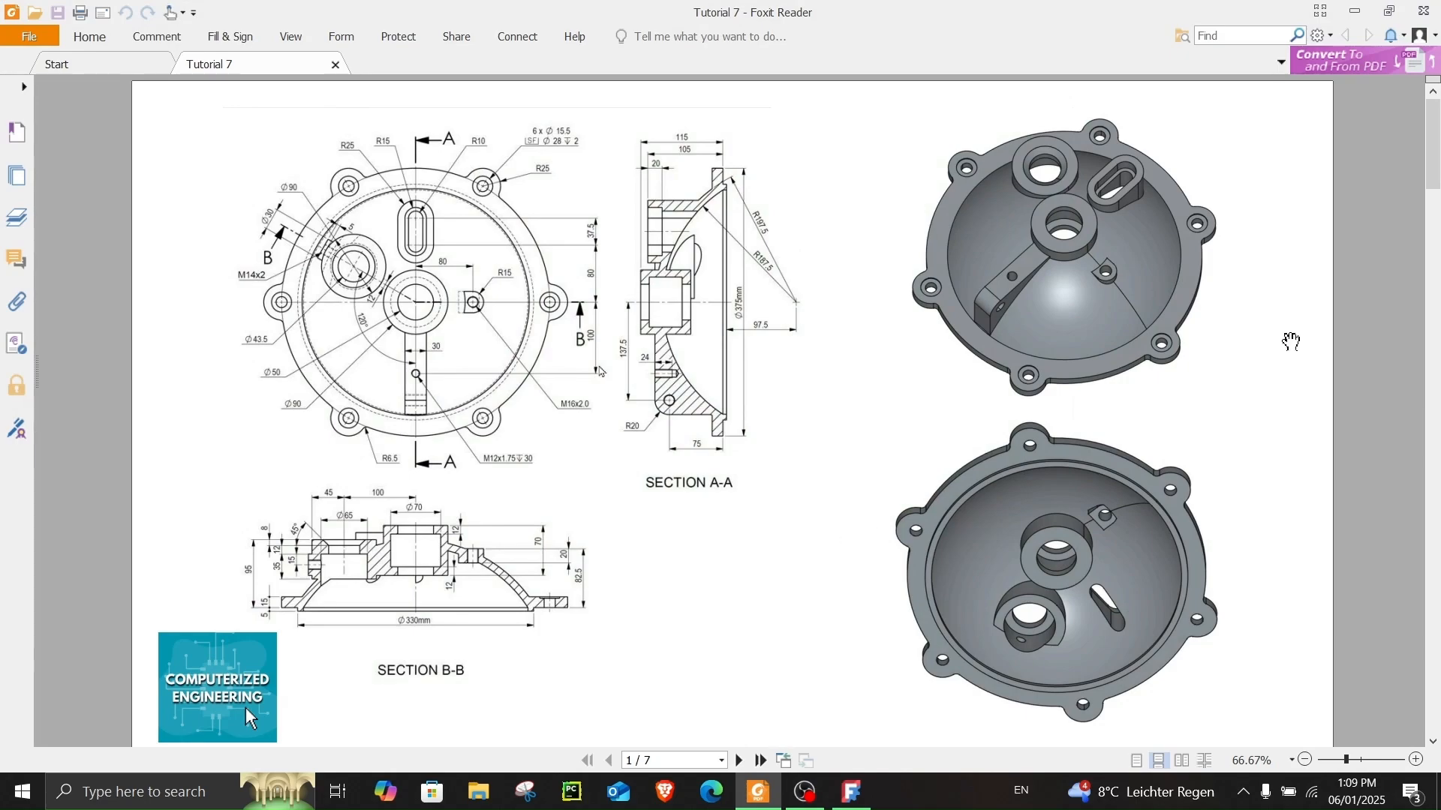
- Look through the seven-page Tutorial 7 drawing PDF from the first page to the last
drag(1433, 167, 1430, 771)
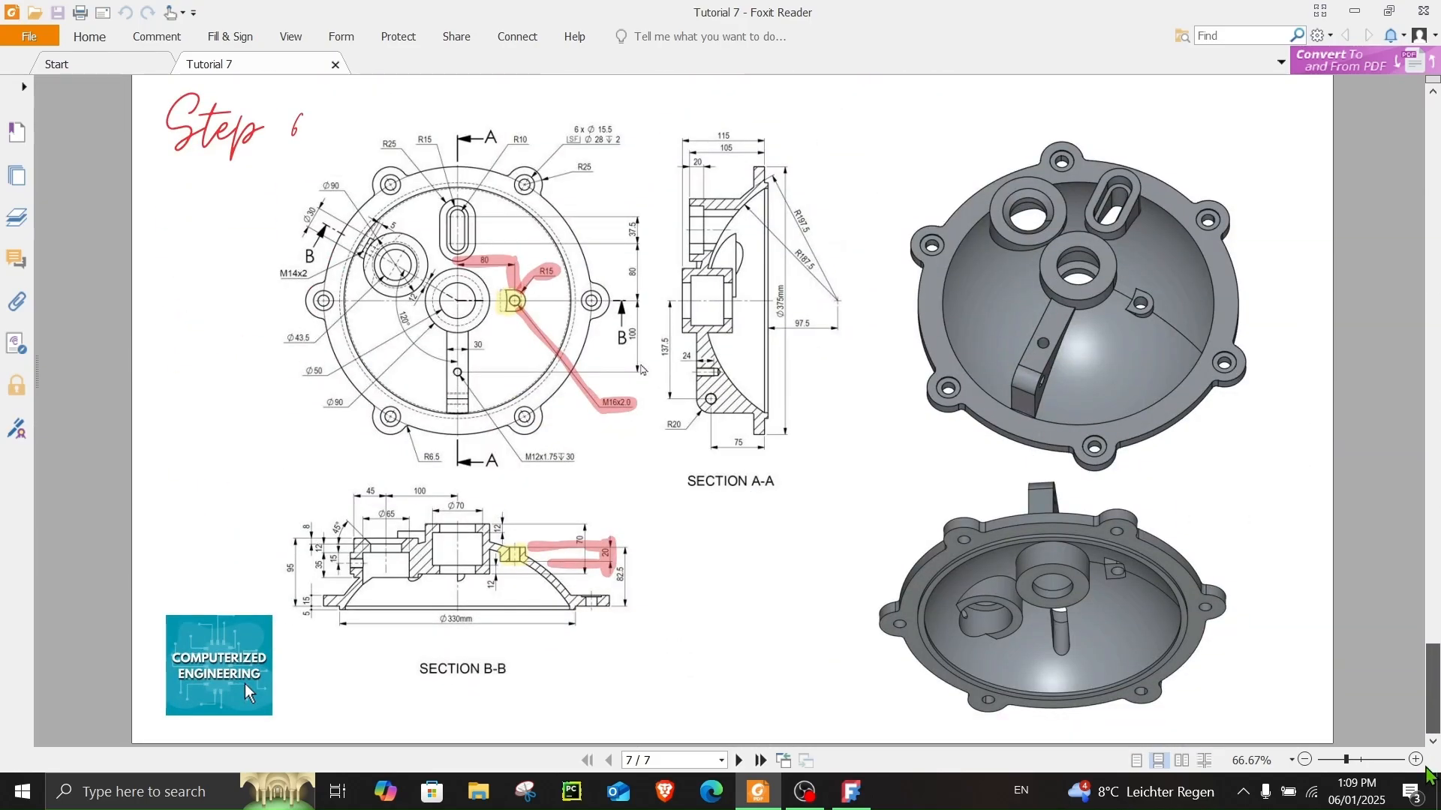
drag(1433, 698, 1435, 146)
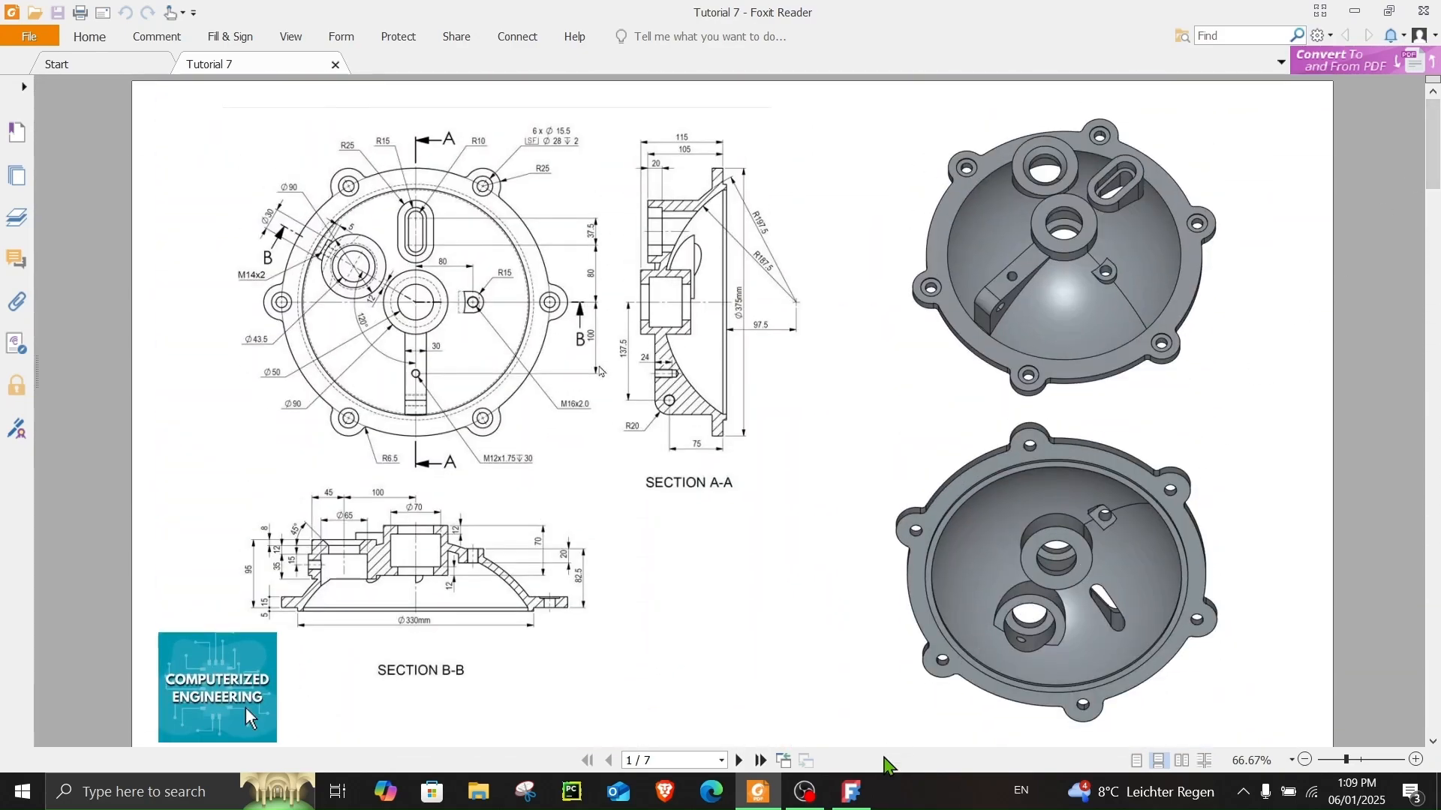
- Switch to FreeCAD and create a new empty file from the start page
click(851, 792)
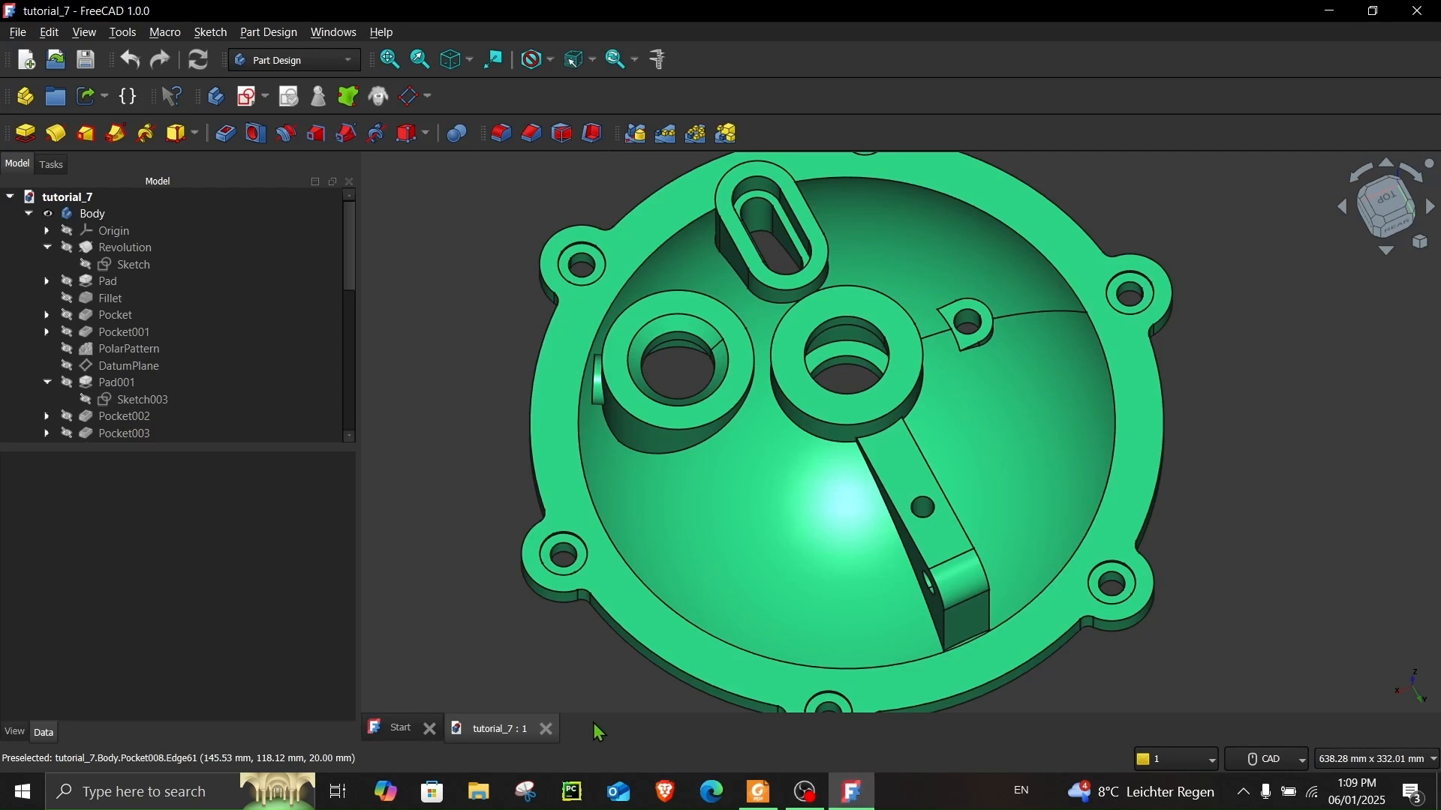
click(397, 731)
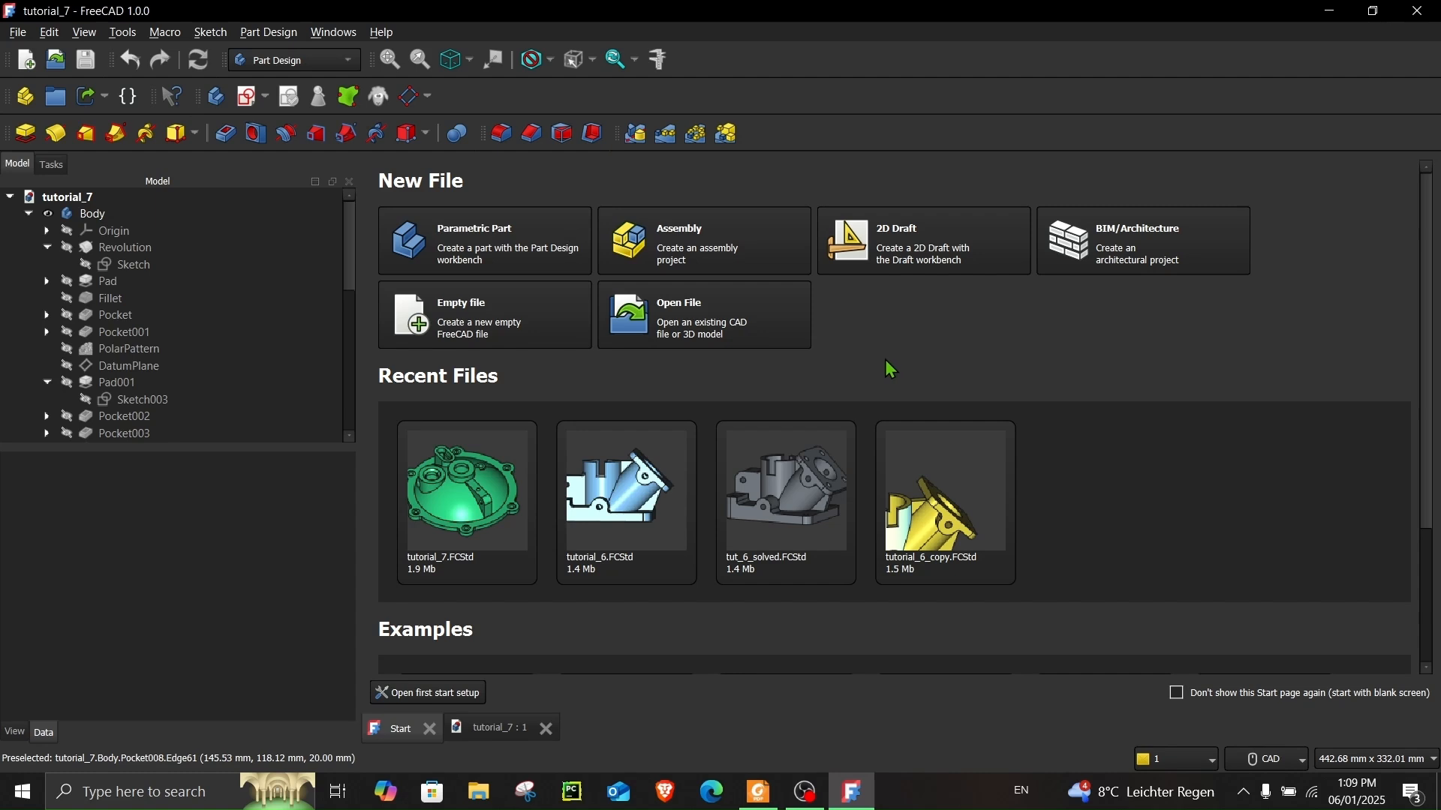
click(493, 337)
- Create a body in the new document and attach a new sketch to the XZ plane
click(51, 166)
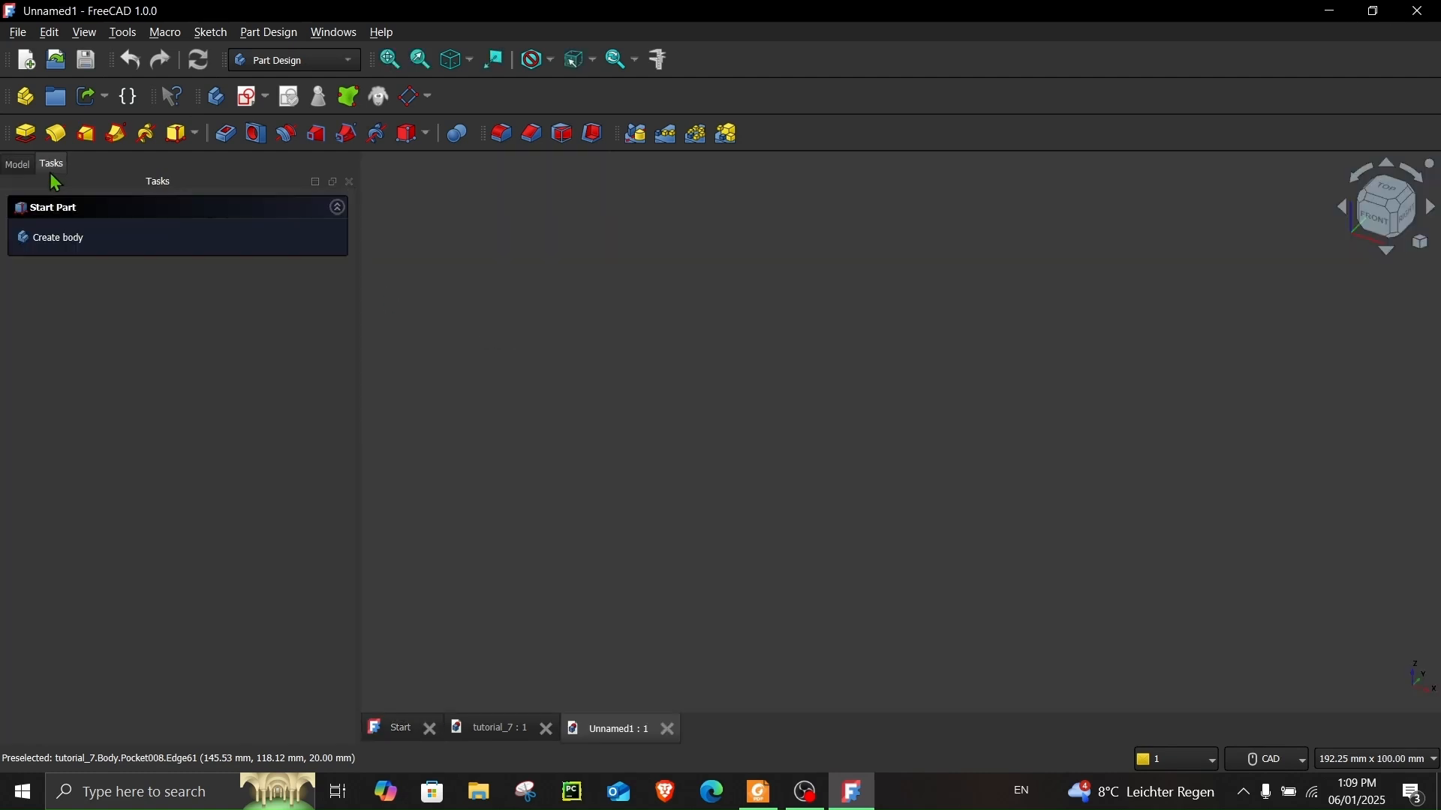
click(55, 254)
click(57, 248)
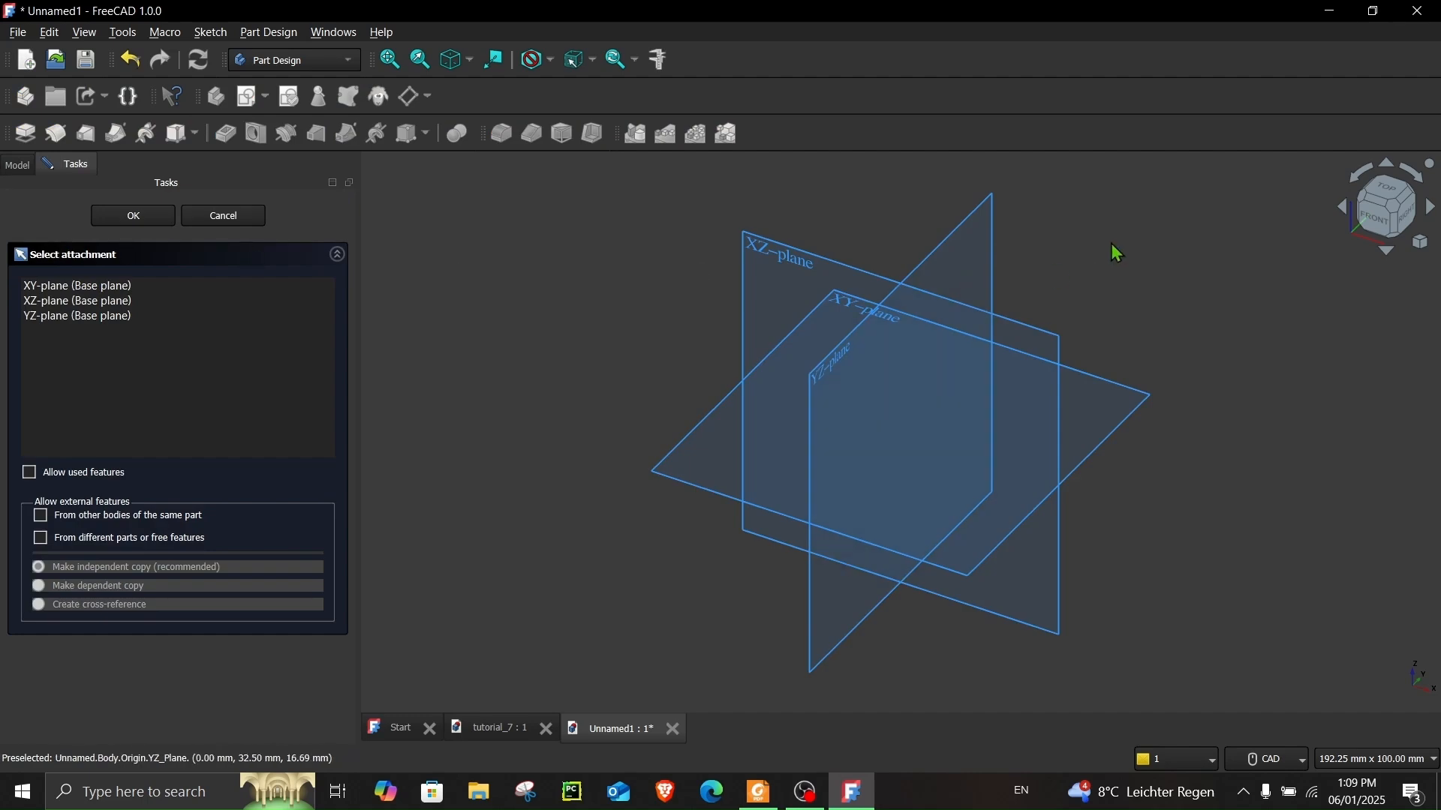
click(1375, 219)
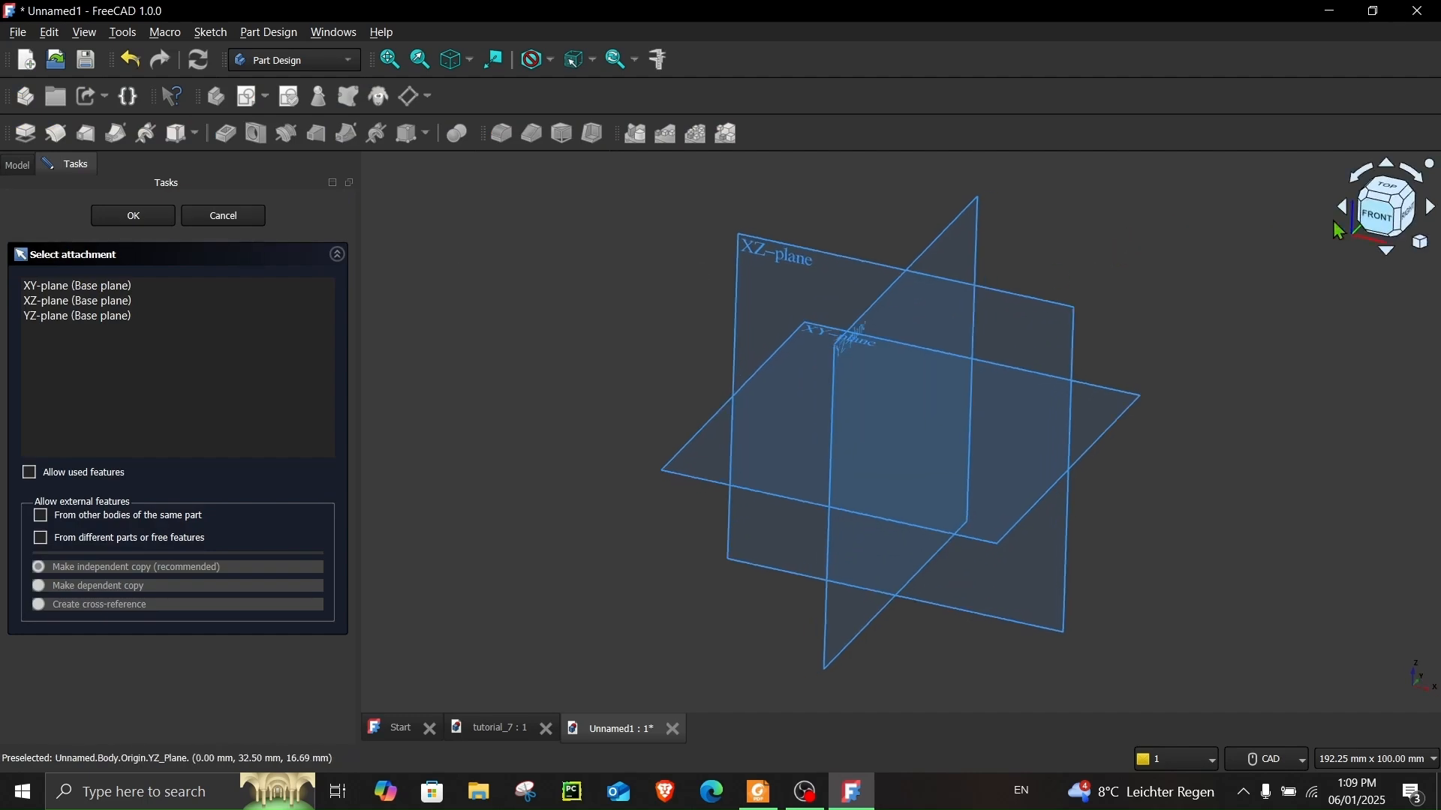
click(783, 261)
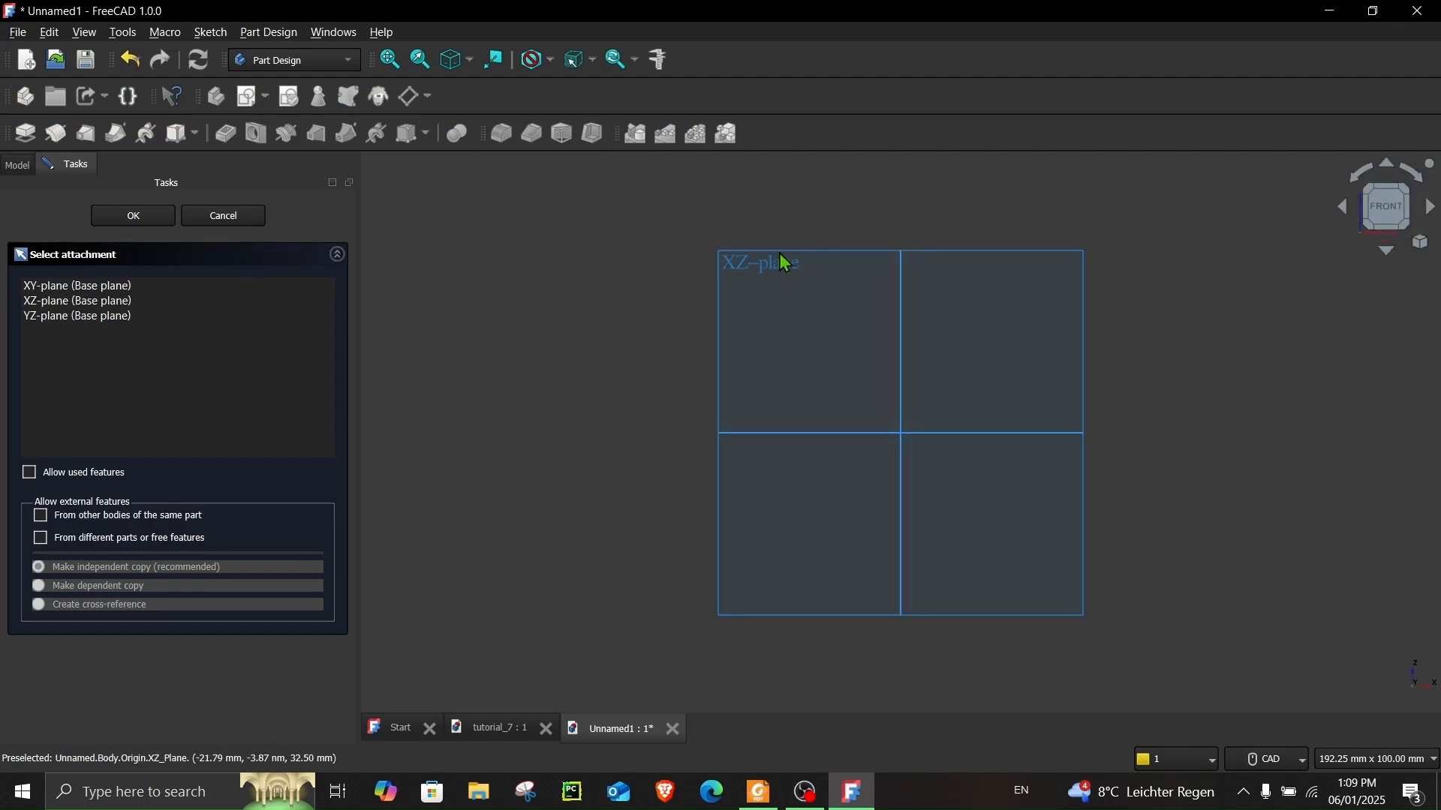
- Switch to Foxit Reader and examine the Step 1 page for the Section A-A and B-B dimensions and the revolve profile's shape
click(777, 788)
scroll(735, 661, down, 8)
scroll(722, 579, down, 1)
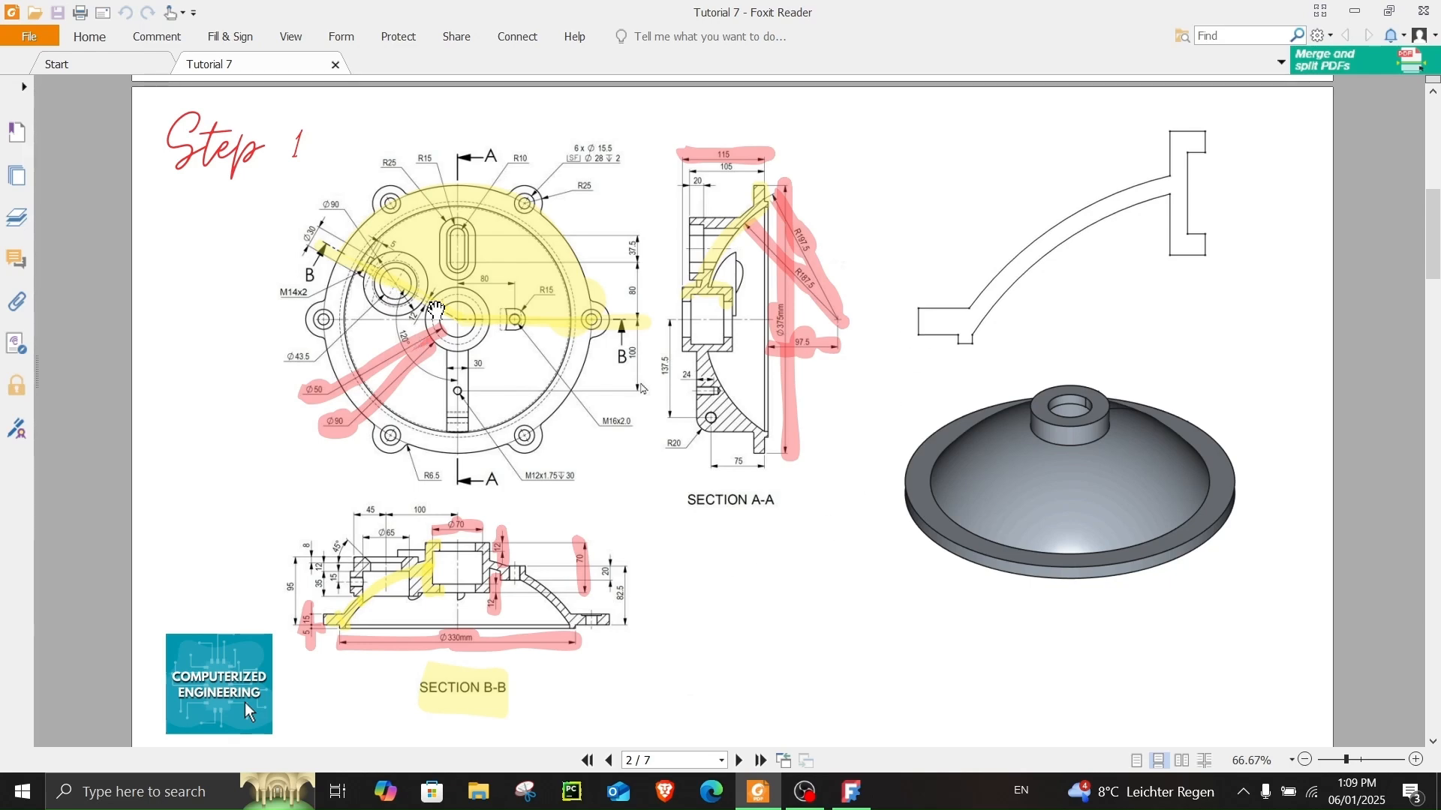
ctrl+scroll(369, 302, up, 3)
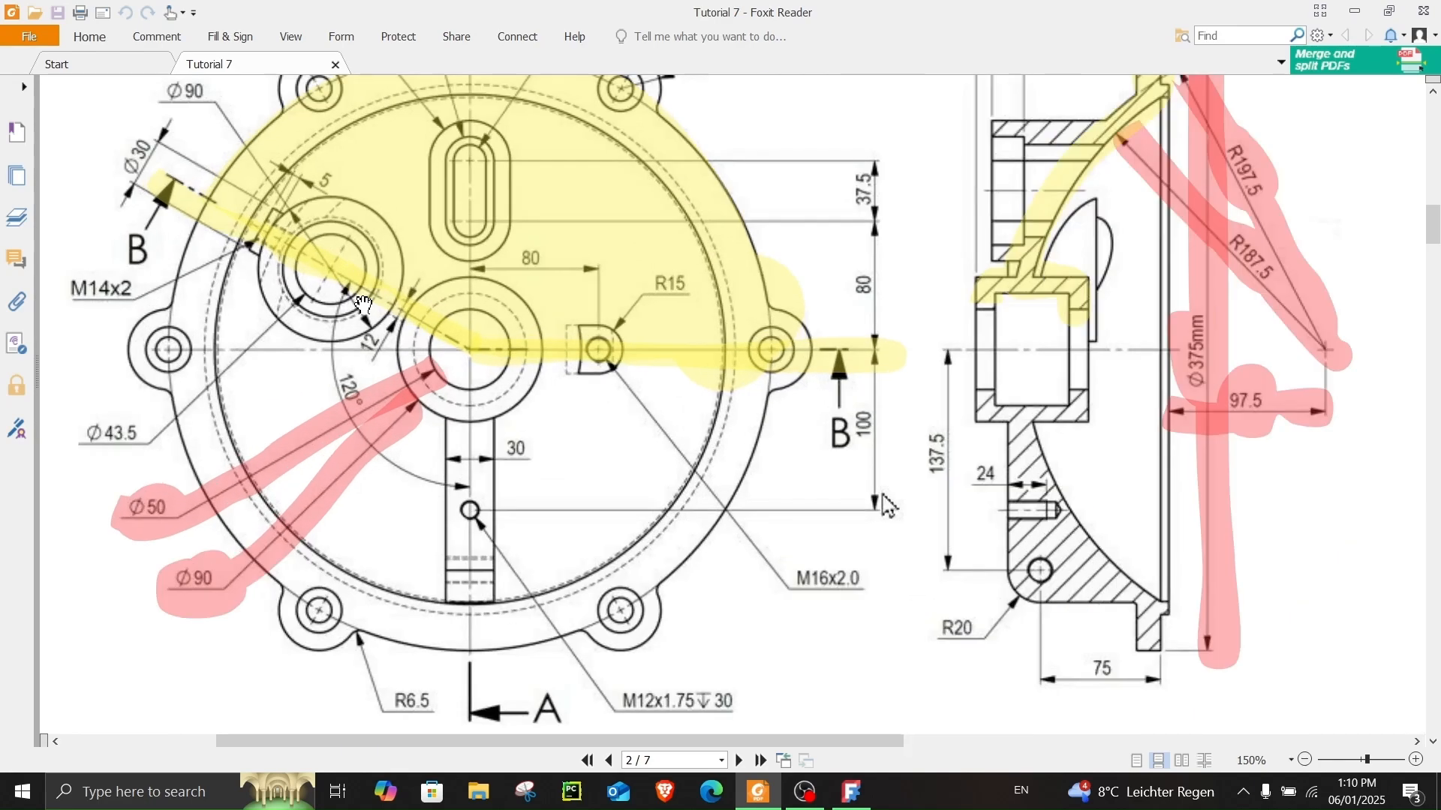
scroll(364, 303, down, 6)
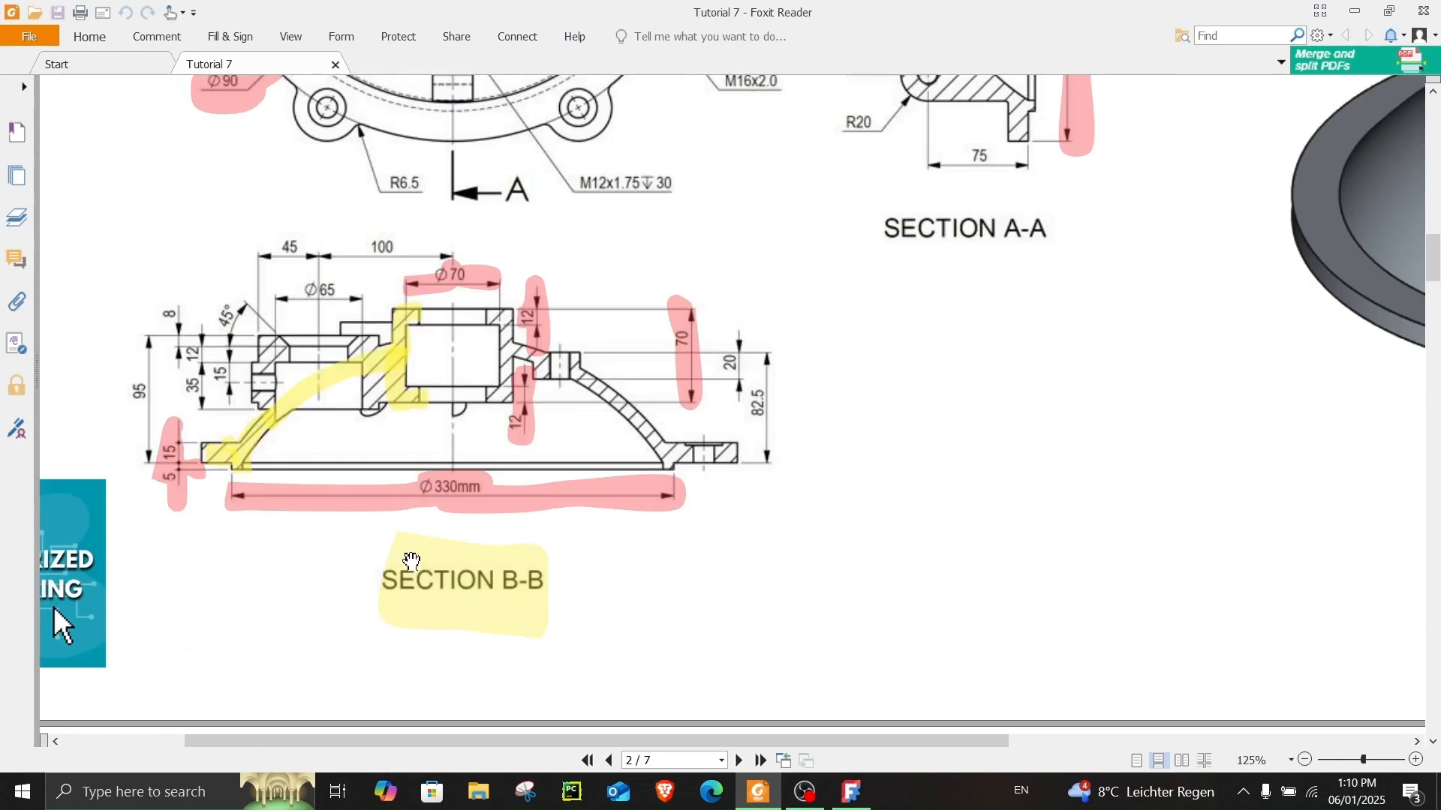
scroll(411, 561, up, 6)
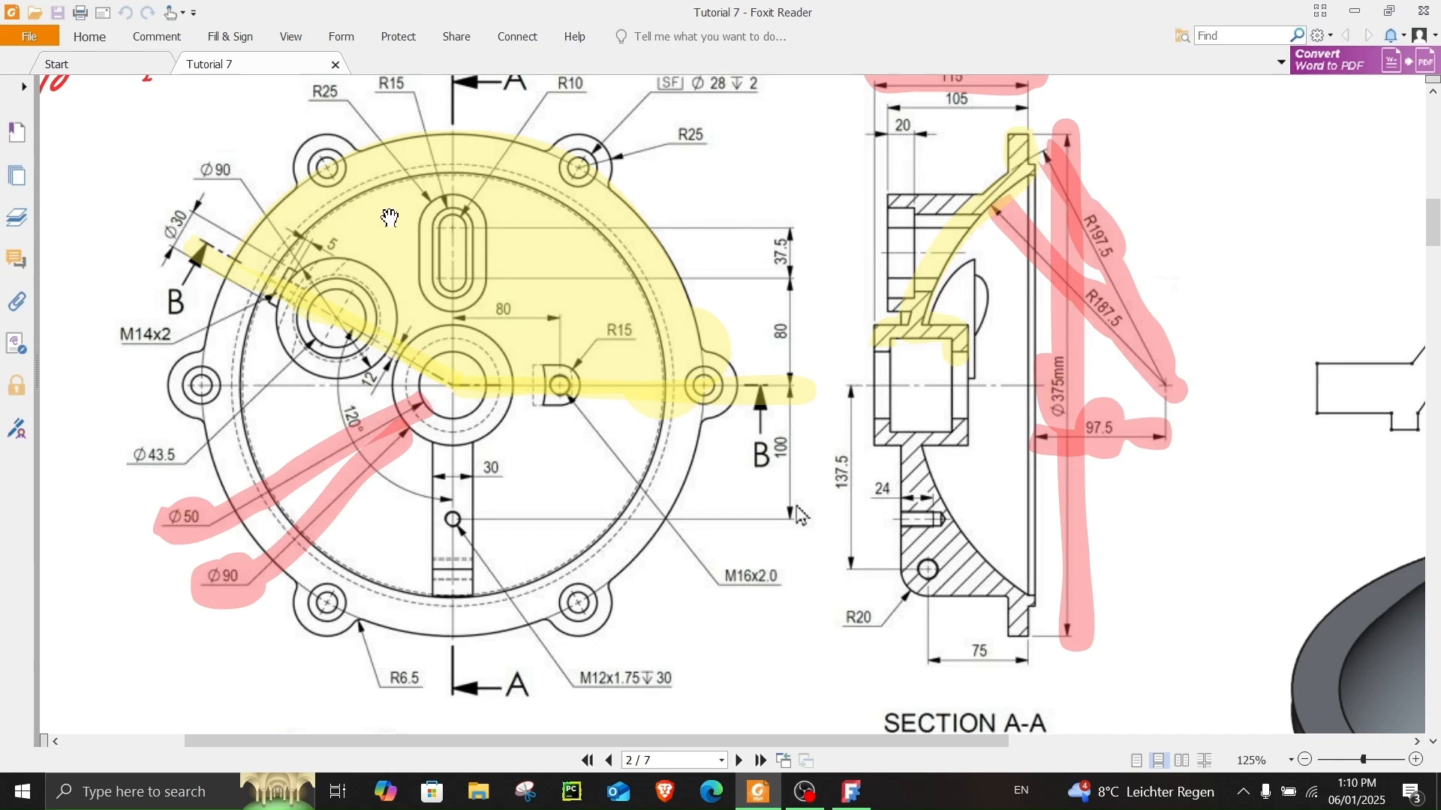
scroll(561, 351, down, 5)
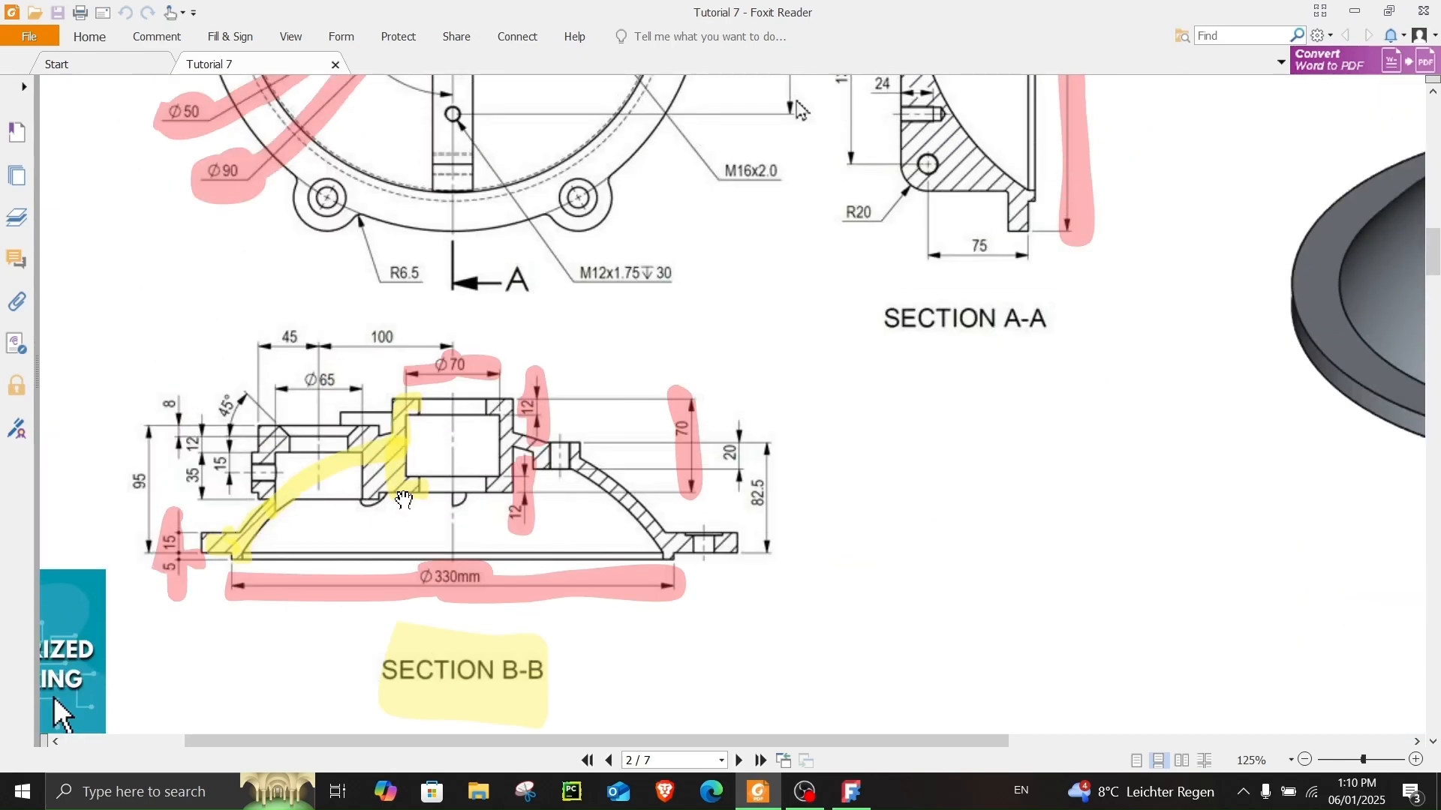
ctrl+scroll(342, 514, down, 1)
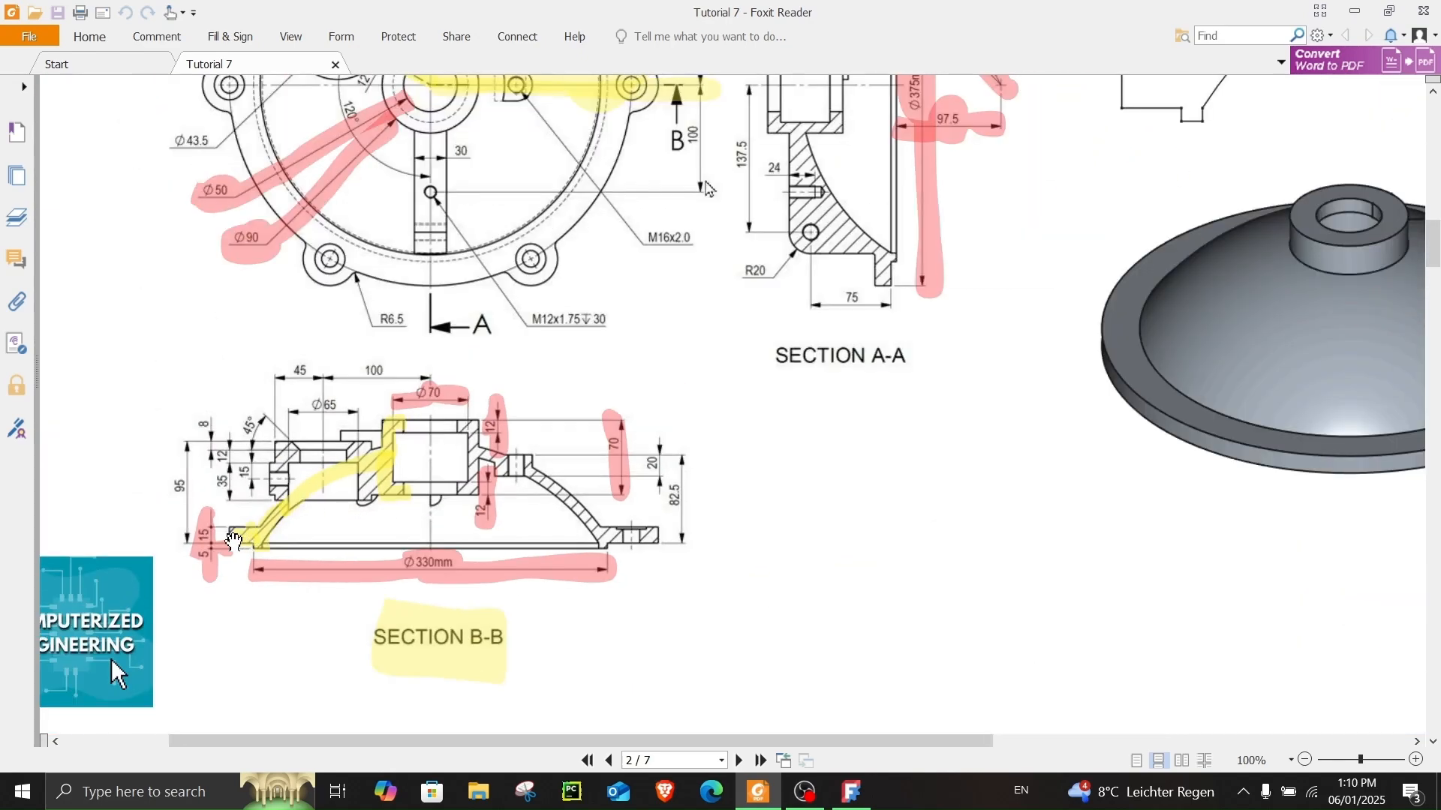
ctrl+scroll(233, 541, up, 3)
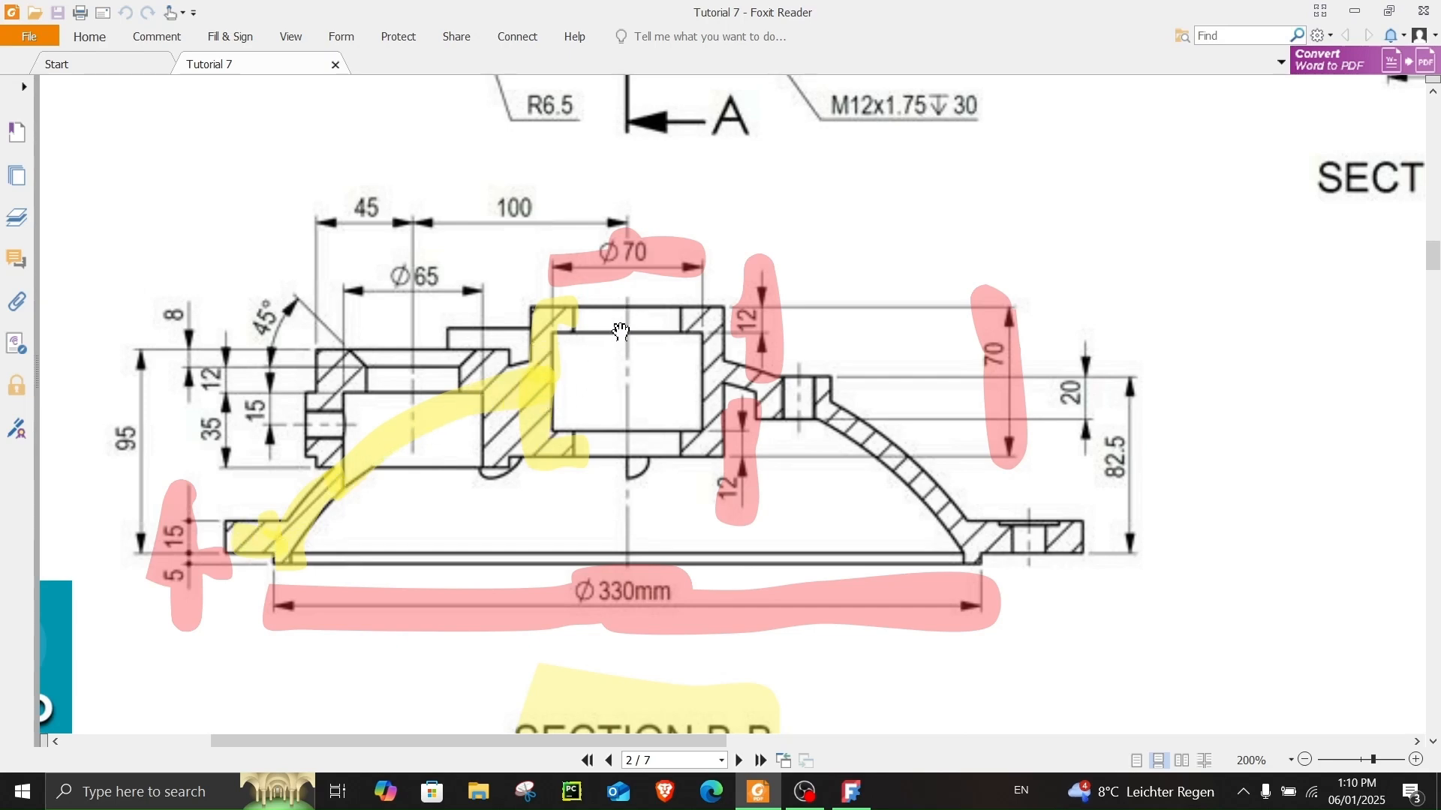
ctrl+scroll(616, 365, down, 4)
scroll(1101, 444, up, 3)
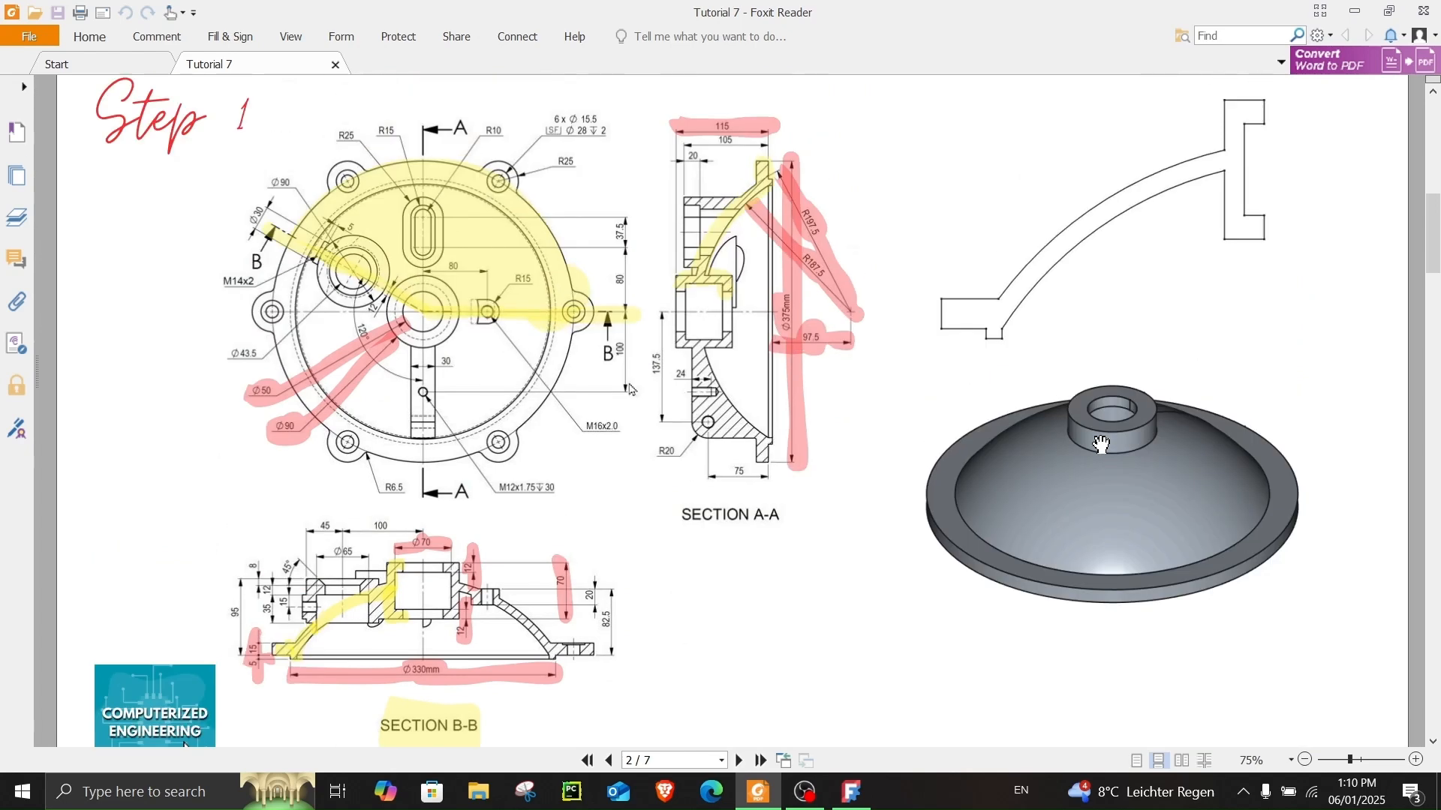
scroll(1100, 445, up, 1)
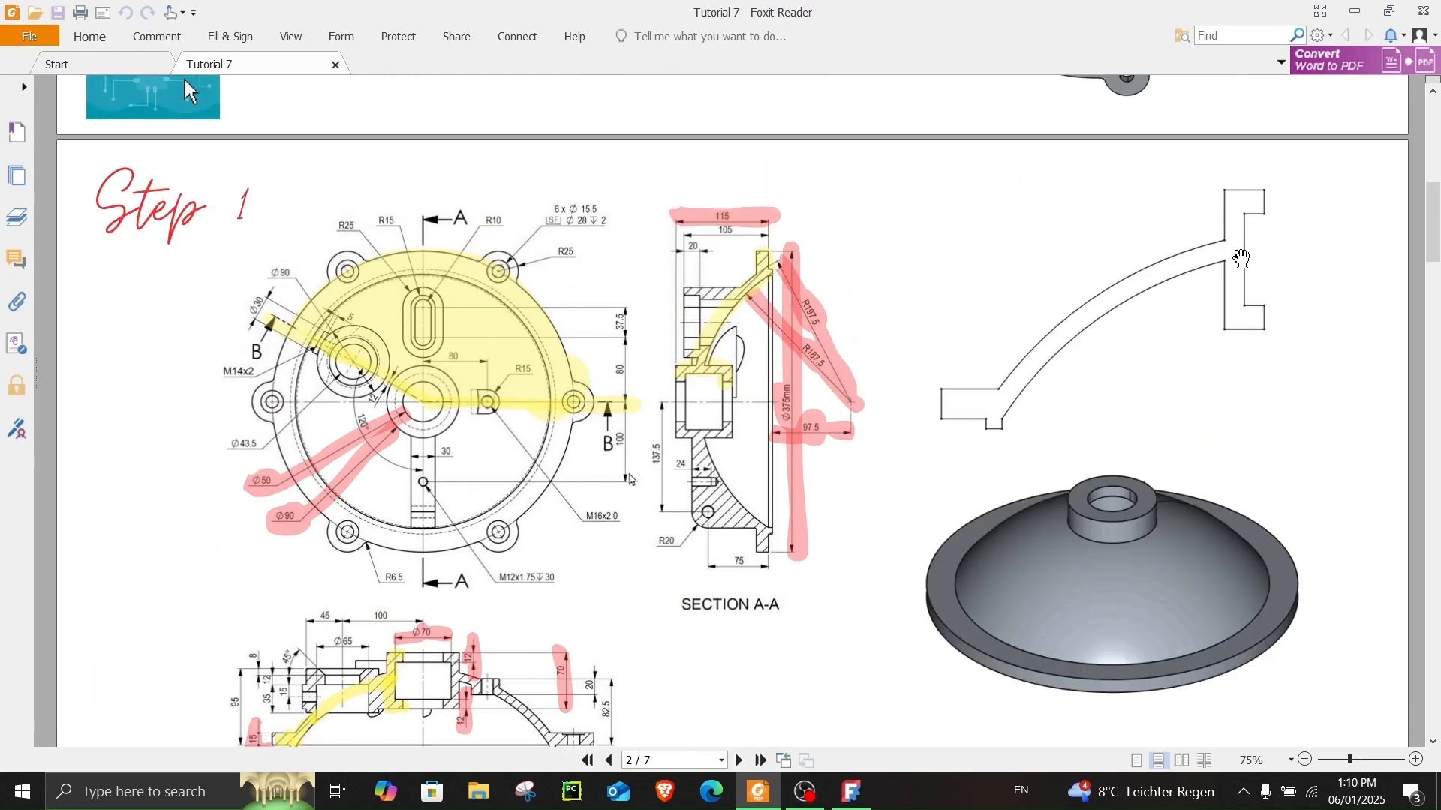
scroll(1113, 520, down, 1)
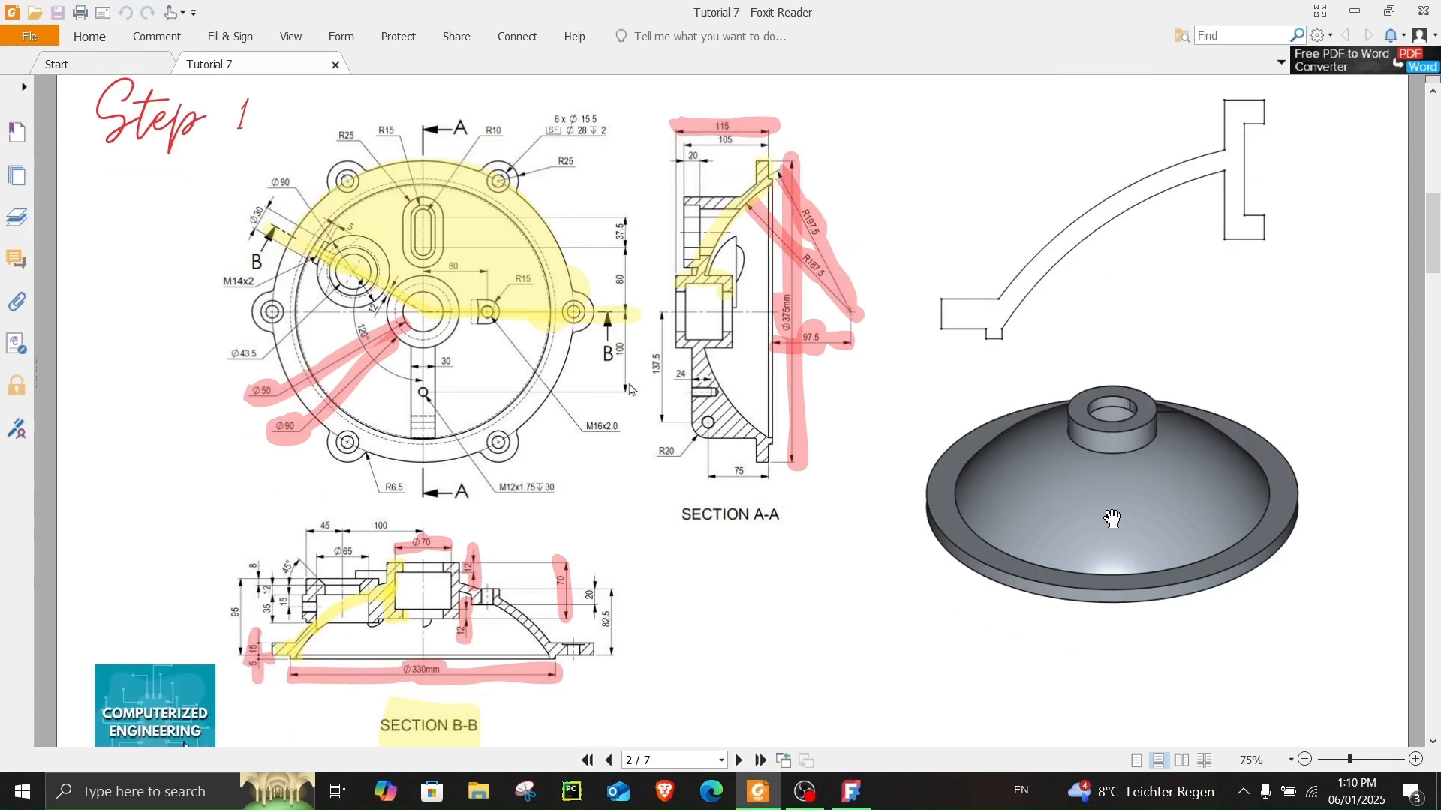
click(851, 792)
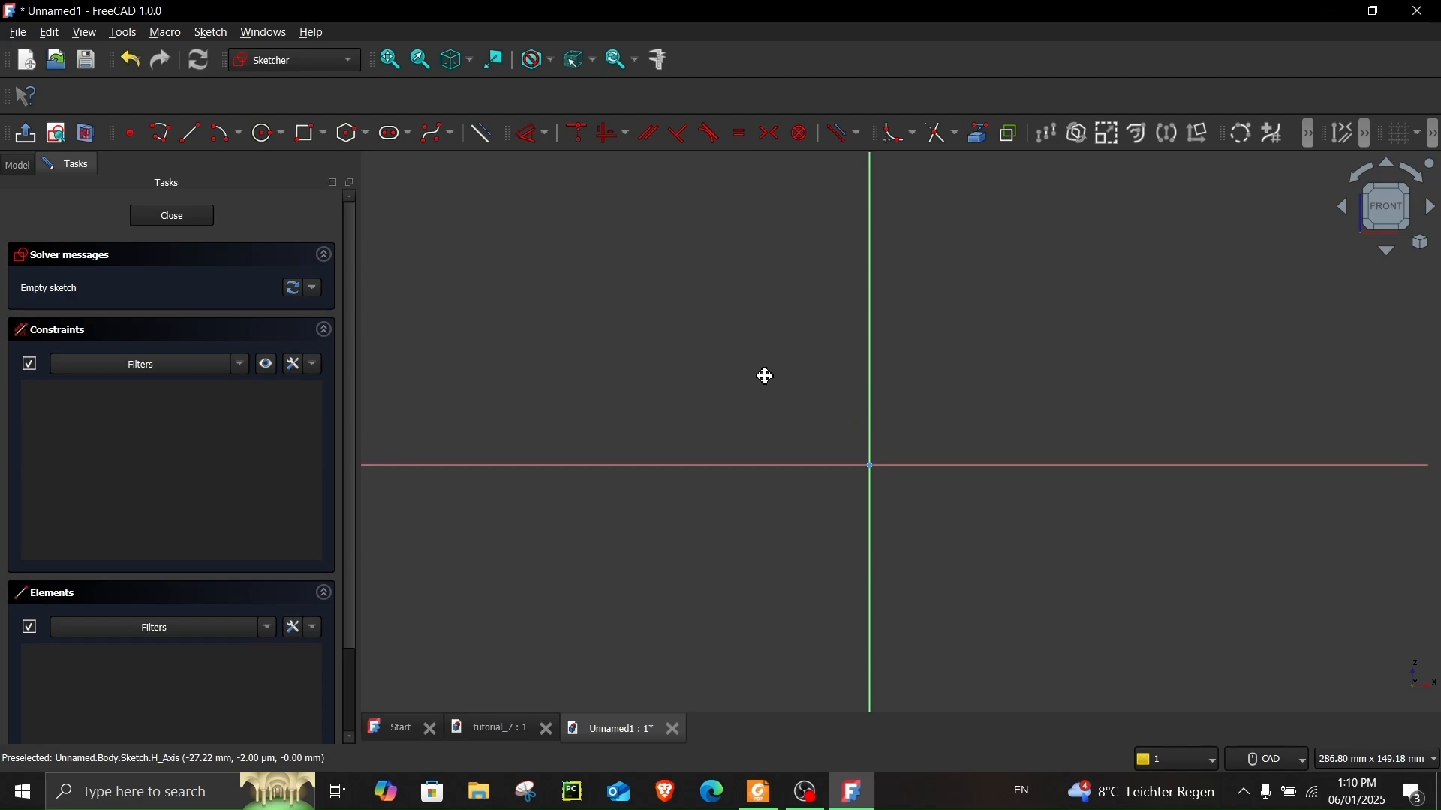
click(758, 792)
ctrl+scroll(357, 630, up, 3)
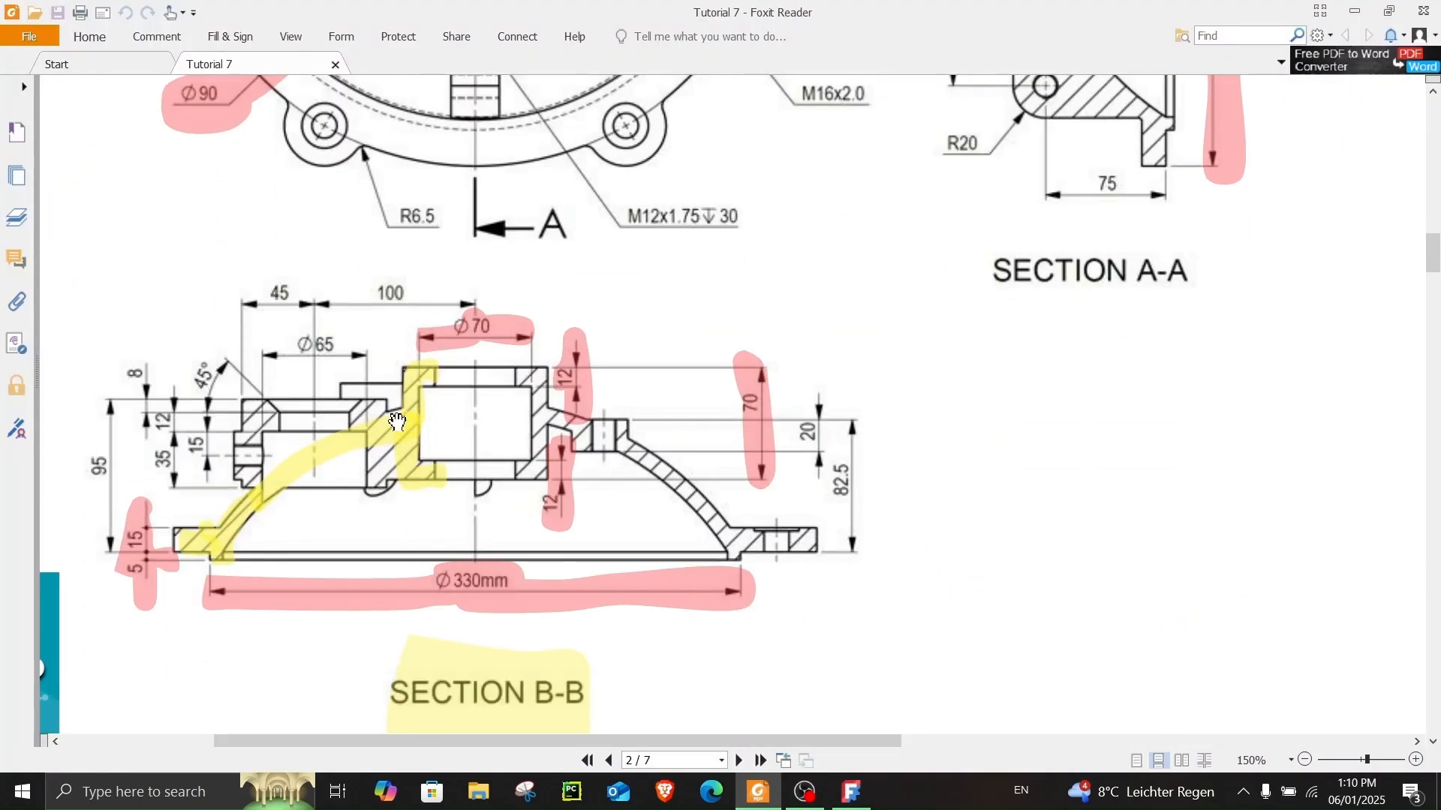
- Back in FreeCAD, draw the hub's stepped inner outline with connected lines, its recessed wall about 45 mm from the vertical axis, ending along the bottom edge
click(850, 793)
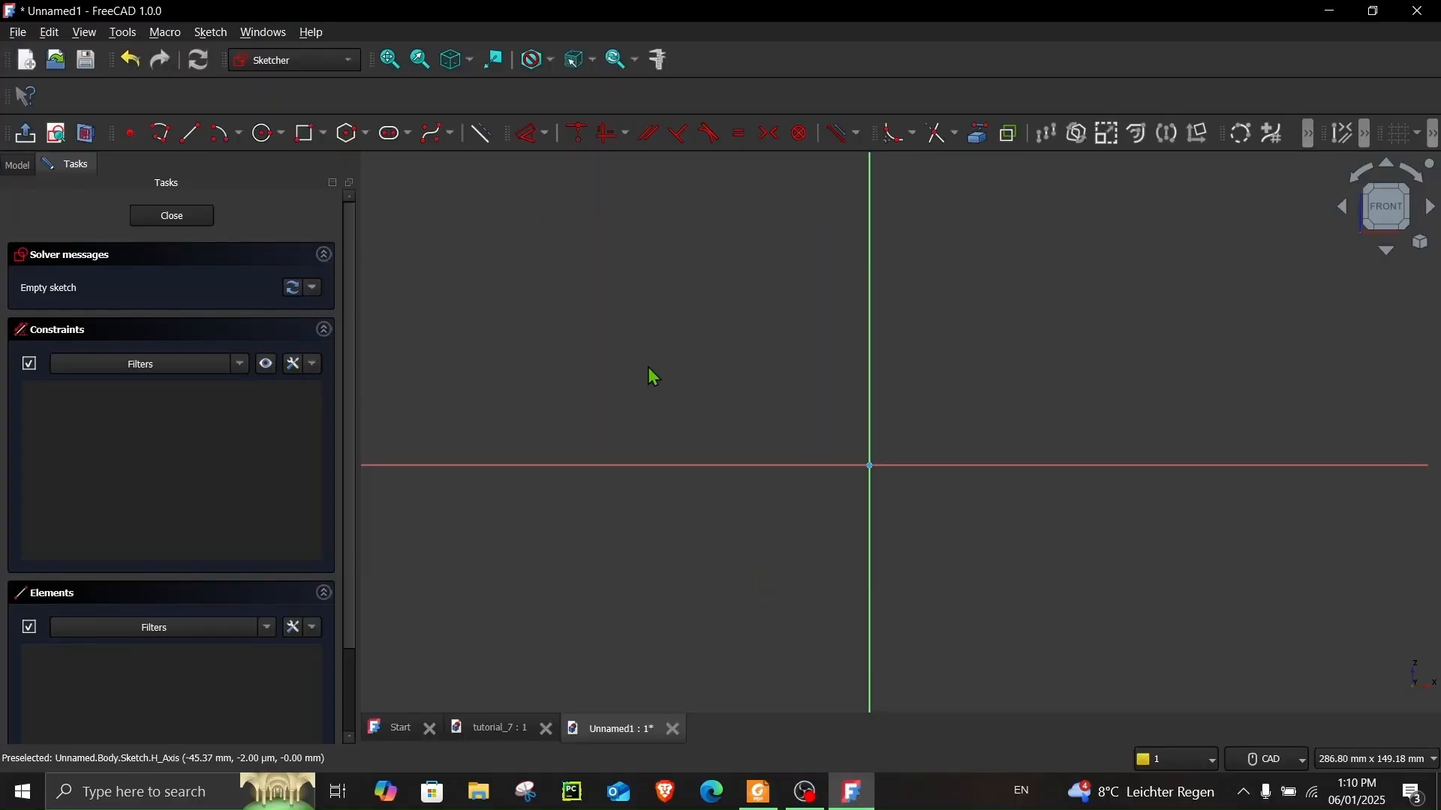
click(190, 133)
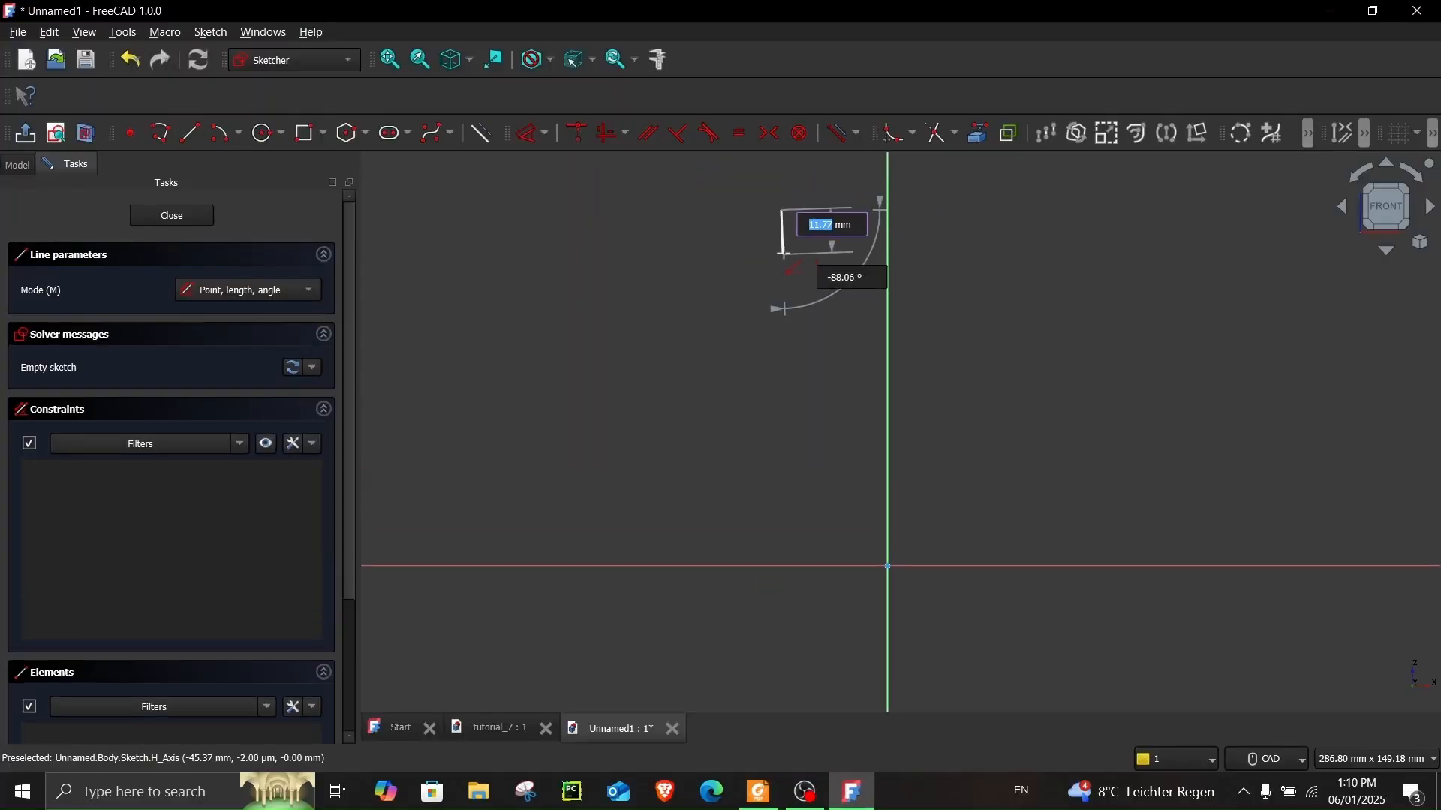
click(782, 253)
click(782, 253)
click(713, 253)
click(713, 253)
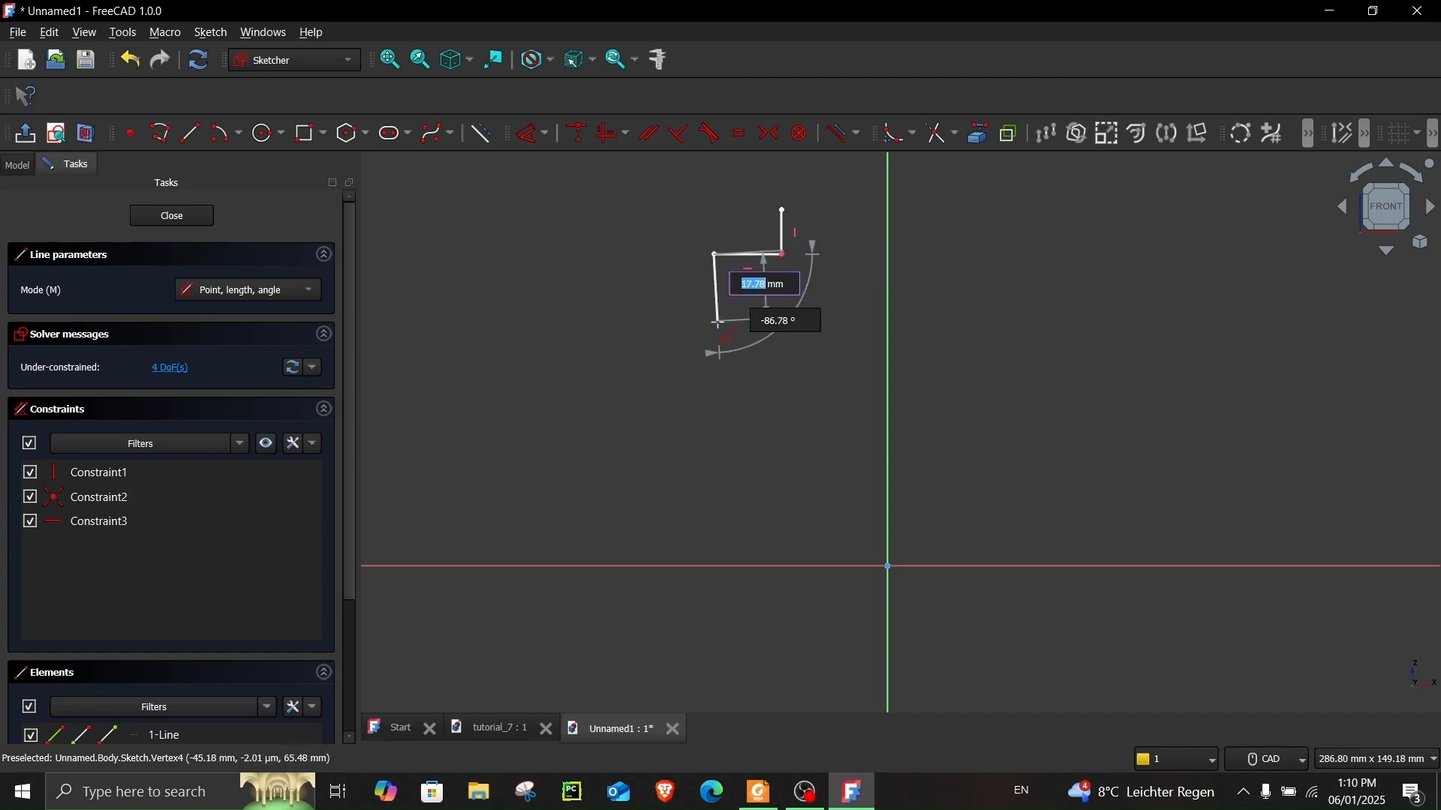
click(718, 336)
click(719, 336)
click(780, 339)
click(780, 339)
click(778, 382)
click(778, 381)
click(684, 382)
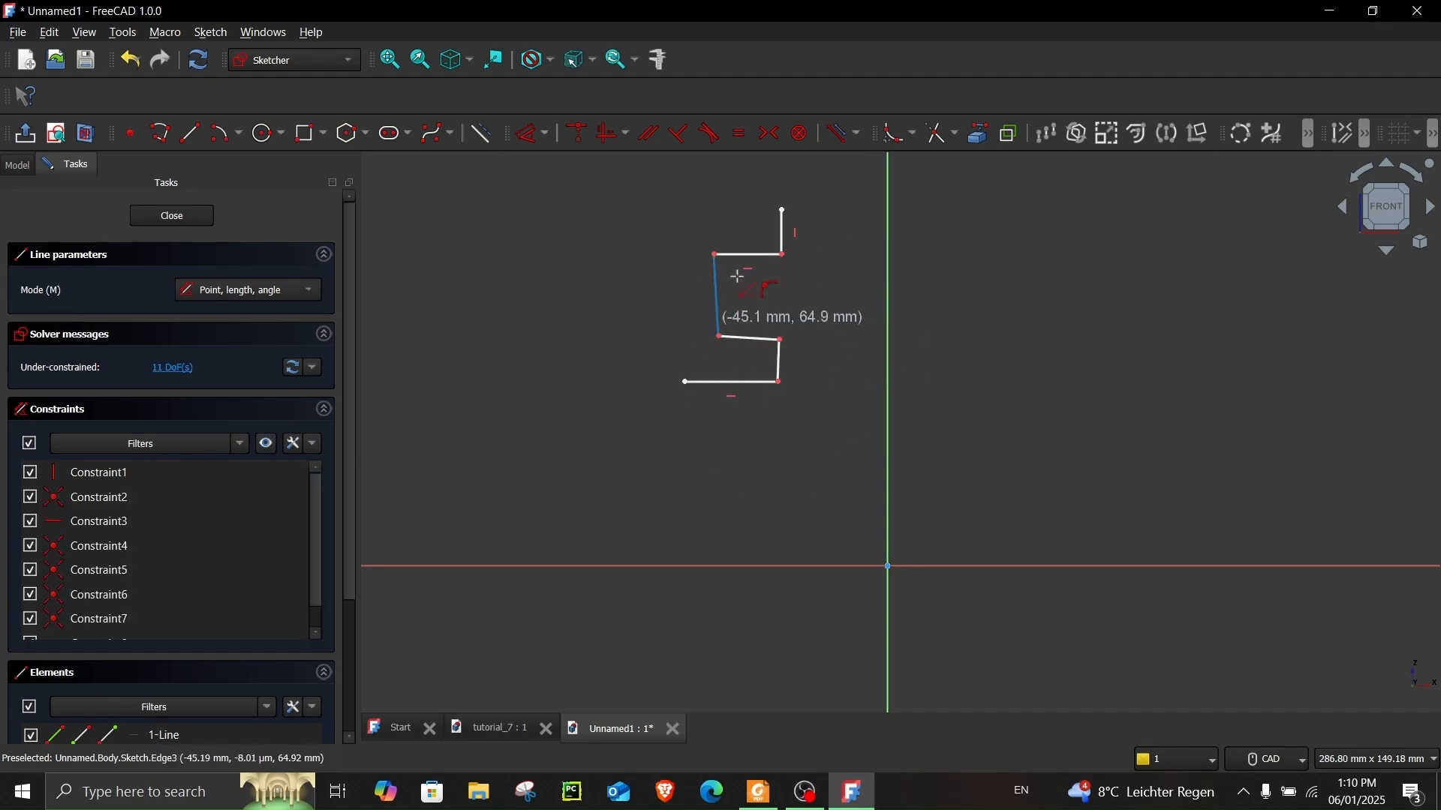
- Draw the hub's top edge and its outer wall as two separate lines, leaving a gap between about 81 mm and 65 mm height
click(782, 210)
click(670, 210)
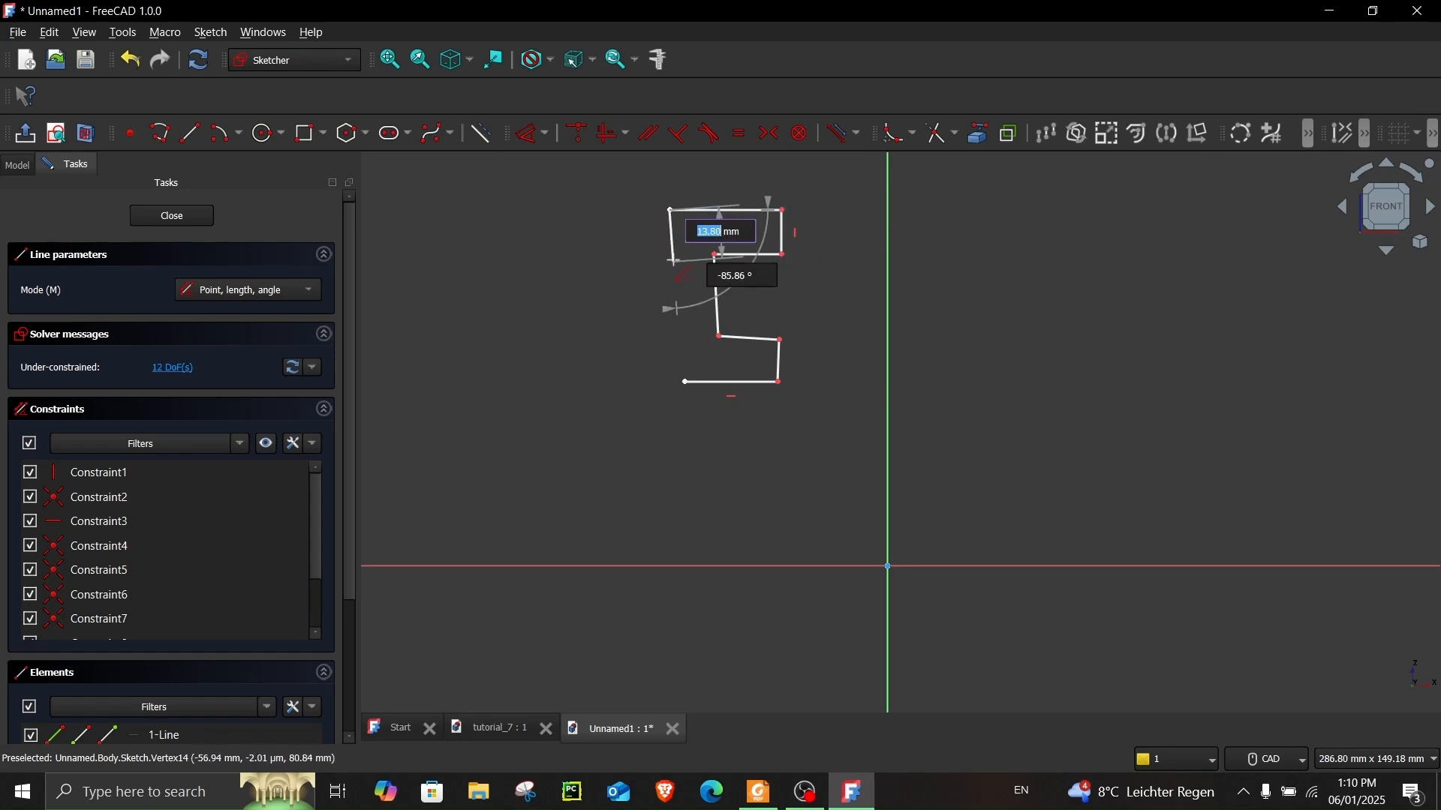
click(670, 262)
click(685, 382)
click(669, 322)
middle_drag(647, 430, 871, 431)
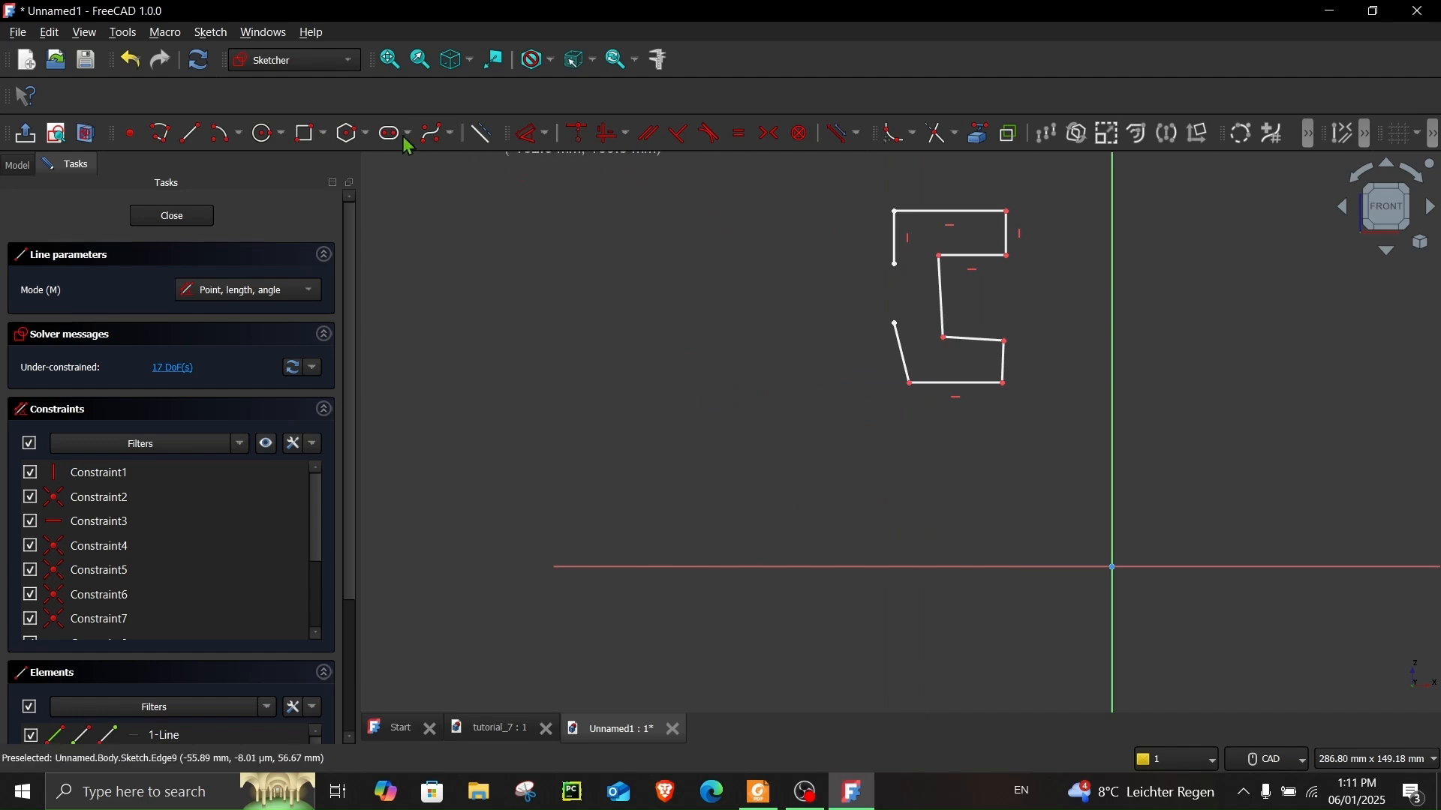
- Draw the dome's outer and inner curves as three-point arcs starting from the two open ends of the hub's outer wall
click(239, 135)
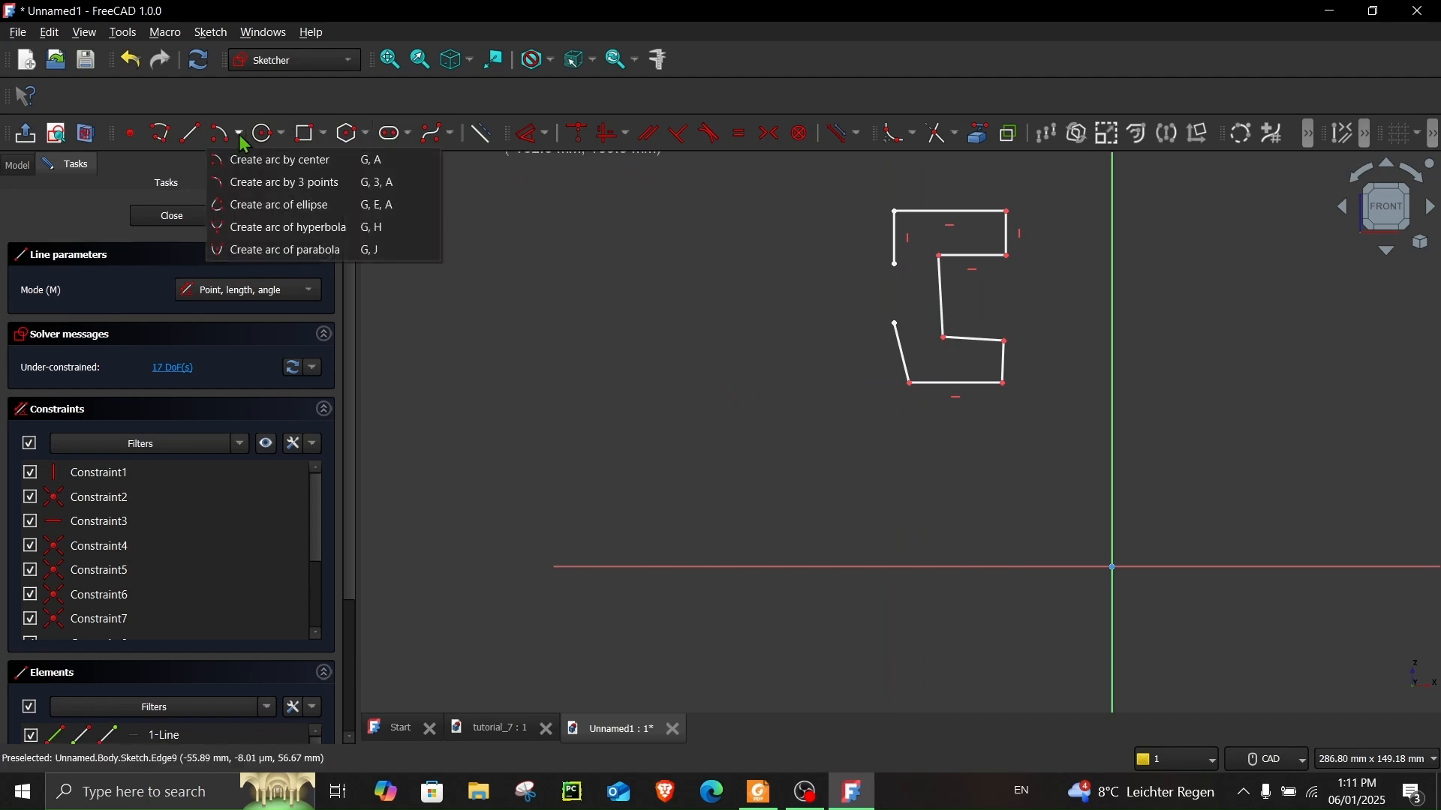
click(338, 187)
click(895, 264)
click(607, 479)
click(678, 355)
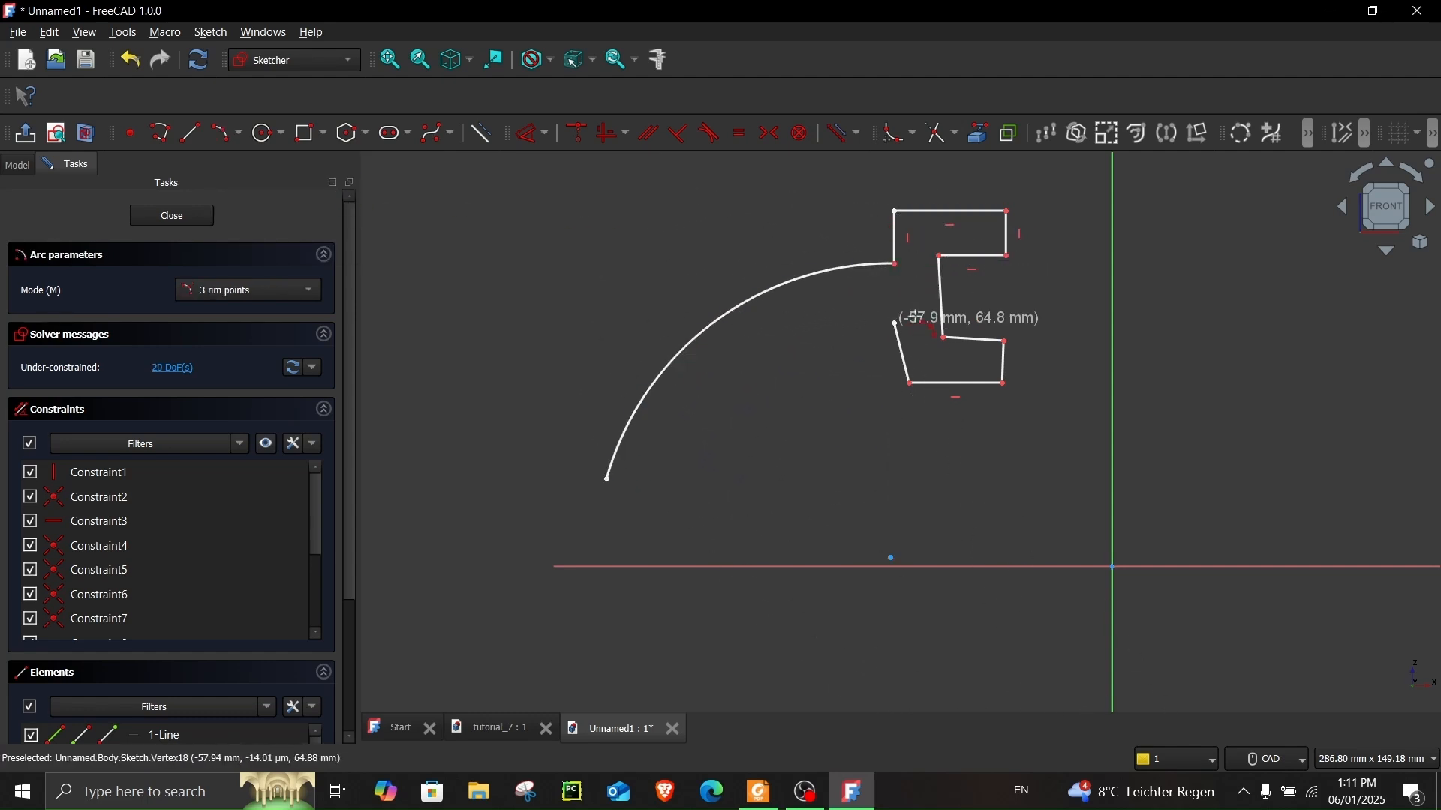
click(894, 325)
click(663, 518)
click(734, 414)
middle_drag(714, 476, 786, 416)
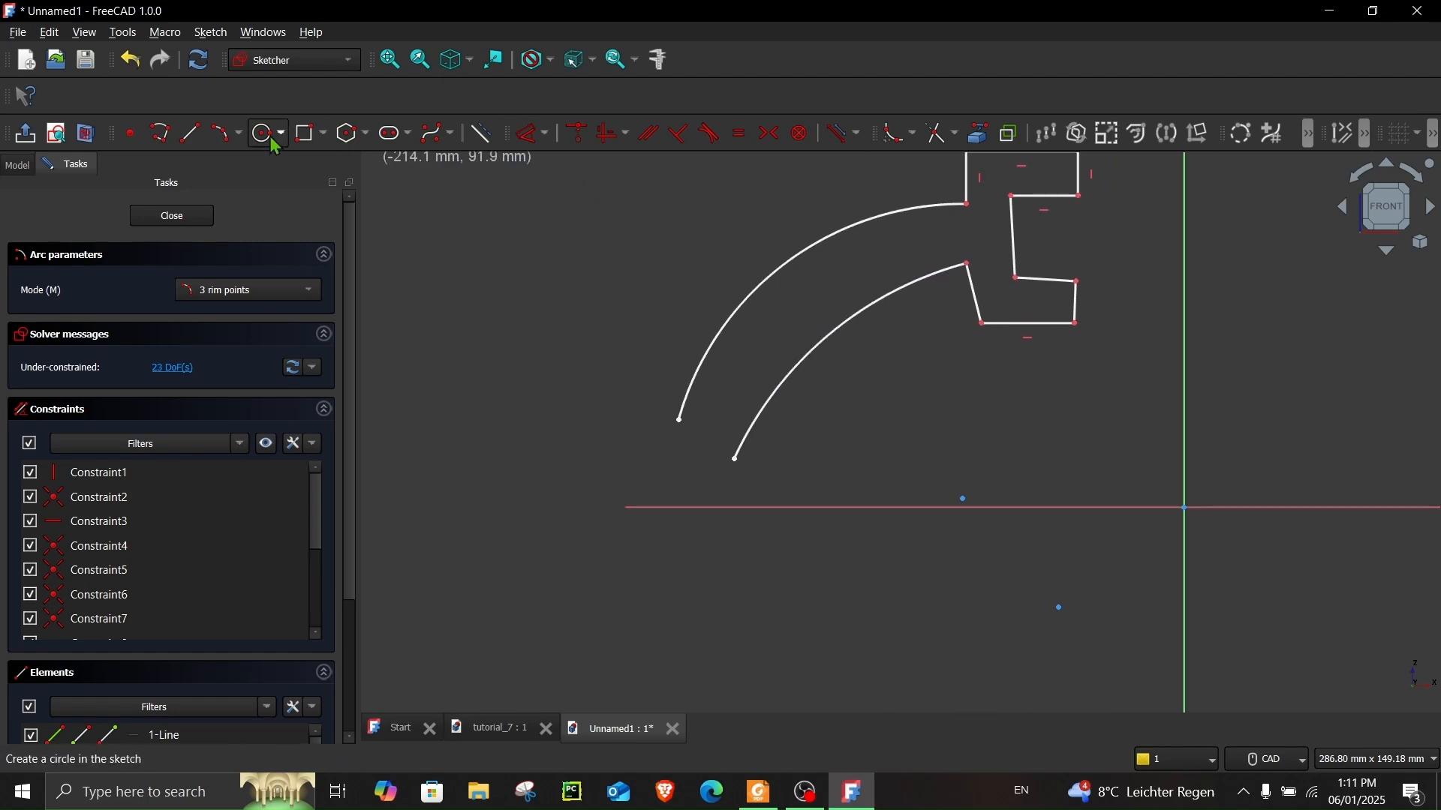
- Draw the flange's top, outer and bottom edges with lines from the outer arc's lower end, reaching about 182 mm from the vertical axis
click(188, 137)
click(680, 422)
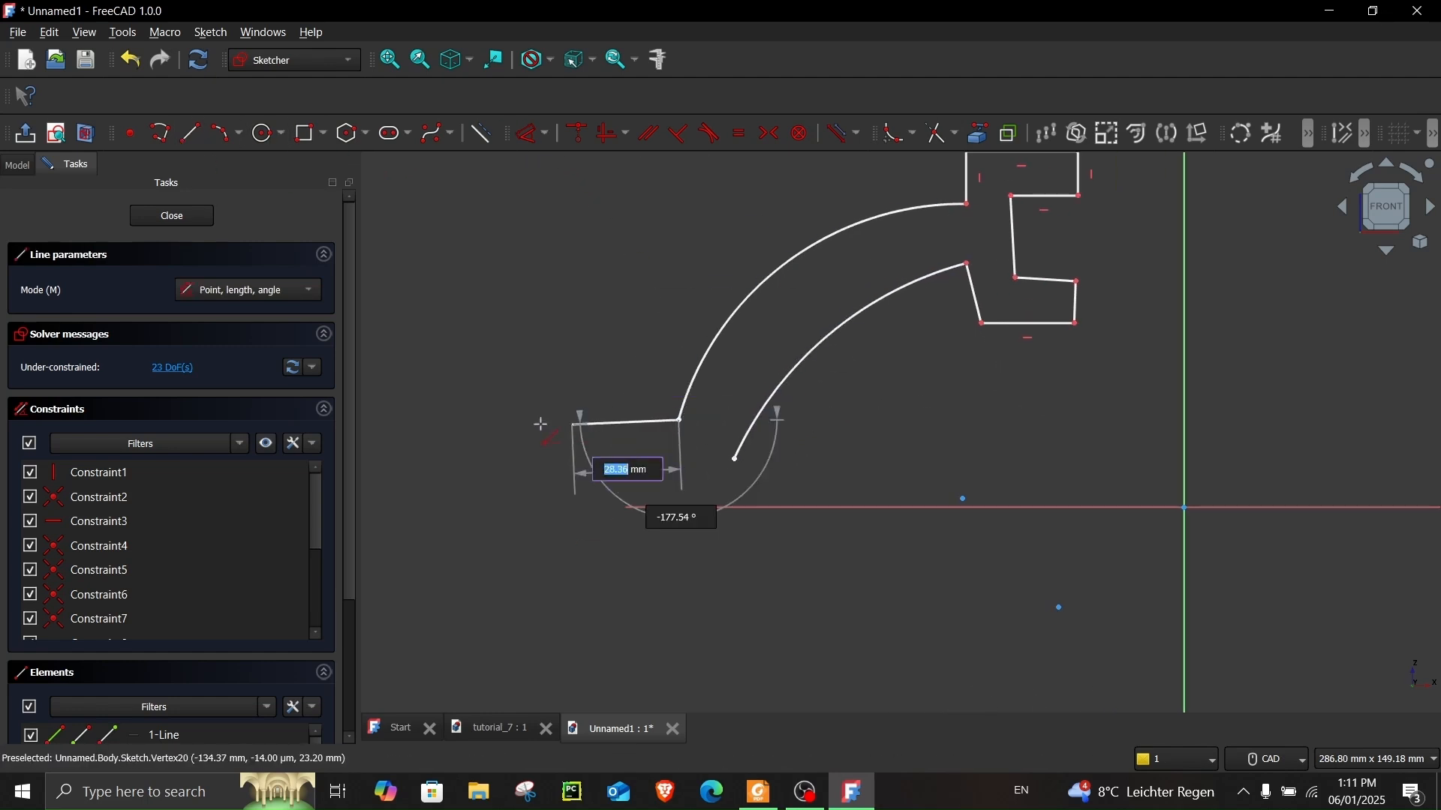
click(502, 428)
double_click(501, 481)
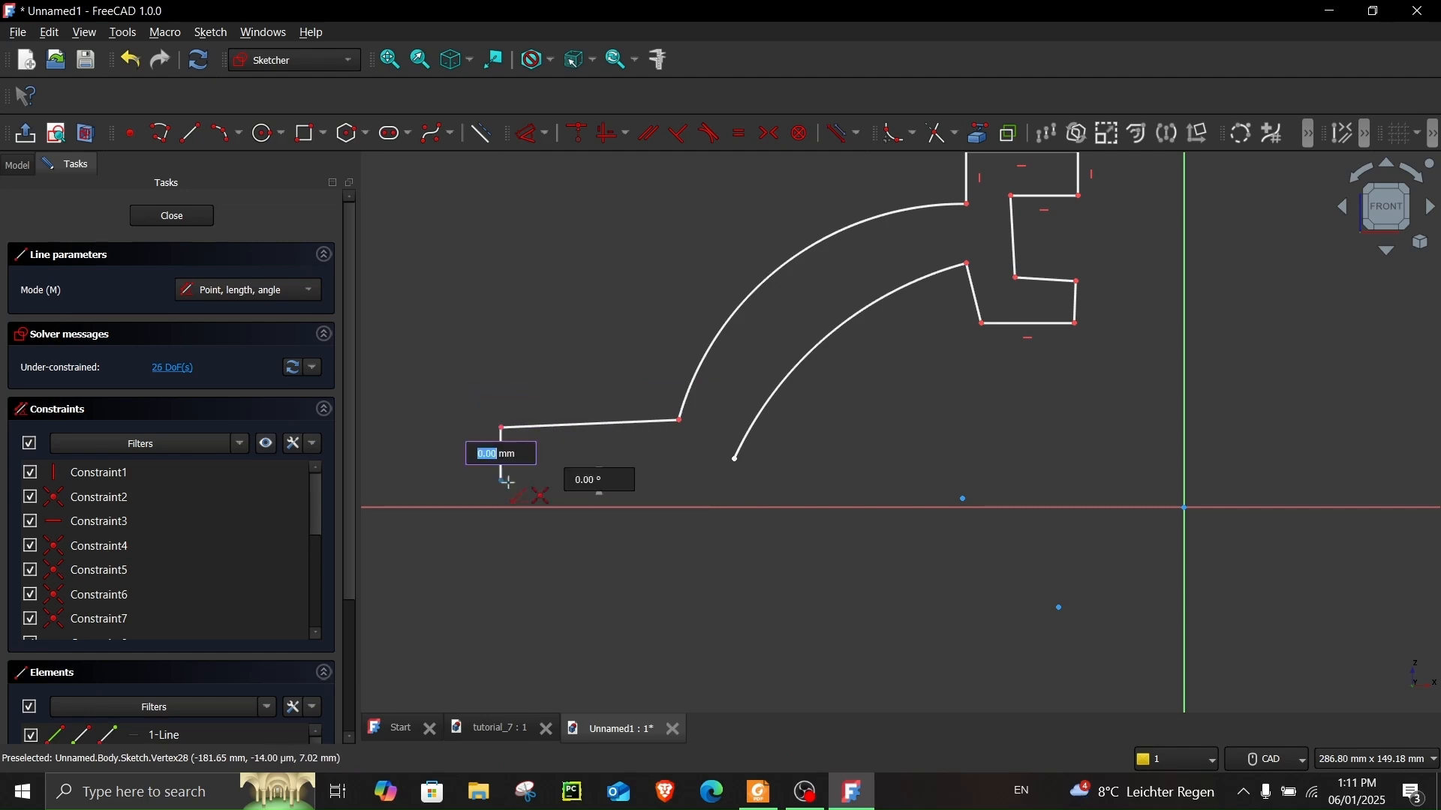
click(666, 482)
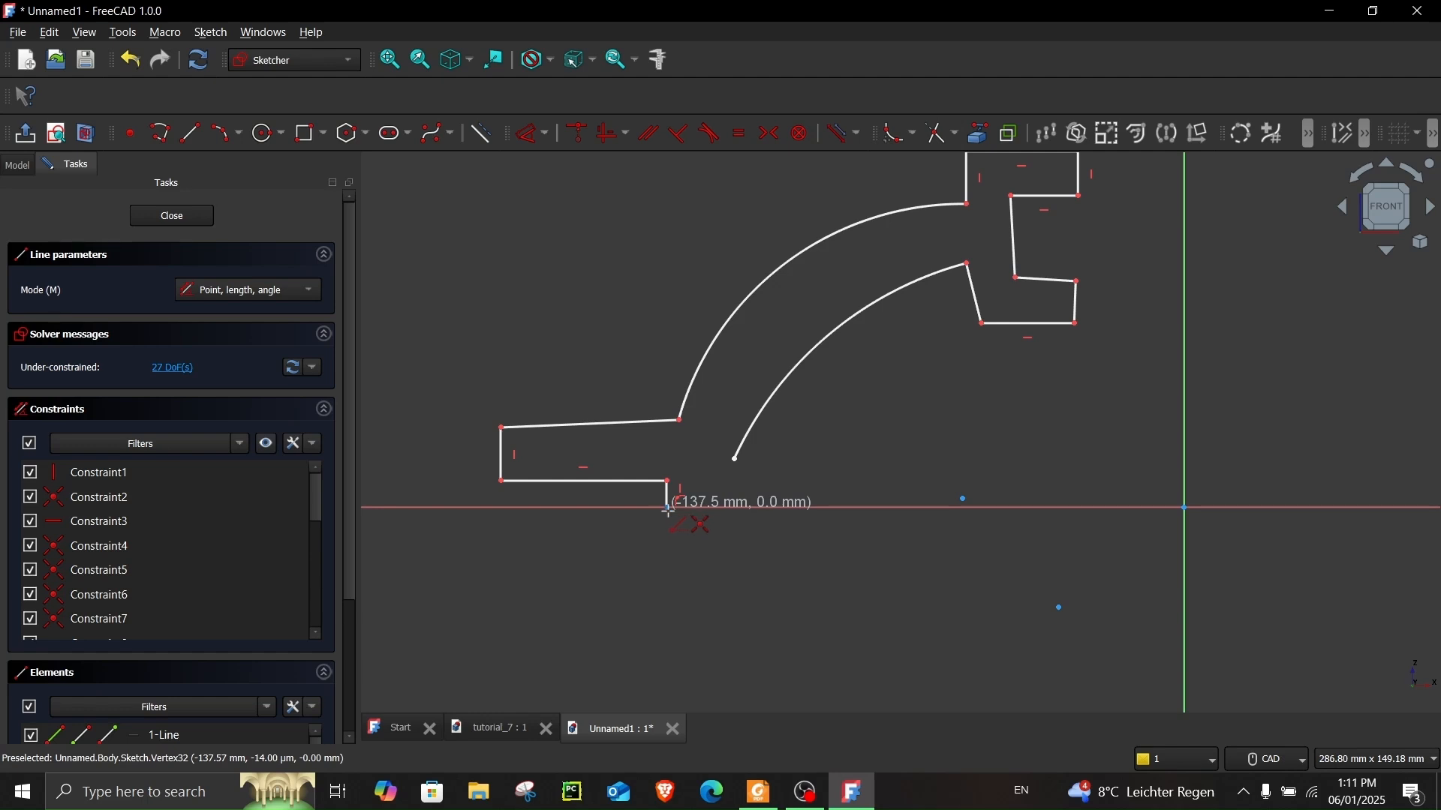
- Draw the lip below the flange down to the horizontal axis, from about X -137.5 to -119.8 mm, and close it to the inner arc's end
click(667, 509)
click(733, 508)
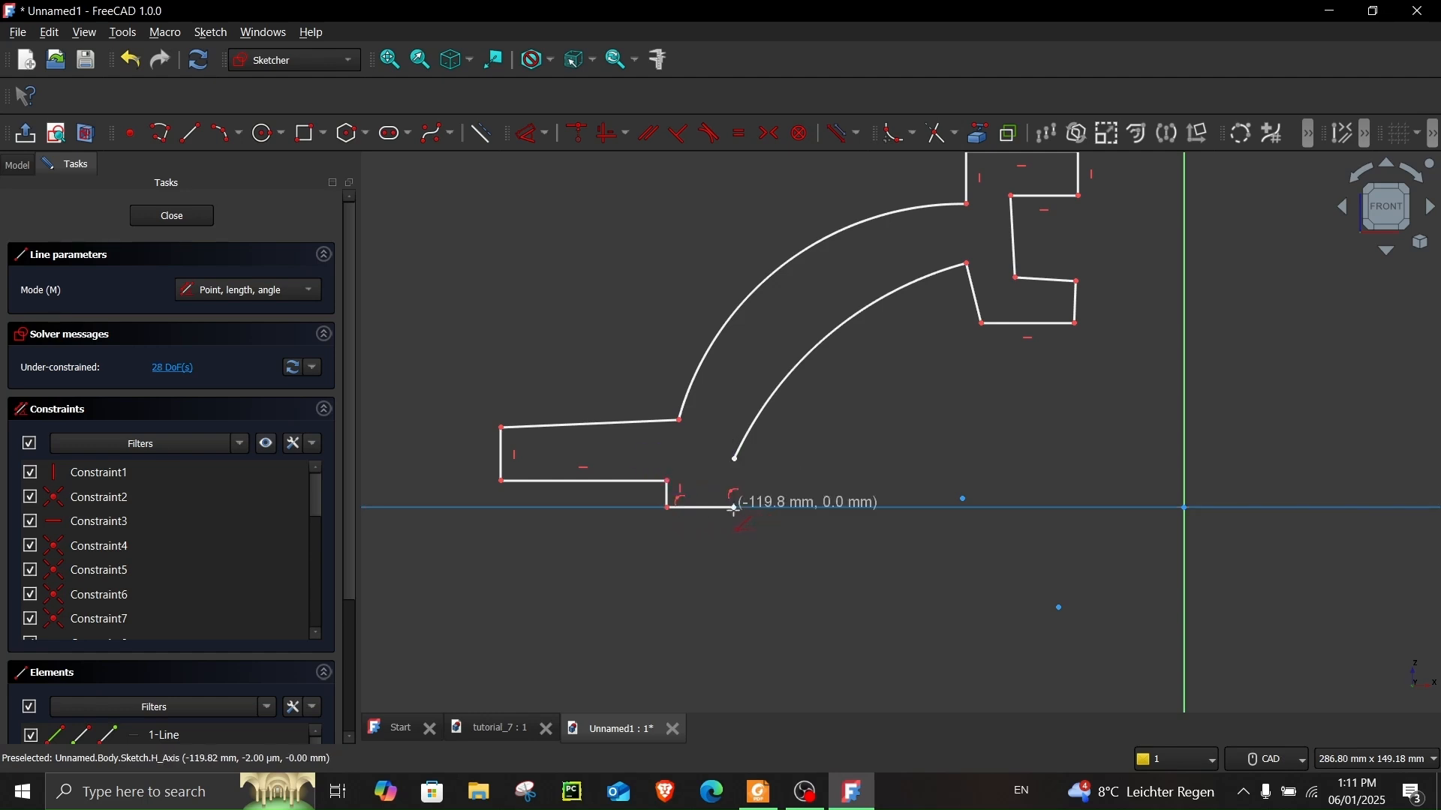
click(734, 508)
click(735, 459)
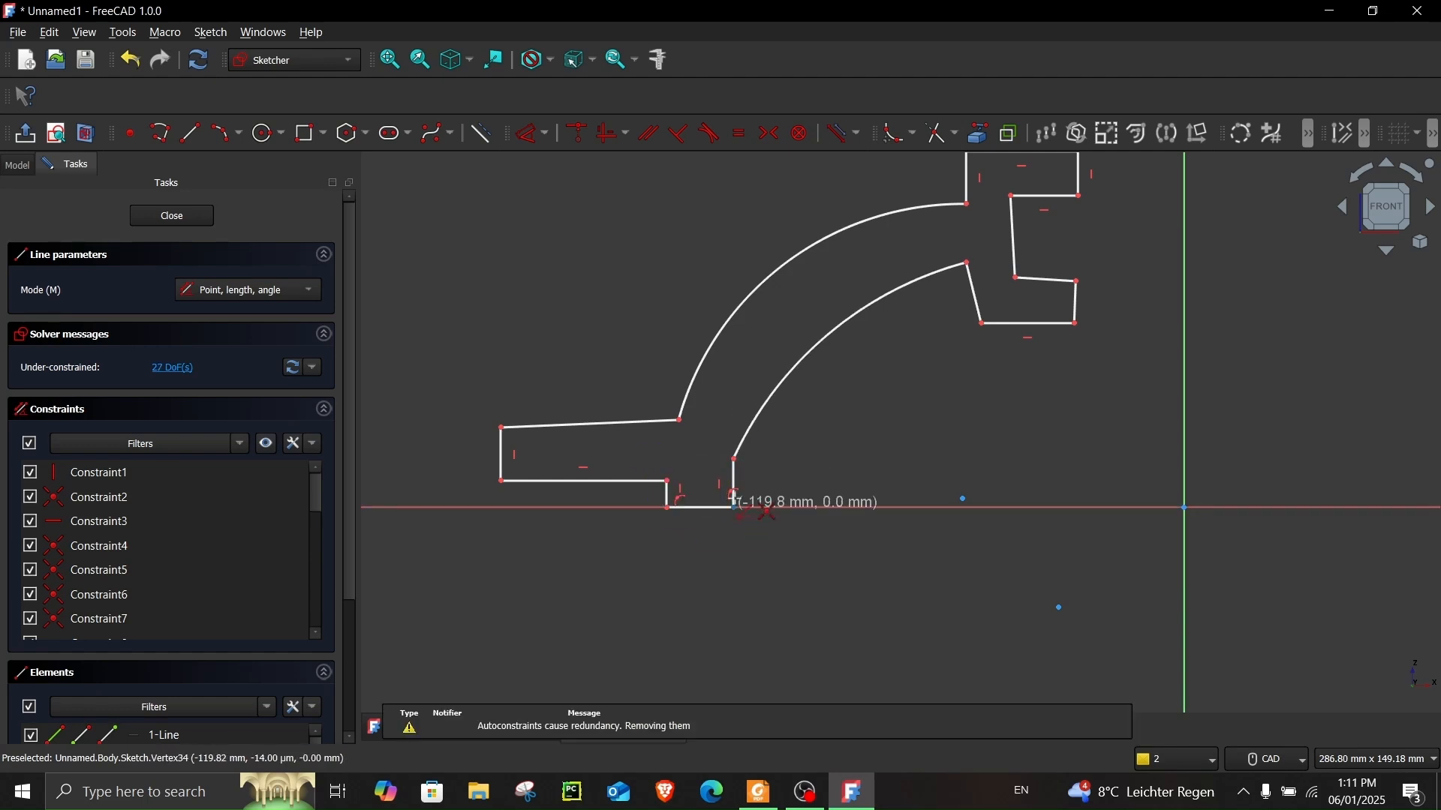
key(Escape)
scroll(889, 429, down, 2)
scroll(957, 375, up, 2)
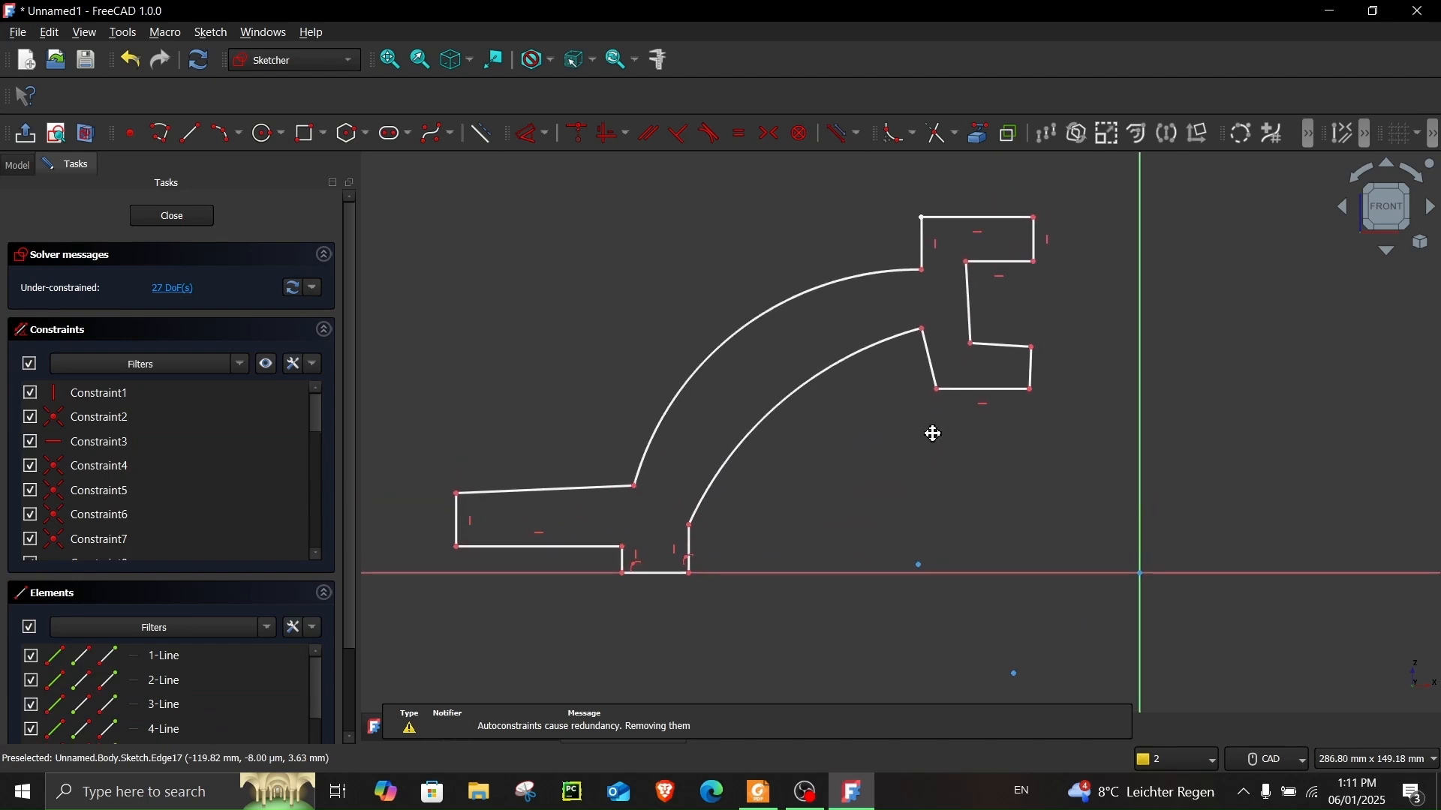
- Lower the hub's bottom outer corner and constrain the hub's lower outer wall to vertical
mouse_move(936, 390)
mouse_down()
mouse_move(929, 428)
mouse_move(923, 363)
mouse_move(921, 399)
mouse_up()
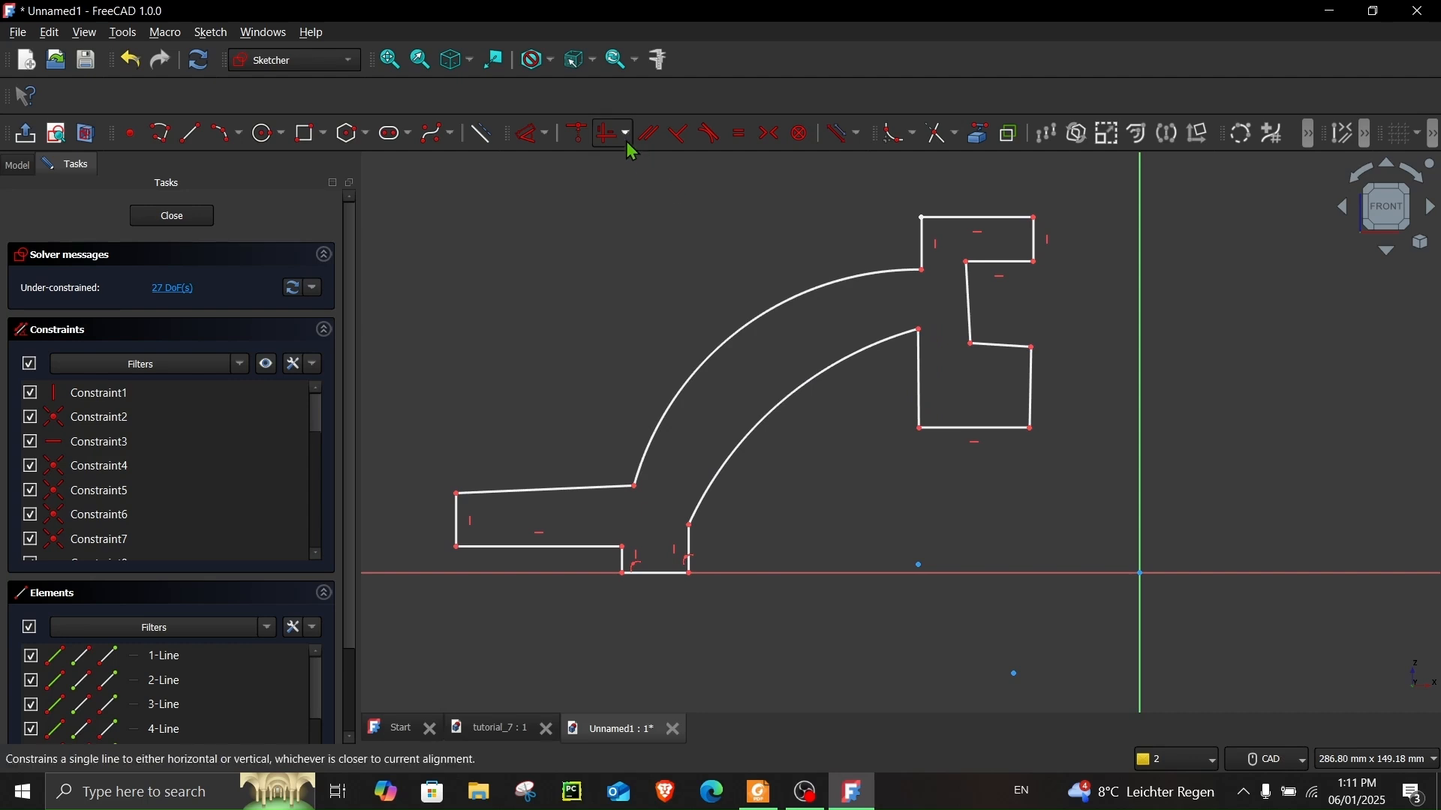
click(605, 135)
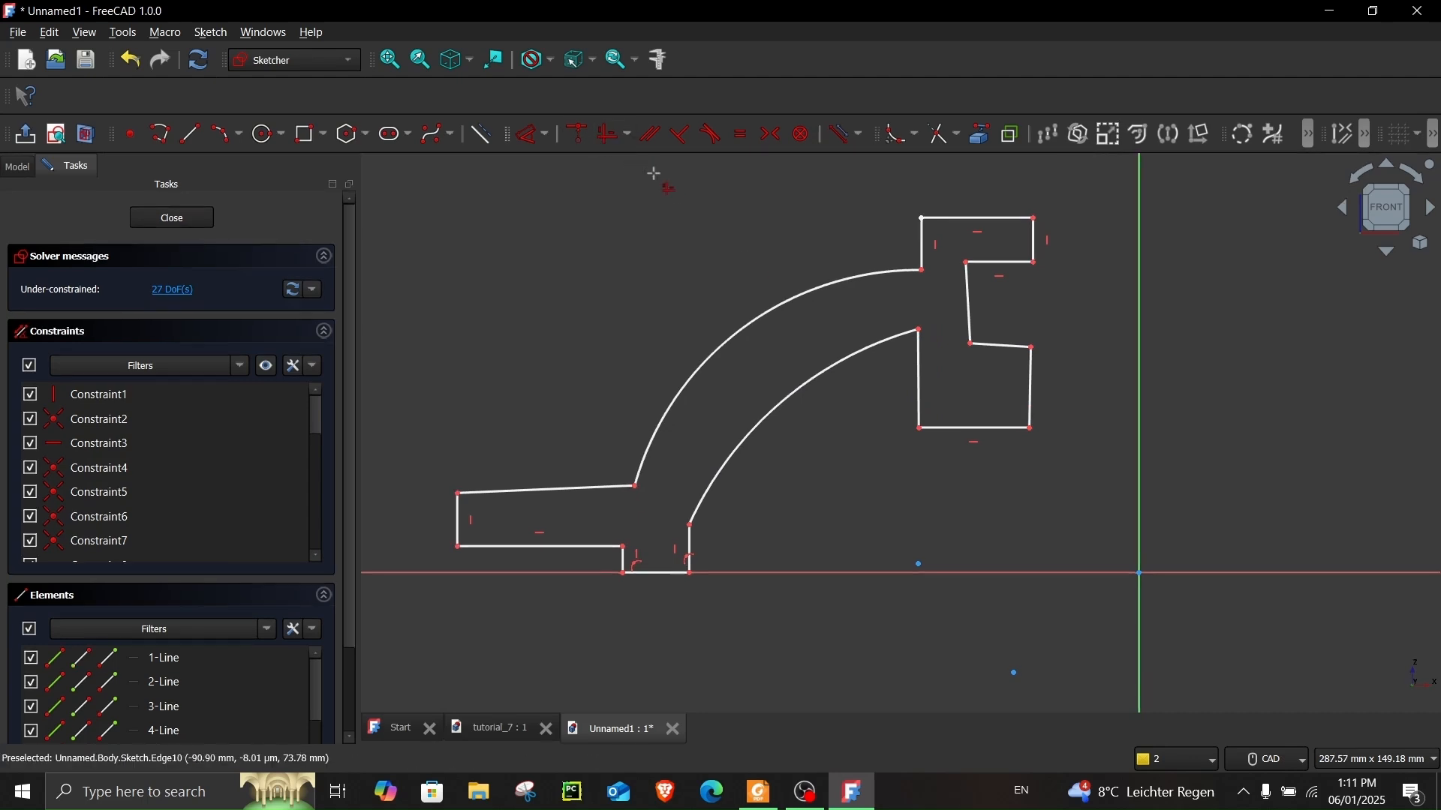
click(919, 392)
right_click(929, 458)
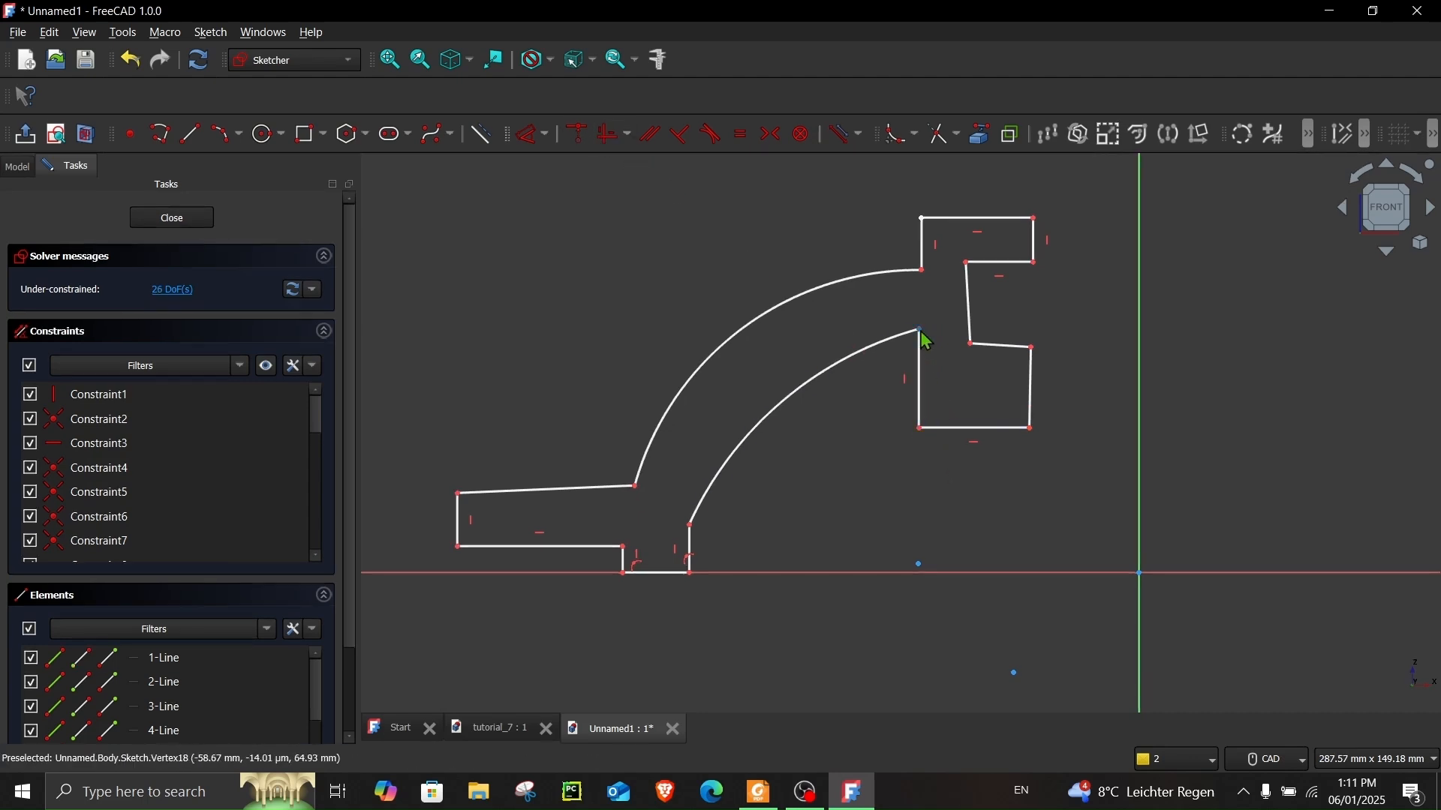
- Move the upper ends of the dome's outer and inner arcs outward and align the two endpoints vertically
drag(920, 332, 893, 339)
drag(925, 280, 887, 288)
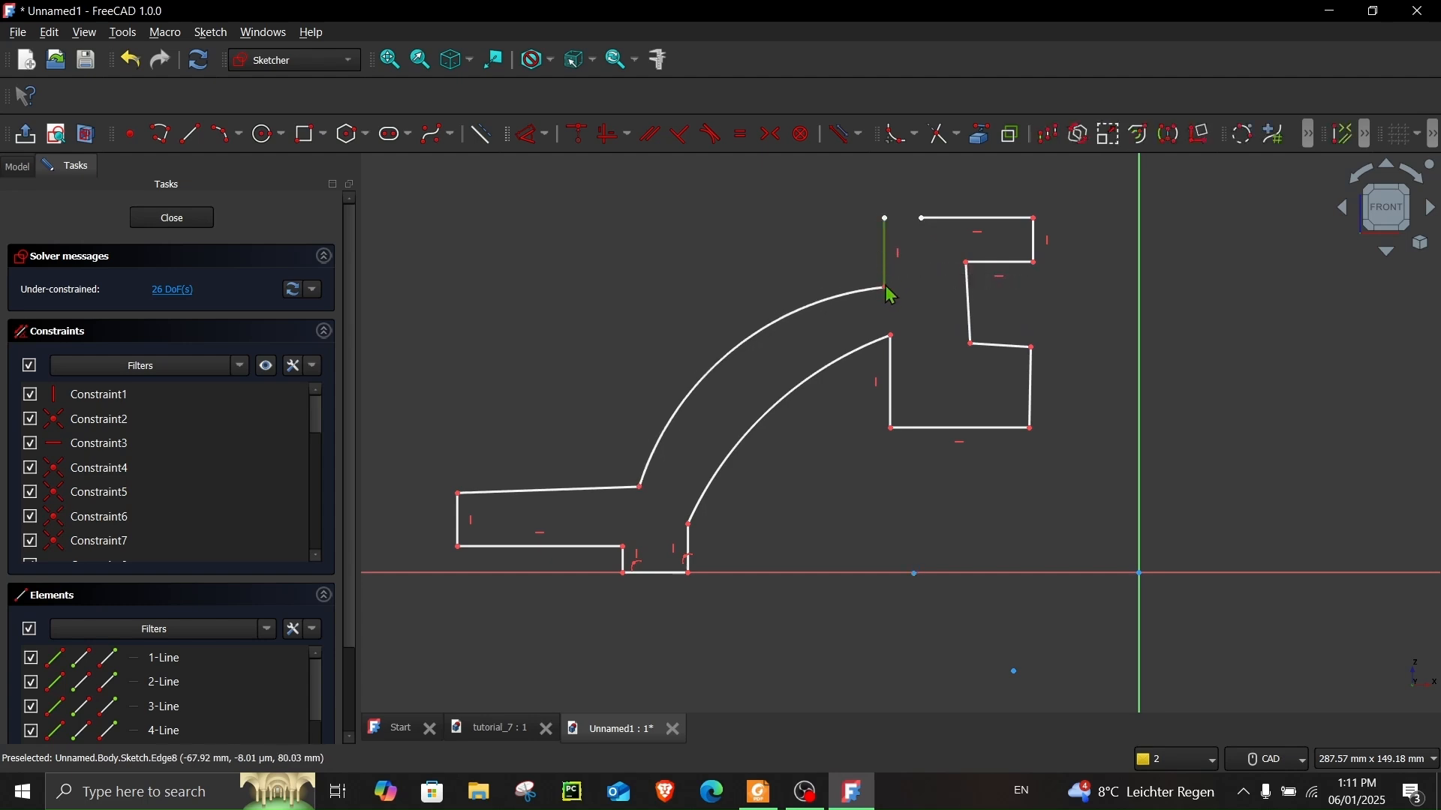
scroll(922, 311, up, 3)
middle_drag(908, 301, 912, 336)
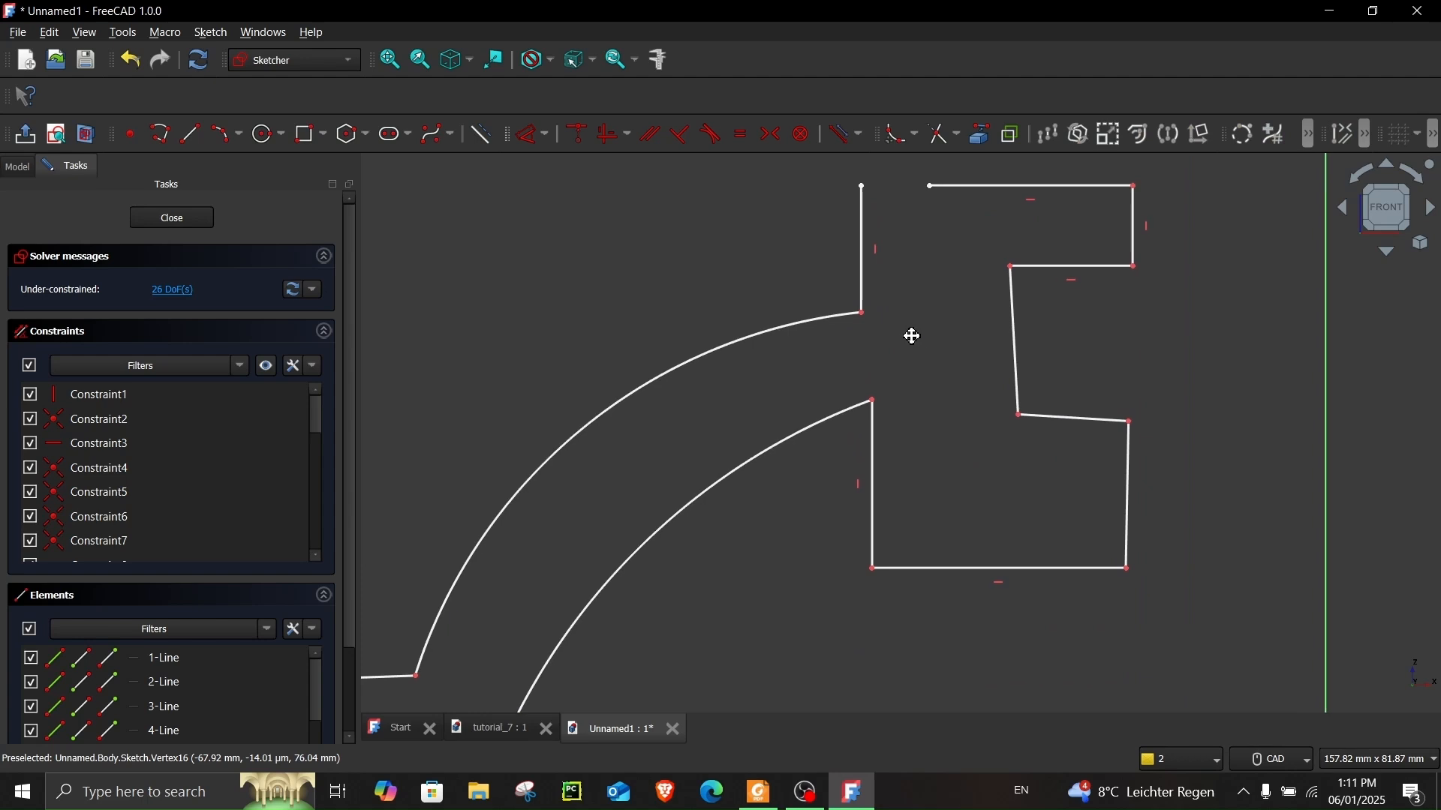
click(863, 314)
click(874, 404)
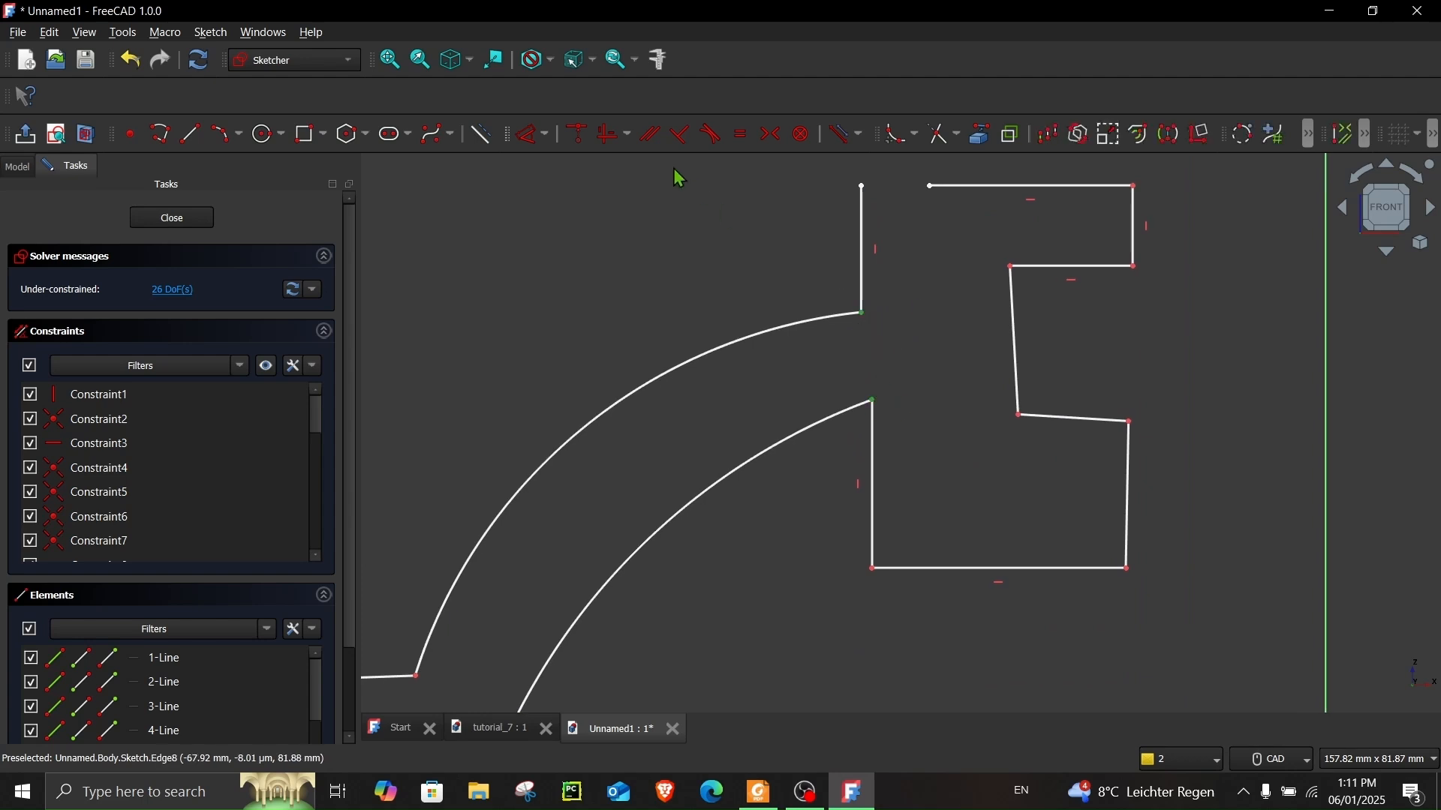
click(611, 144)
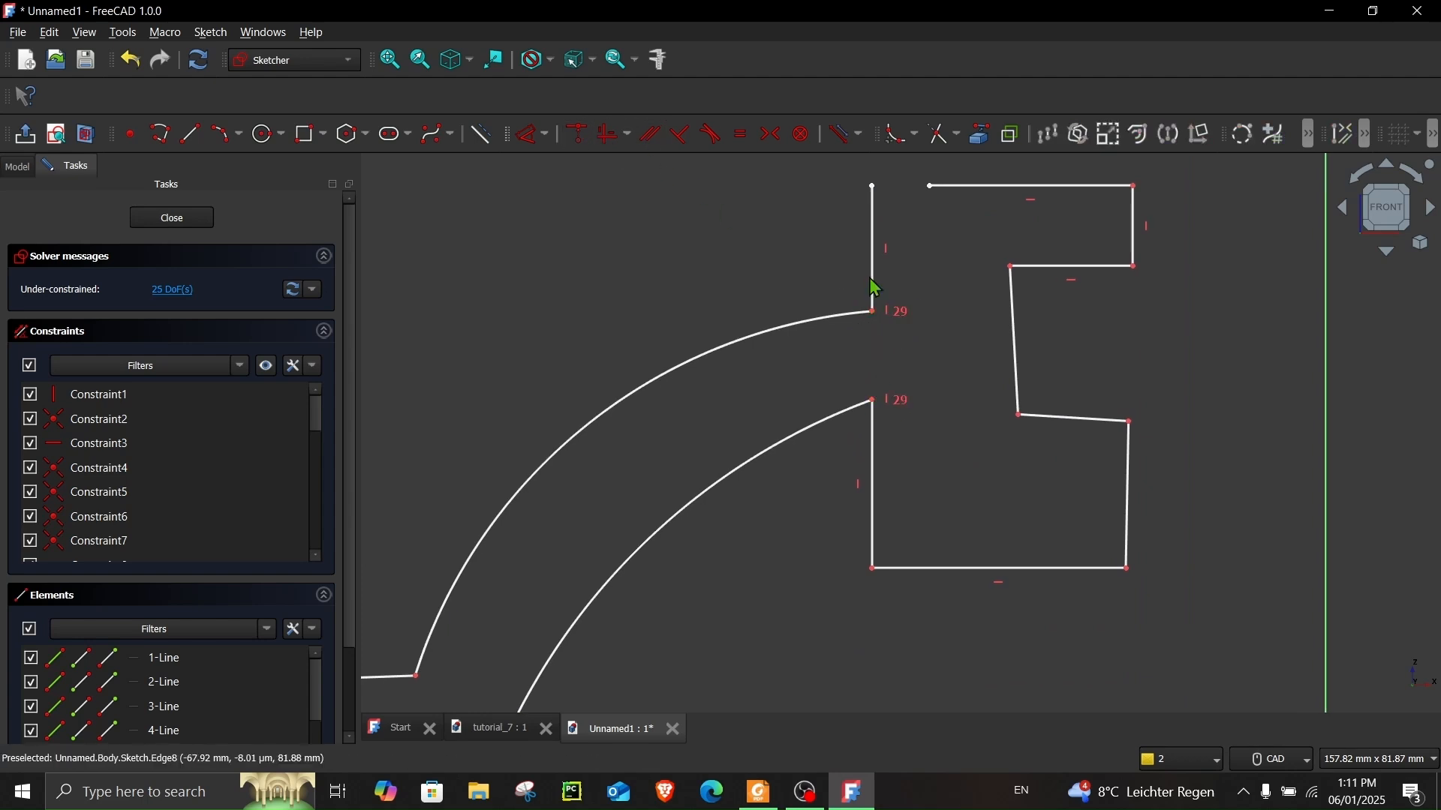
- Join the open end of the hub's top edge to the upper end of its outer wall with a coincident constraint
mouse_move(872, 310)
mouse_down()
mouse_move(905, 321)
mouse_move(852, 317)
mouse_up()
middle_drag(929, 224, 911, 318)
drag(911, 281, 905, 247)
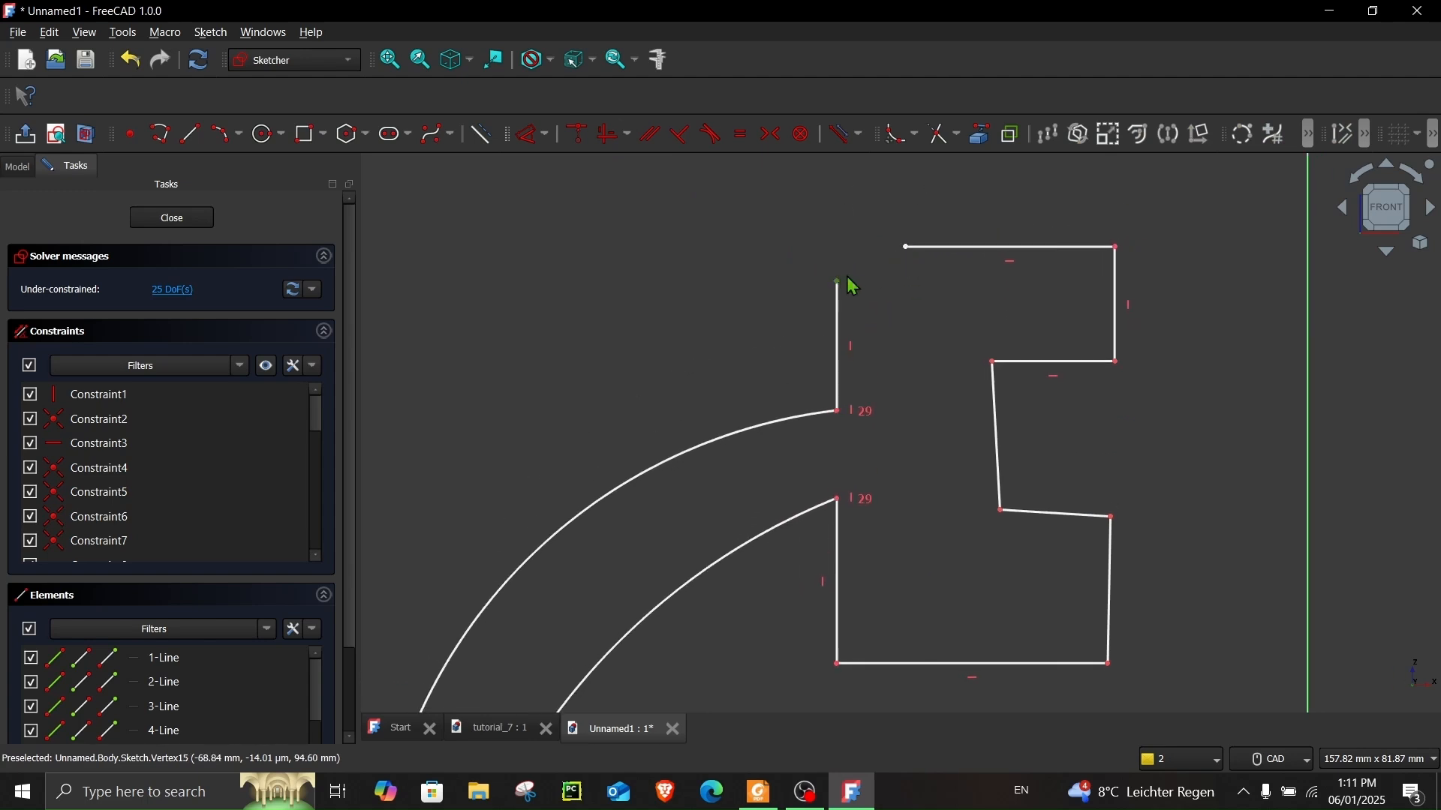
click(906, 247)
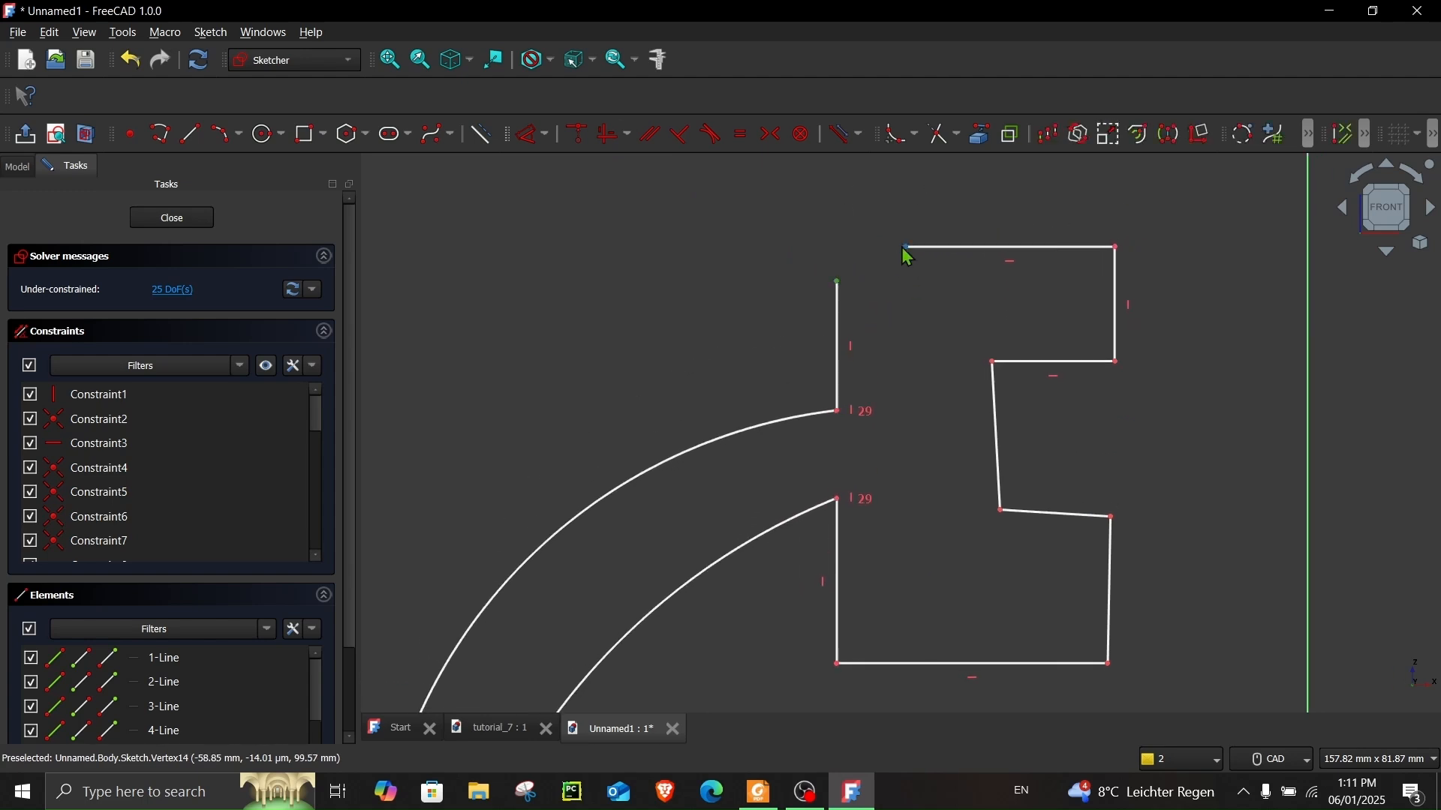
click(581, 143)
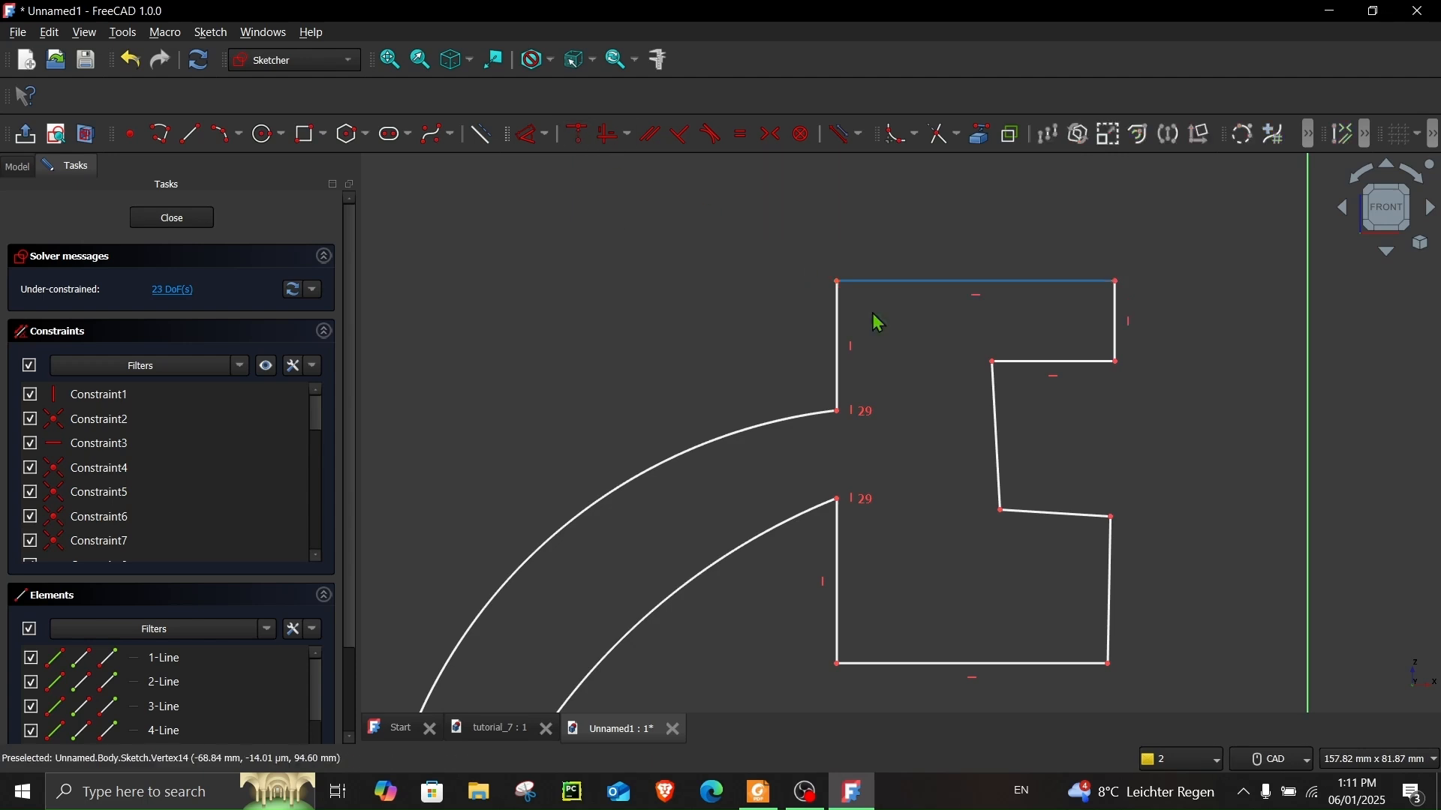
- Constrain the hub recess's back wall and the lower bore edge to vertical, and the recess's bottom edge to horizontal
click(1001, 463)
click(608, 134)
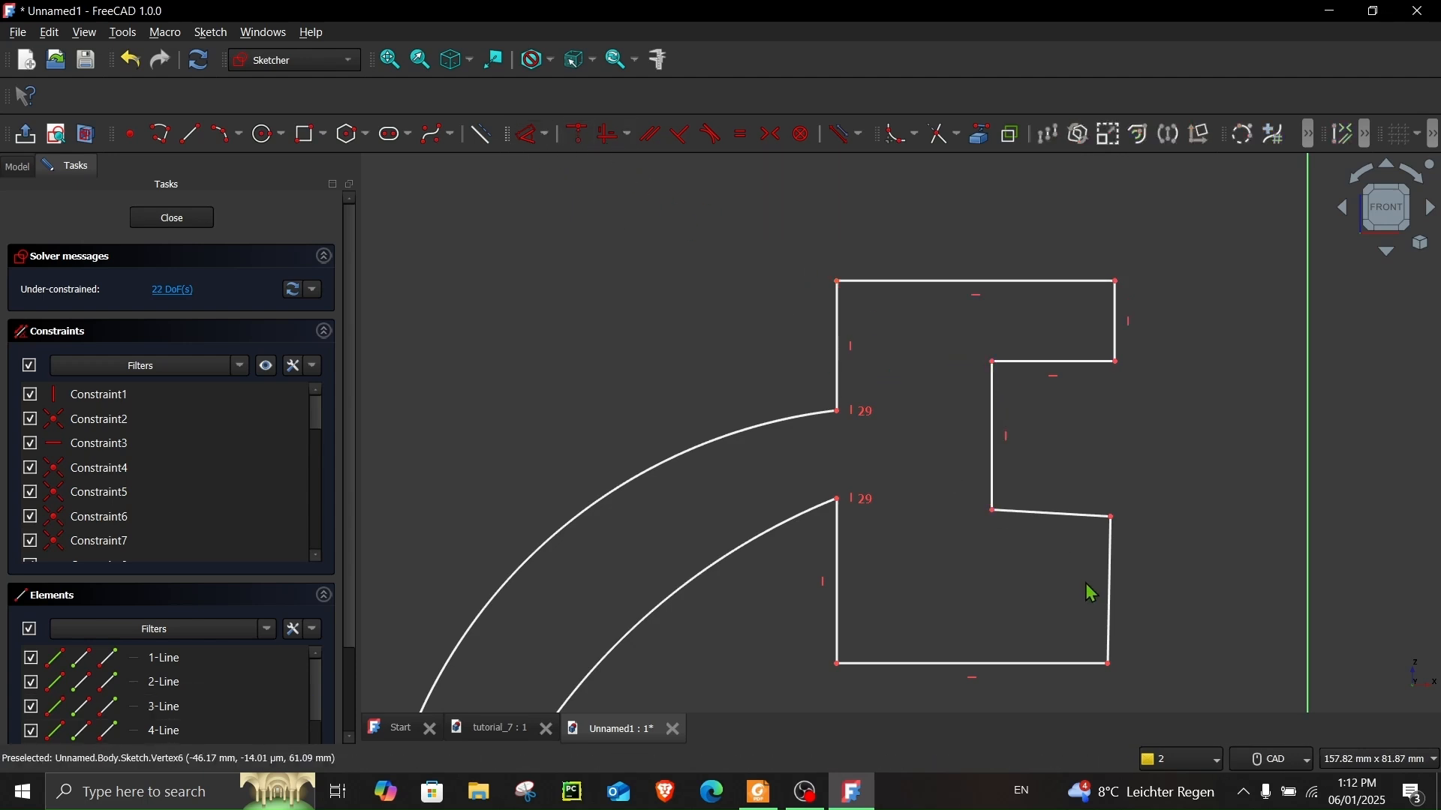
click(1055, 515)
click(612, 138)
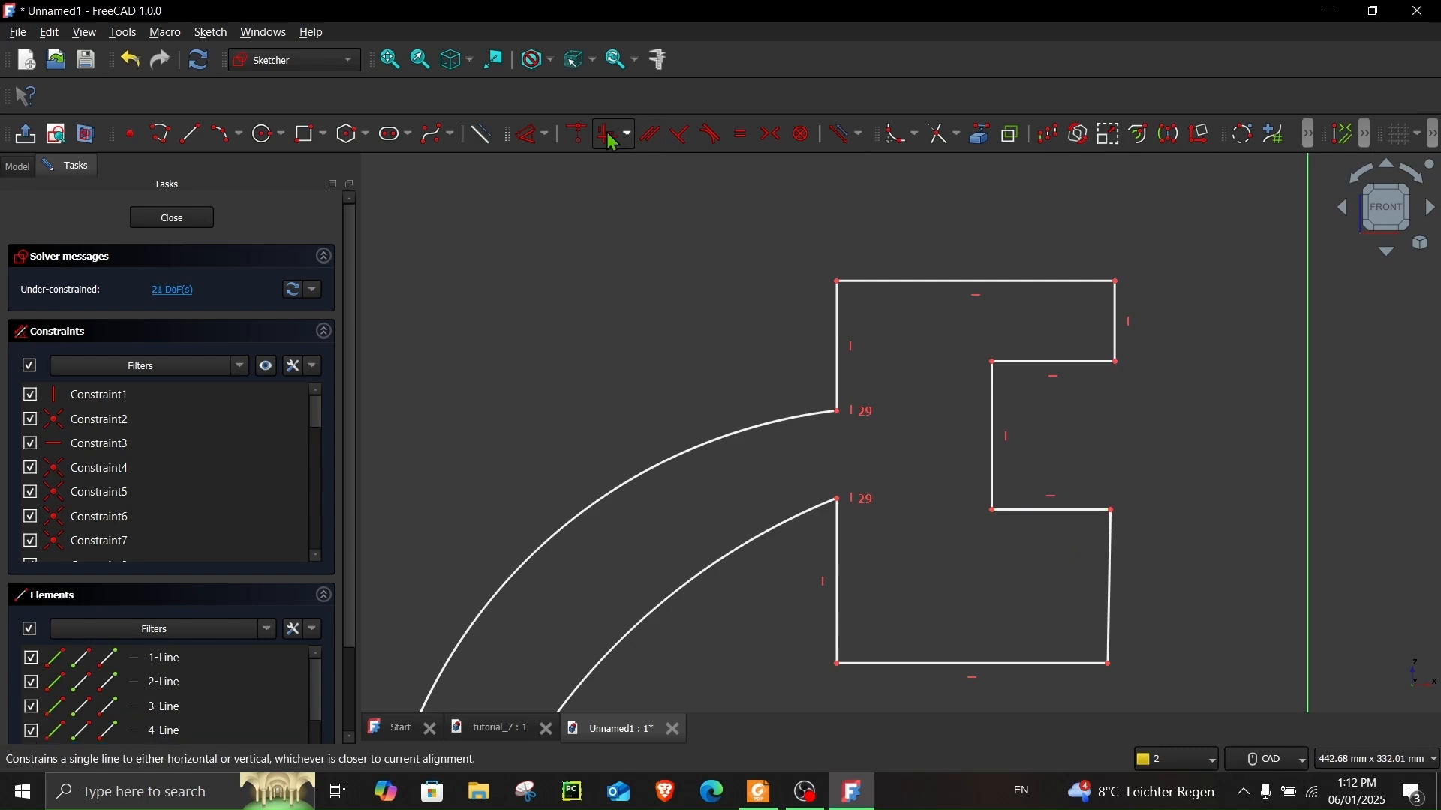
drag(1112, 511, 1158, 513)
click(1153, 523)
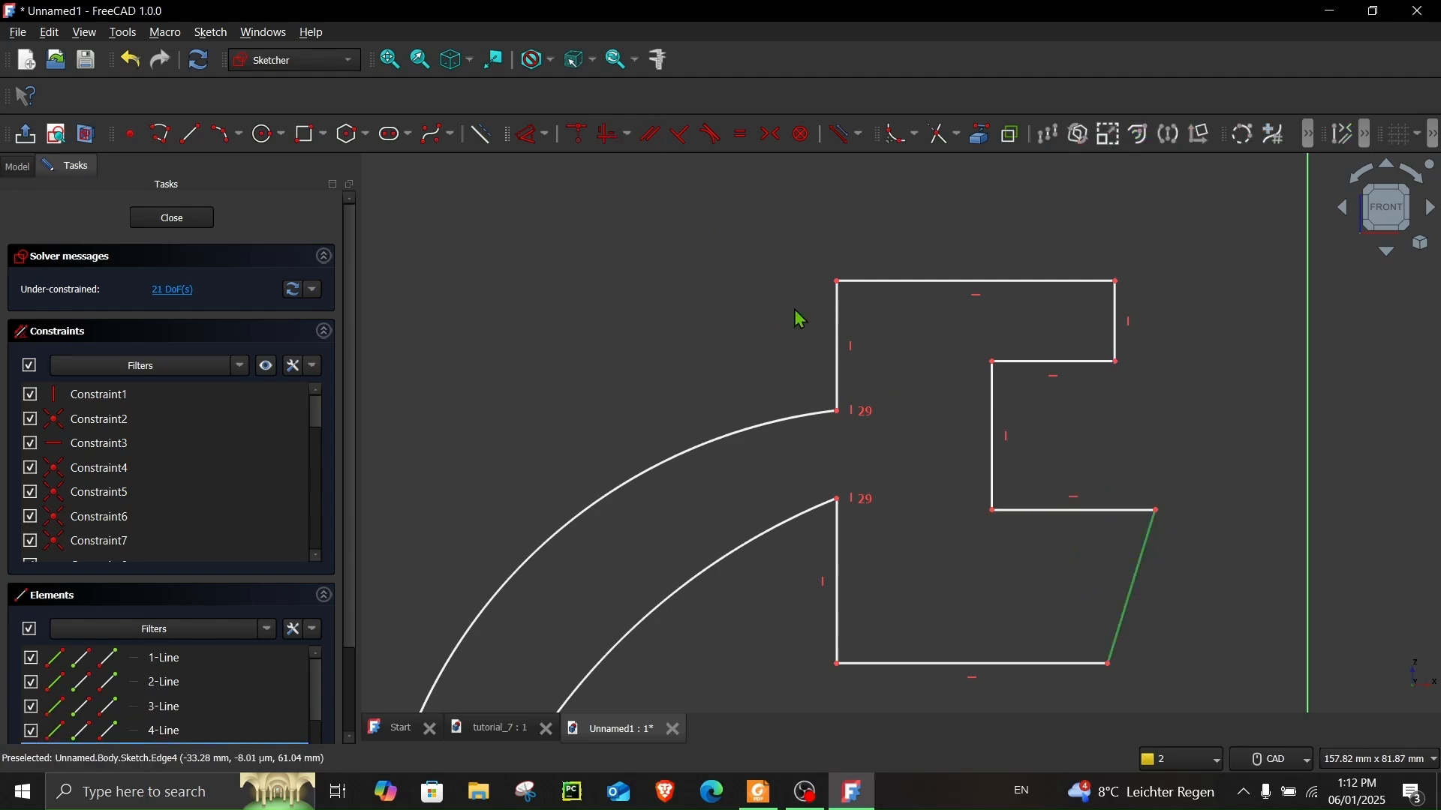
click(609, 144)
drag(1157, 511, 1096, 510)
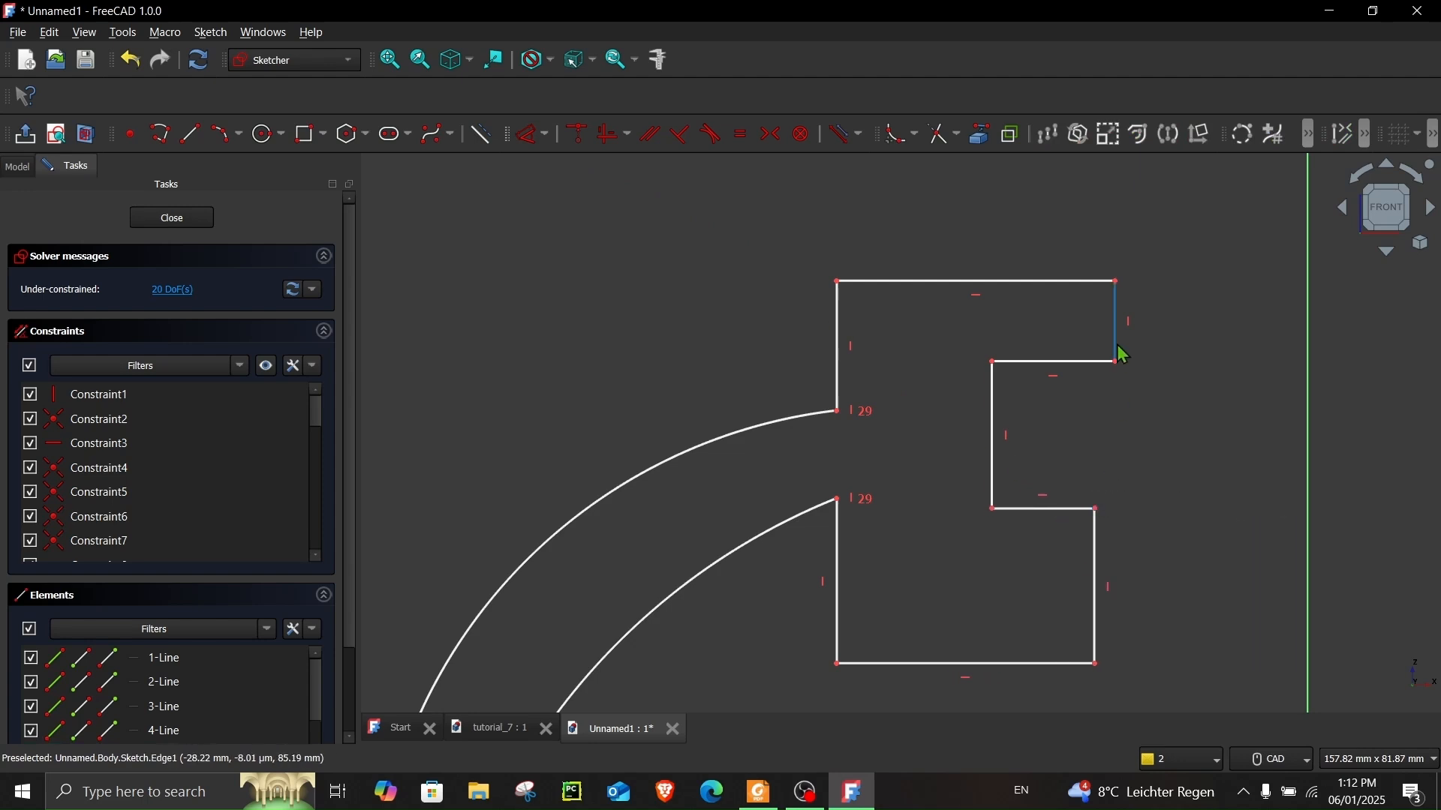
- Align the inner corners of the hub's upper and lower bore edges vertically
click(1116, 363)
click(1097, 510)
scroll(1118, 450, up, 2)
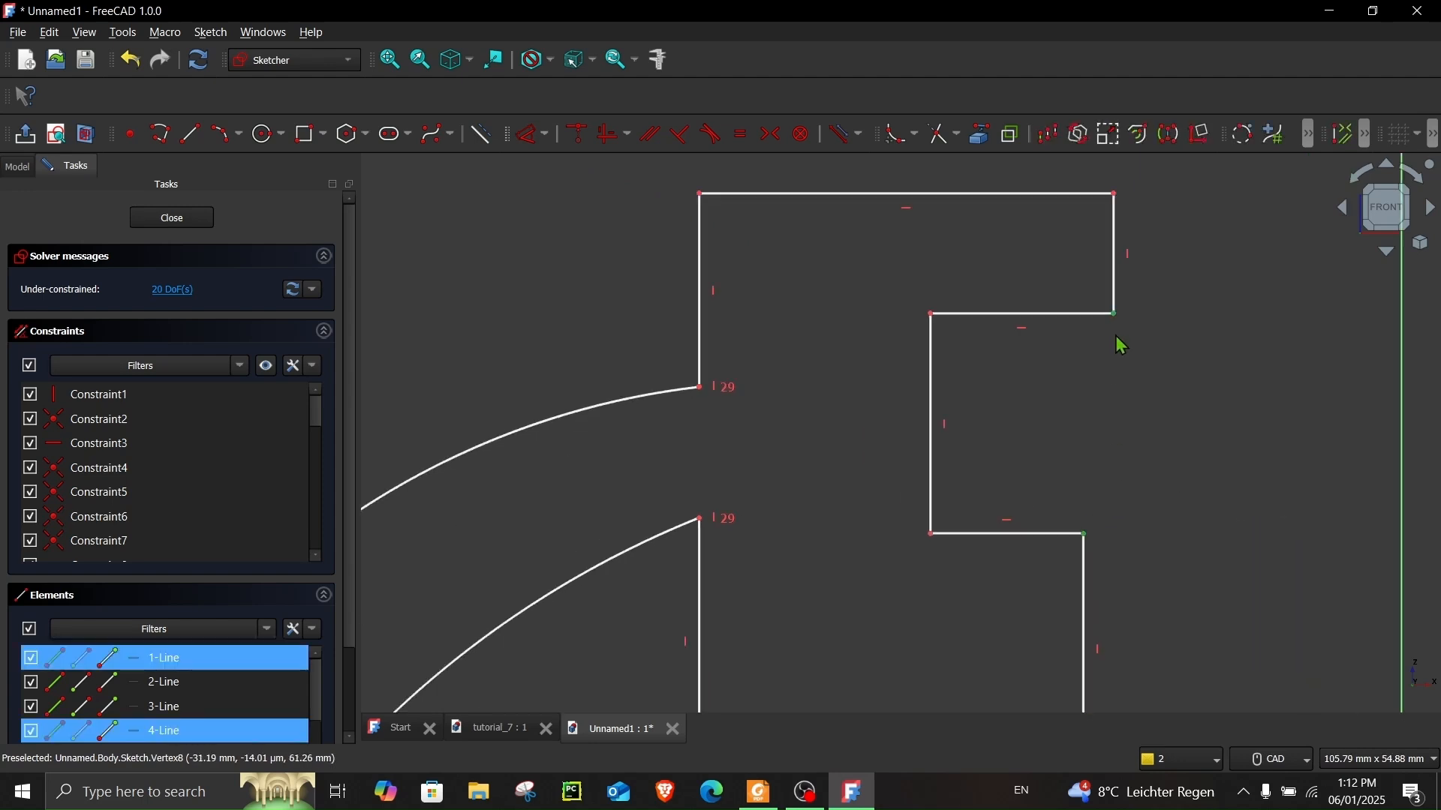
click(609, 135)
scroll(1144, 535, down, 2)
drag(1135, 528, 1104, 588)
scroll(1106, 574, down, 2)
middle_drag(1032, 586, 1075, 416)
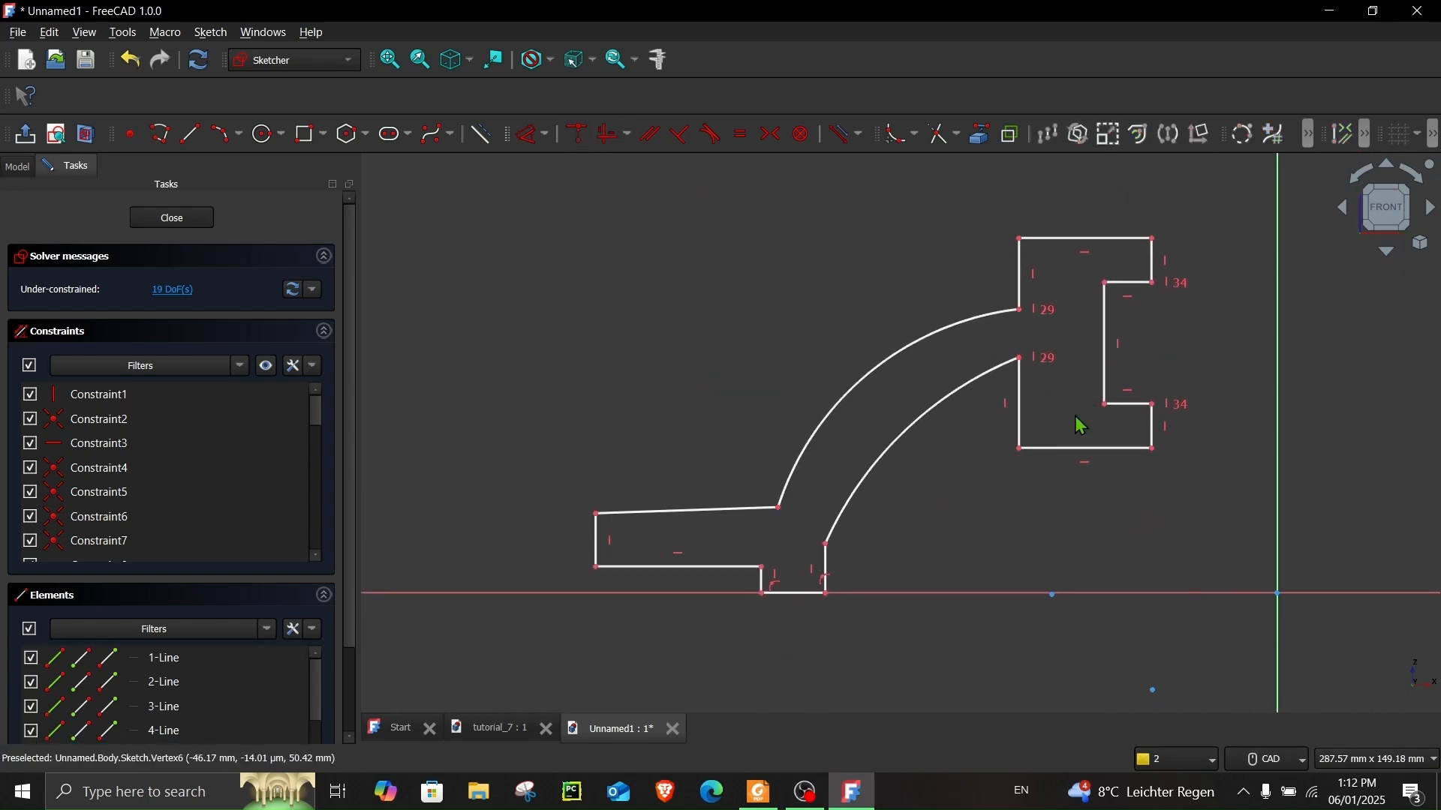
- Constrain the flange's top edge to horizontal and reshape the flange and arc ends closer to the drawing's proportions
click(666, 511)
click(611, 135)
mouse_move(598, 515)
mouse_down()
mouse_move(585, 508)
mouse_move(661, 536)
mouse_up()
drag(780, 518, 747, 484)
mouse_move(826, 544)
mouse_down()
mouse_move(872, 531)
mouse_move(759, 561)
mouse_move(818, 544)
mouse_up()
scroll(873, 535, up, 5)
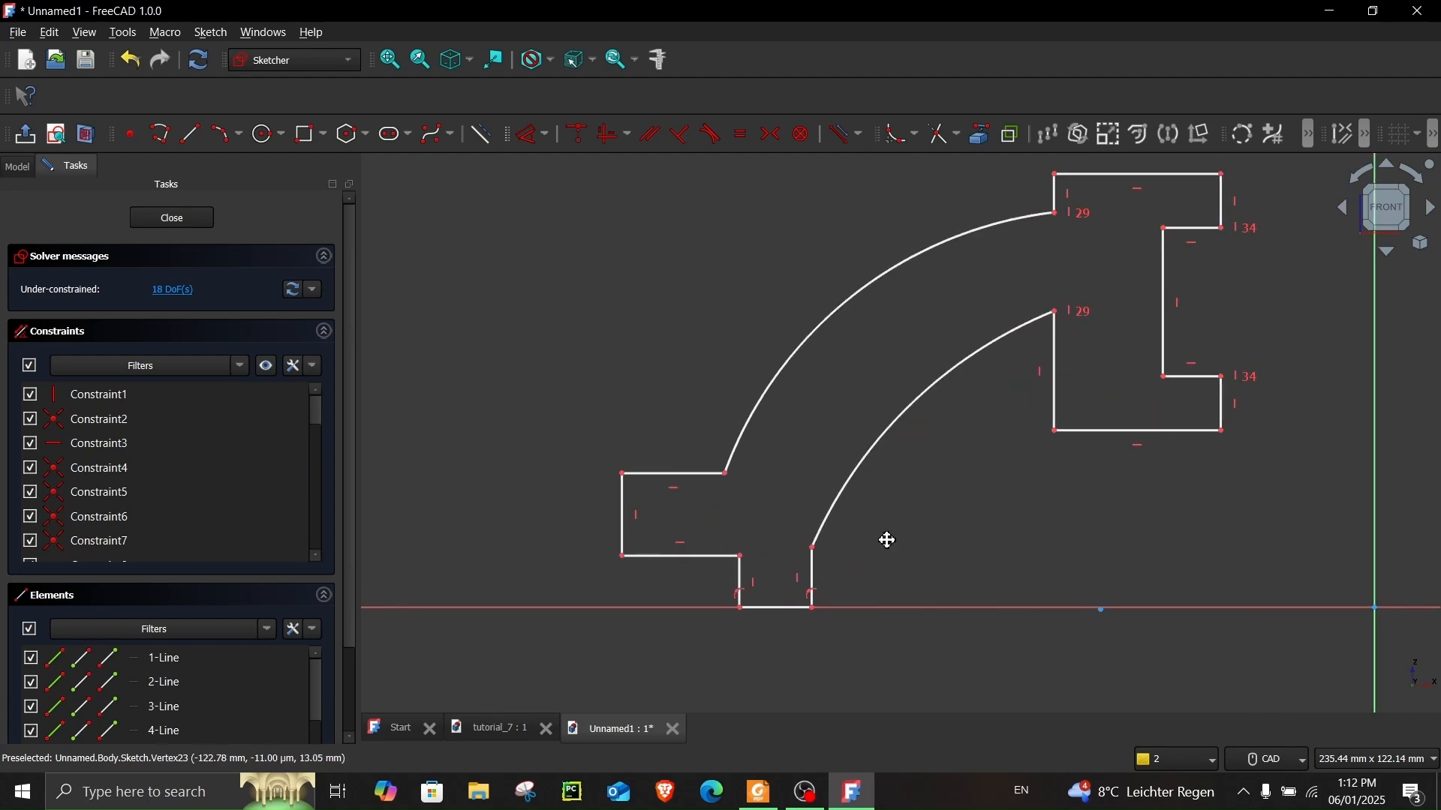
- Dimension the flange thickness as 15 mm and the height of the lip's outer edge as 5 mm
click(523, 135)
click(651, 526)
click(578, 523)
text(15)
key(Return)
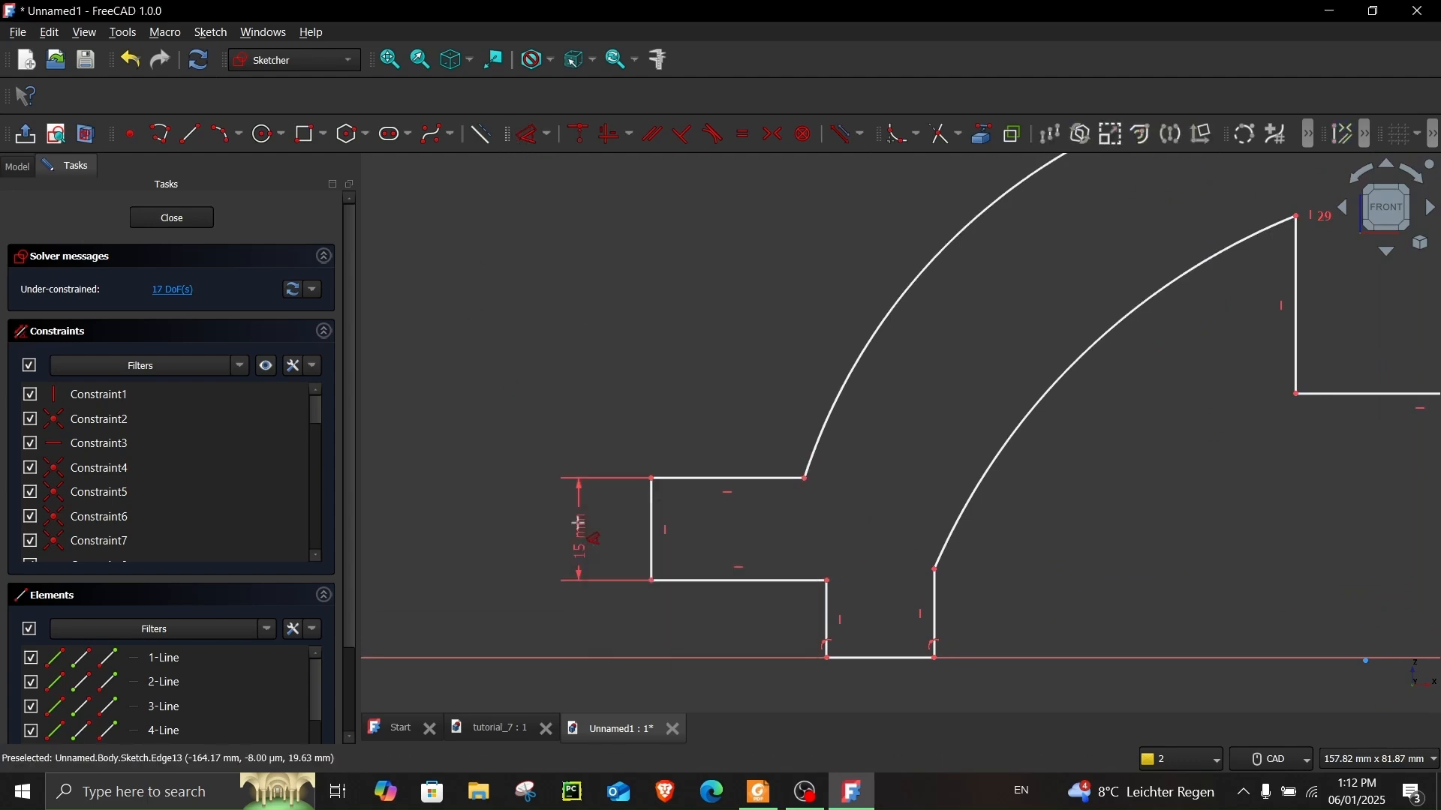
click(827, 627)
click(756, 635)
text(5)
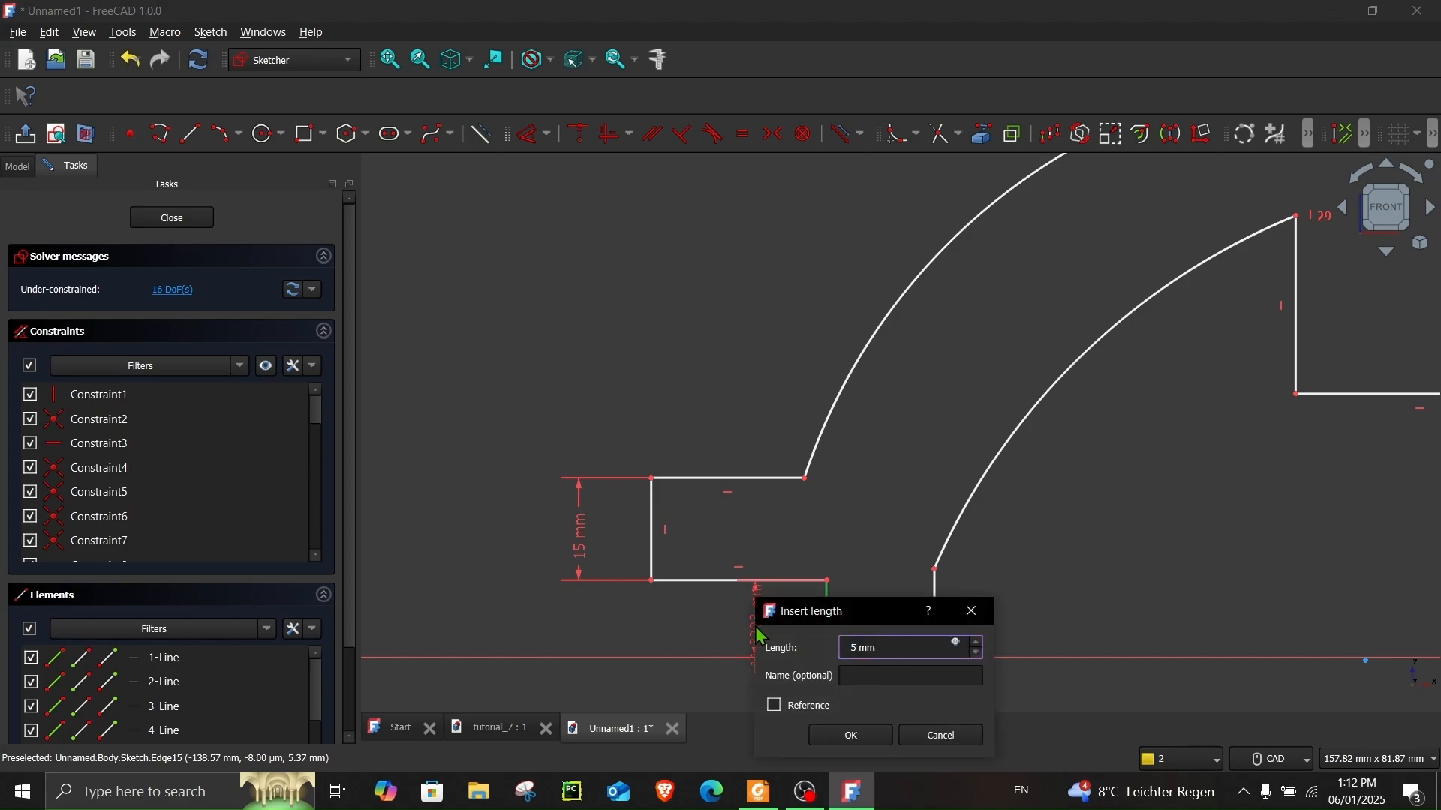
key(Return)
- Check the lip's outer diameter in the Foxit Reader drawing and dimension the lip's outer edge 165 mm from the vertical axis
click(757, 791)
ctrl+scroll(174, 590, up, 3)
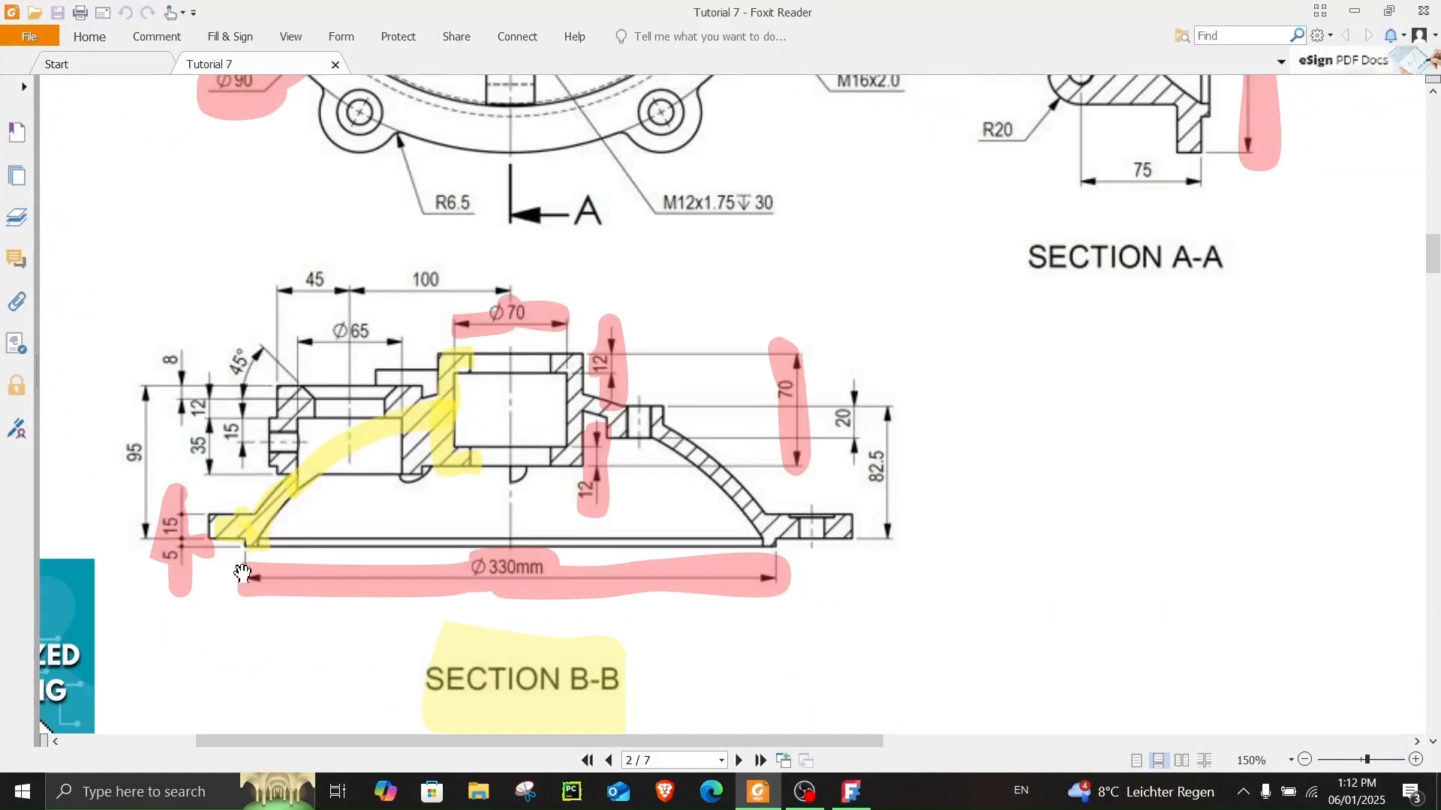
ctrl+scroll(236, 589, up, 3)
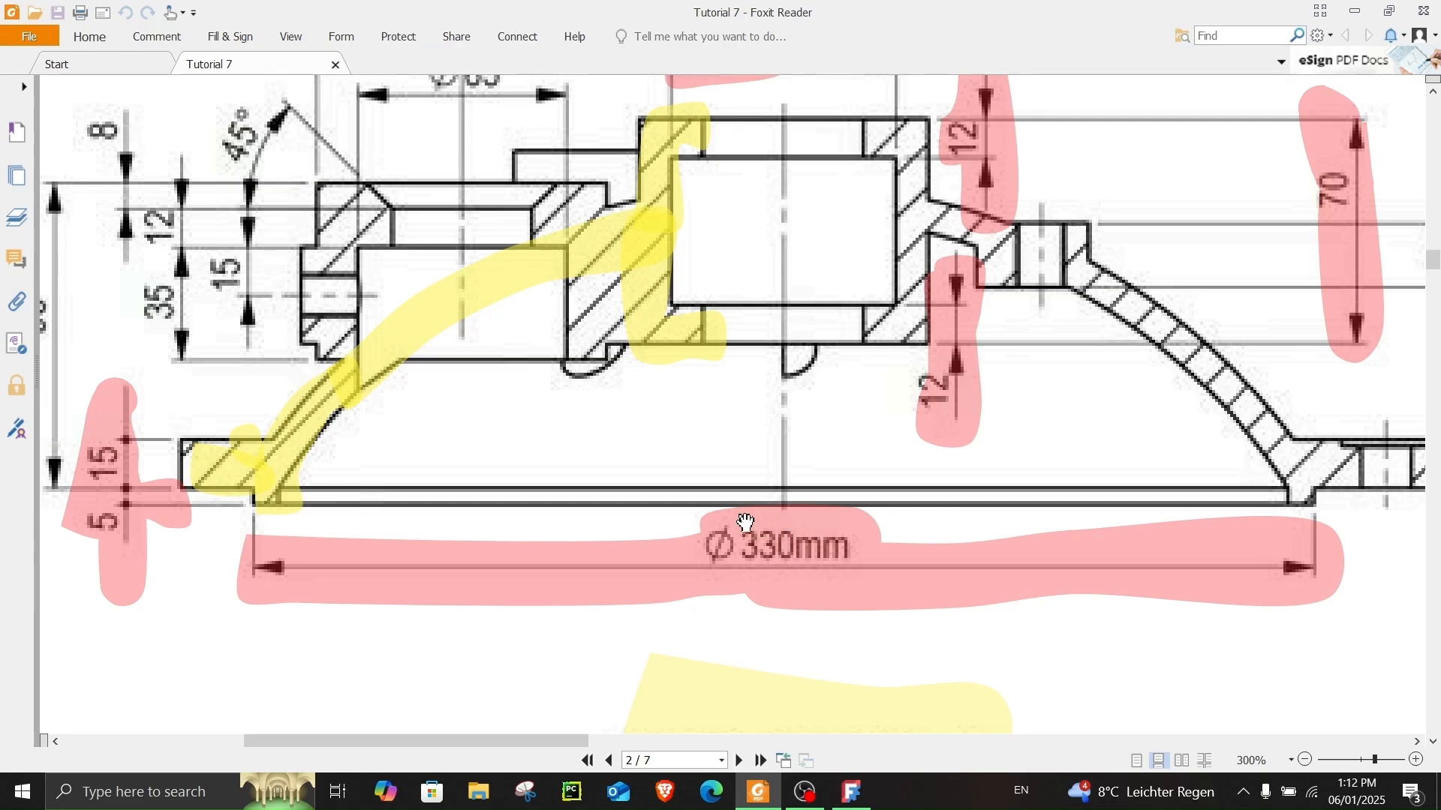
click(754, 799)
middle_drag(1013, 577, 736, 463)
scroll(736, 460, down, 2)
click(1252, 468)
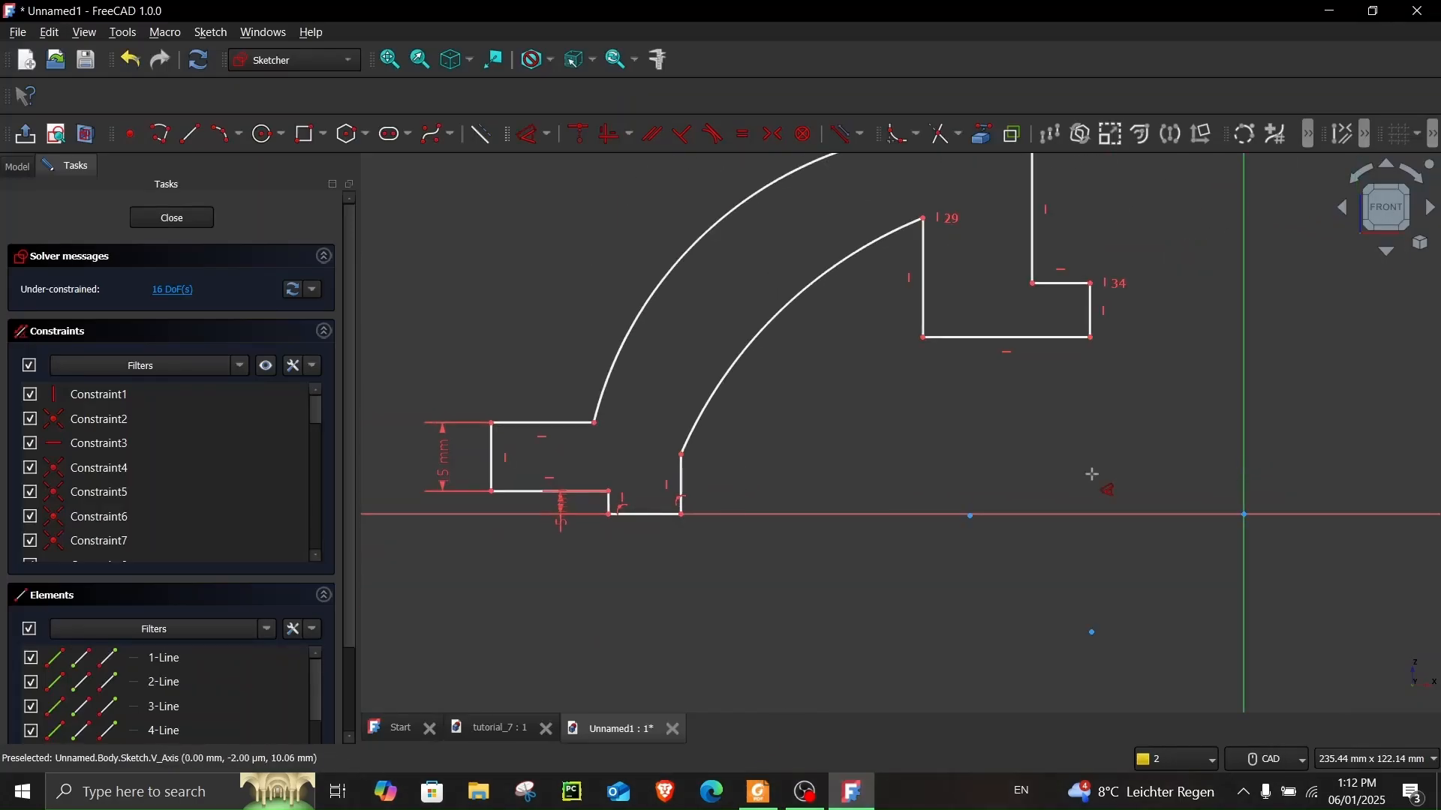
scroll(585, 513, up, 5)
click(641, 534)
click(1074, 641)
text(3)
key(Return)
- Reposition the flange's and lip's free edges and align the top of the lip's inner wall horizontally with its outer top corner
scroll(1016, 591, down, 3)
scroll(968, 593, up, 3)
scroll(677, 556, up, 2)
drag(689, 546, 592, 528)
drag(1111, 596, 998, 595)
drag(997, 498, 1014, 519)
click(1022, 520)
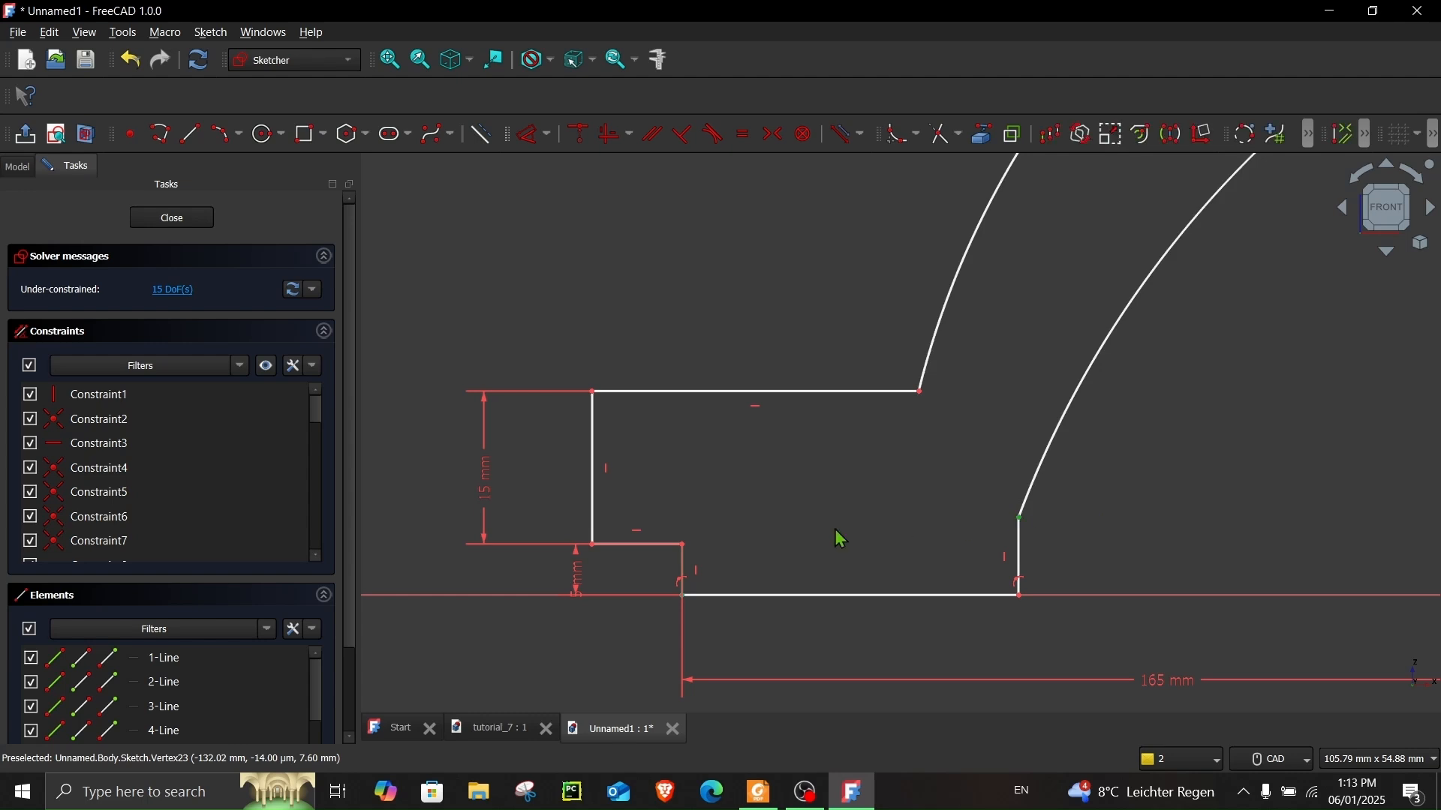
click(683, 547)
click(608, 136)
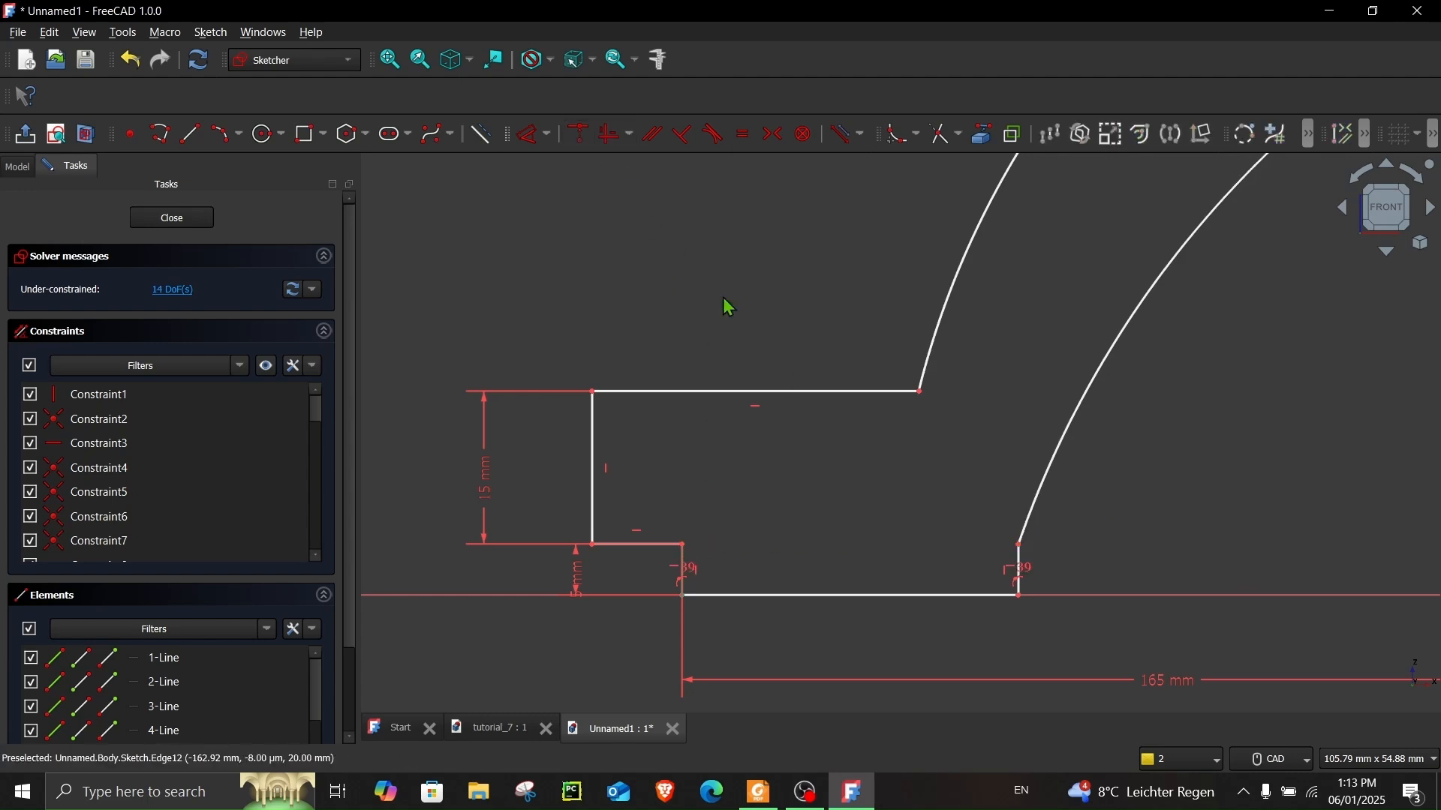
drag(1034, 552, 942, 511)
- Make the centre points of the dome's outer and inner arcs coincident
scroll(1145, 458, down, 8)
middle_drag(1280, 489, 913, 452)
scroll(915, 452, up, 2)
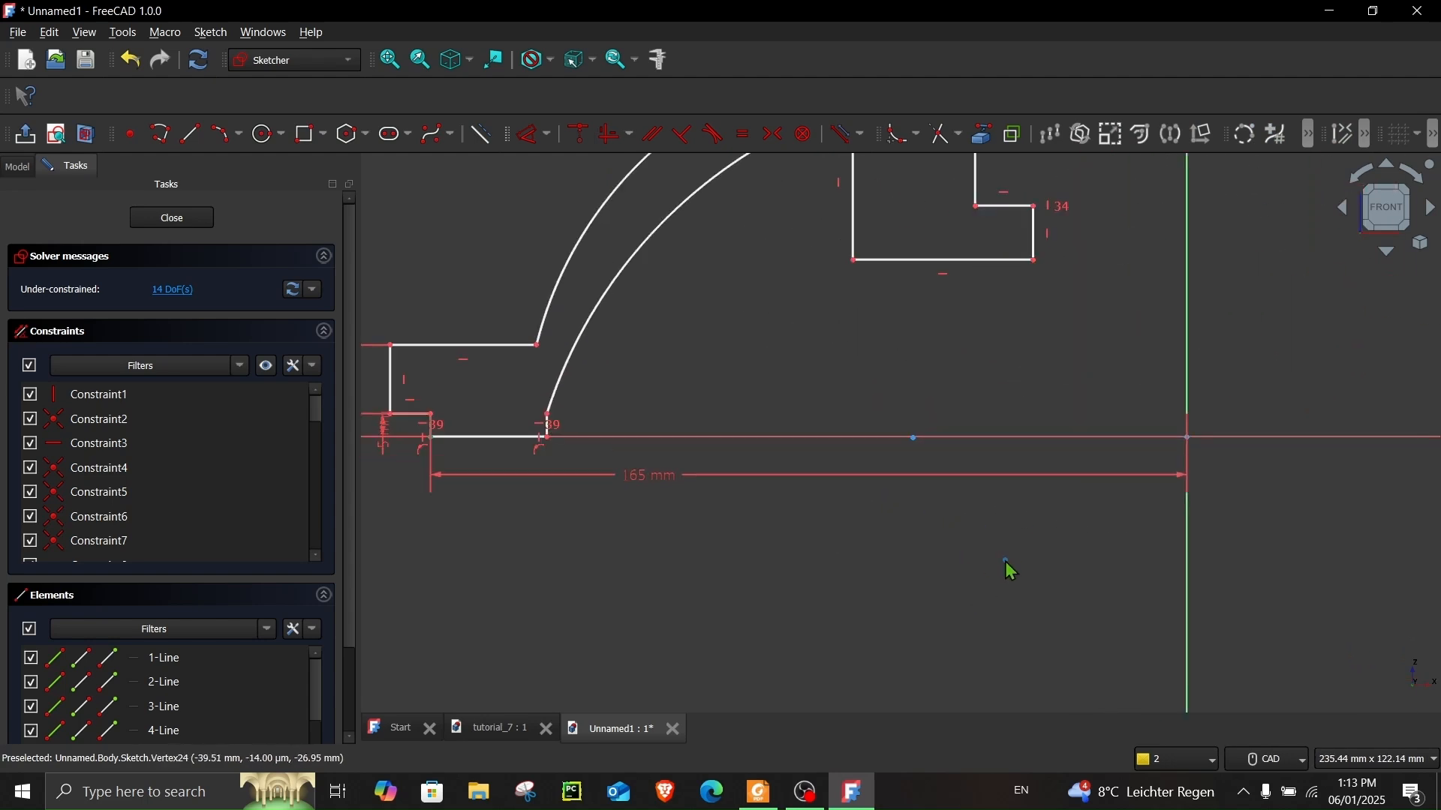
scroll(980, 552, up, 1)
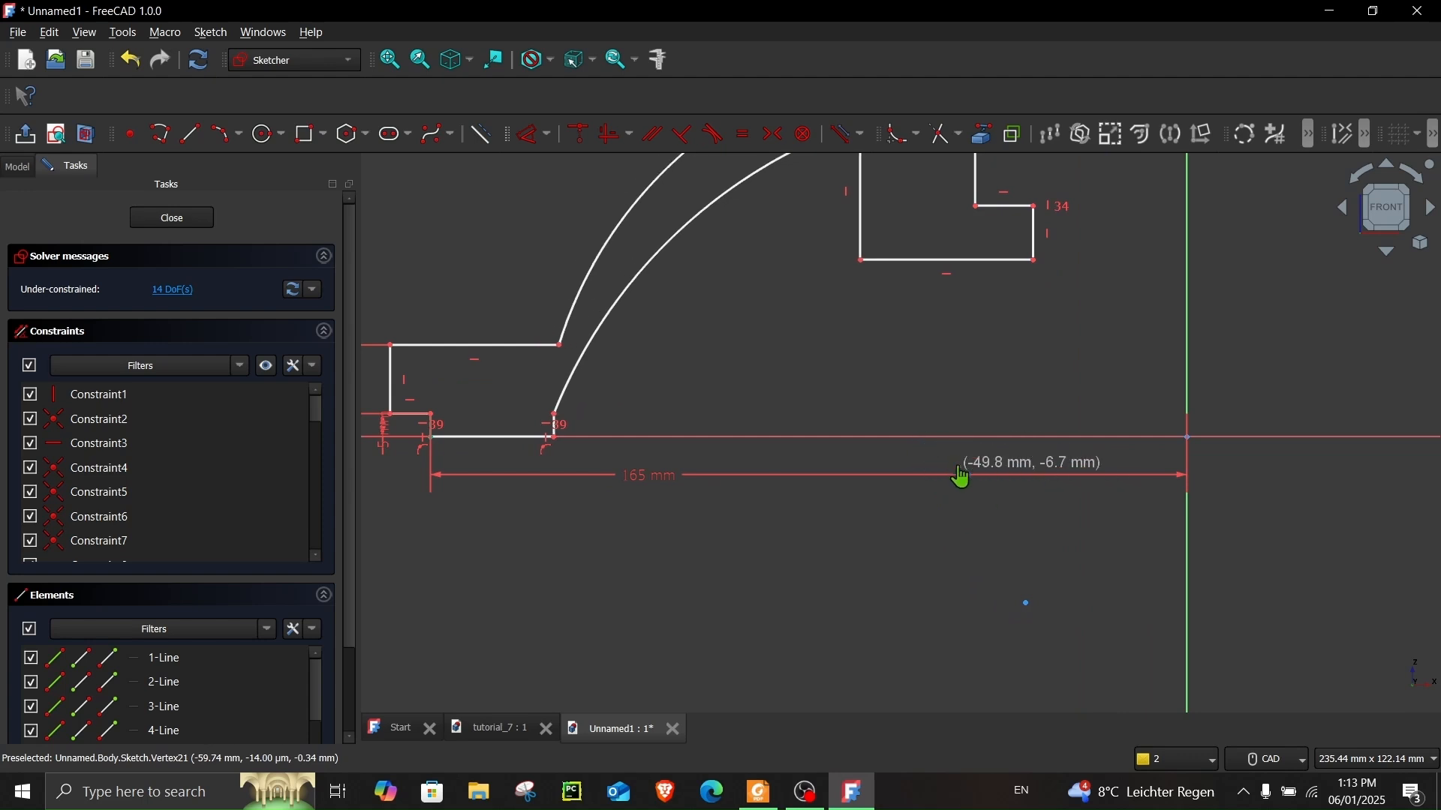
scroll(853, 396, down, 2)
click(965, 529)
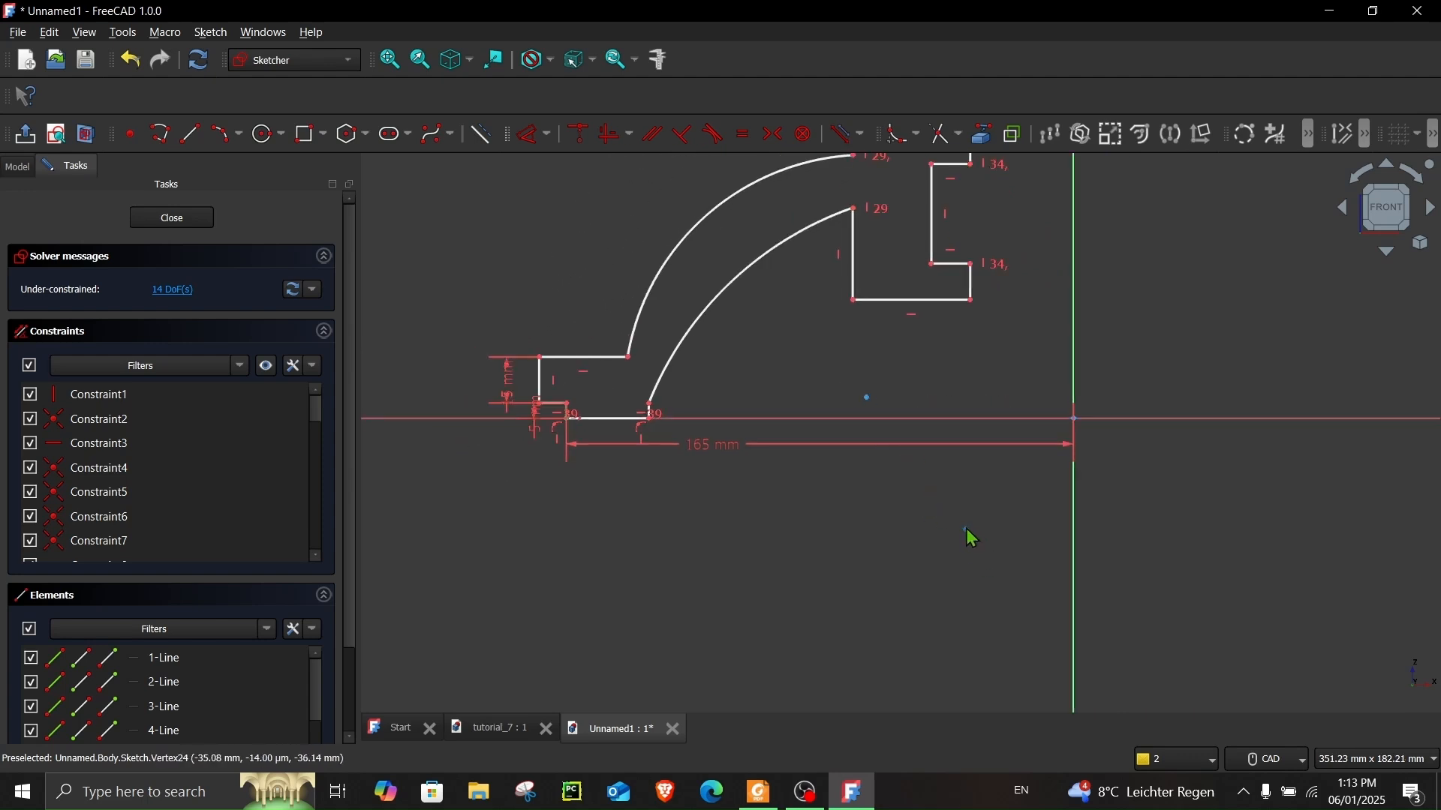
click(866, 396)
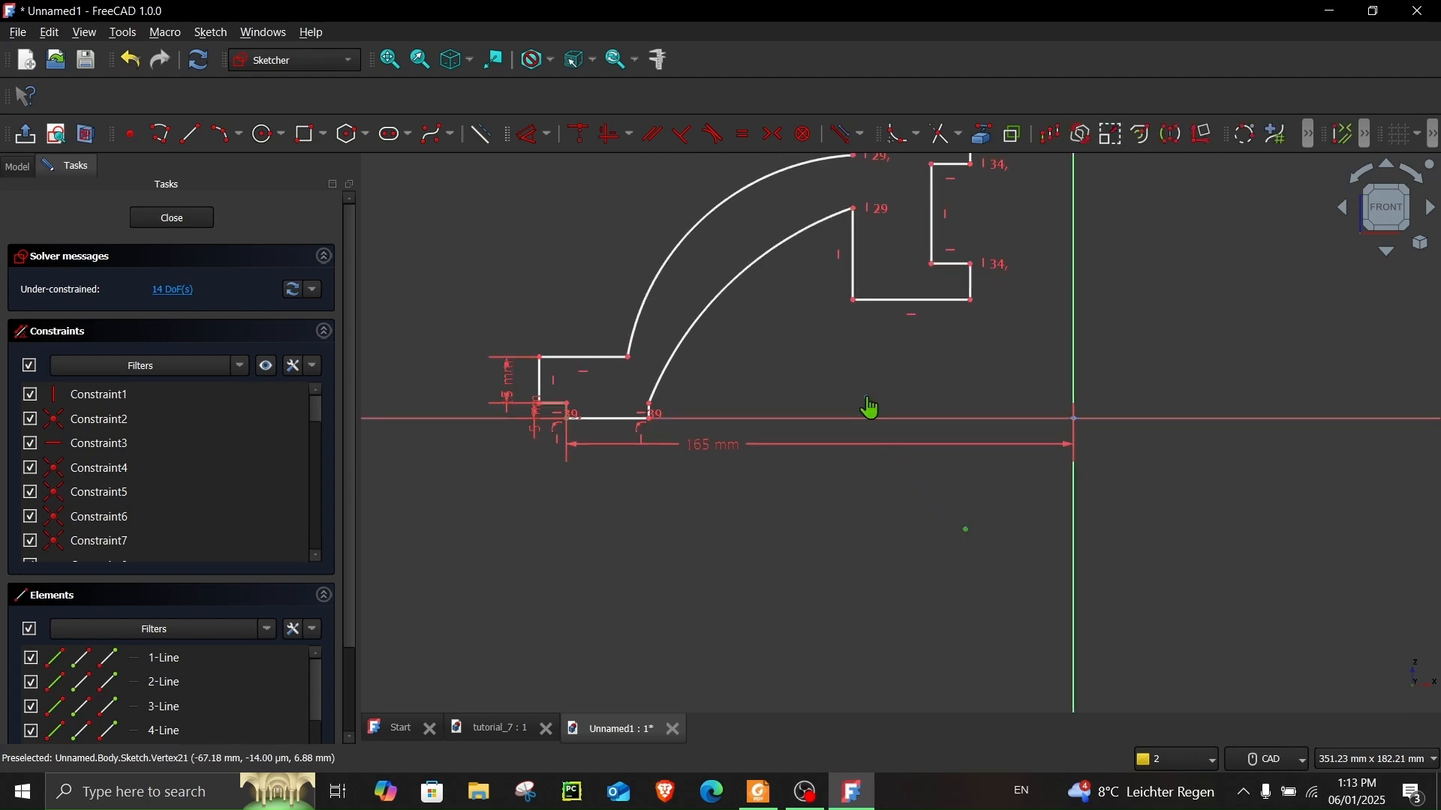
click(579, 135)
- Constrain the dome arcs' shared centre point onto the vertical axis
click(965, 529)
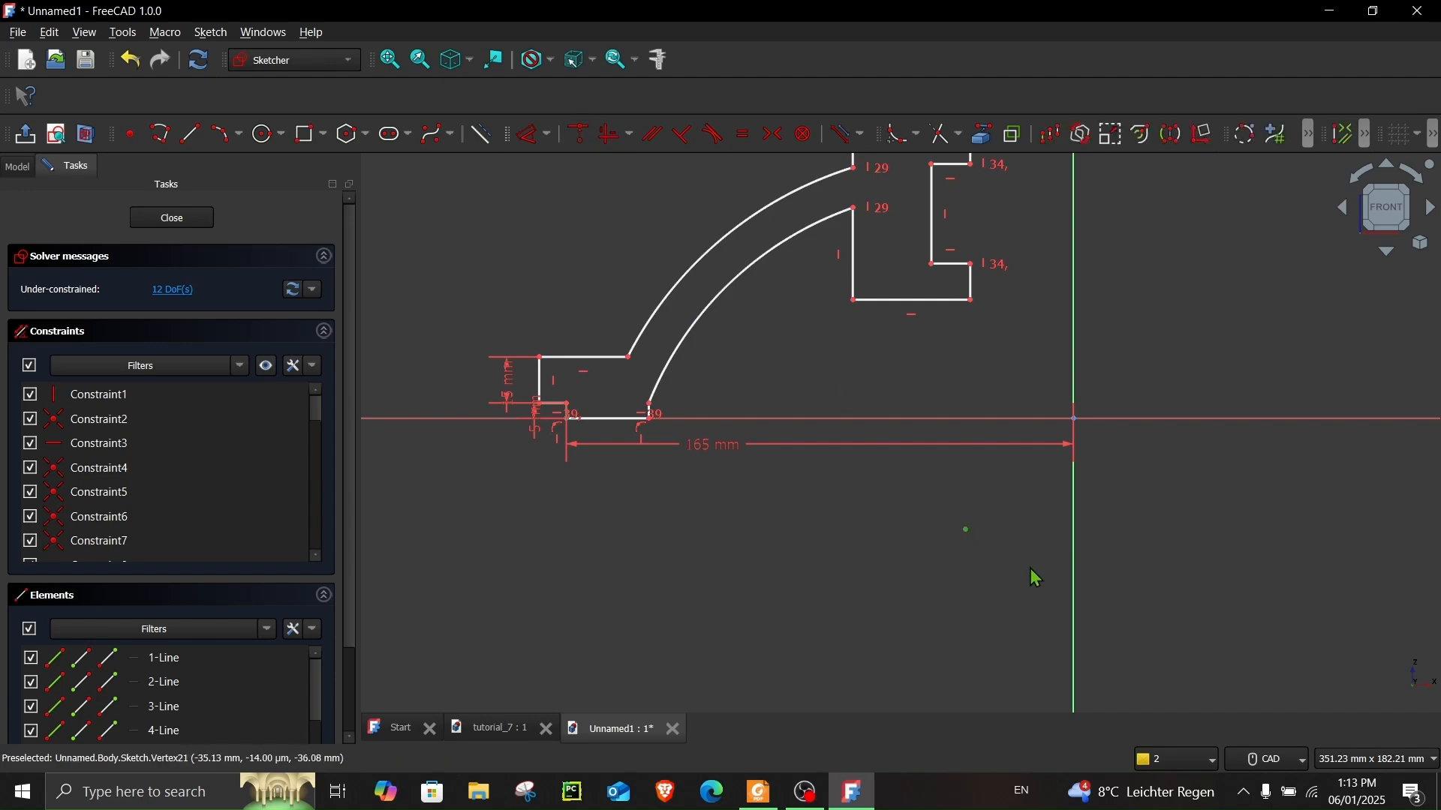
click(1074, 566)
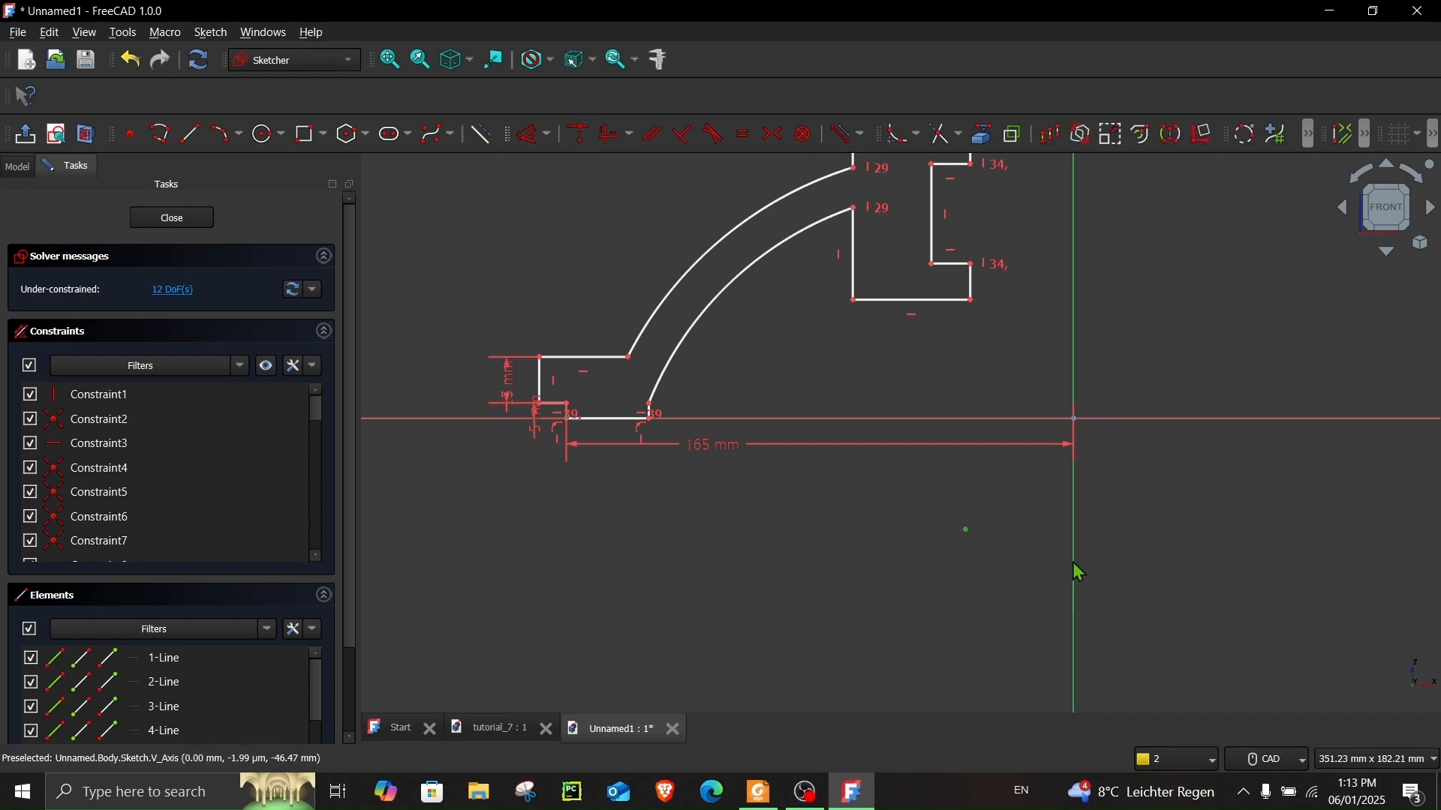
click(579, 142)
scroll(958, 450, down, 2)
scroll(907, 321, up, 1)
scroll(907, 322, up, 2)
mouse_move(907, 322)
mouse_down()
mouse_move(856, 334)
mouse_move(964, 223)
mouse_move(934, 229)
mouse_move(904, 255)
mouse_move(1017, 252)
mouse_up()
middle_drag(1248, 598, 1226, 415)
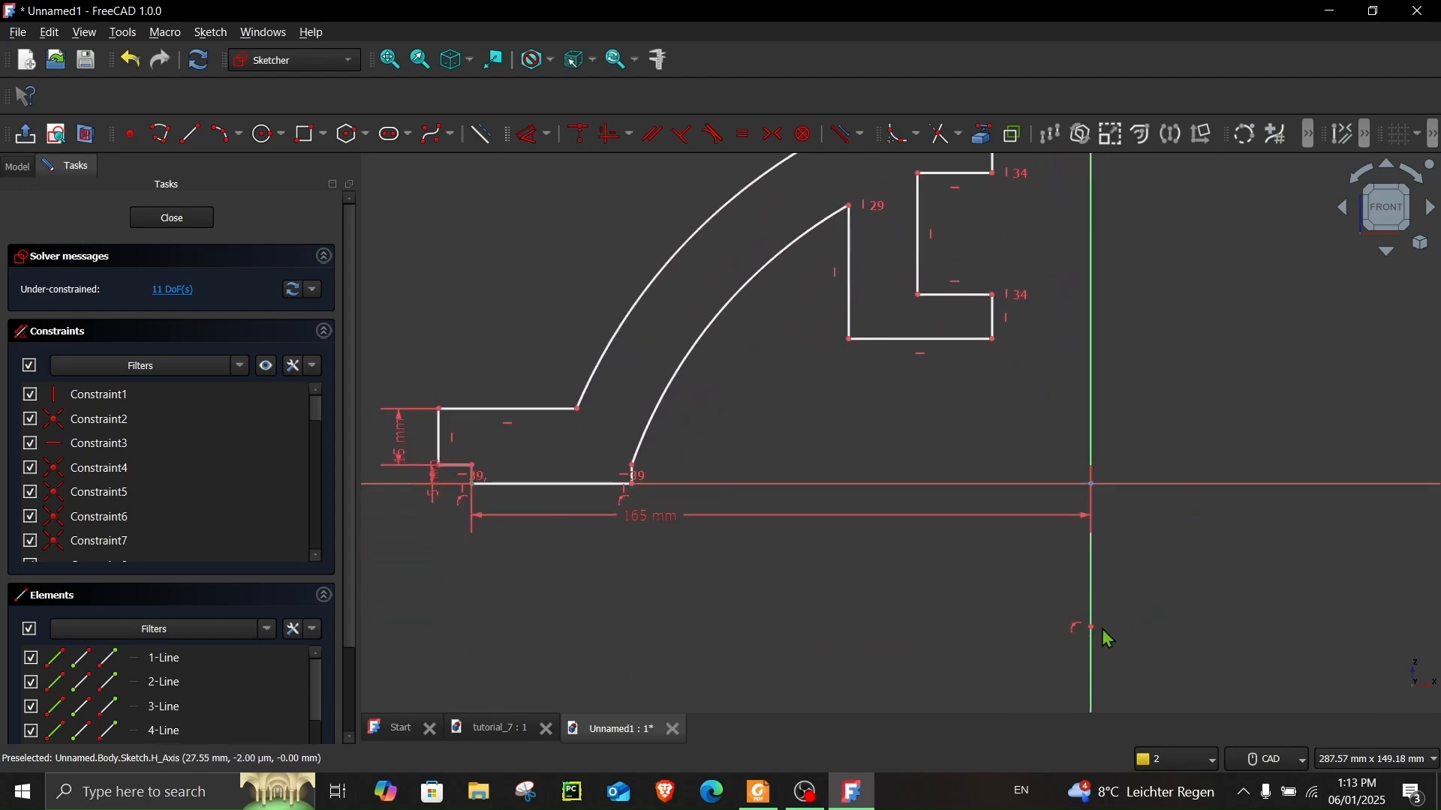
scroll(1028, 607, down, 2)
- Check the dome arc centre's offset in the Foxit Reader drawing and dimension the shared centre 97.5 mm below the horizontal axis in FreeCAD
click(764, 793)
scroll(965, 598, down, 2)
ctrl+scroll(965, 598, down, 3)
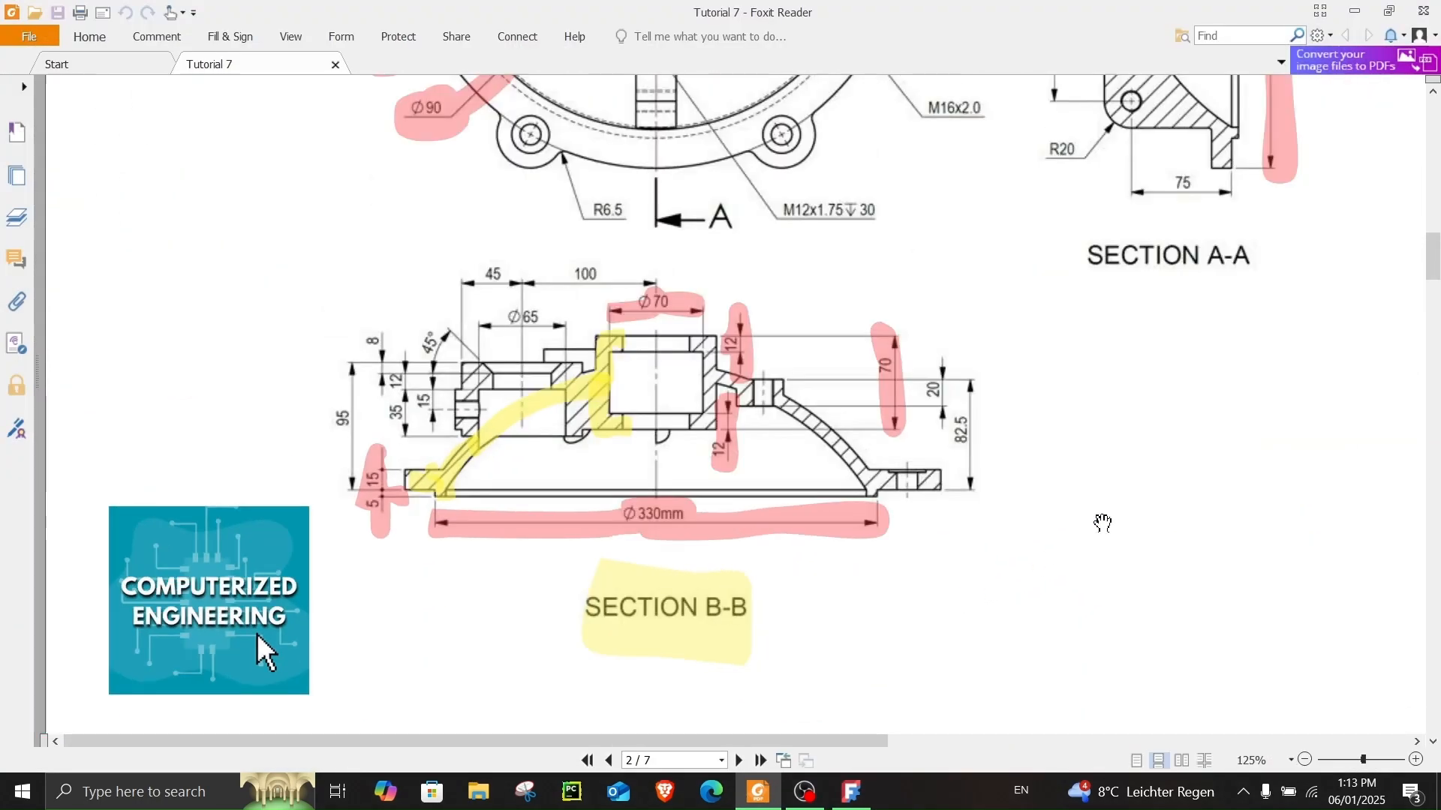
scroll(1038, 559, up, 5)
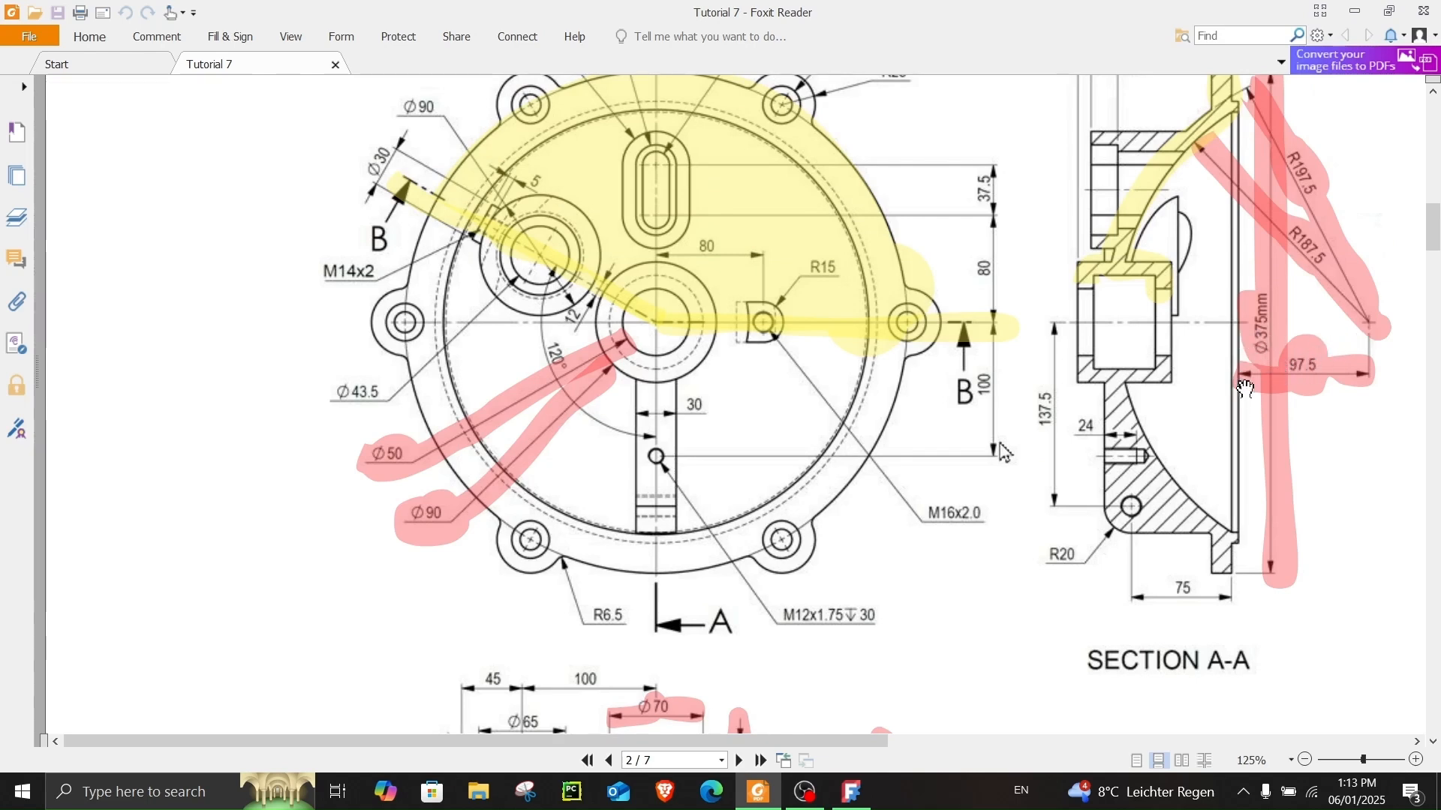
key(alt+Tab)
scroll(996, 493, up, 6)
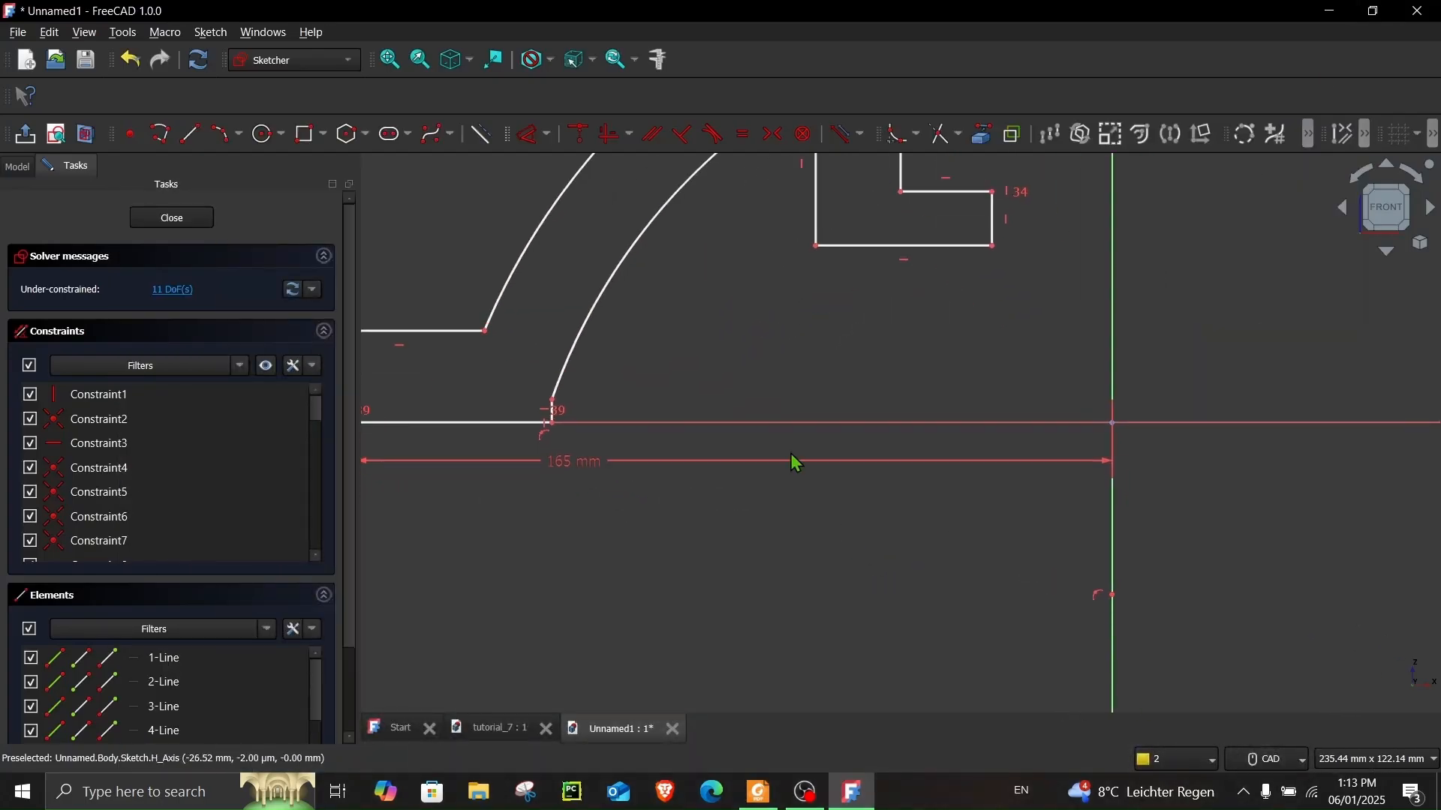
click(842, 423)
click(1107, 582)
key(d)
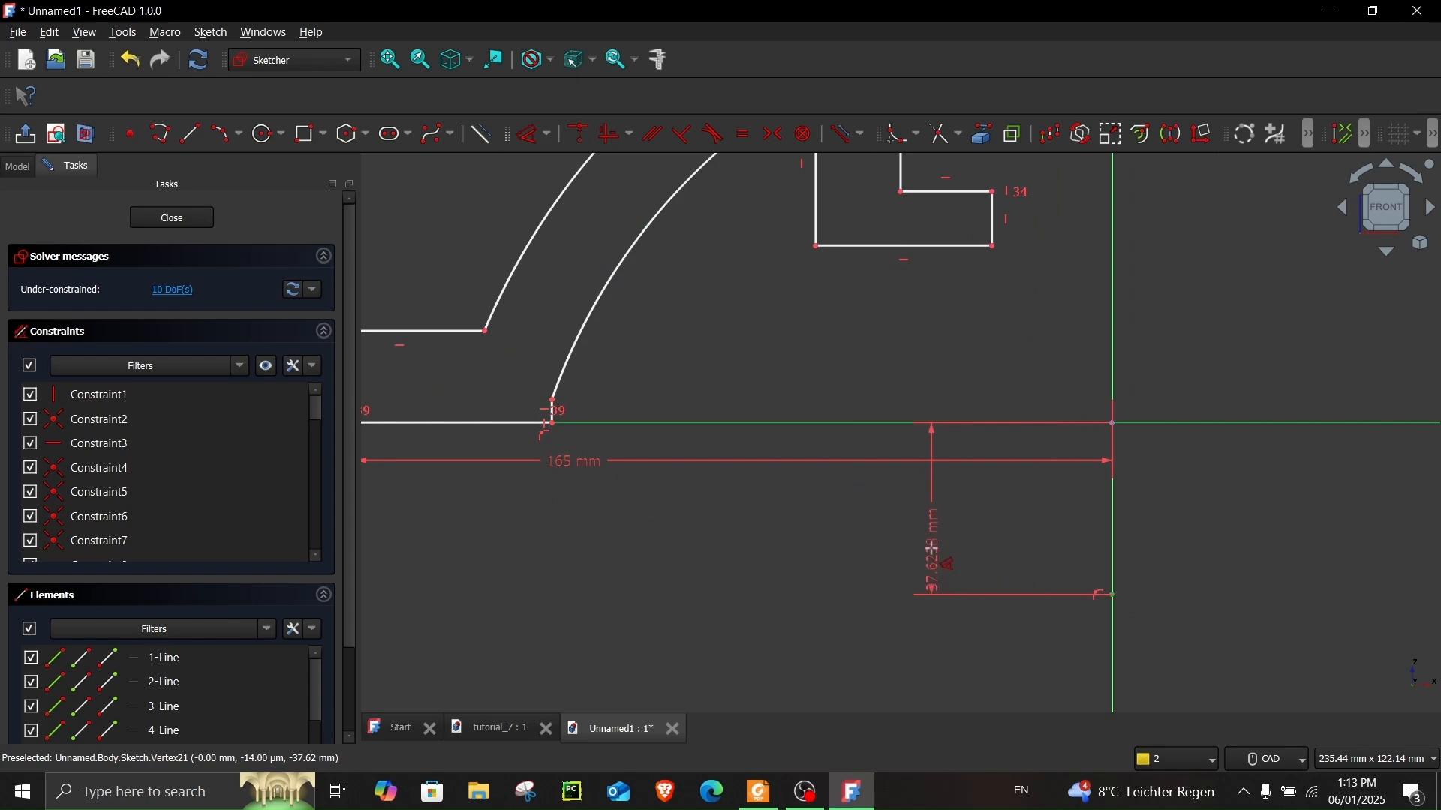
click(933, 555)
text(98)
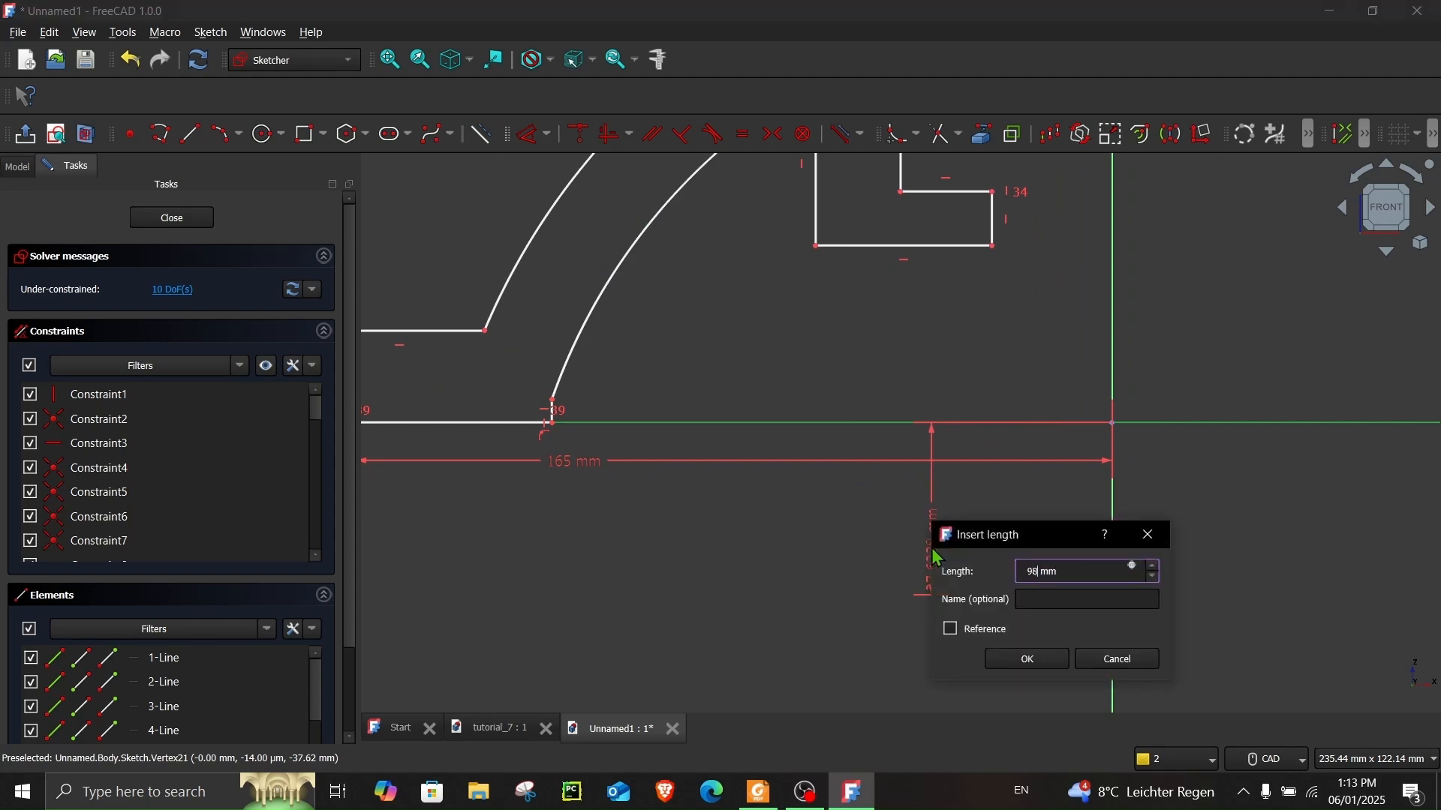
text(7.5)
key(Return)
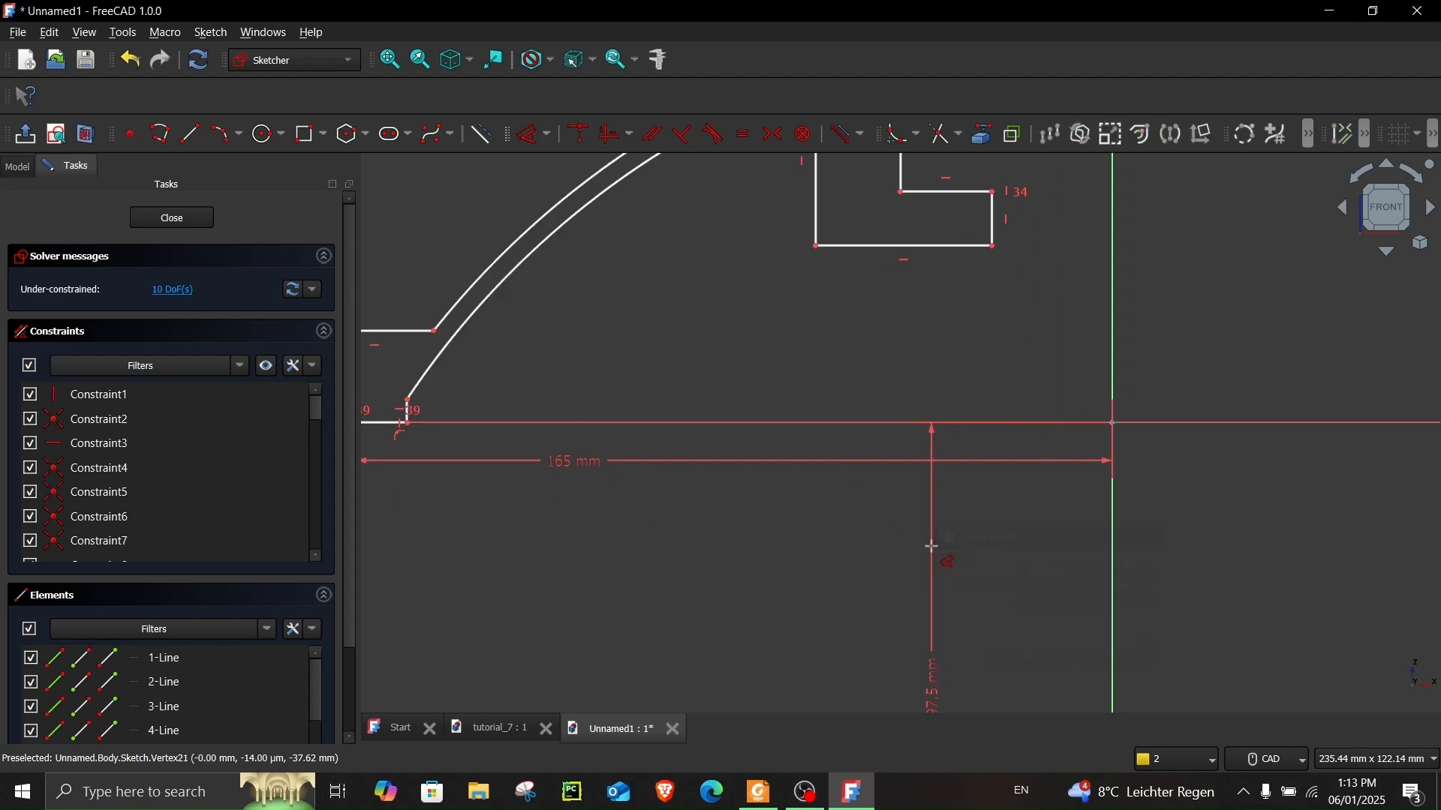
- Move the lower end of the dome's outer arc outward along the flange's top edge to widen the gap between the arcs
scroll(854, 444, down, 3)
scroll(854, 443, up, 3)
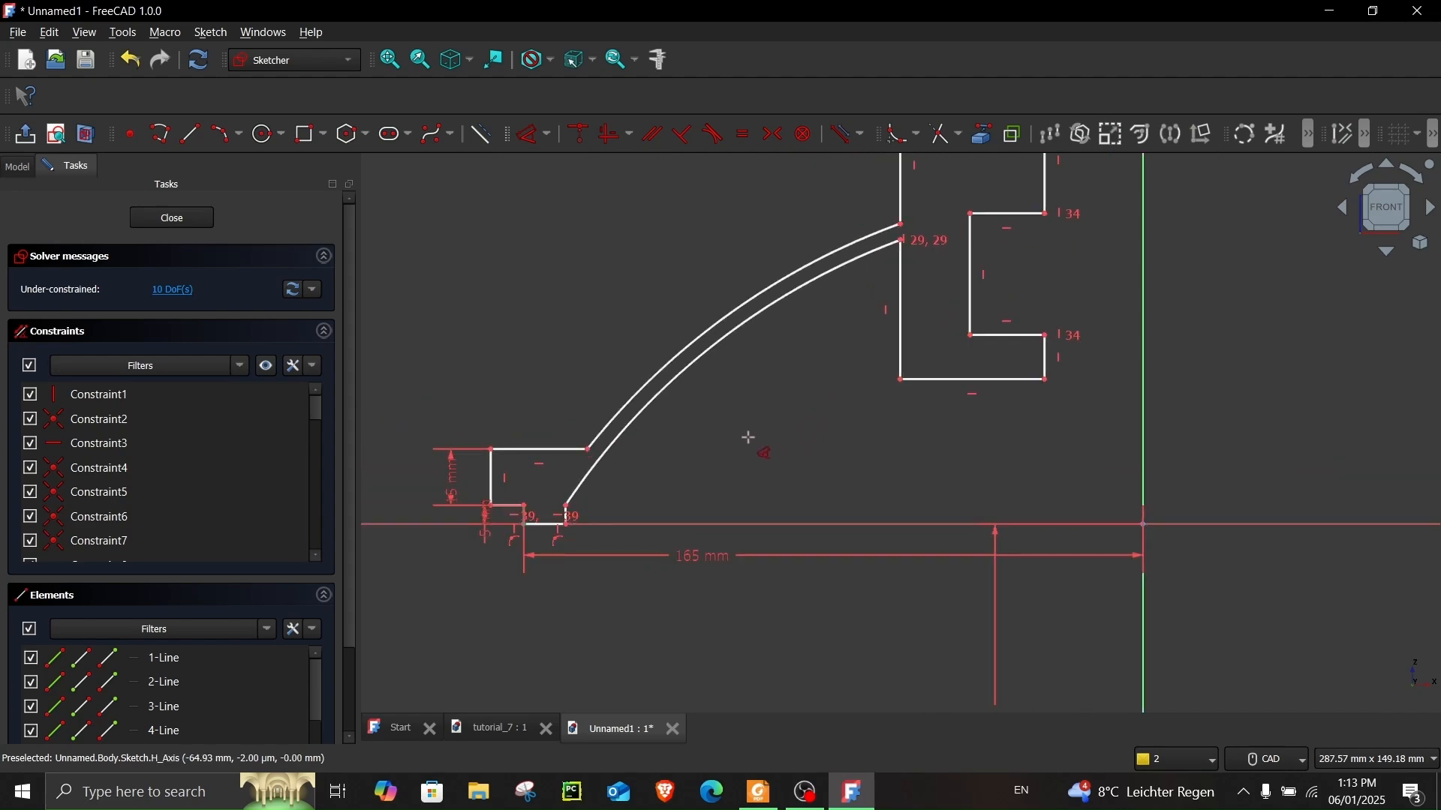
key(Escape)
drag(589, 449, 548, 449)
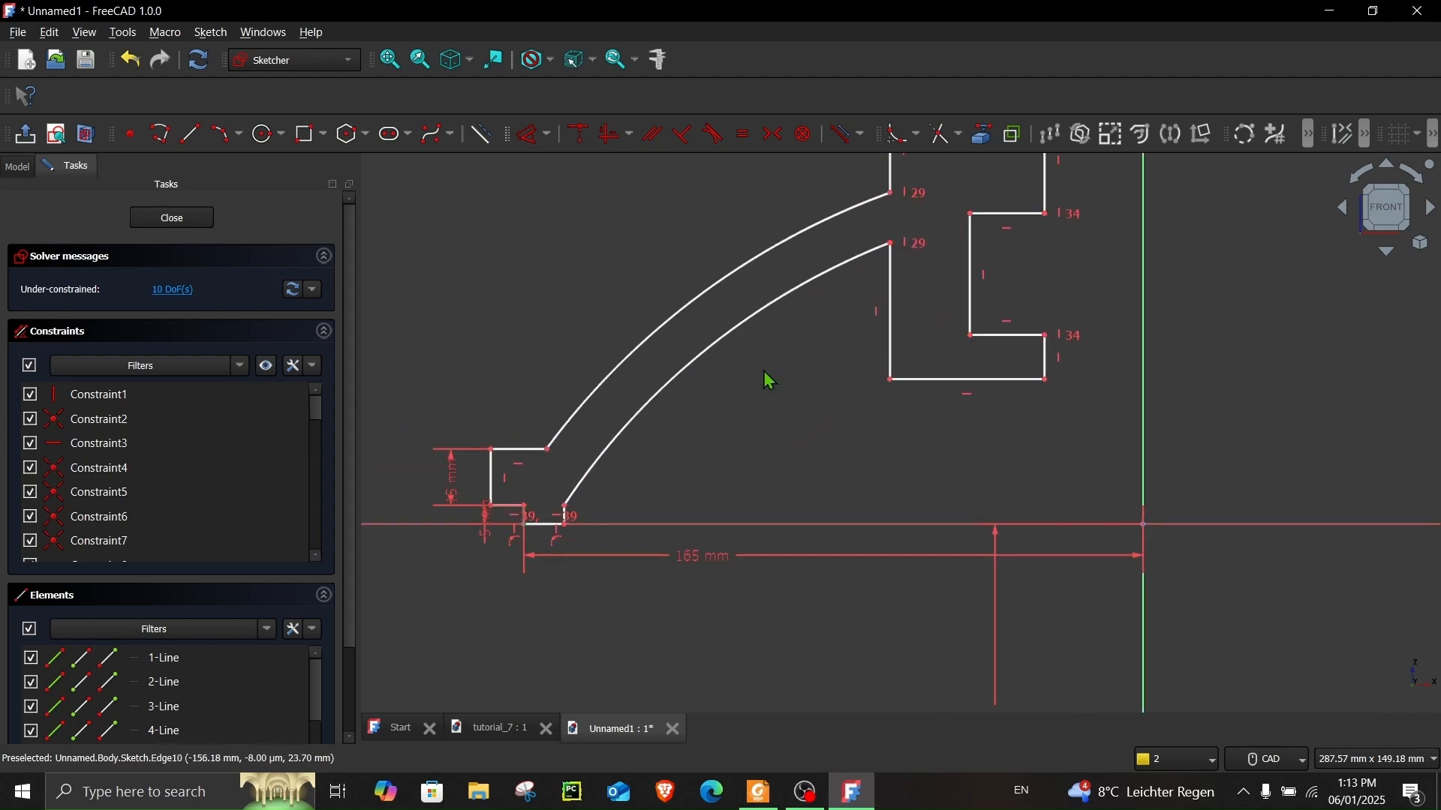
- Check the dome radii in the Foxit Reader drawing and set the outer arc's radius to 197.5 mm in FreeCAD
click(759, 792)
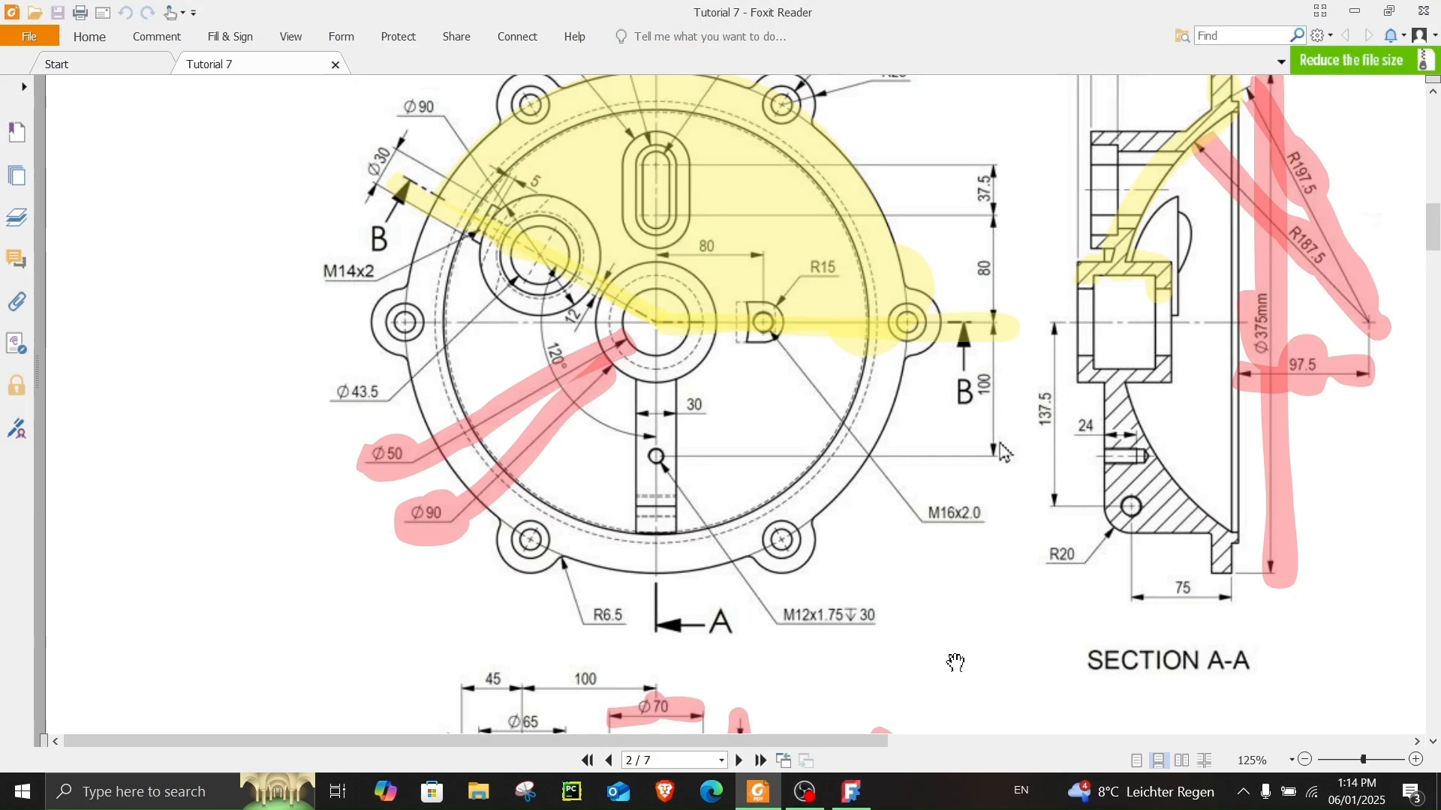
drag(803, 743, 928, 743)
scroll(944, 386, up, 2)
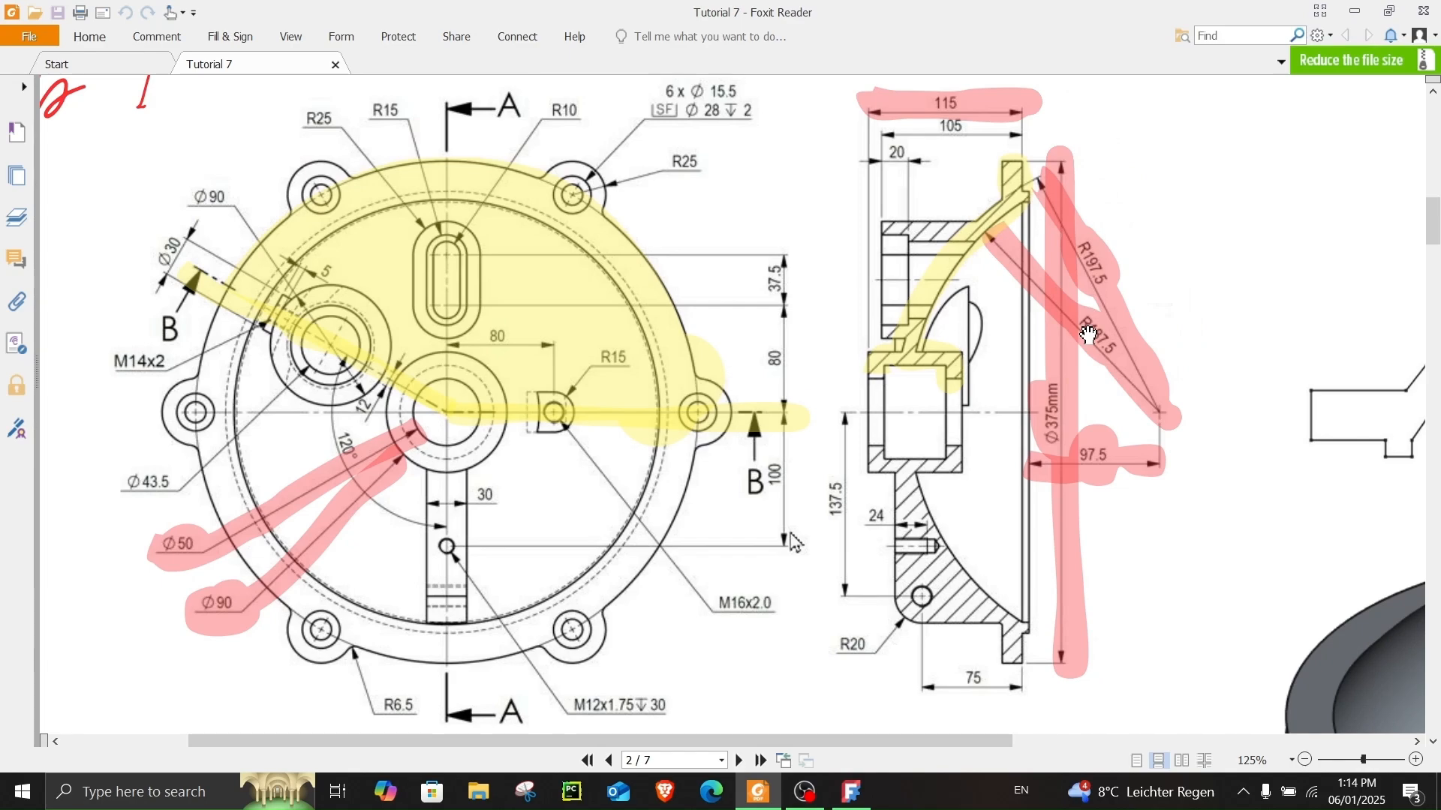
click(852, 791)
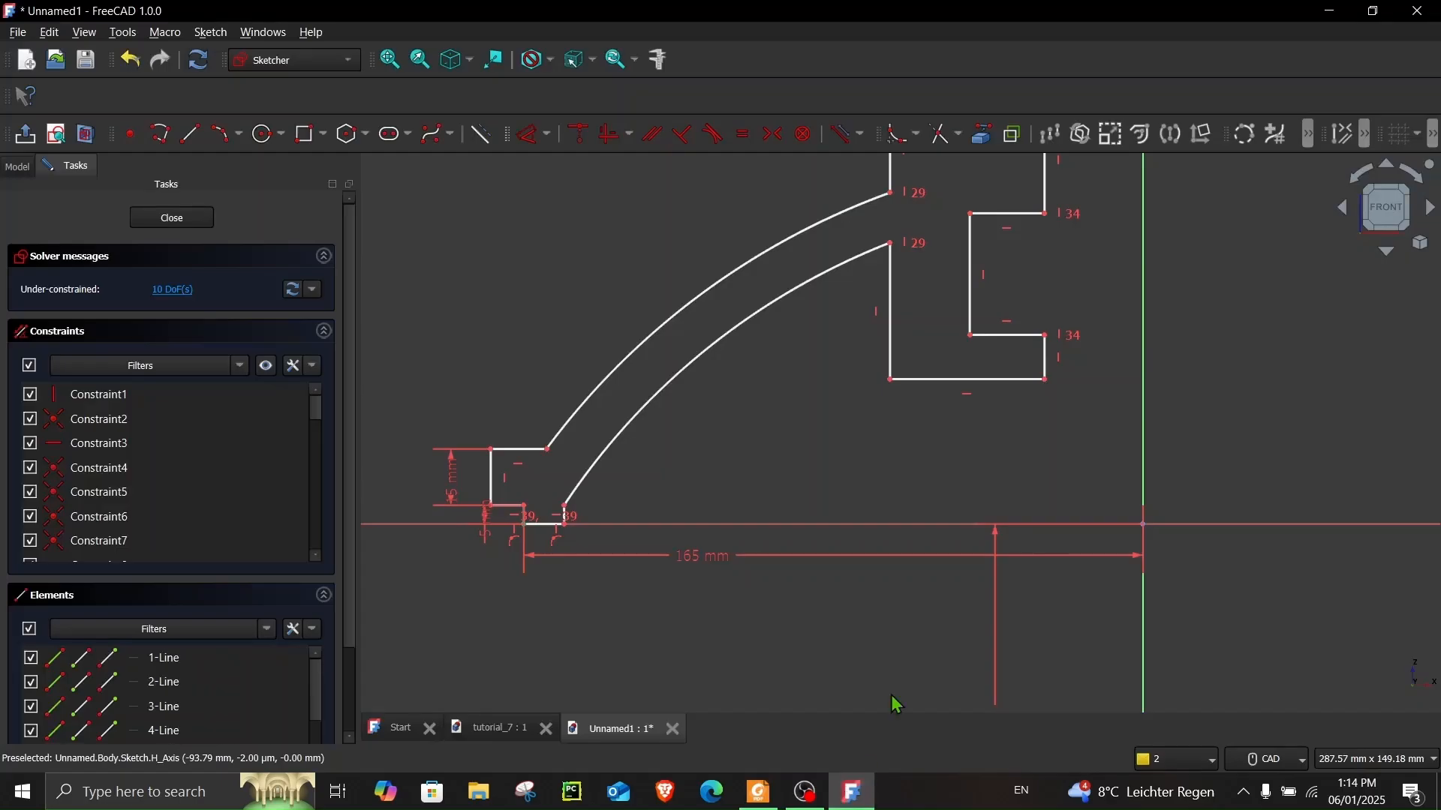
click(528, 140)
click(665, 323)
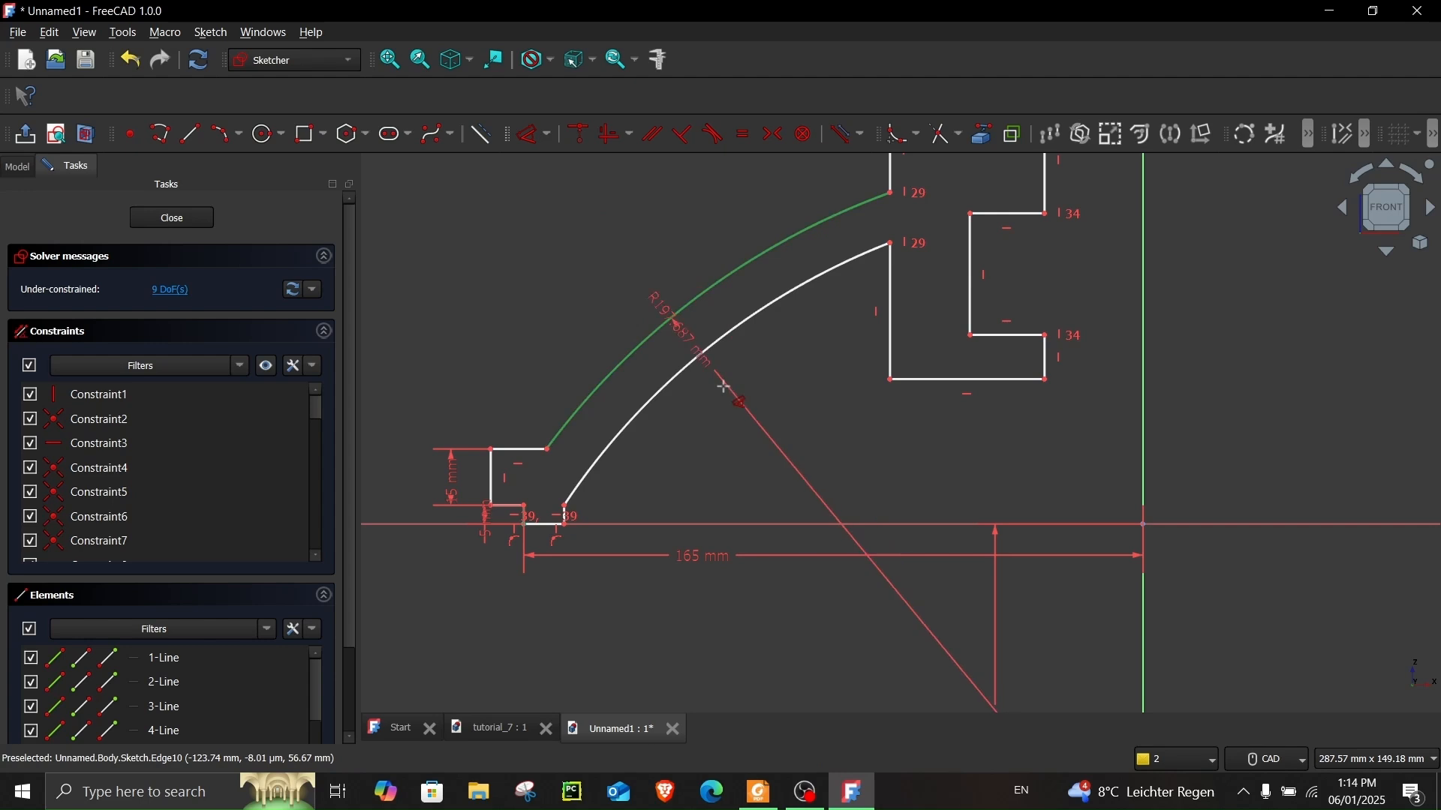
click(752, 424)
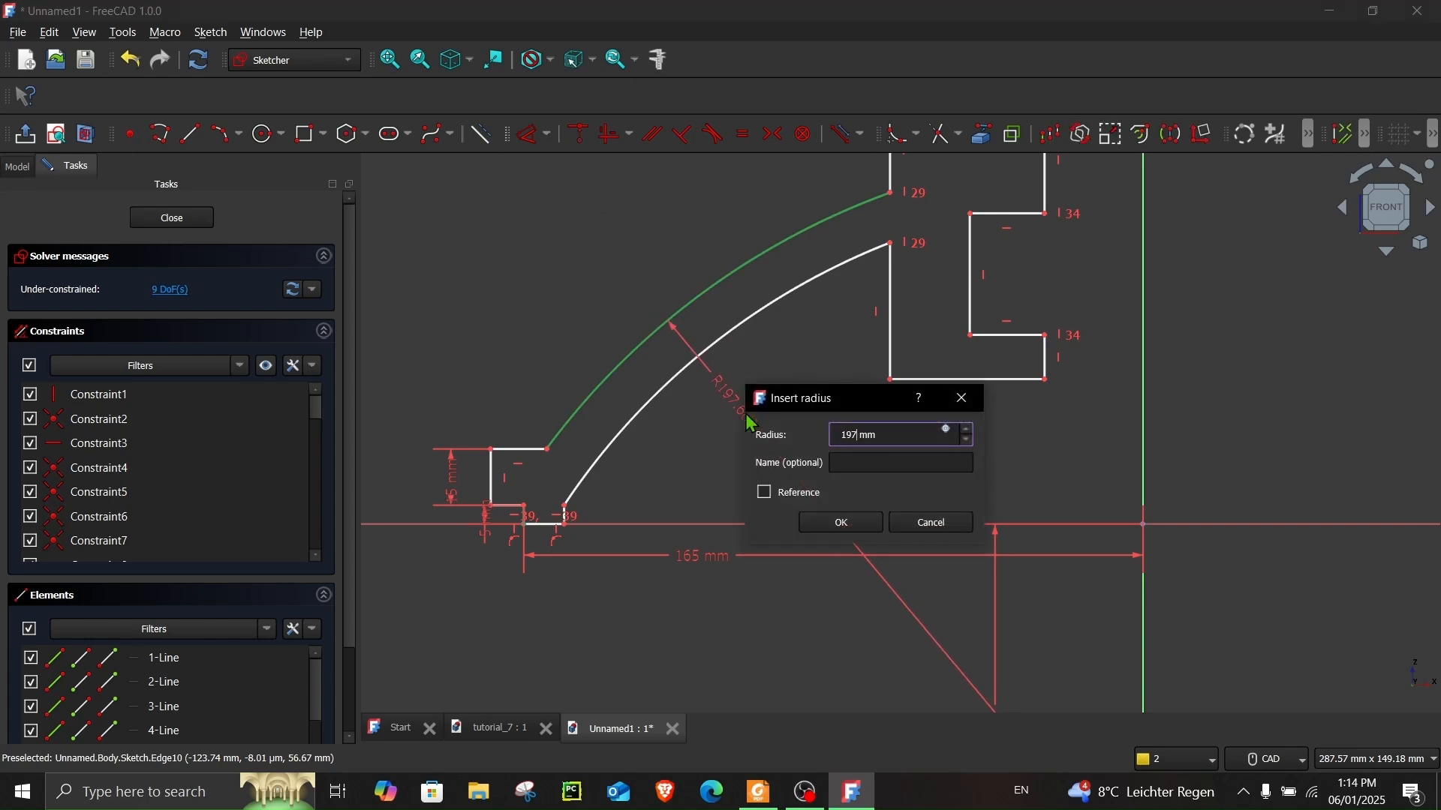
text(197.5)
key(Return)
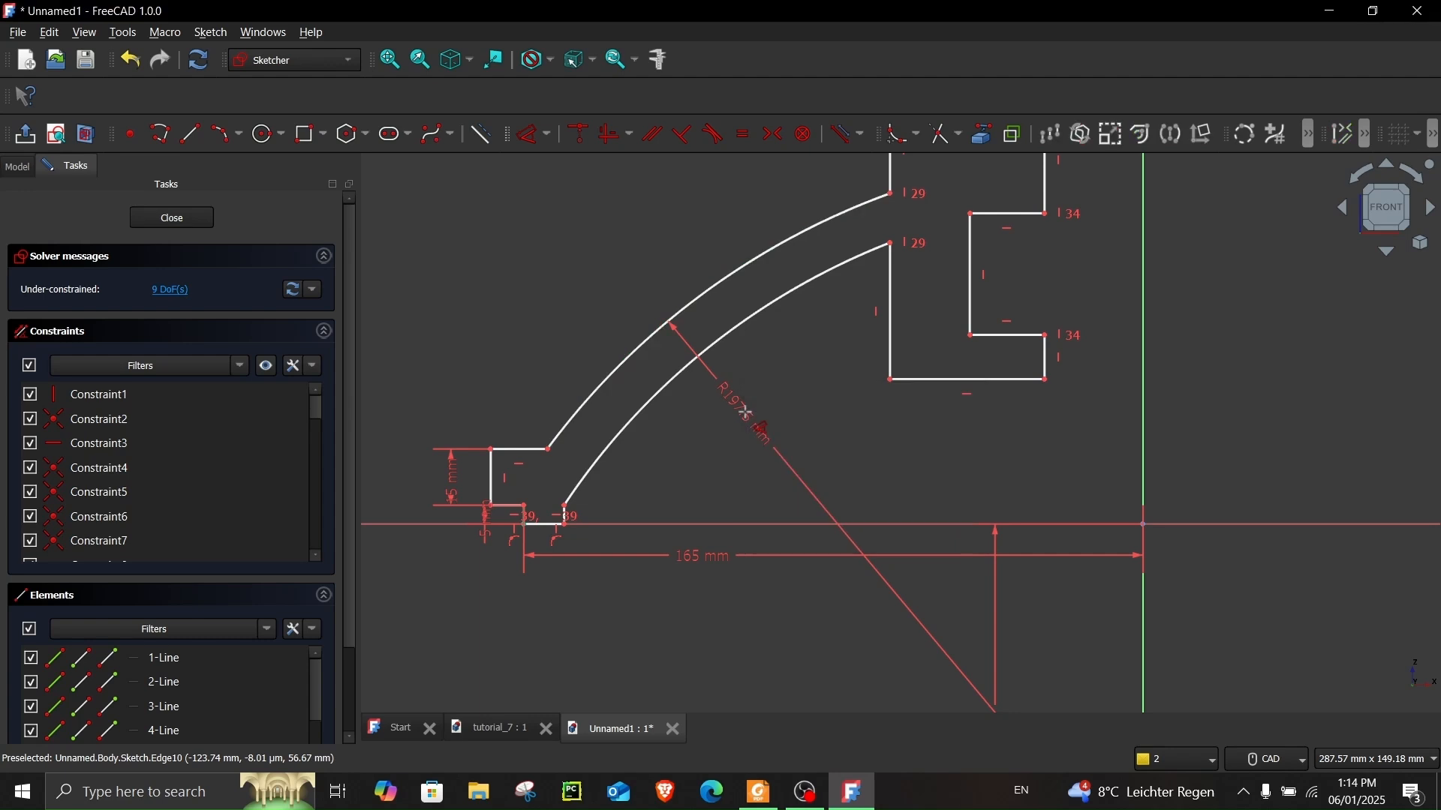
- Set the radius of the dome's inner arc to 187.5 mm
click(750, 336)
click(780, 388)
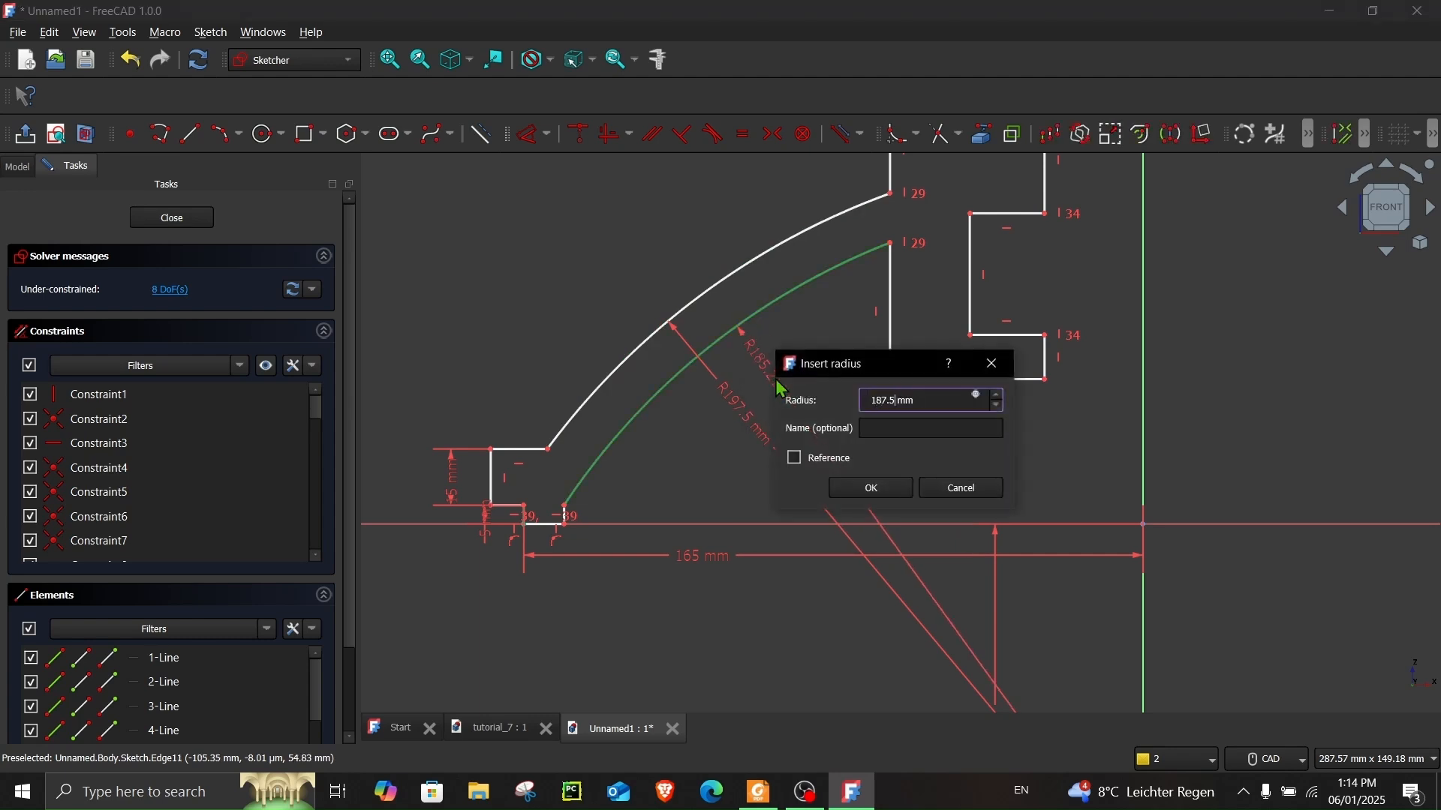
key(Return)
scroll(881, 441, down, 1)
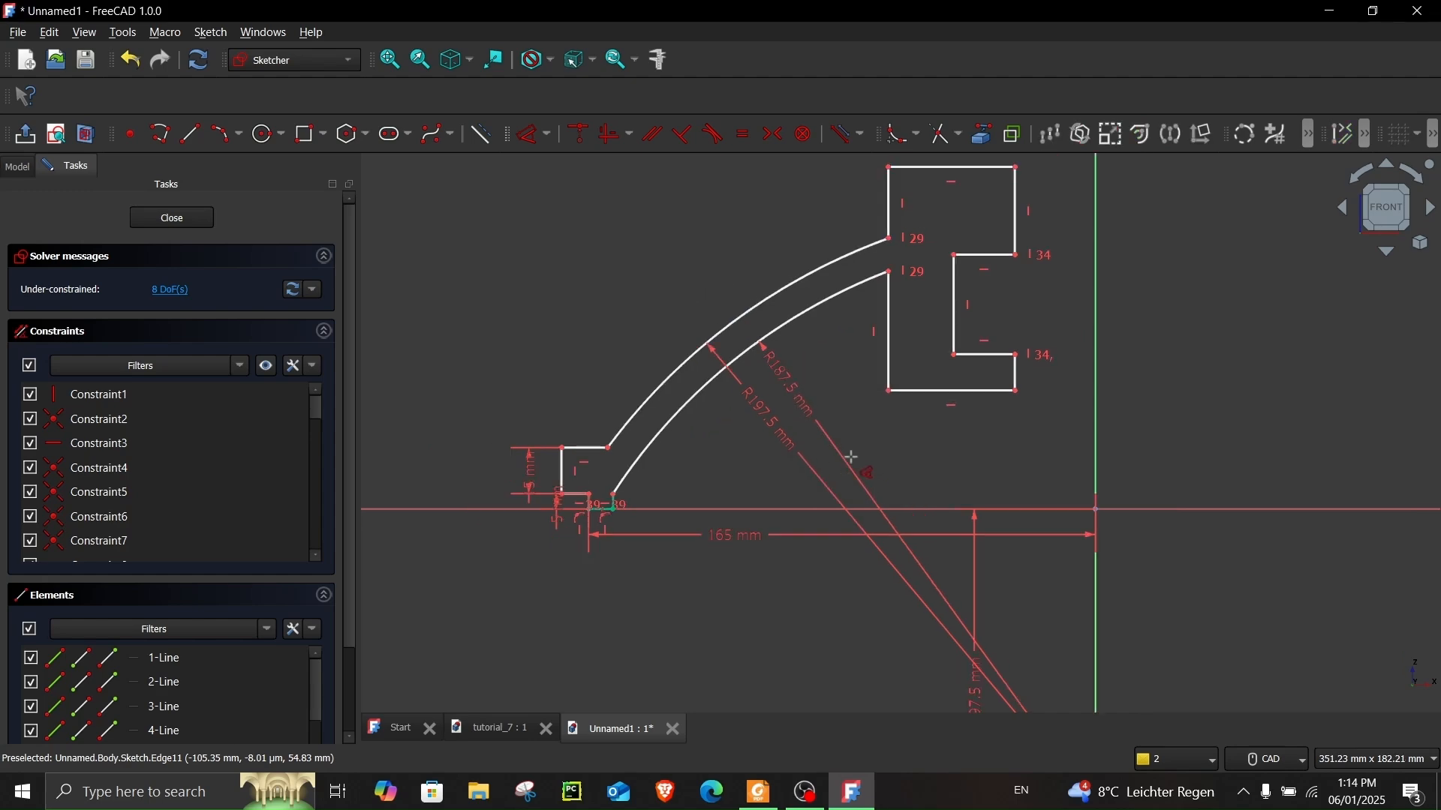
- Check the flange diameter in the Foxit Reader drawing and dimension the flange's outer edge 187.5 mm from the vertical axis in FreeCAD
click(758, 792)
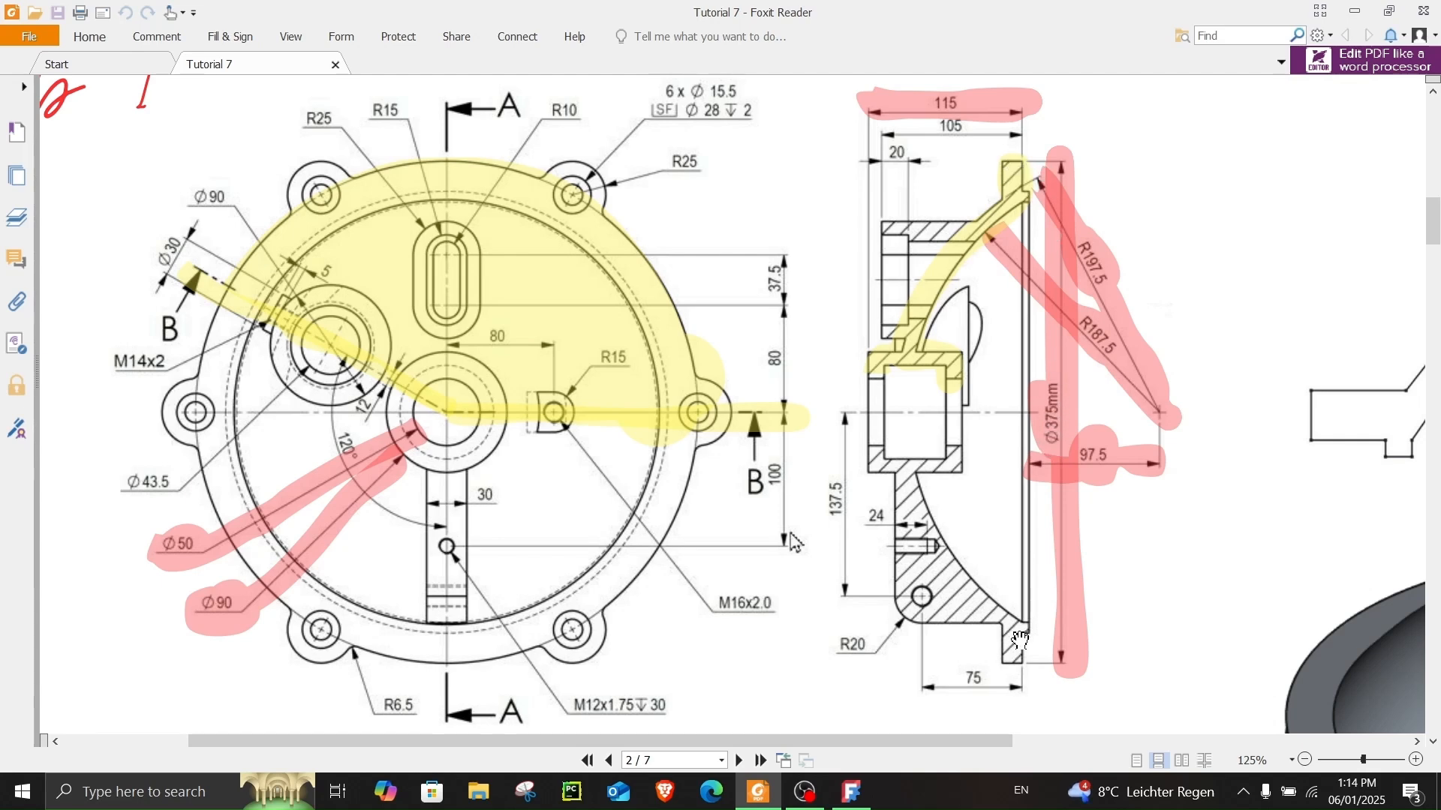
click(1351, 8)
mouse_move(630, 463)
middle_down()
mouse_move(637, 399)
mouse_move(596, 341)
middle_up()
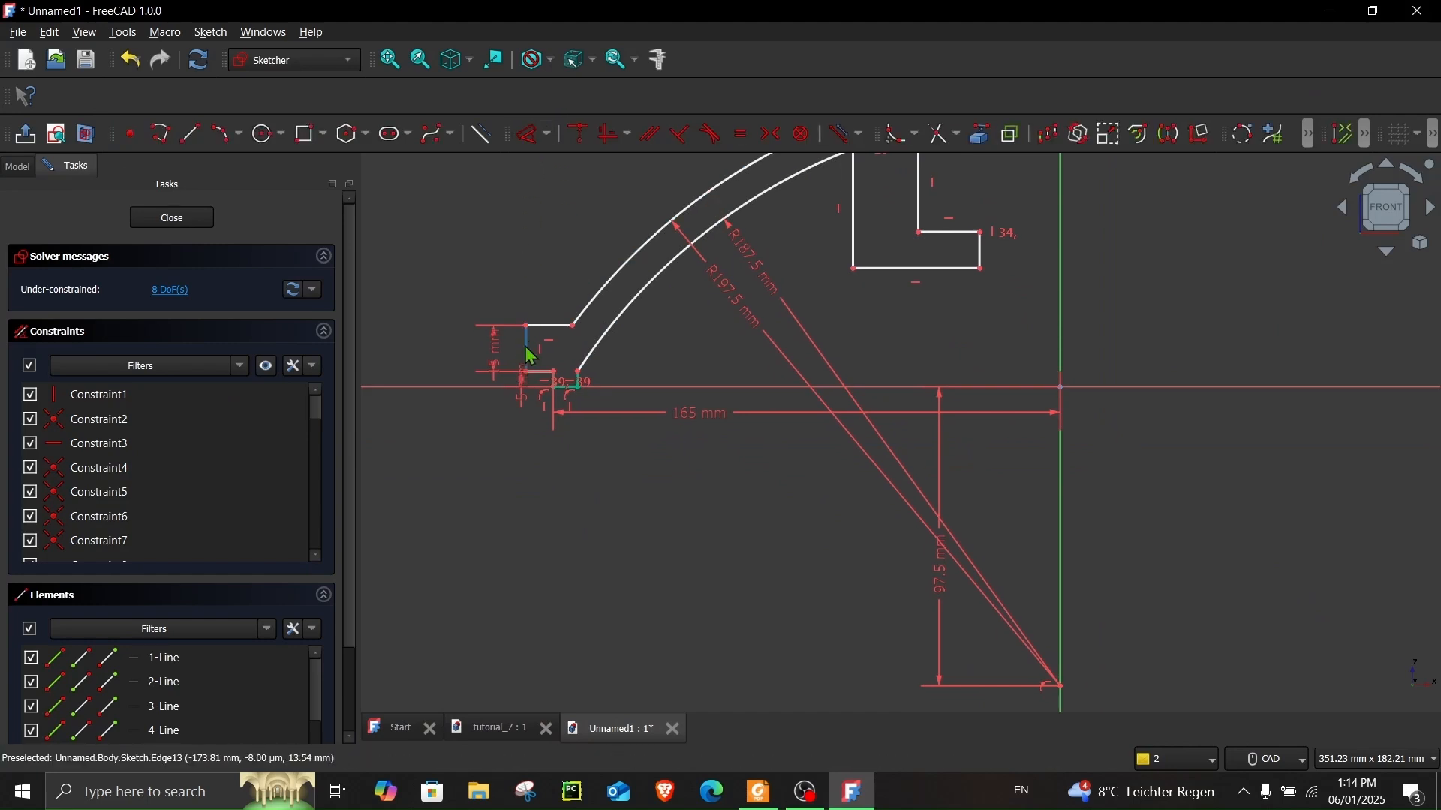
click(534, 135)
click(527, 350)
click(1062, 485)
click(852, 521)
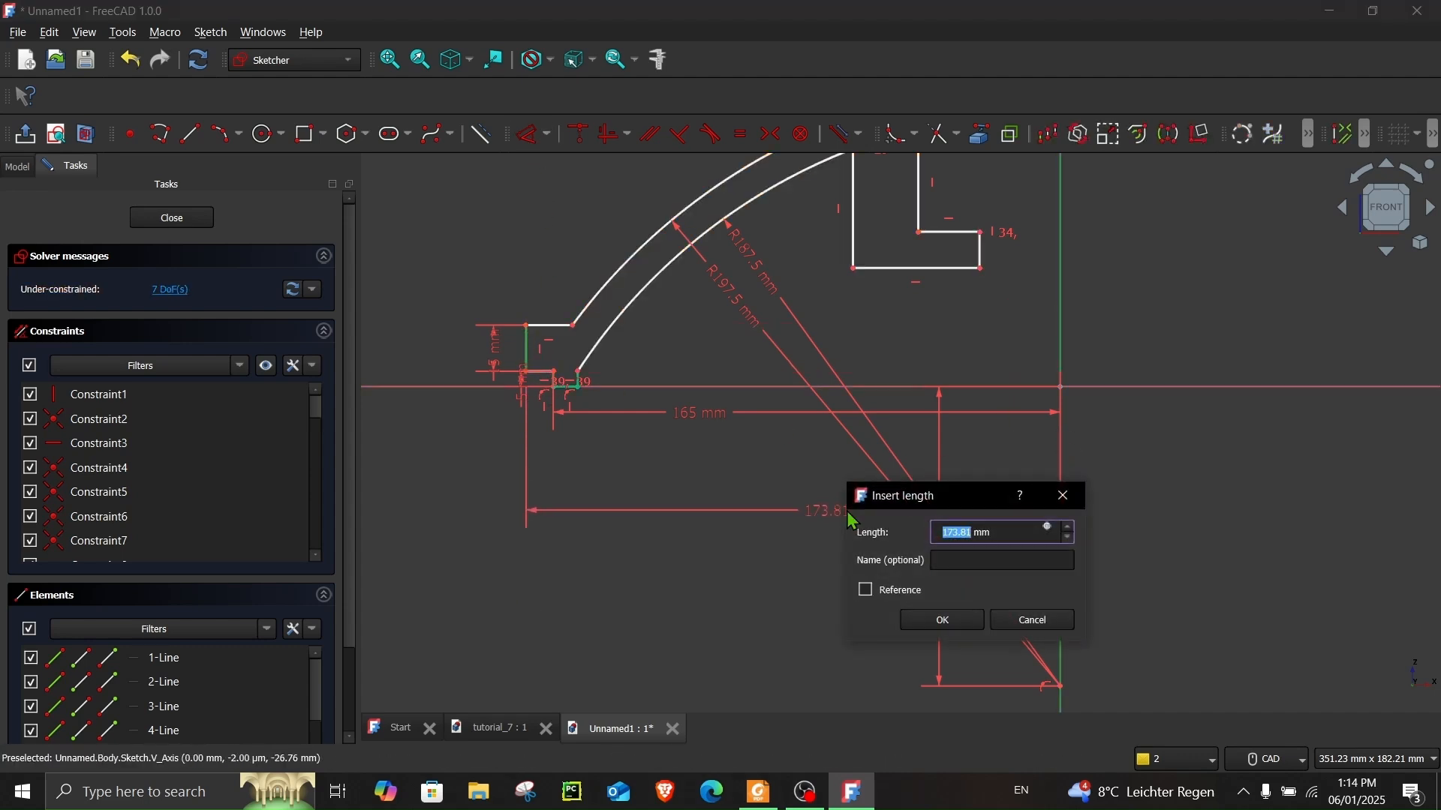
key(Return)
- Spread out the 165 mm, 187.5 mm, 15 mm and 5 mm dimension labels so they sit clear of the profile
scroll(758, 330, down, 3)
scroll(758, 330, up, 2)
middle_drag(752, 319, 752, 389)
drag(708, 491, 719, 550)
drag(774, 573, 764, 641)
drag(435, 363, 418, 330)
drag(553, 480, 472, 533)
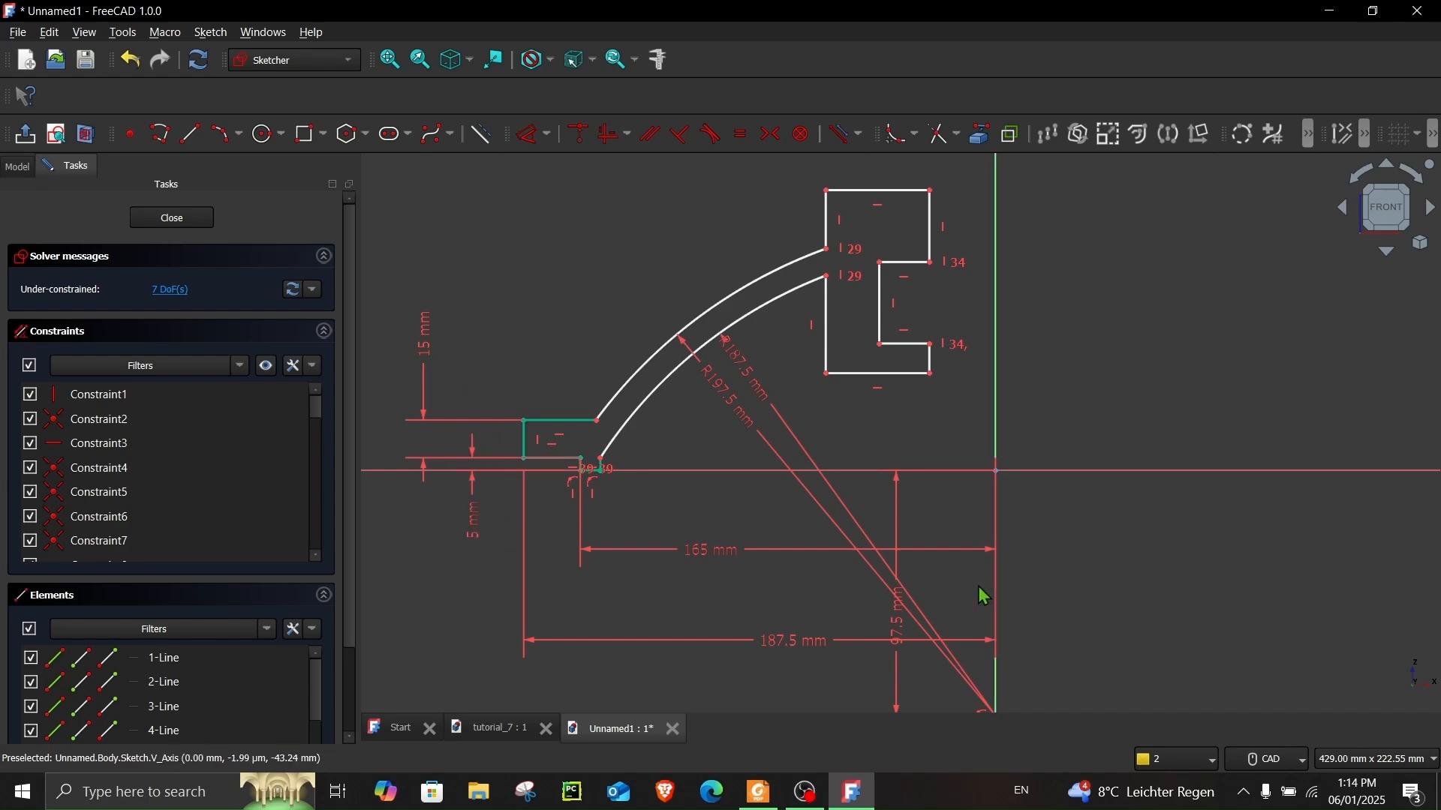
- Arrange FreeCAD and the Foxit Reader drawing side by side, show Section B-B, and enlarge the sketch area
middle_drag(931, 357, 948, 390)
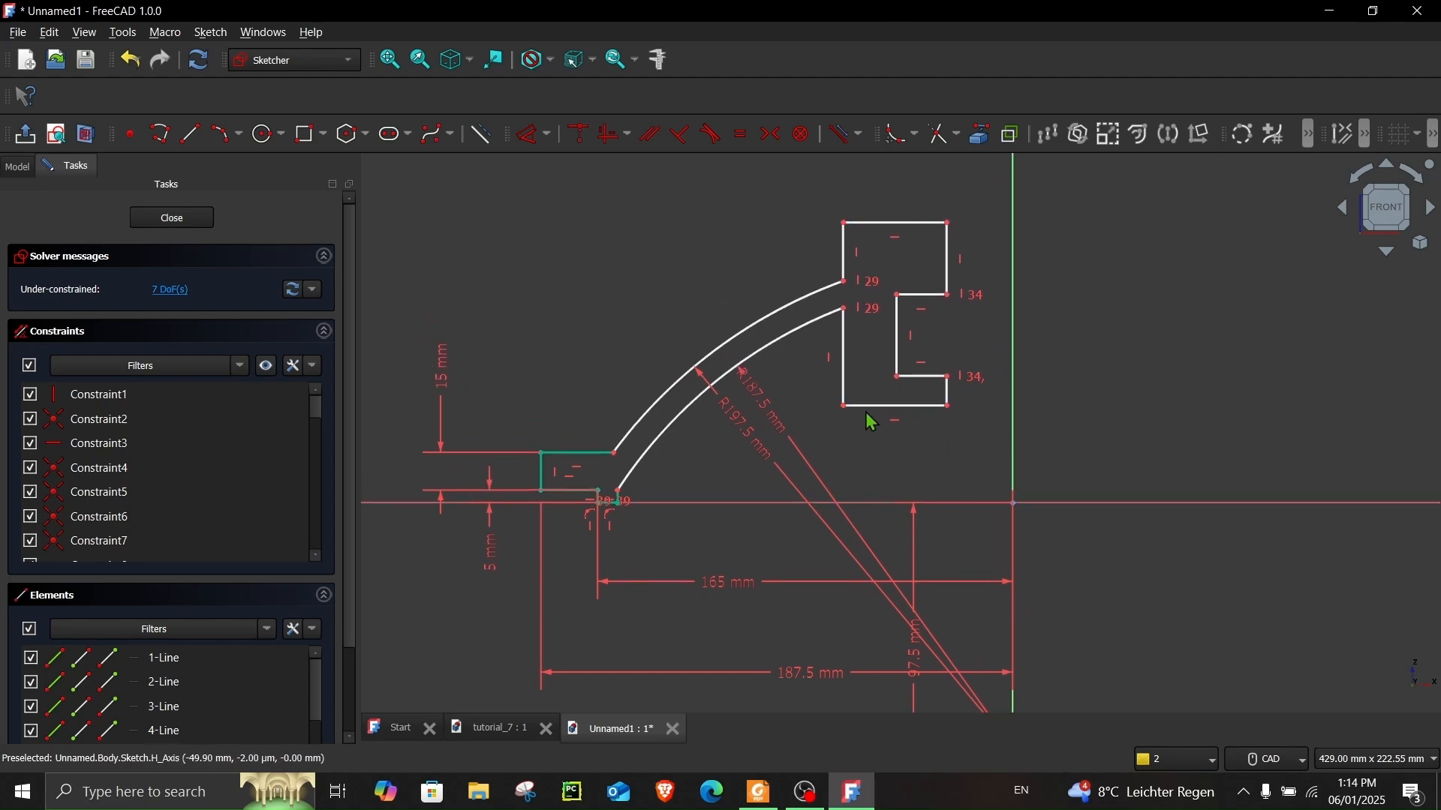
drag(813, 20, 1439, 225)
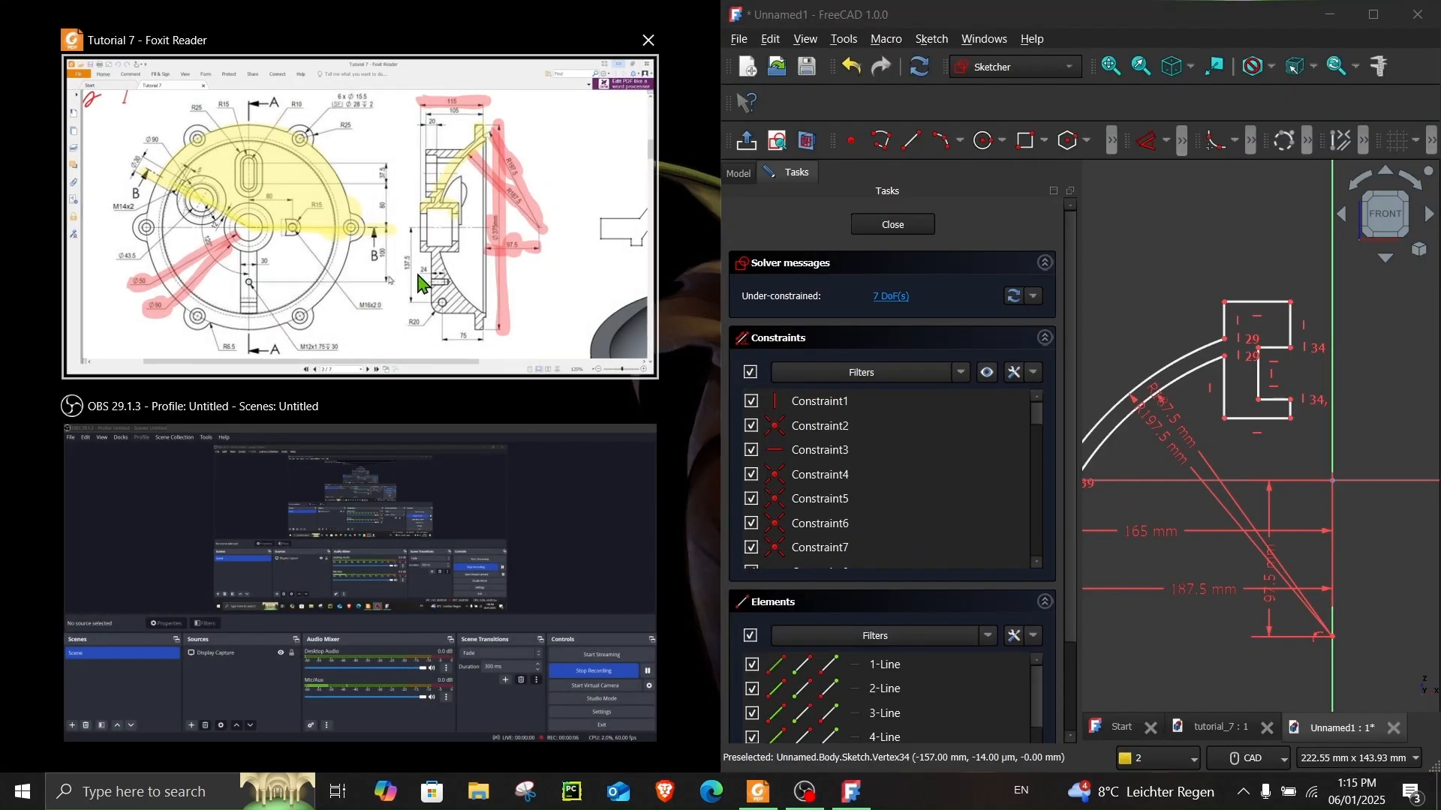
click(418, 274)
scroll(390, 503, down, 3)
scroll(426, 550, down, 3)
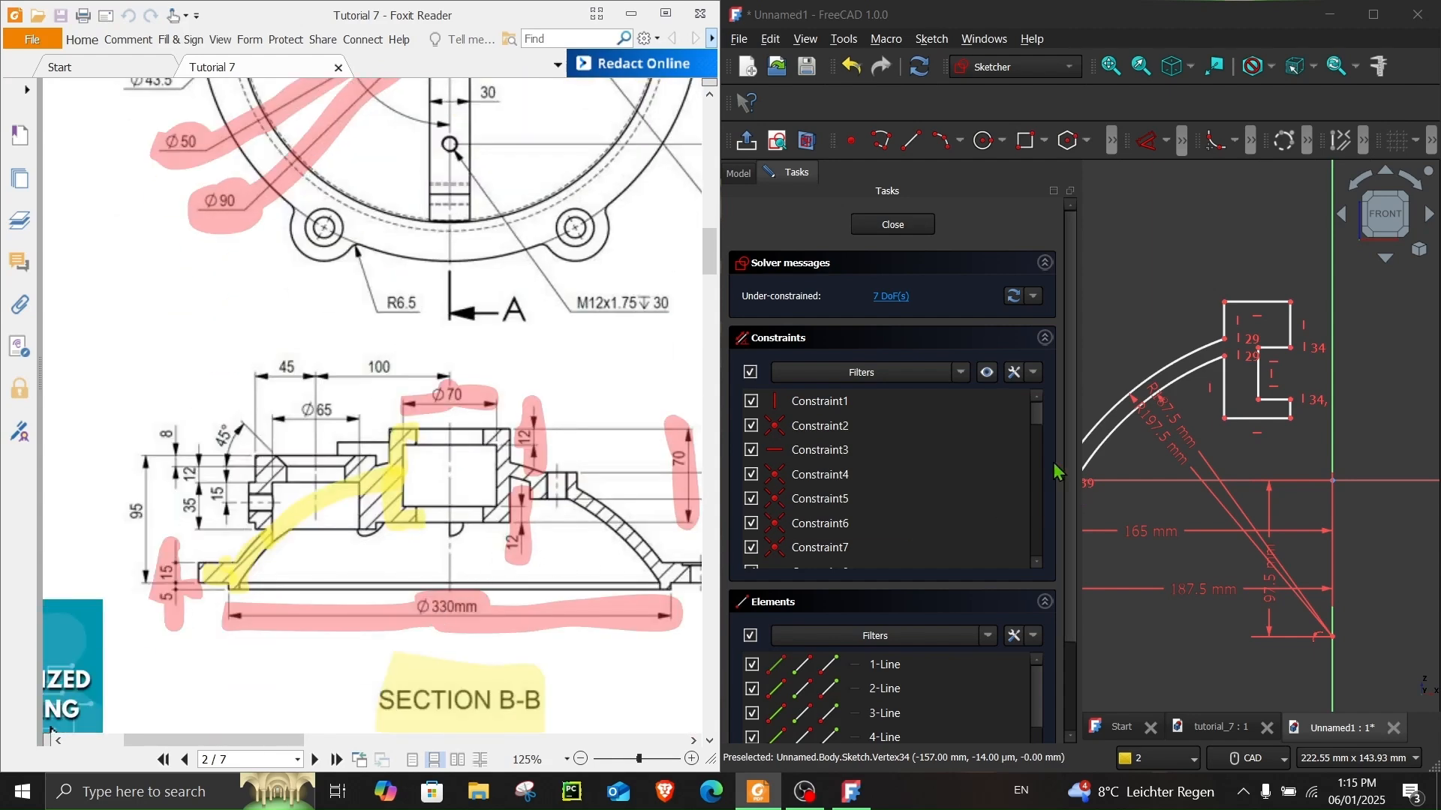
drag(1080, 424, 942, 425)
- Dimension the height of the hub's upper inner vertical edge as 12 mm
scroll(1137, 468, up, 5)
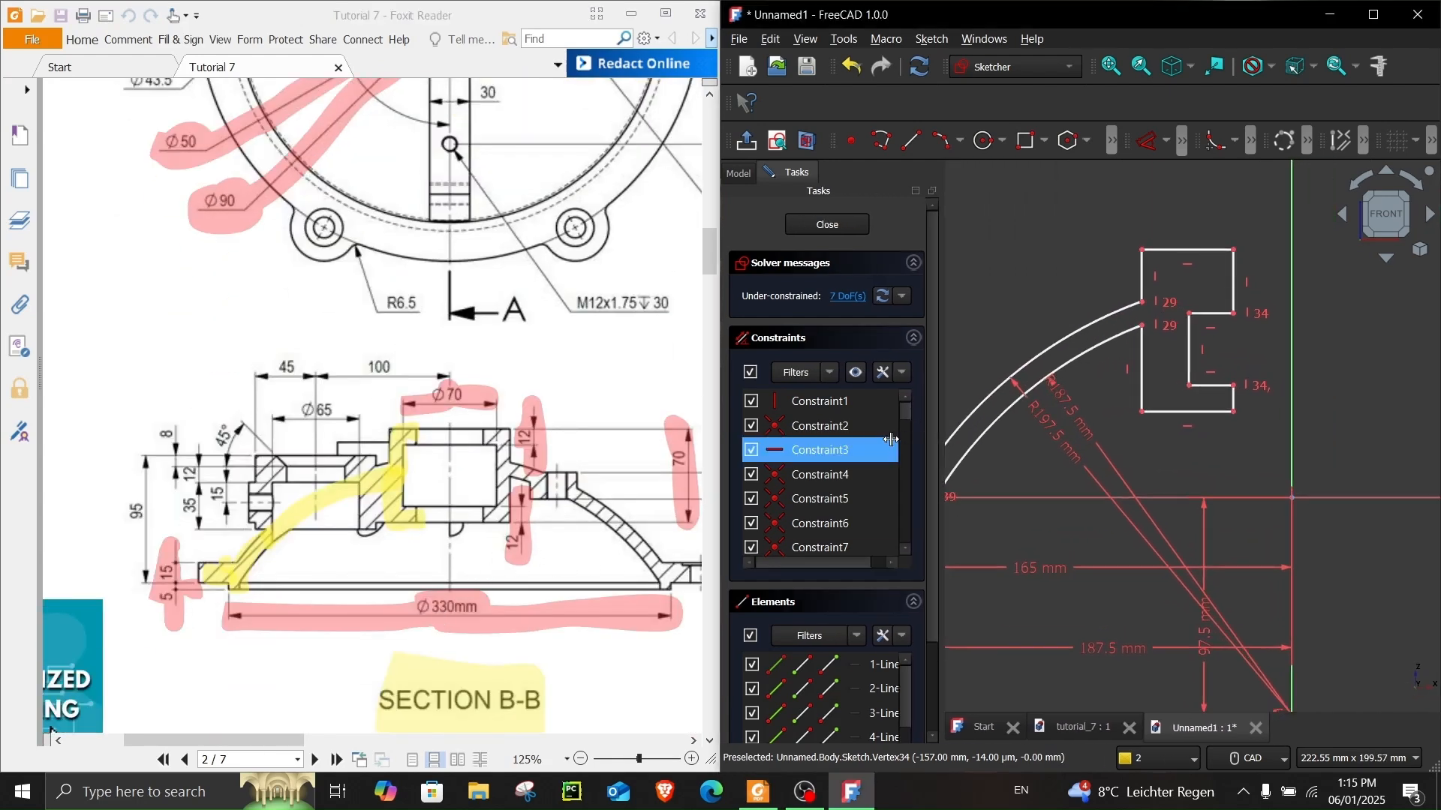
scroll(1139, 336, up, 2)
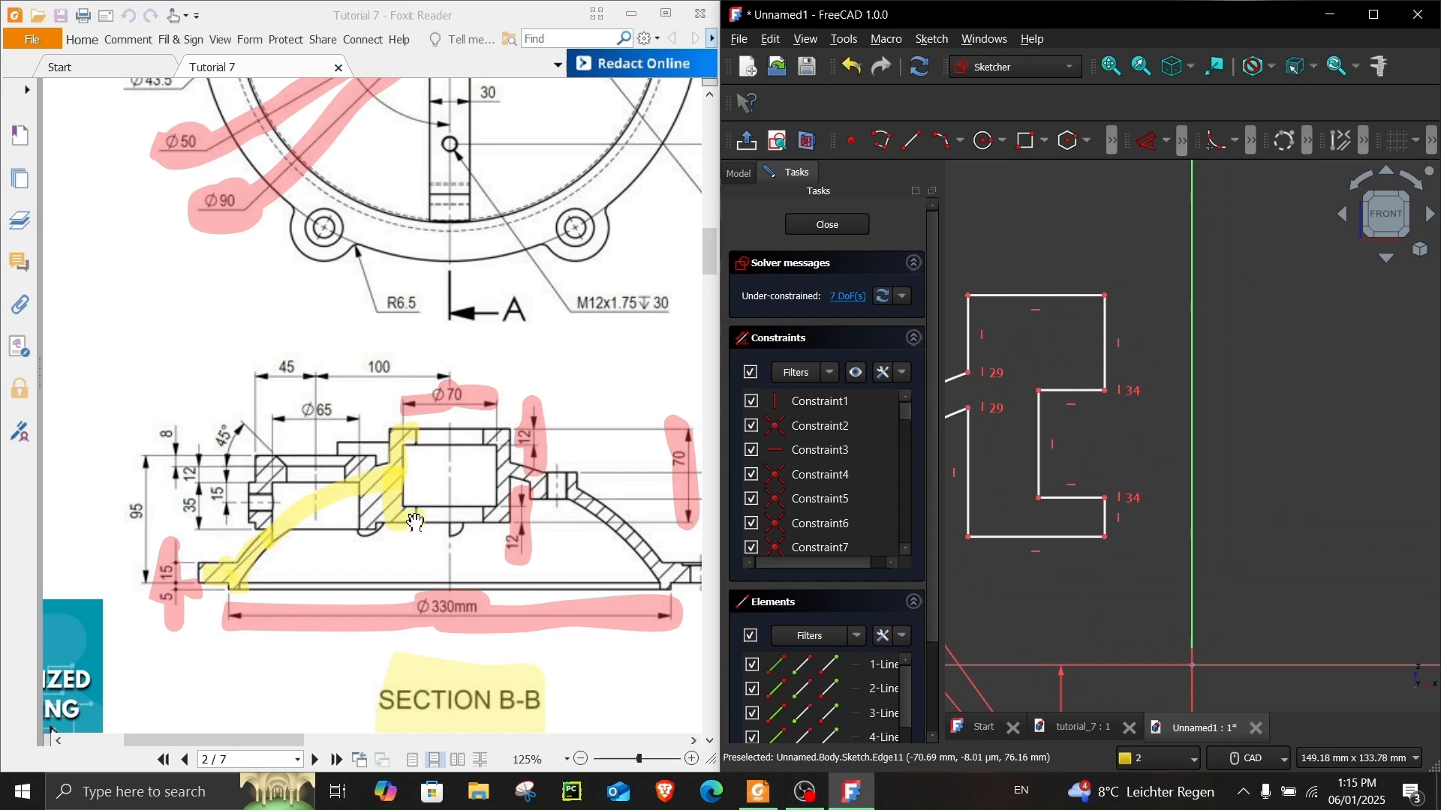
click(1148, 140)
click(1104, 347)
click(1307, 363)
text(12)
key(Return)
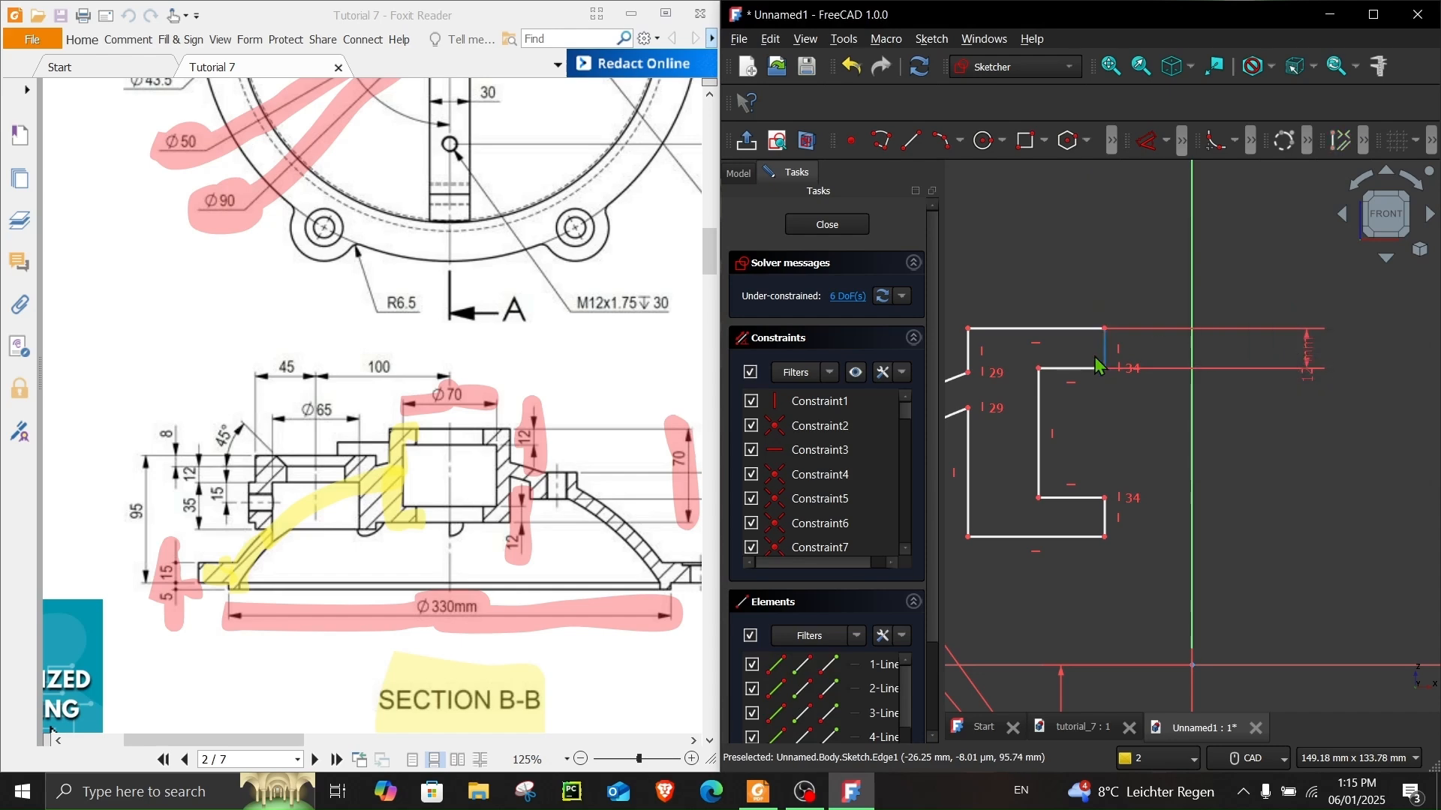
- Make the hub's upper and lower inner vertical edges equal in length
scroll(1101, 357, up, 2)
click(1109, 349)
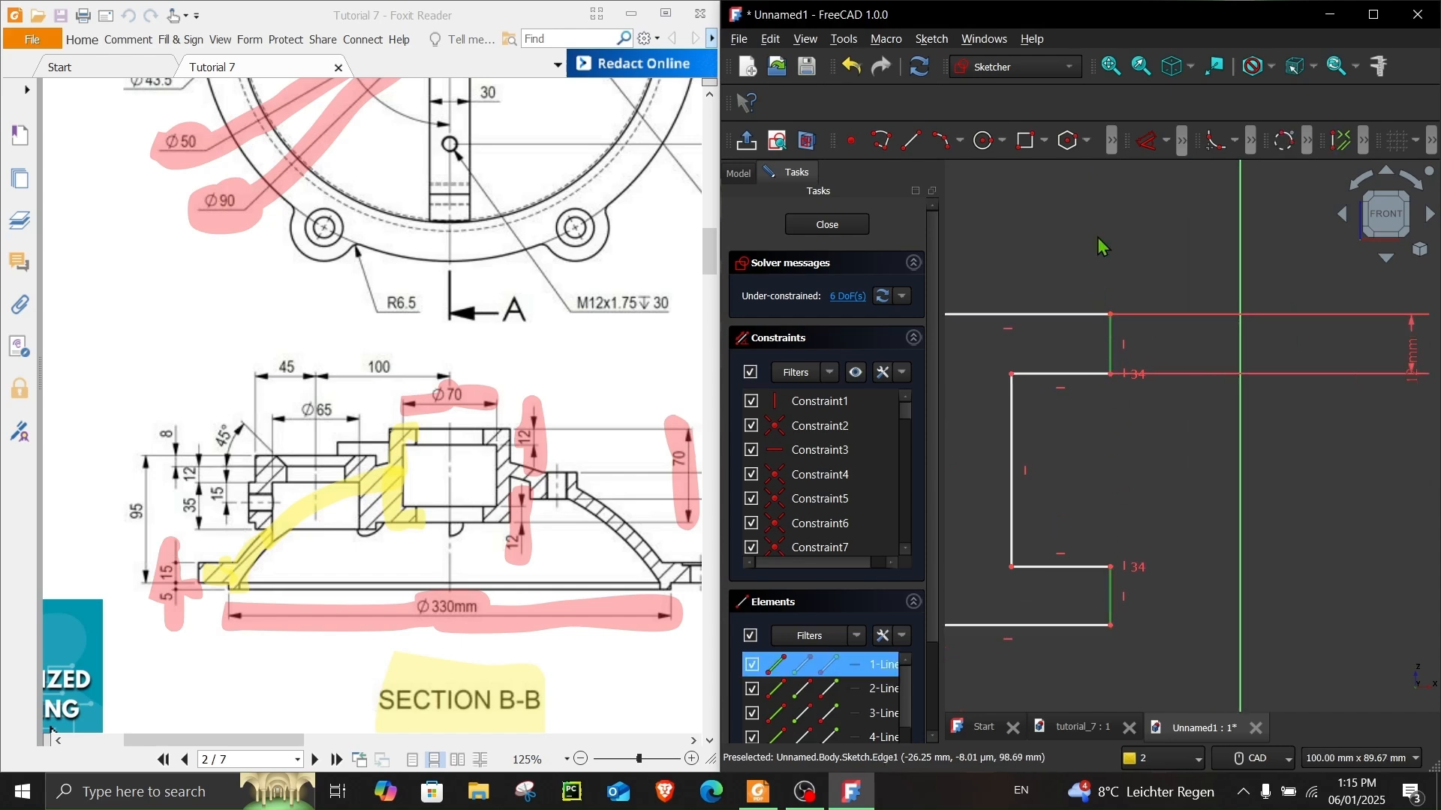
click(1181, 140)
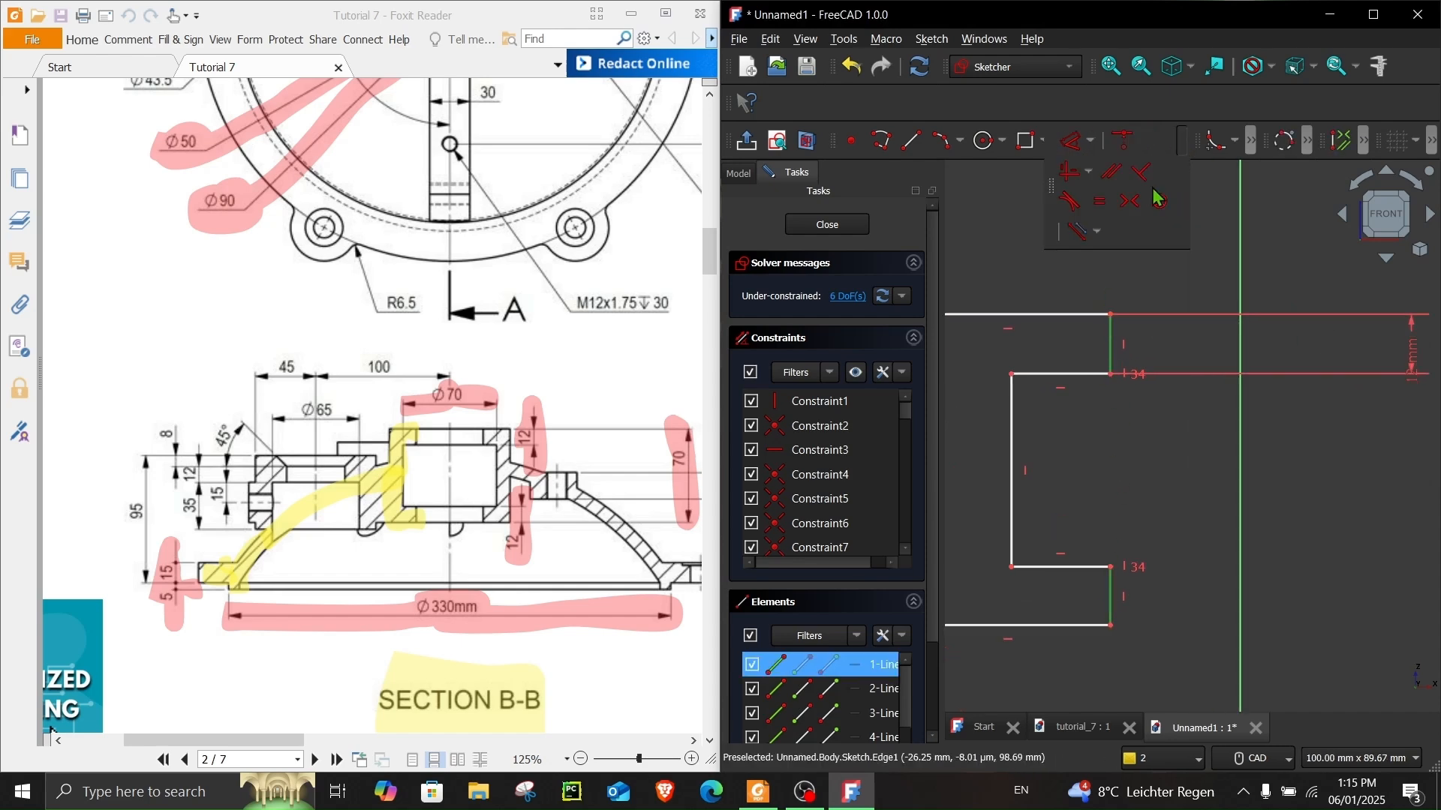
click(1110, 204)
scroll(1170, 512, down, 3)
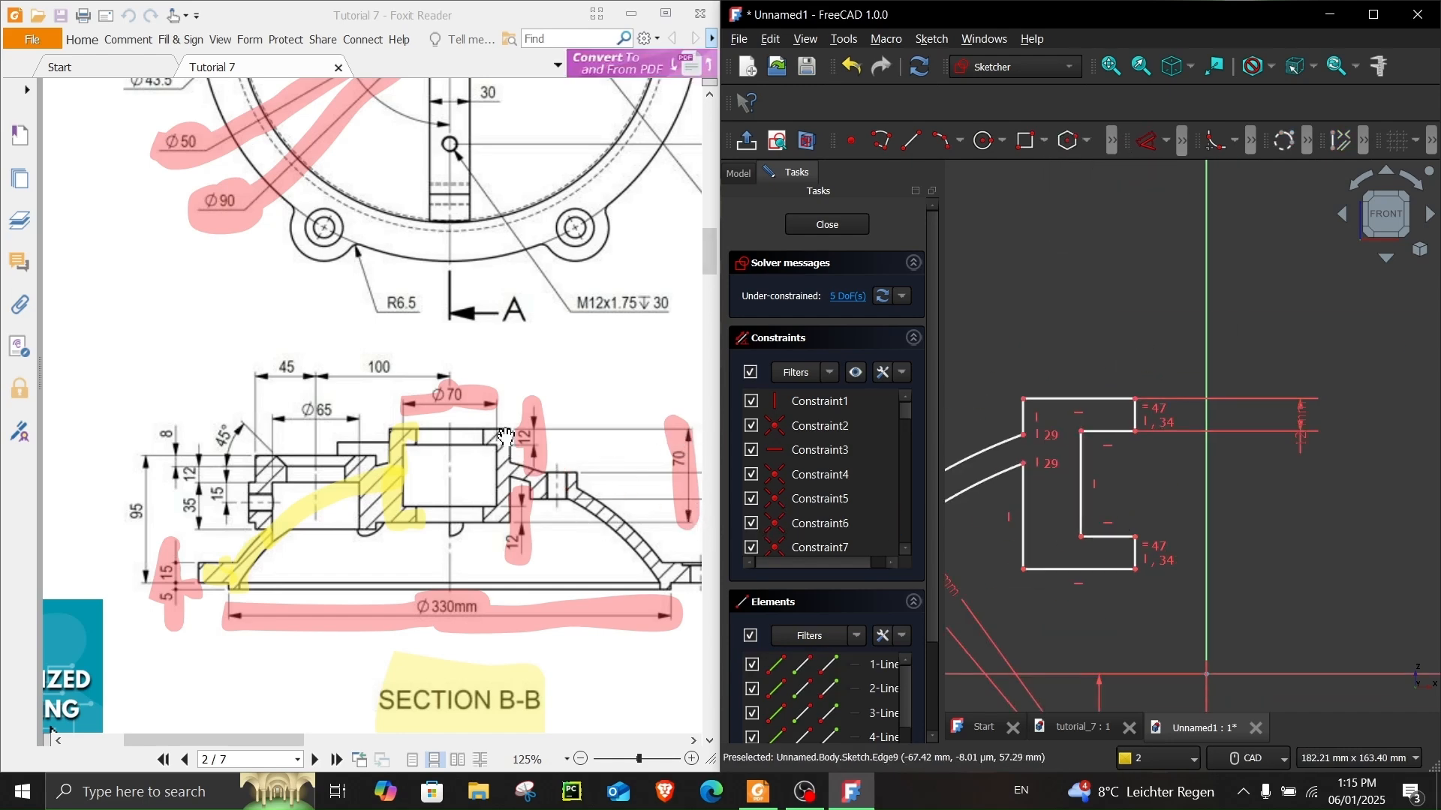
- Dimension the hub's overall height between its top and bottom edges as 70 mm
click(1143, 141)
click(1089, 399)
click(1087, 576)
click(1389, 529)
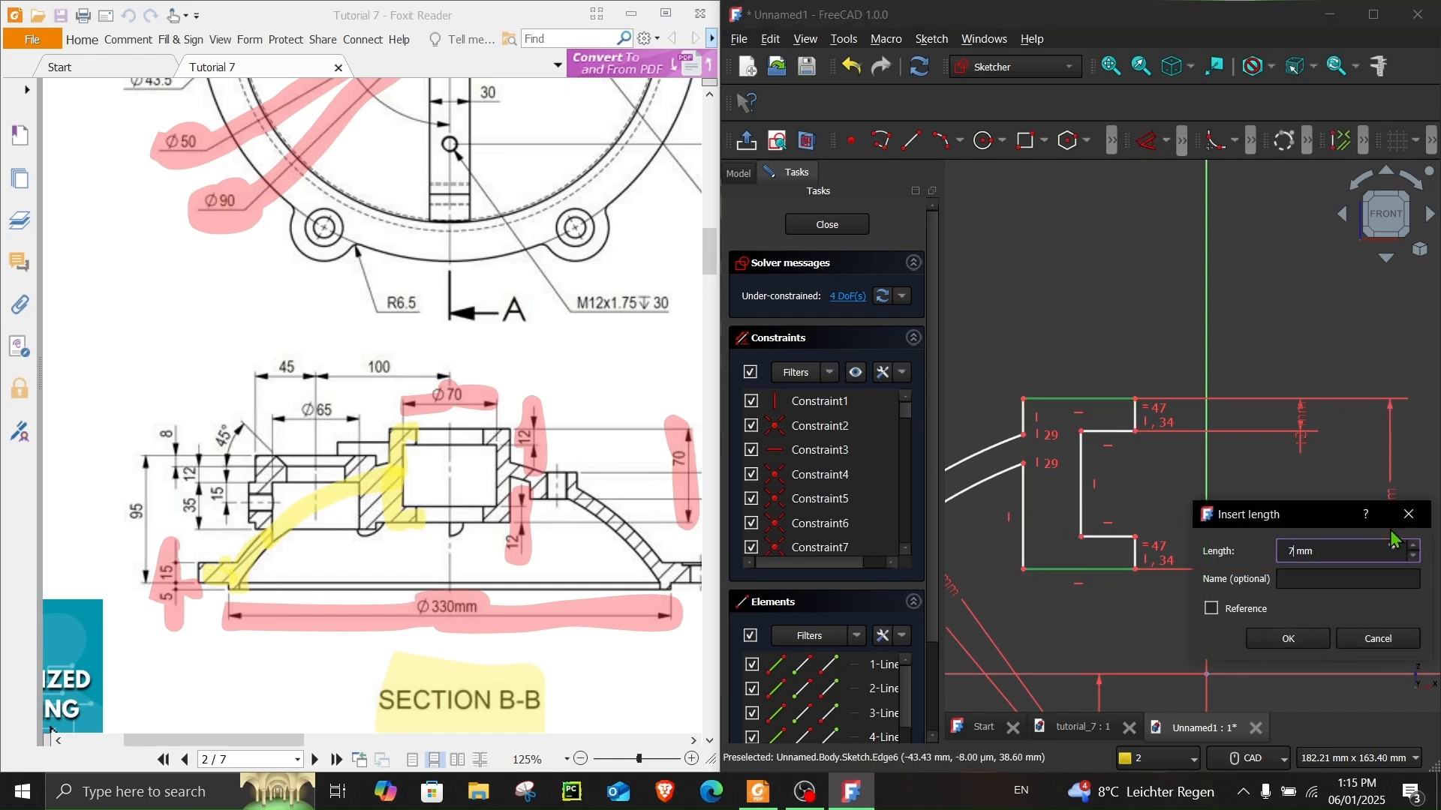
text(70)
key(Return)
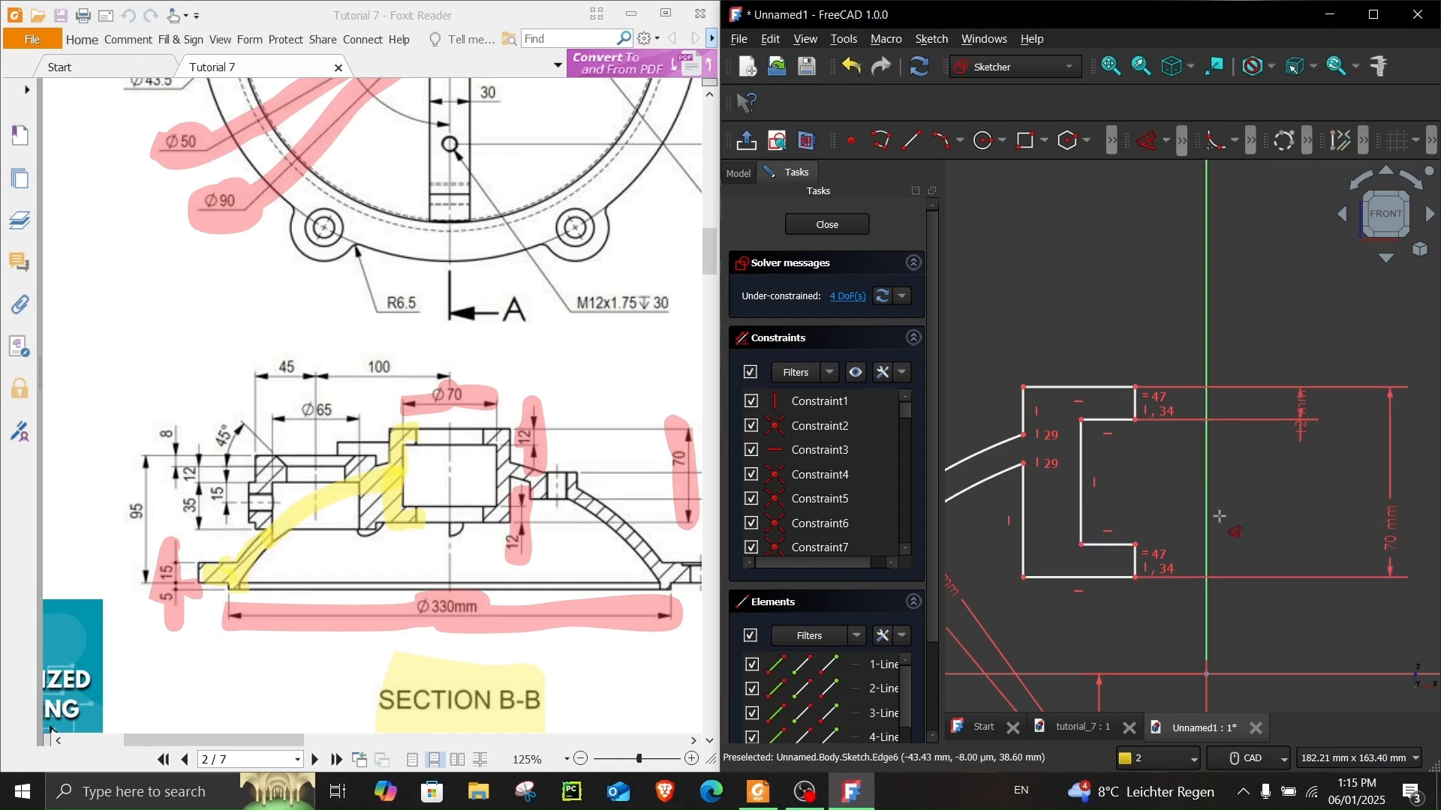
- Check the hub's bore diameter in the drawing and dimension the upper inner vertical edge 50/2 mm from the vertical axis
scroll(533, 526, up, 5)
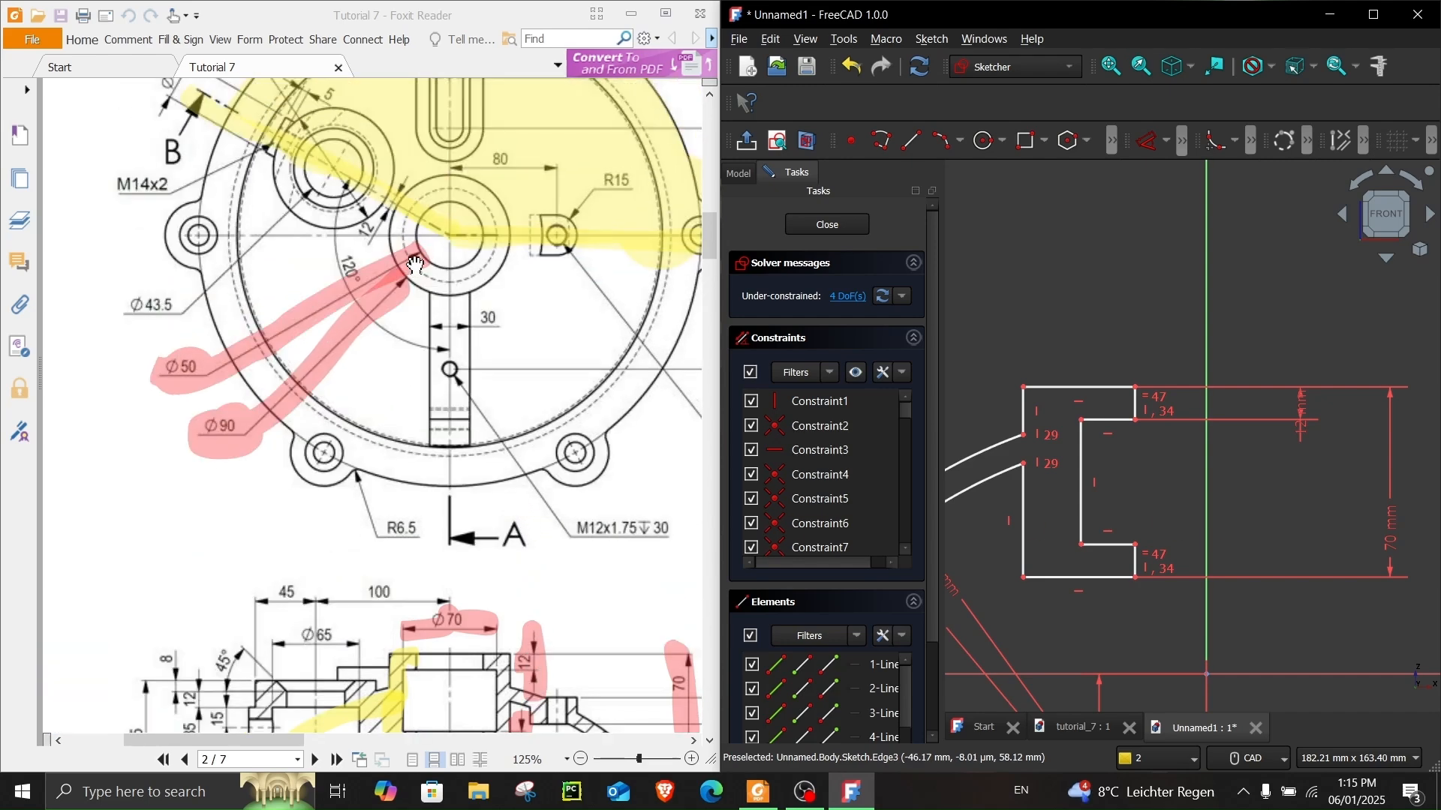
click(1134, 403)
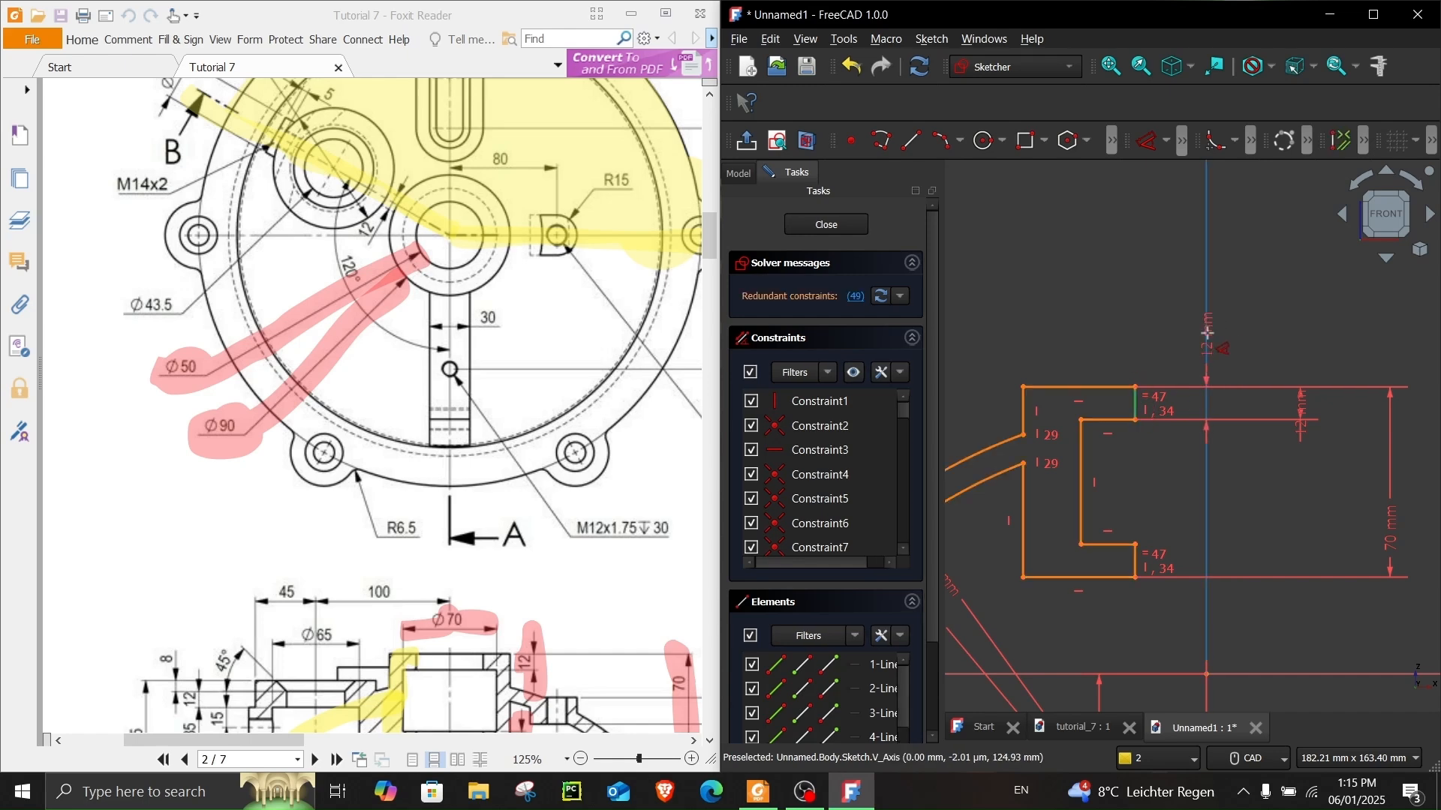
click(1142, 333)
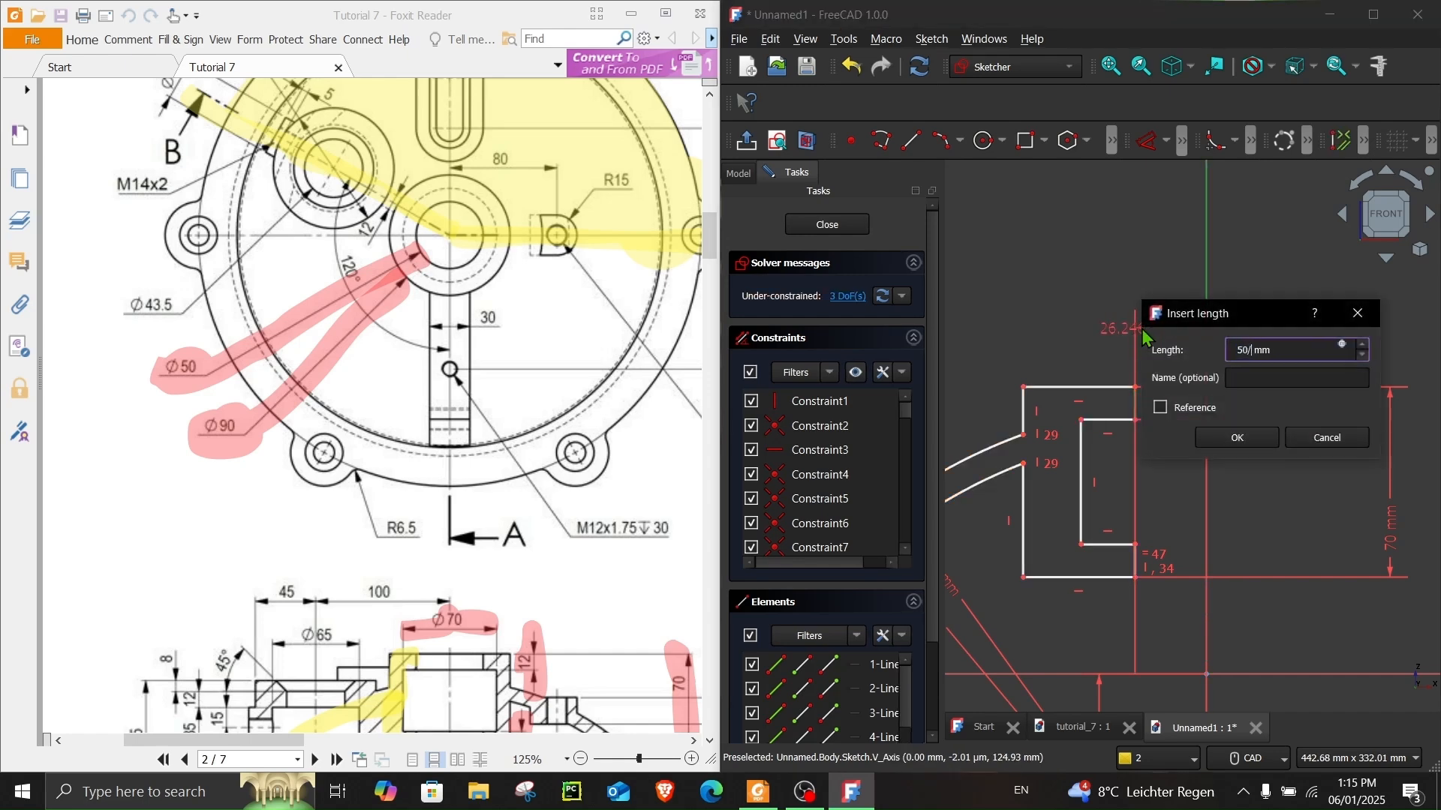
key(Return)
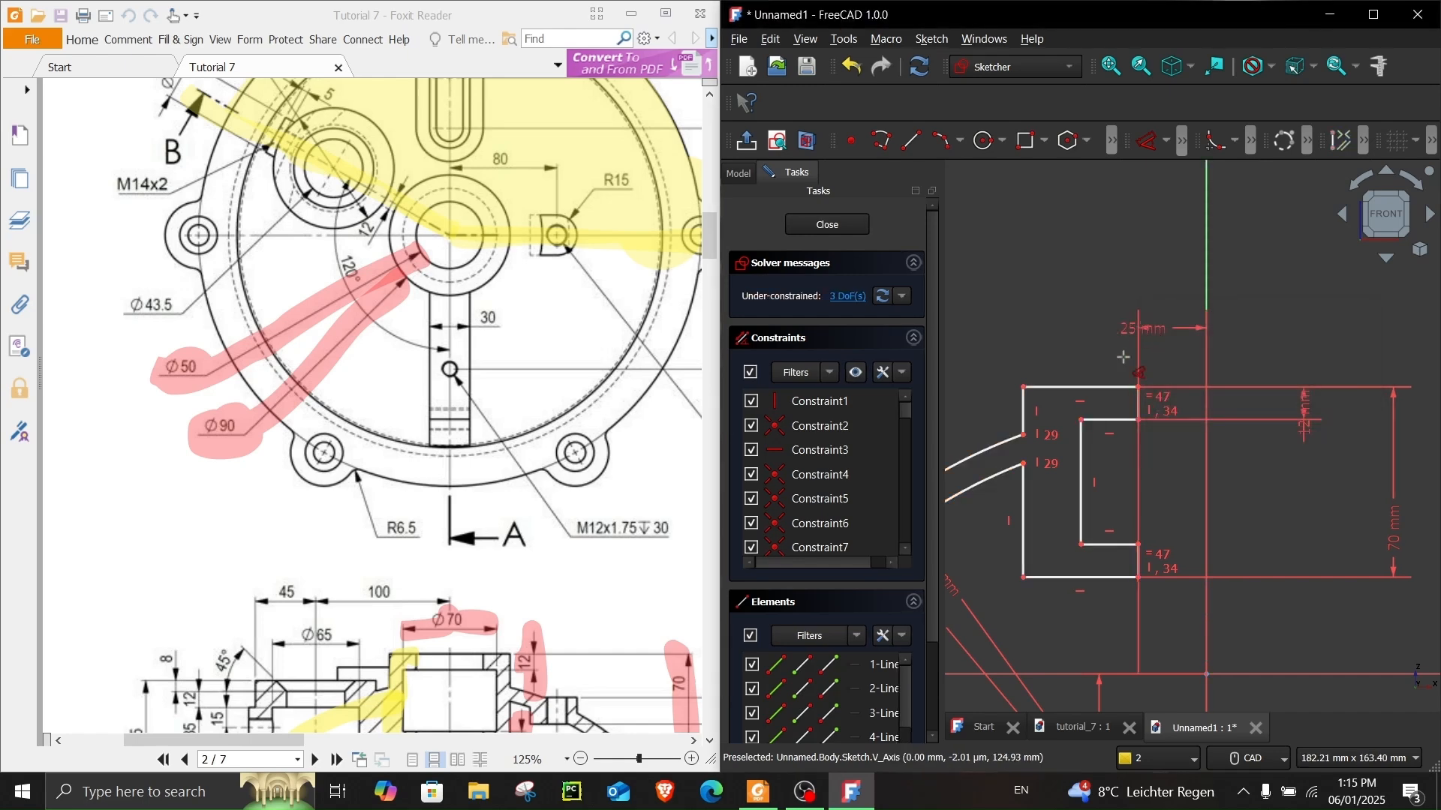
- Dimension the hub's outer vertical edge 45 mm from the vertical axis
click(1023, 412)
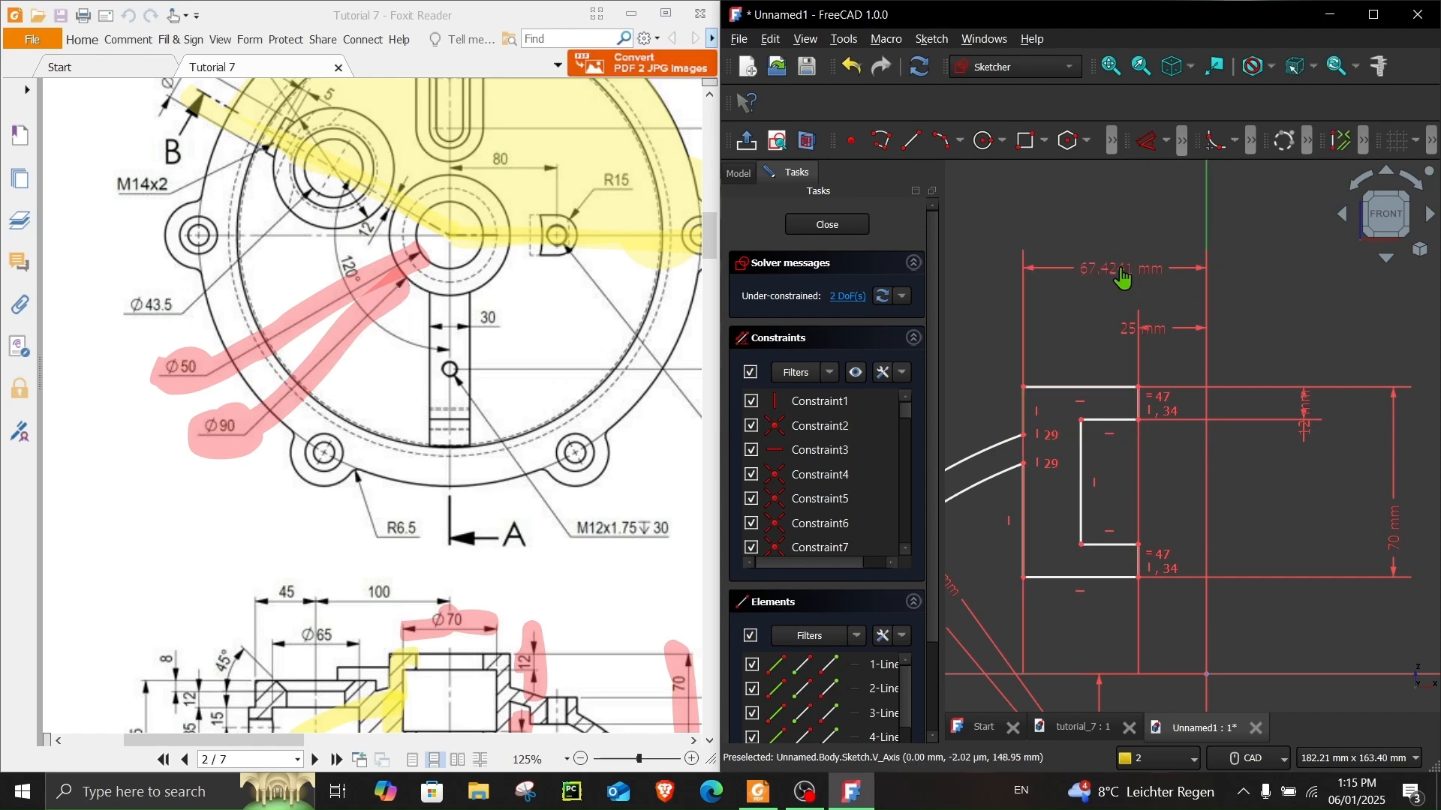
click(1126, 275)
key(Return)
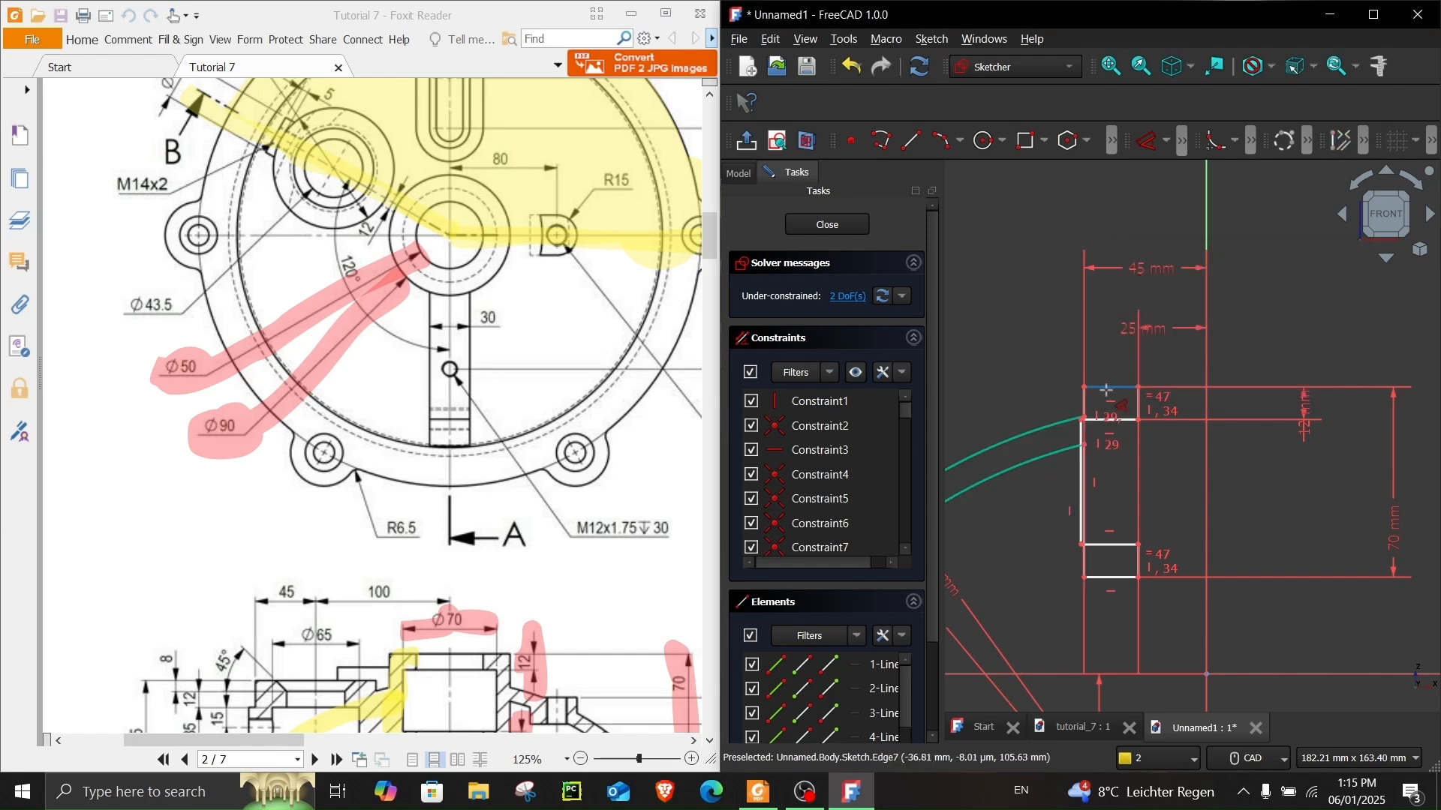
- Reposition the recess's long vertical edge so that it lies between the hub's outer edge and bore edge
scroll(1105, 391, up, 2)
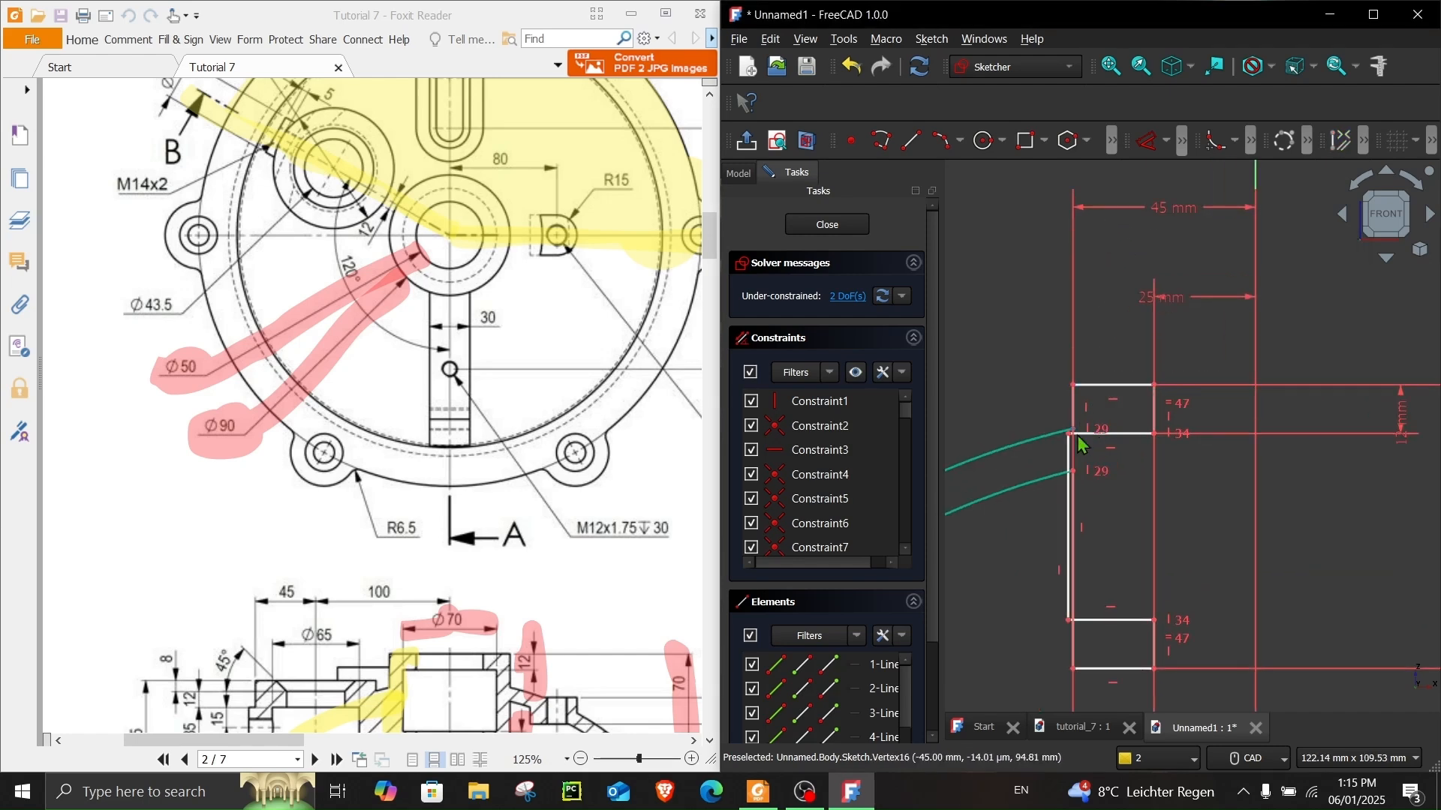
scroll(1073, 470, up, 5)
scroll(1073, 471, up, 2)
scroll(1228, 591, down, 6)
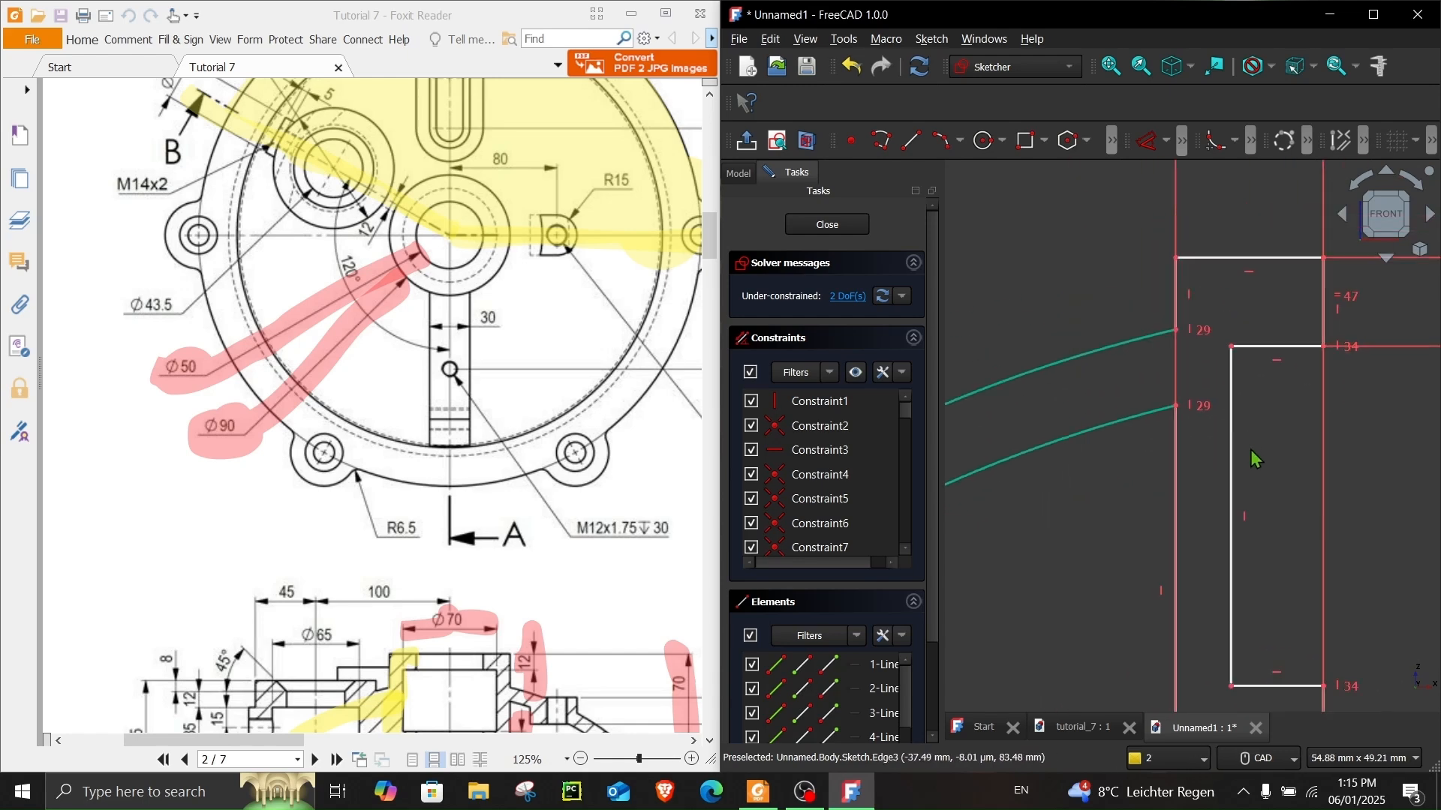
drag(1228, 592, 1237, 492)
- Check the overall height in section A-A and dimension the flange's lower outer corner to the hub's top edge as 115 mm
scroll(523, 658, down, 4)
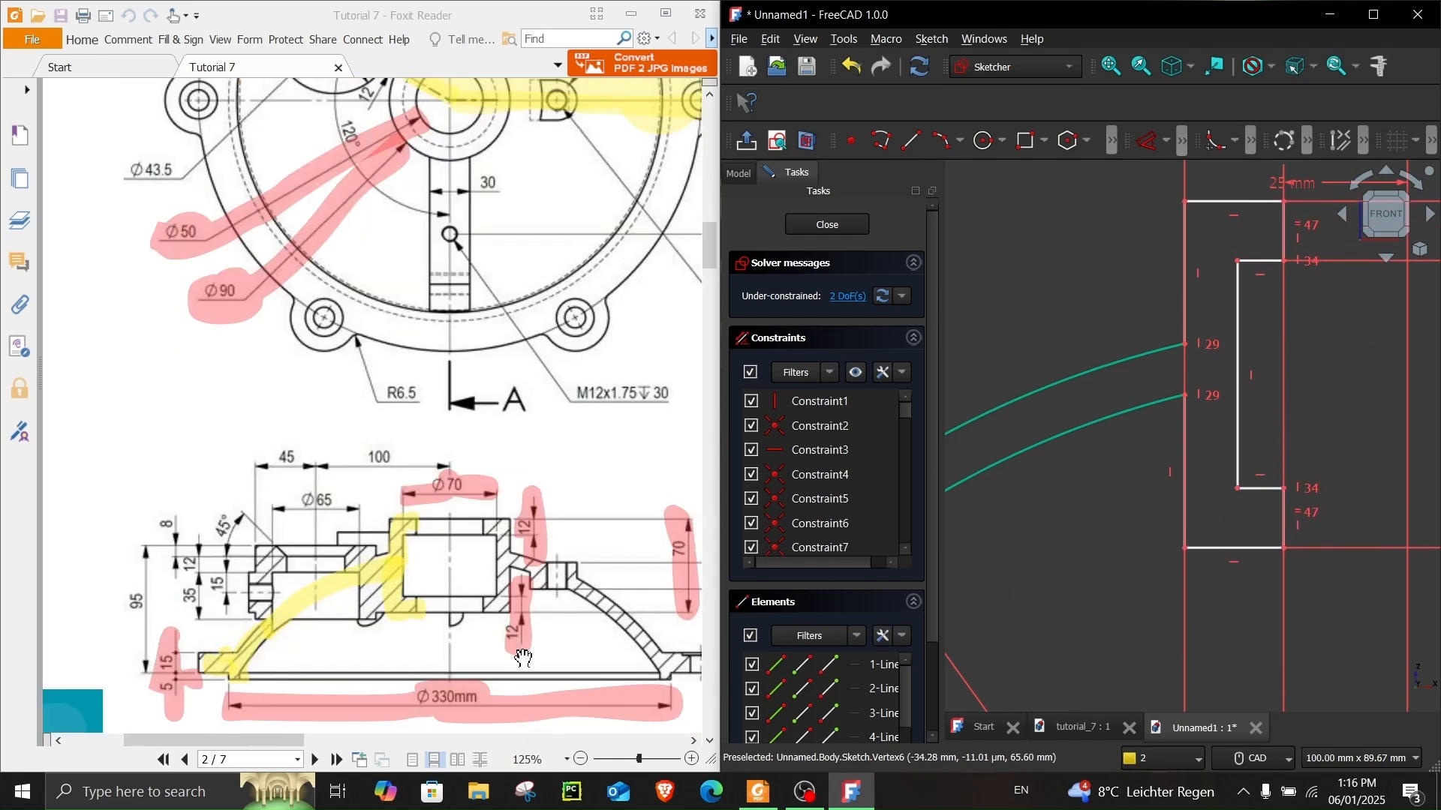
drag(305, 740, 471, 741)
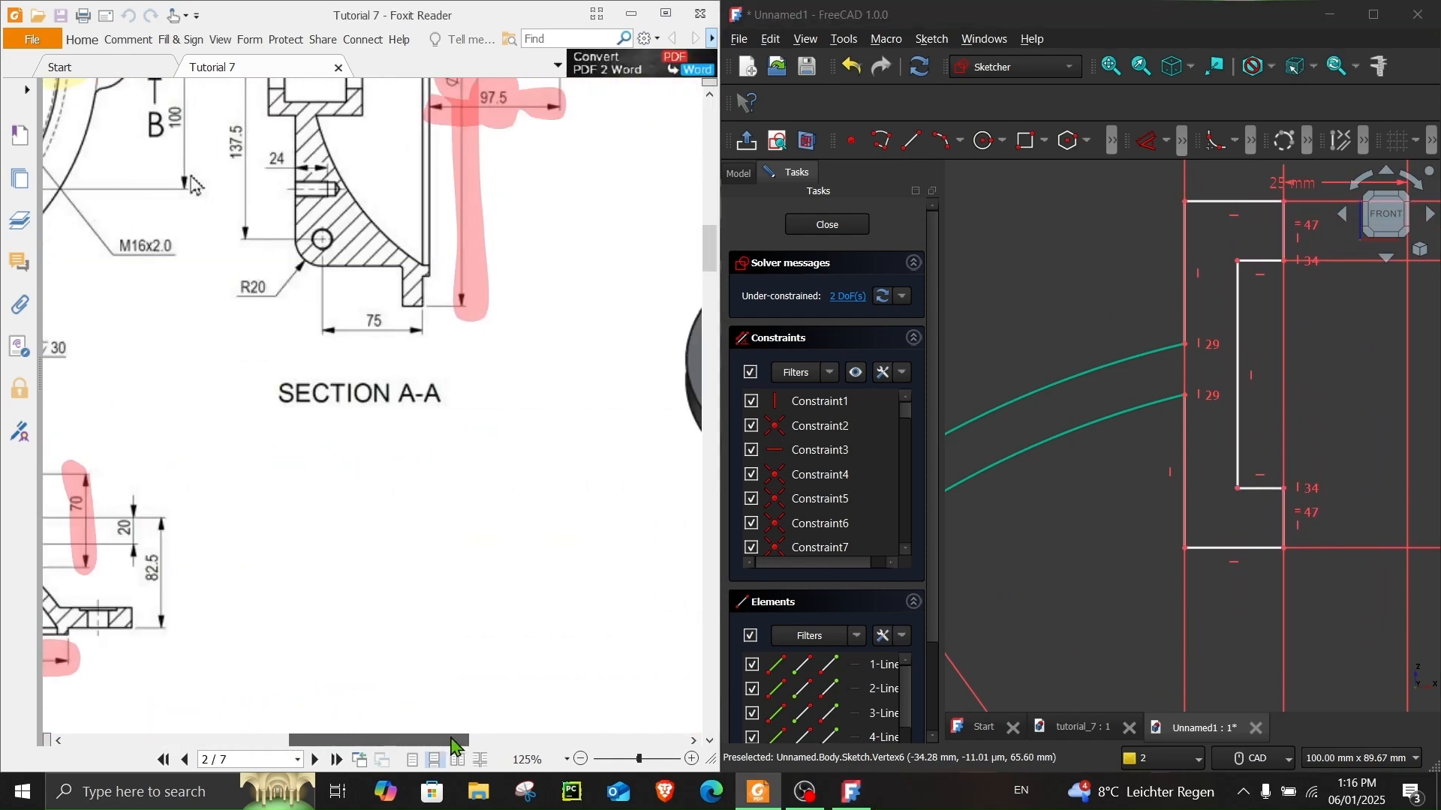
scroll(451, 454, up, 10)
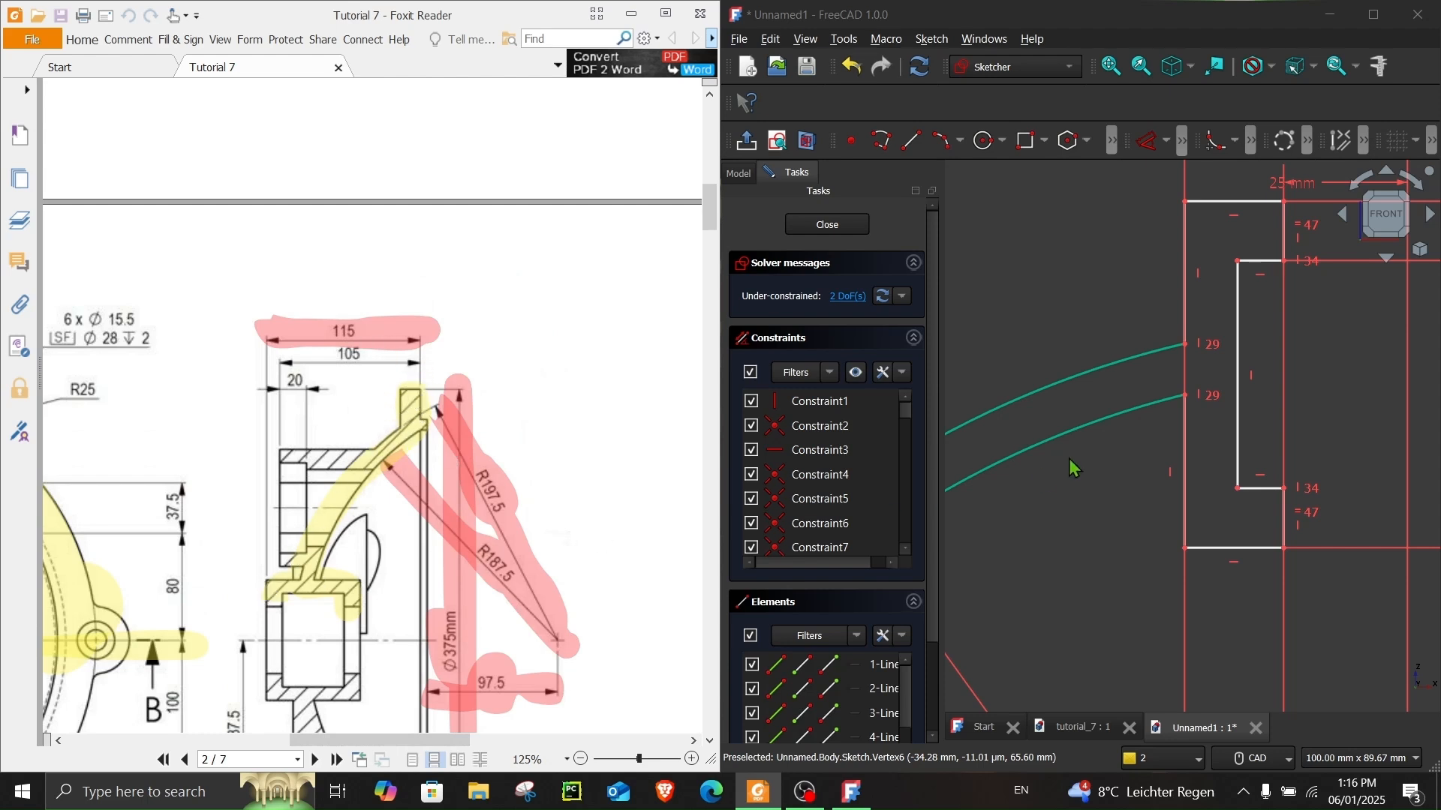
scroll(1098, 473, down, 4)
scroll(1247, 578, down, 1)
mouse_move(1173, 580)
middle_down()
mouse_move(1211, 570)
mouse_move(1277, 515)
middle_up()
click(1148, 143)
click(1012, 539)
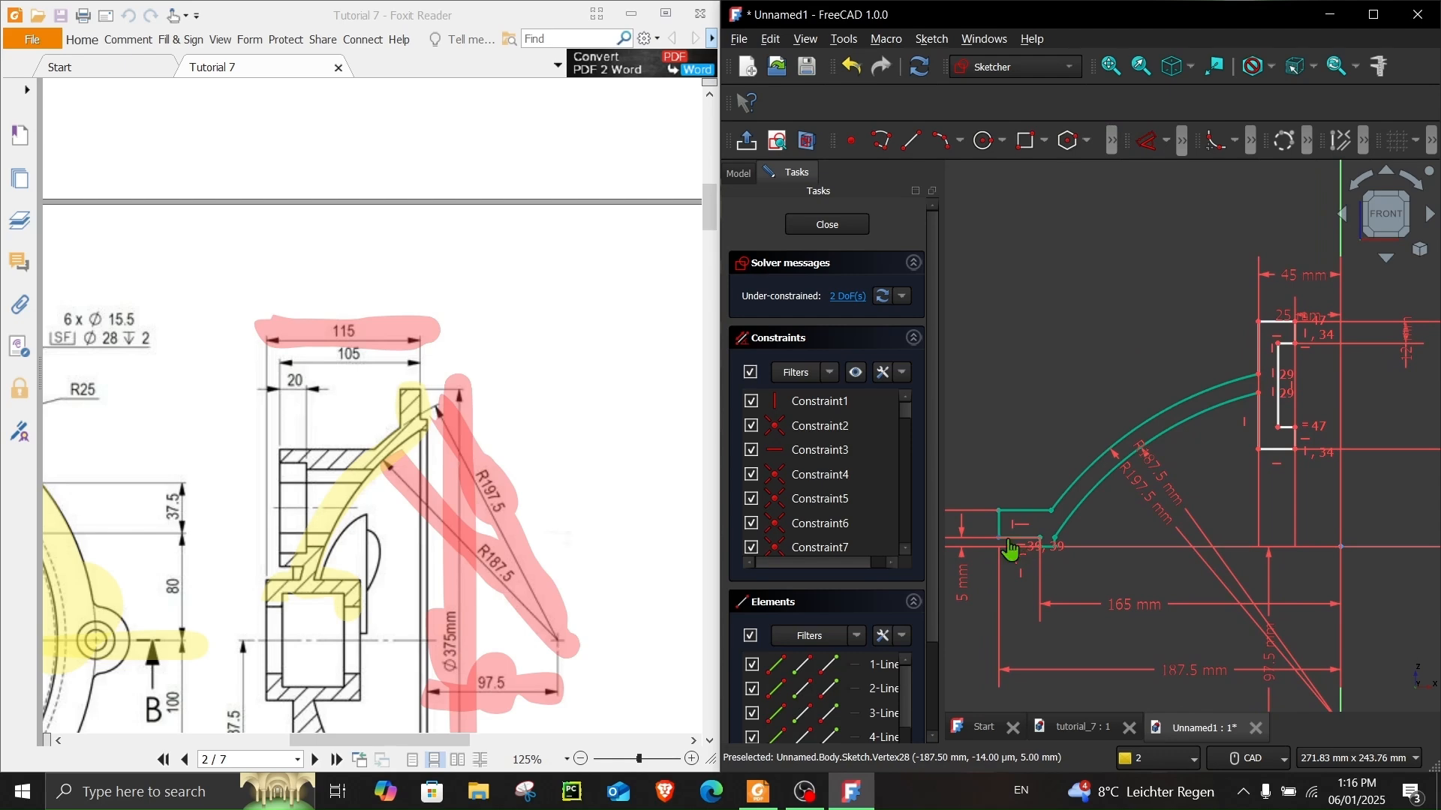
click(1273, 322)
click(1030, 346)
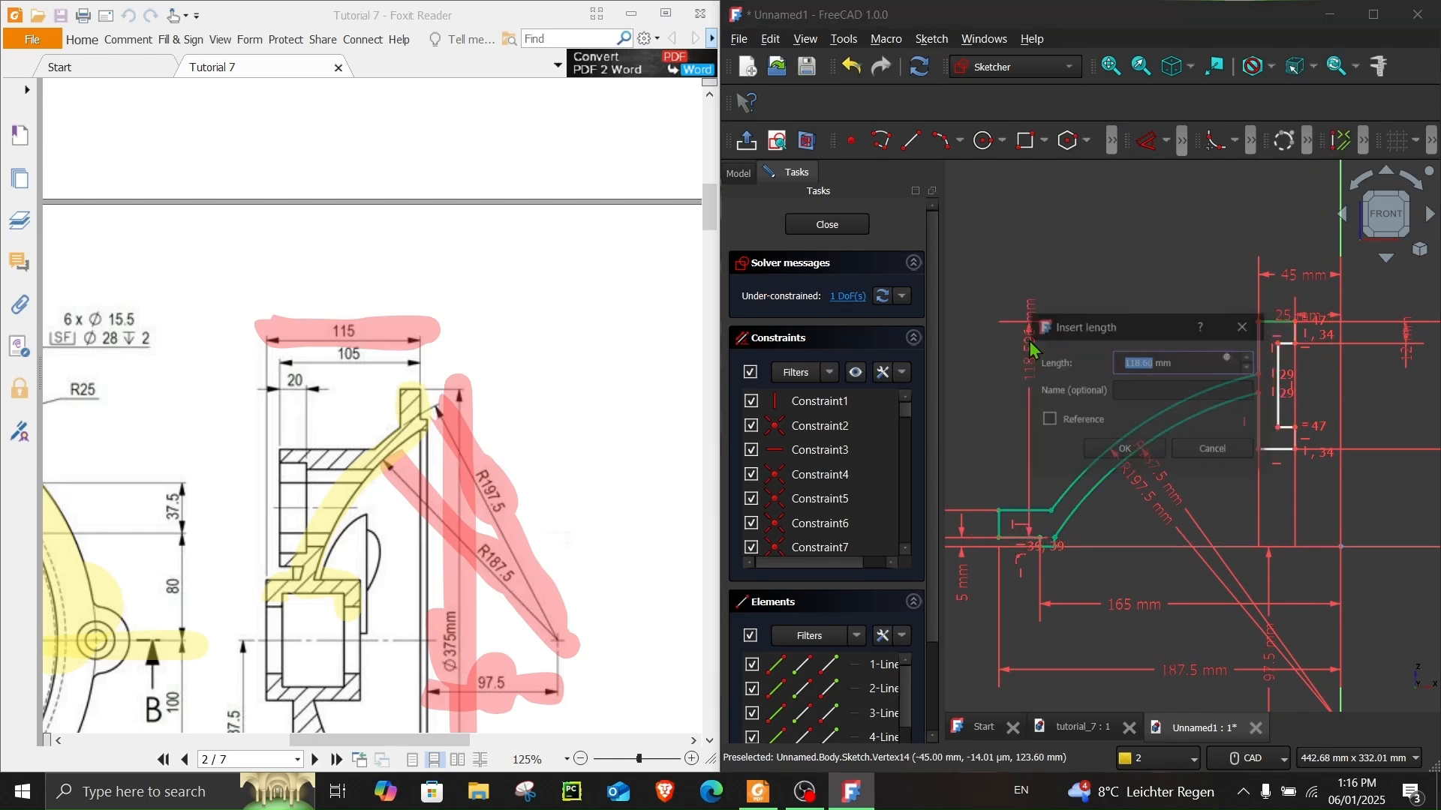
text(115)
key(Return)
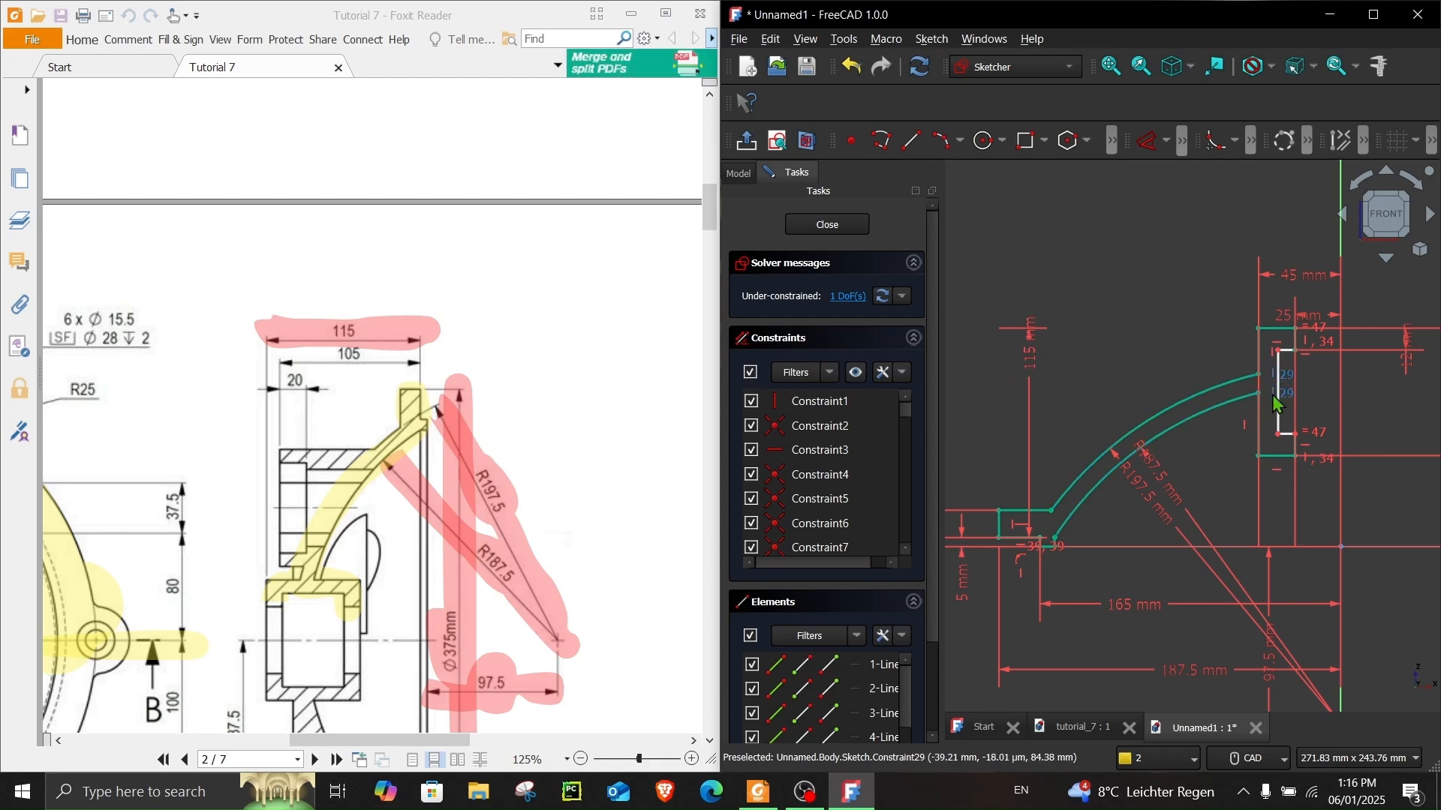
- Check the hub recess diameter in the drawing and dimension the recess's vertical edge 35 mm from the vertical axis
scroll(1278, 395, up, 3)
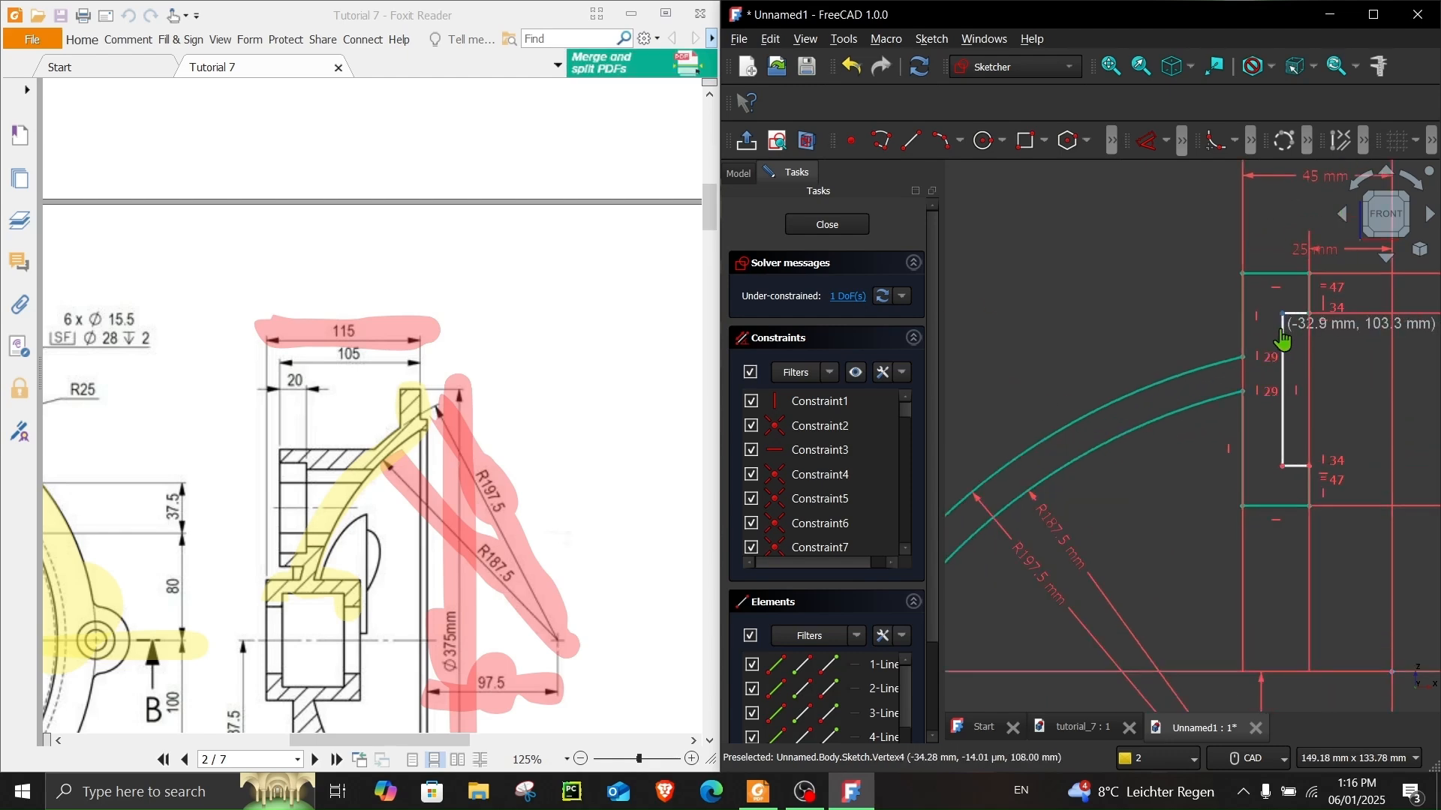
drag(440, 741, 315, 743)
scroll(362, 639, down, 6)
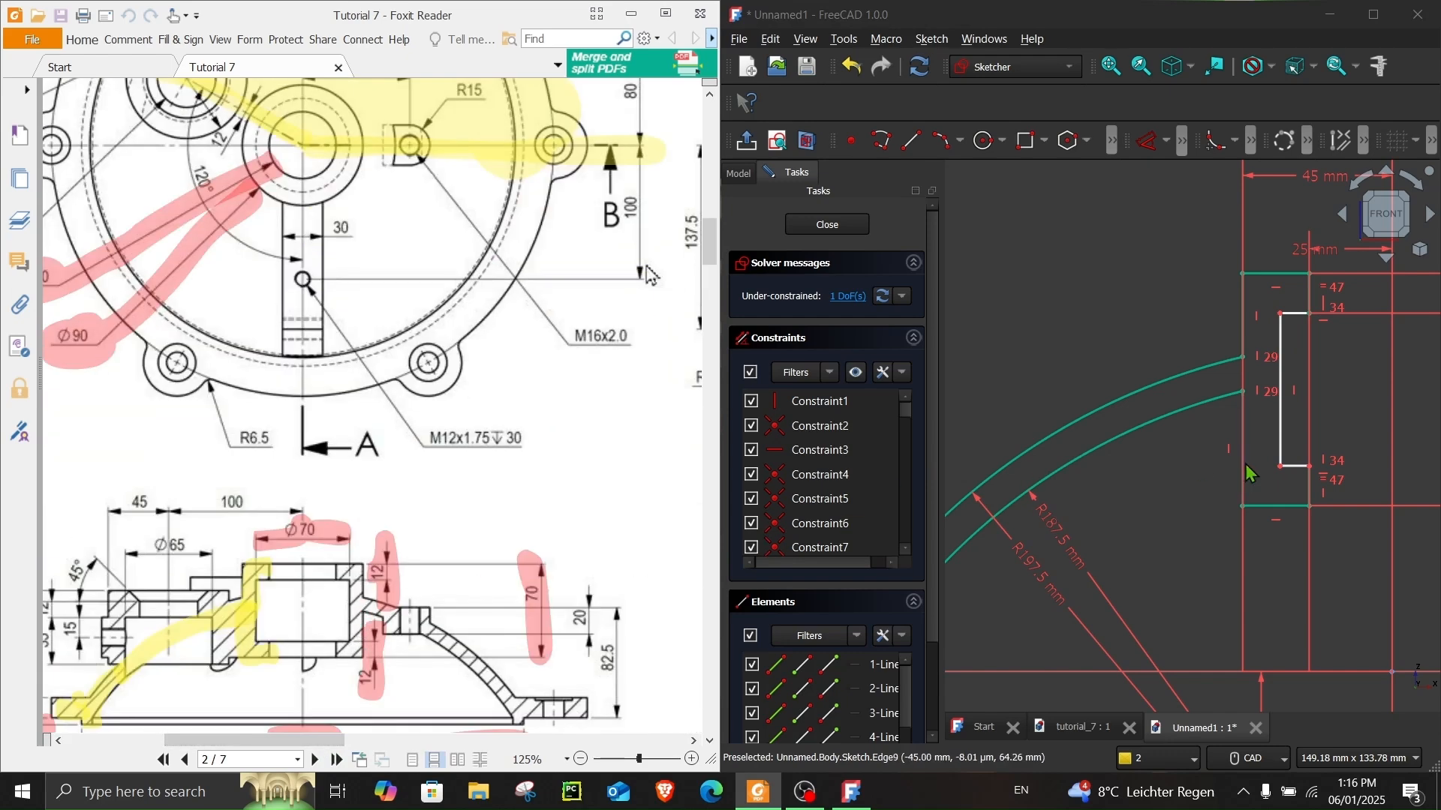
middle_drag(1302, 442, 1148, 457)
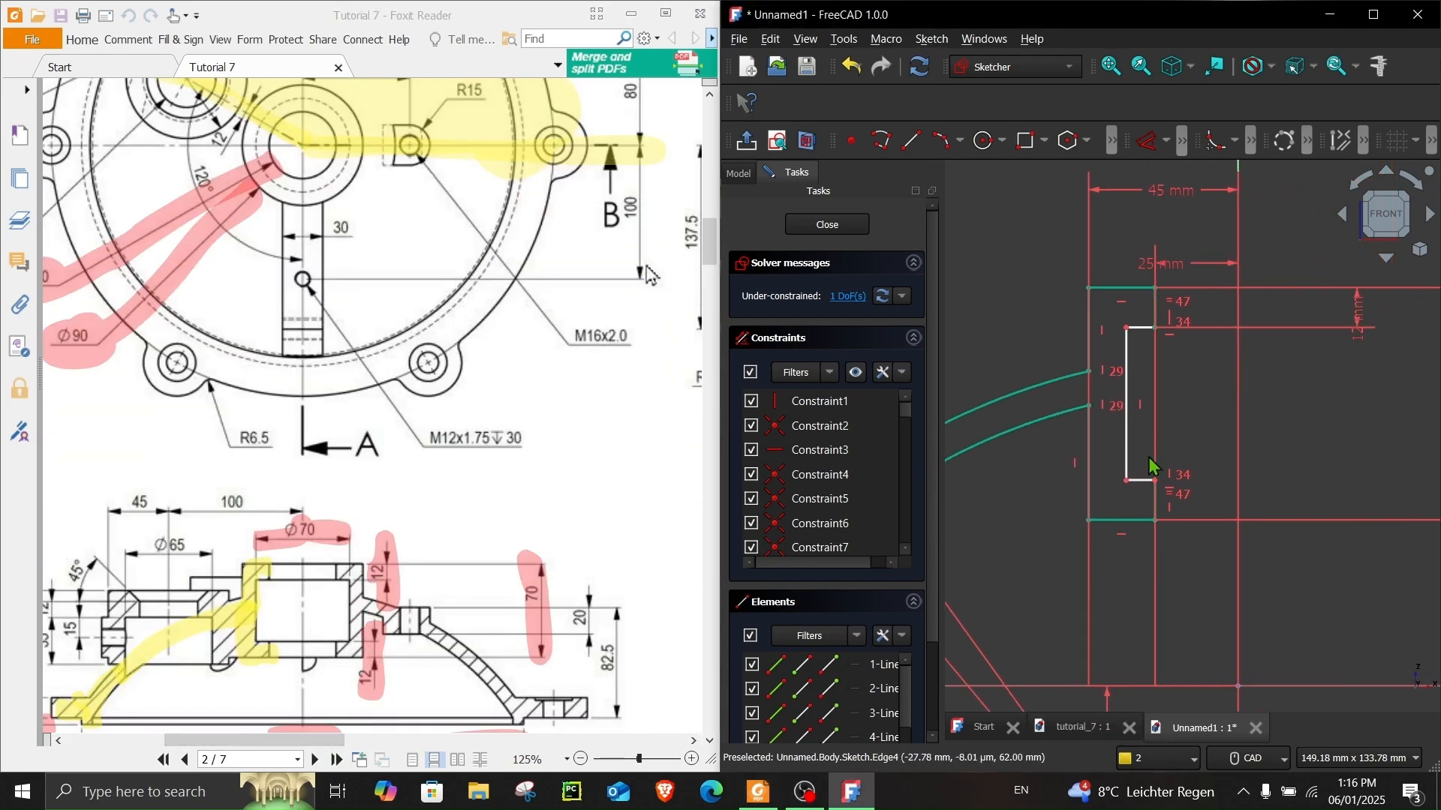
click(1136, 146)
click(1126, 450)
double_click(1216, 412)
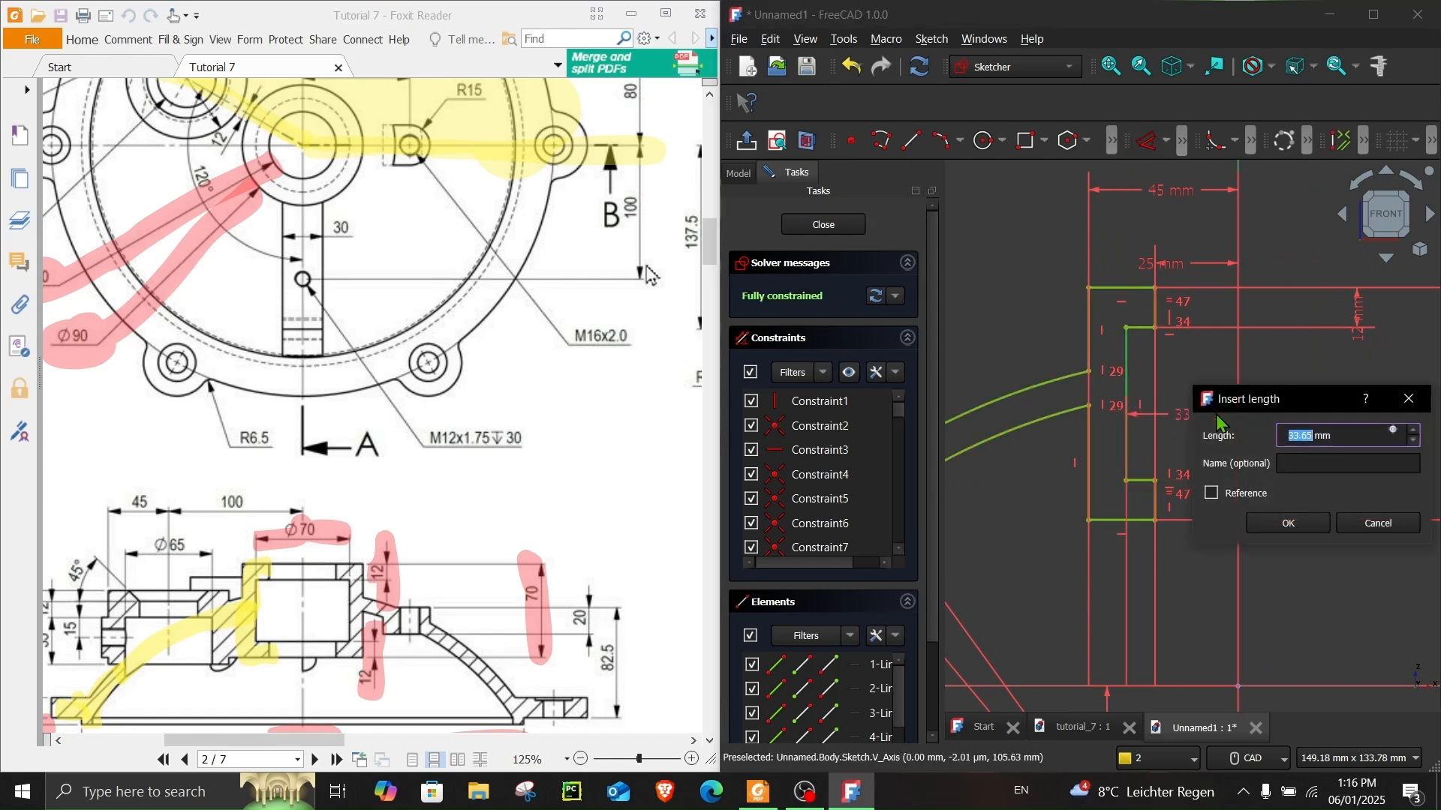
key(Return)
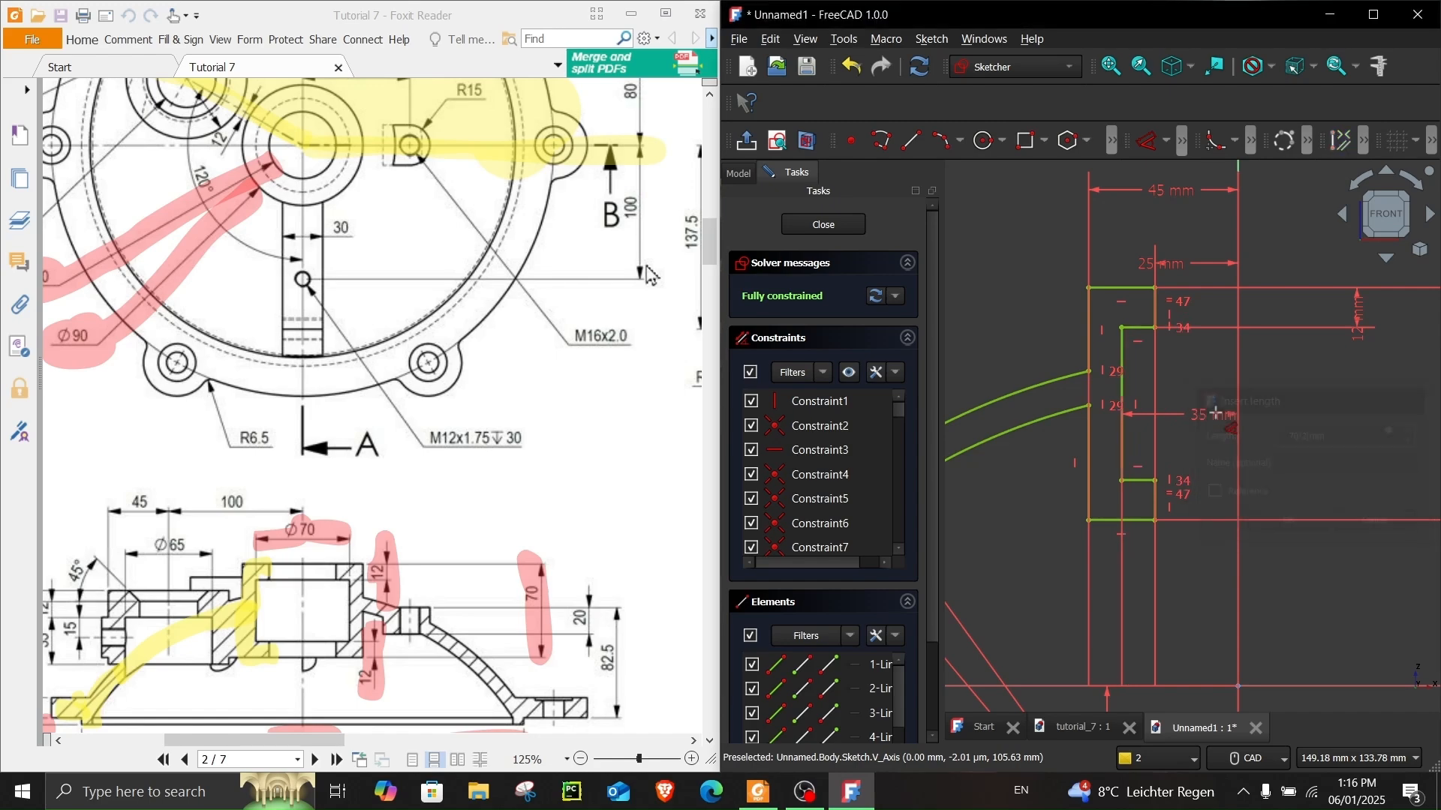
- Maximize the modelling window and close the completed profile sketch
click(1374, 15)
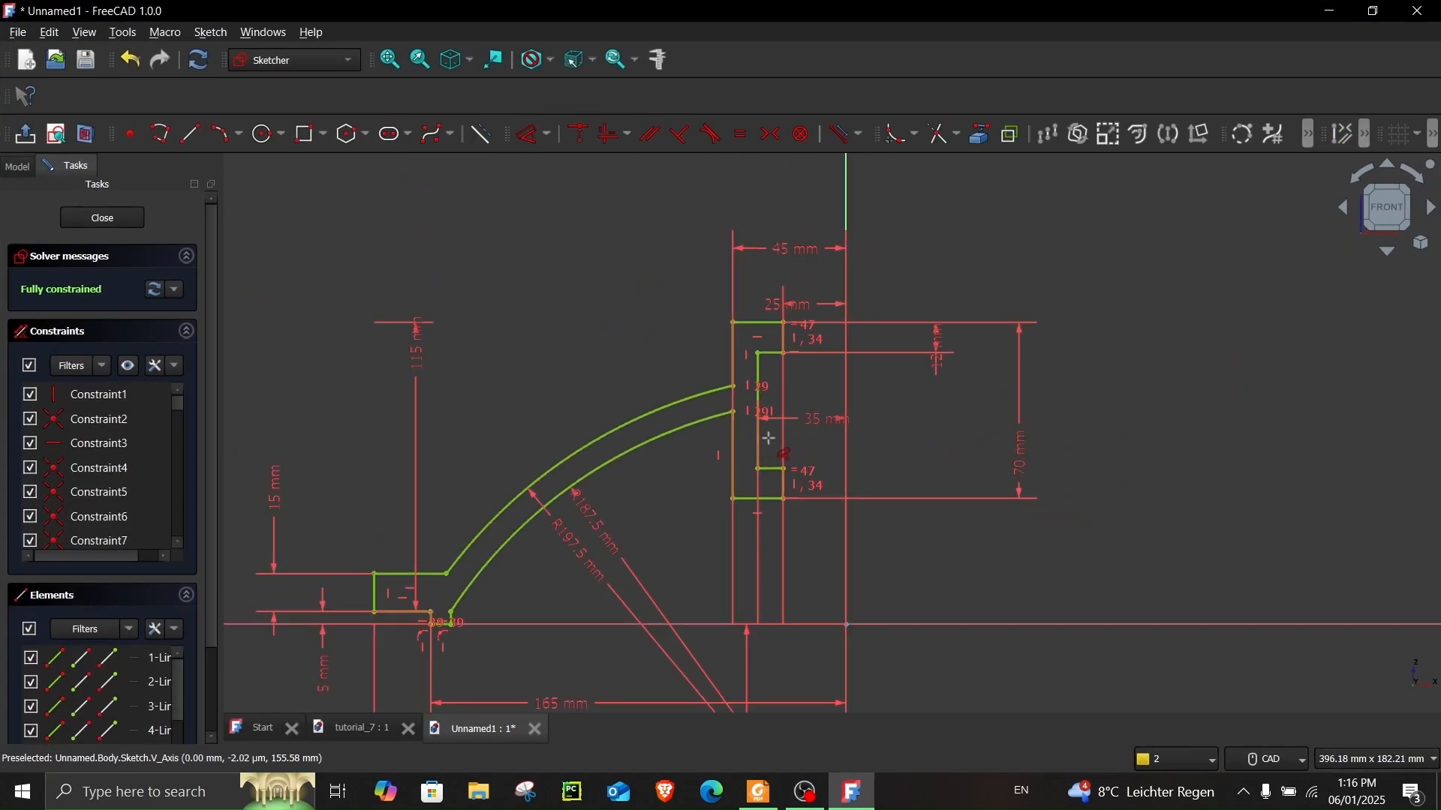
click(102, 218)
mouse_move(454, 390)
middle_down()
mouse_move(357, 387)
mouse_move(732, 481)
mouse_move(431, 440)
middle_up()
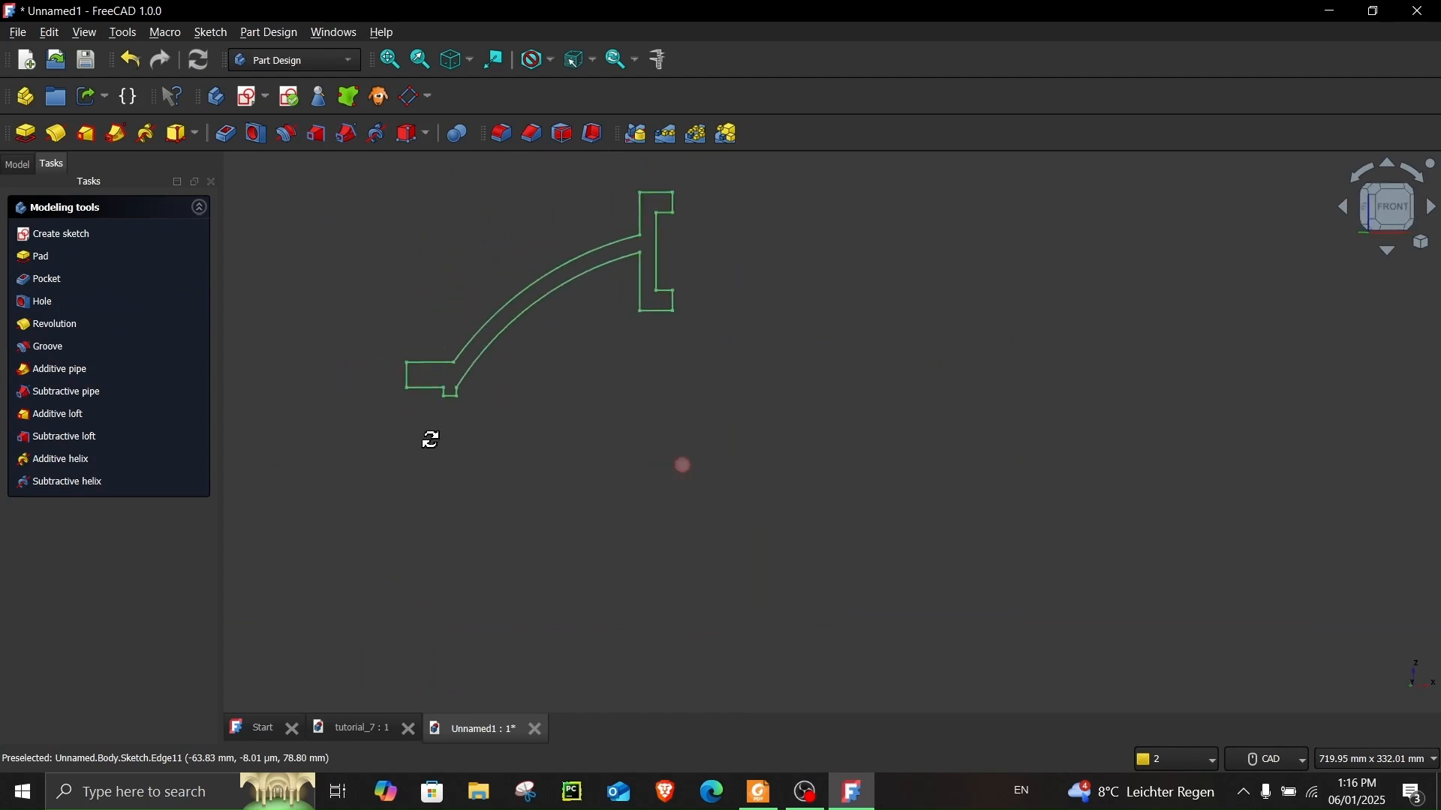
- Revolve the profile sketch 360° about the vertical sketch axis
click(17, 163)
middle_drag(630, 424, 711, 516)
scroll(705, 514, up, 1)
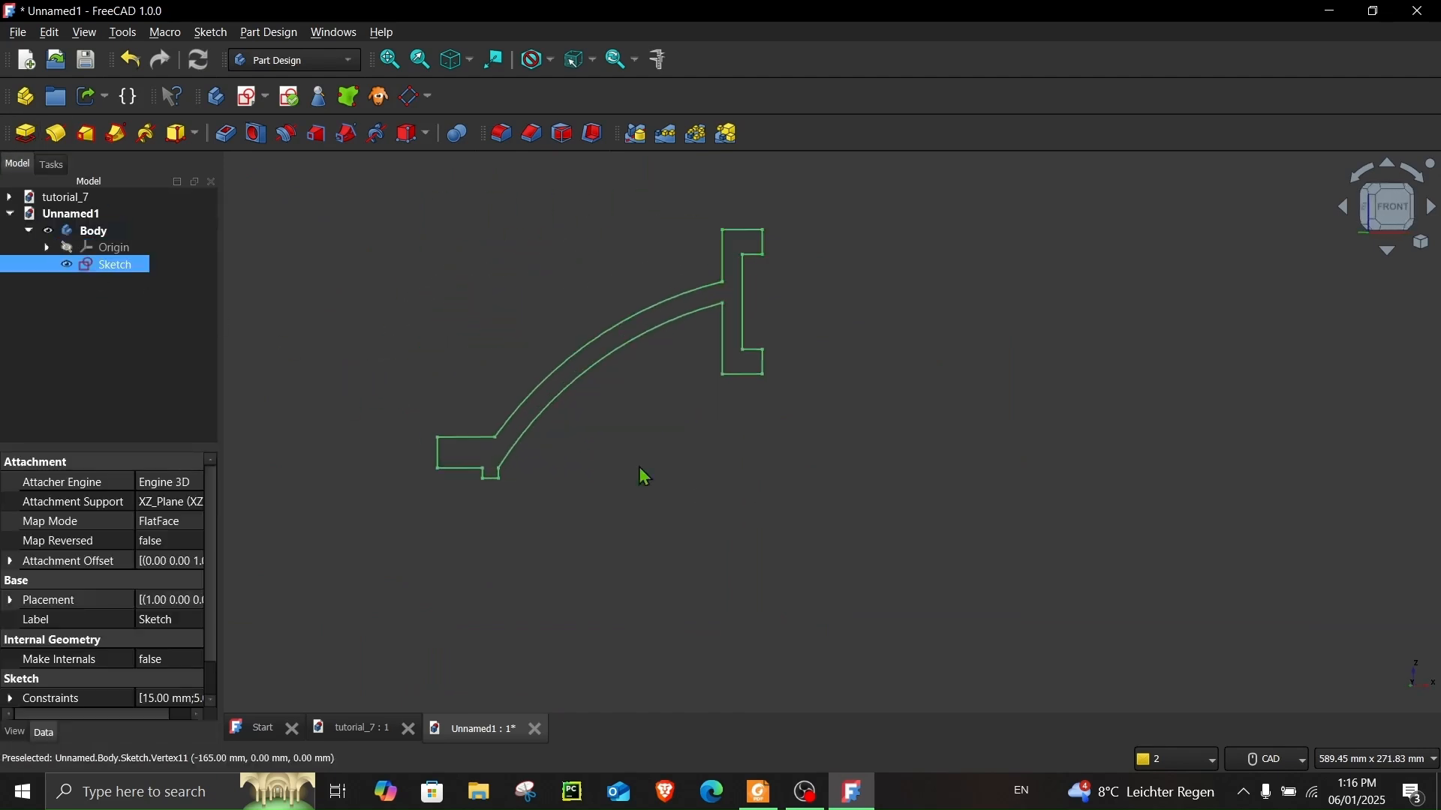
click(57, 134)
key(0)
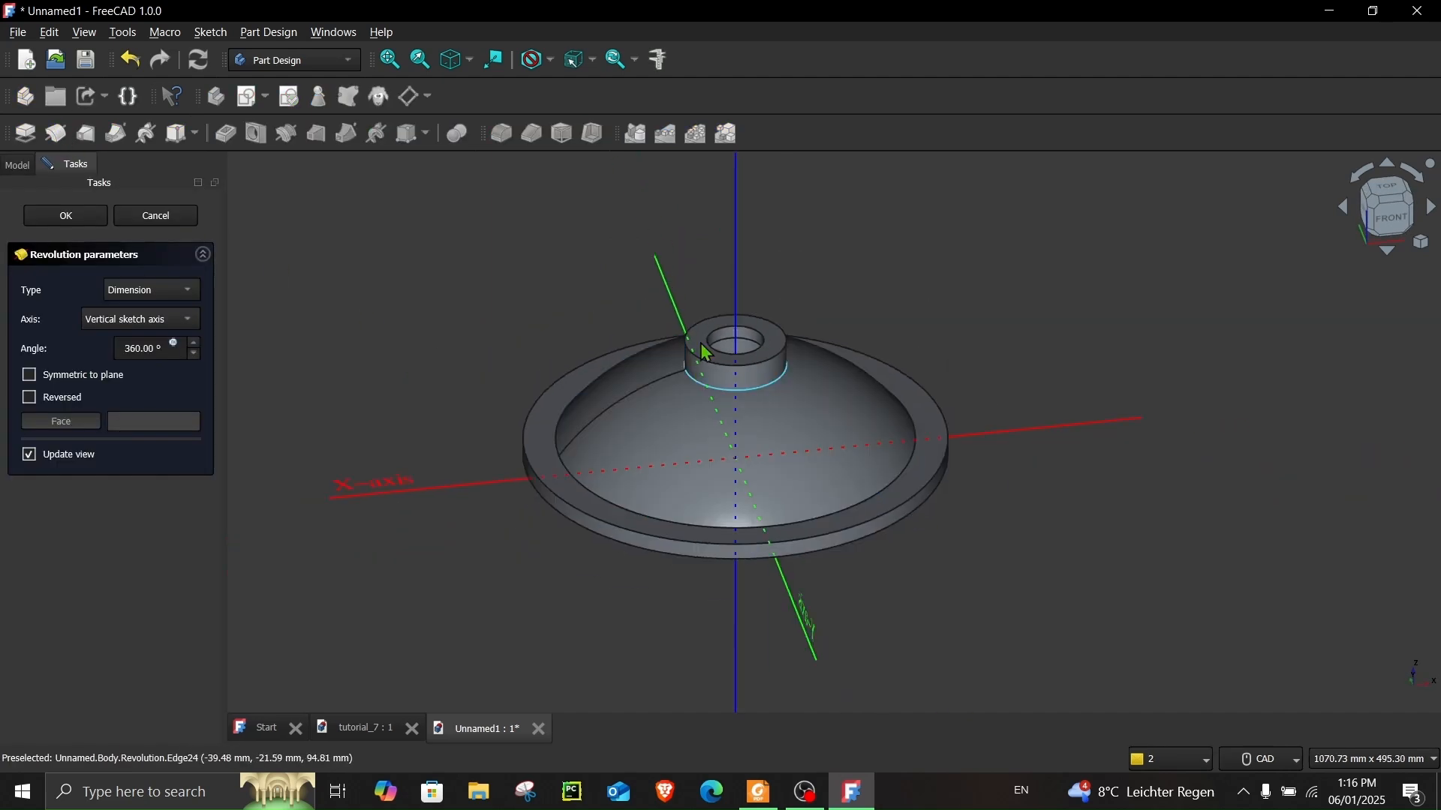
click(64, 216)
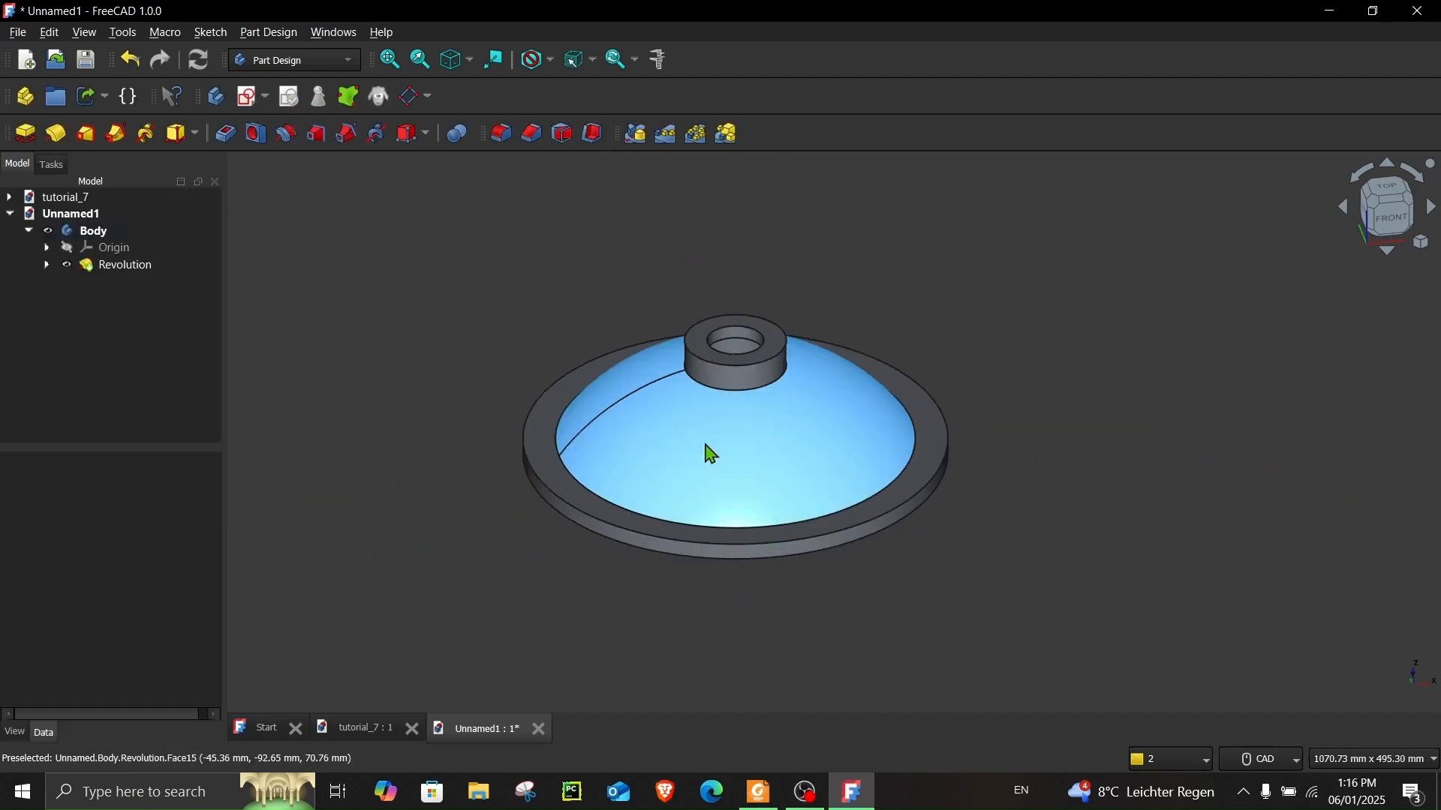
- Switch to Foxit Reader and examine the Step 2 drawing for the mounting lugs' hole sizes, radii and thickness
middle_drag(396, 351, 870, 244)
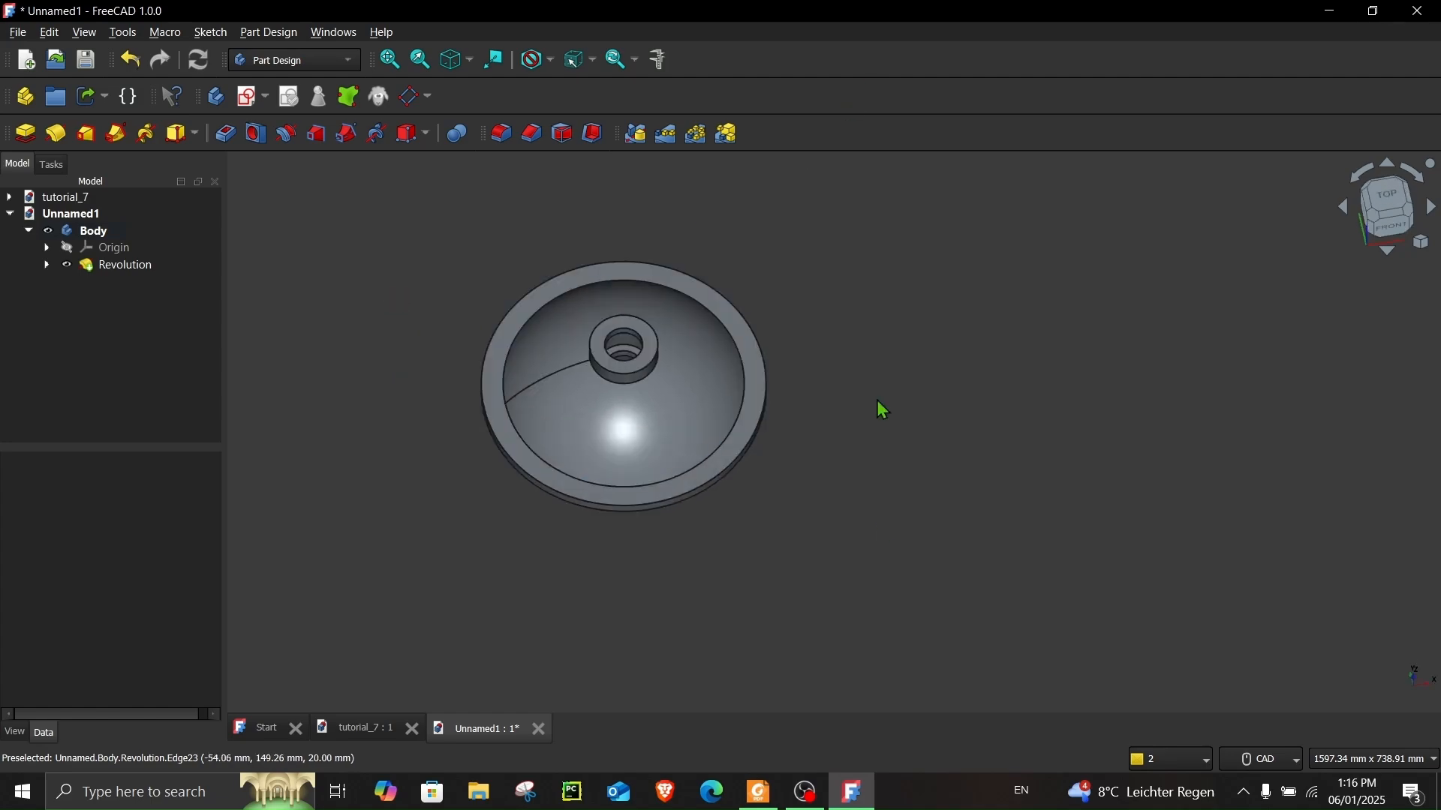
click(757, 792)
click(667, 11)
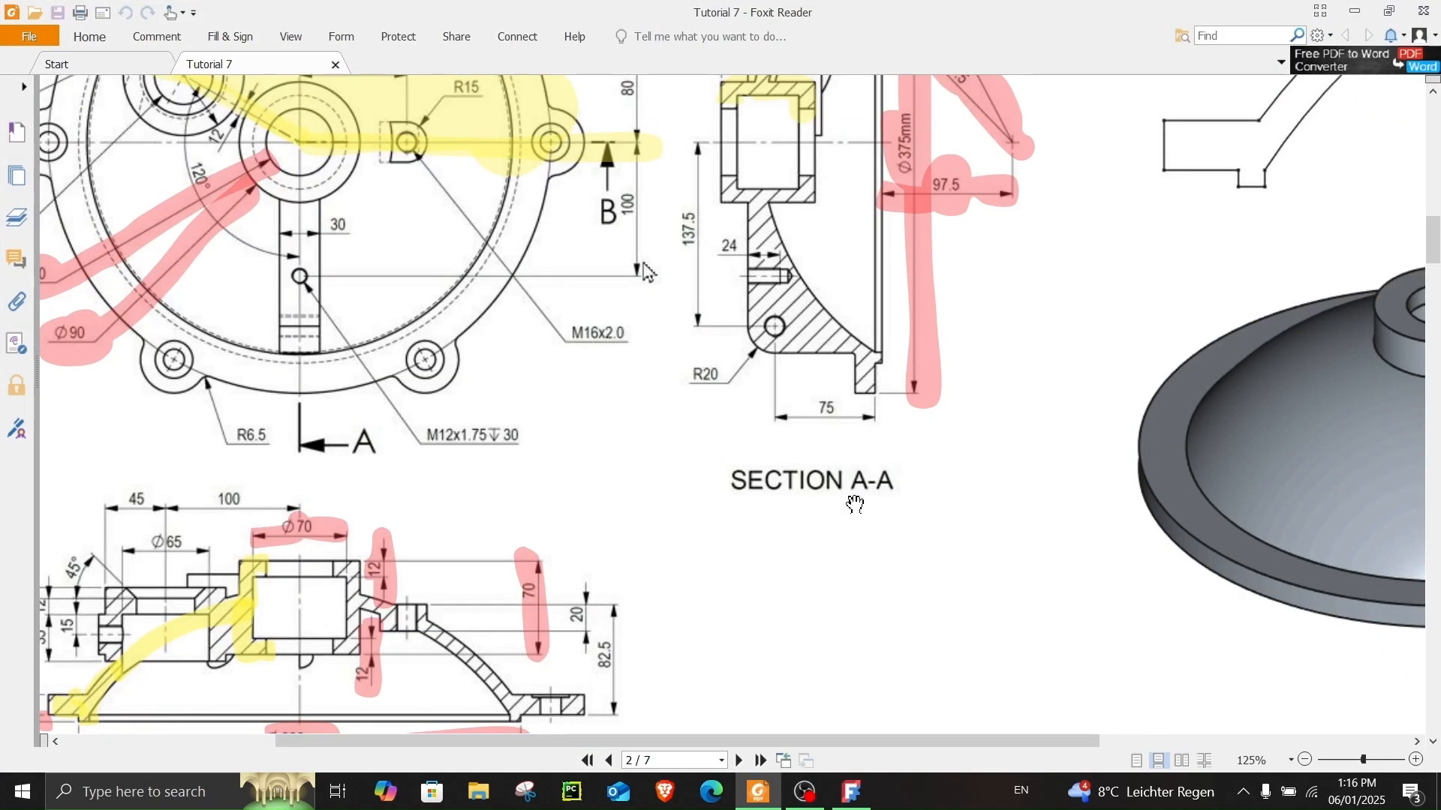
ctrl+scroll(855, 503, down, 3)
scroll(841, 510, down, 5)
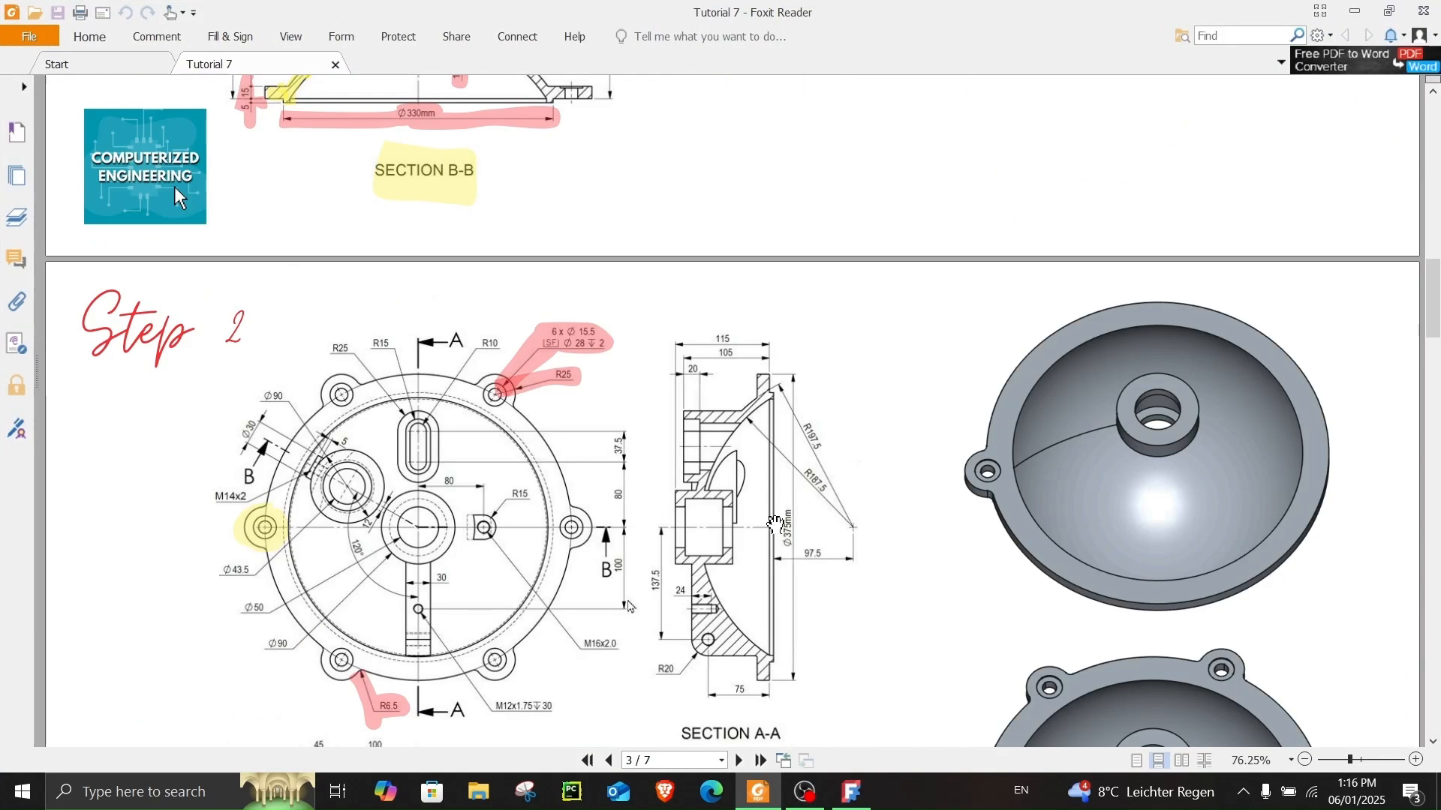
scroll(328, 535, down, 3)
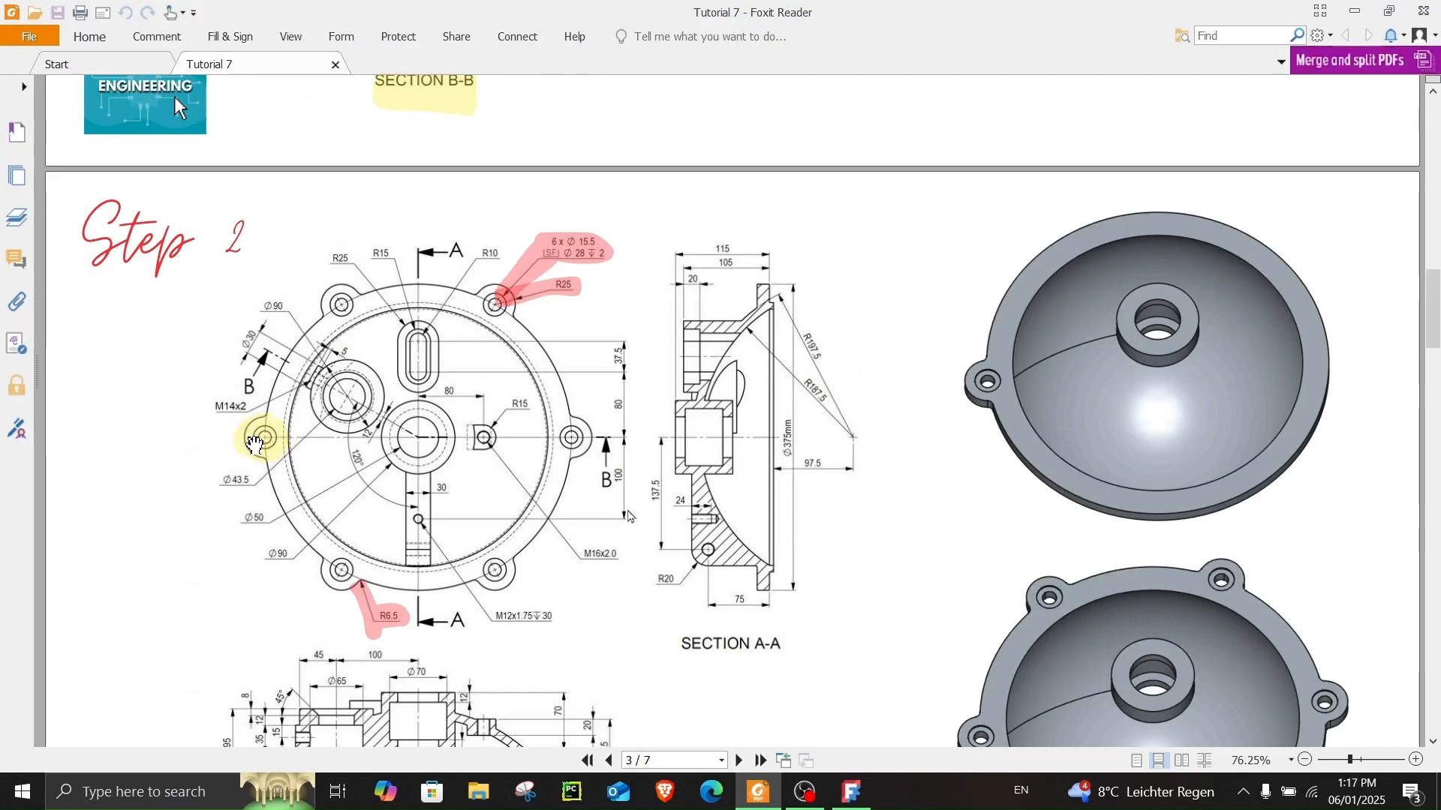
scroll(255, 444, down, 2)
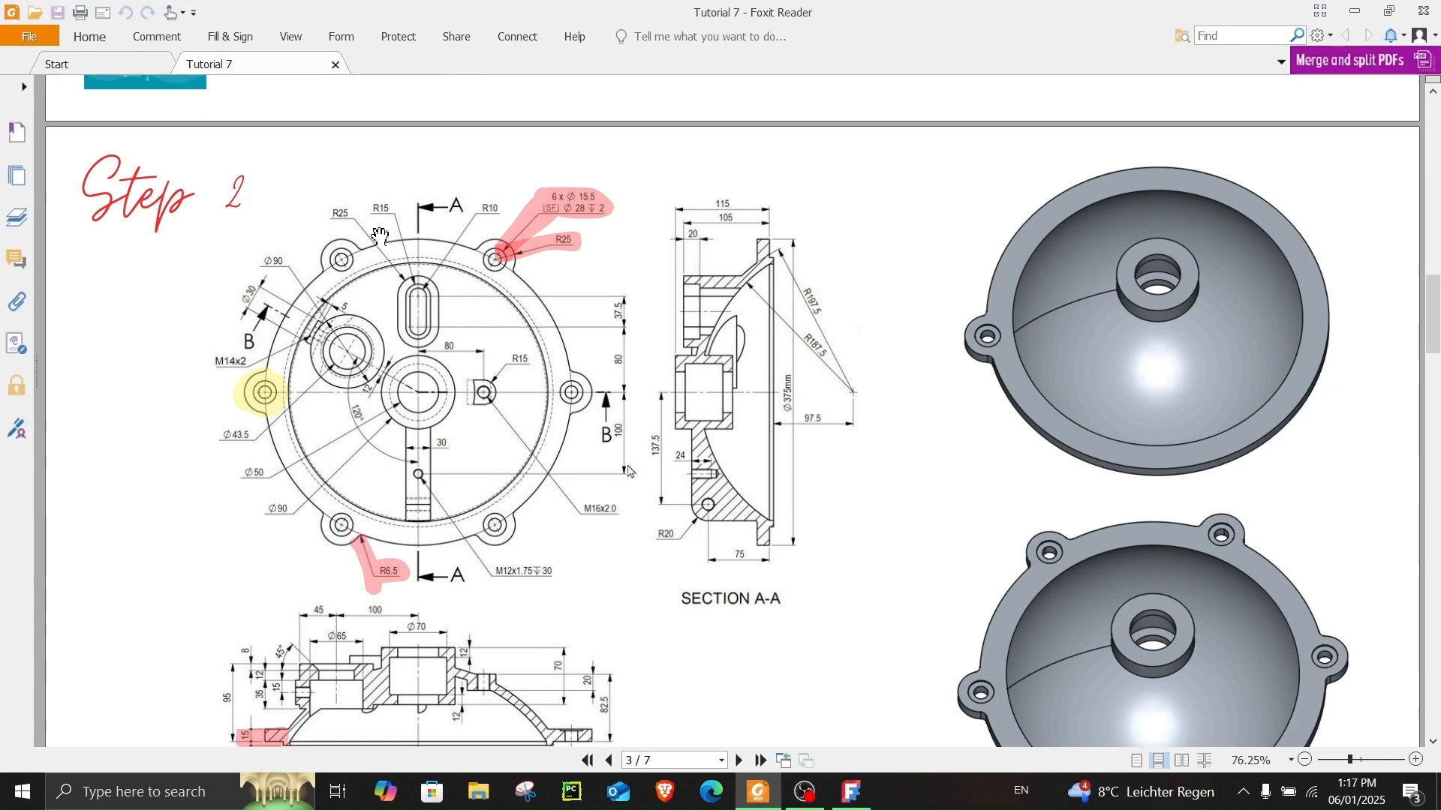
scroll(540, 545, down, 5)
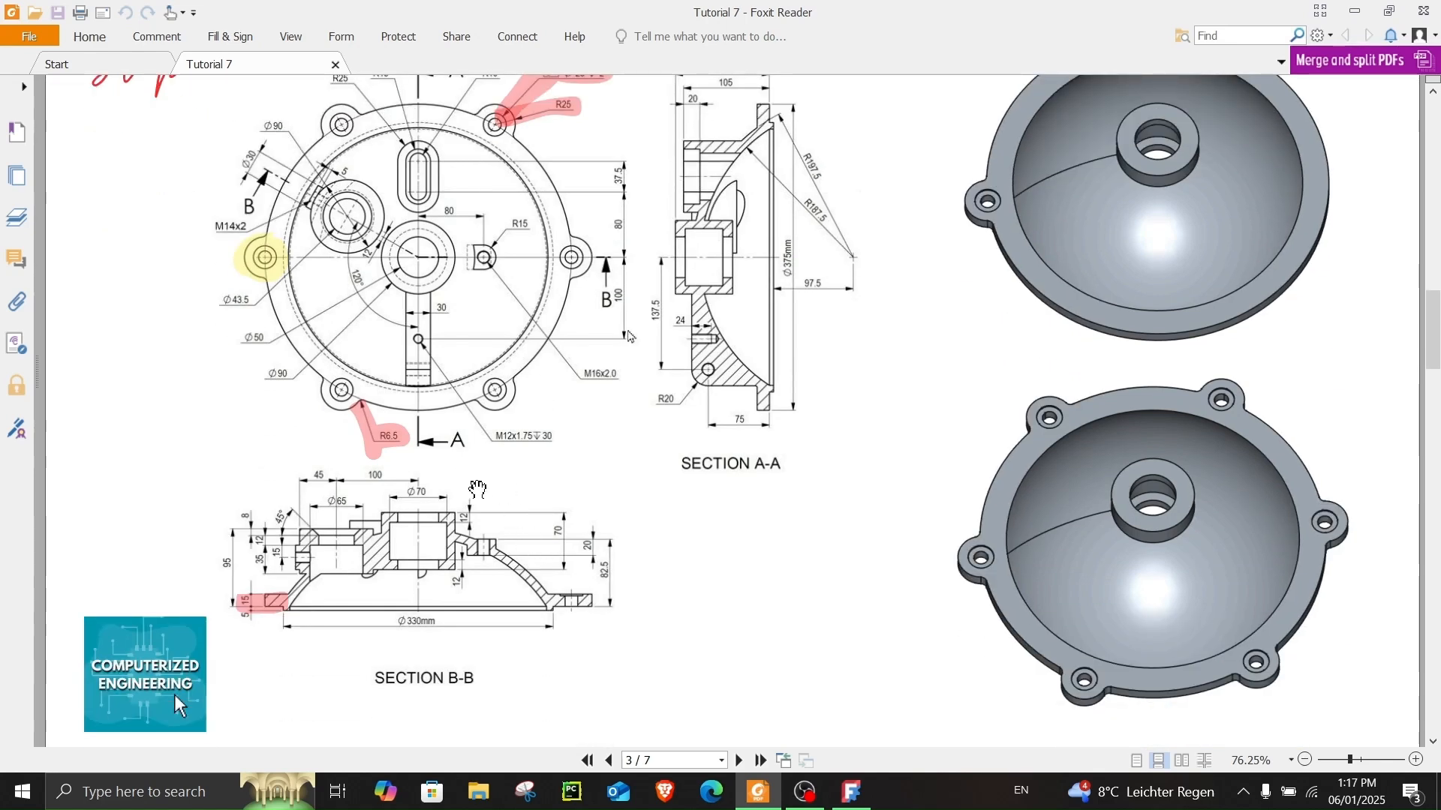
scroll(478, 489, up, 4)
click(1354, 10)
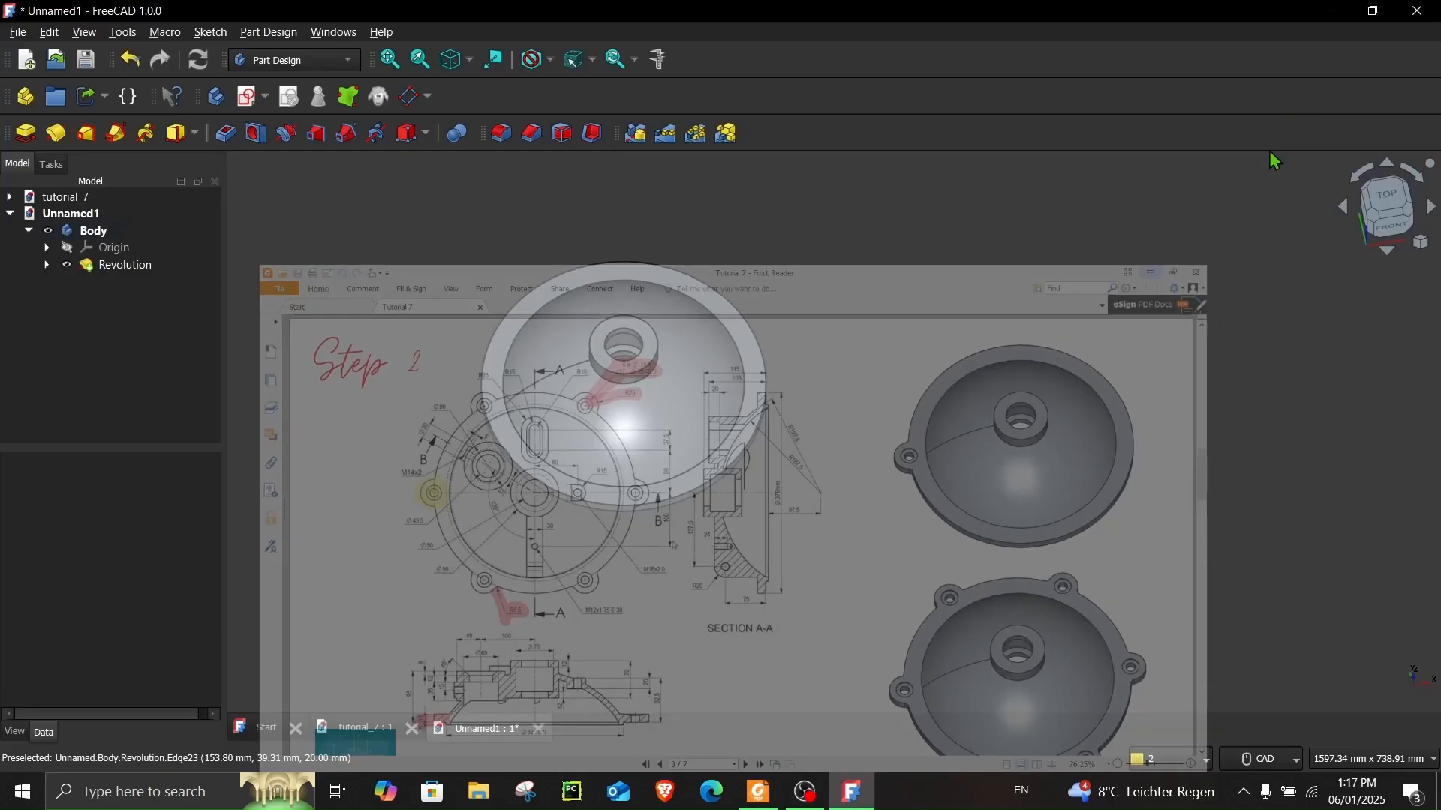
- Create a sketch on the flange's upper ring face and project the flange's outer circular edge as external geometry
scroll(702, 303, up, 4)
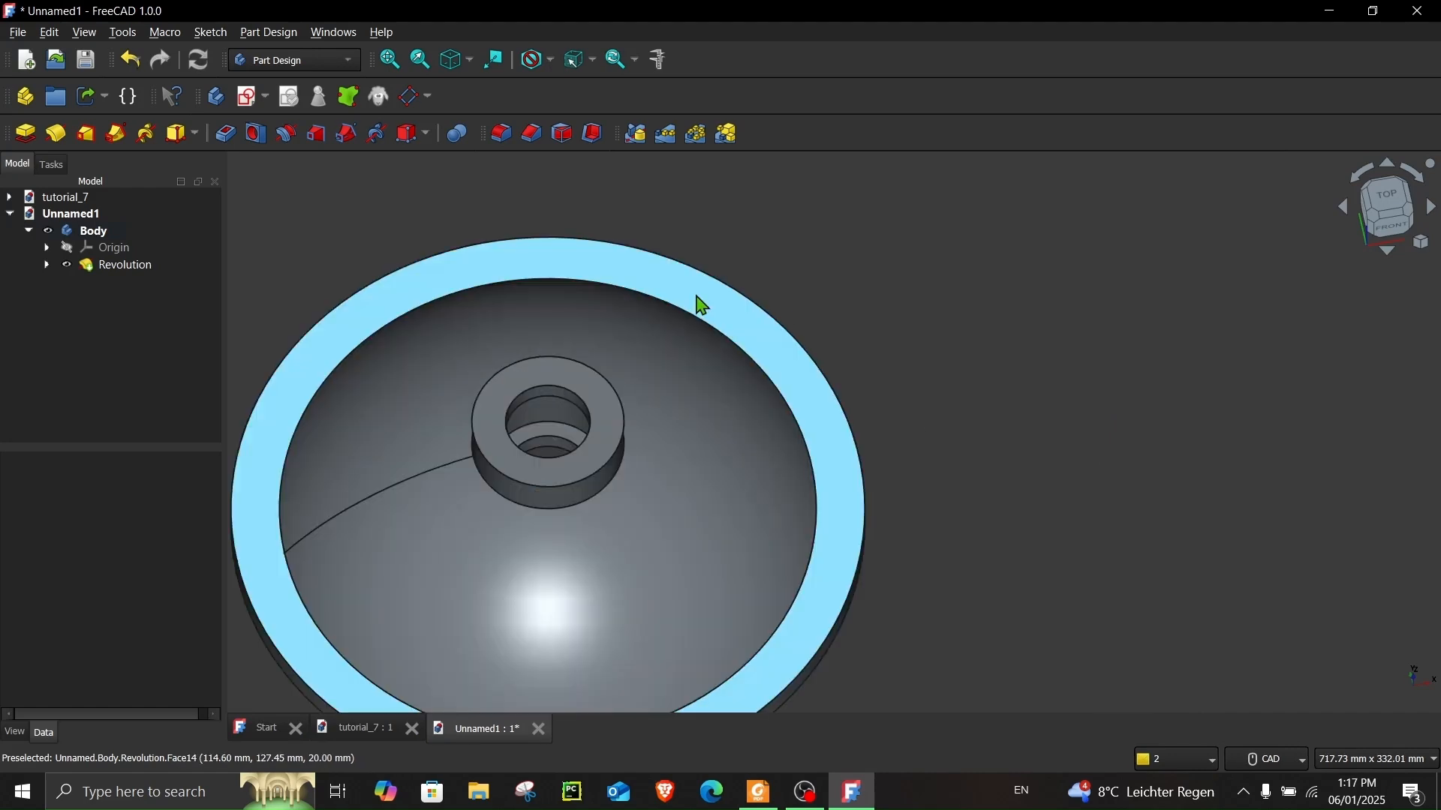
click(702, 304)
click(255, 110)
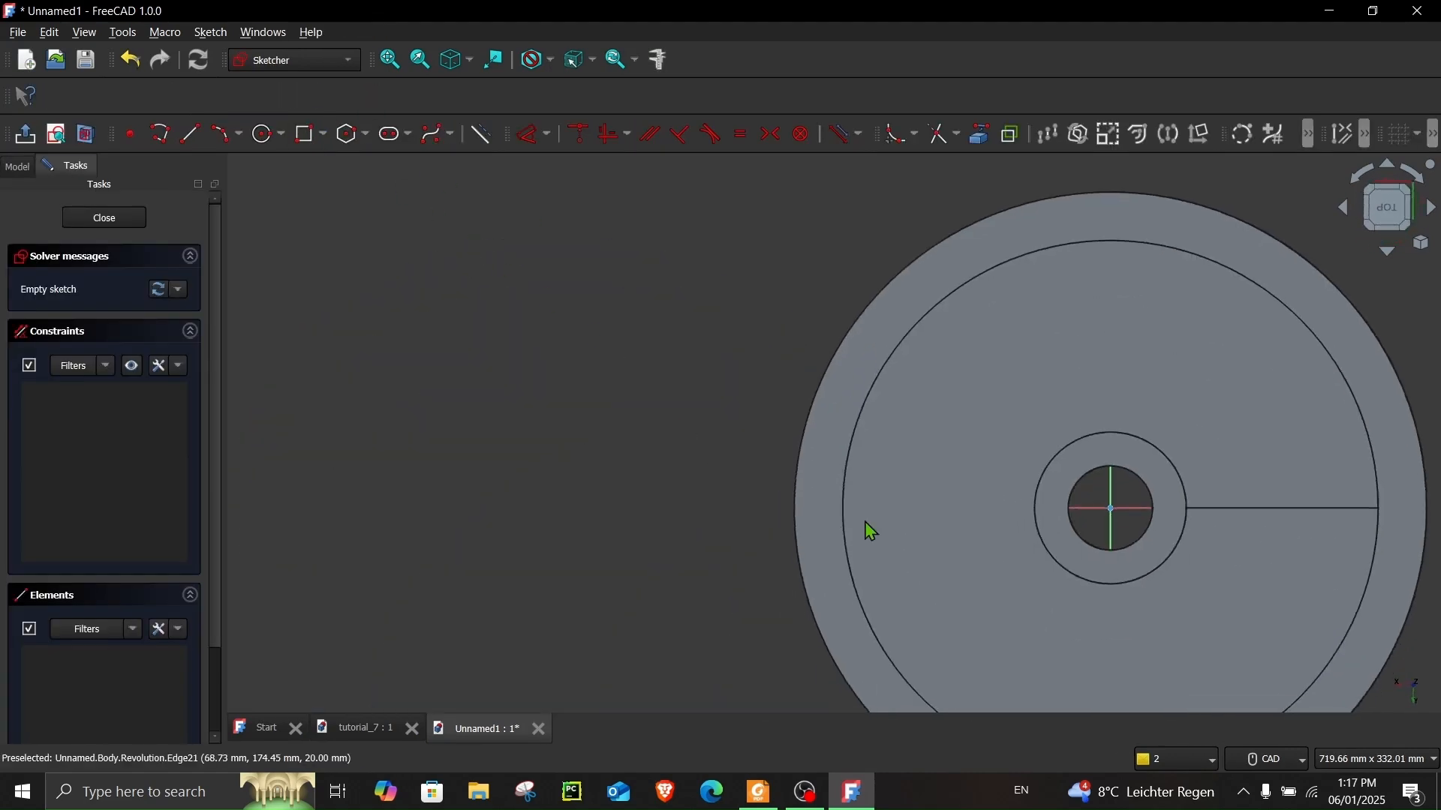
click(980, 133)
click(602, 268)
- Draw a circle centred on the origin that coincides with the flange's projected outer edge
click(267, 133)
click(794, 452)
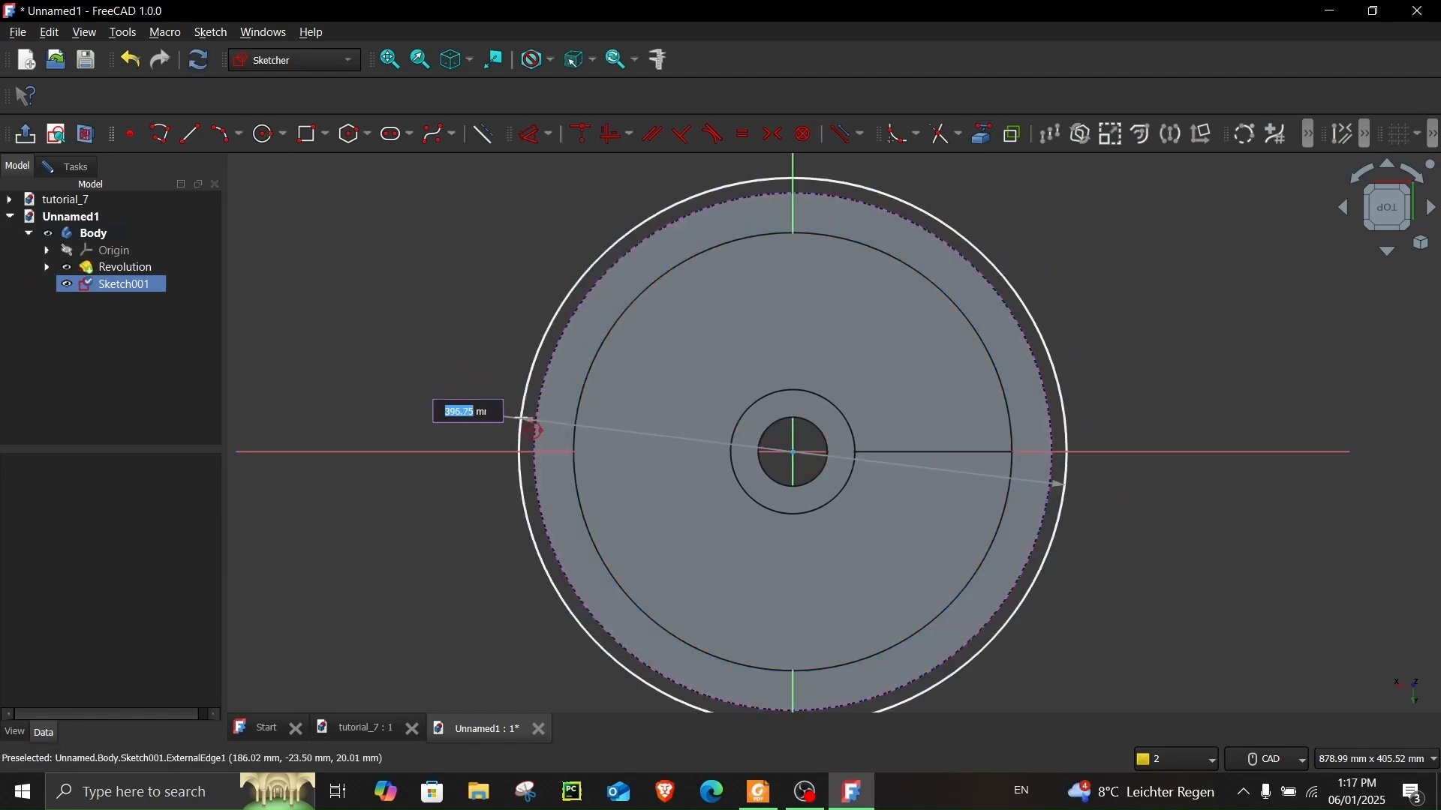
scroll(466, 483, up, 3)
- Draw a three-point arc bulging outward across the horizontal axis, with both ends on the flange's outer circle
click(283, 133)
click(229, 139)
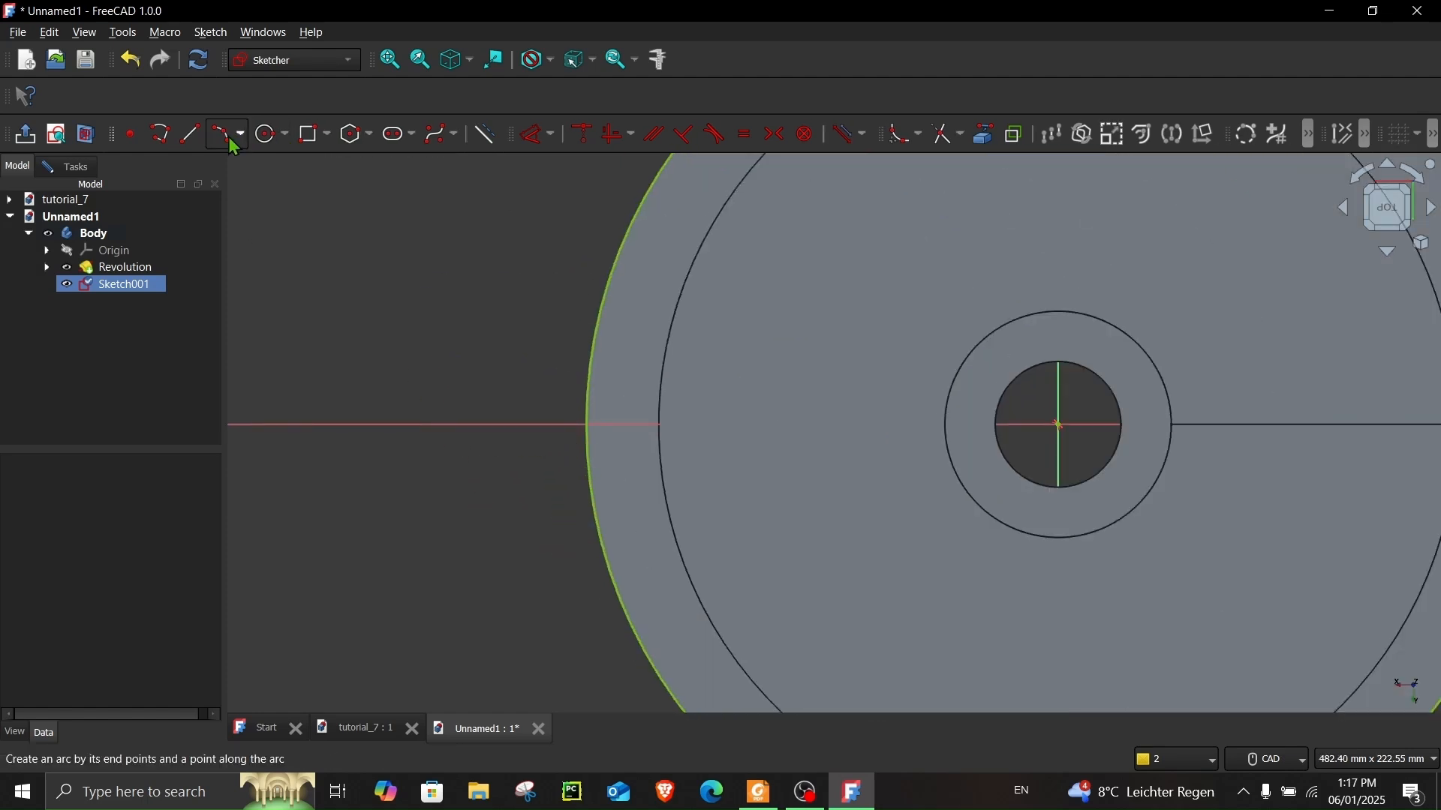
click(242, 132)
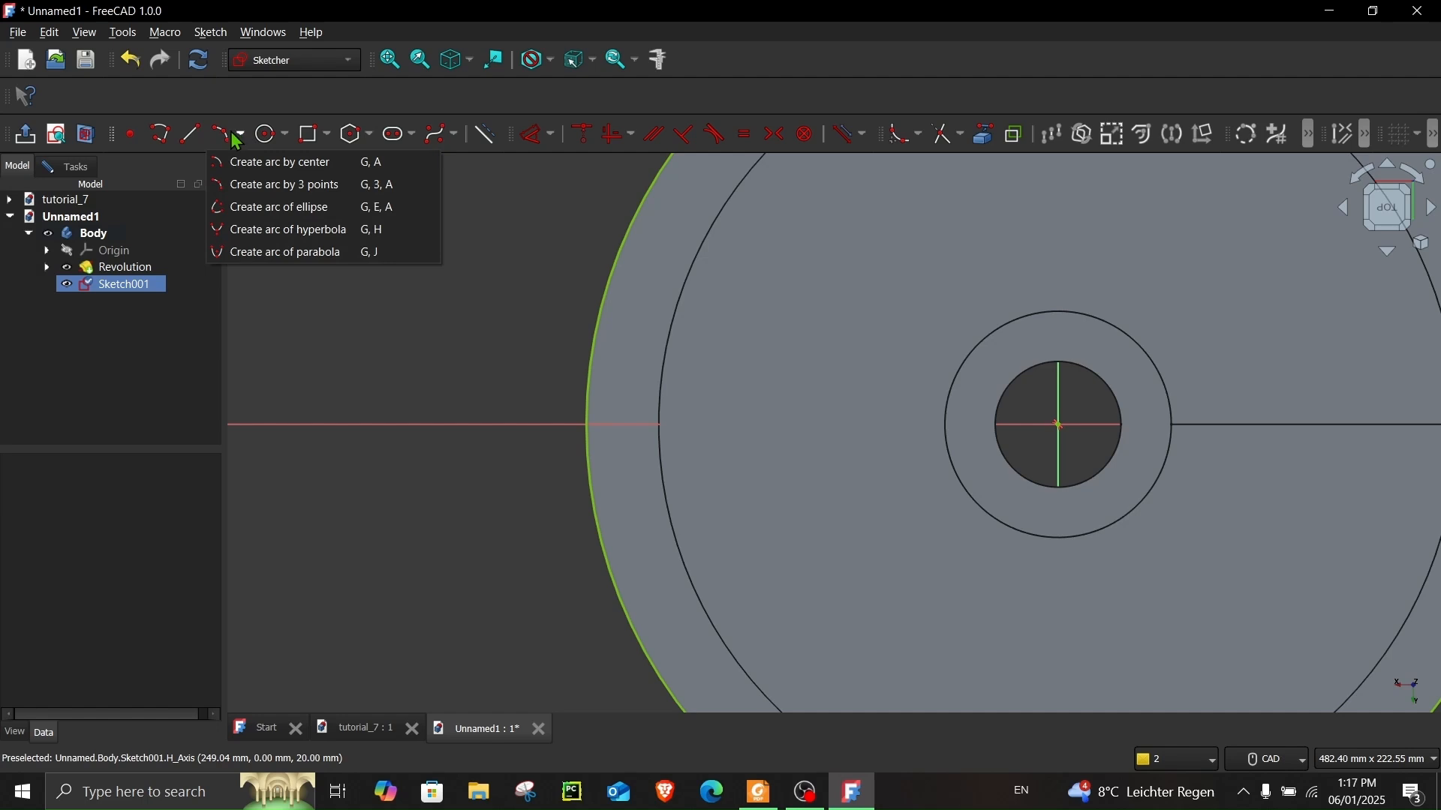
click(255, 185)
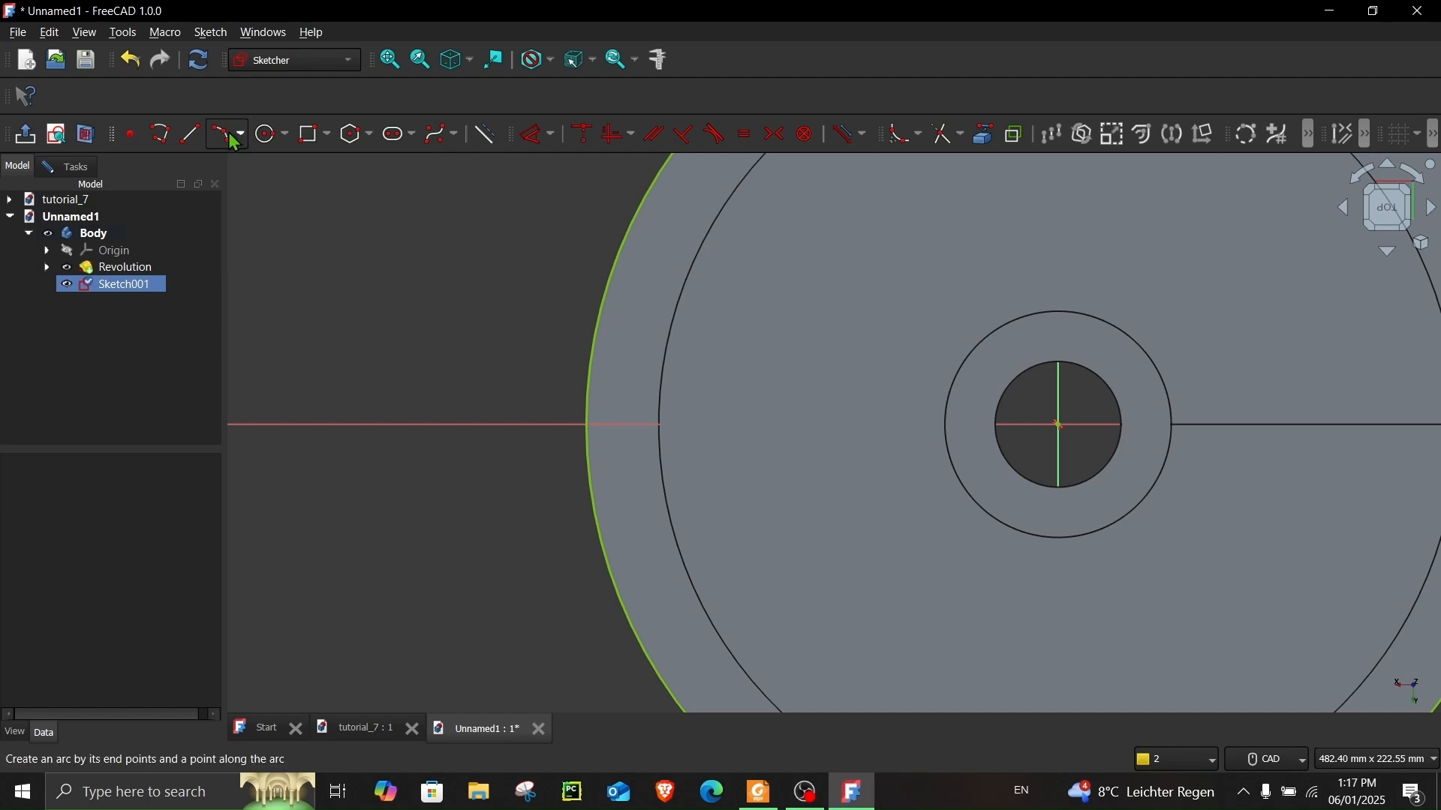
click(589, 358)
click(600, 538)
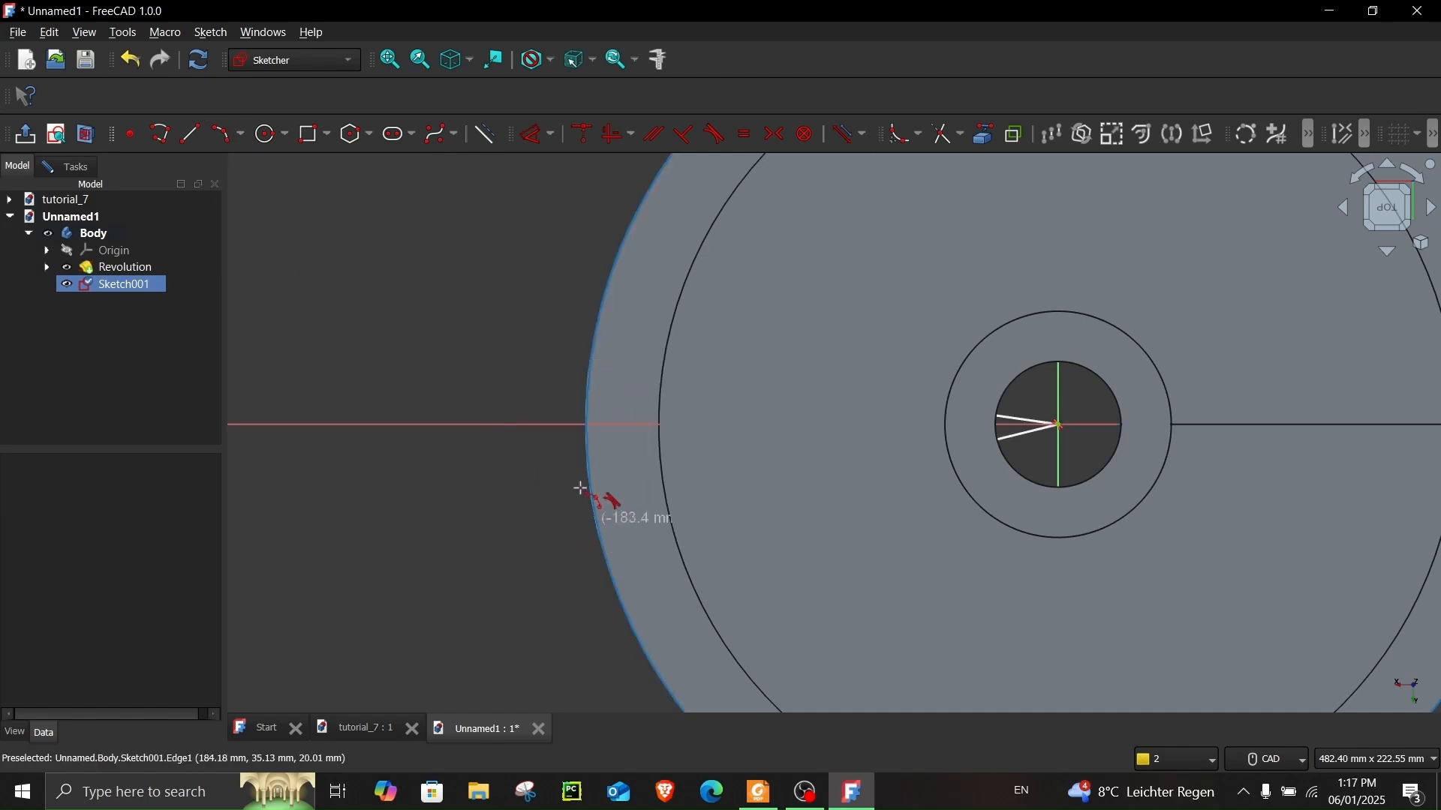
click(490, 409)
scroll(480, 420, up, 3)
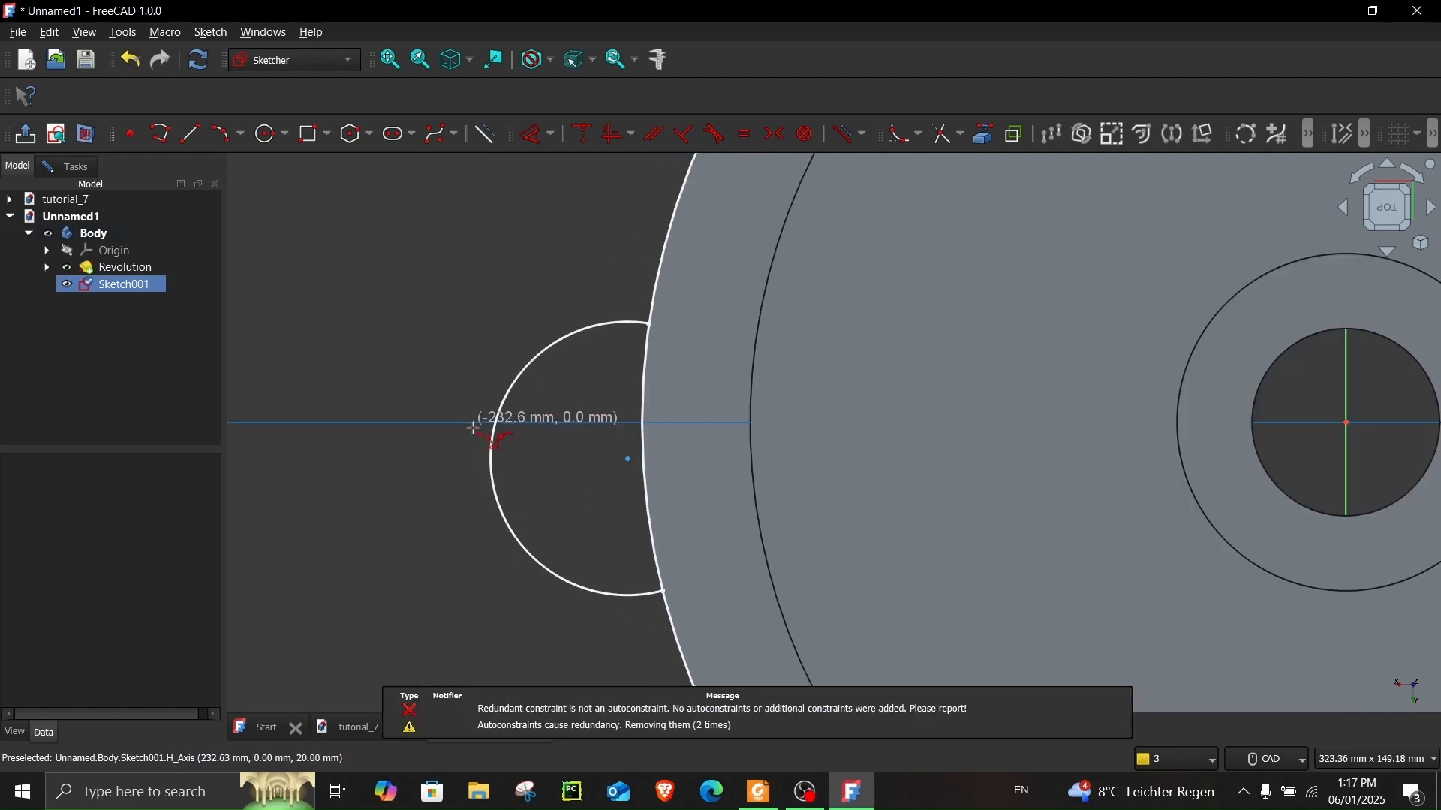
- Constrain the lug arc's centre point onto the horizontal axis and onto the circle along the flange's edge
click(627, 459)
click(587, 422)
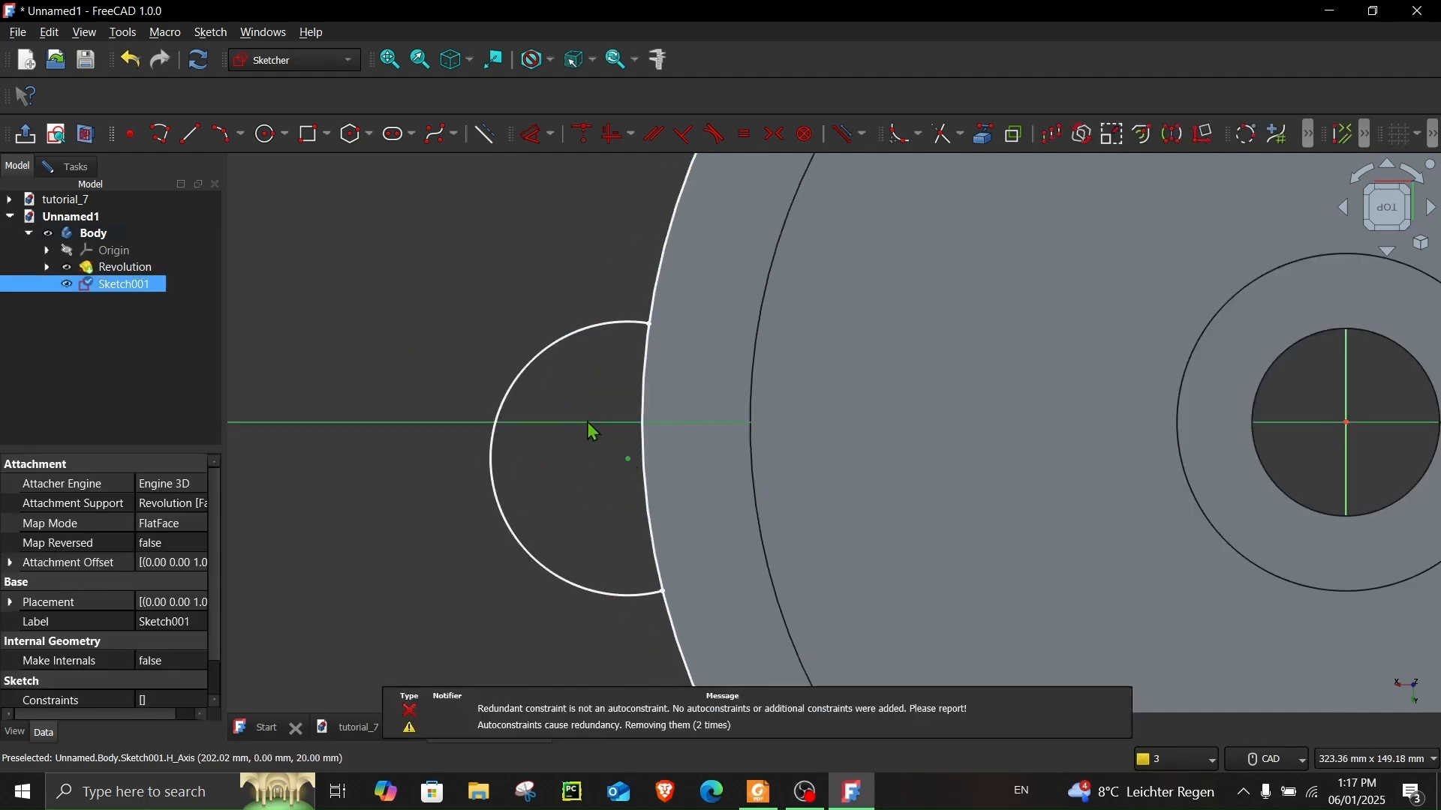
click(586, 142)
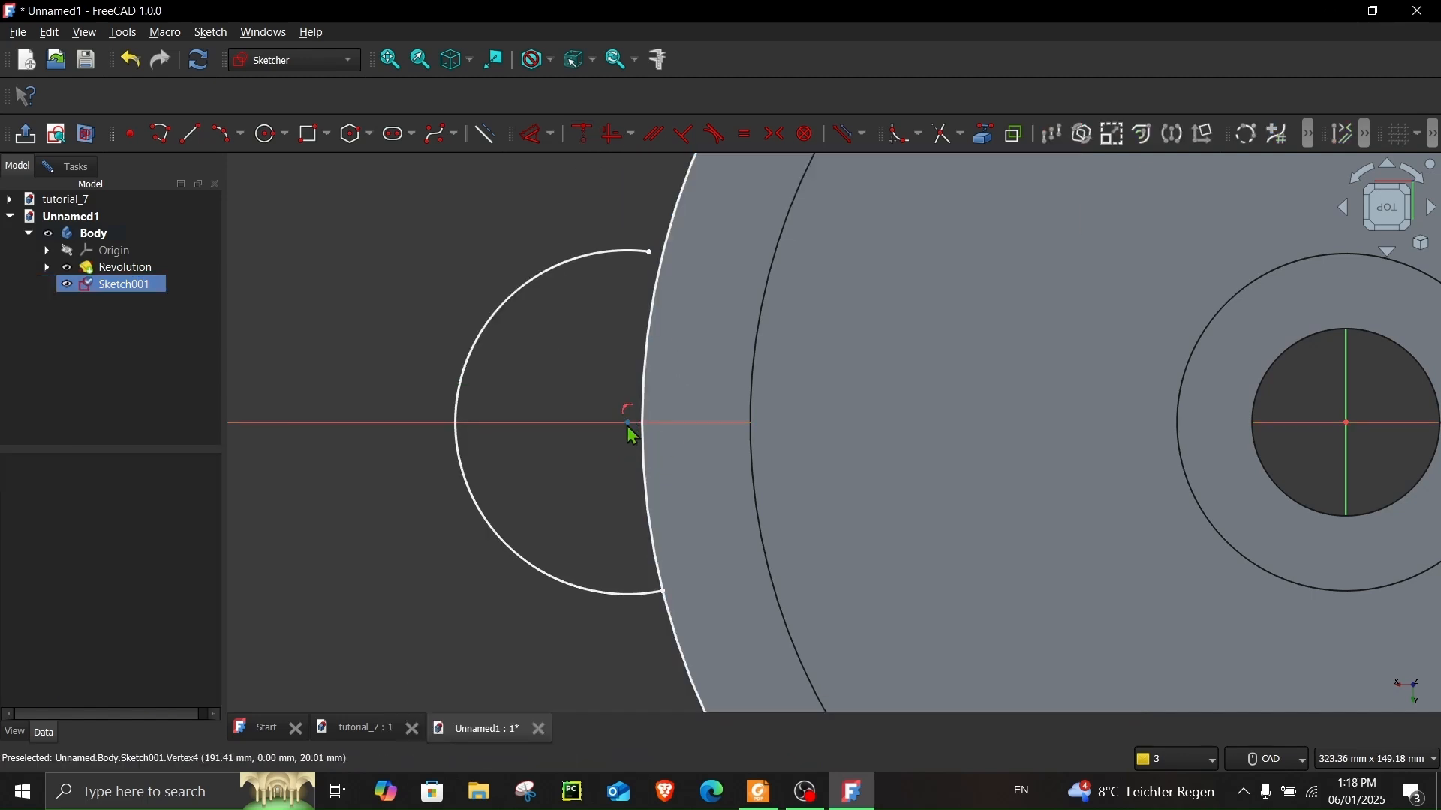
click(630, 429)
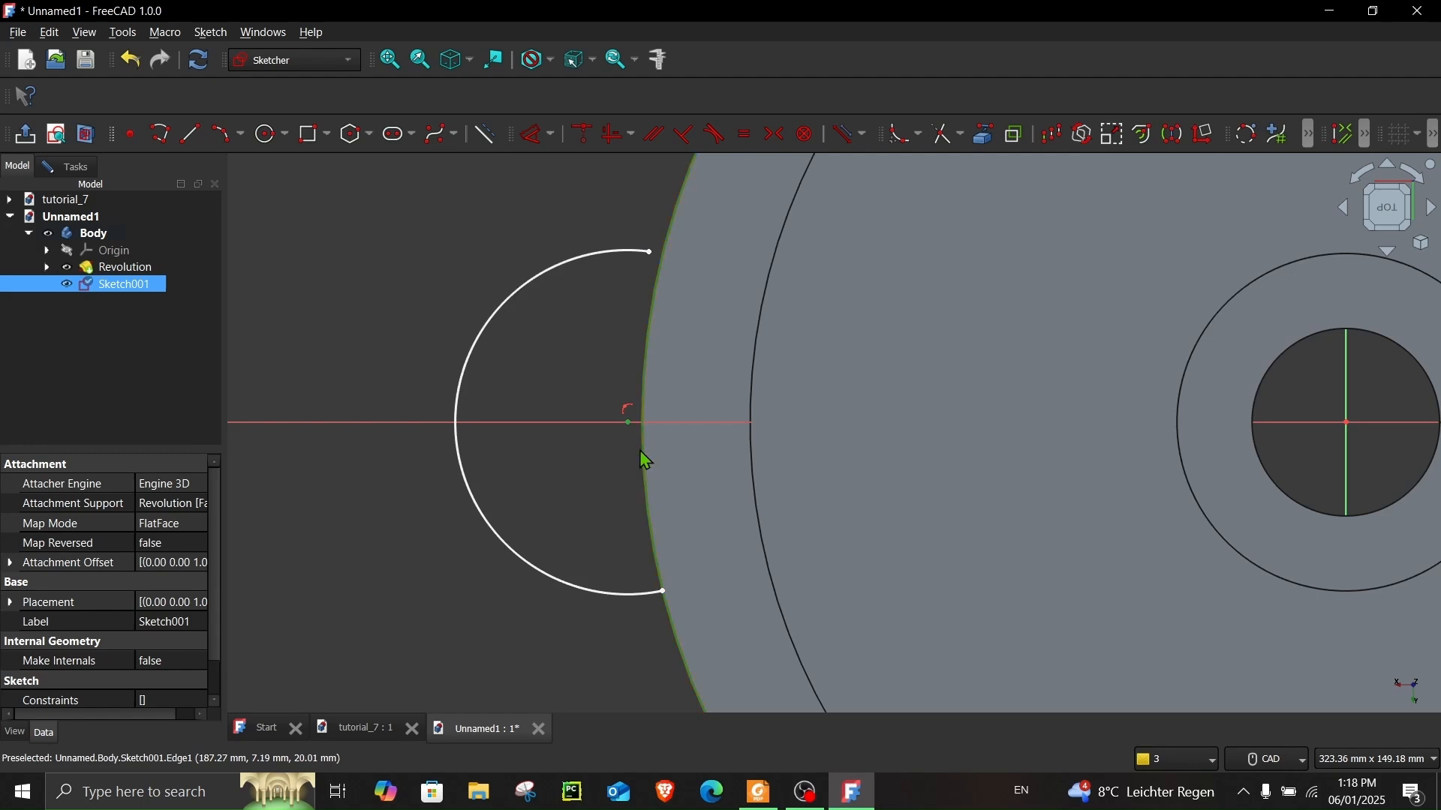
click(645, 461)
key(c)
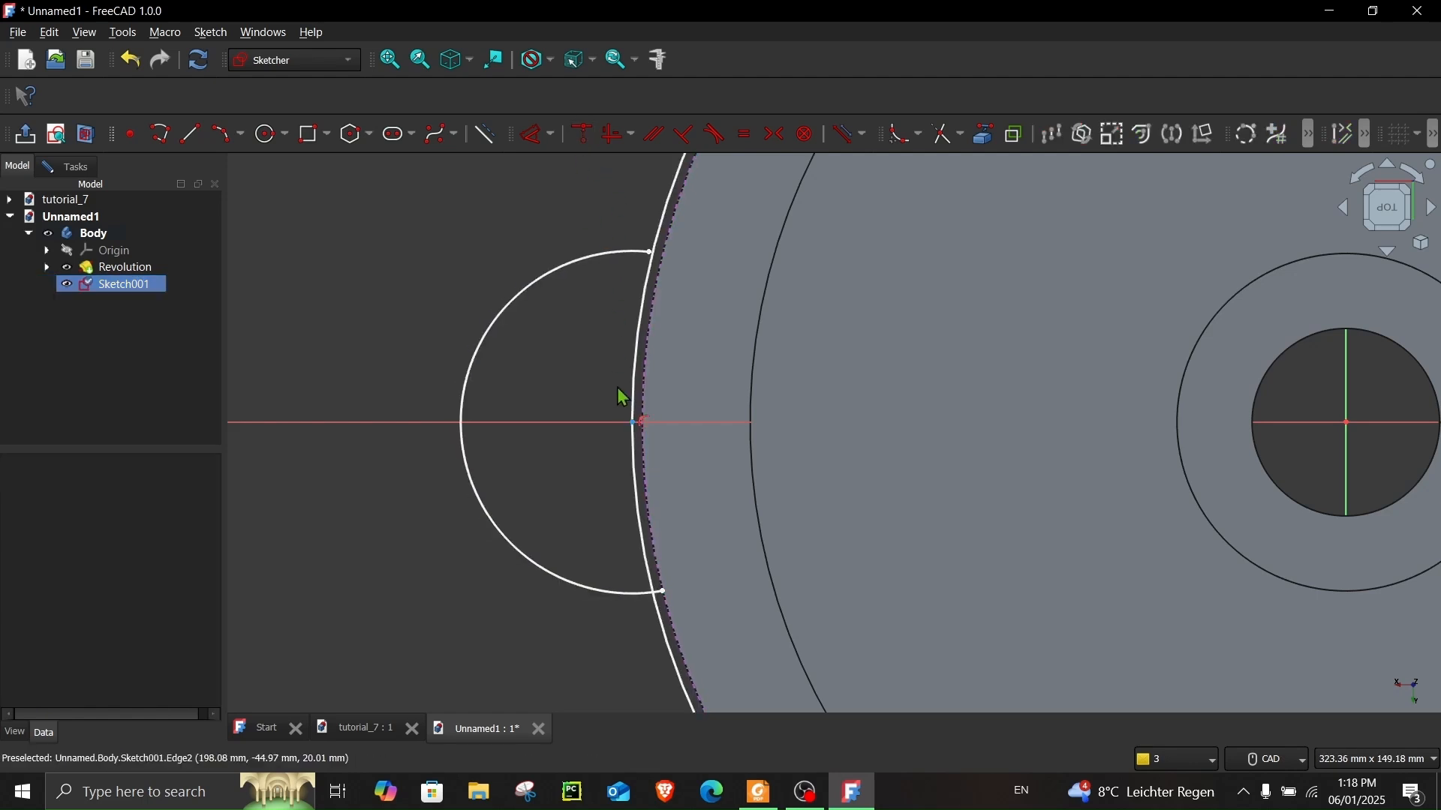
- Make the sketched circle equal in size to the flange's projected outer edge
scroll(402, 290, down, 4)
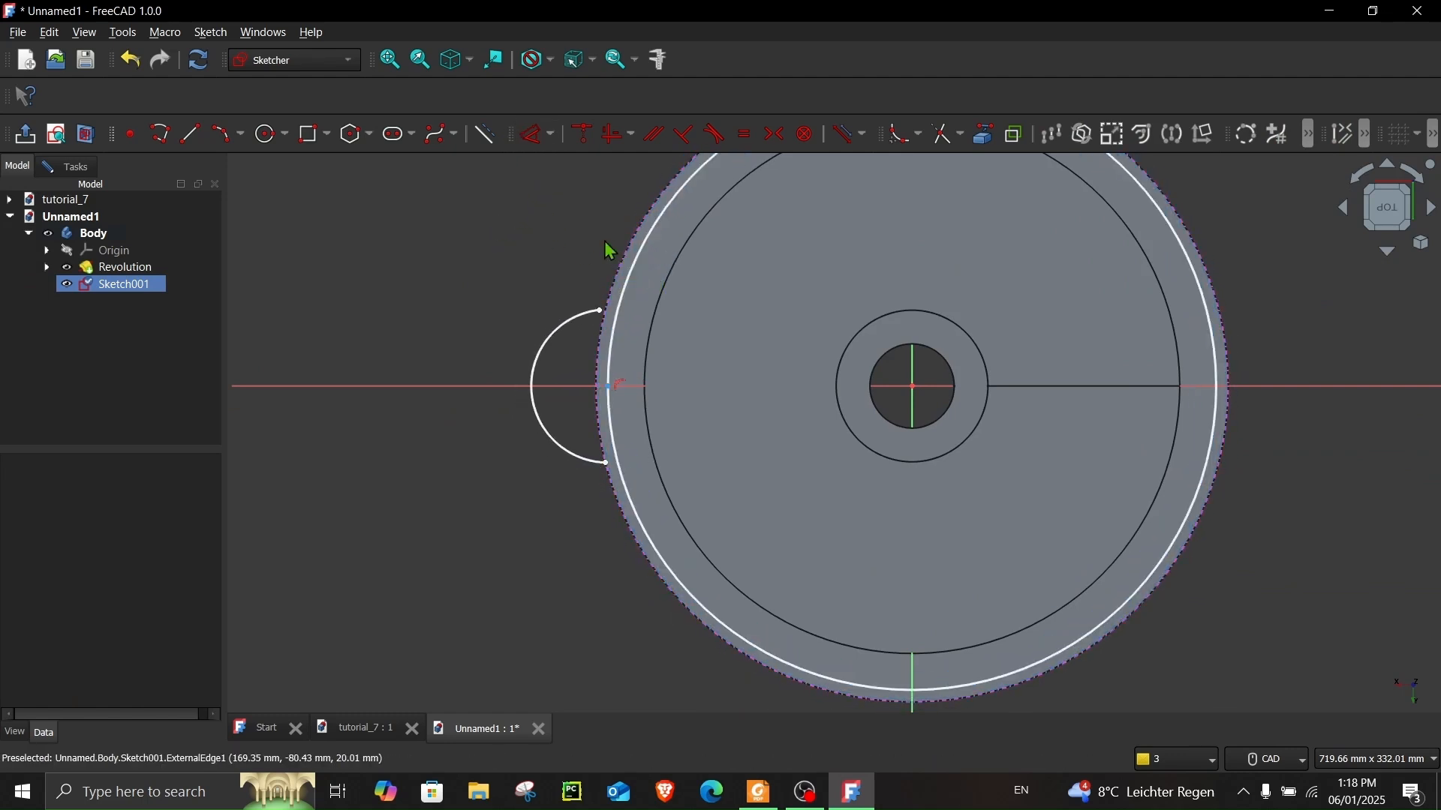
scroll(638, 269, up, 4)
click(647, 276)
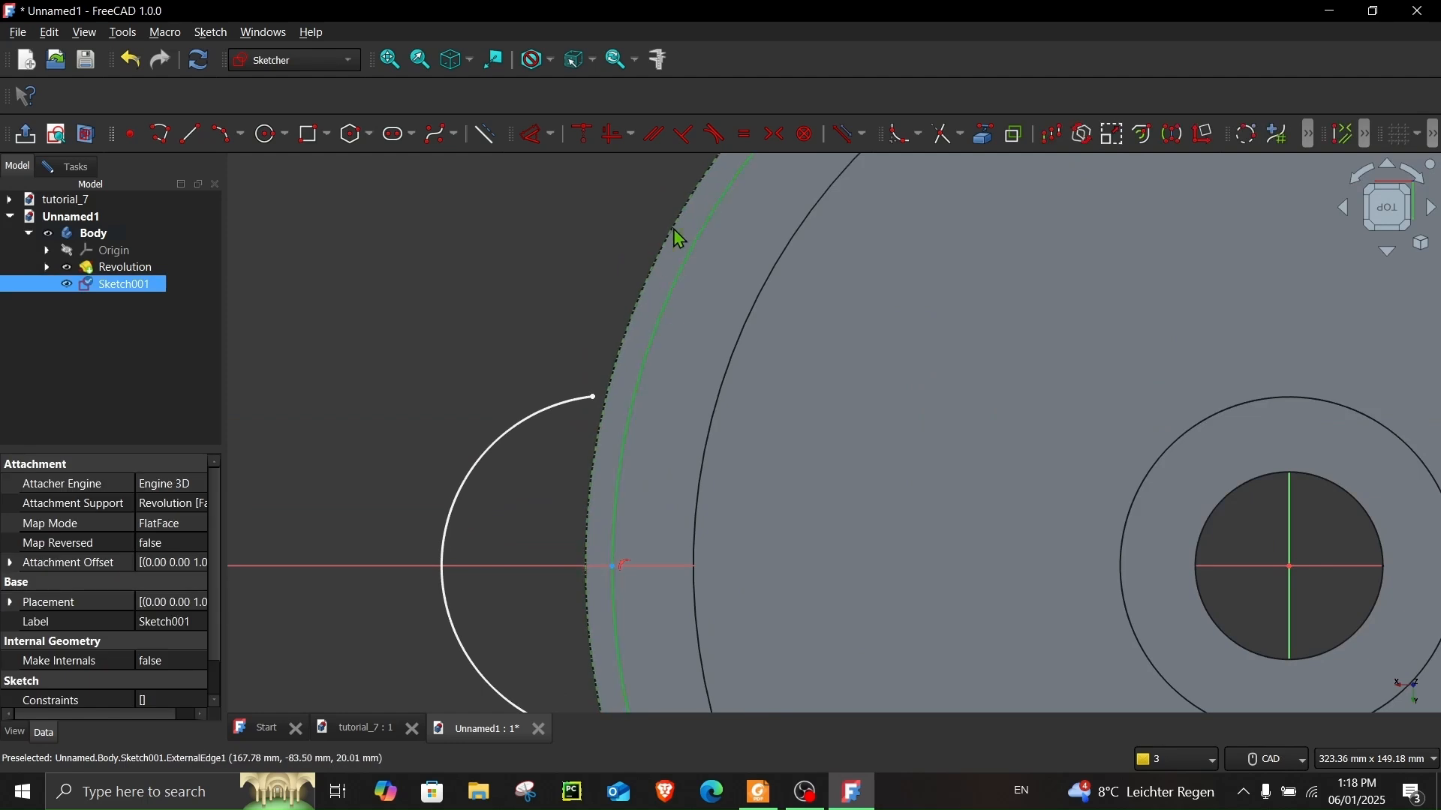
click(748, 136)
scroll(474, 317, down, 3)
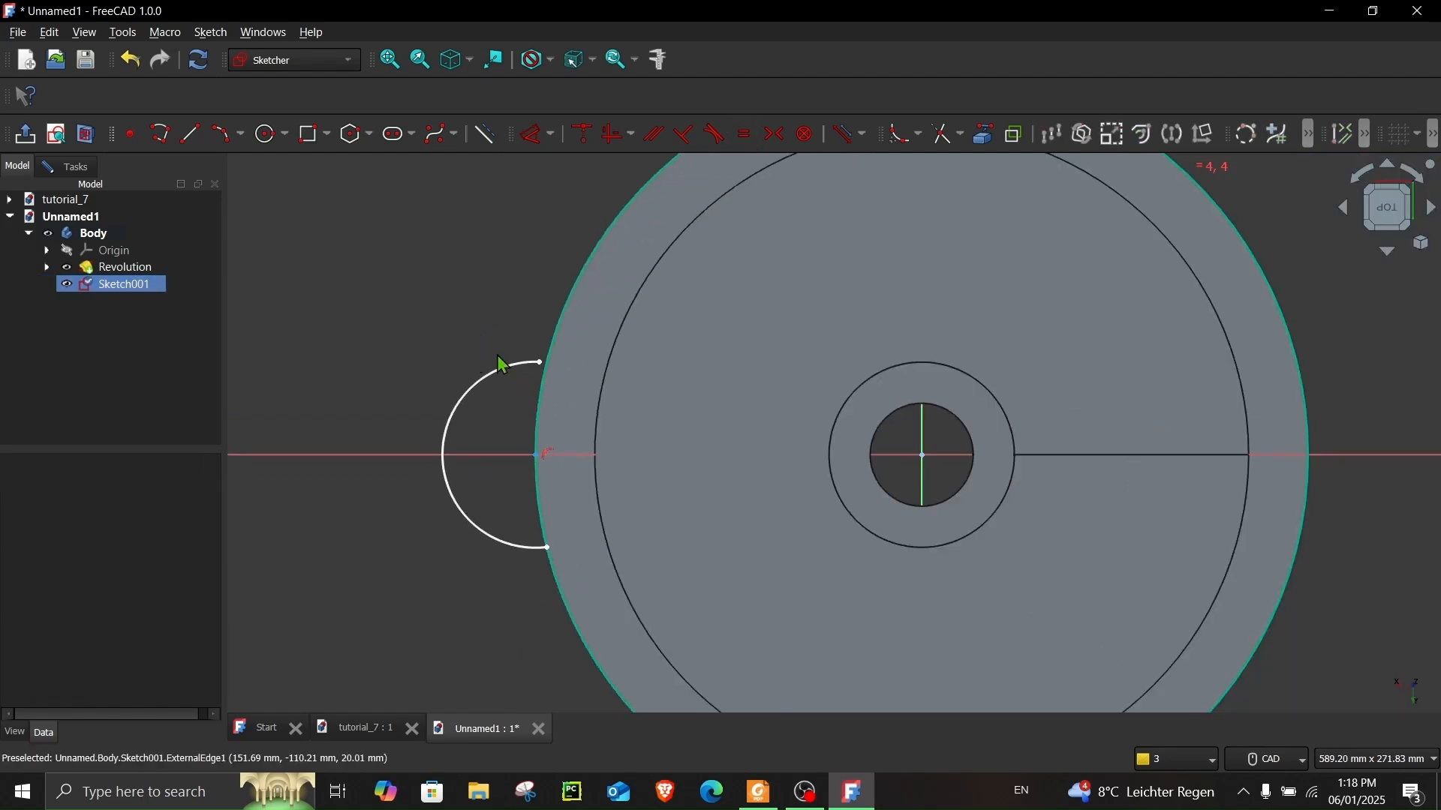
- Constrain the upper and lower ends of the lug arc onto the flange's outer circle
scroll(546, 371, up, 3)
mouse_move(529, 375)
mouse_down()
mouse_move(542, 370)
mouse_move(521, 356)
mouse_up()
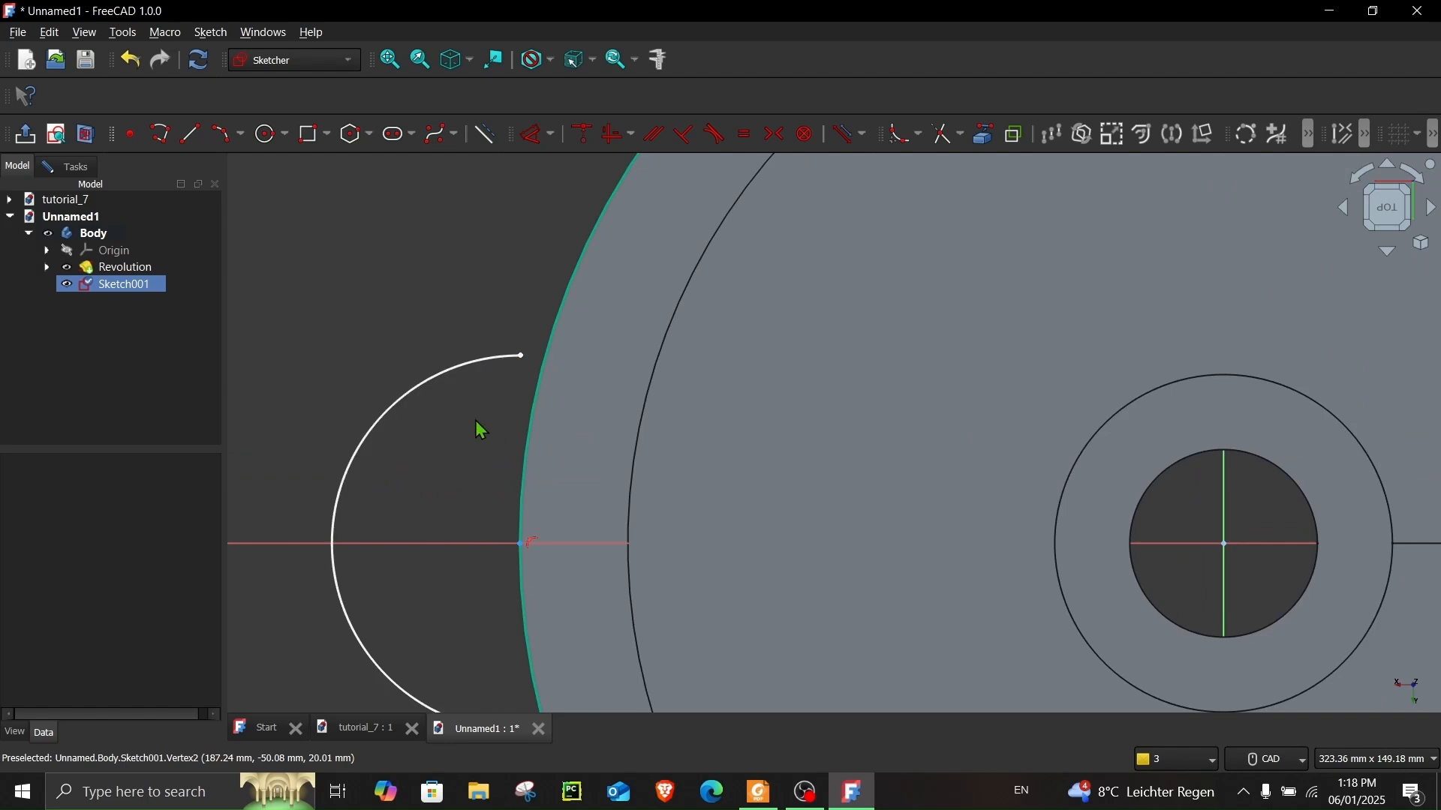
middle_drag(464, 525, 499, 450)
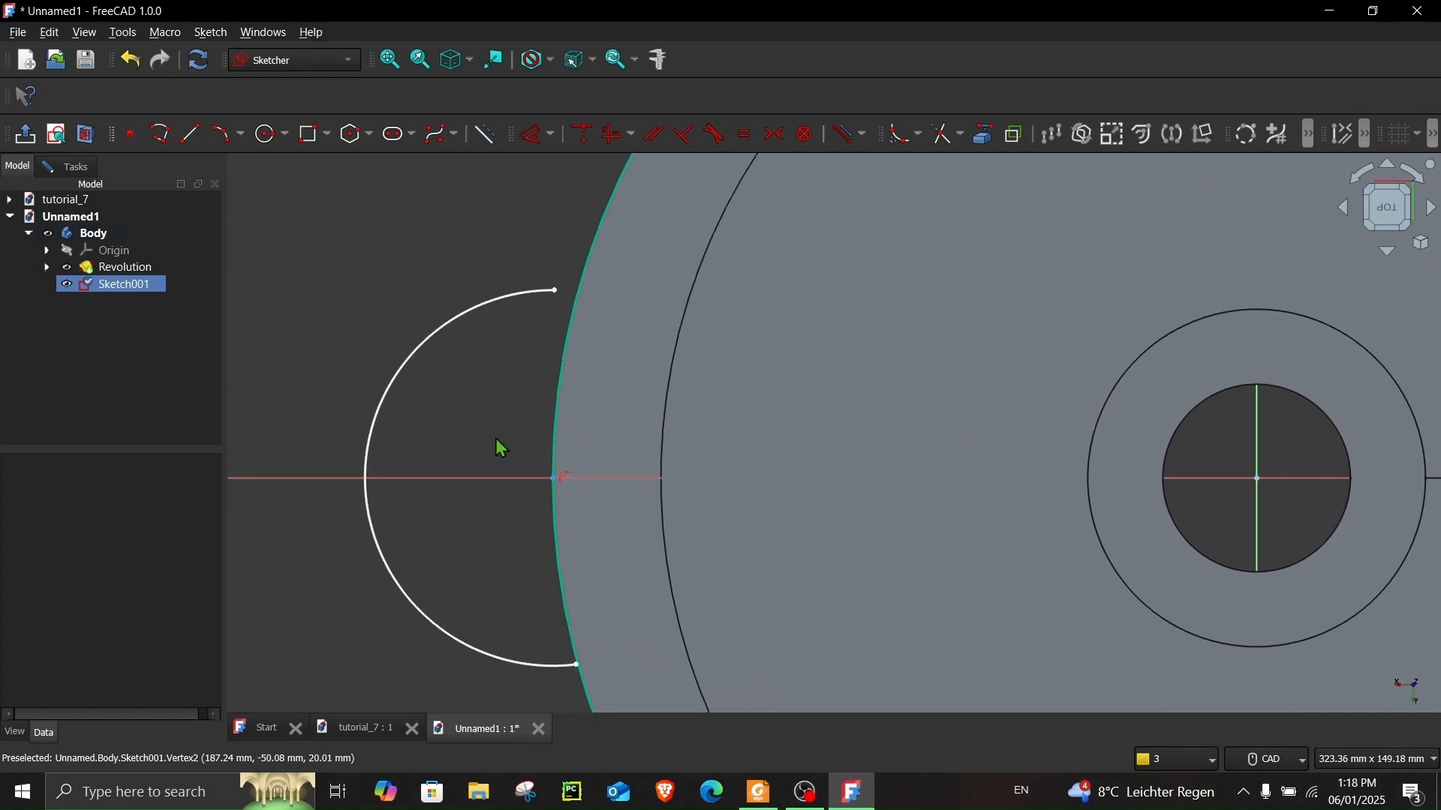
click(576, 294)
click(607, 259)
click(582, 133)
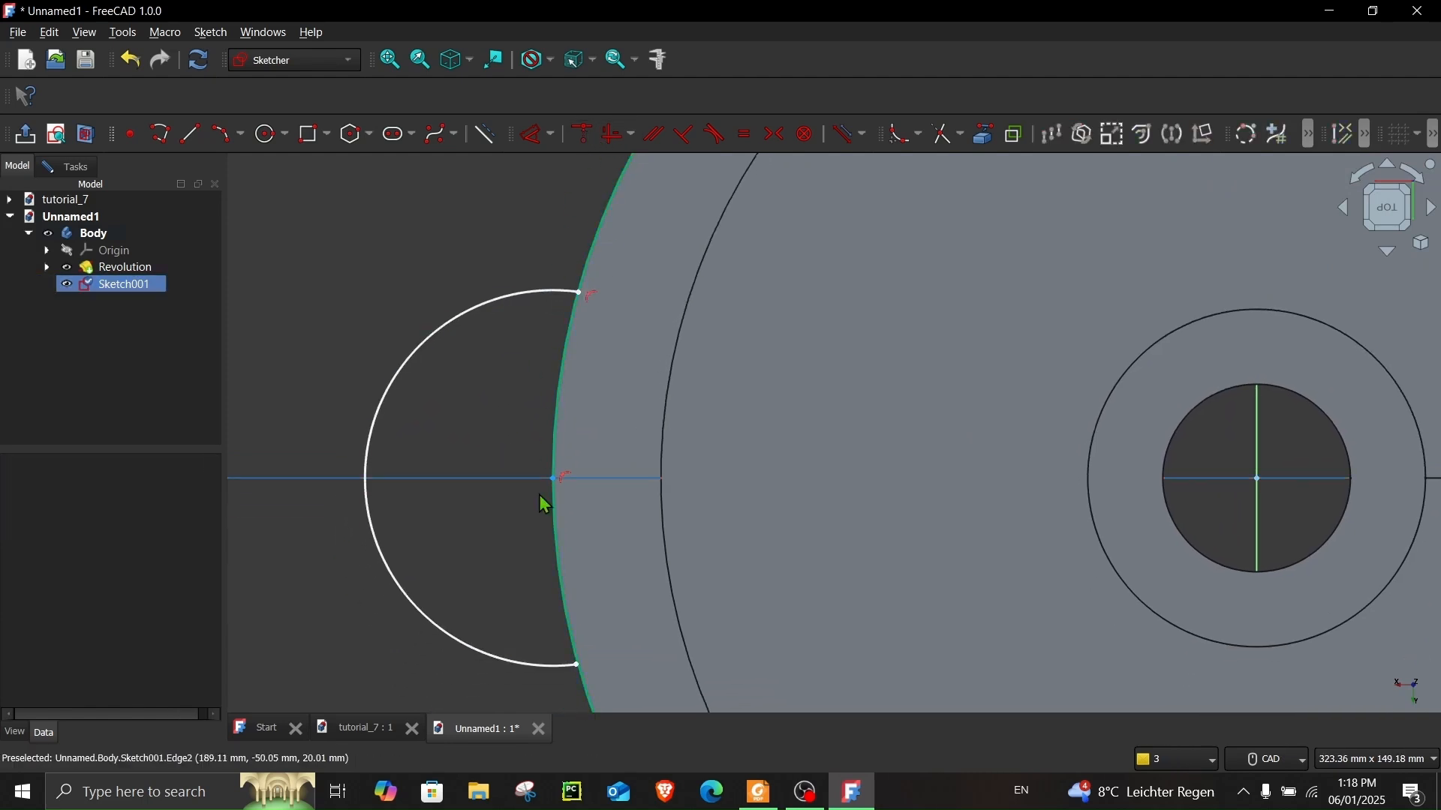
drag(578, 666, 554, 673)
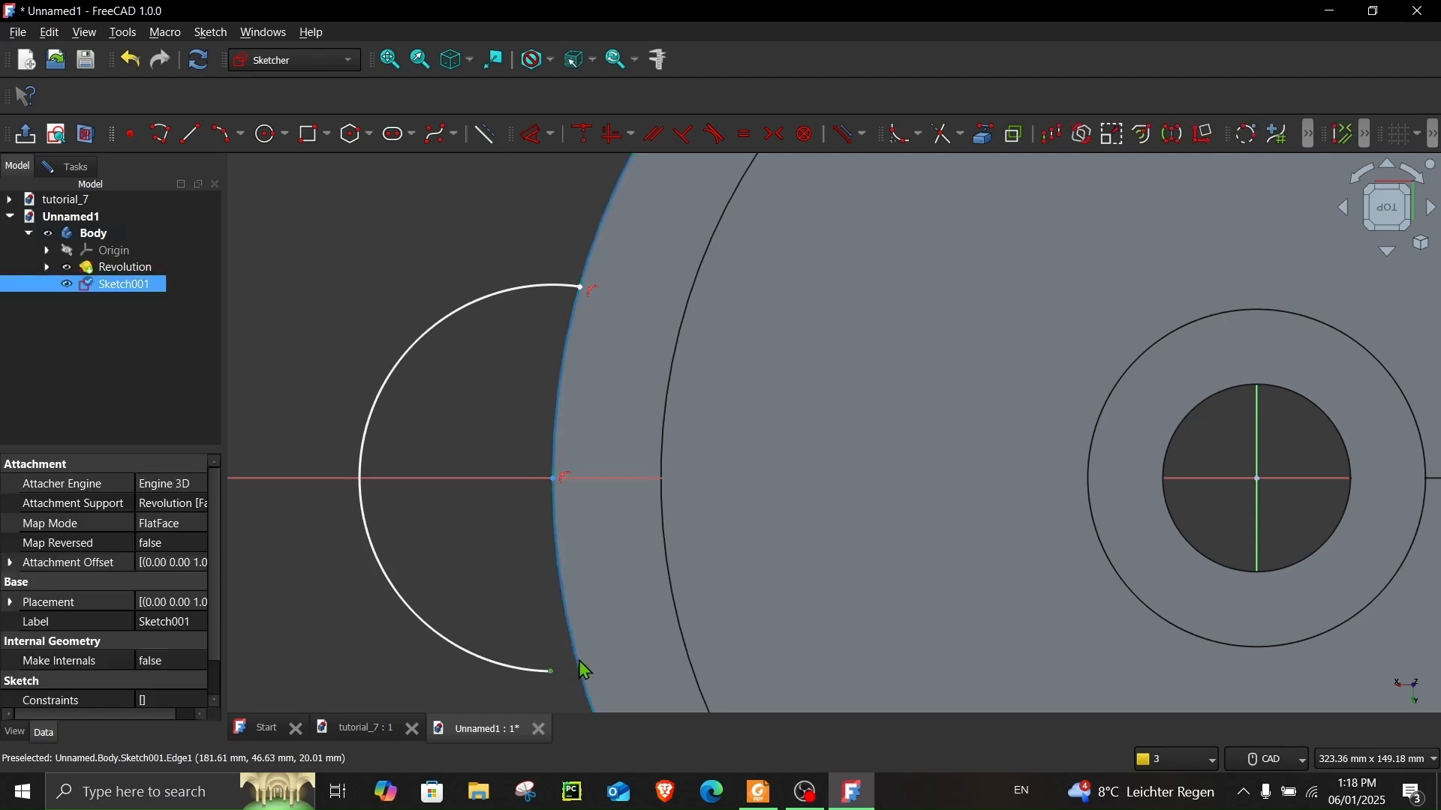
click(578, 673)
click(582, 133)
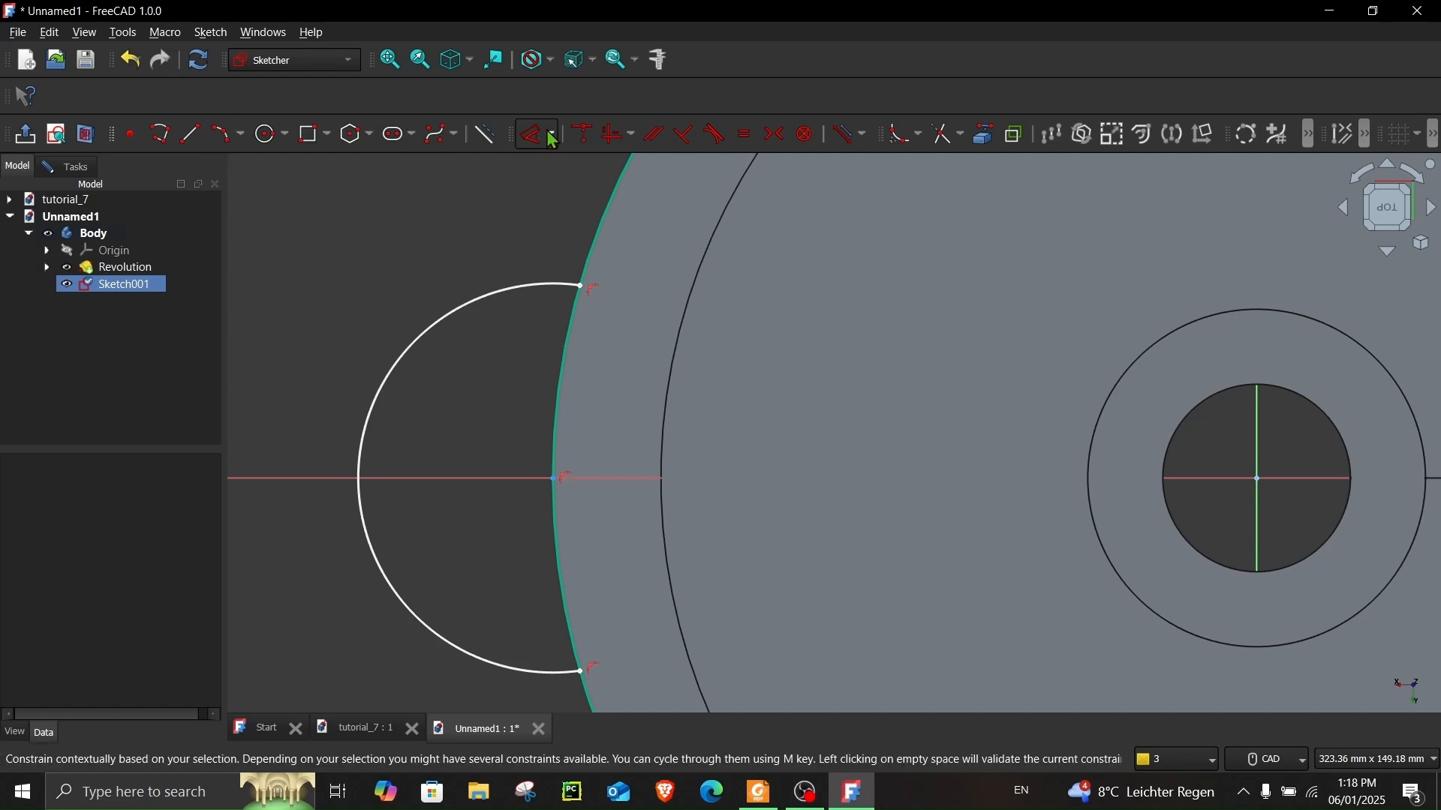
- Dimension the lug arc with a radius of 25 mm
click(474, 321)
key(d)
click(424, 275)
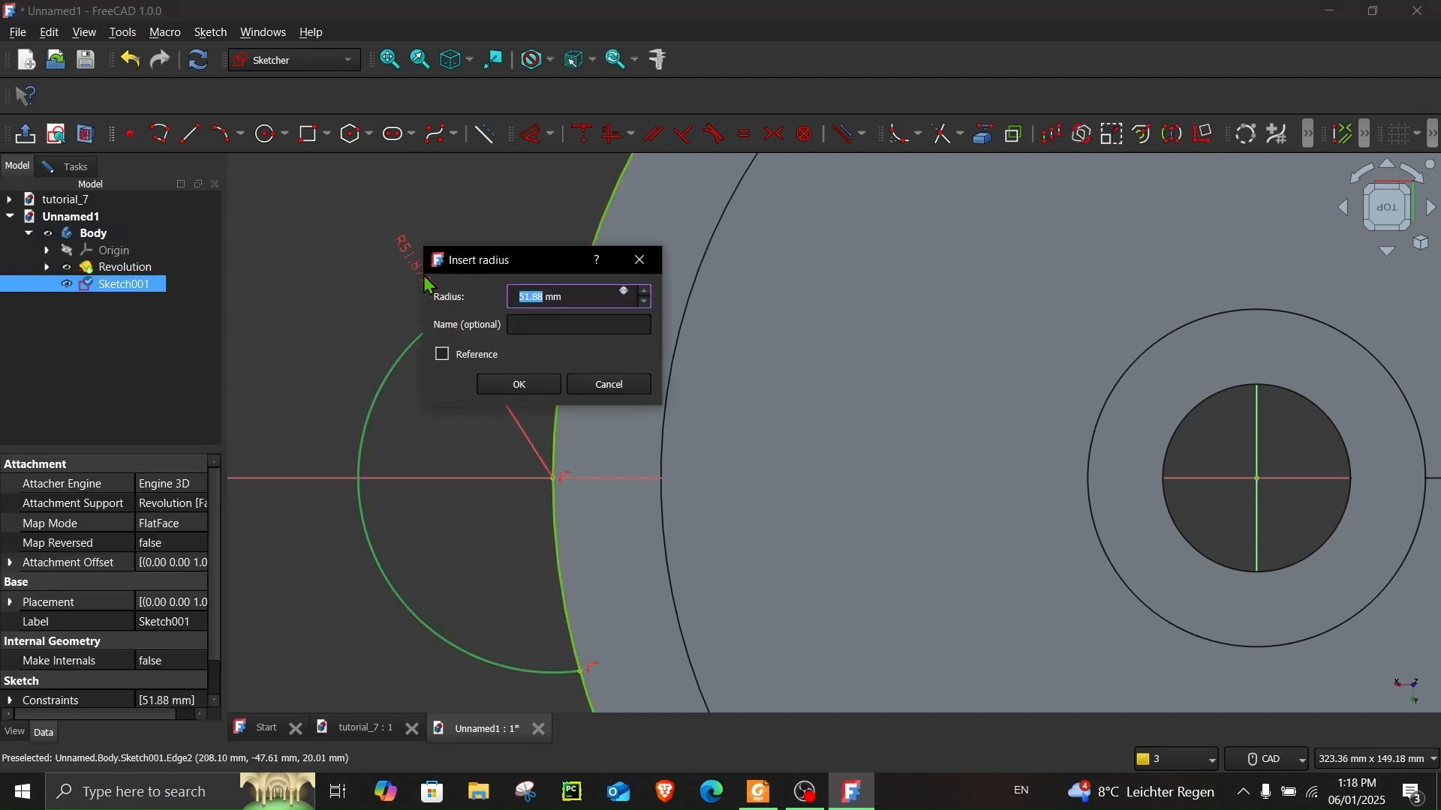
text(25)
key(Return)
- Trim away the part of the circle outside the lug, leaving a closed profile, and close the sketch
scroll(439, 360, down, 2)
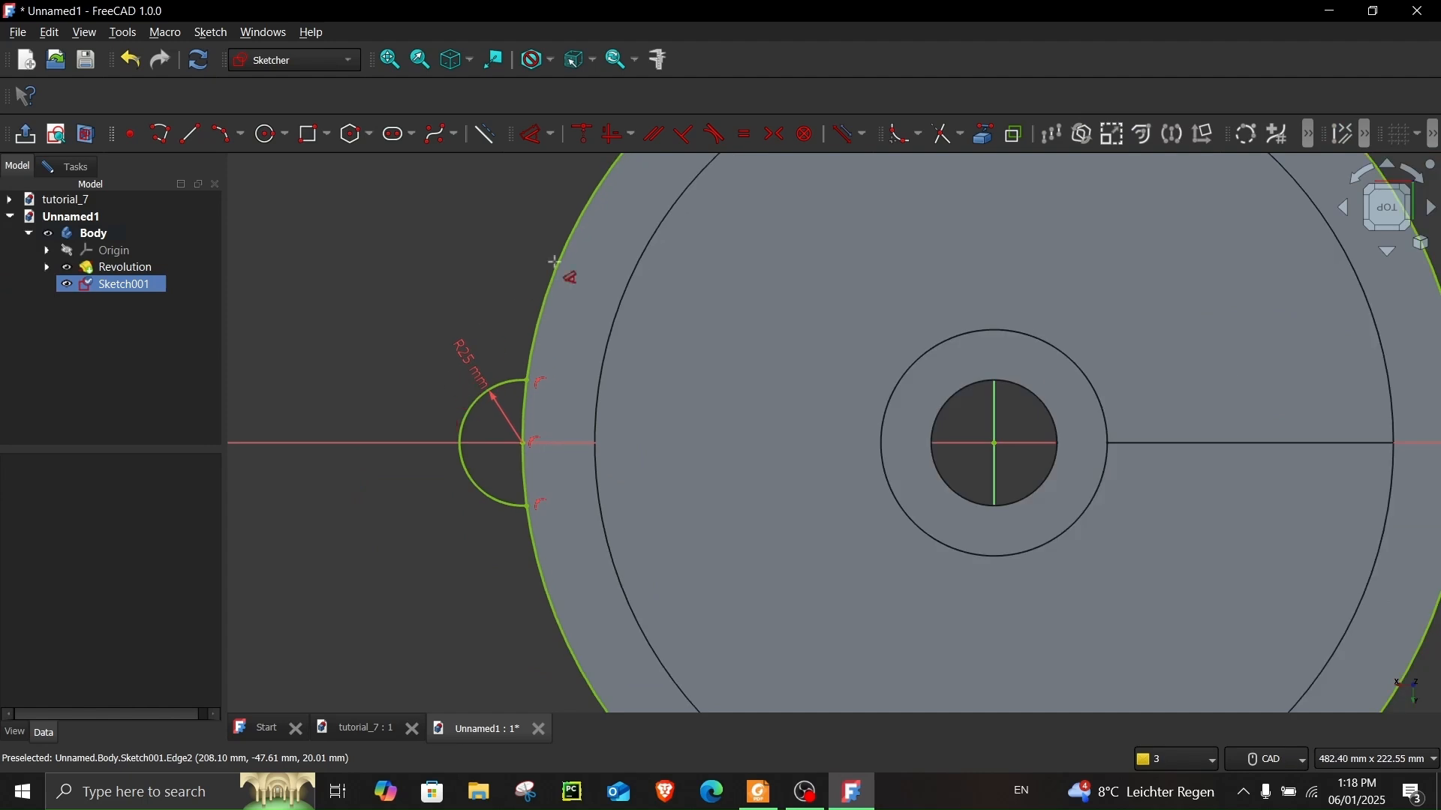
click(543, 331)
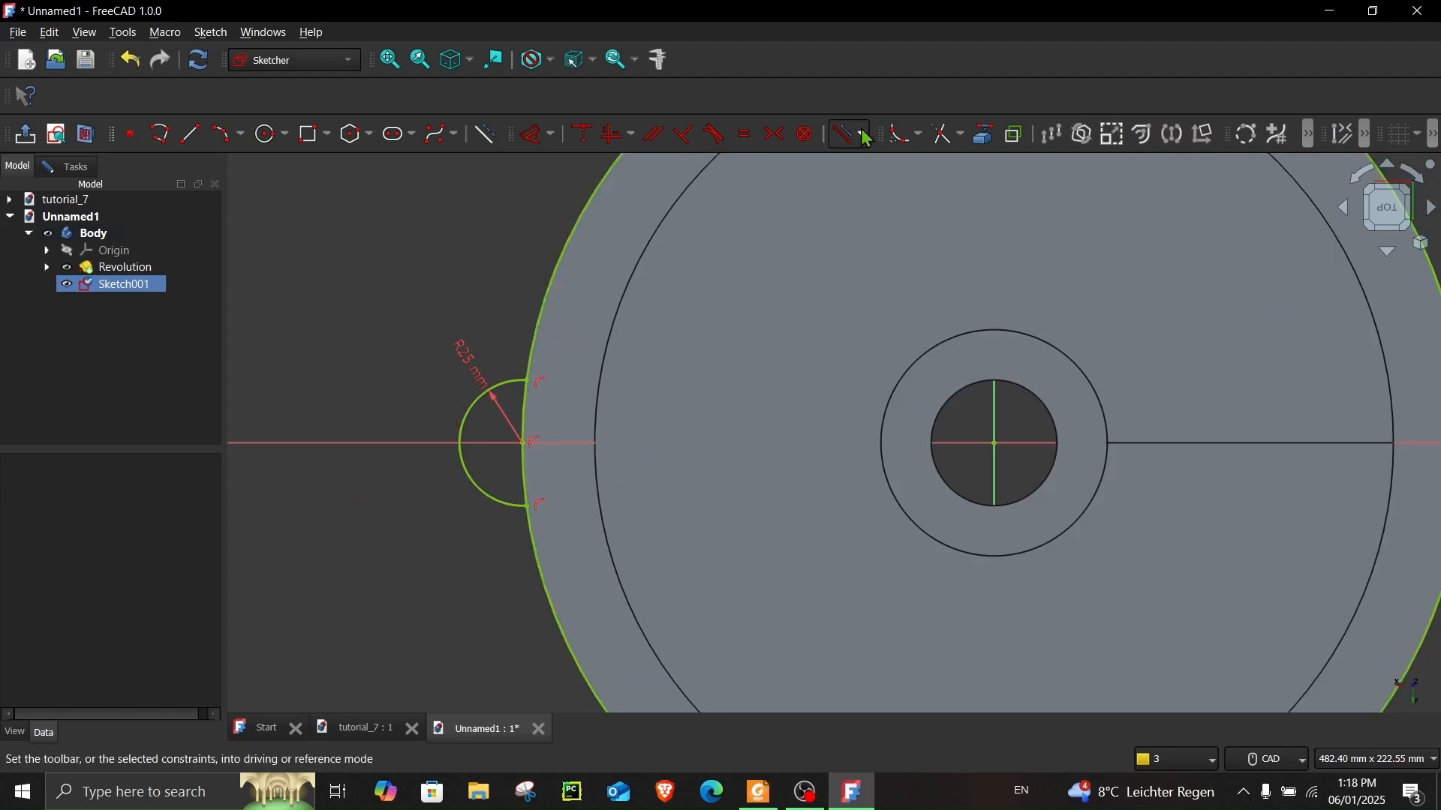
click(947, 146)
click(537, 415)
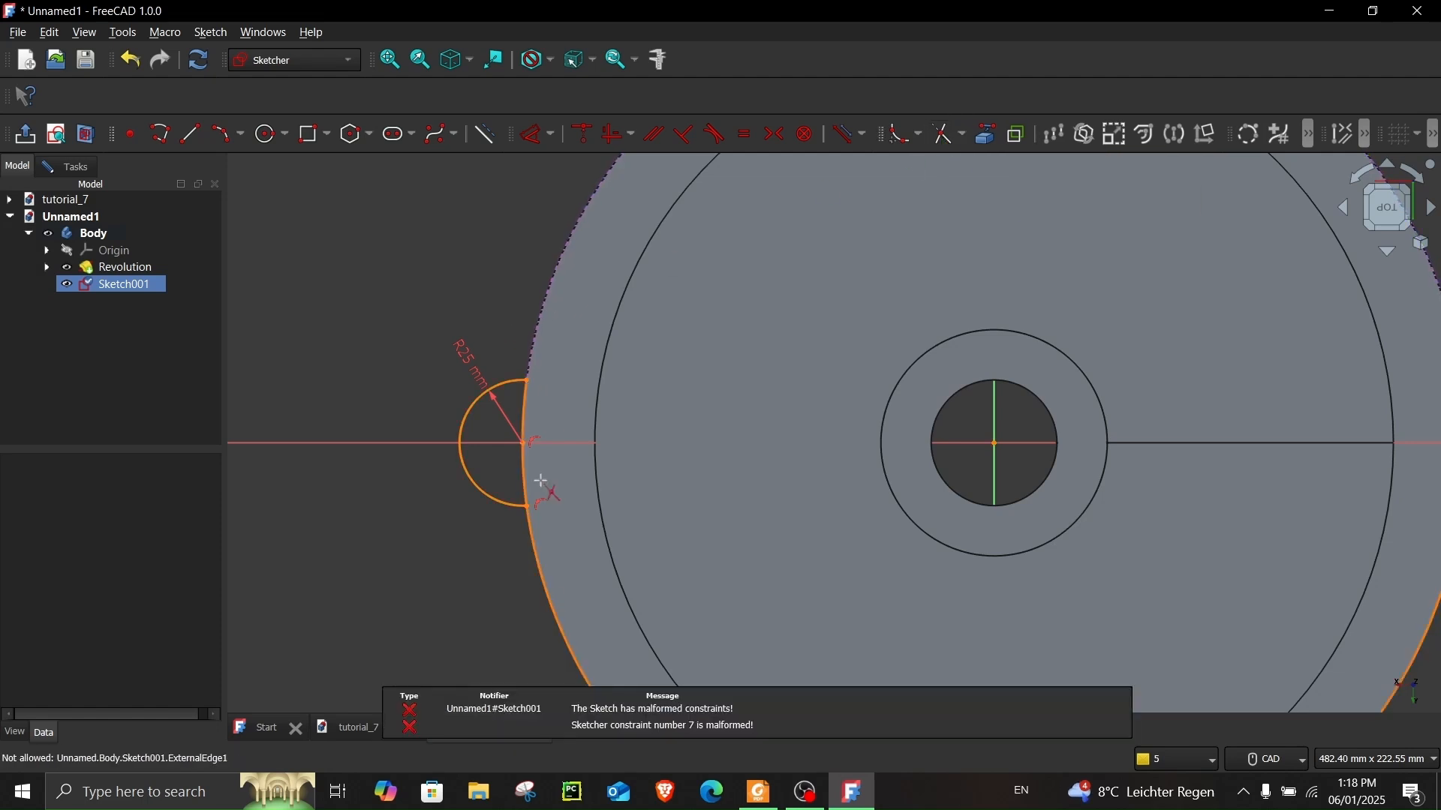
click(541, 601)
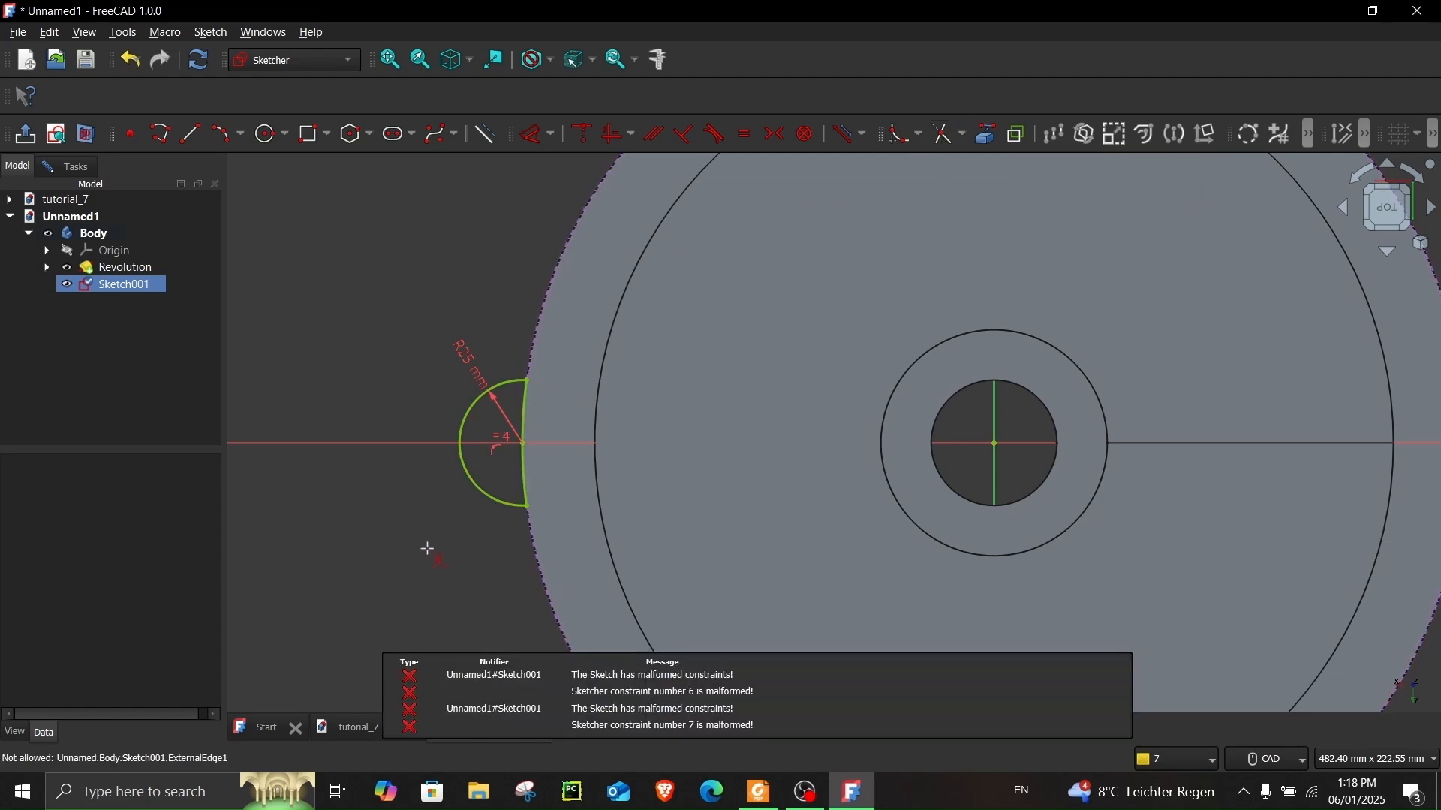
click(75, 166)
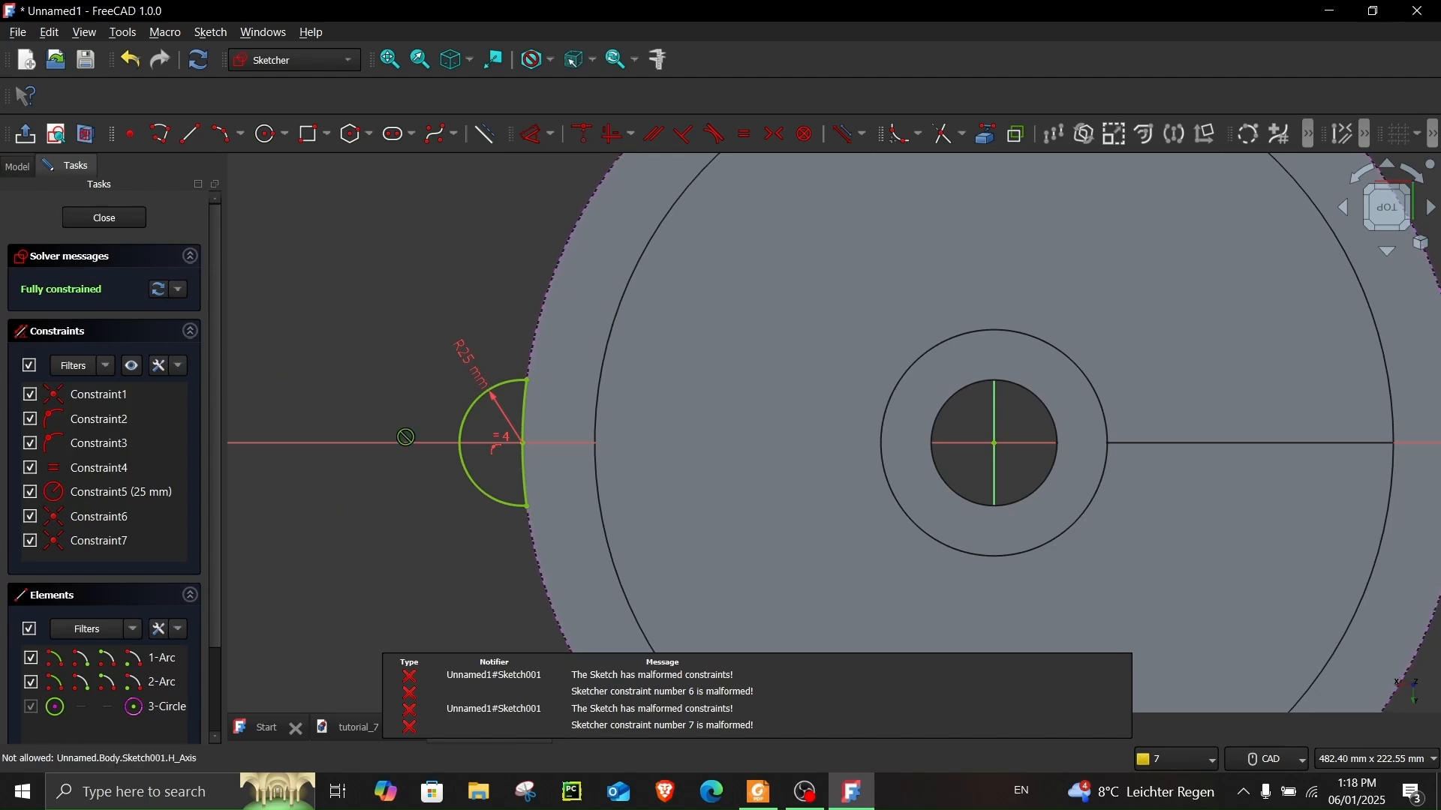
click(109, 224)
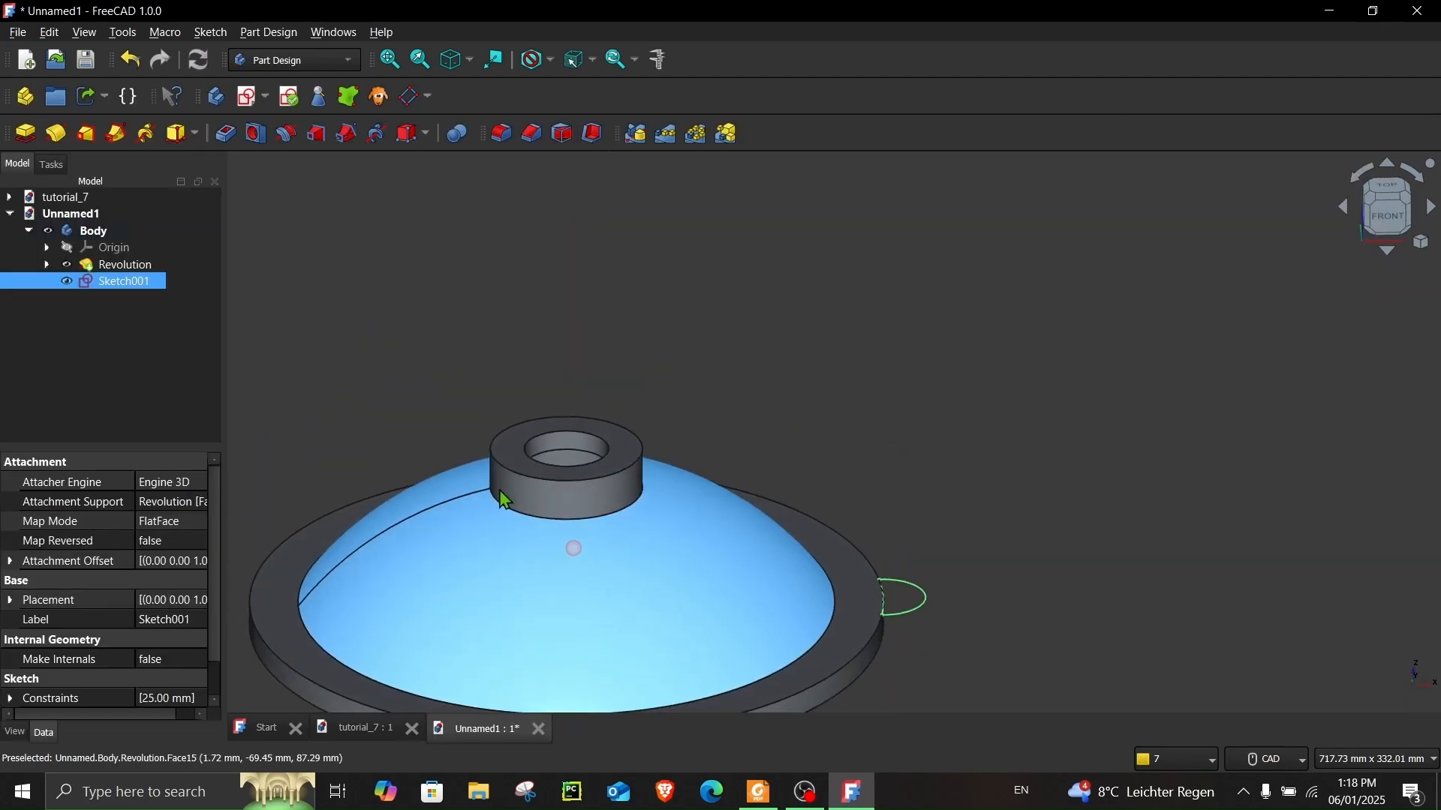
- Pad the lug sketch up to the flange's underside face
middle_drag(529, 444, 587, 471)
scroll(695, 531, up, 3)
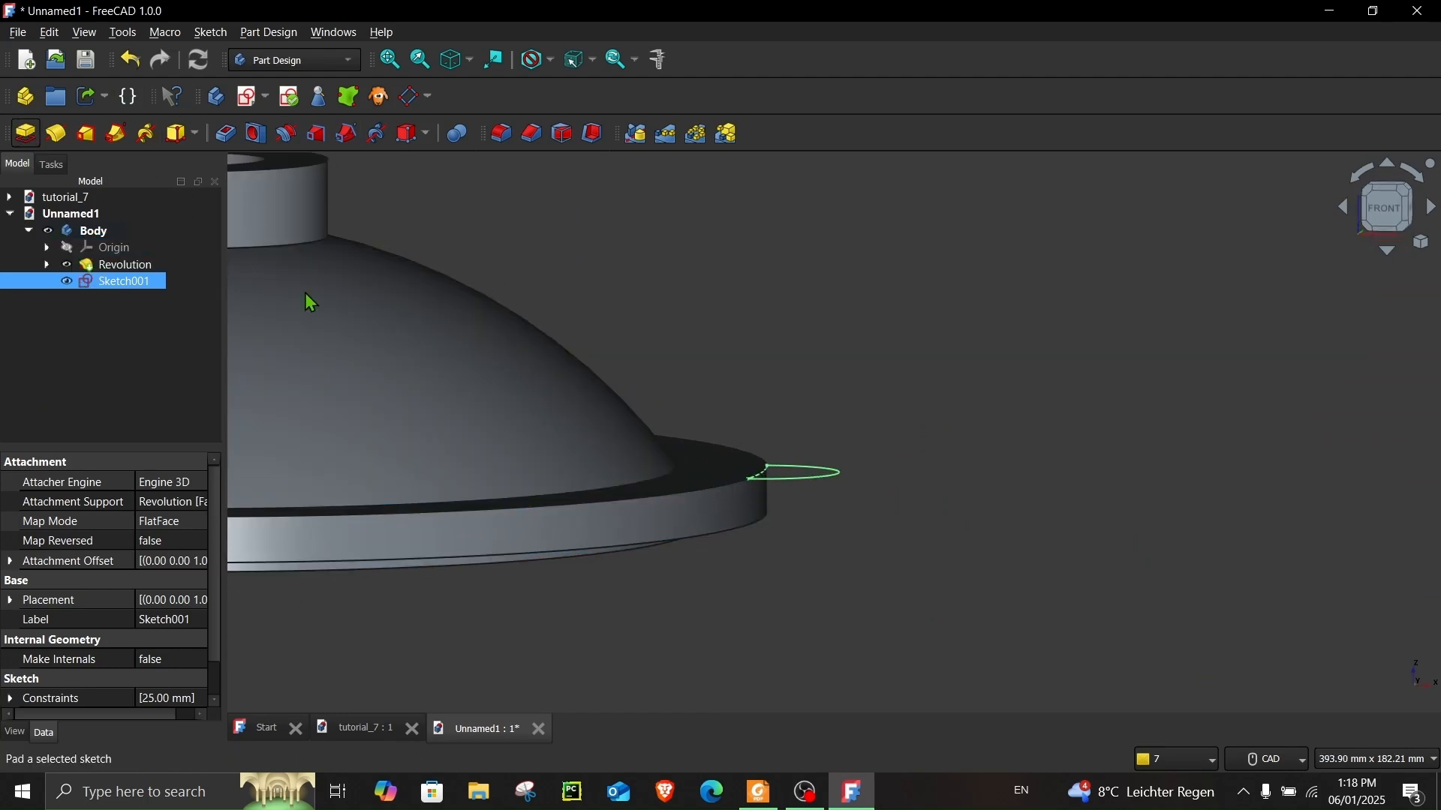
middle_drag(807, 515, 810, 405)
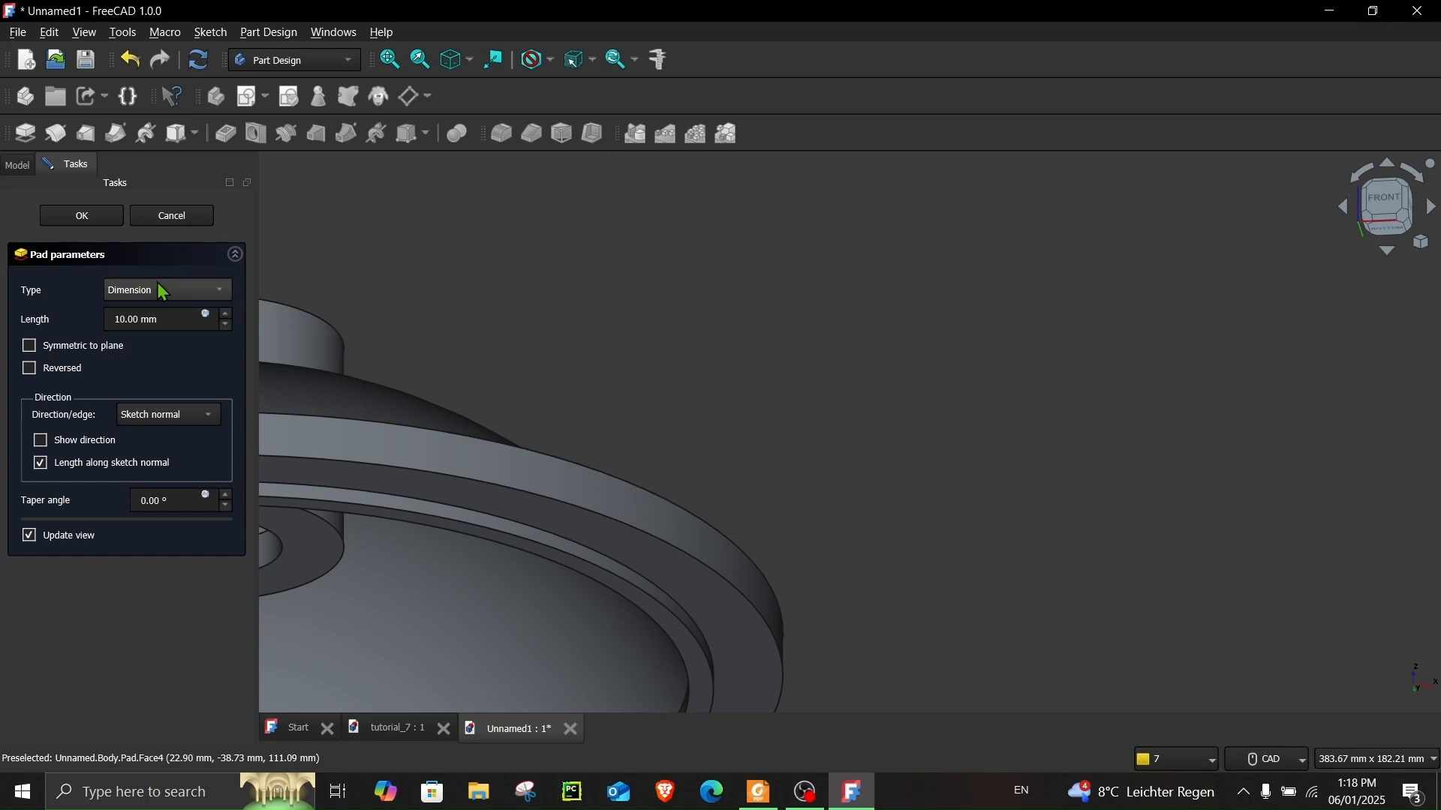
click(162, 291)
click(171, 346)
click(737, 629)
middle_drag(736, 627, 708, 441)
click(88, 217)
- Switch to Foxit Reader, examine the drawing for the fillet radius where the lugs meet the flange, and return to FreeCAD
click(758, 791)
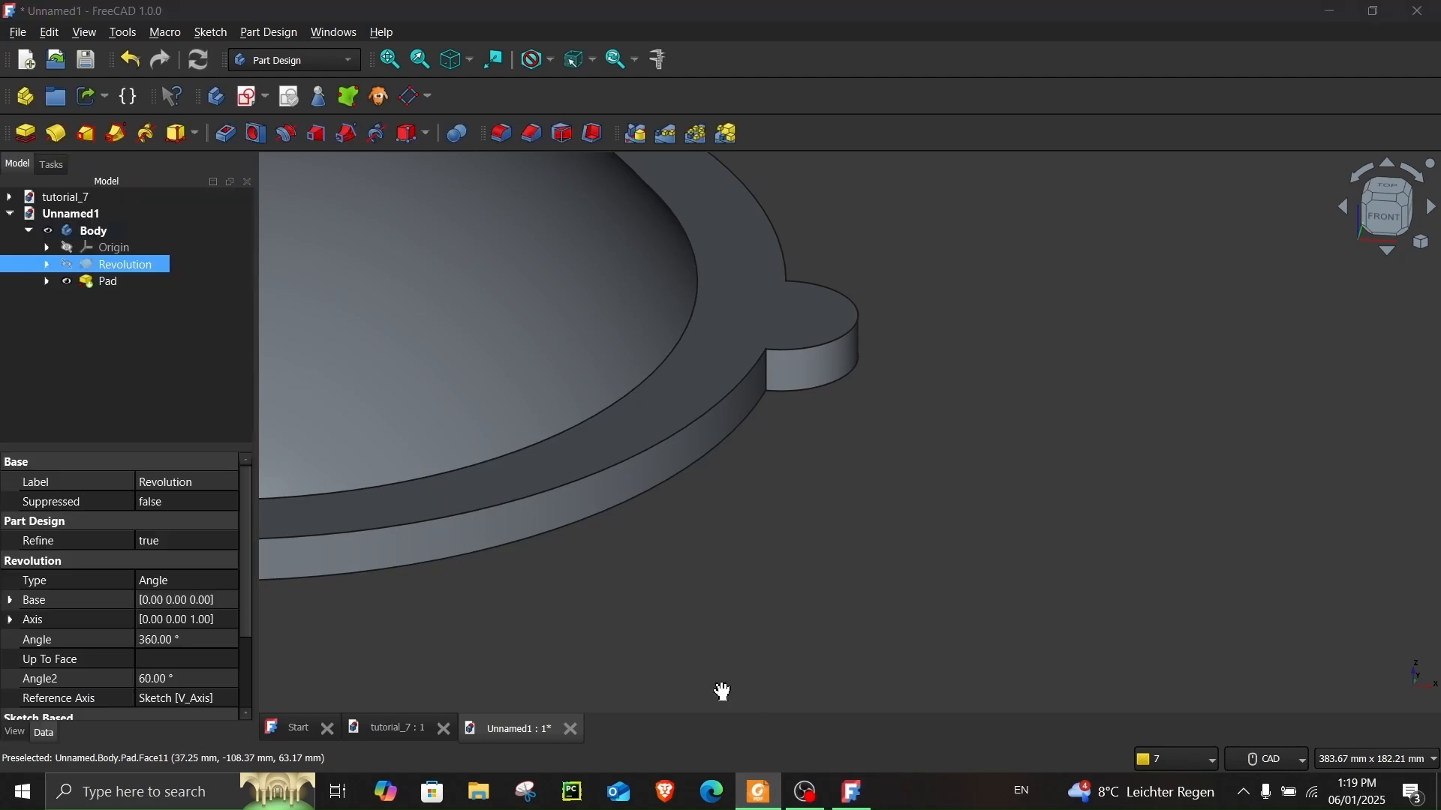
ctrl+scroll(330, 520, up, 5)
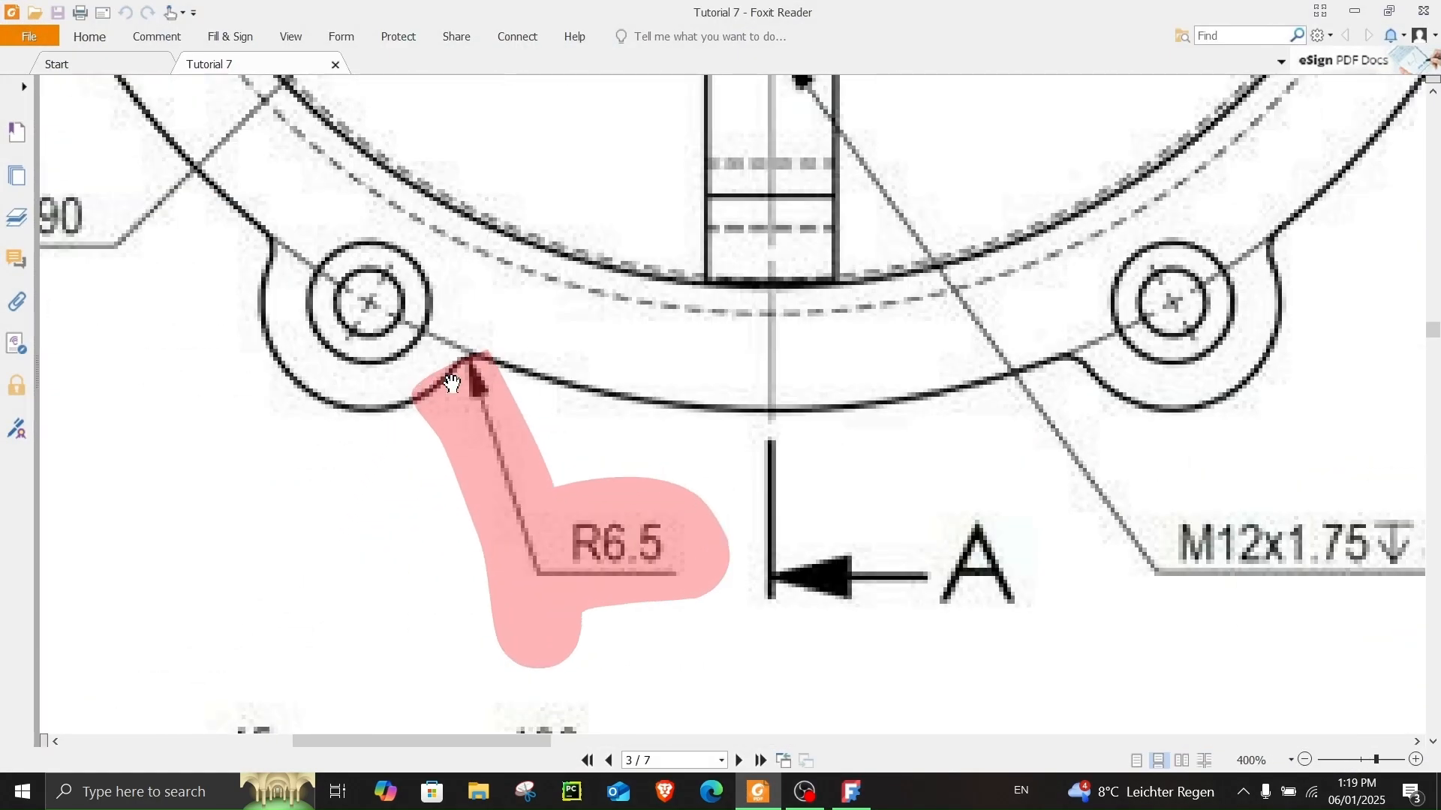
scroll(466, 401, up, 1)
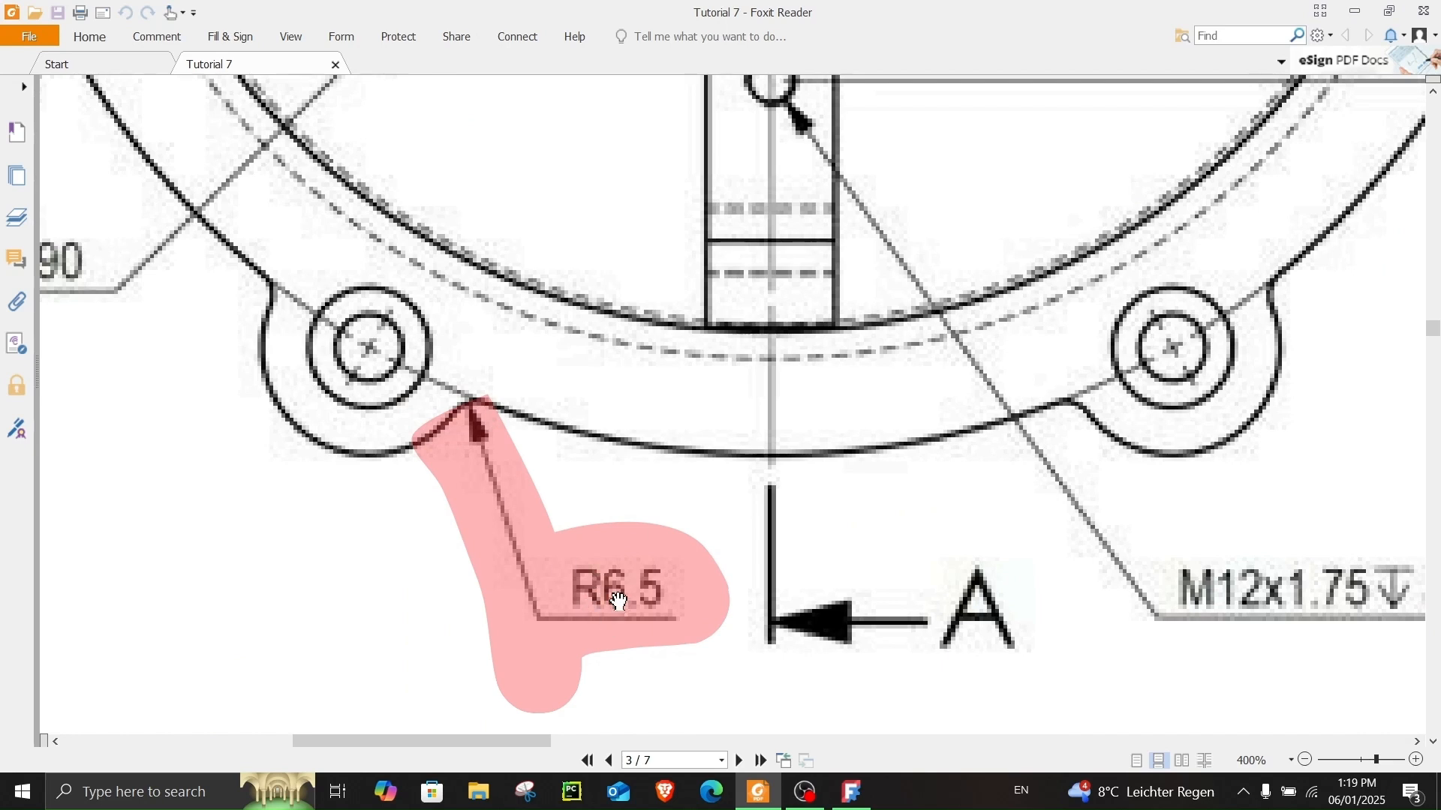
click(1353, 10)
scroll(1092, 430, down, 1)
scroll(983, 417, up, 1)
click(996, 422)
scroll(983, 360, down, 1)
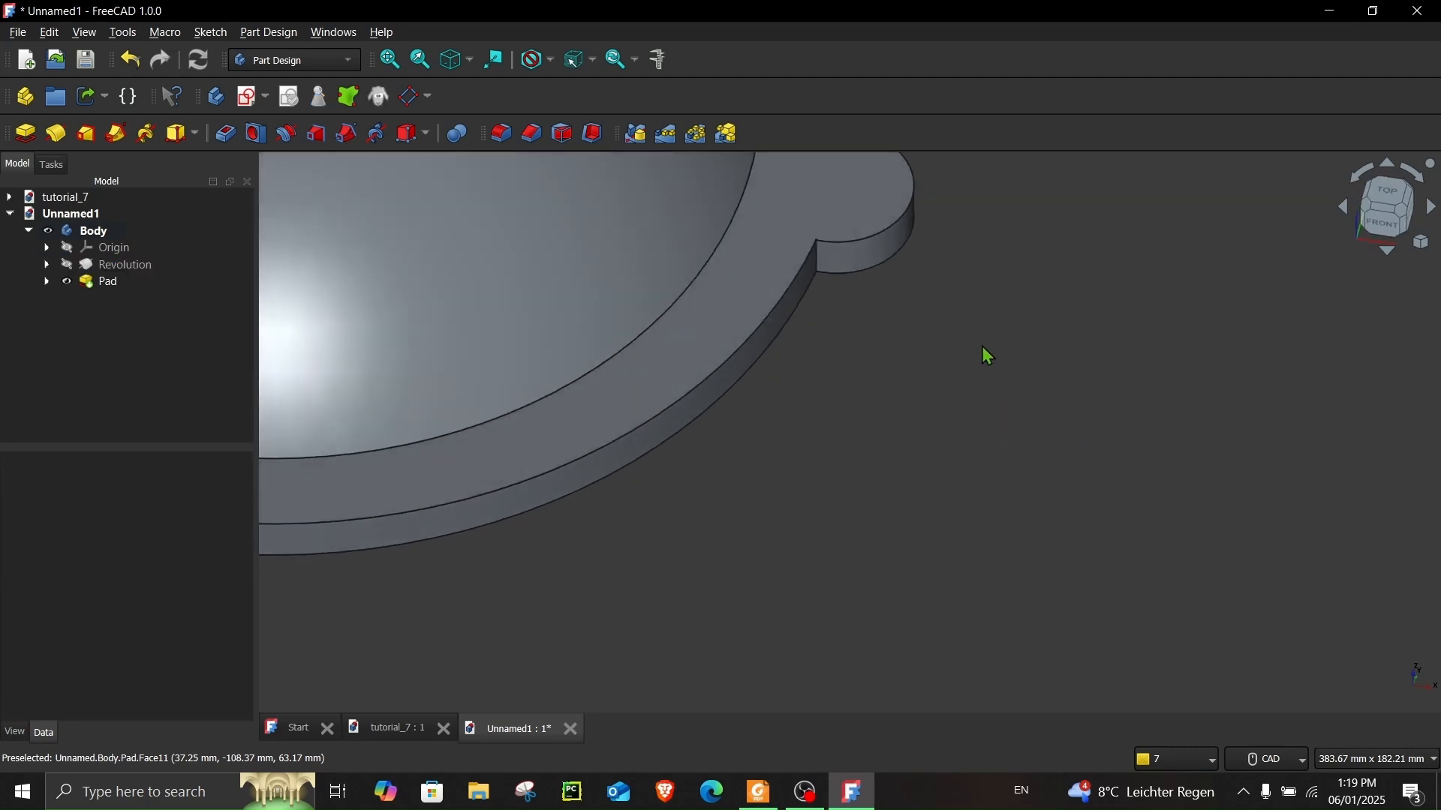
- Fillet the two vertical edges where the lug meets the flange with a 6.5 mm radius
scroll(862, 405, up, 2)
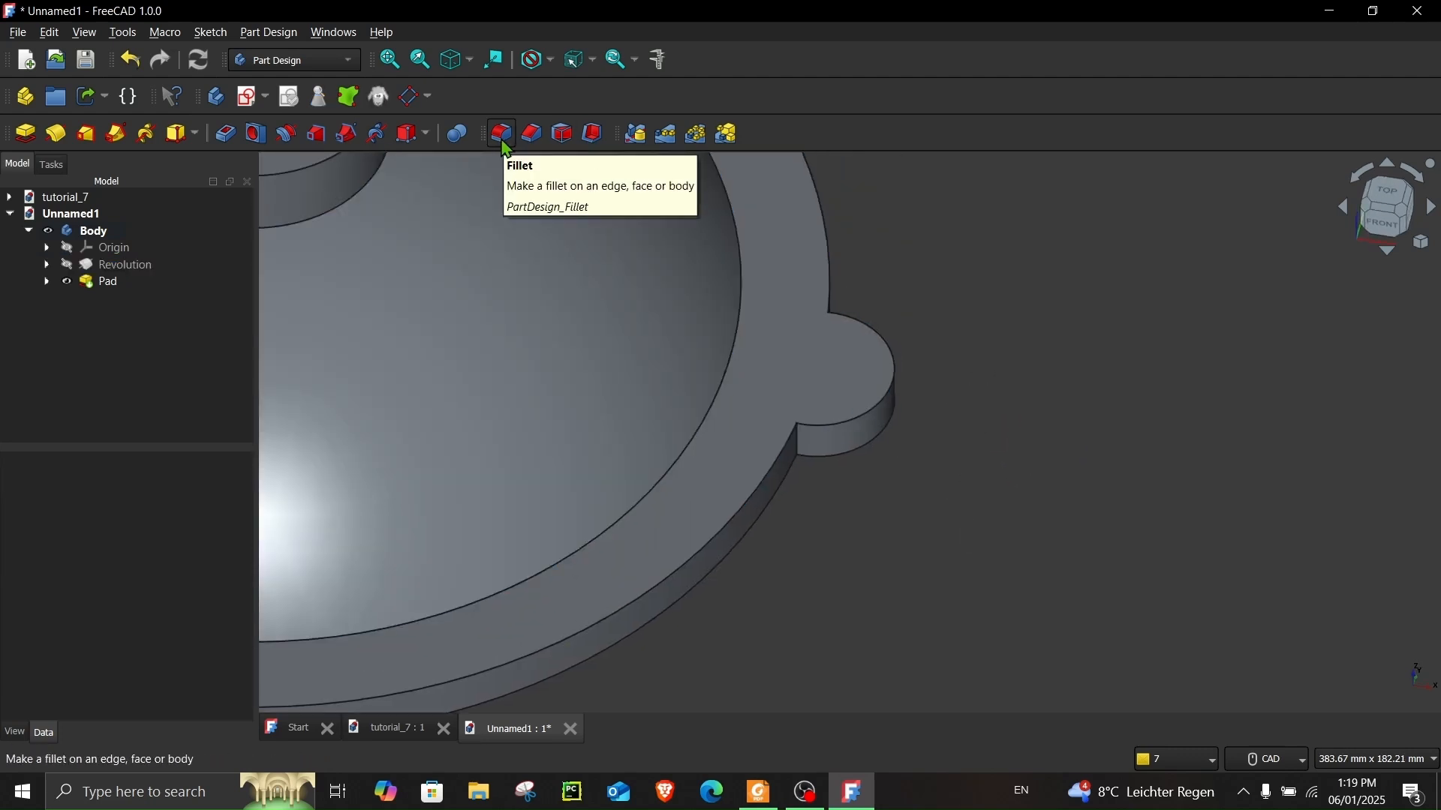
click(501, 135)
scroll(817, 452, up, 3)
click(772, 431)
middle_drag(1023, 421, 689, 413)
click(992, 352)
triple_click(186, 502)
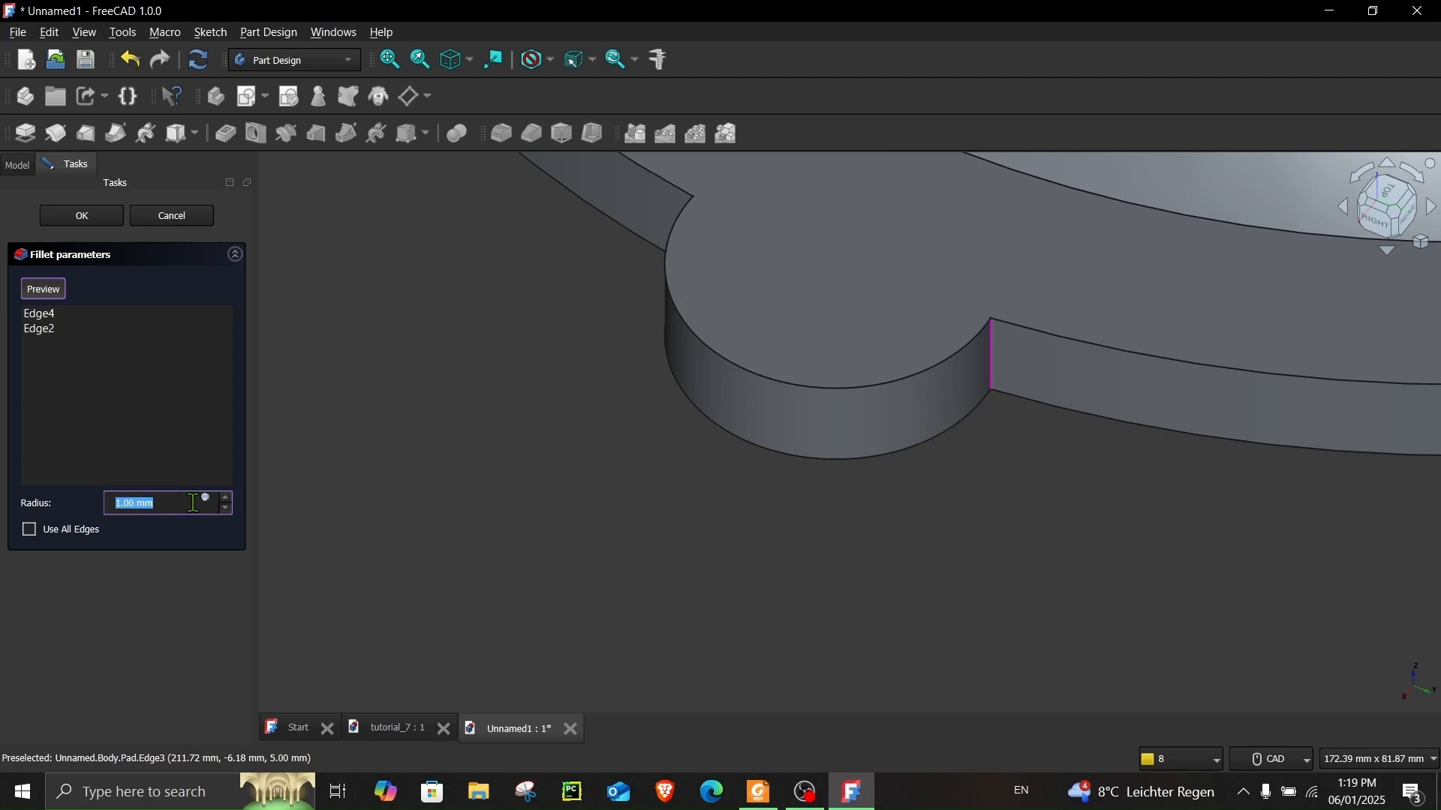
text(6.5)
key(Return)
middle_drag(598, 562, 1126, 669)
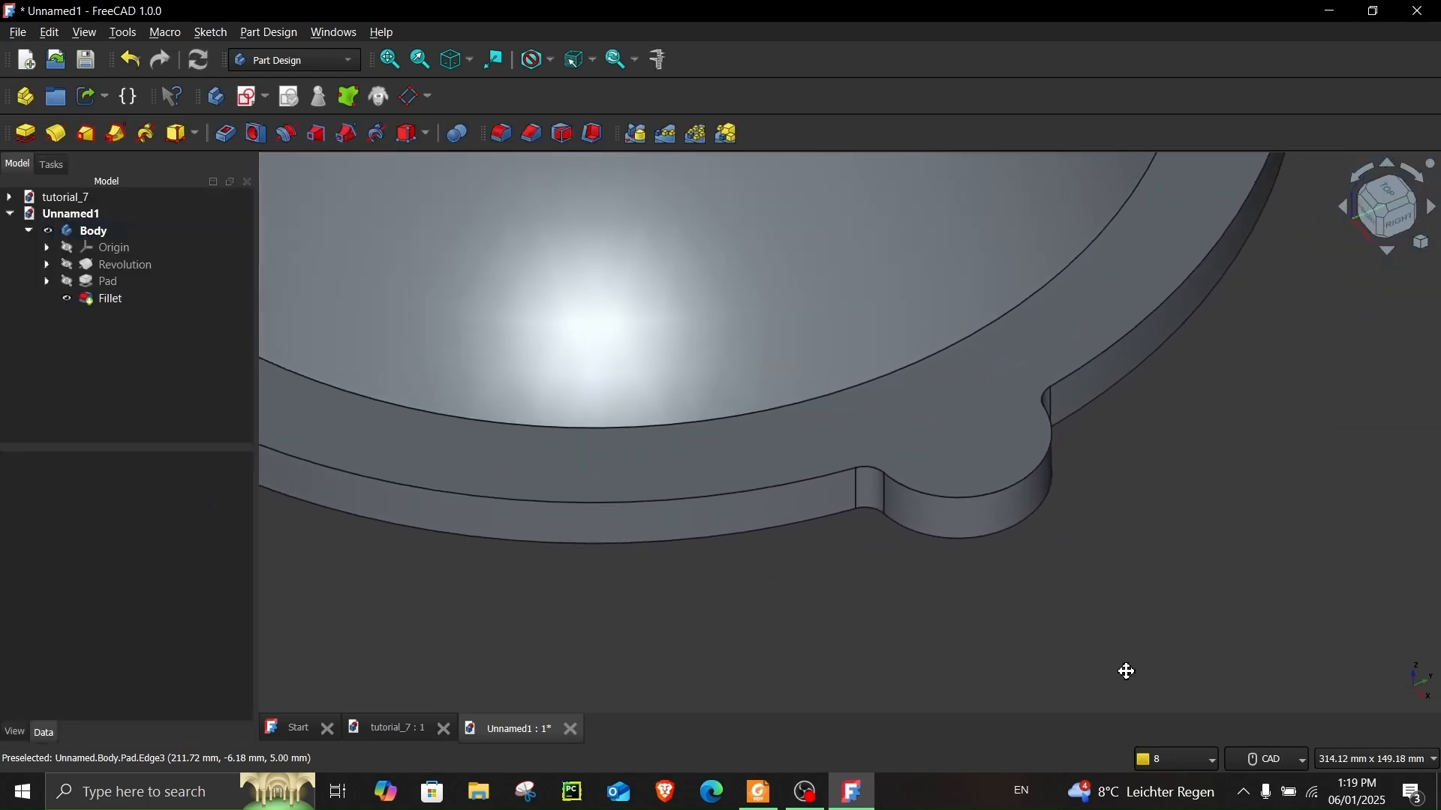
scroll(984, 670, up, 3)
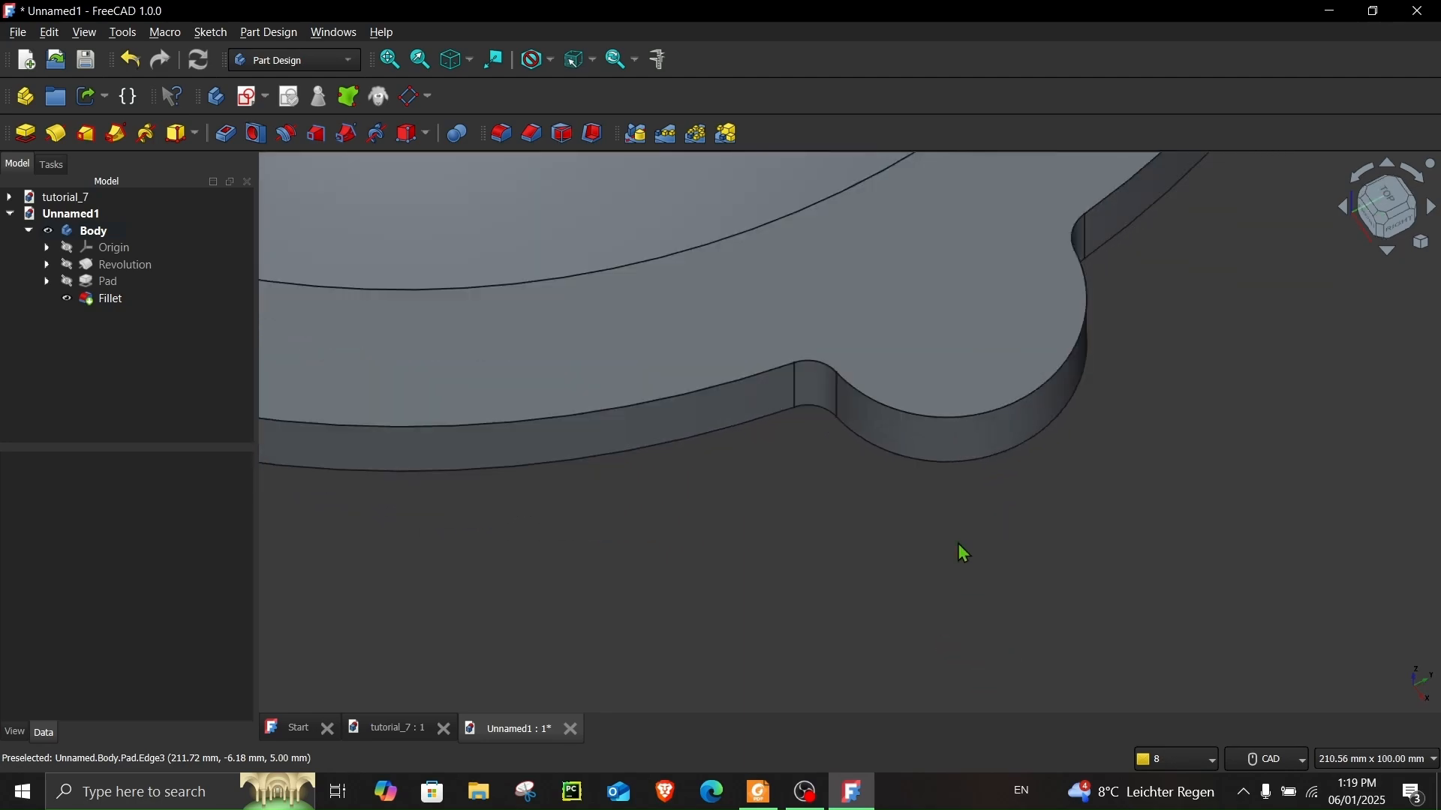
- Switch to Foxit Reader, examine the drawing for the lug's hole and spotface sizes, and return to FreeCAD
click(757, 792)
scroll(702, 383, up, 3)
ctrl+scroll(709, 373, down, 2)
ctrl+scroll(709, 373, down, 3)
scroll(975, 375, up, 5)
ctrl+scroll(1215, 394, up, 3)
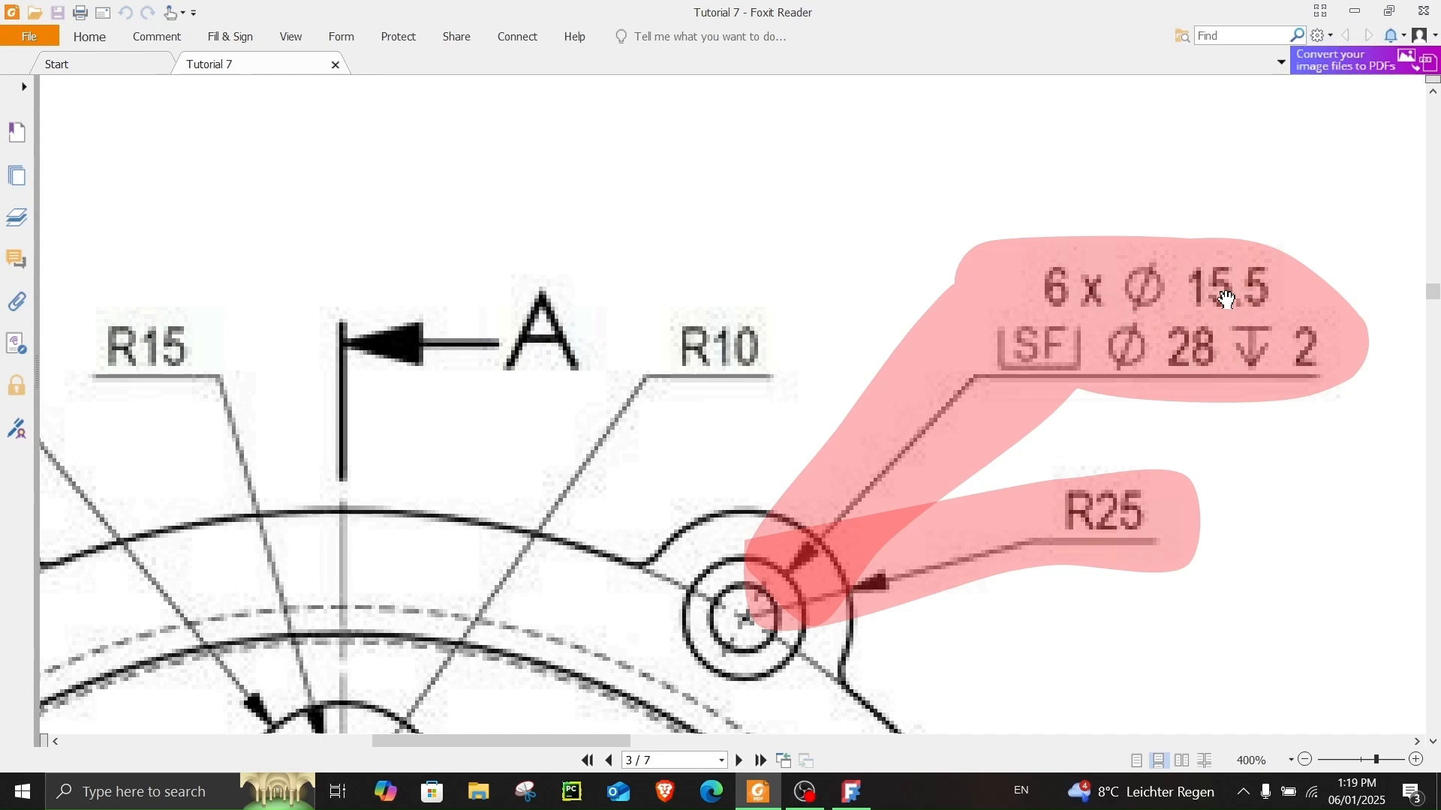
scroll(1018, 489, down, 3)
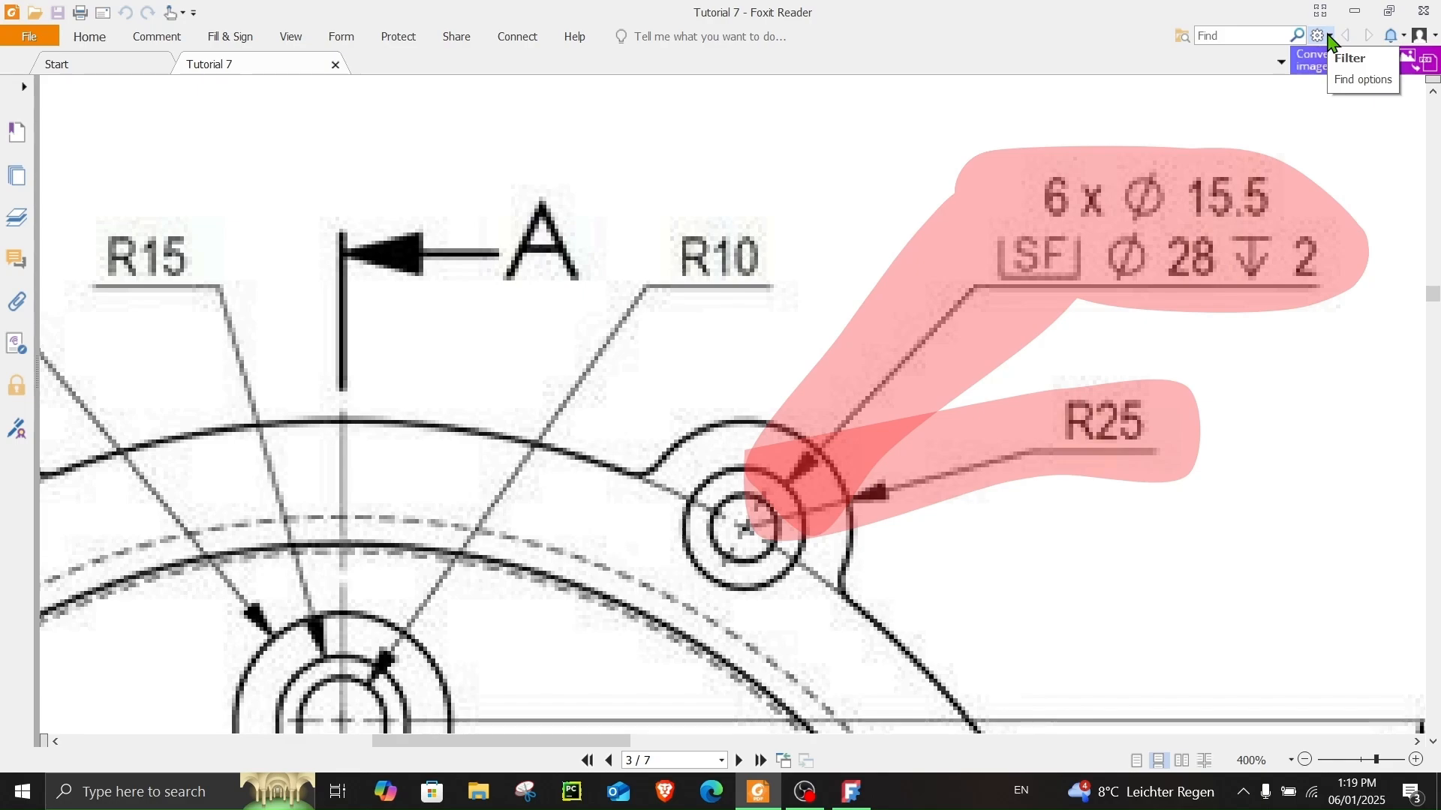
click(1354, 14)
- Create a sketch on the flange's upper face and project the lug's rounded outer edge as external geometry
click(966, 345)
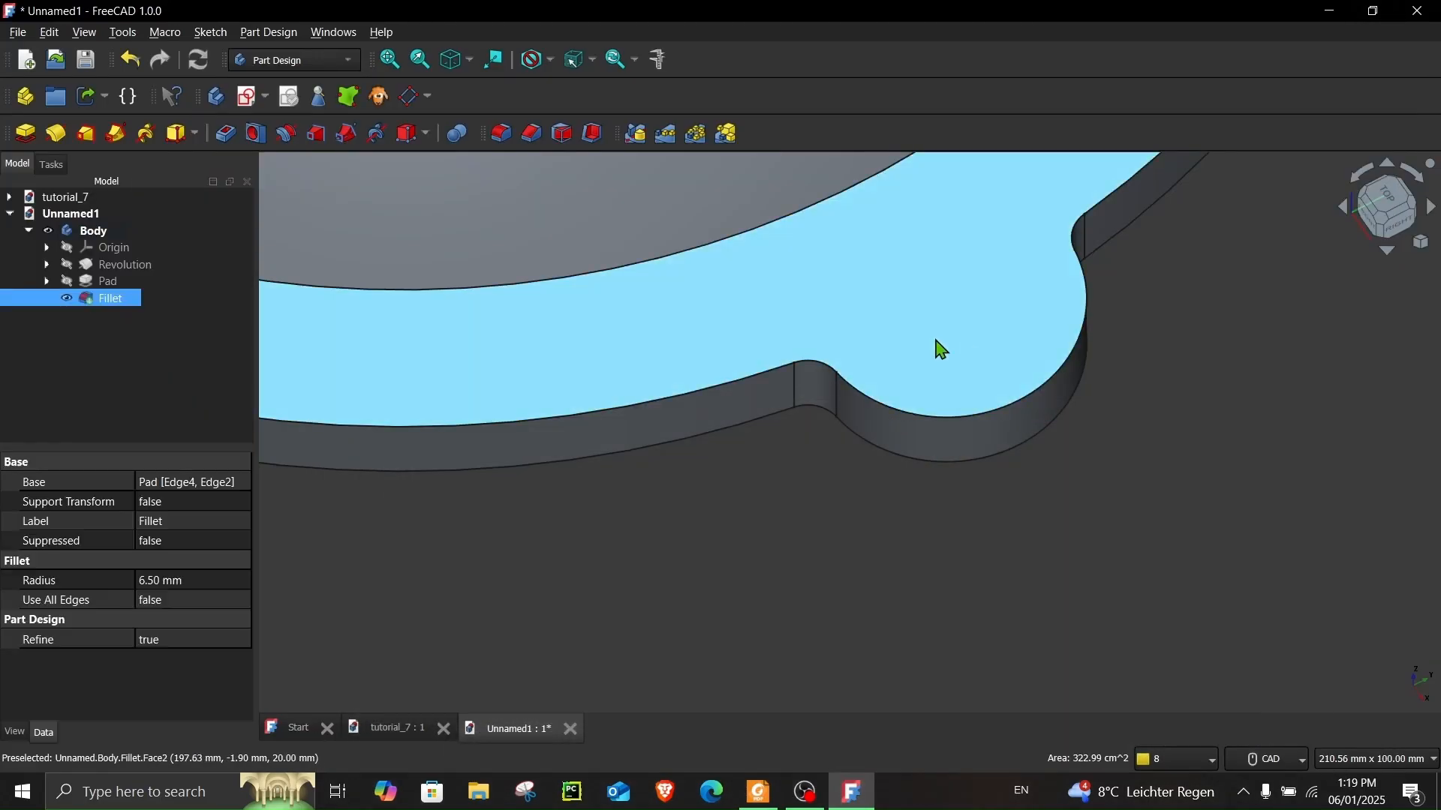
click(248, 99)
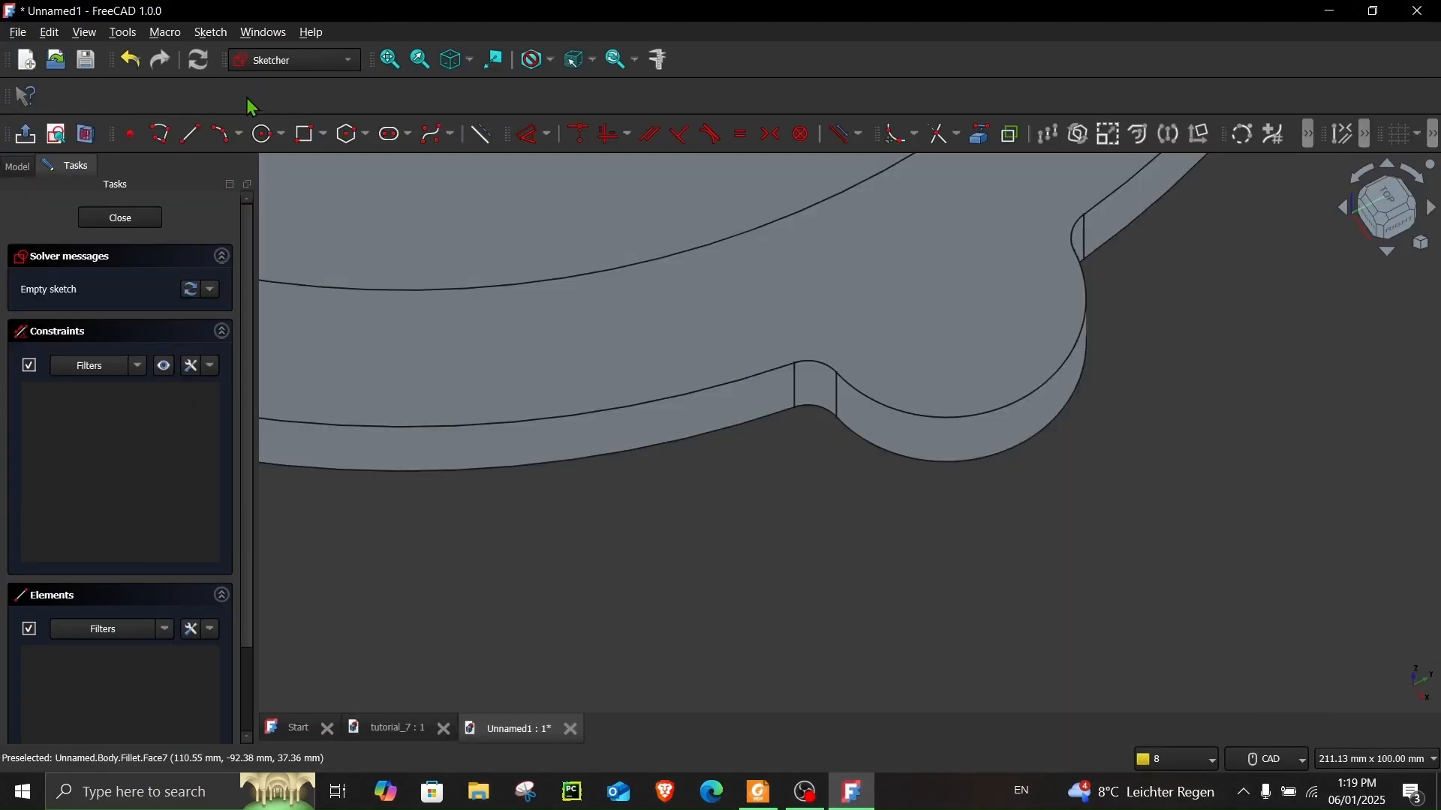
click(980, 134)
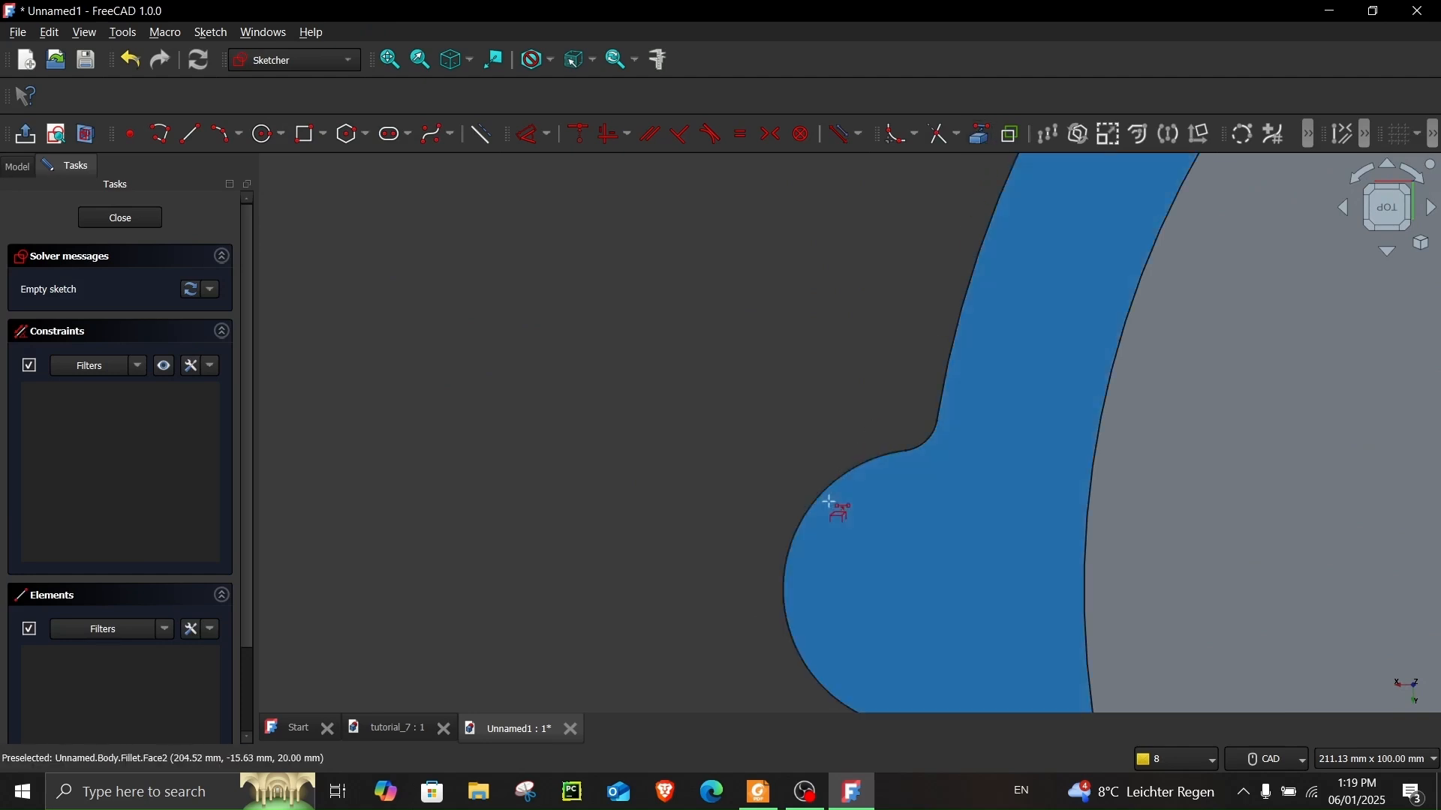
click(828, 504)
middle_drag(674, 504, 643, 424)
scroll(788, 482, up, 5)
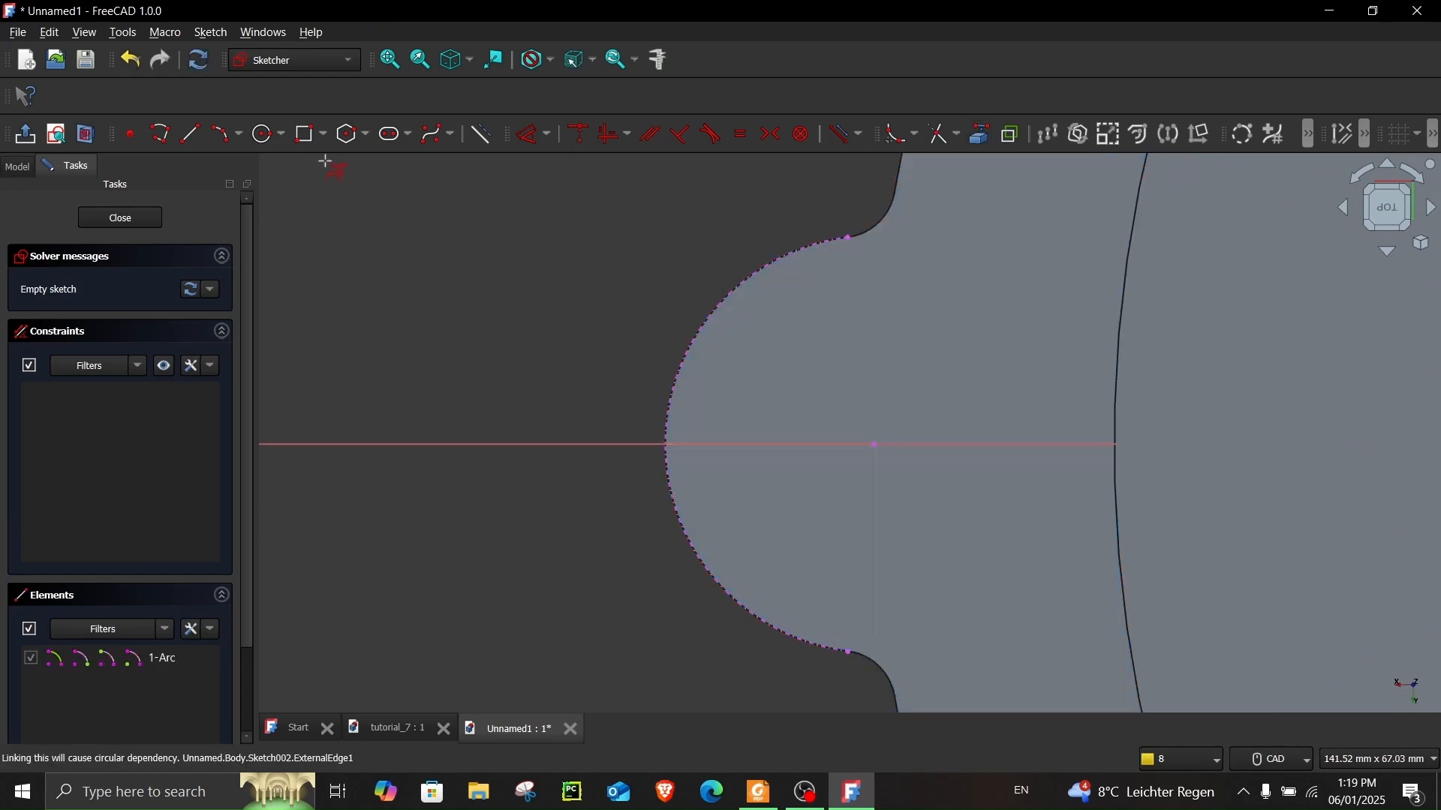
- Draw two concentric circles of 28 mm and 15.5 mm diameter at the lug arc's centre and close the sketch
click(268, 135)
click(875, 445)
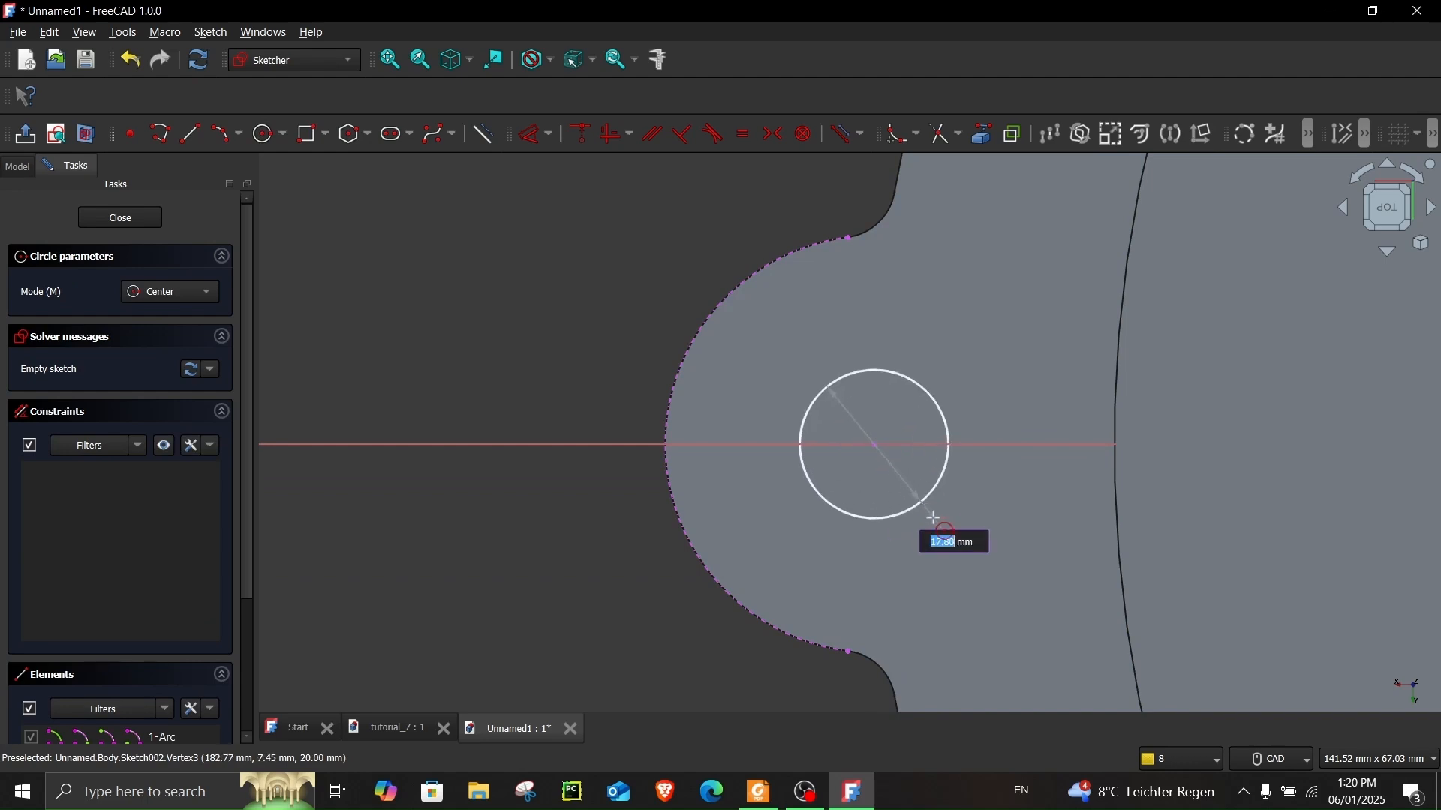
text(28)
key(Return)
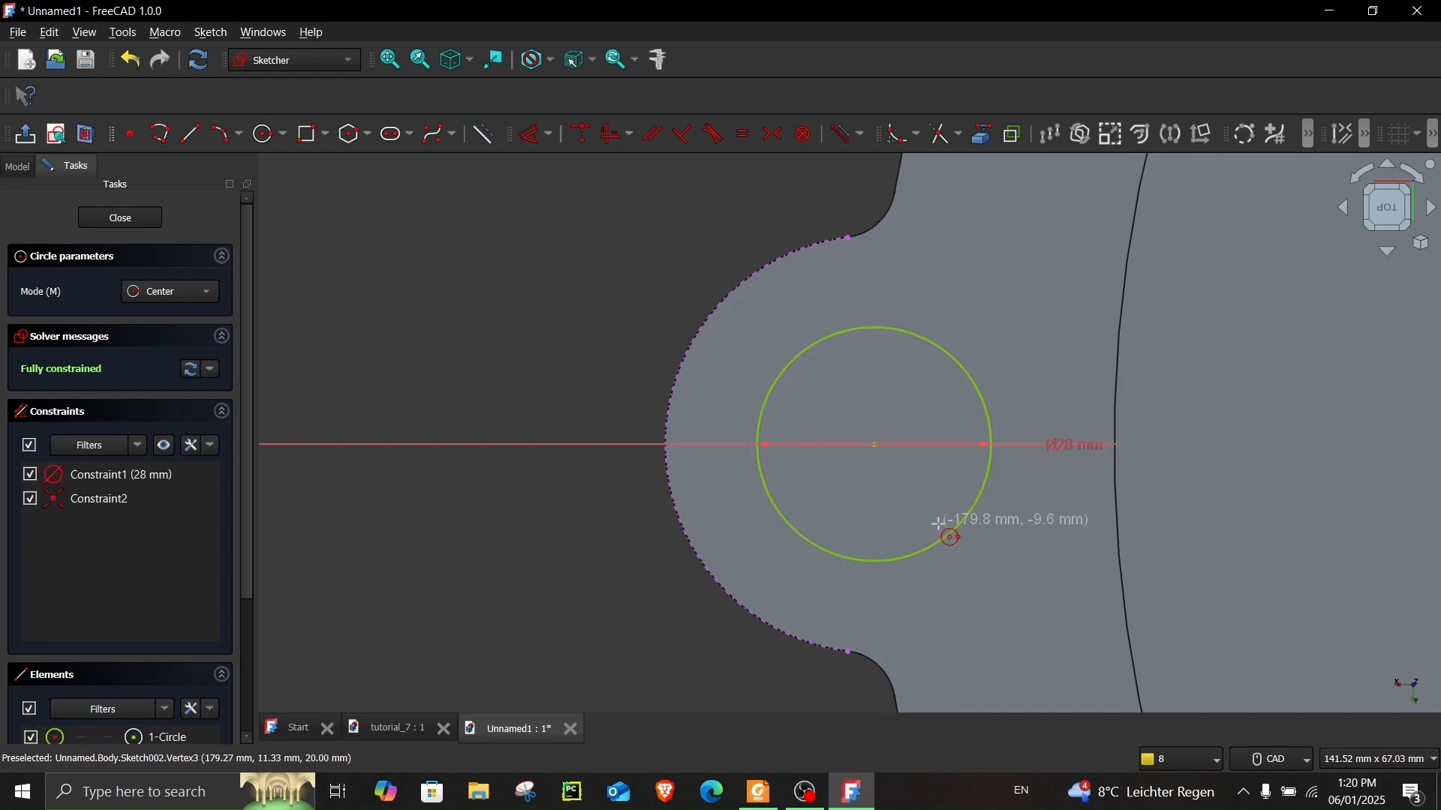
click(875, 445)
text(15.5)
key(Return)
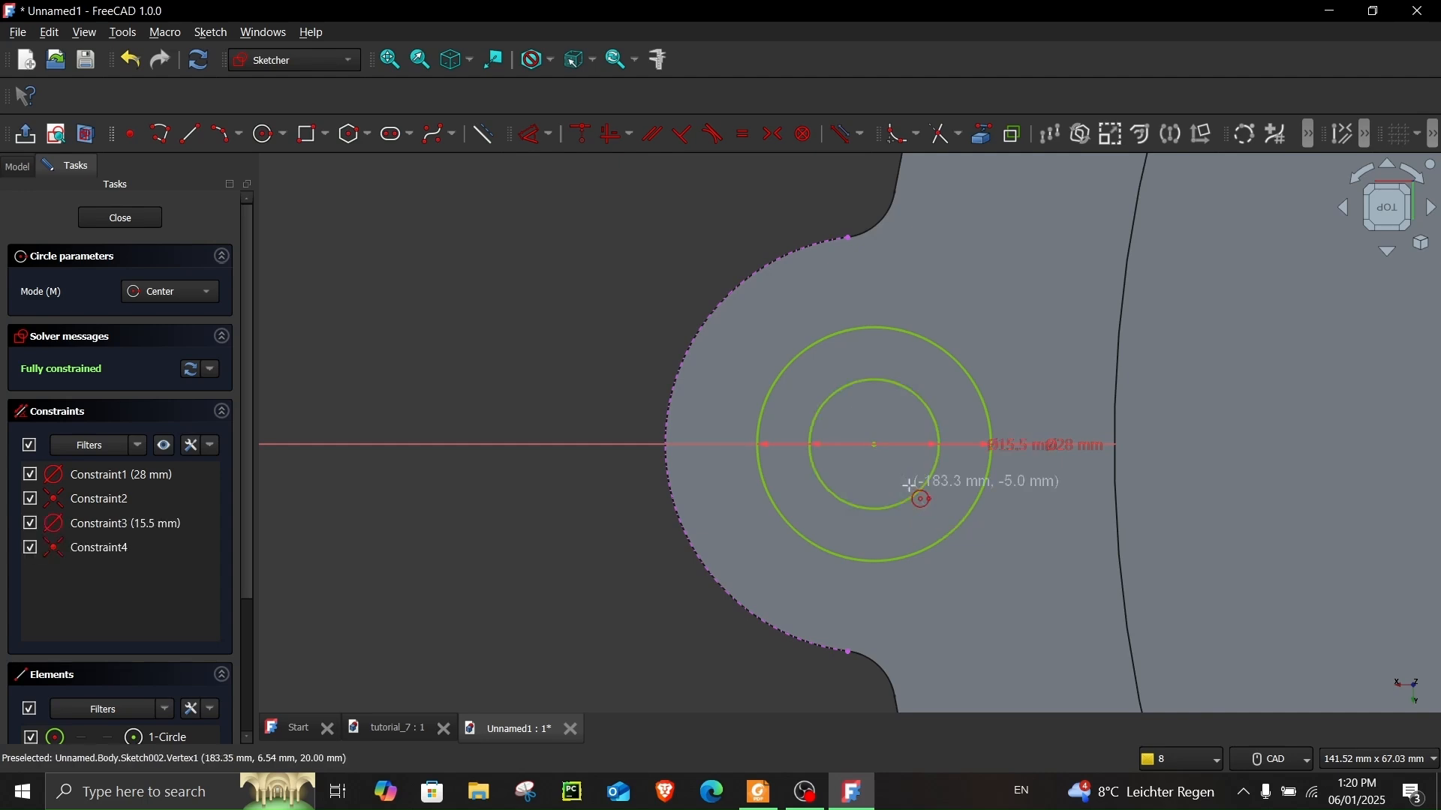
click(119, 216)
- Pocket the sketch's outer 28 mm circle 2 mm deep to form the lug's spotface
click(734, 587)
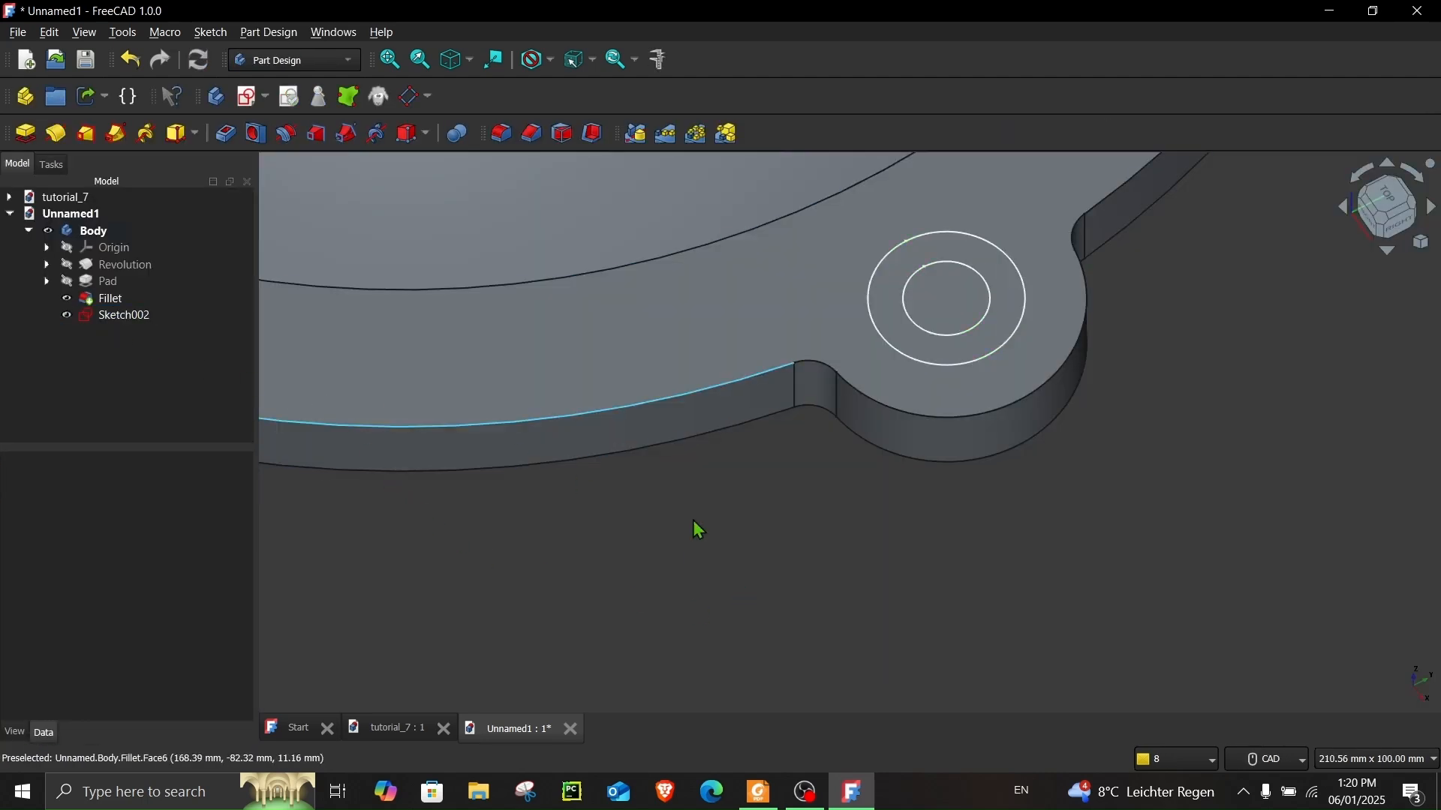
middle_drag(1318, 433, 1291, 515)
click(982, 438)
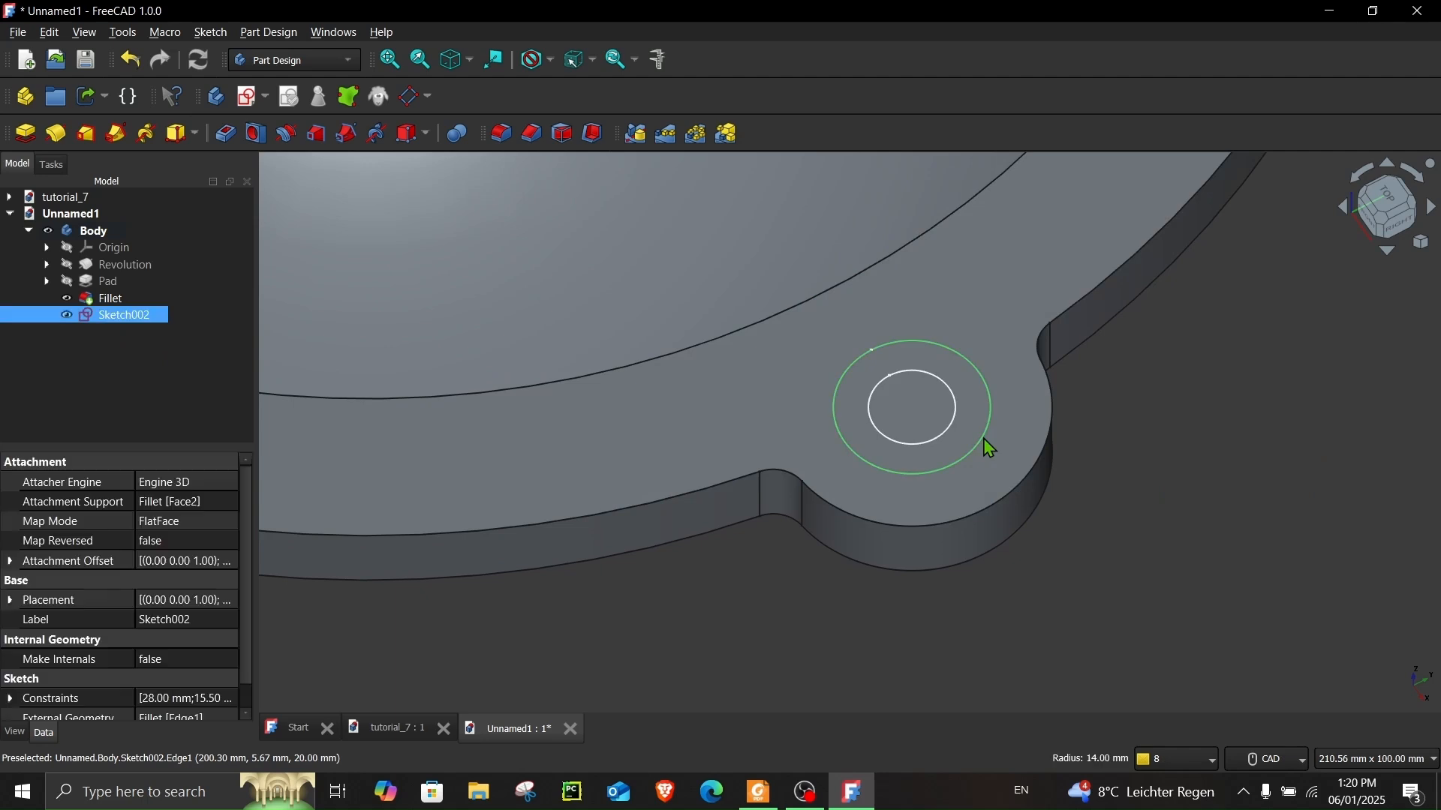
click(225, 135)
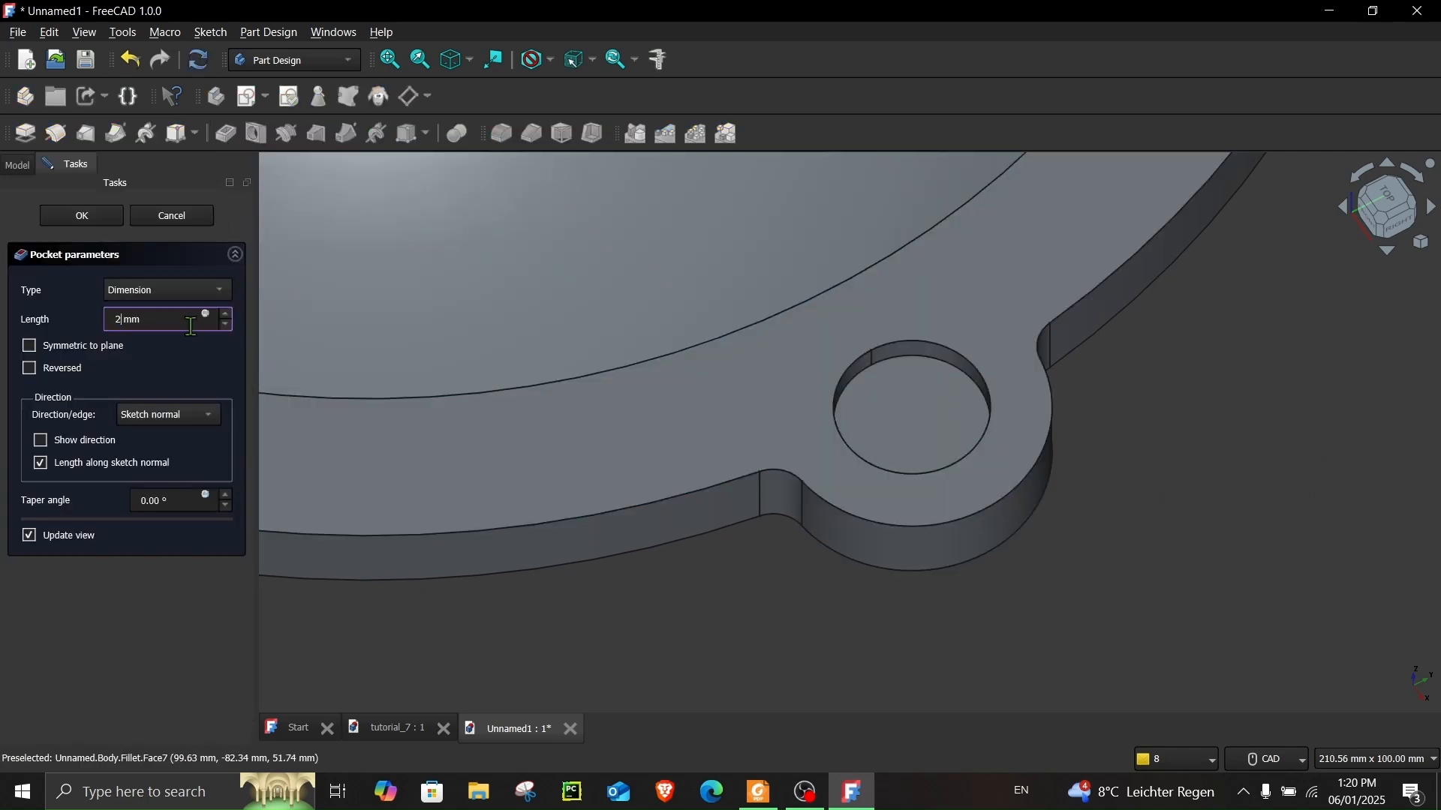
key(Return)
- Make the spotface sketch visible again and pocket its inner 15.5 mm circle through all
click(47, 315)
click(139, 333)
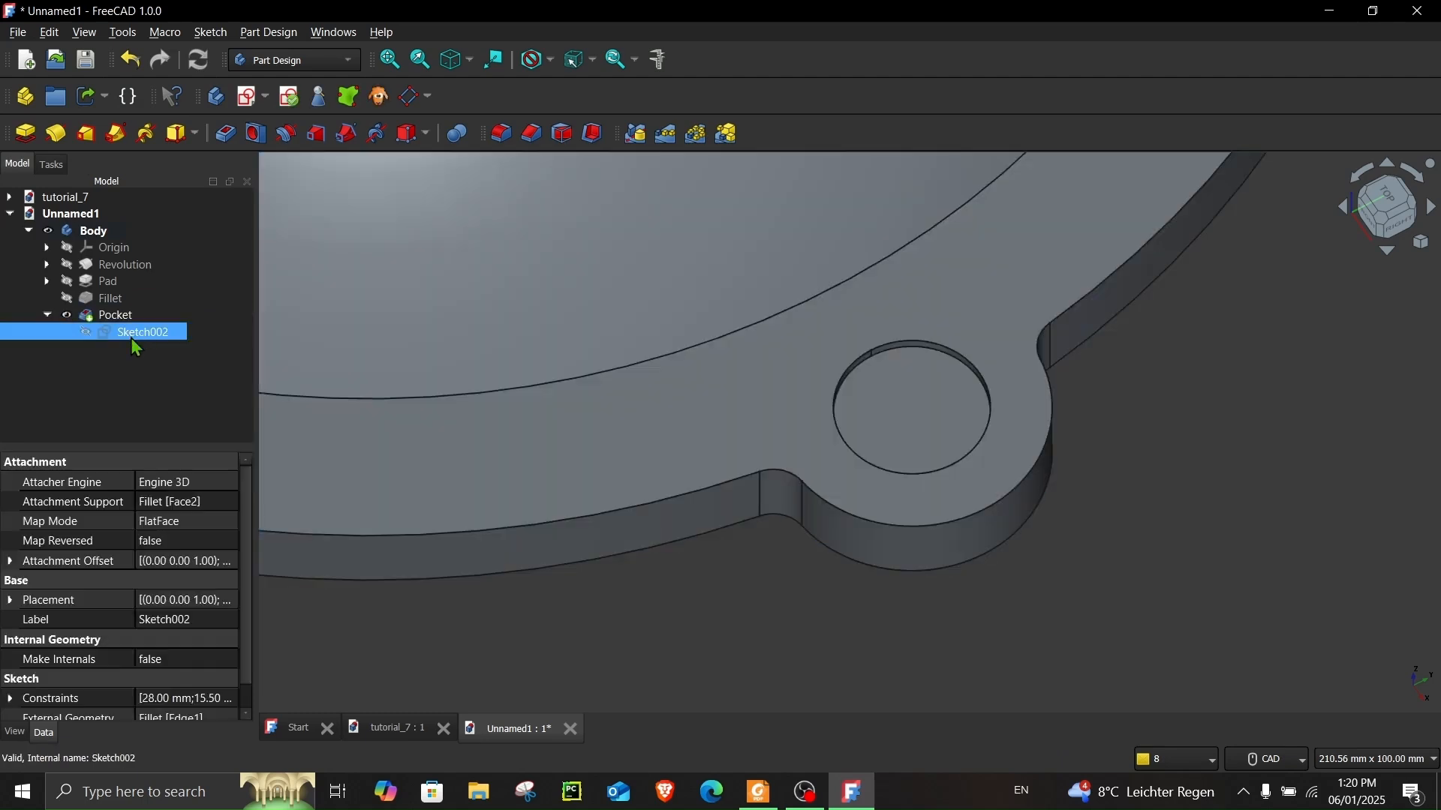
key(space)
click(749, 651)
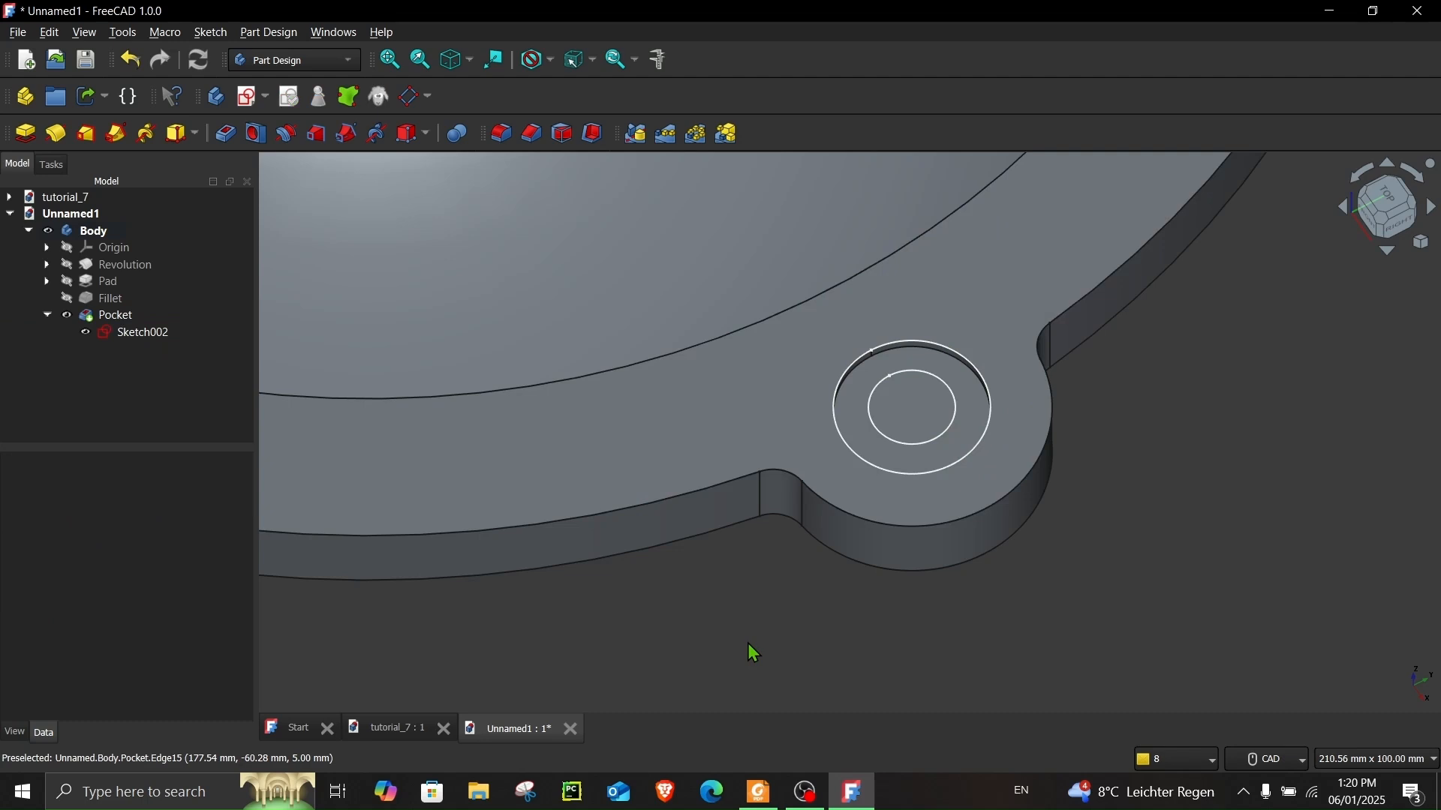
click(944, 432)
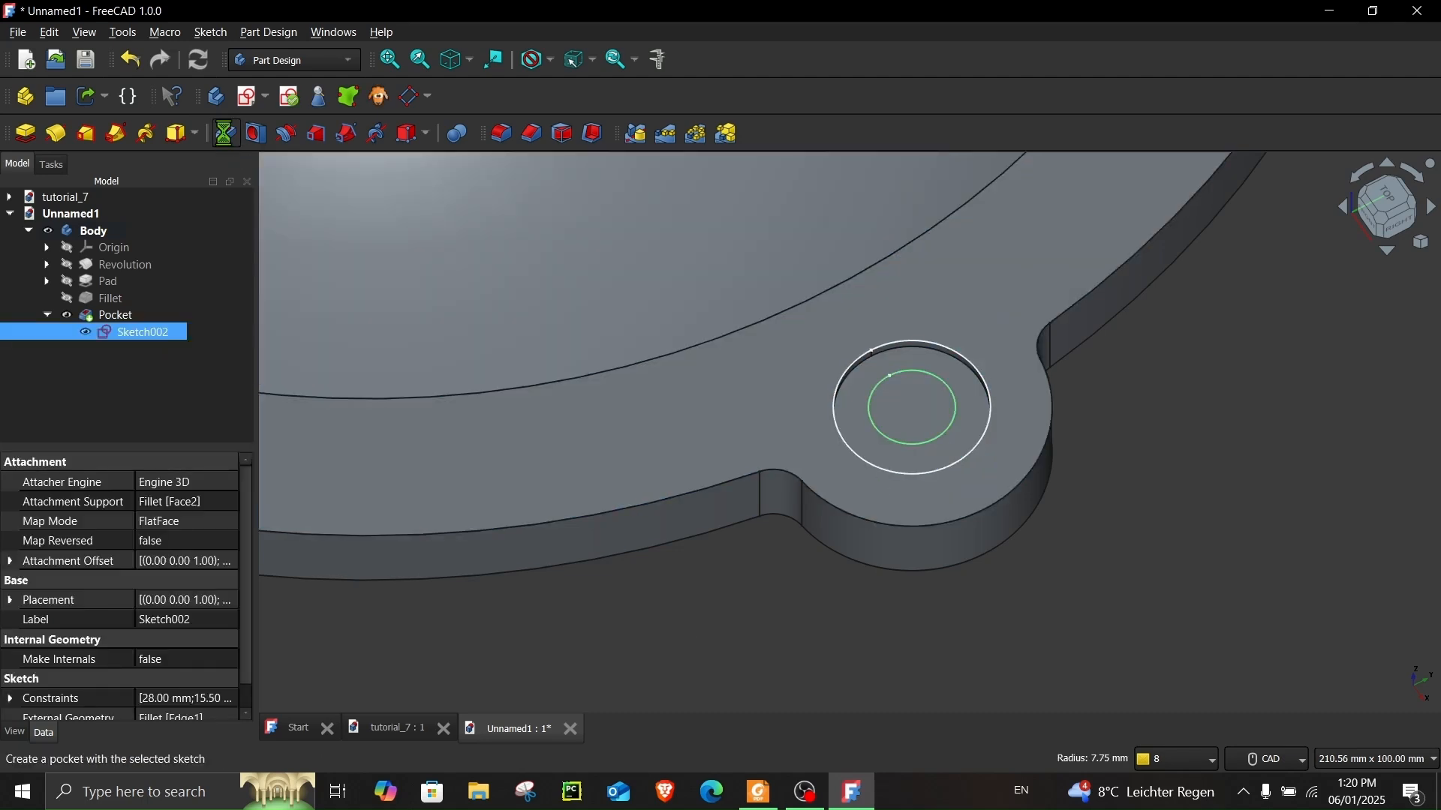
click(224, 134)
click(161, 291)
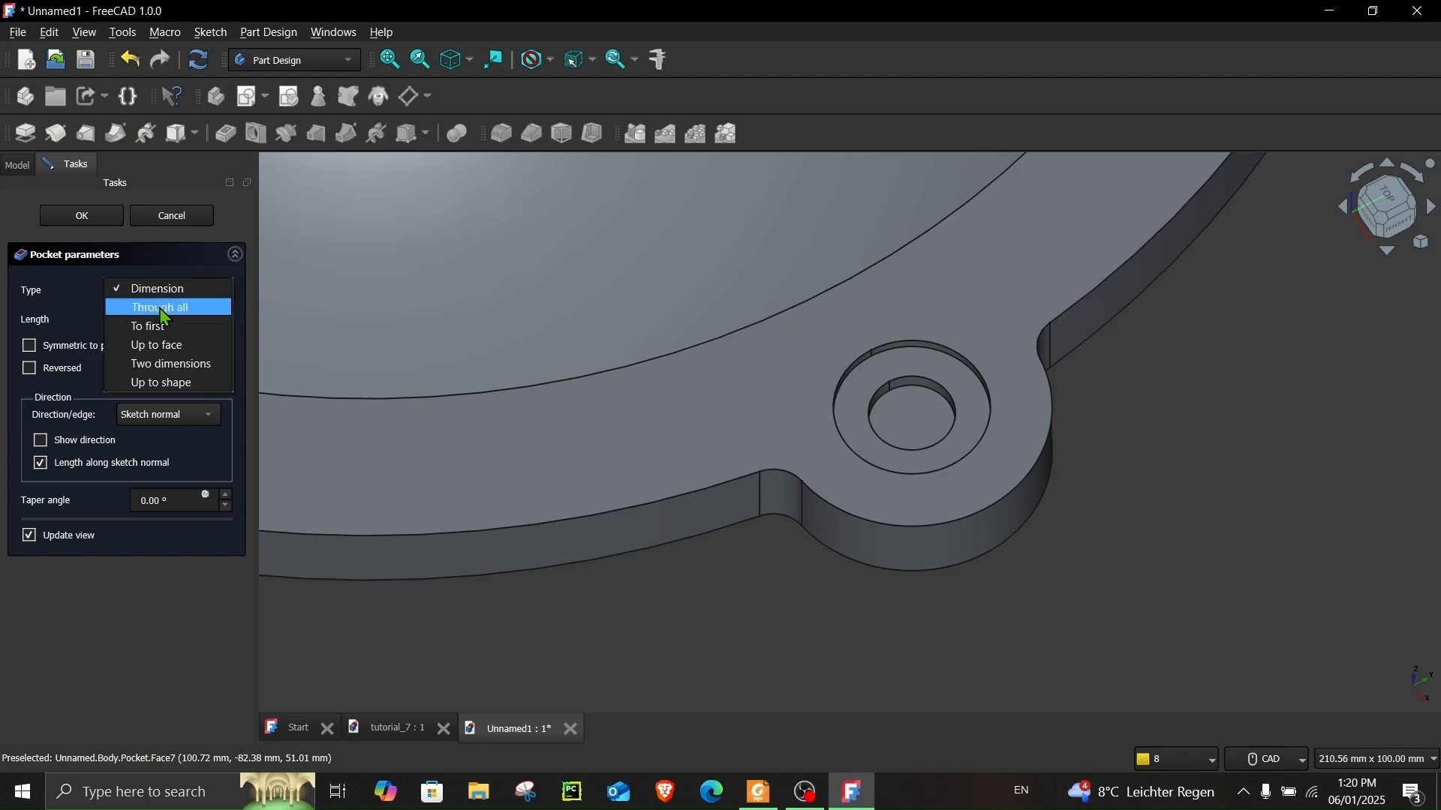
click(165, 307)
click(85, 216)
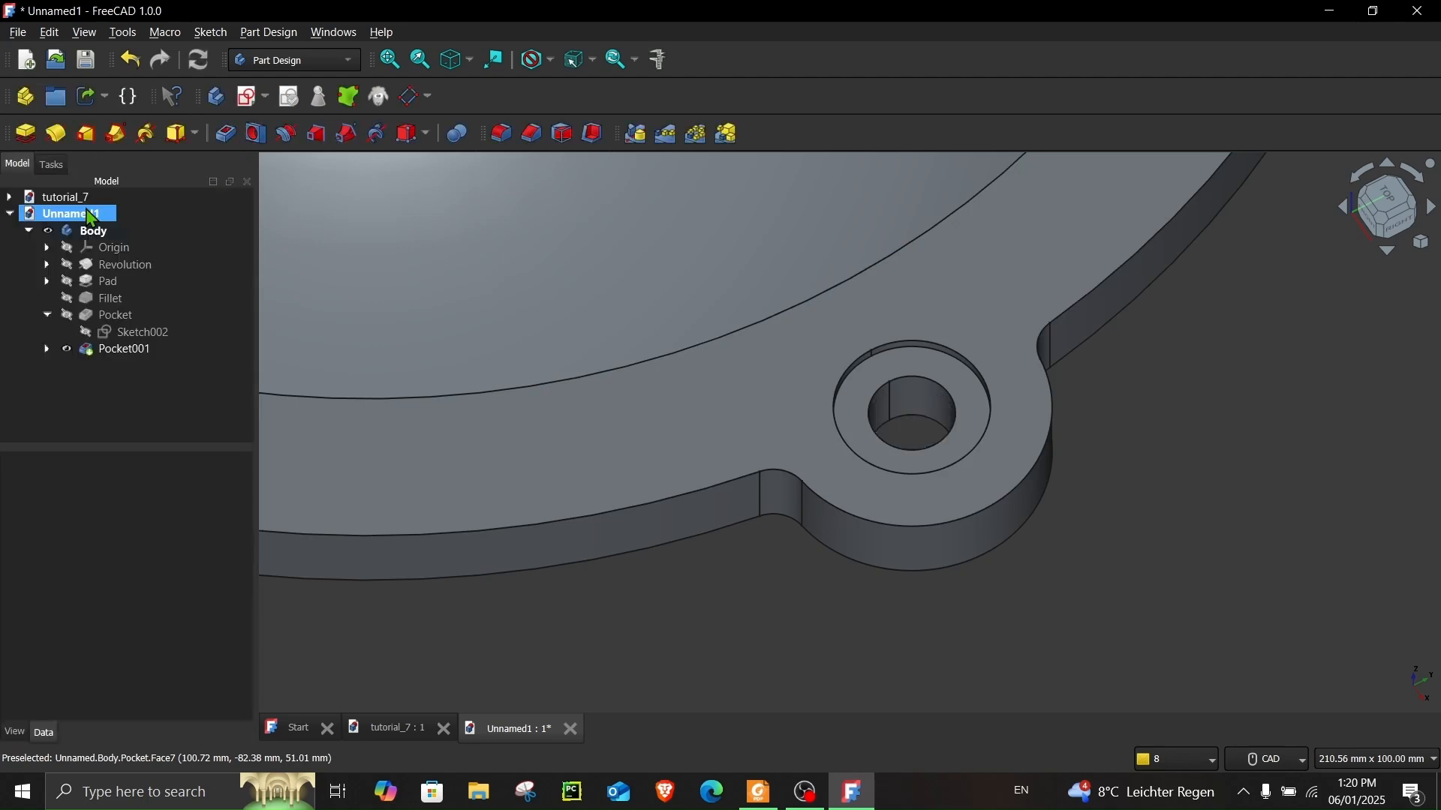
- Create a polar pattern of the lug's pad, fillet and two pockets with 6 occurrences over 360° about the normal sketch axis
scroll(1014, 519, down, 5)
middle_drag(1015, 505, 787, 456)
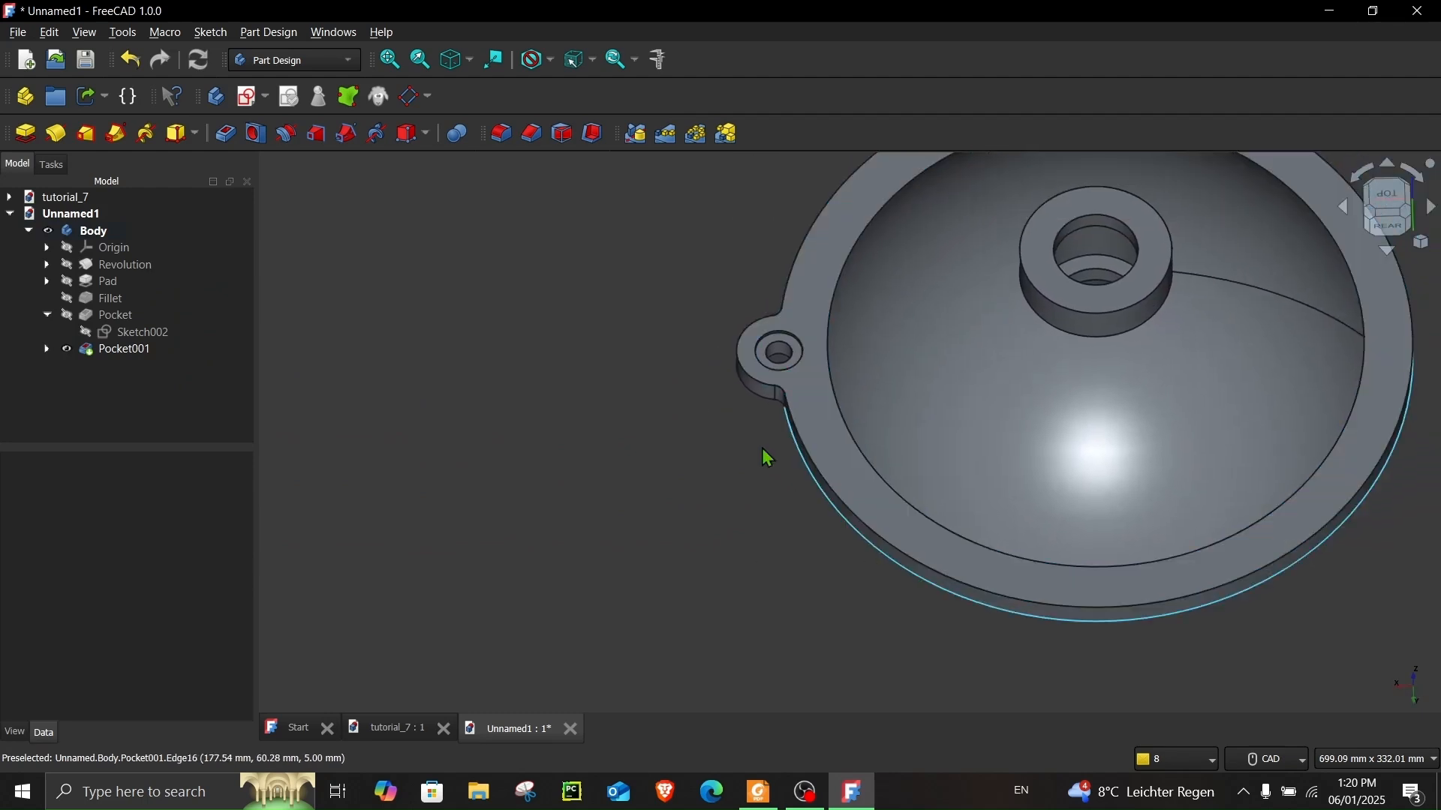
click(47, 314)
click(46, 281)
click(47, 280)
click(105, 281)
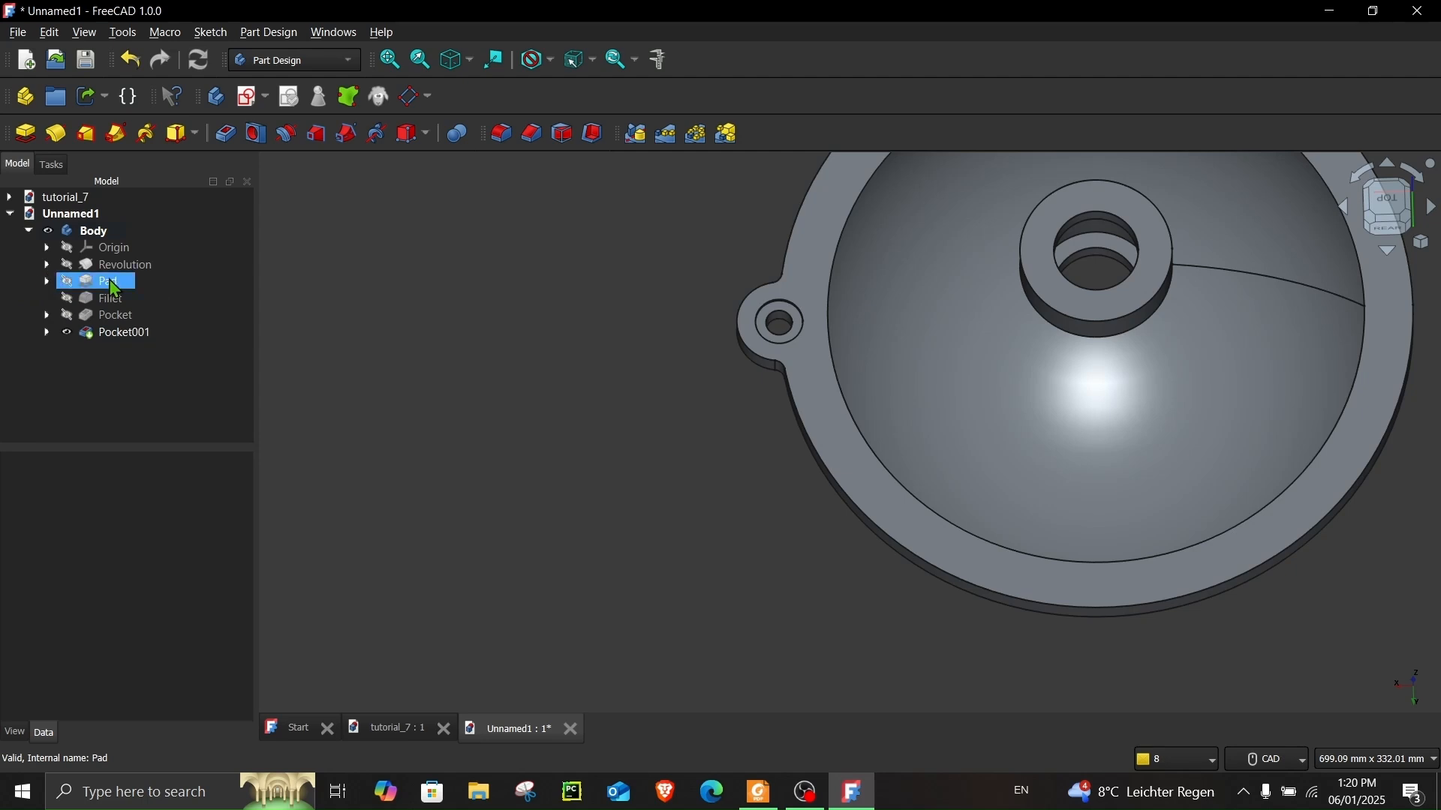
shift+click(116, 315)
shift+click(125, 335)
scroll(513, 316, down, 1)
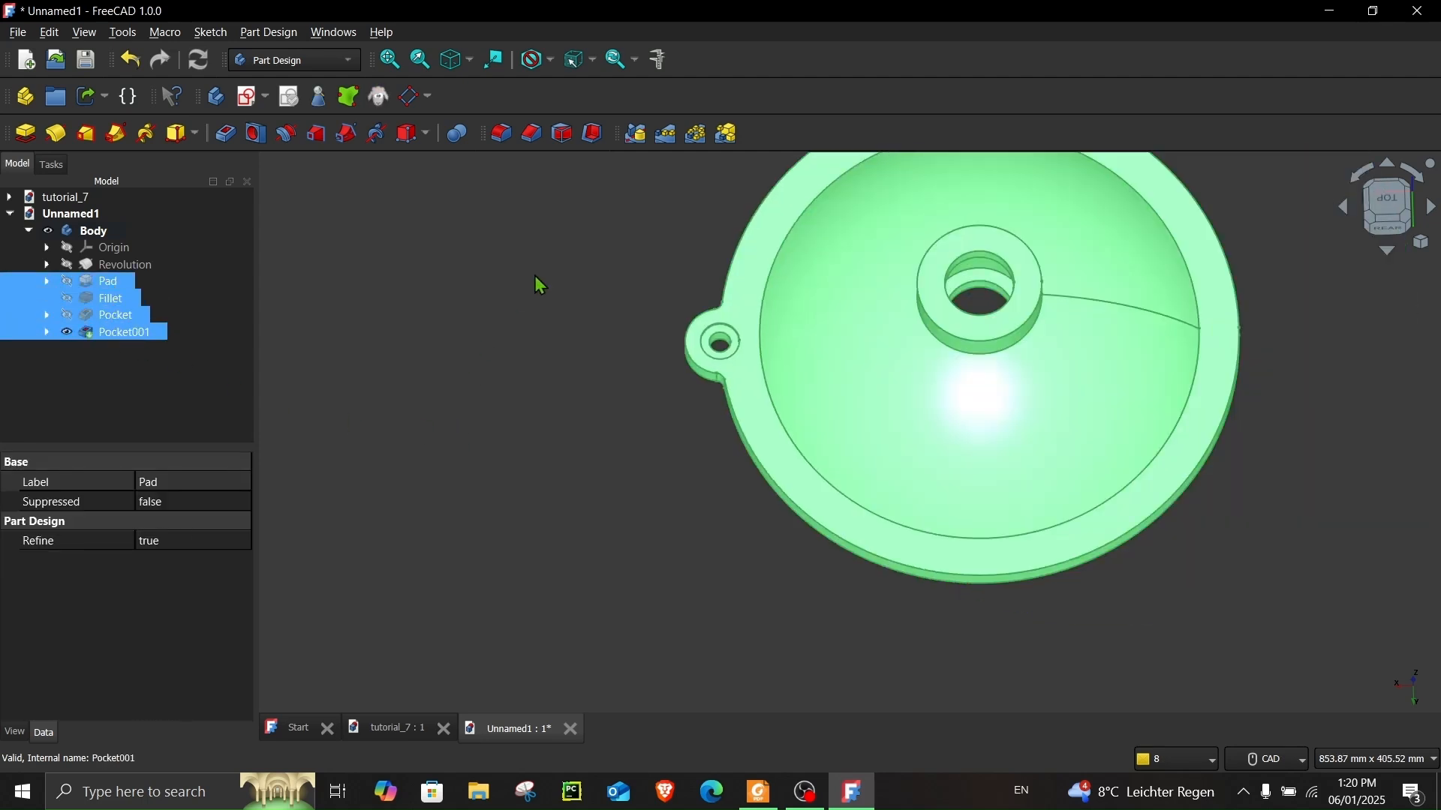
click(696, 135)
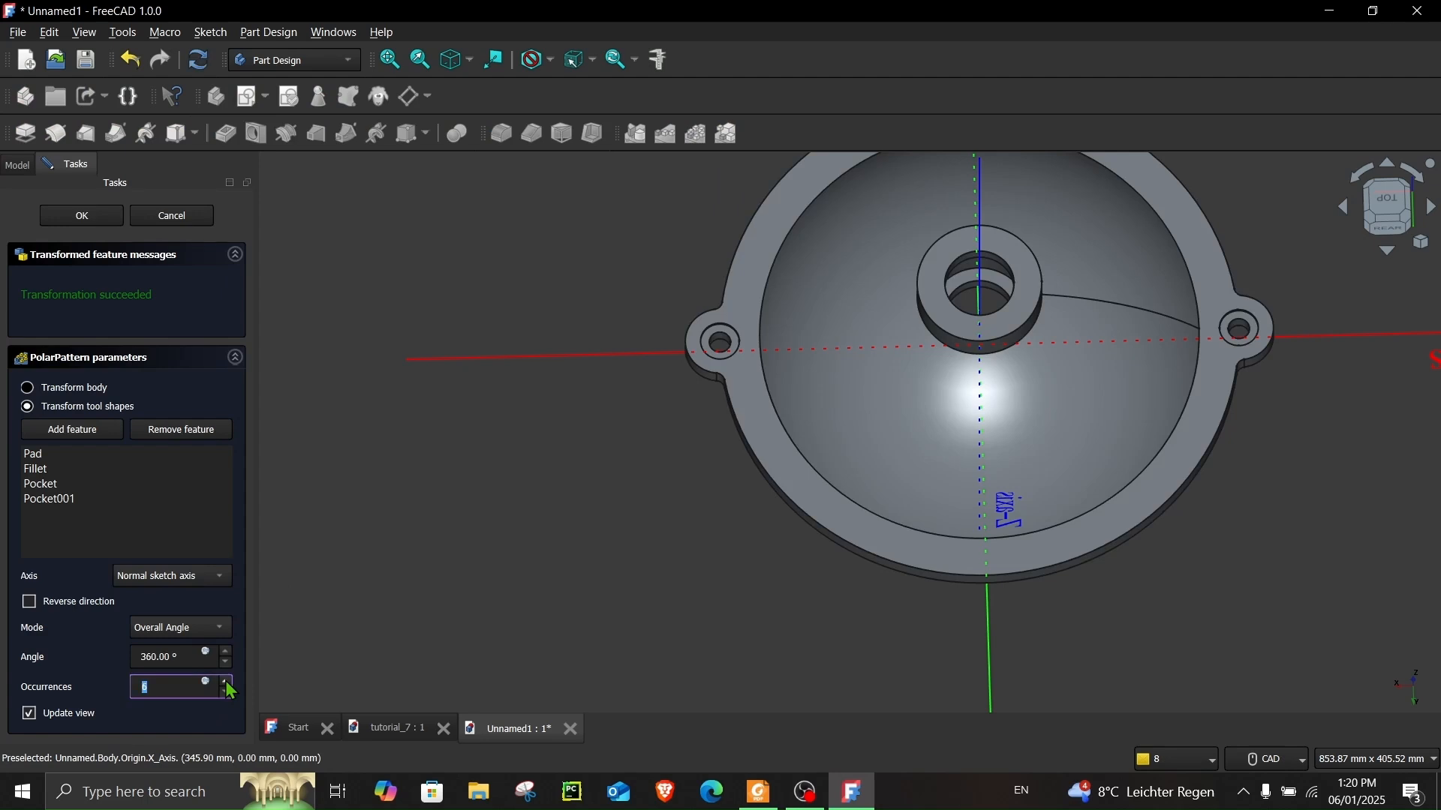
scroll(499, 525, down, 3)
click(83, 223)
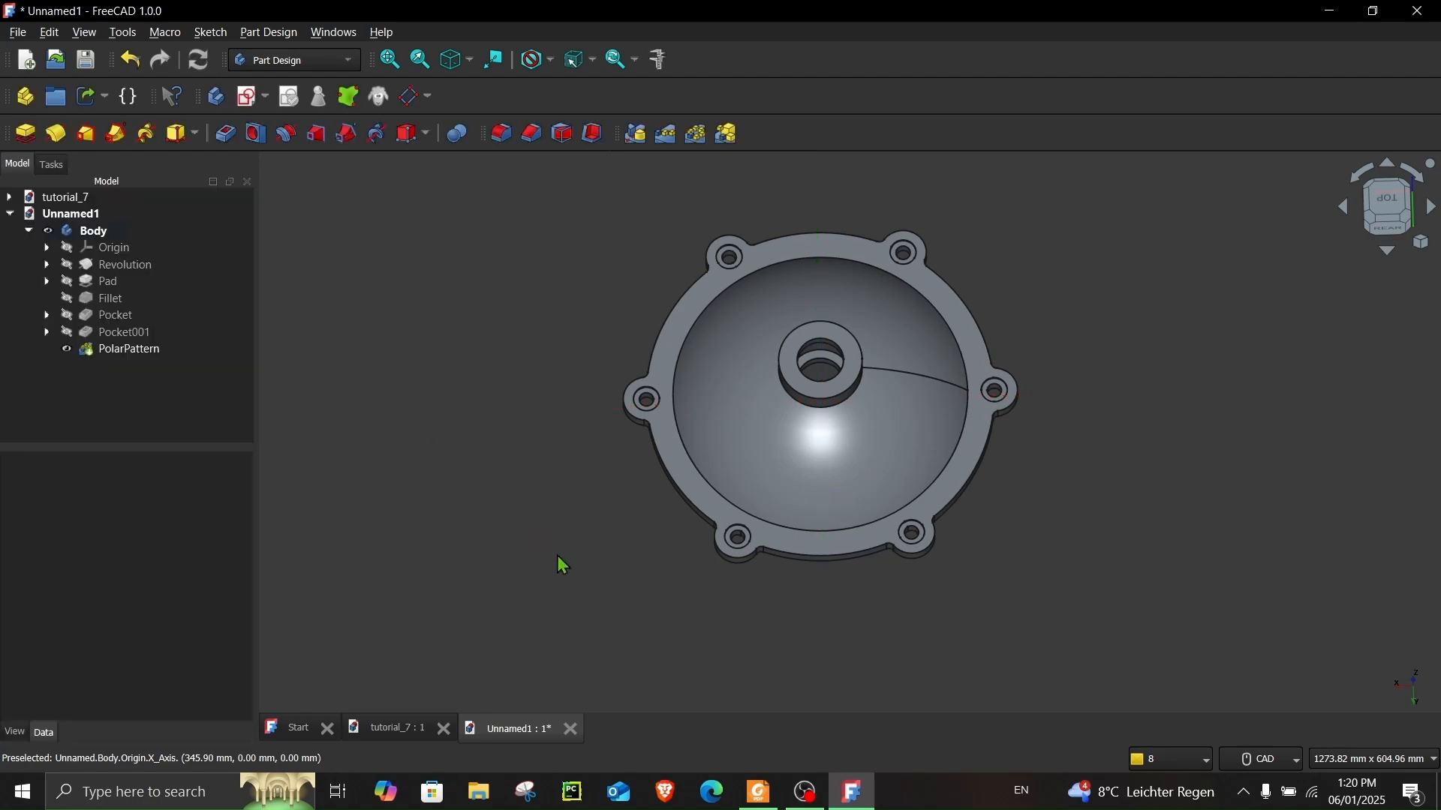
- Switch to Foxit Reader, examine the Step 3 drawing for the slotted boss's radii, position and height, and return to FreeCAD
key(alt+Tab)
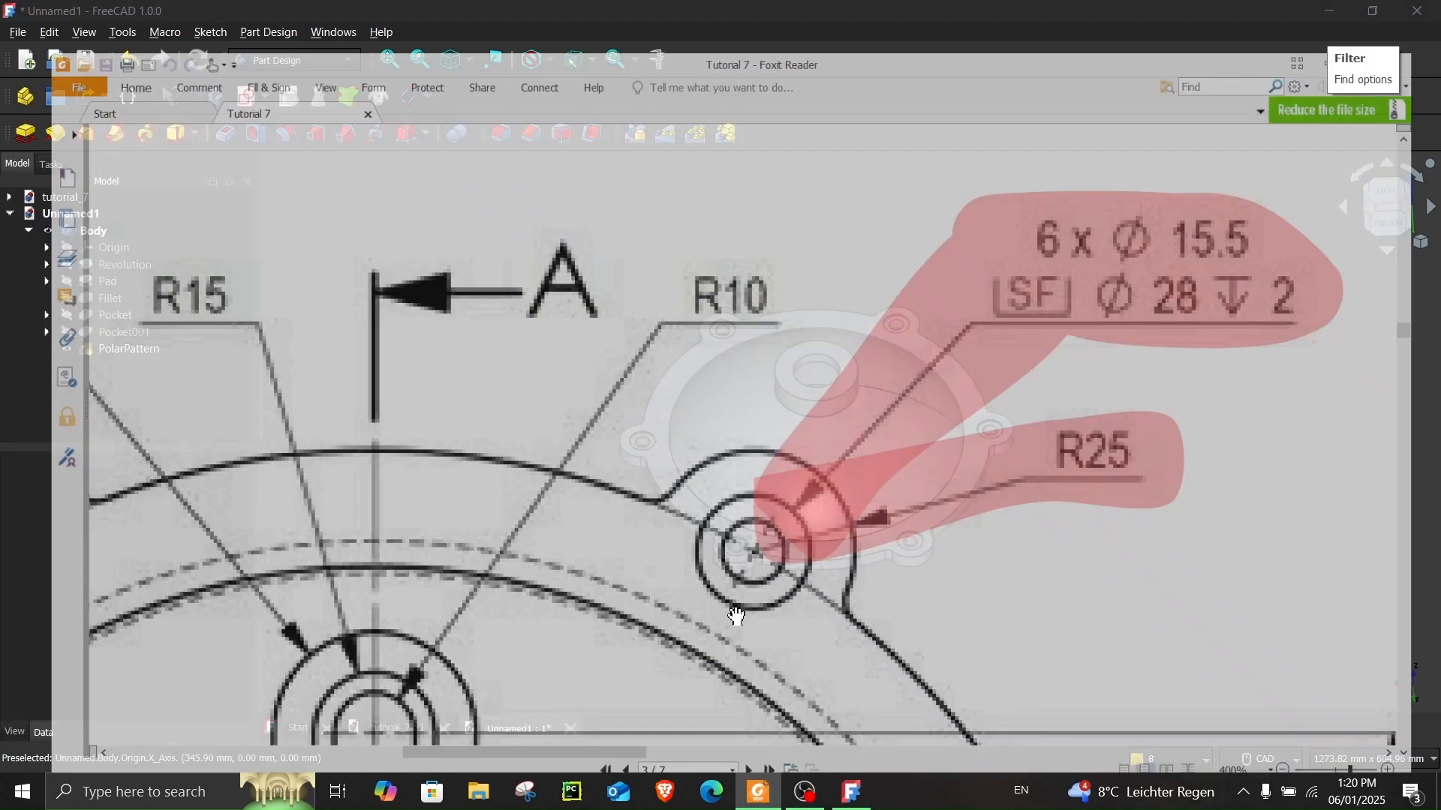
ctrl+scroll(705, 571, down, 10)
scroll(704, 574, down, 4)
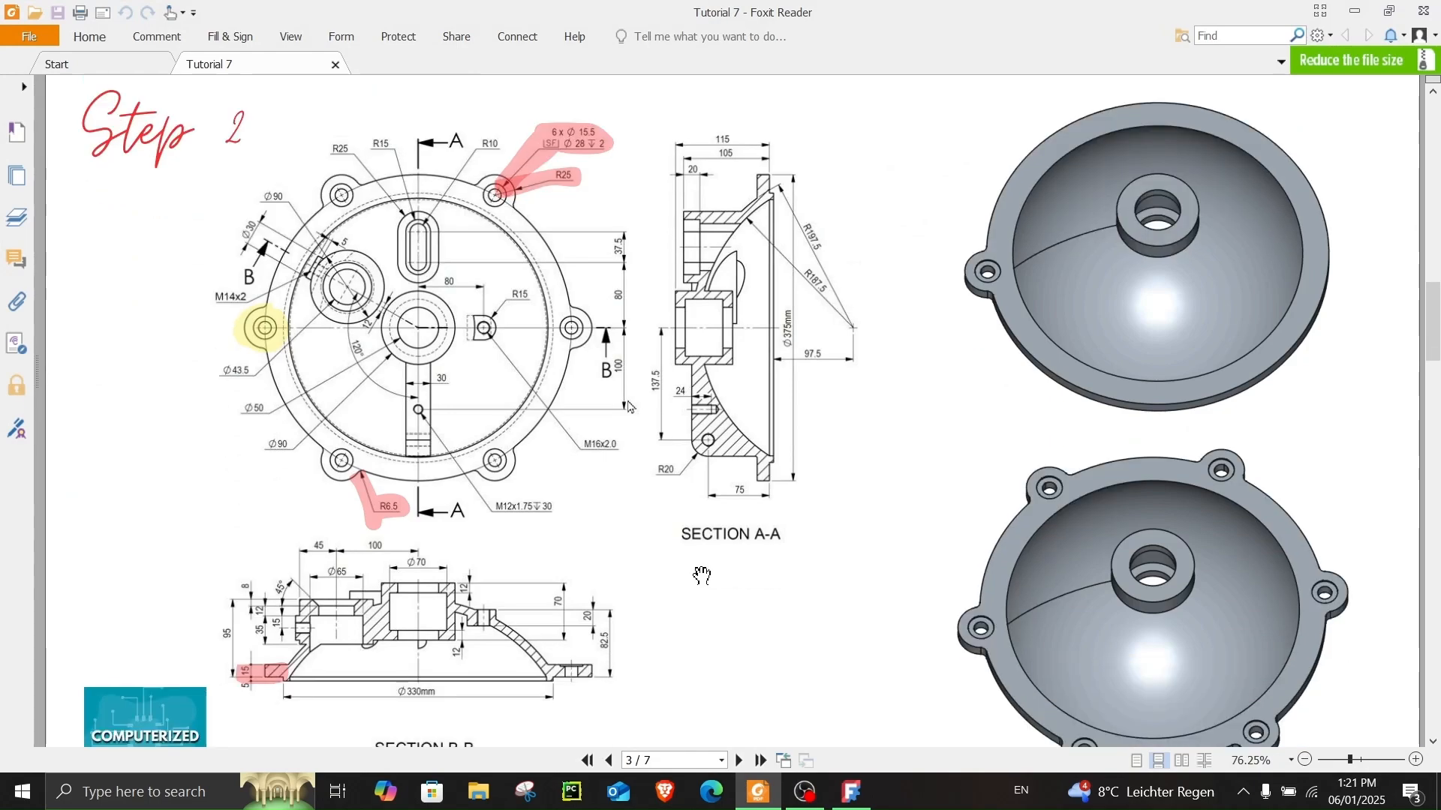
scroll(713, 582, down, 6)
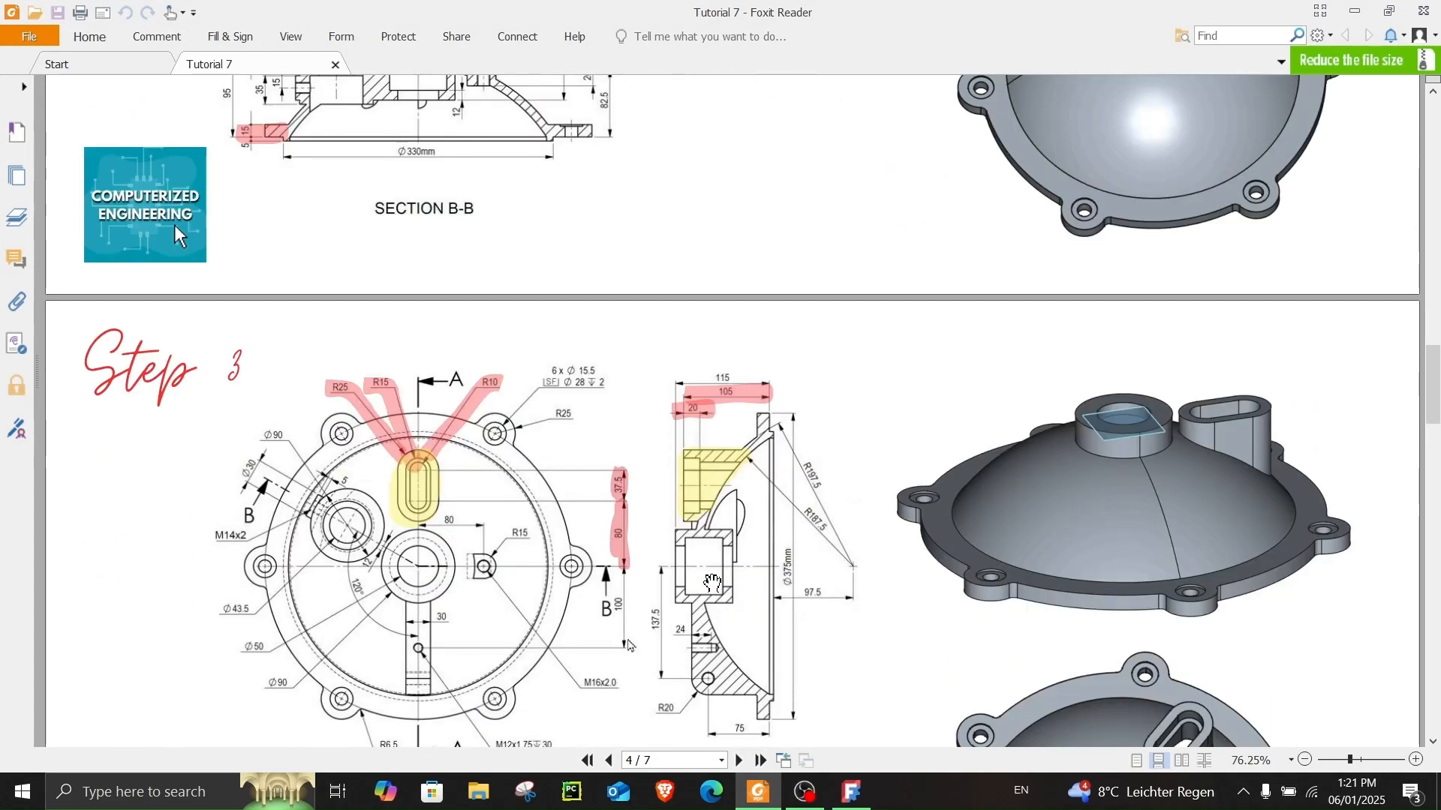
ctrl+scroll(352, 500, up, 3)
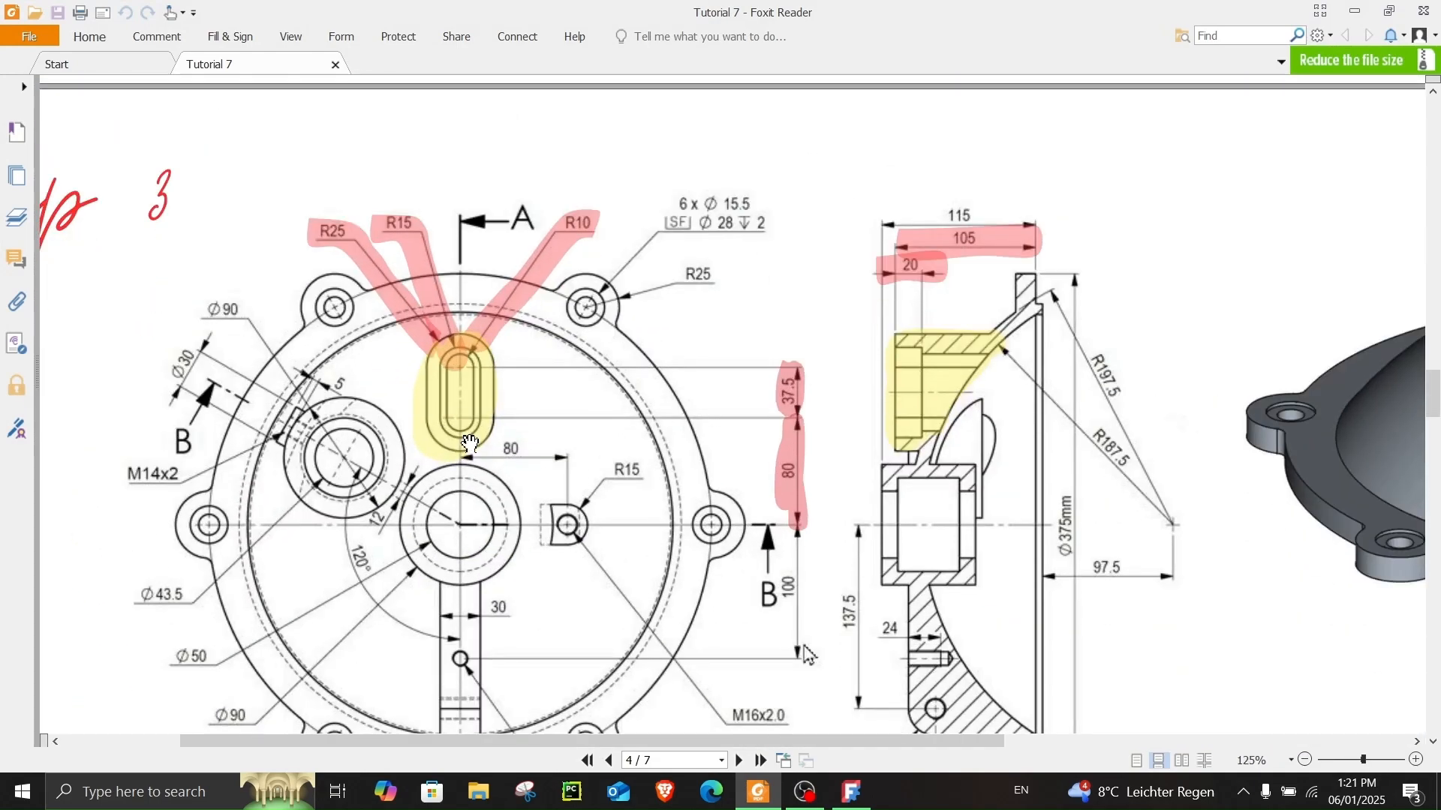
ctrl+scroll(817, 382, down, 2)
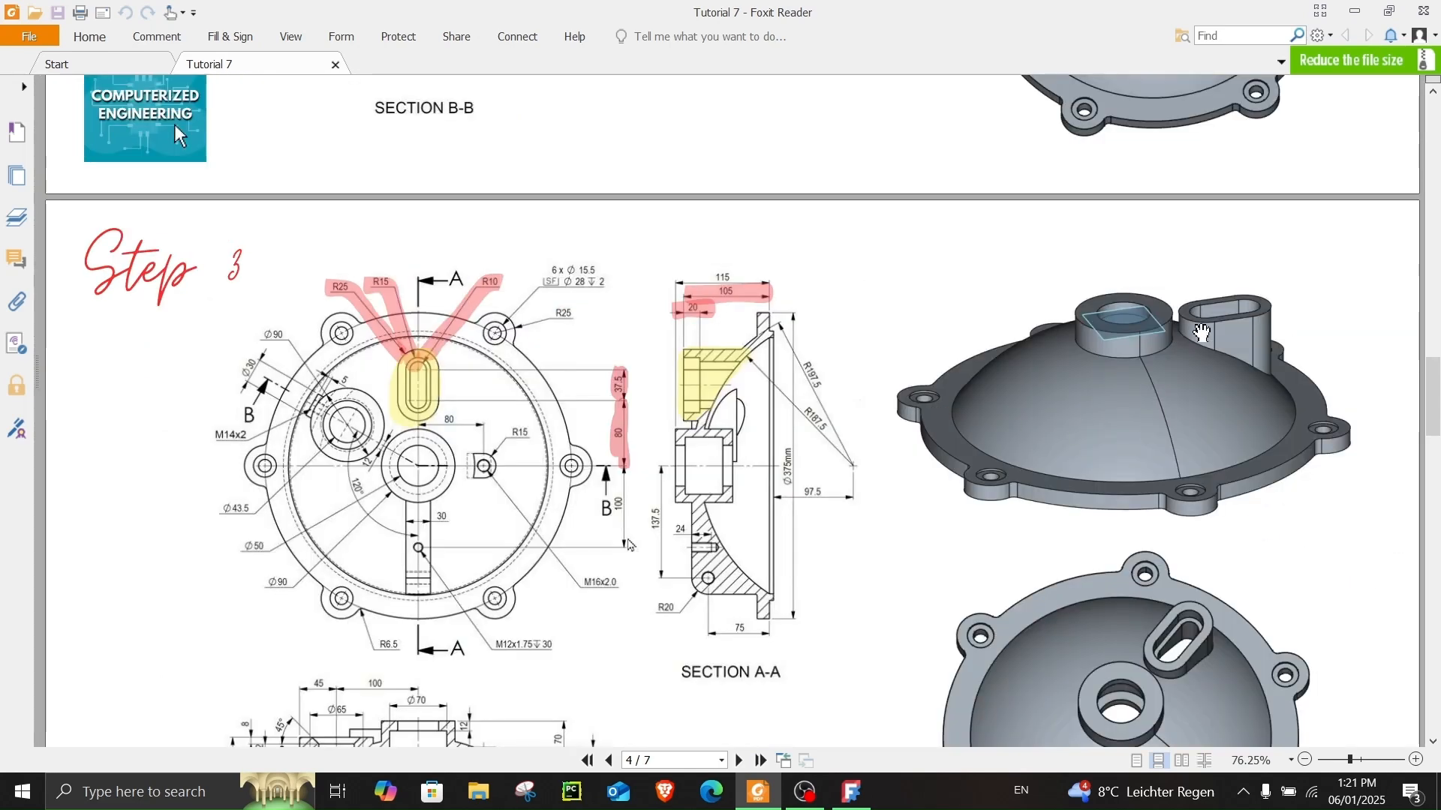
scroll(1197, 334, down, 1)
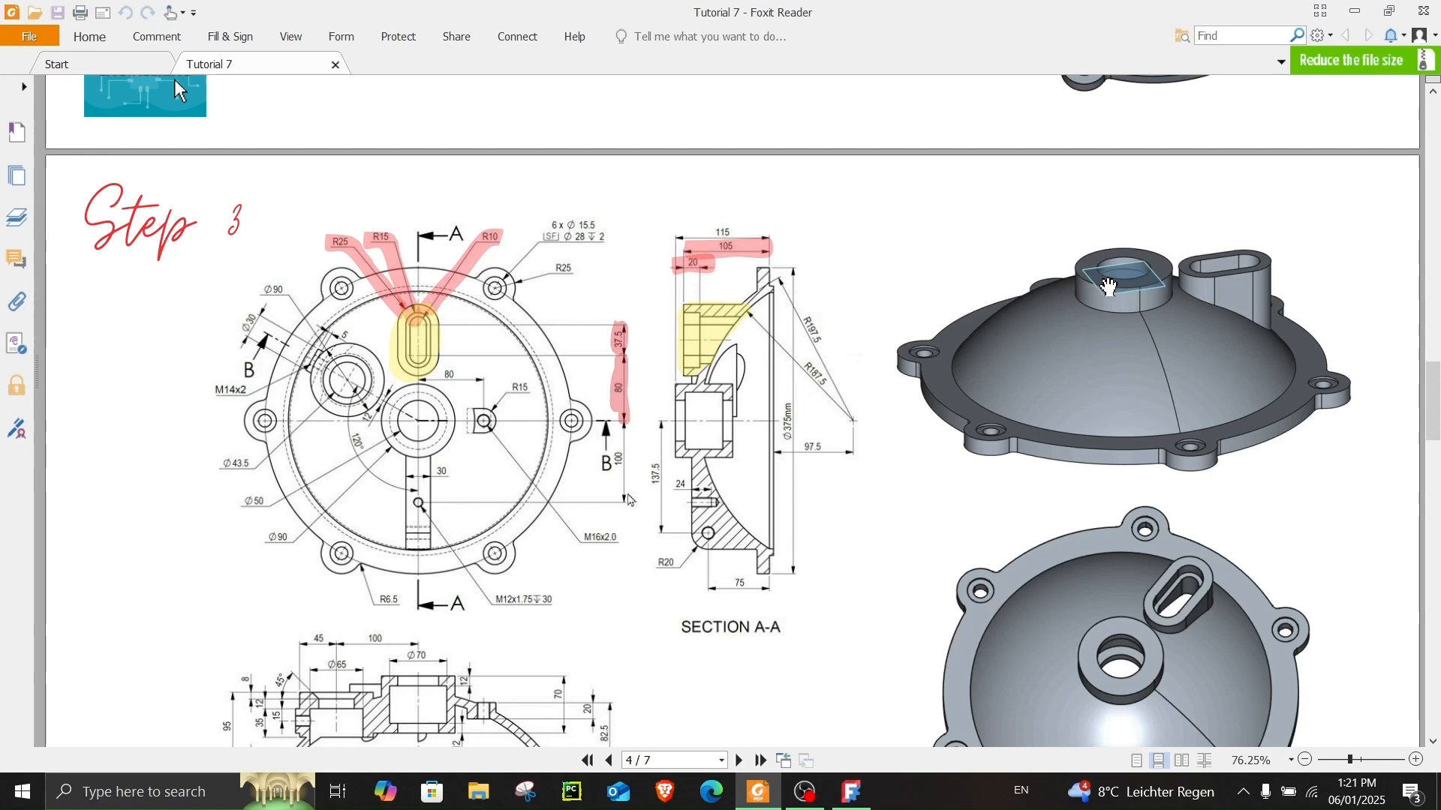
ctrl+scroll(347, 298, up, 4)
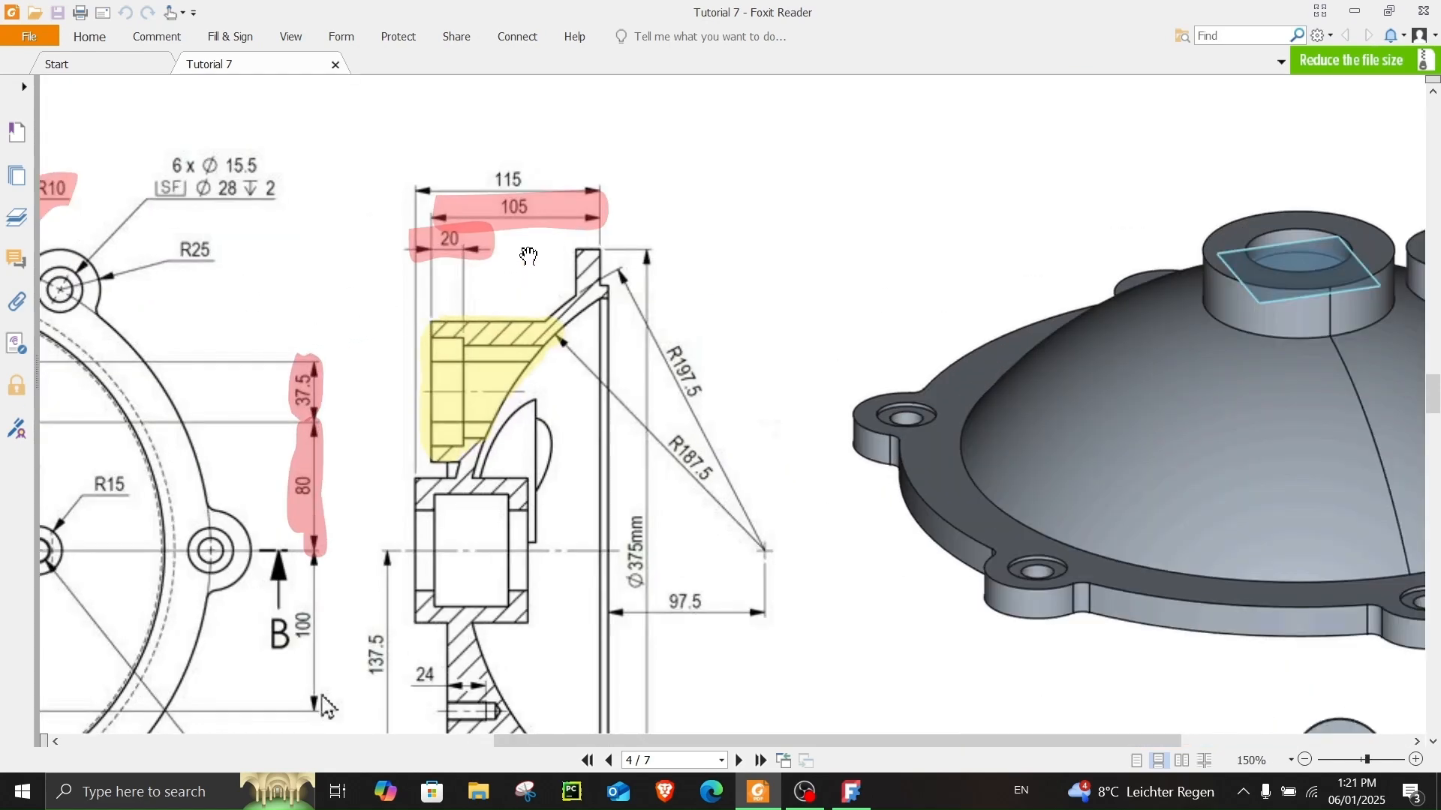
ctrl+scroll(453, 371, up, 3)
scroll(564, 217, up, 1)
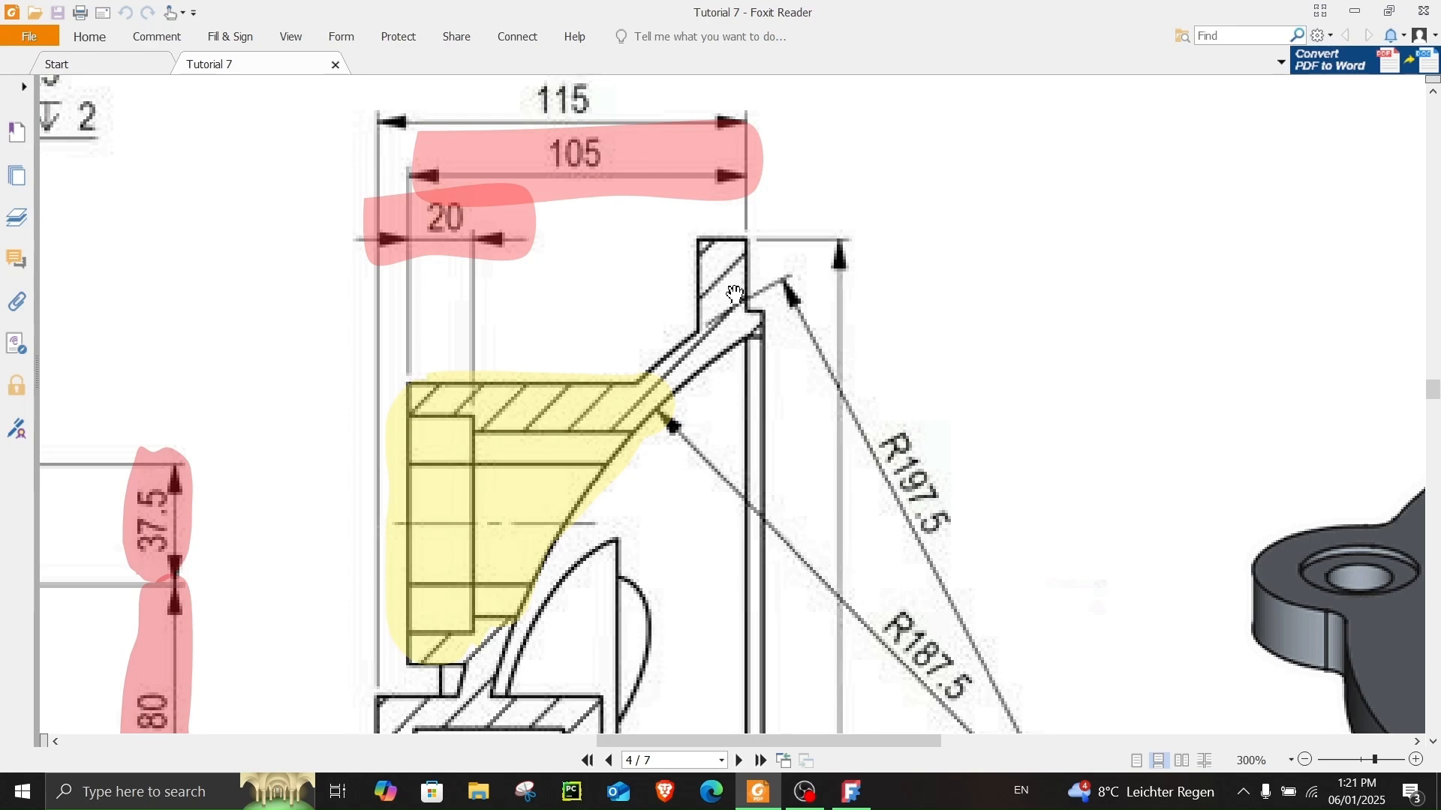
ctrl+scroll(740, 283, down, 3)
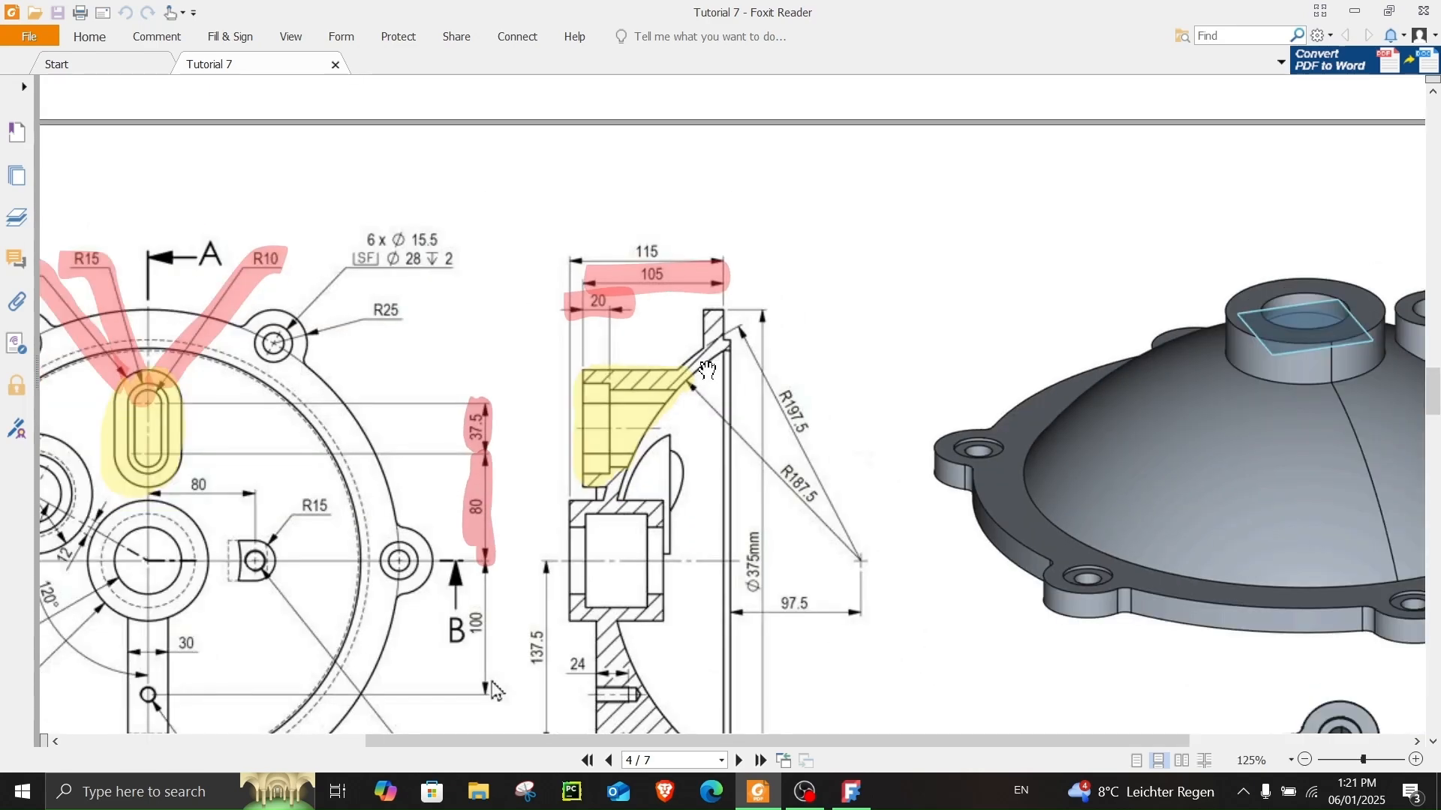
scroll(708, 370, down, 1)
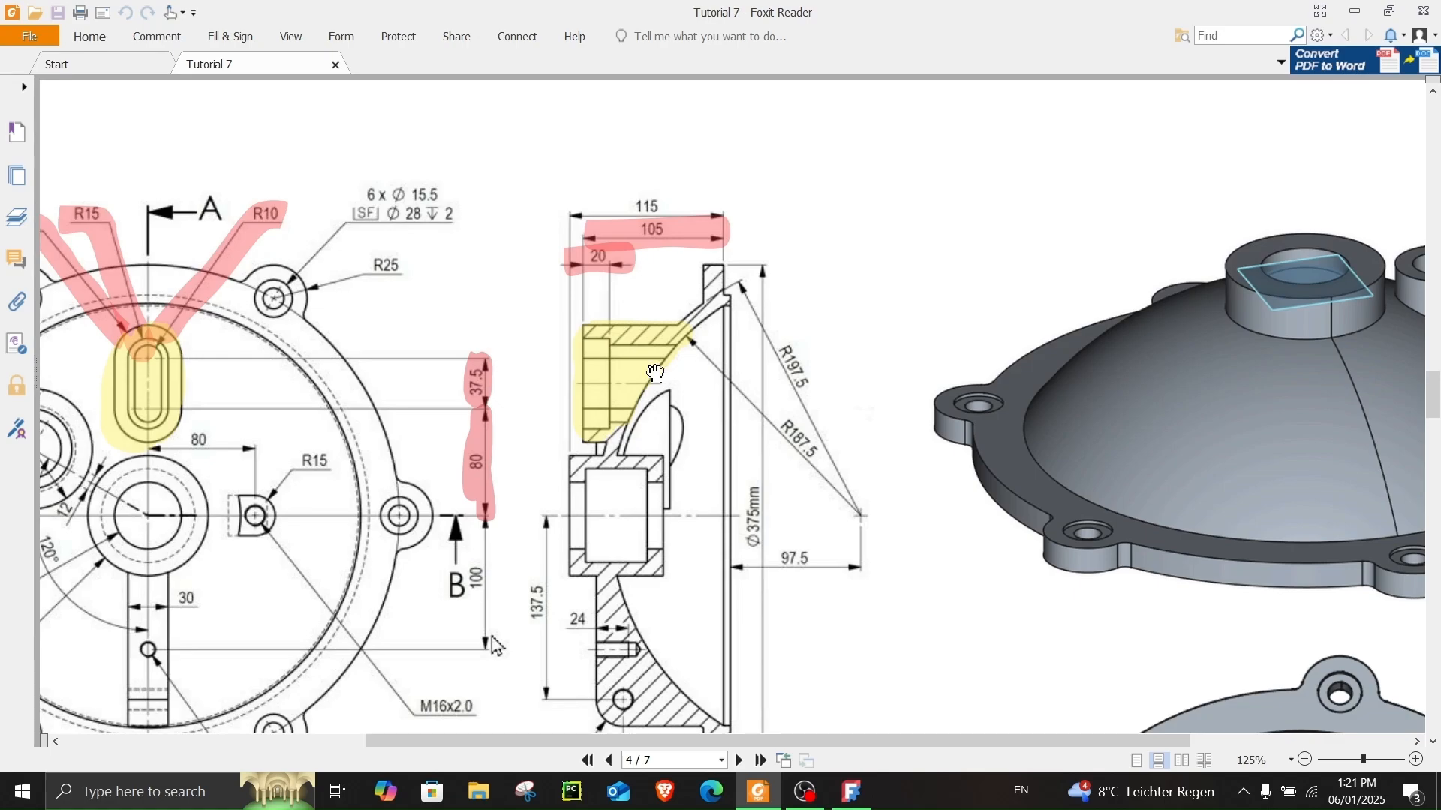
click(852, 792)
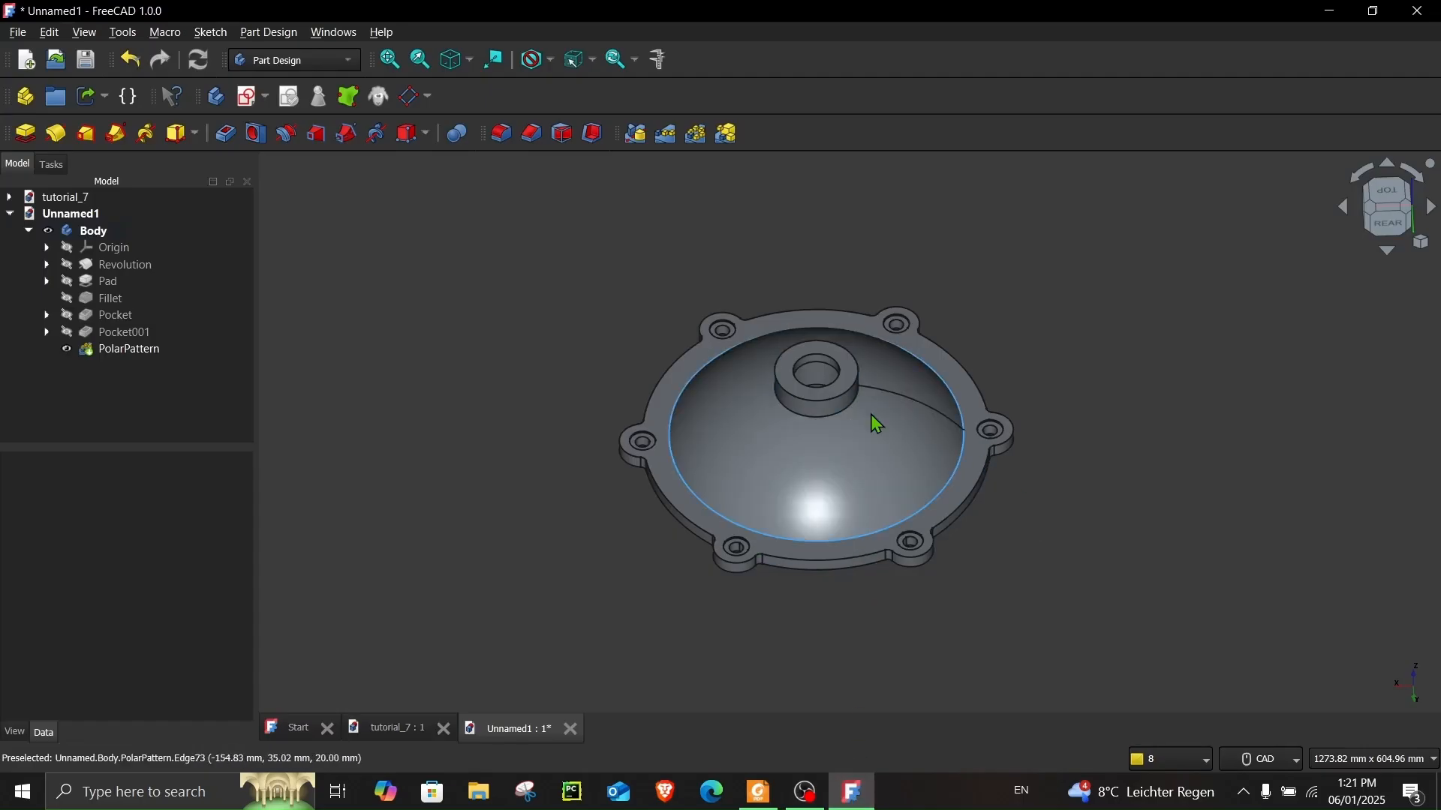
- Create a datum plane attached to the flange's underside, offset 105 mm in the z-direction with its sides flipped toward the dome's top
click(412, 97)
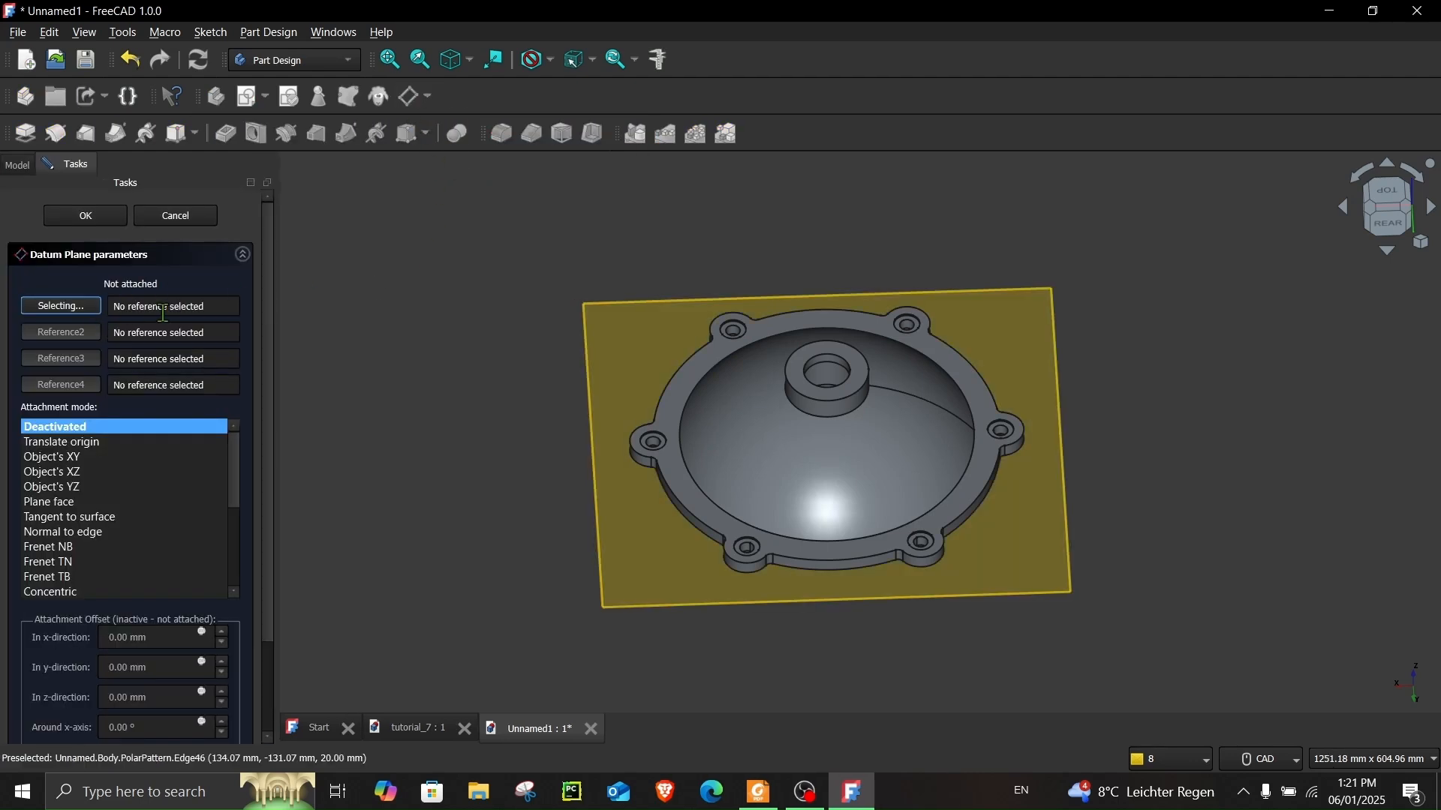
middle_drag(987, 521, 971, 376)
scroll(965, 624, up, 7)
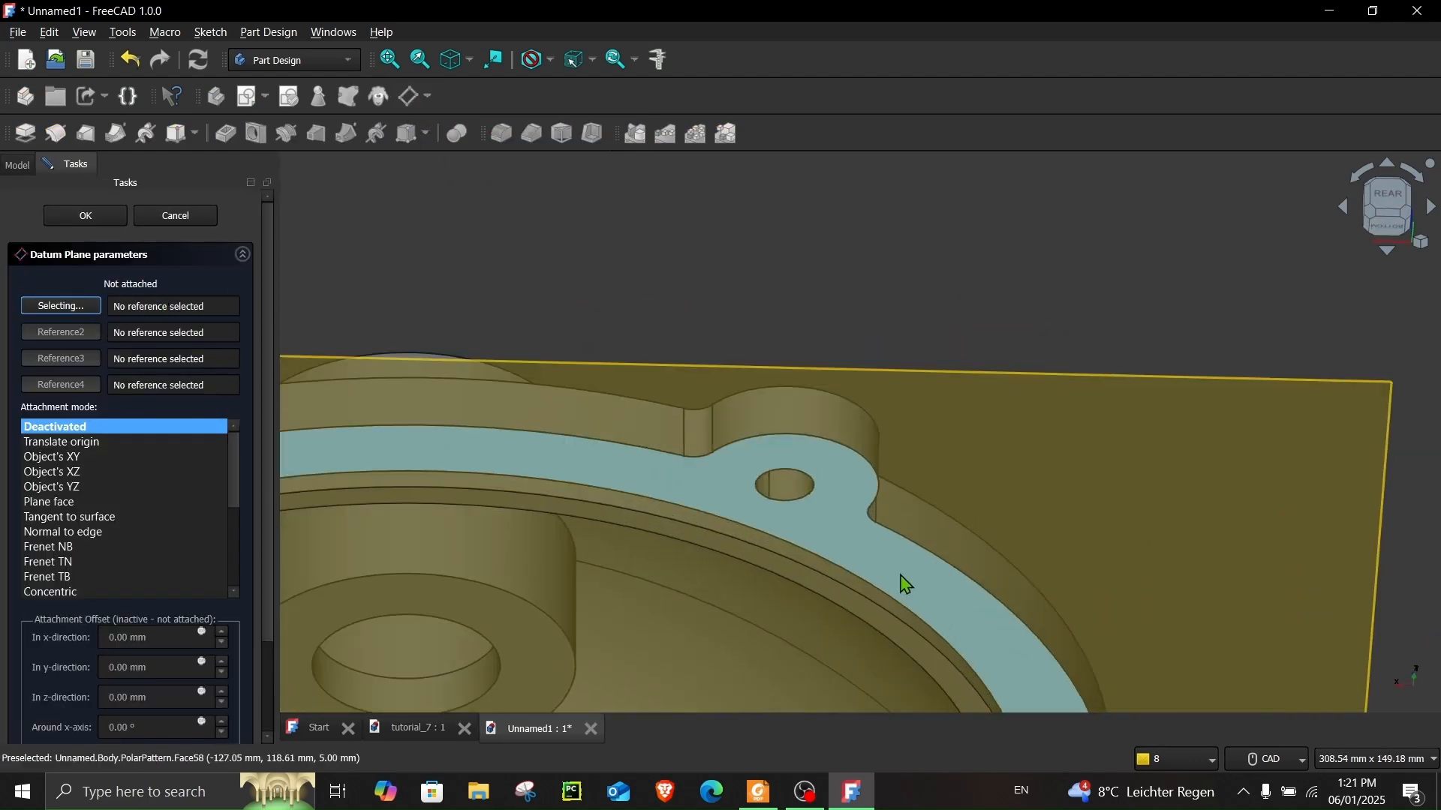
click(908, 585)
scroll(903, 582, down, 5)
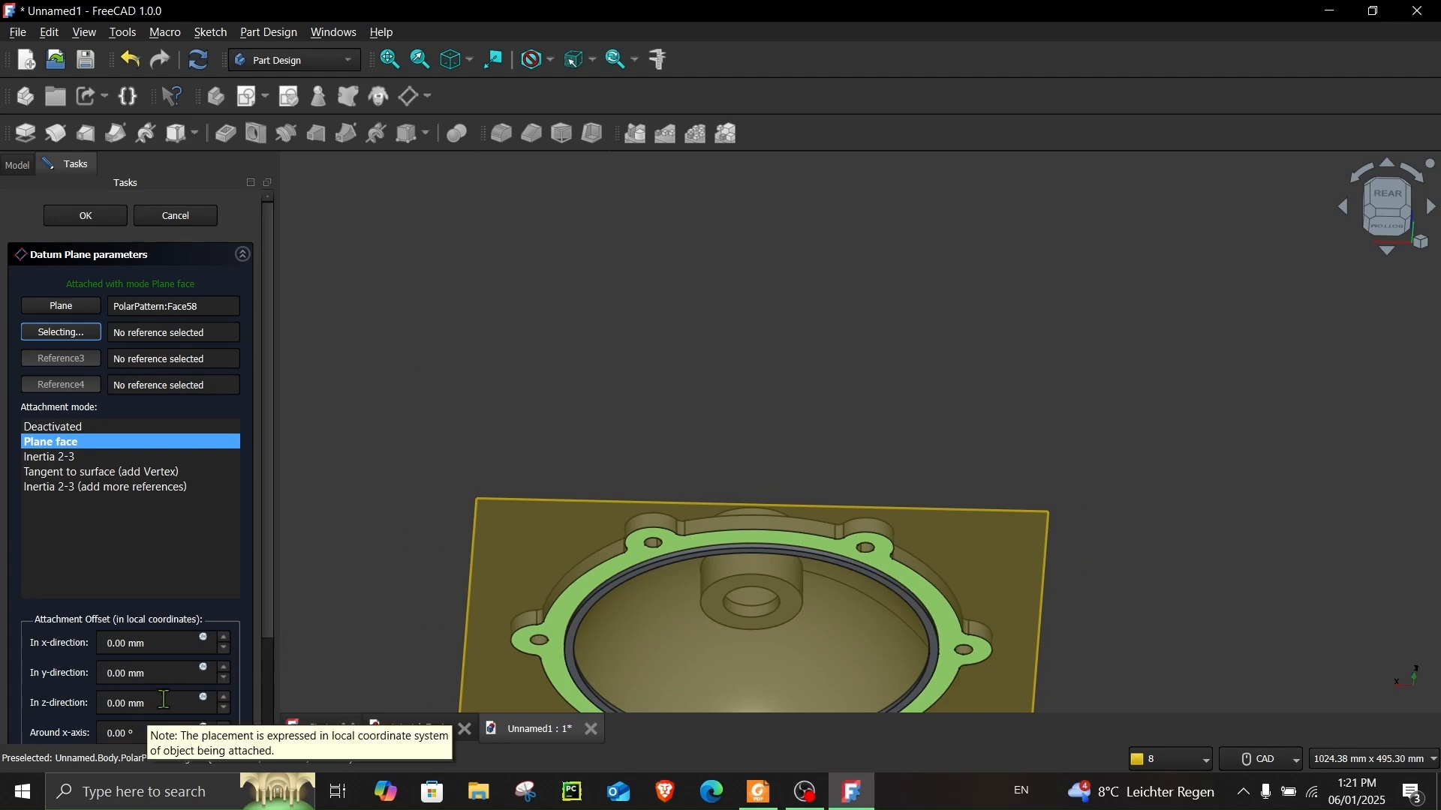
double_click(164, 700)
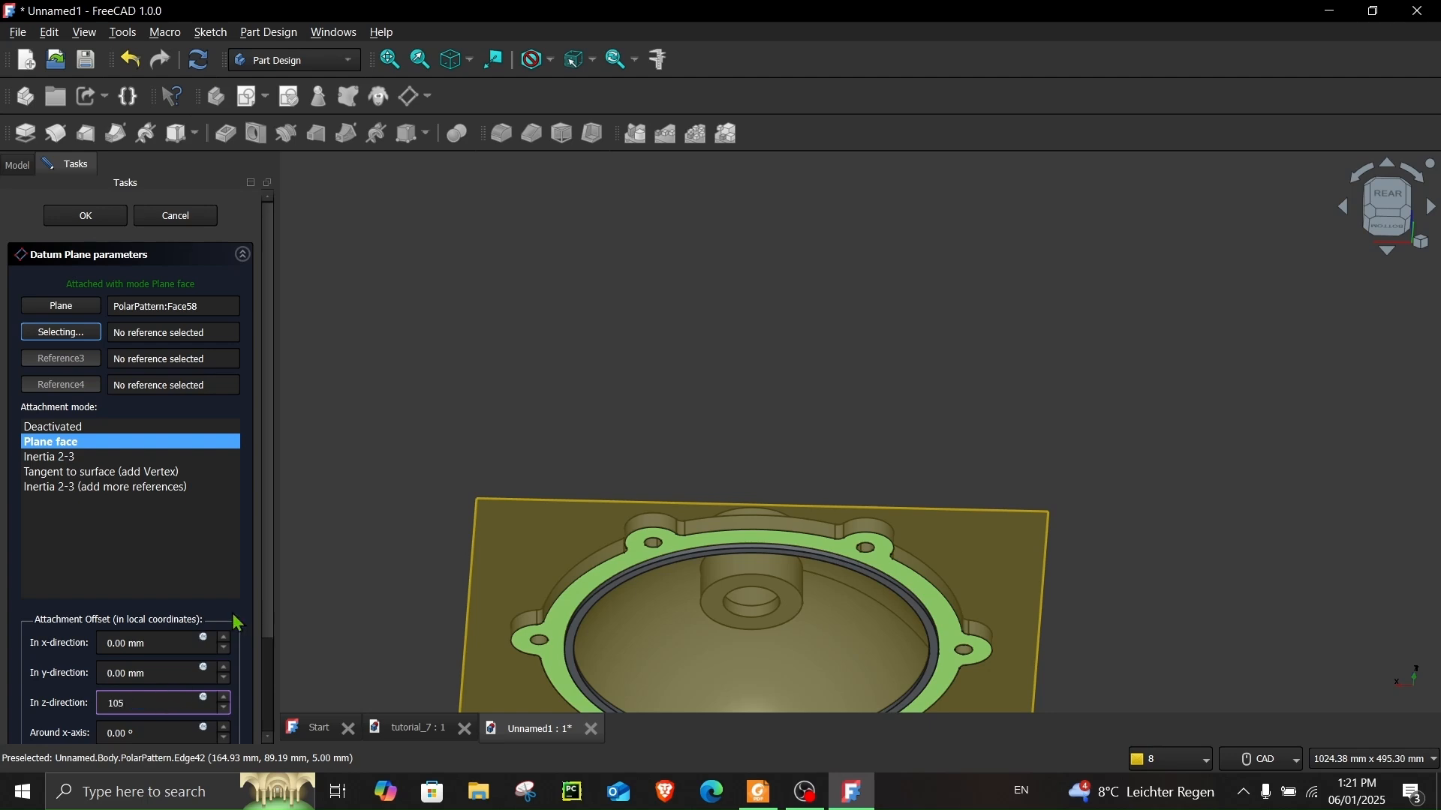
scroll(236, 623, down, 2)
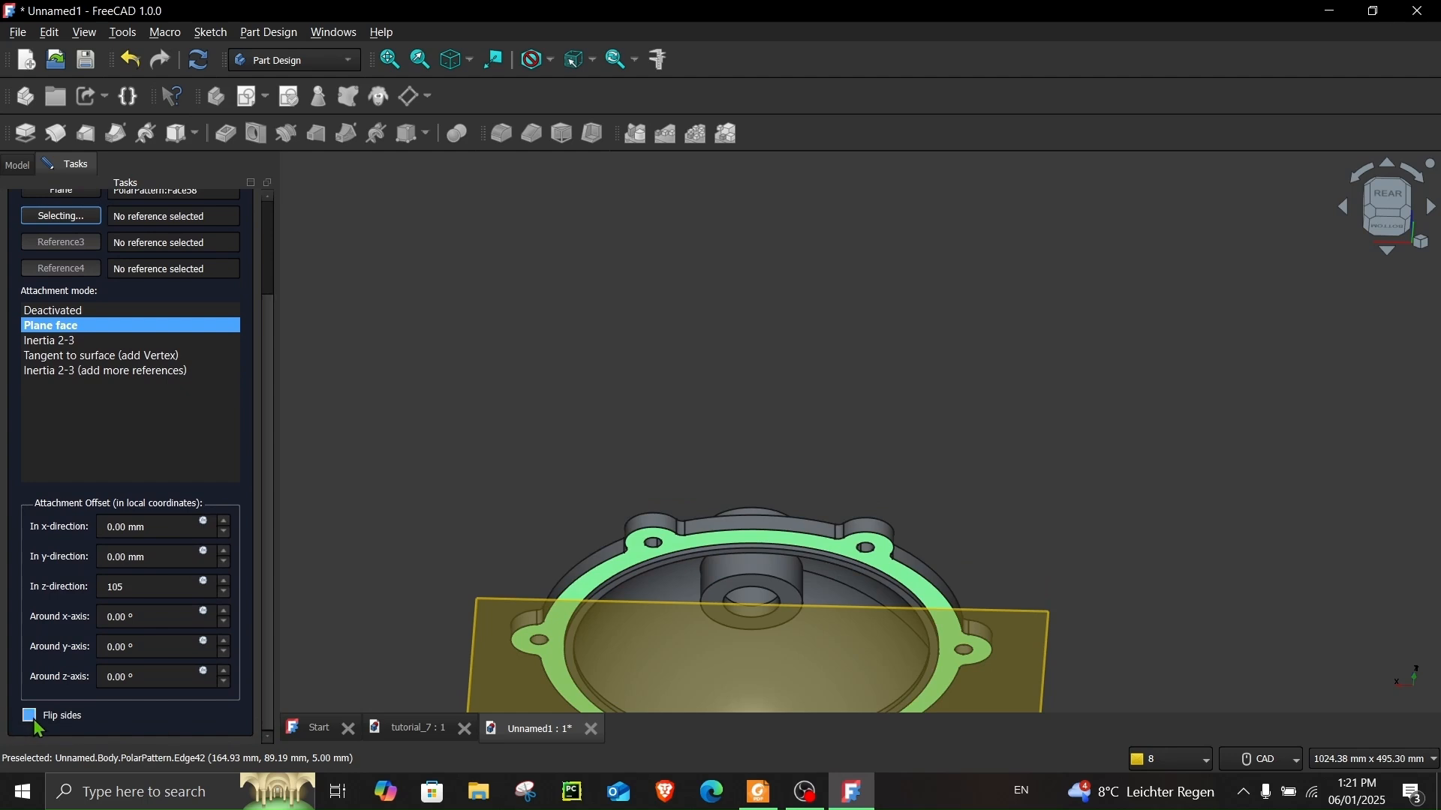
click(30, 716)
middle_drag(409, 607, 381, 497)
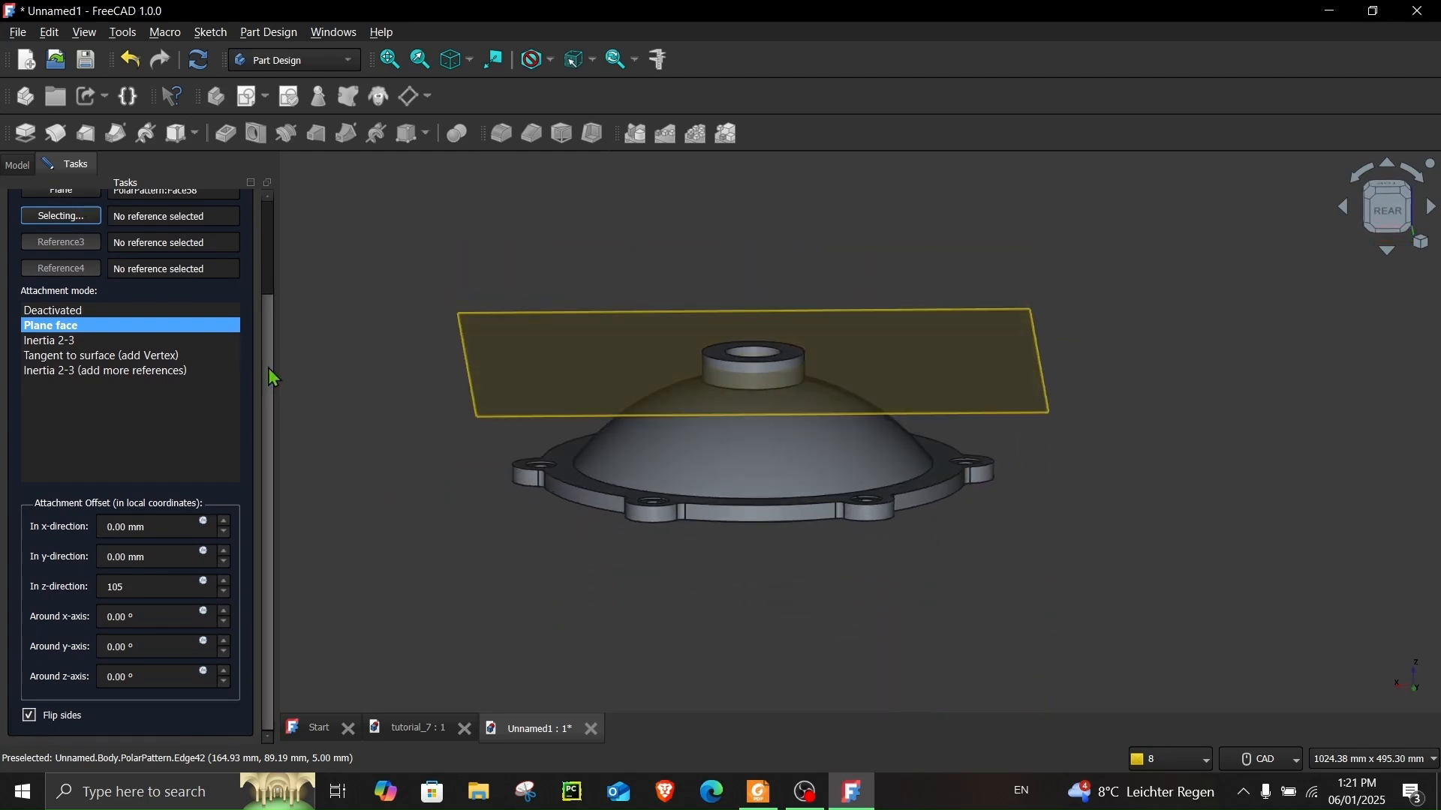
drag(271, 365, 268, 243)
scroll(898, 405, up, 2)
- Create a new sketch on the datum plane above the dome
click(1163, 448)
mouse_move(1163, 449)
middle_down()
mouse_move(1125, 477)
mouse_move(1167, 447)
mouse_move(1190, 493)
mouse_move(1141, 492)
mouse_move(1148, 604)
mouse_move(1136, 453)
middle_up()
scroll(1136, 453, up, 2)
click(1100, 461)
scroll(1101, 460, down, 3)
scroll(1105, 469, down, 2)
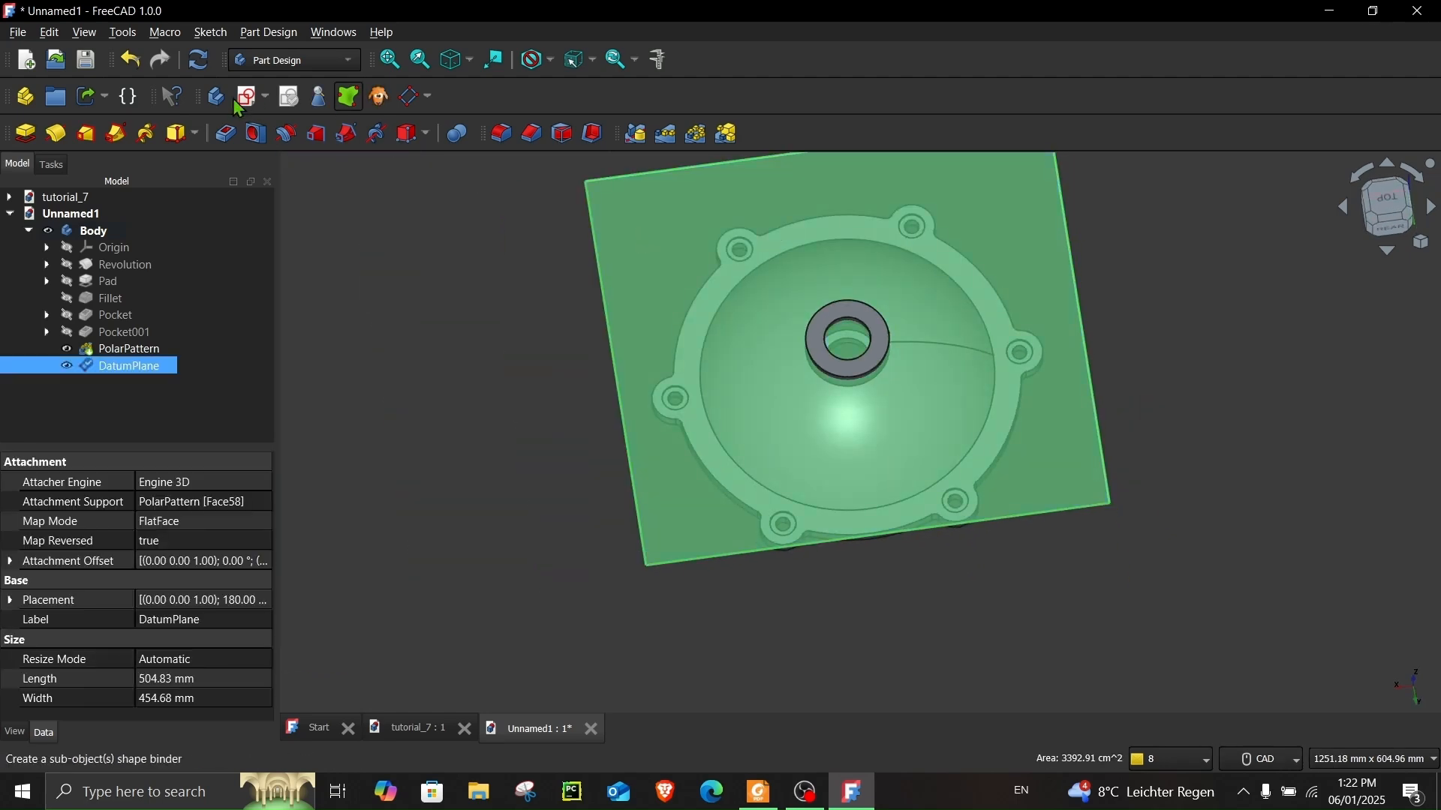
click(247, 100)
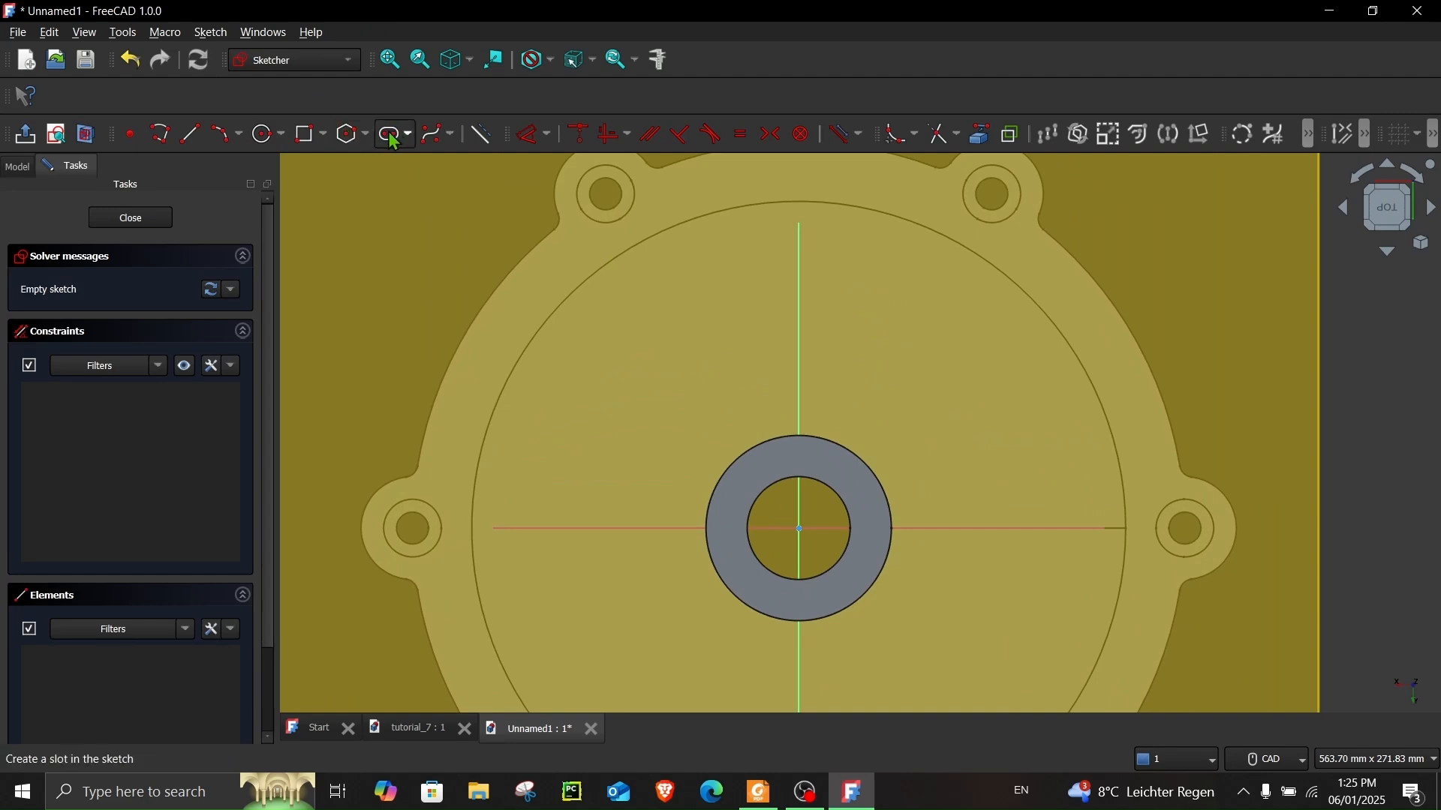
- Sketch three nested vertical slots centred on the vertical axis above the central bore, with arc centres about 69 mm apart
click(390, 135)
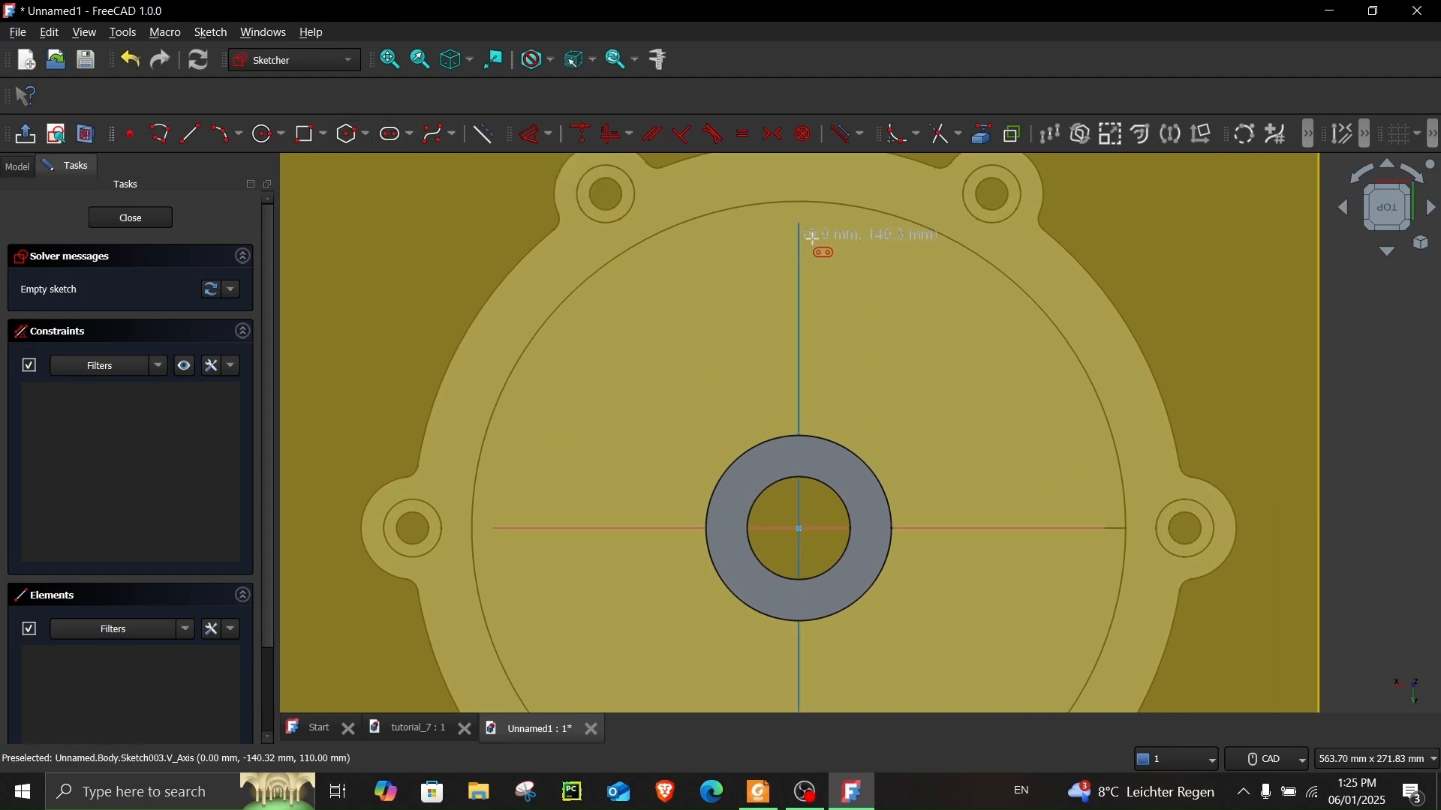
click(84, 135)
click(799, 267)
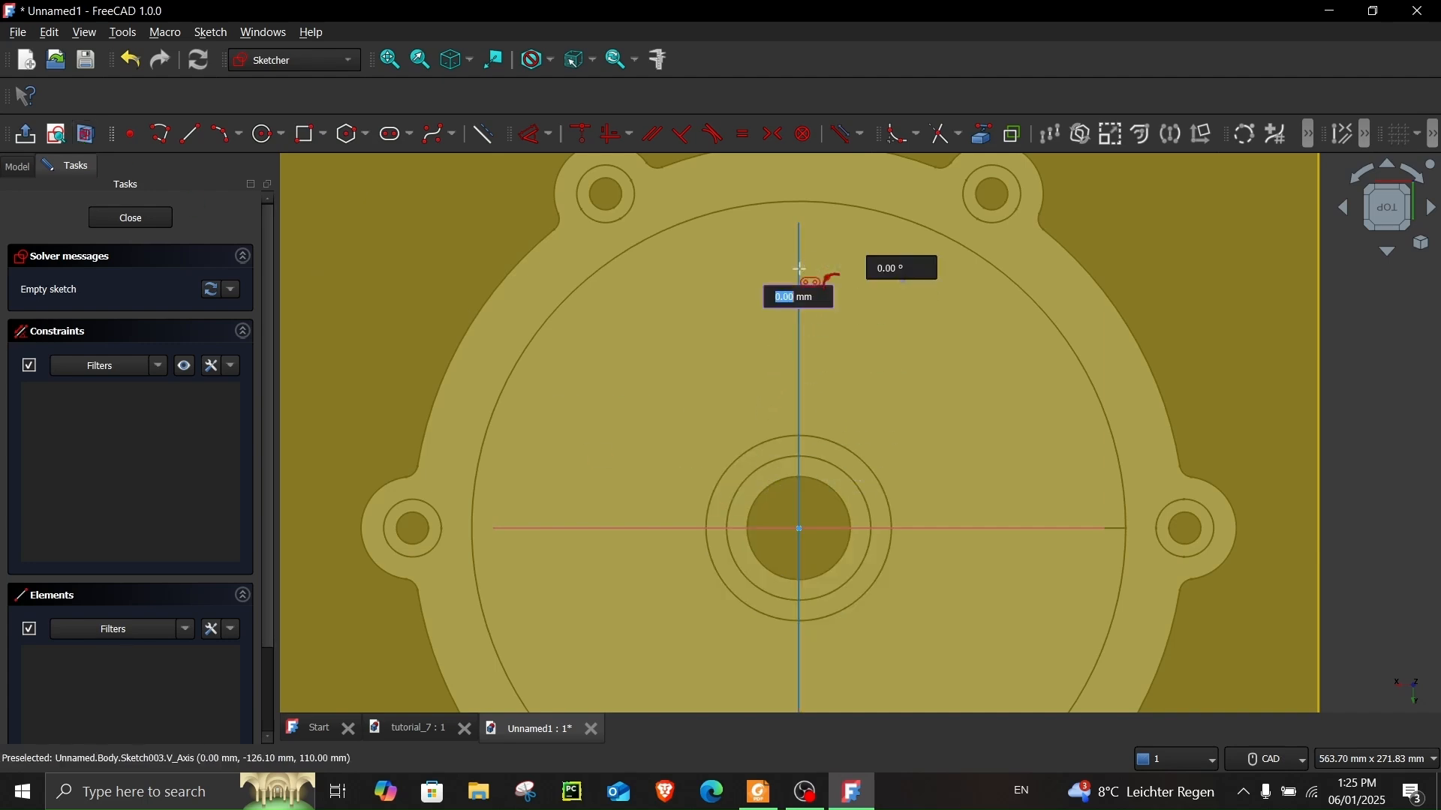
click(835, 411)
click(800, 268)
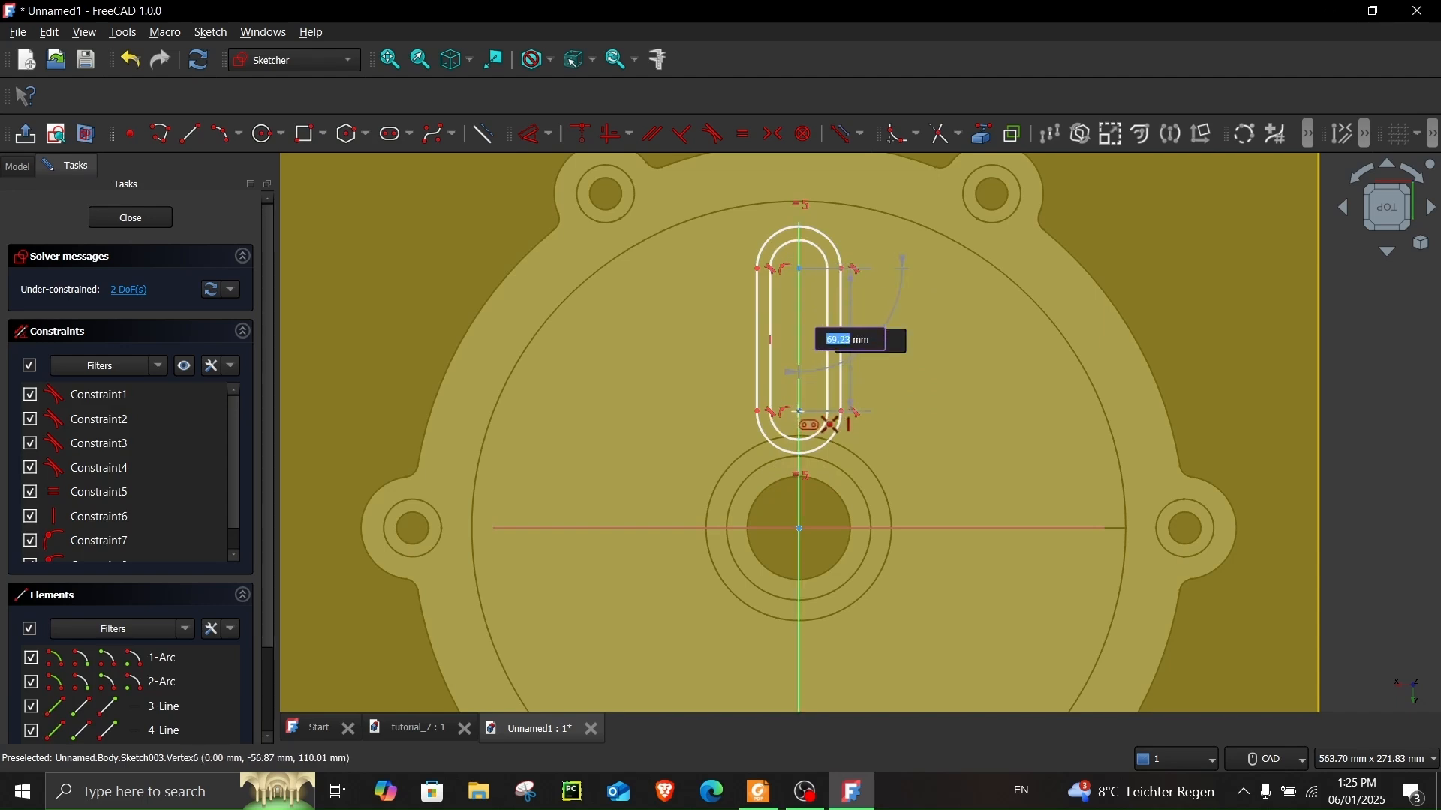
click(822, 420)
click(800, 269)
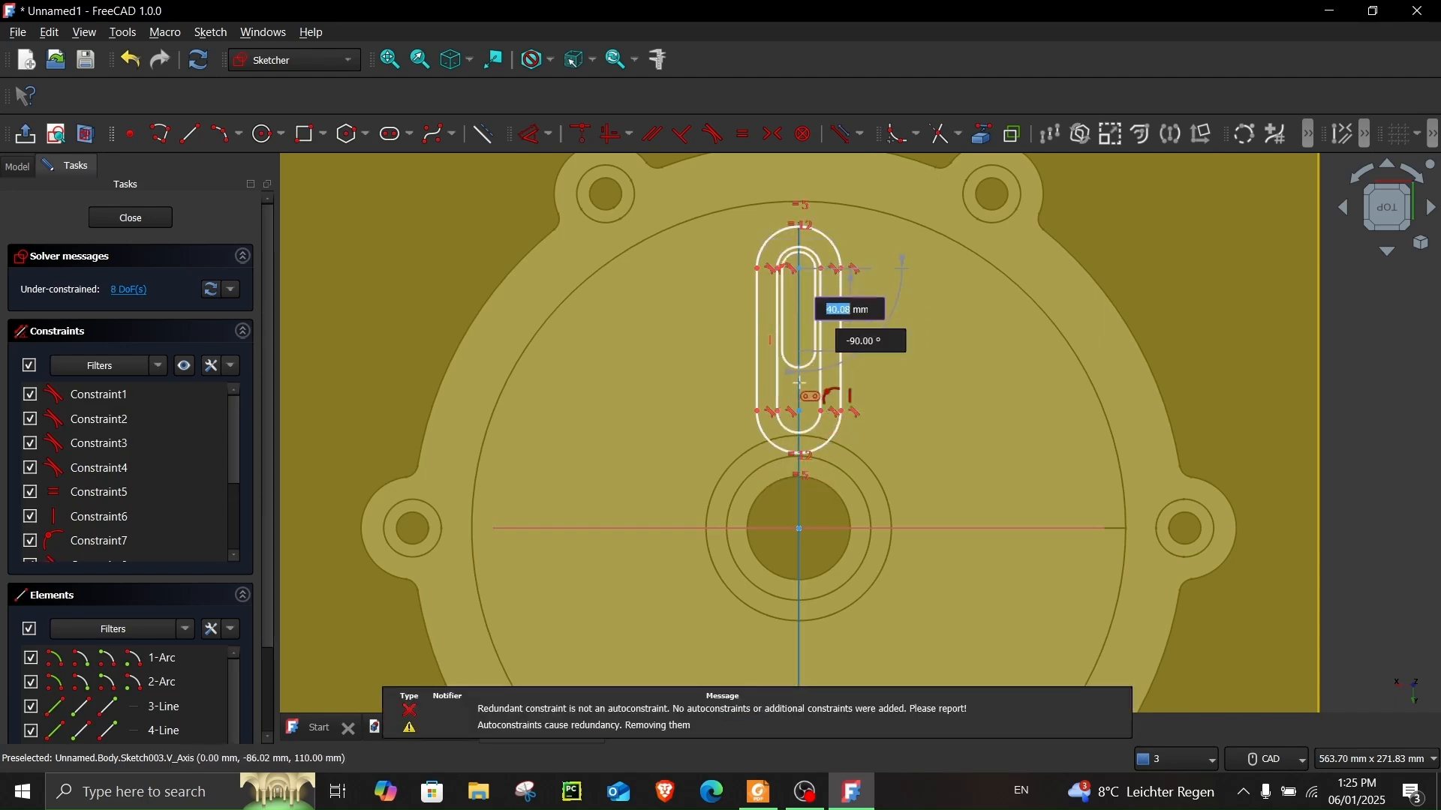
click(846, 463)
scroll(845, 458, up, 2)
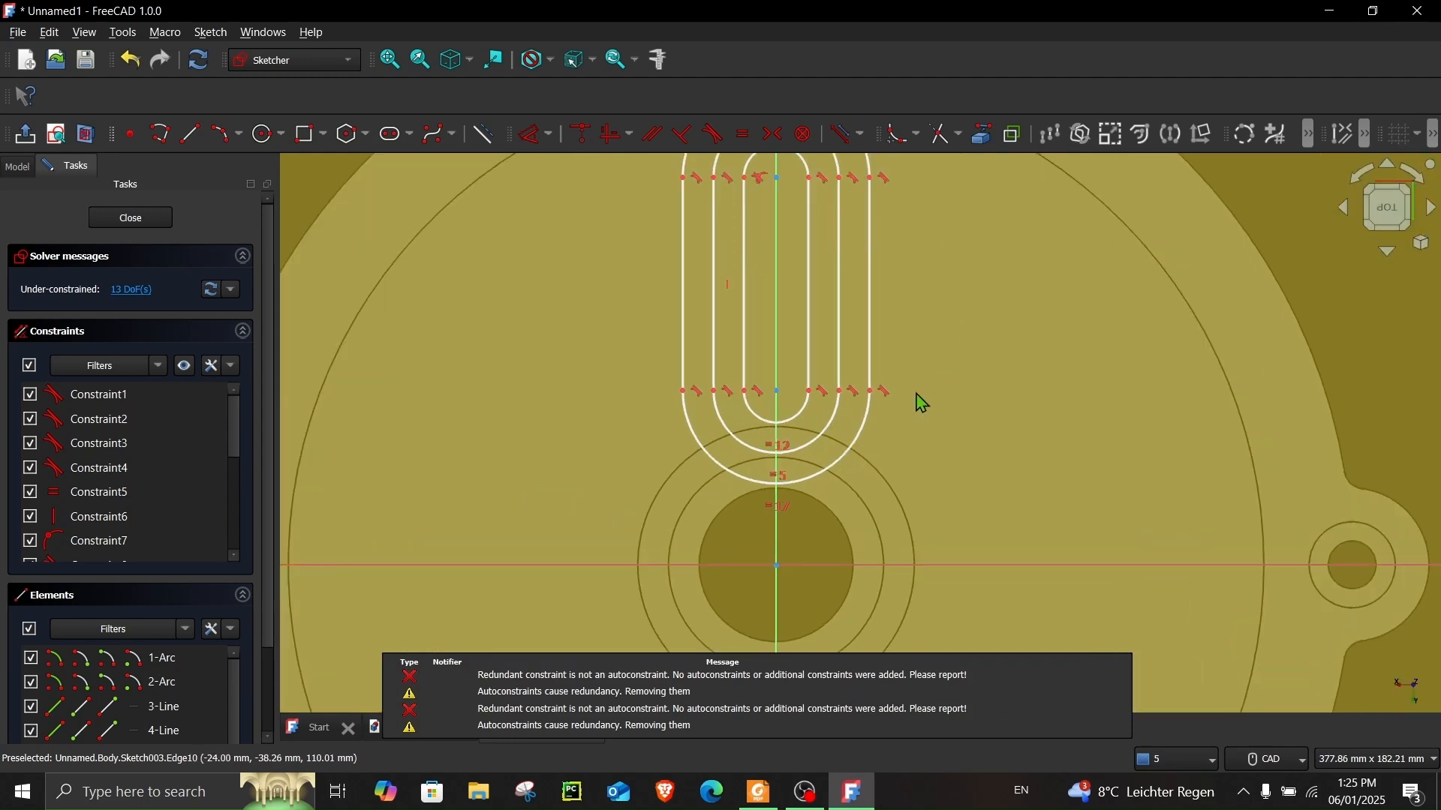
middle_drag(942, 357, 917, 451)
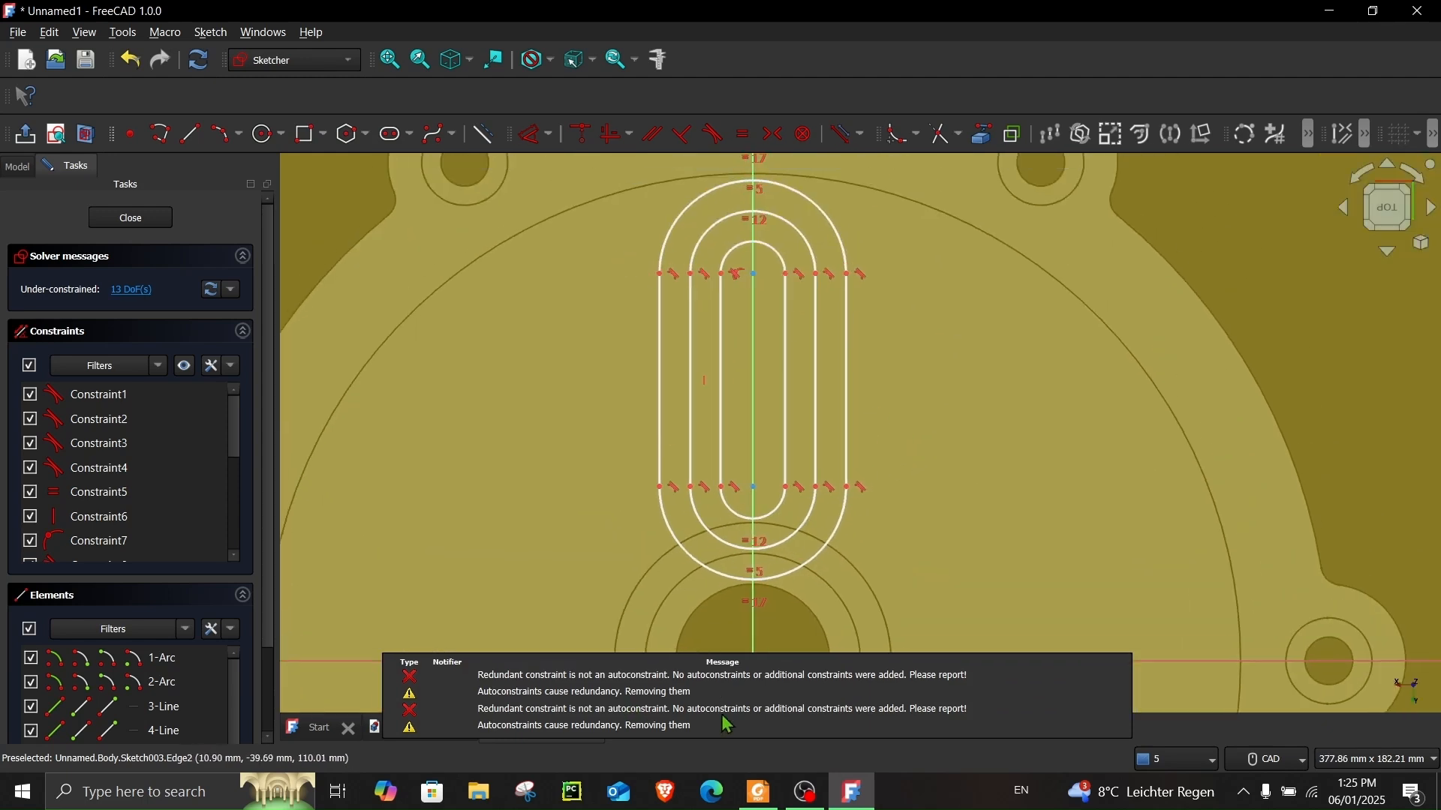
- Check the slot dimensions in the Foxit Reader drawing, and set the middle slot's lower arc centre 80 mm from the horizontal axis in FreeCAD
click(758, 792)
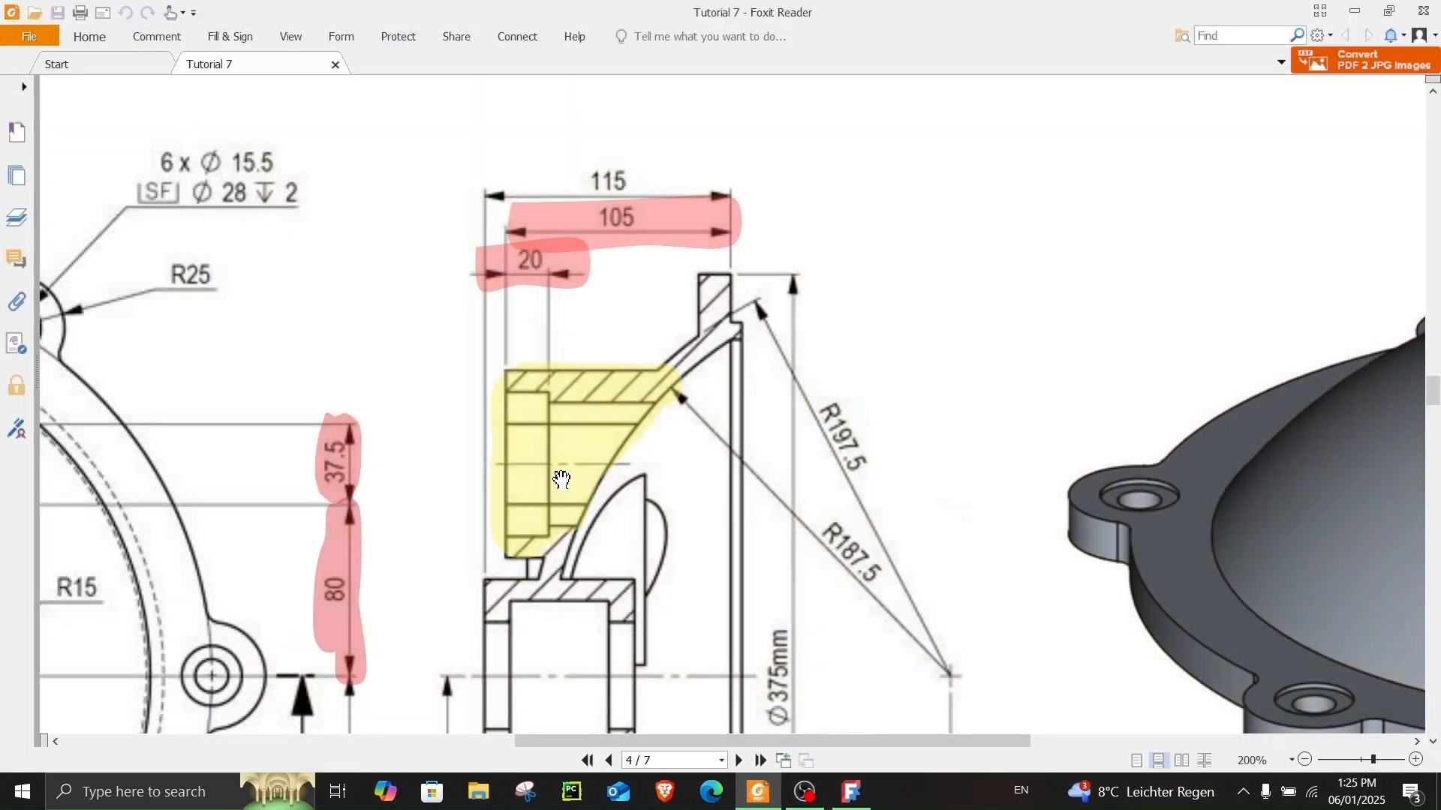
drag(605, 742, 421, 748)
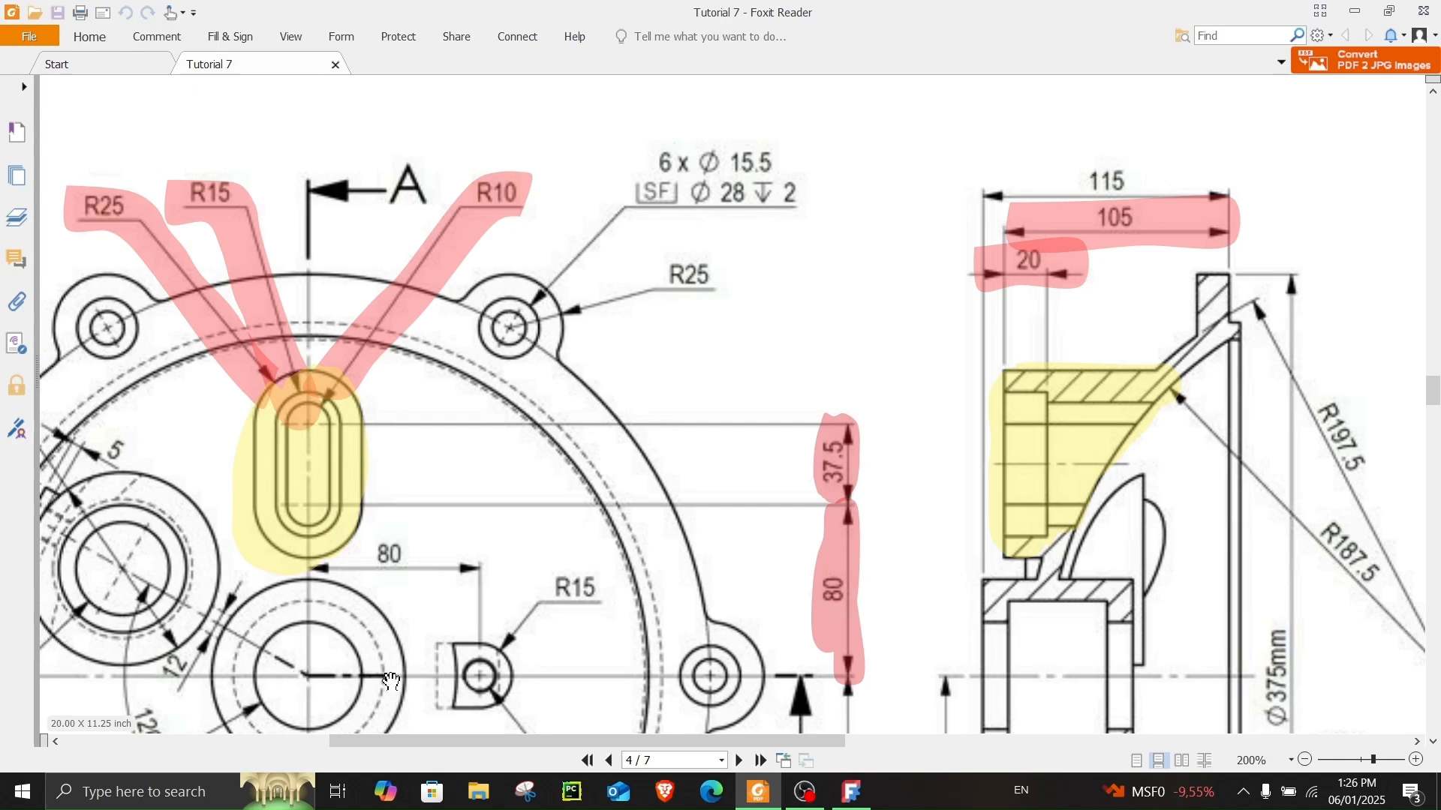
click(760, 794)
click(537, 142)
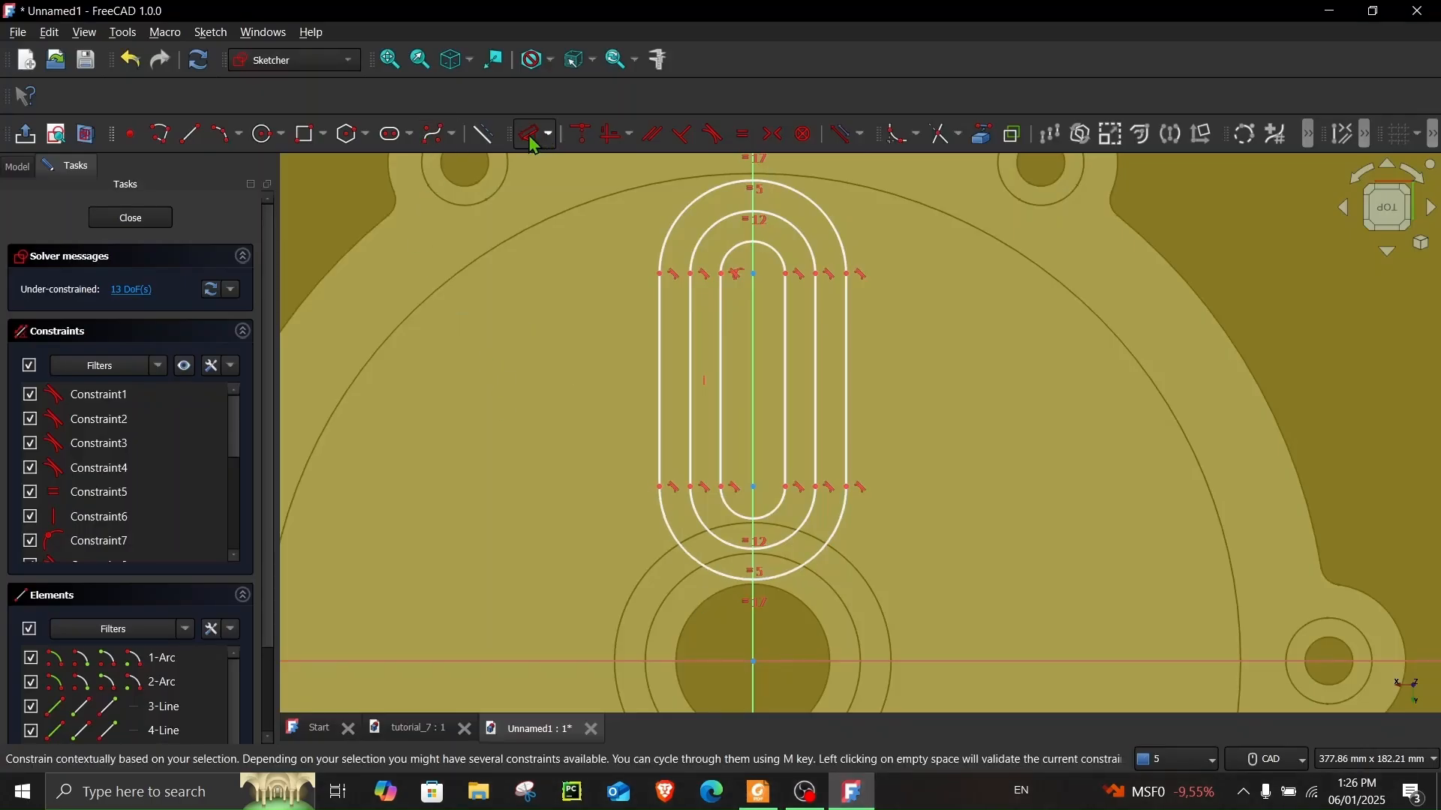
click(753, 487)
click(1010, 661)
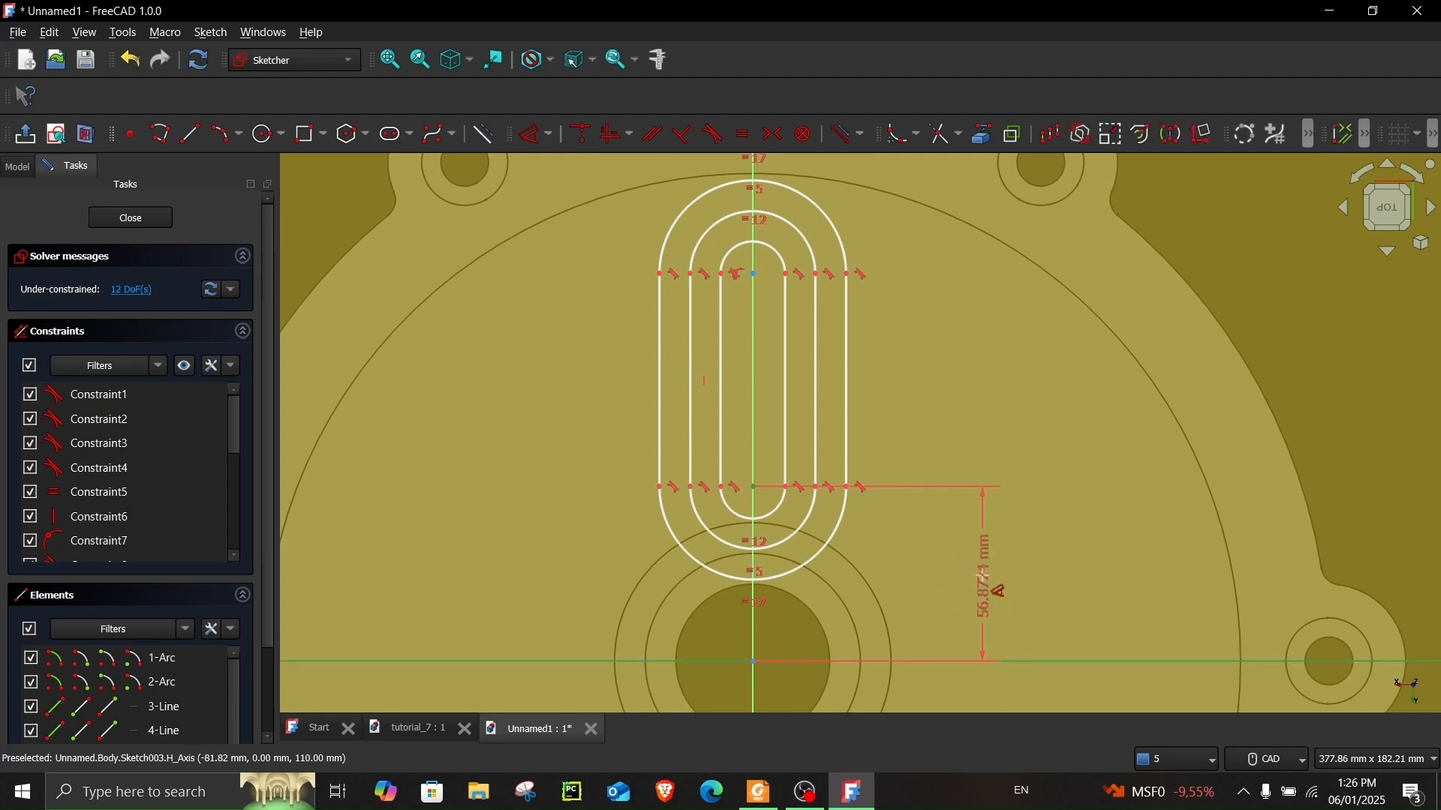
click(980, 577)
text(80)
key(Return)
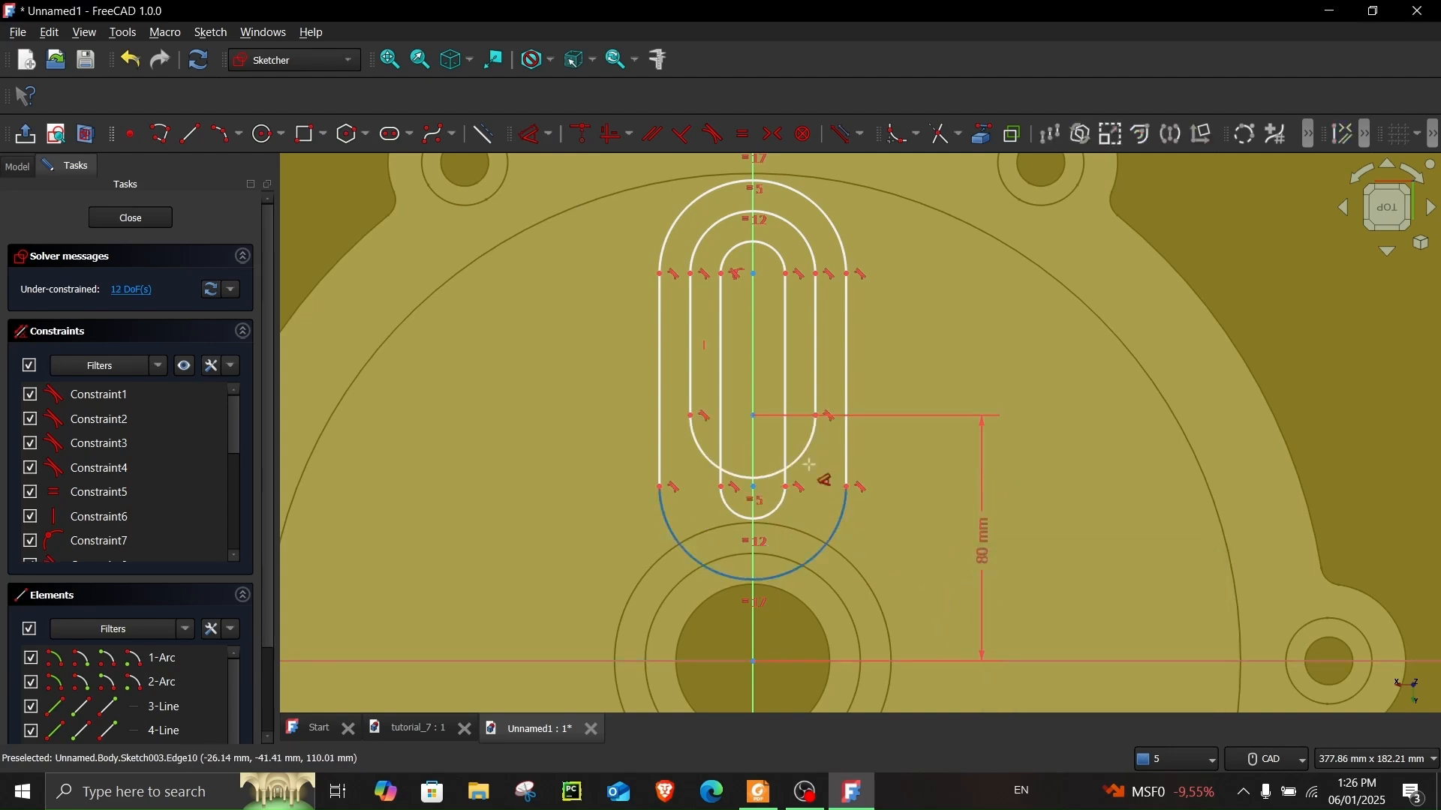
click(753, 416)
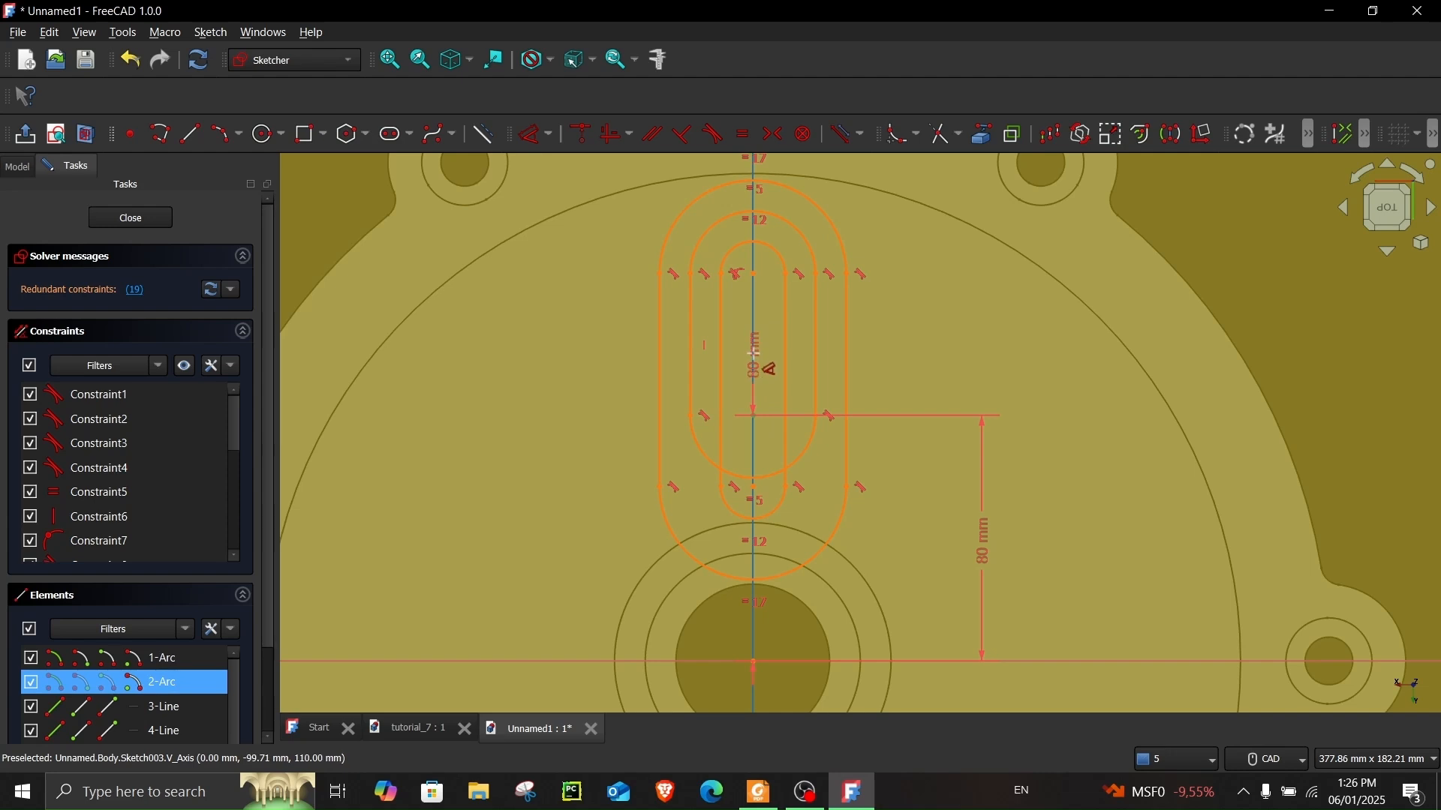
key(Escape)
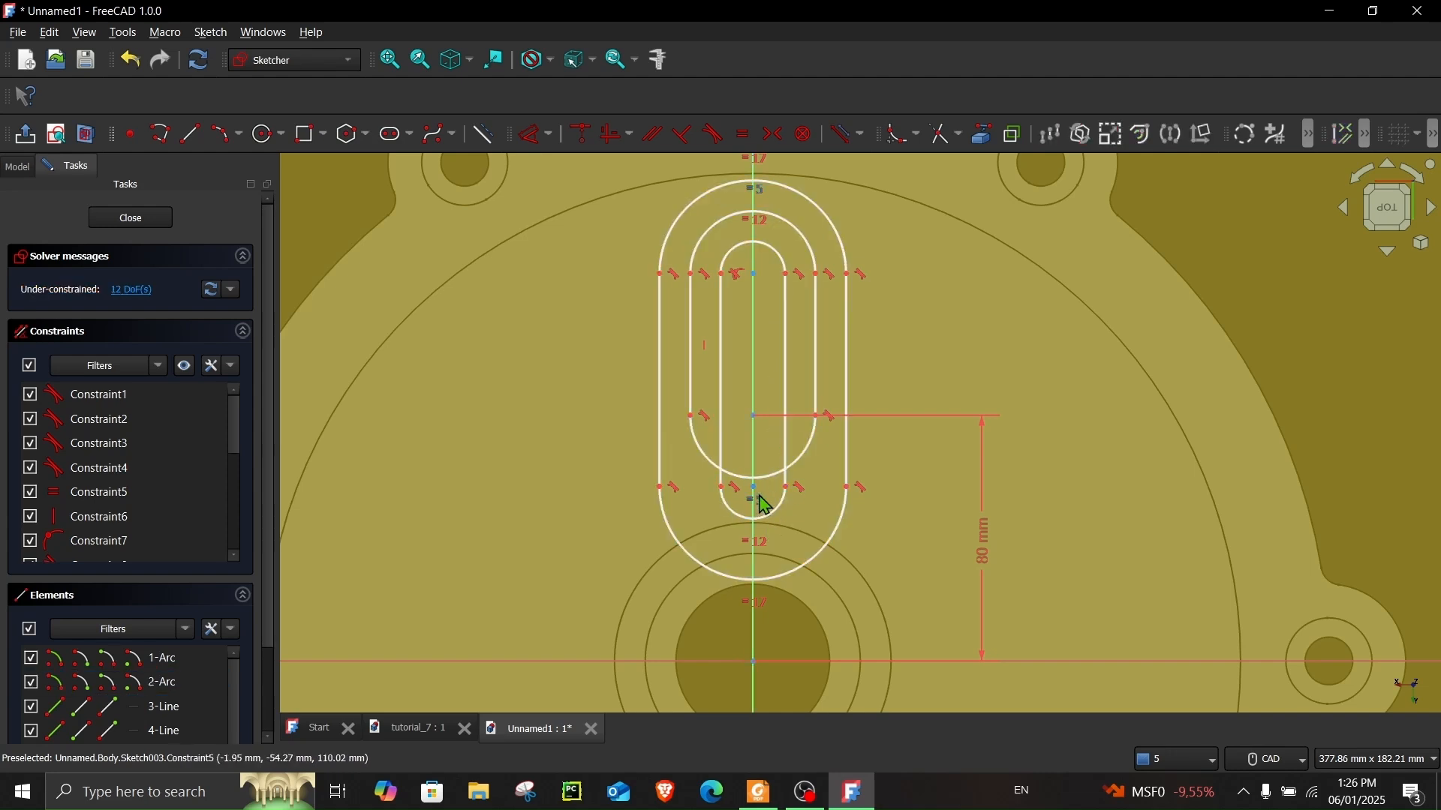
- Move the inner slot's lower arc centre away from the outer slot's, and recheck the slot radii in the Foxit Reader drawing
drag(758, 501, 763, 441)
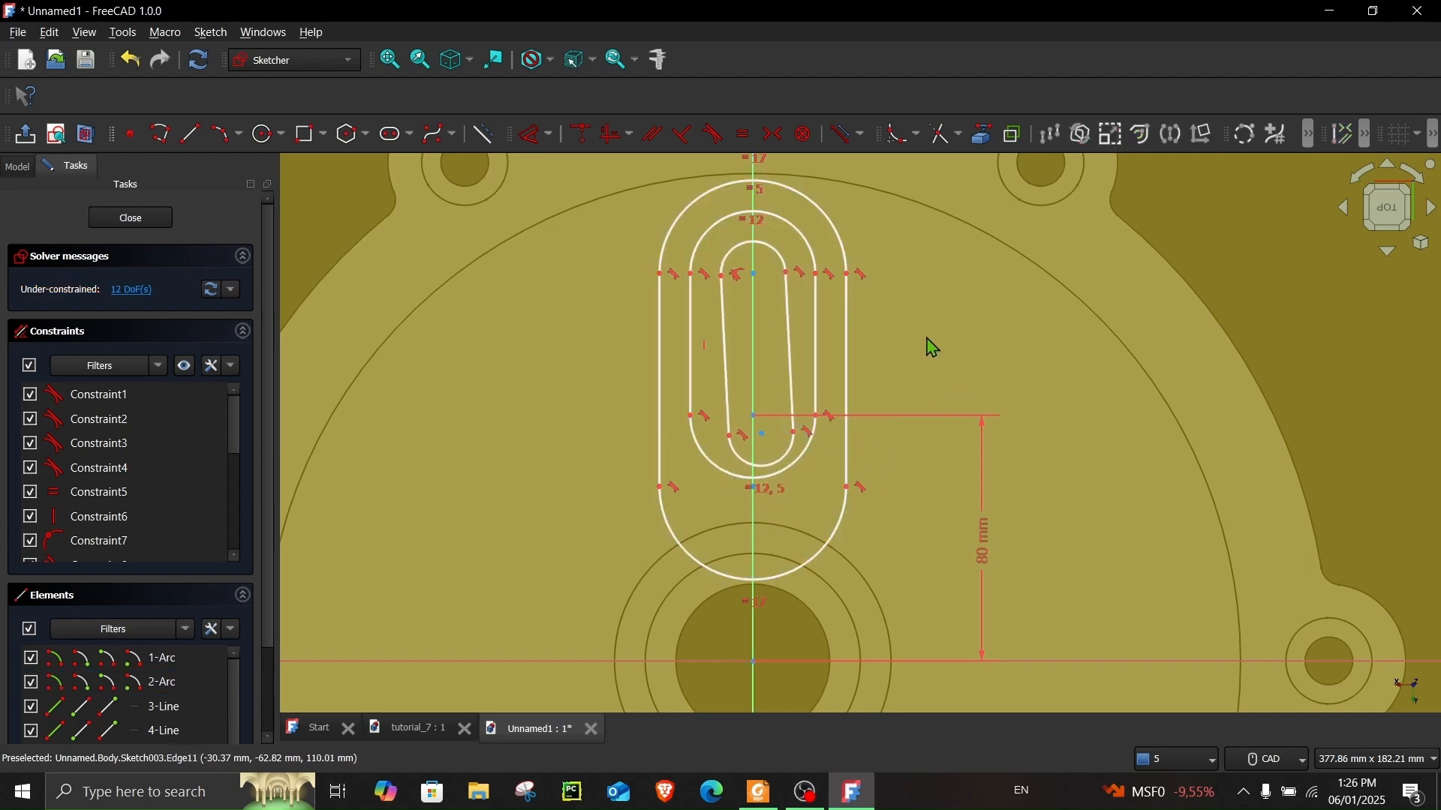
key(alt+Tab)
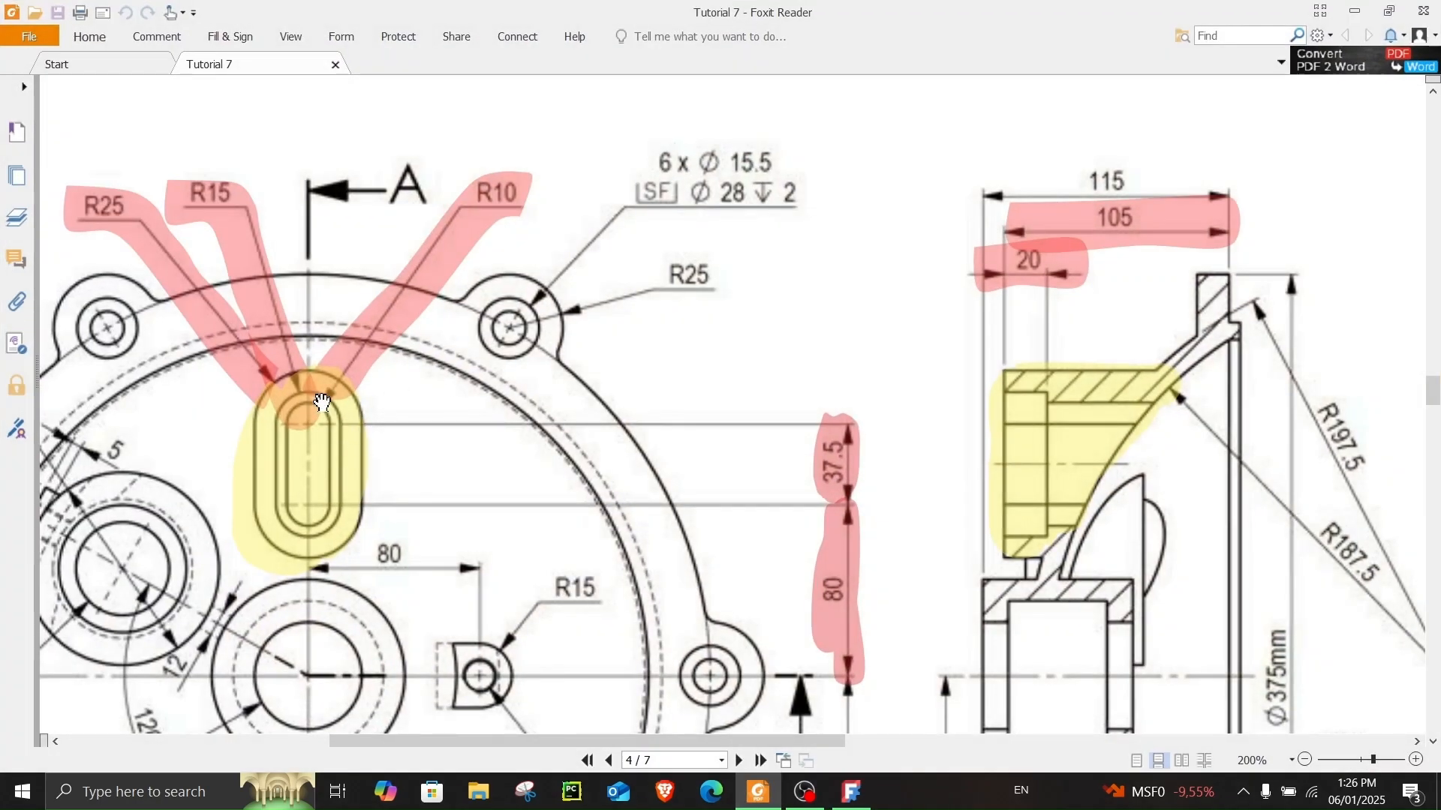
key(alt+Tab)
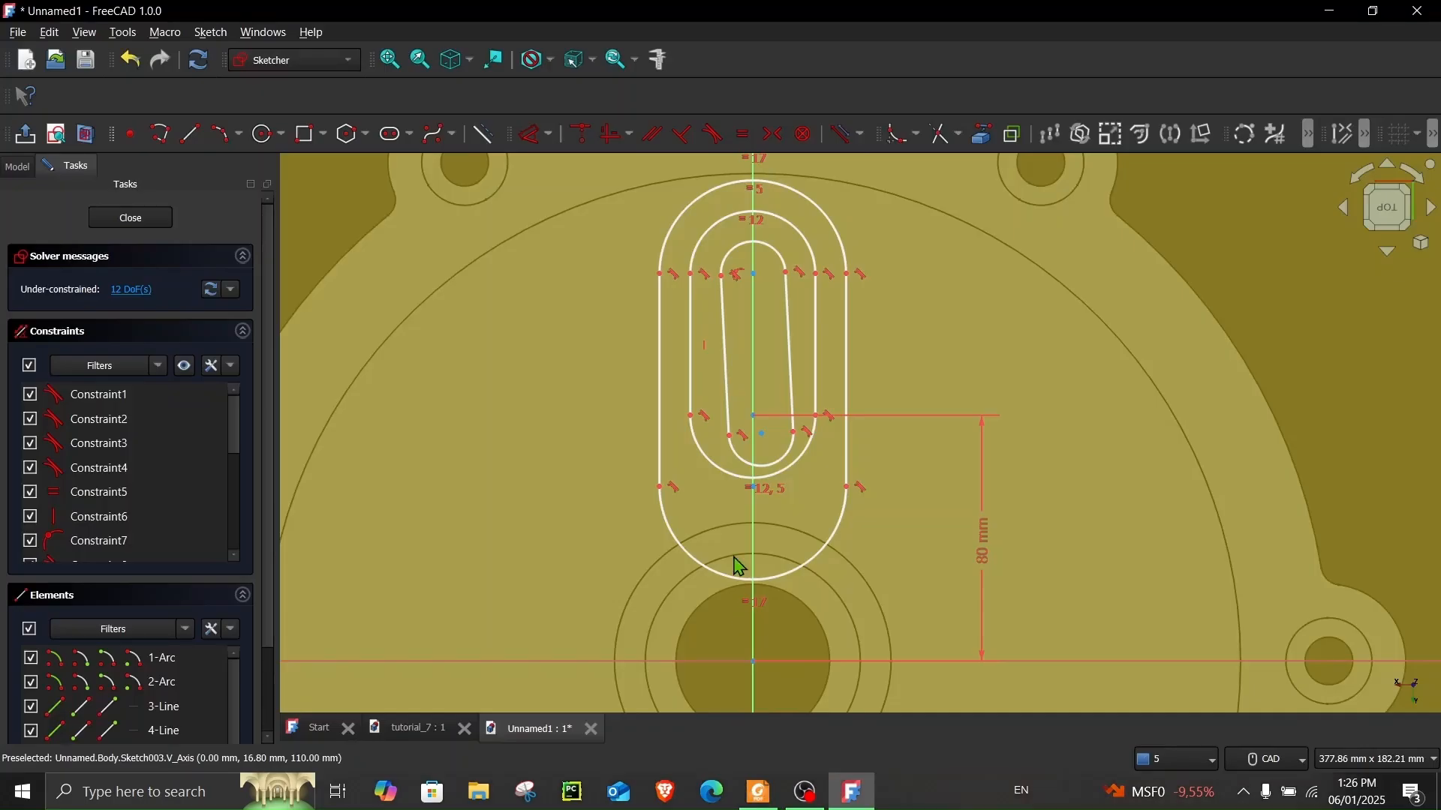
- Dimension the upper arcs of the inner, middle and outer slots with radii of 10 mm, 15 mm and 25 mm
click(531, 143)
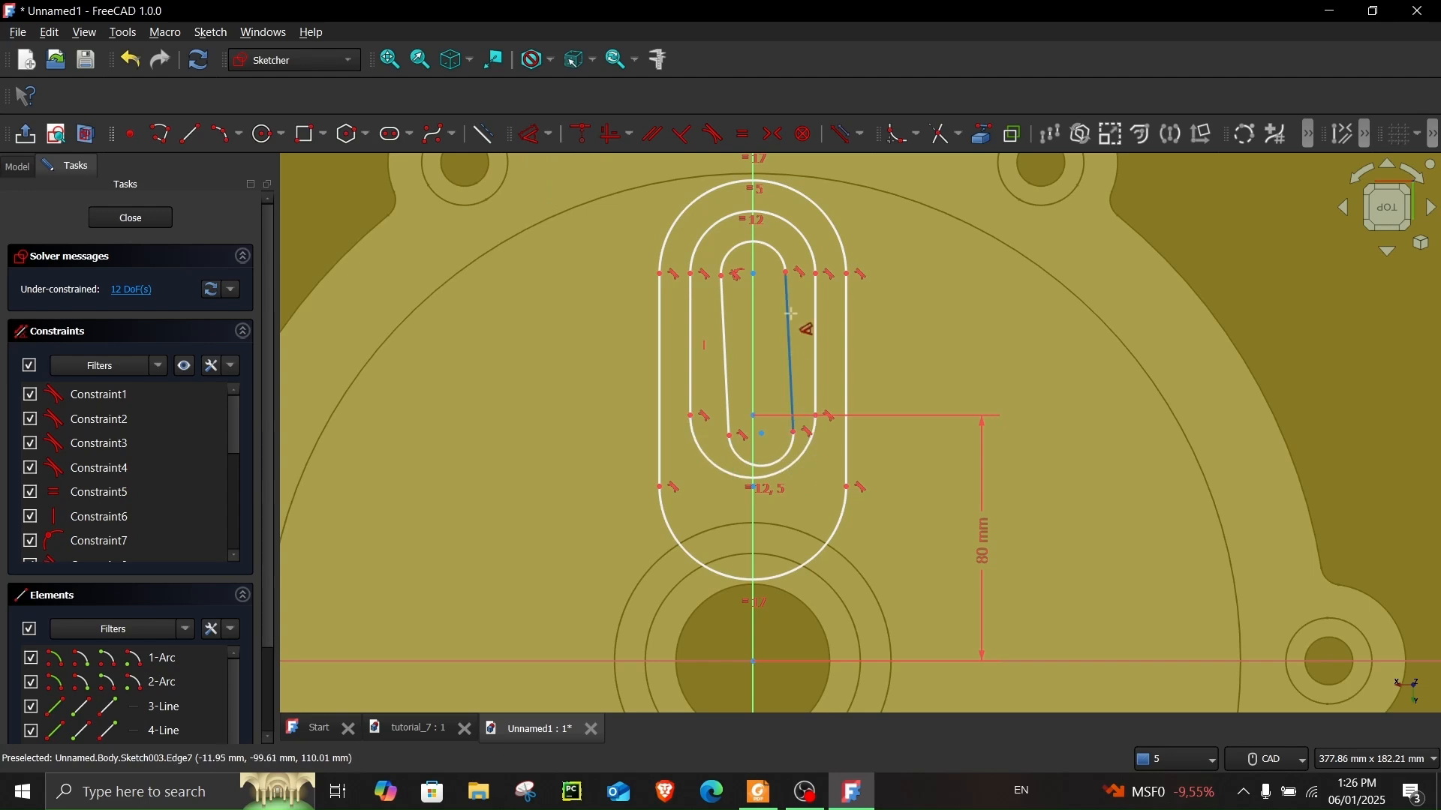
click(773, 254)
click(938, 297)
key(Return)
click(809, 239)
click(892, 229)
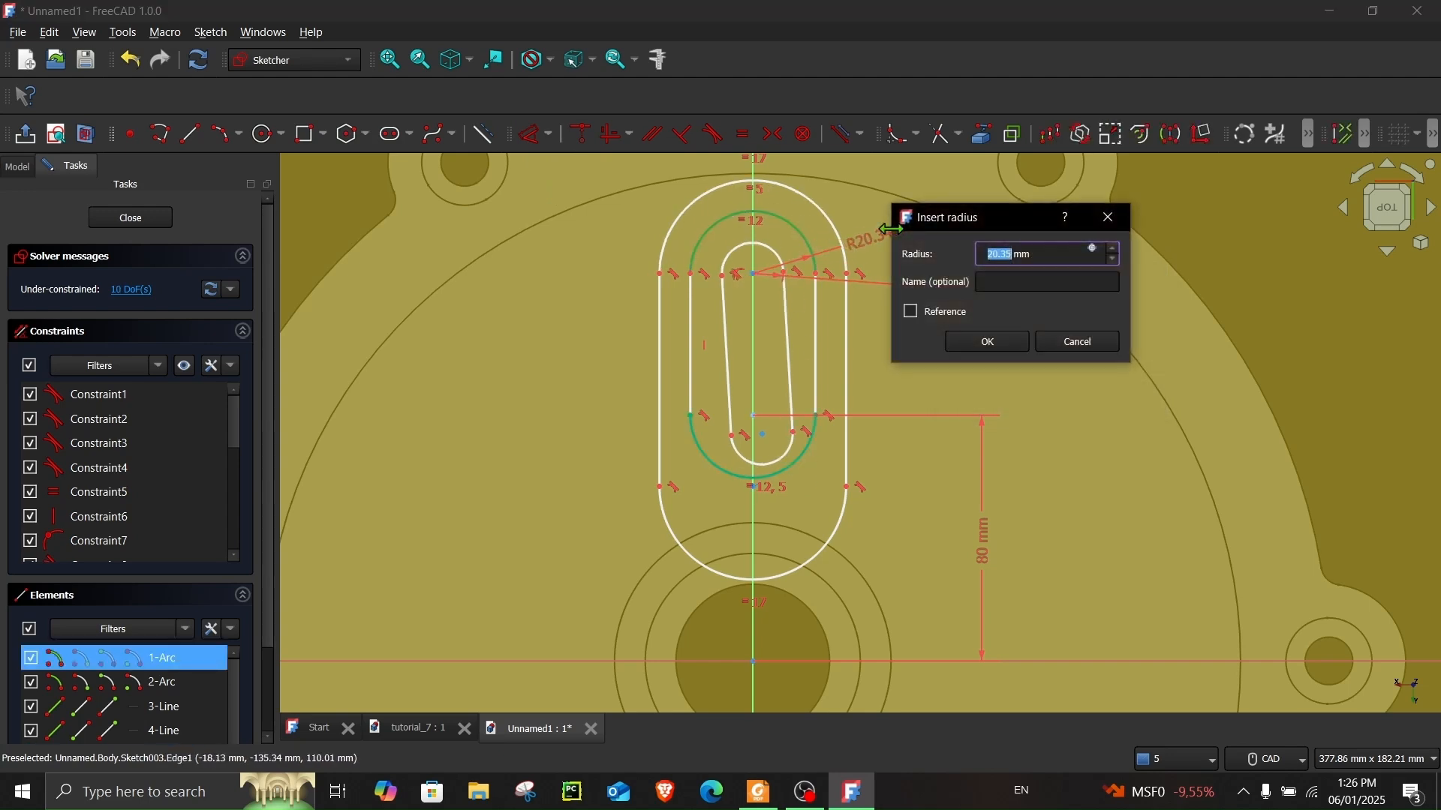
text(15)
key(Return)
click(829, 224)
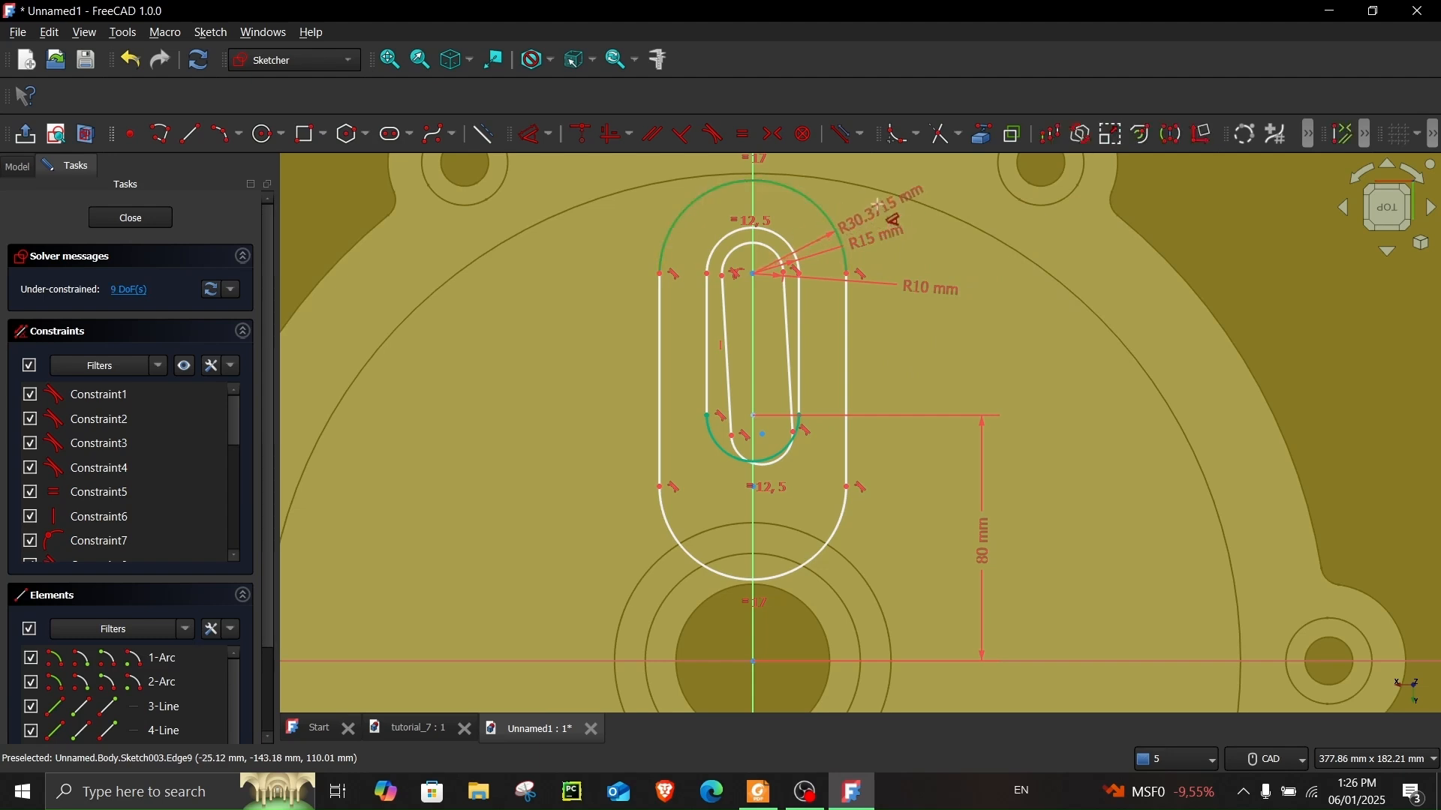
click(882, 213)
text(25)
key(Return)
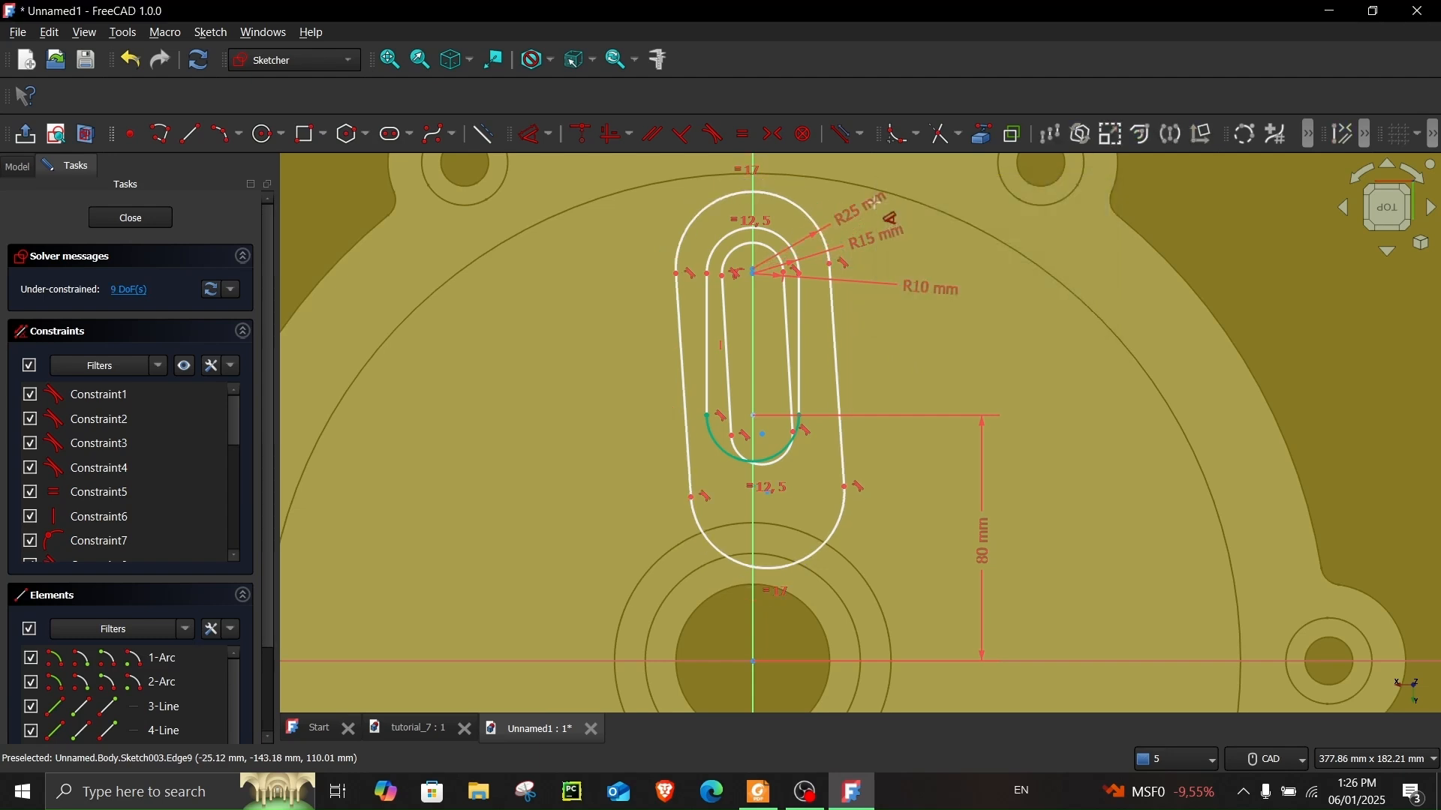
- Pull the outer slot's lower arc centre aside and make it coincident with the middle slot's lower arc centre
drag(775, 505, 734, 505)
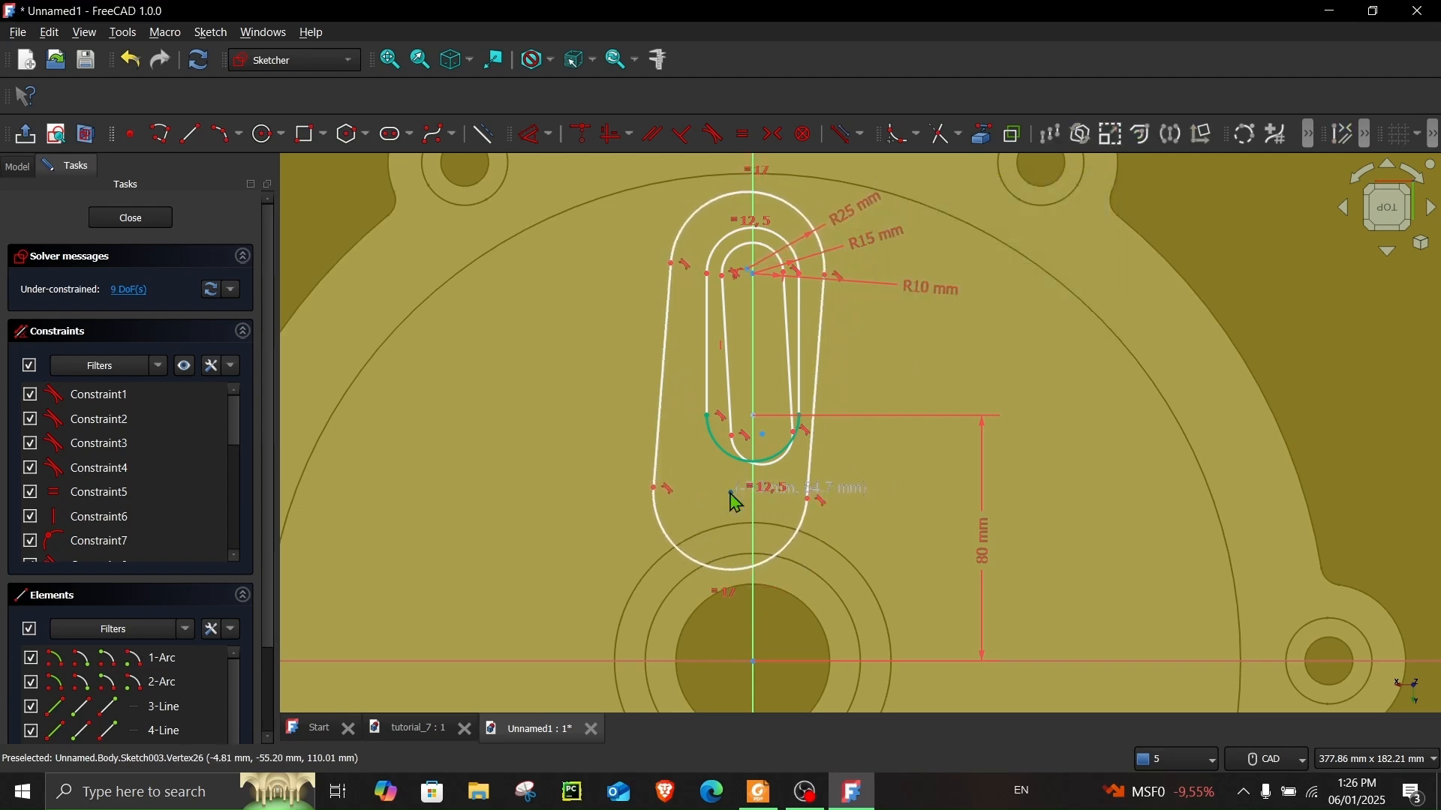
scroll(734, 504, up, 3)
click(733, 497)
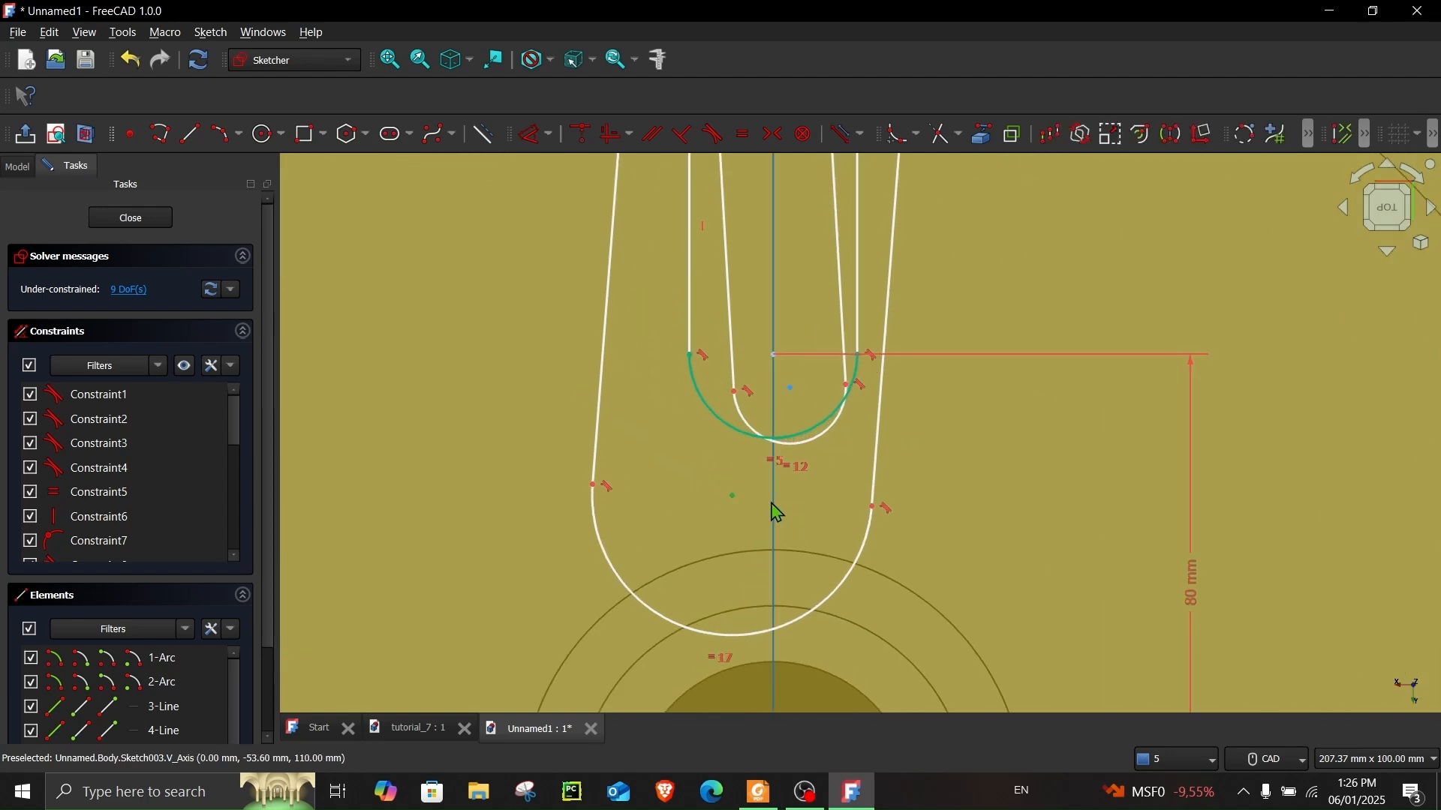
click(774, 354)
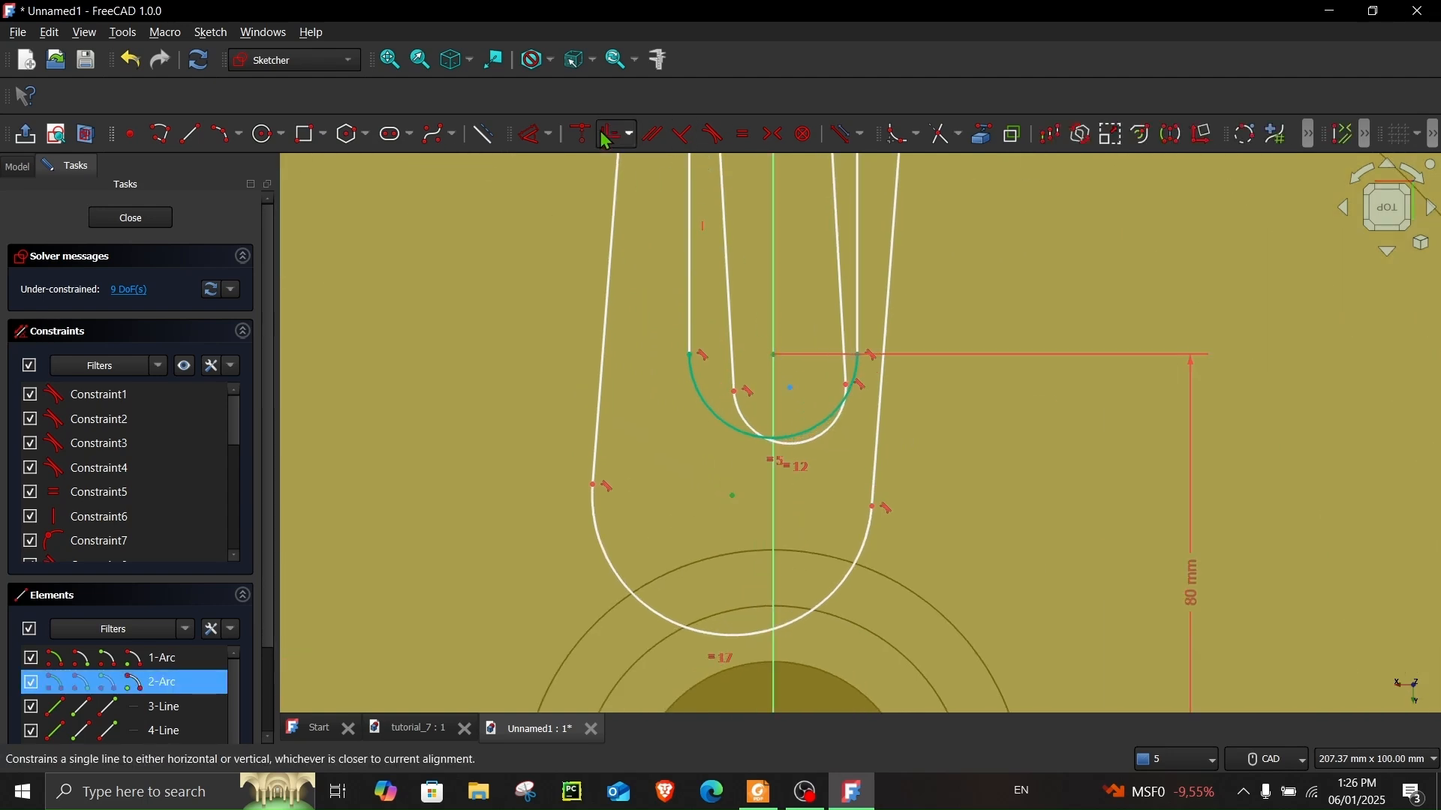
click(581, 135)
- Pull the inner slot's lower arc centre aside and make it coincident with the middle slot's lower arc centre
drag(788, 392, 737, 402)
click(774, 355)
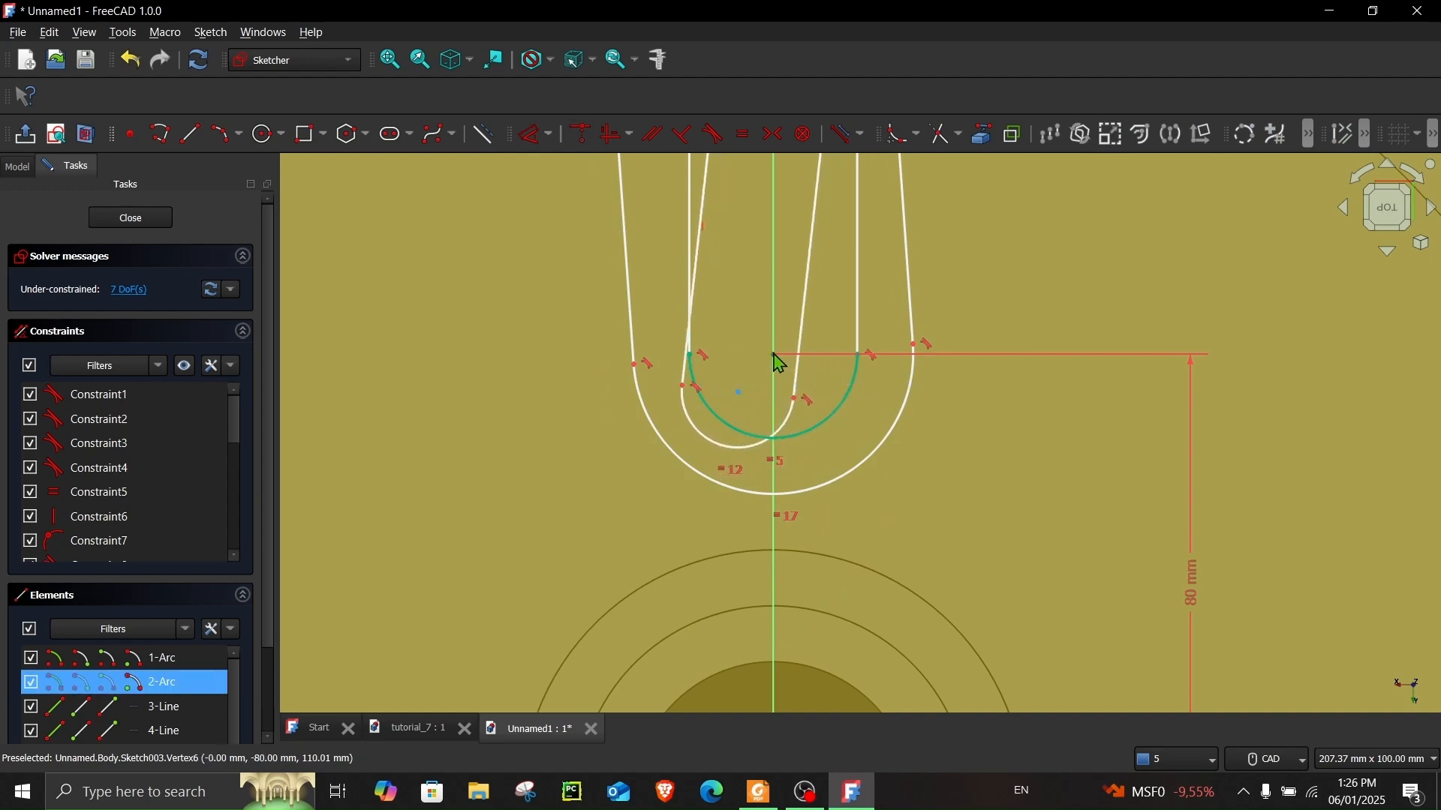
click(740, 393)
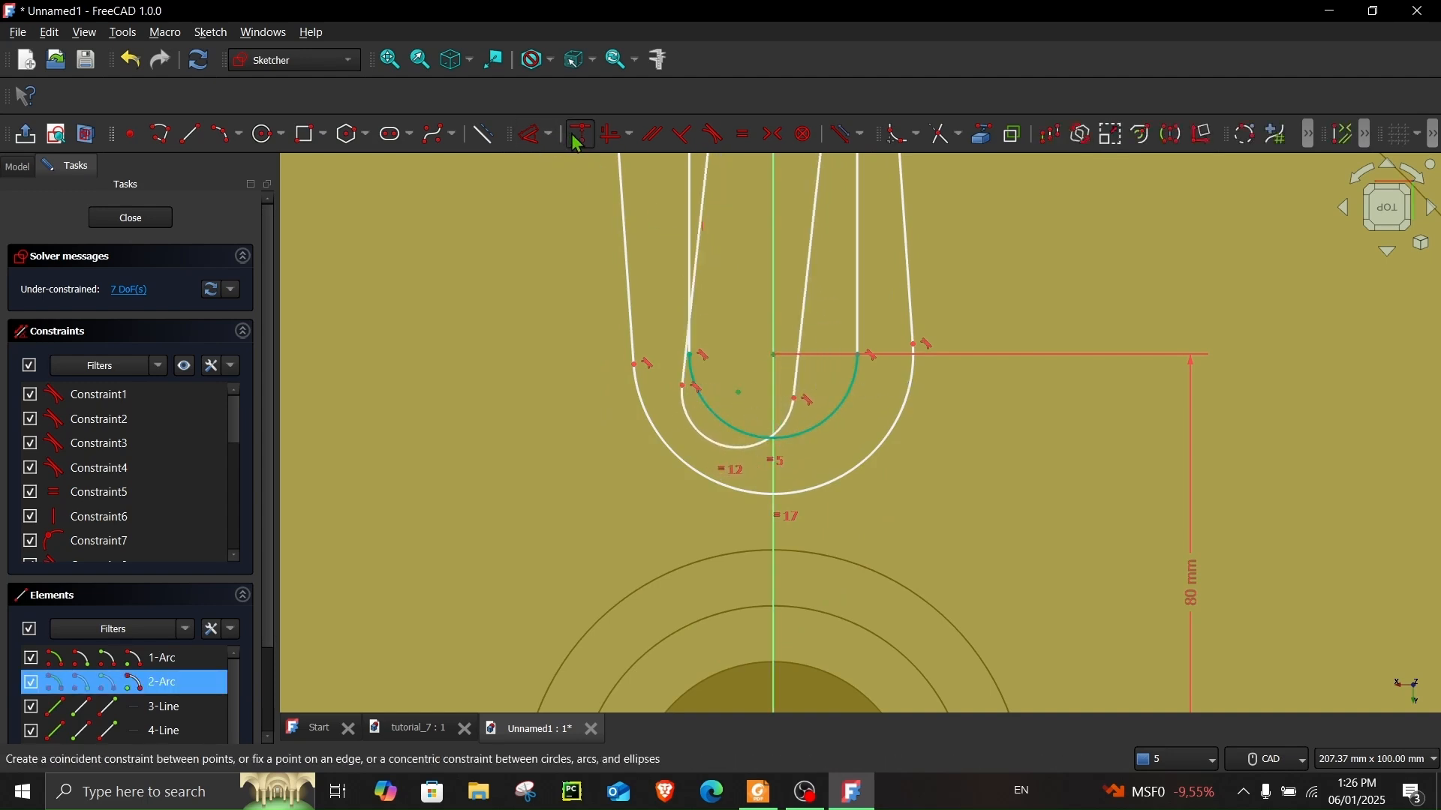
click(581, 135)
- Spread the upper arc centres of the three slots apart so that each can be selected separately
scroll(913, 330, down, 3)
scroll(768, 363, up, 5)
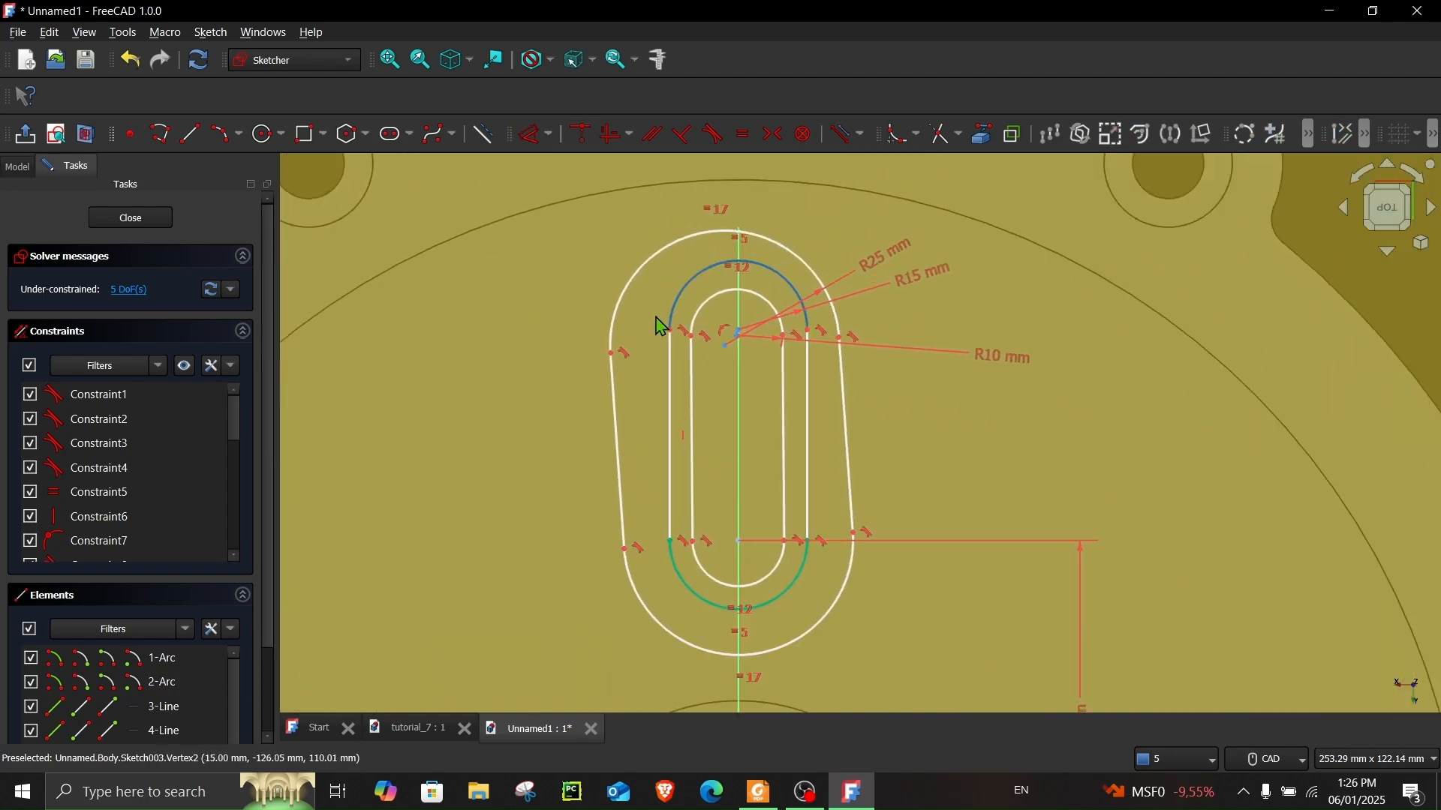
scroll(783, 370, up, 4)
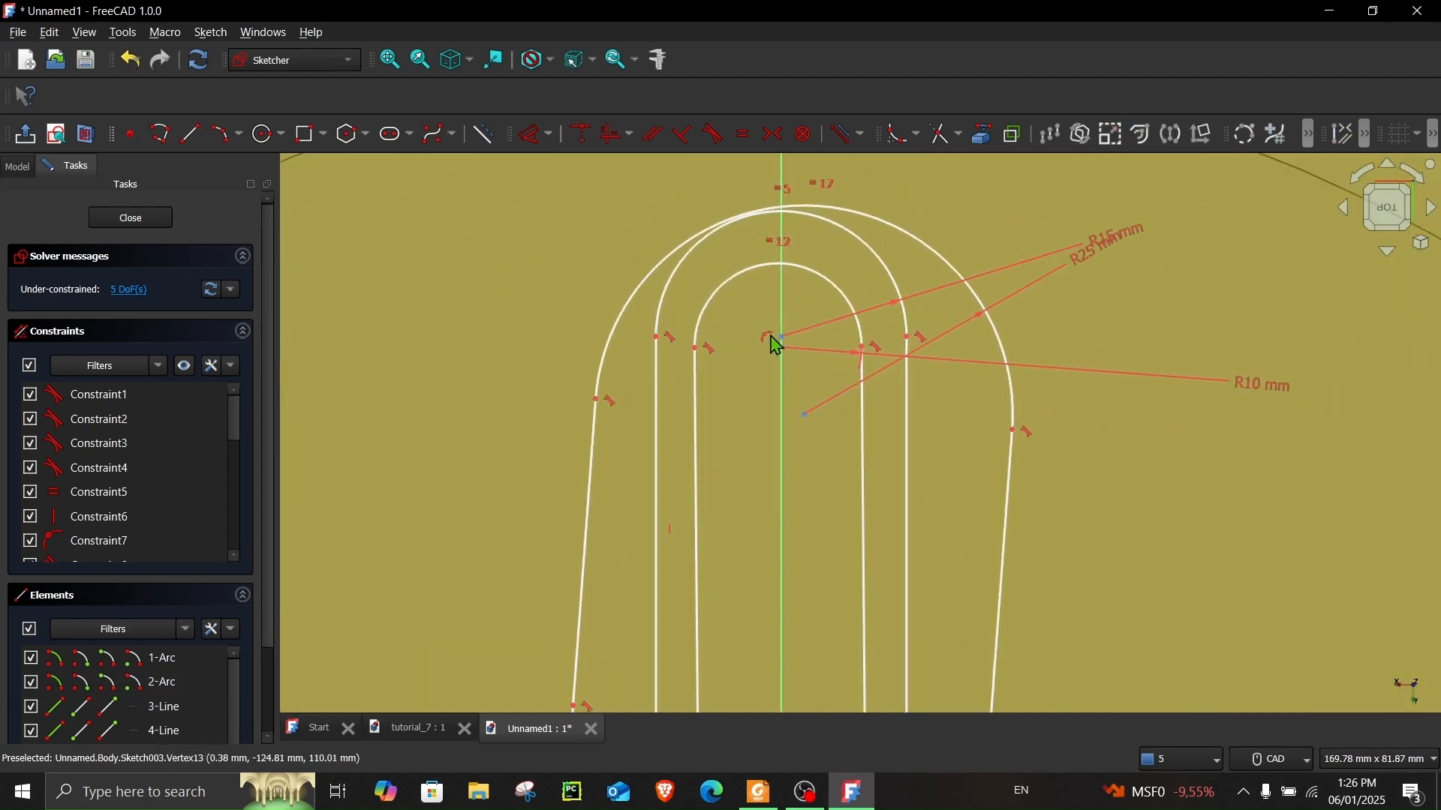
drag(825, 349, 826, 321)
scroll(963, 596, down, 5)
middle_drag(1058, 586, 948, 399)
scroll(778, 315, up, 2)
drag(792, 322, 795, 412)
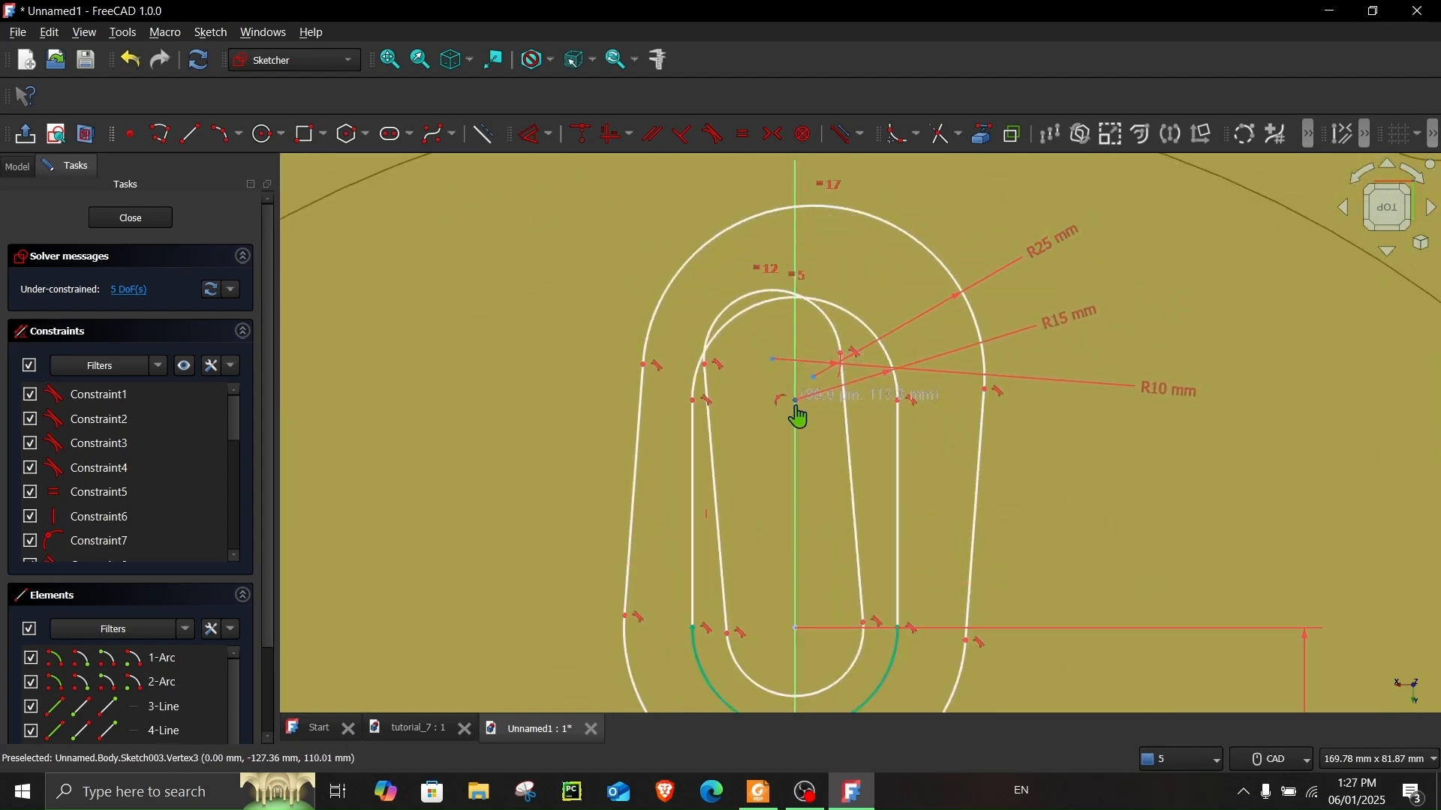
- Check the slot spacing in the Foxit Reader drawing, and set the distance between the middle slot's arc centres to 37.5 mm
click(773, 786)
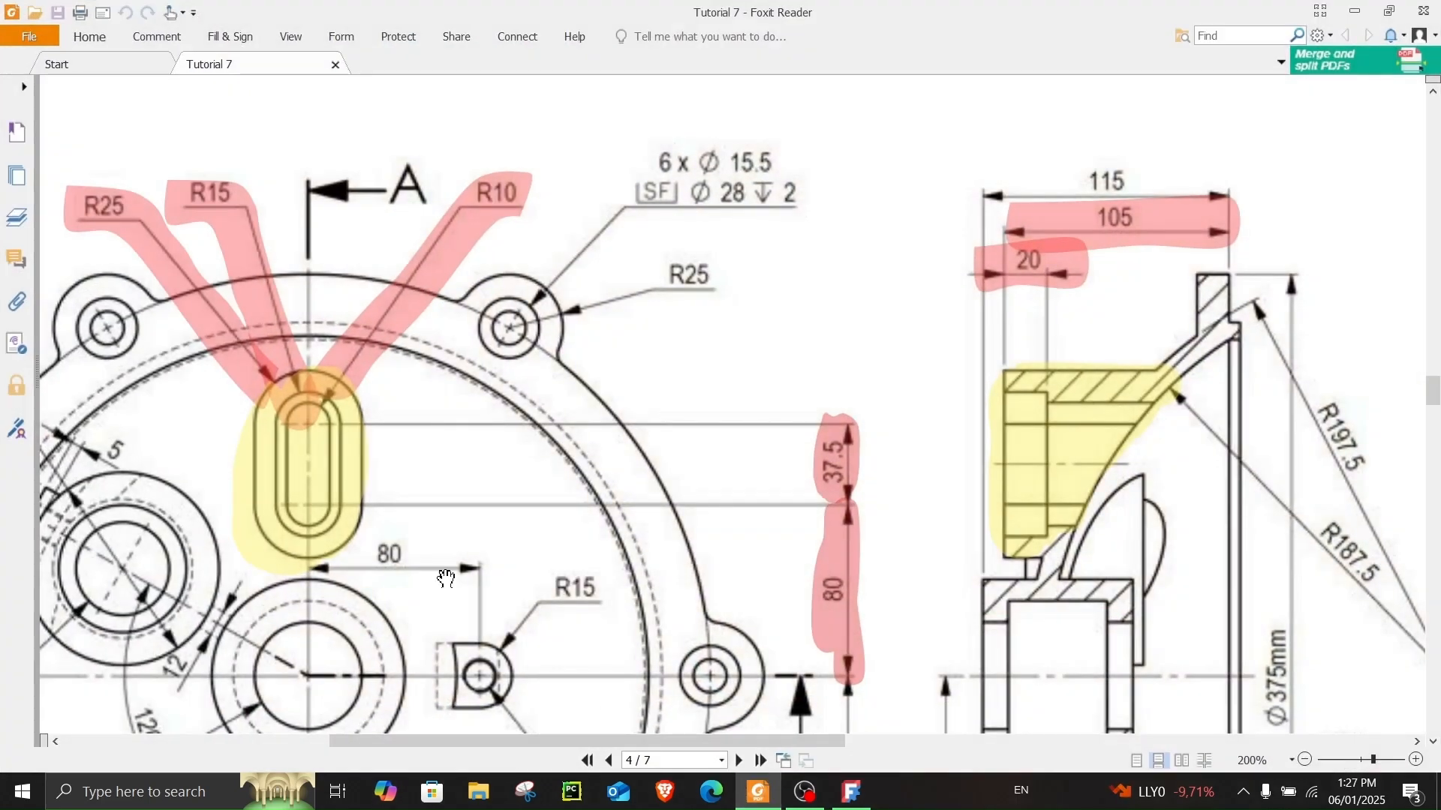
click(1355, 11)
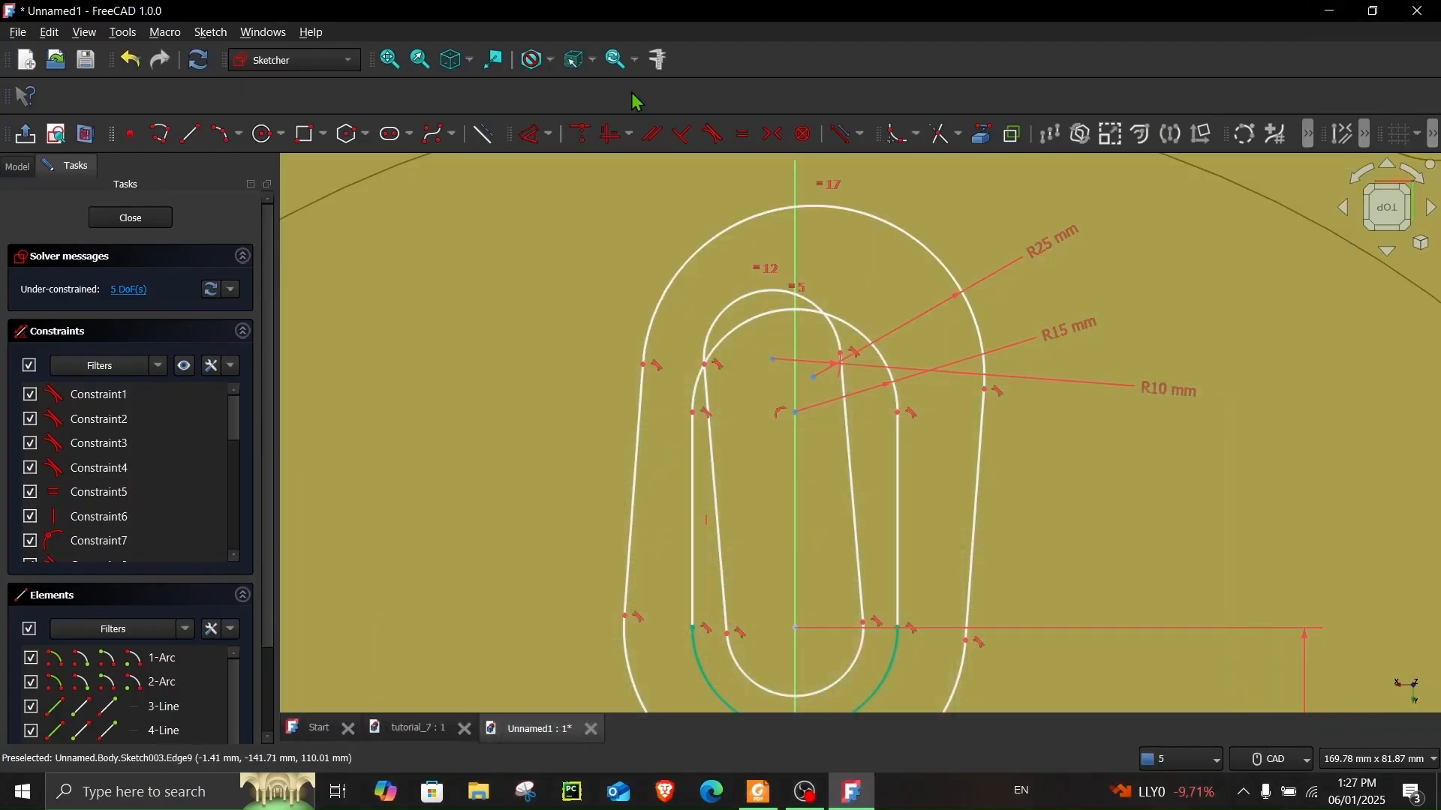
click(795, 412)
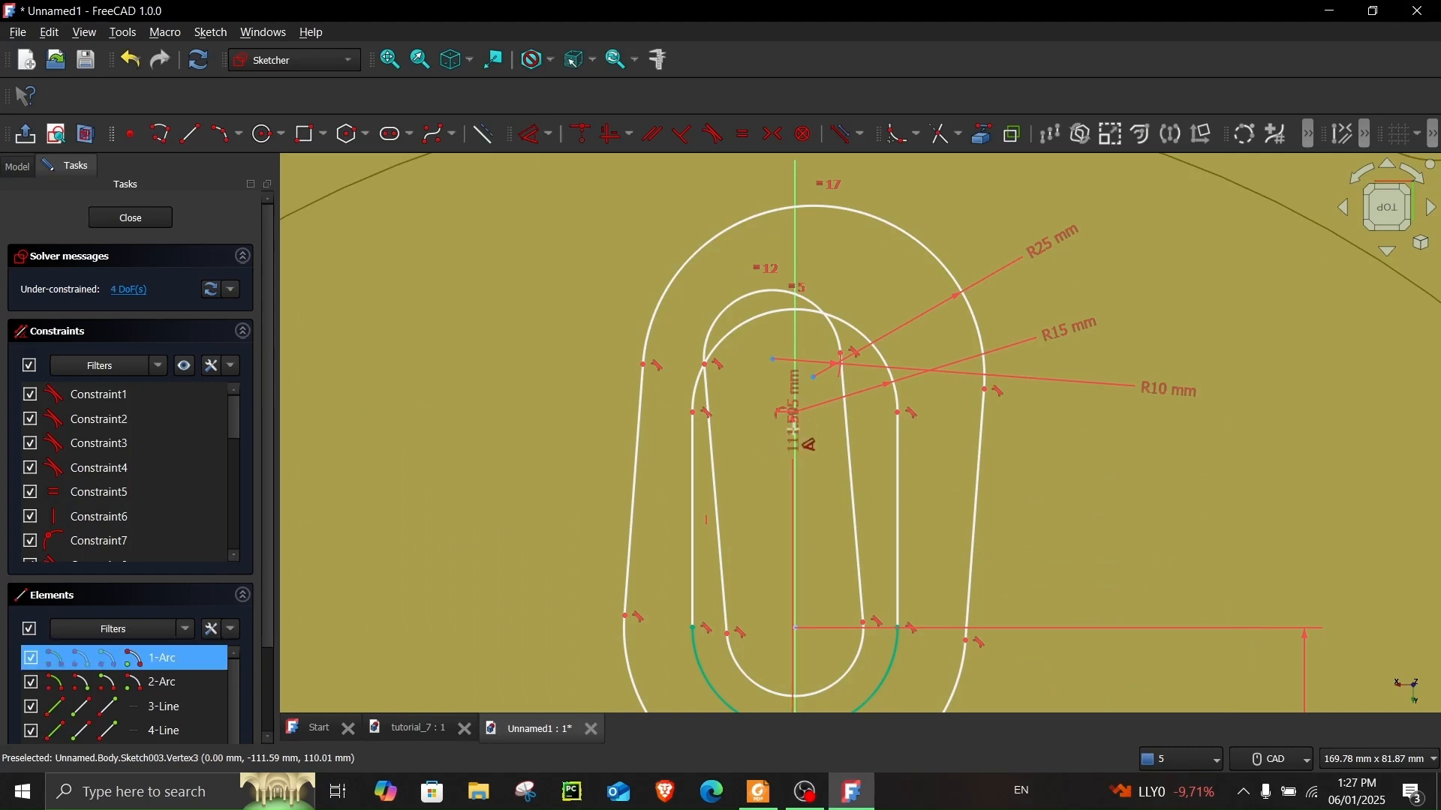
click(796, 627)
click(1111, 517)
text(37.5)
key(Return)
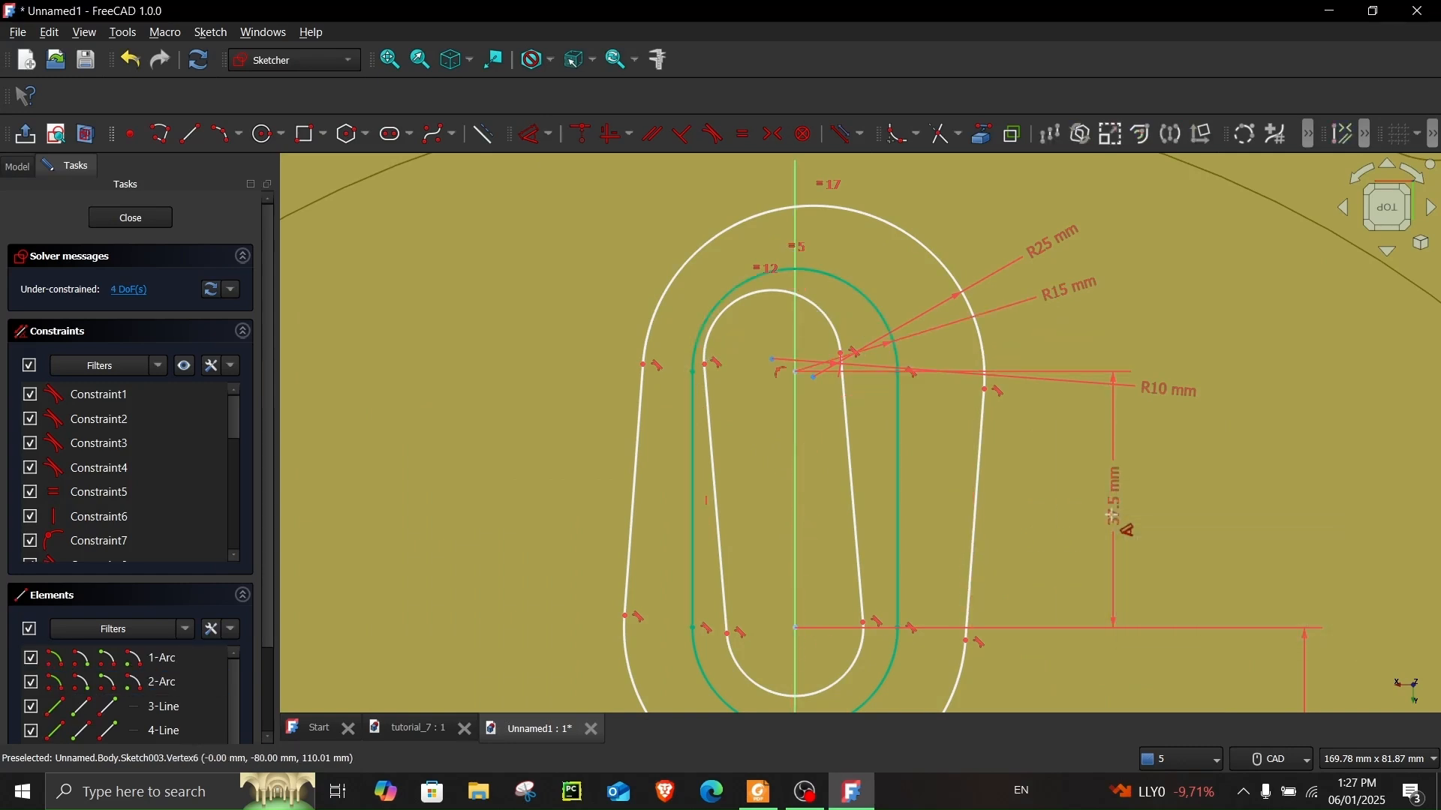
- Make the upper arc centres of the inner and outer slots coincident with the middle slot's upper arc centre
scroll(730, 363, up, 3)
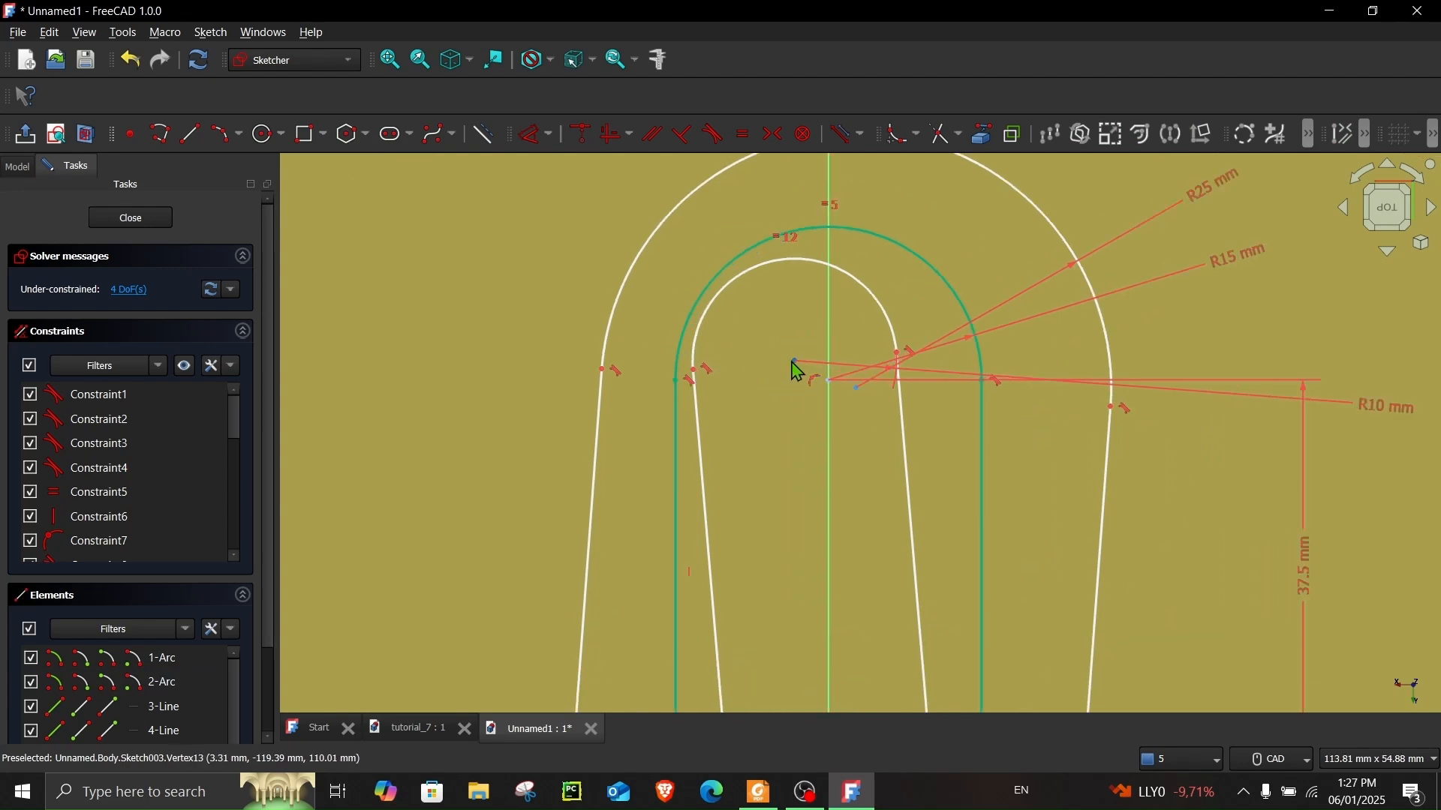
click(814, 380)
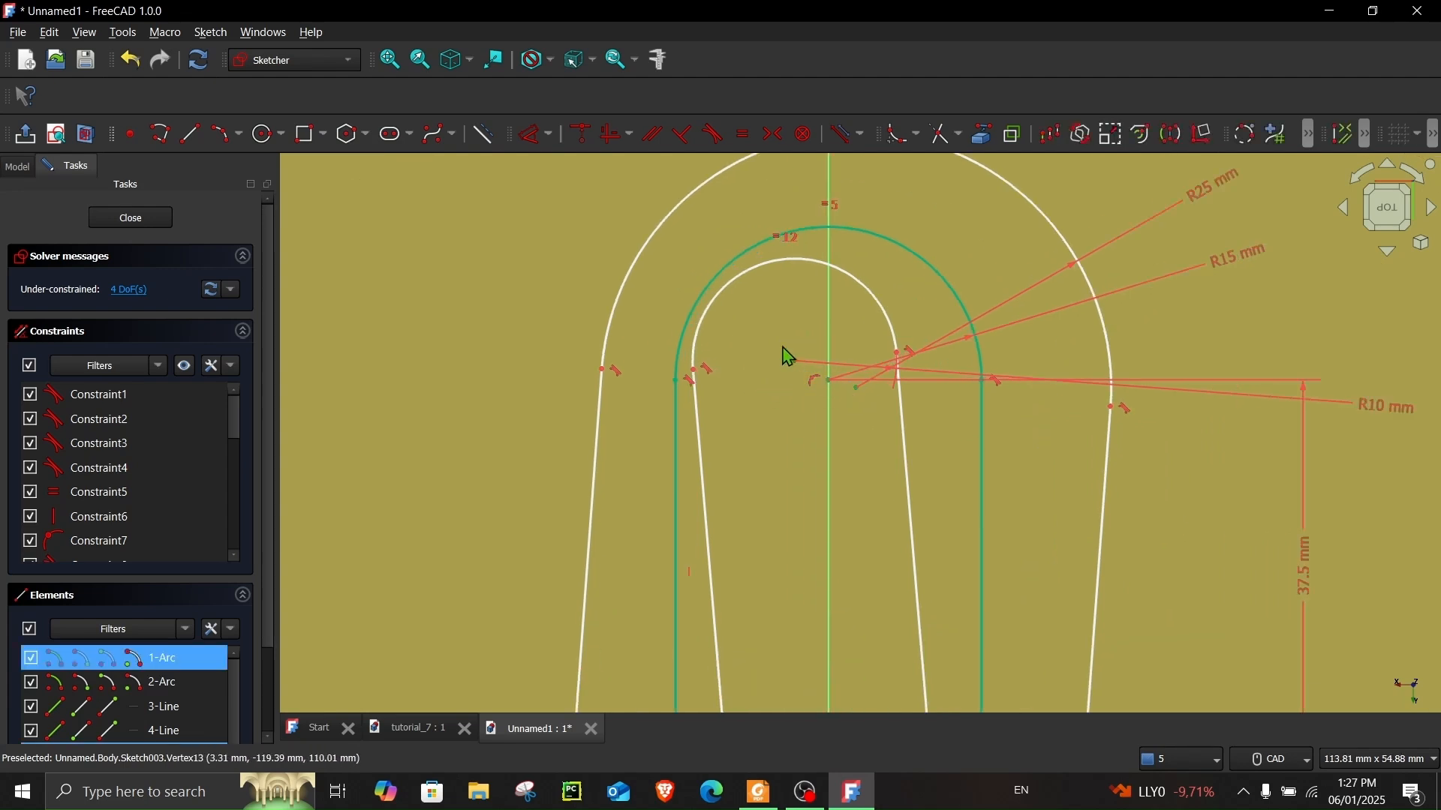
click(582, 137)
scroll(884, 428, down, 5)
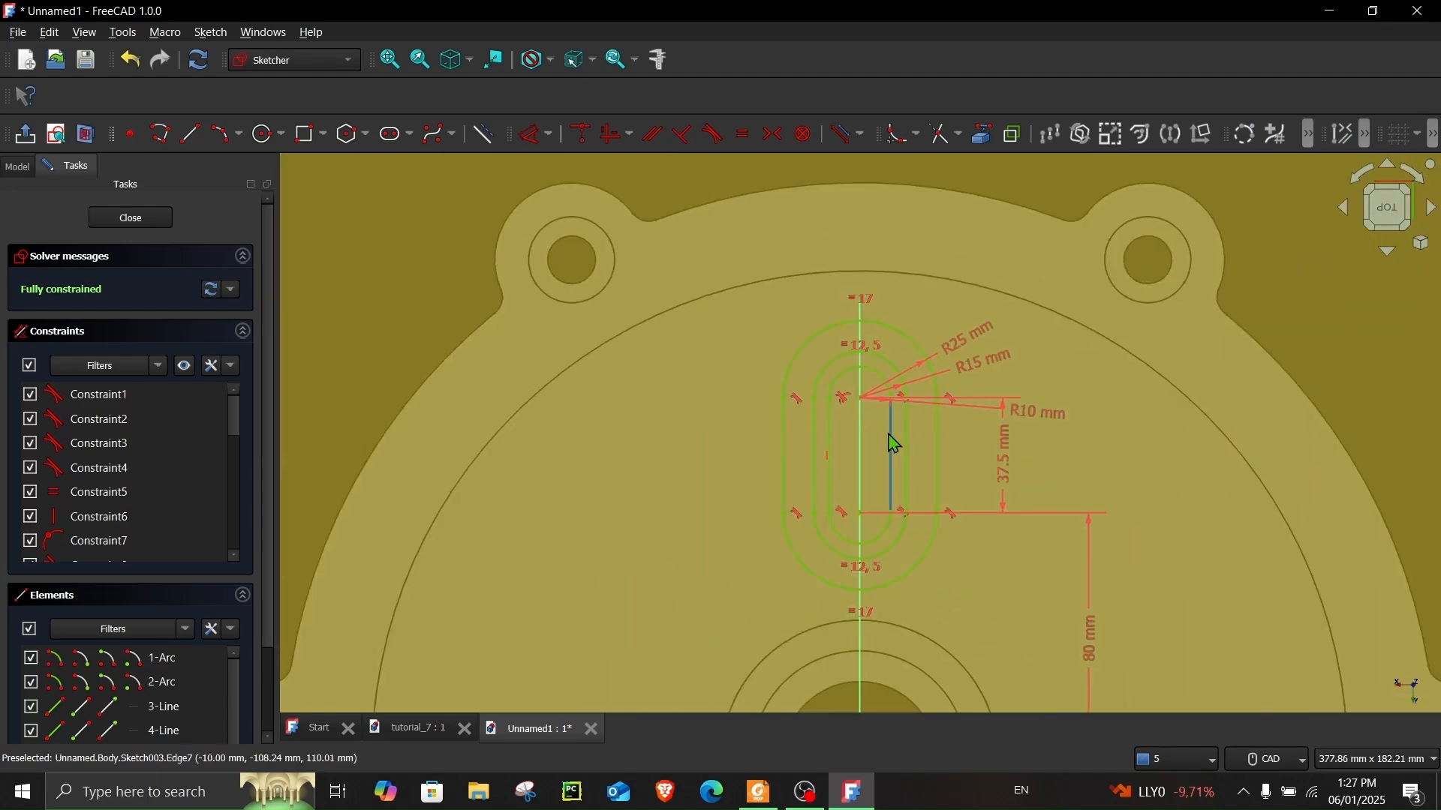
- Finish the slot sketch and hide the offset datum plane
mouse_move(1071, 516)
middle_down()
mouse_move(1032, 550)
mouse_move(1093, 466)
mouse_move(952, 492)
middle_up()
click(56, 134)
mouse_move(836, 364)
middle_down()
mouse_move(730, 318)
mouse_move(977, 381)
mouse_move(1009, 489)
middle_up()
scroll(1010, 490, down, 3)
click(140, 224)
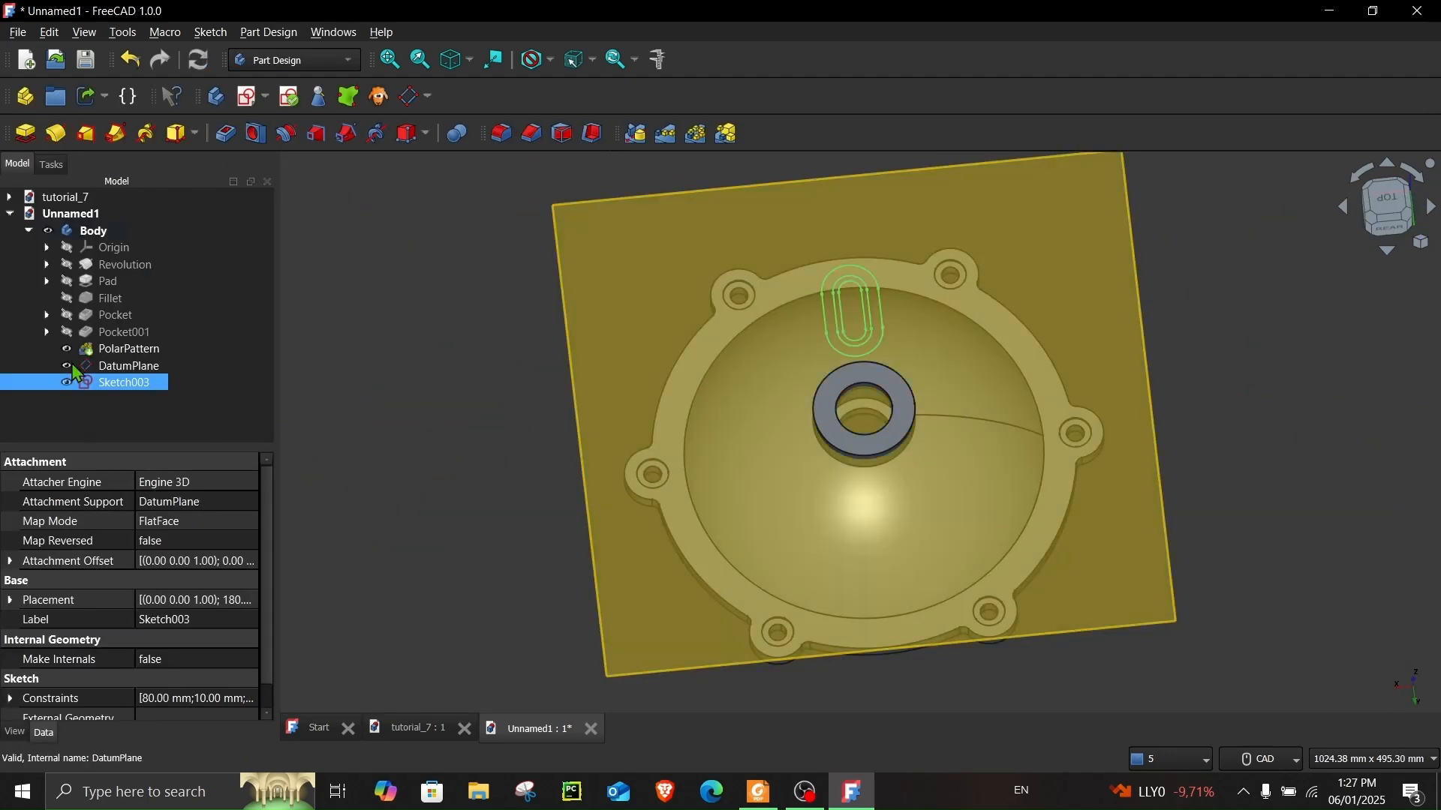
click(66, 365)
click(554, 440)
mouse_move(851, 405)
middle_down()
mouse_move(869, 390)
mouse_move(847, 332)
middle_up()
scroll(816, 303, up, 5)
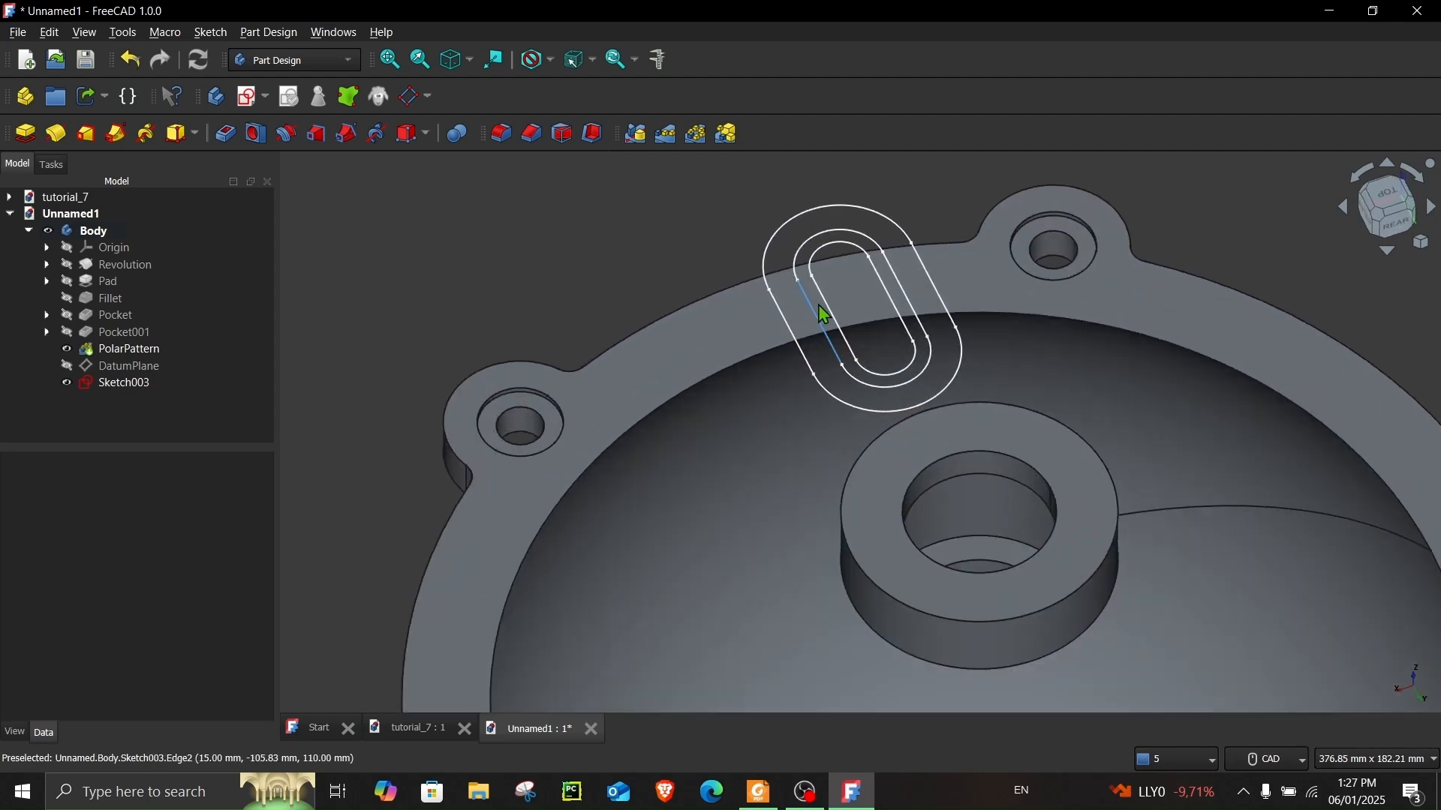
click(777, 239)
click(782, 319)
ctrl+click(835, 402)
mouse_move(941, 327)
middle_down()
mouse_move(727, 360)
mouse_move(808, 417)
mouse_move(923, 370)
middle_up()
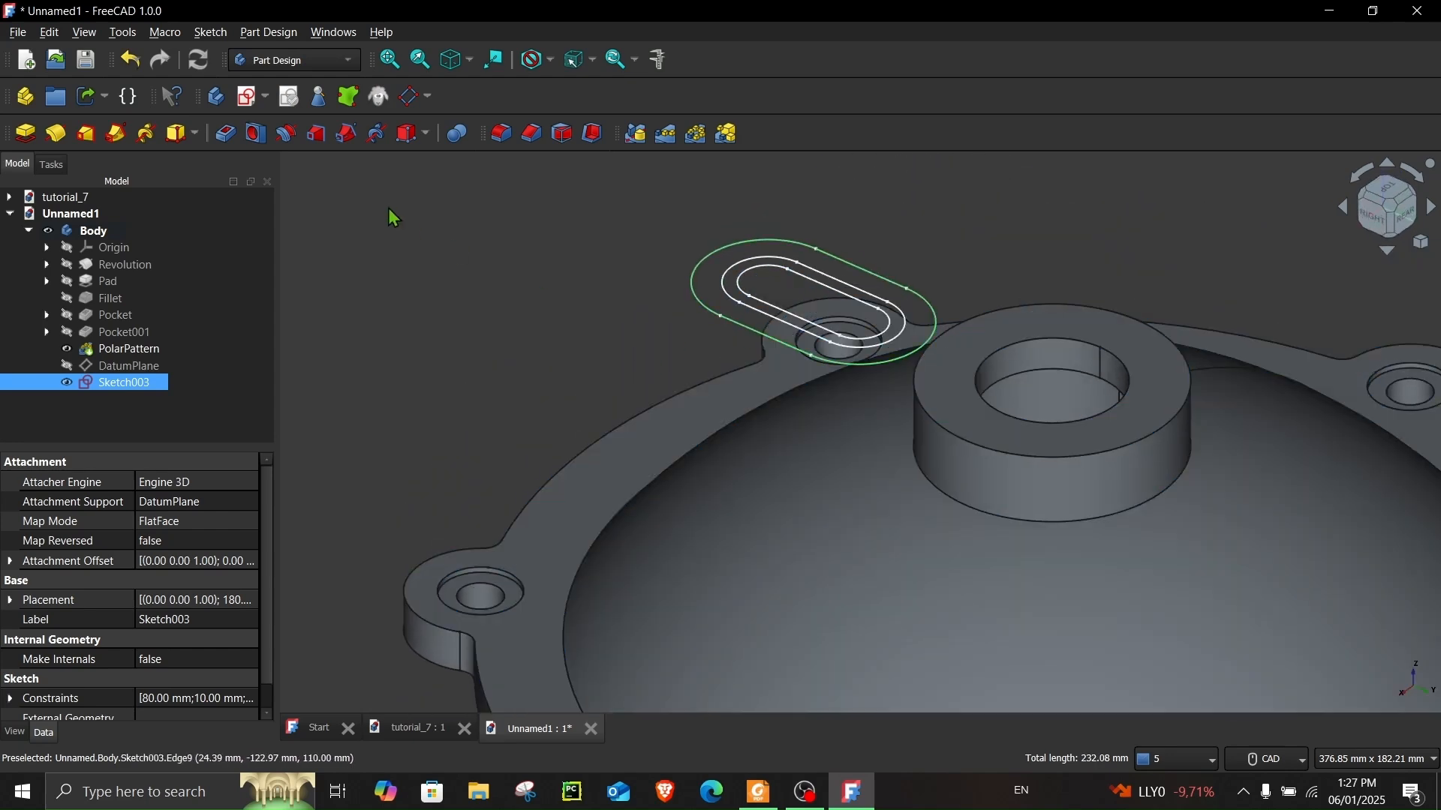
click(27, 135)
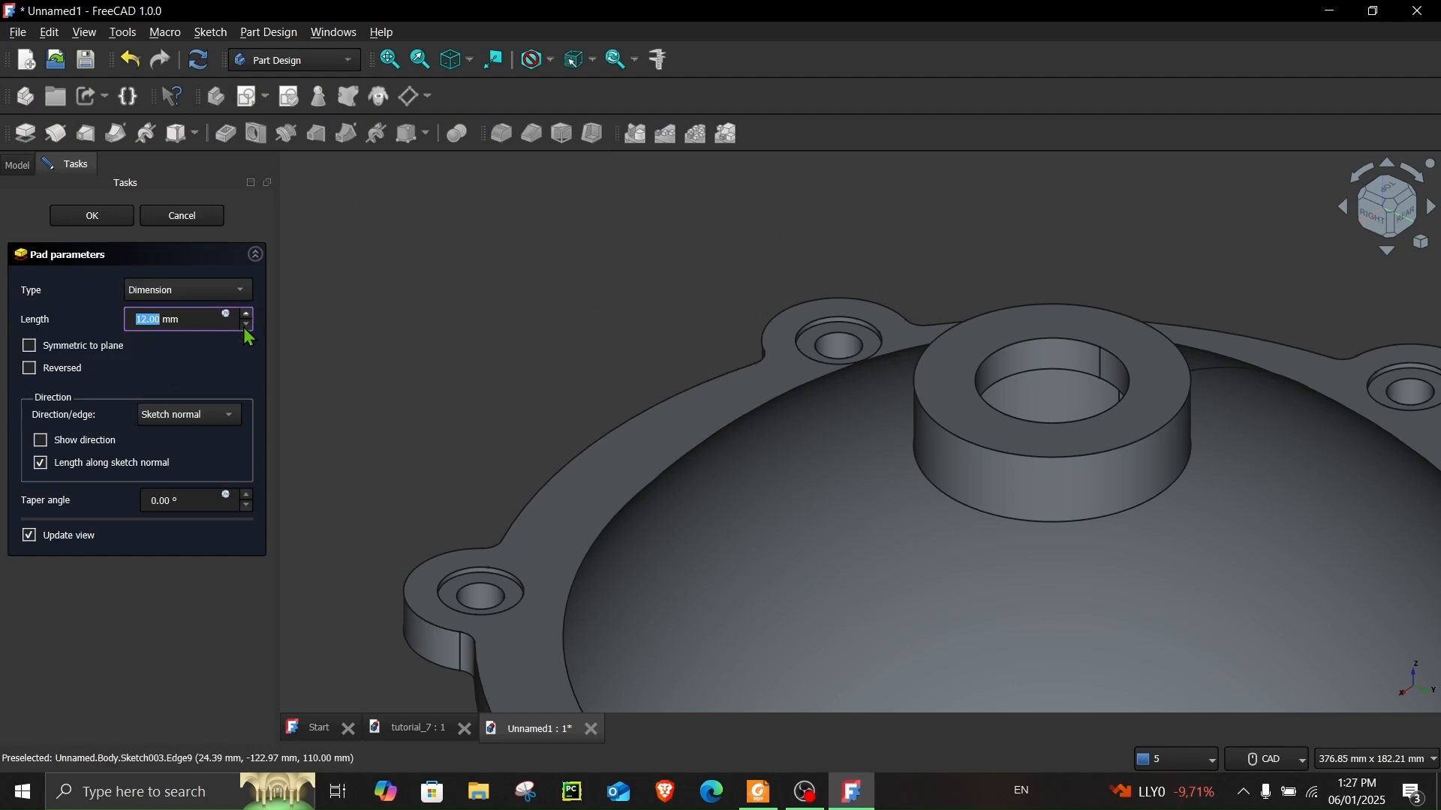
click(181, 216)
- Set the body's Allow Compound property to true
click(90, 230)
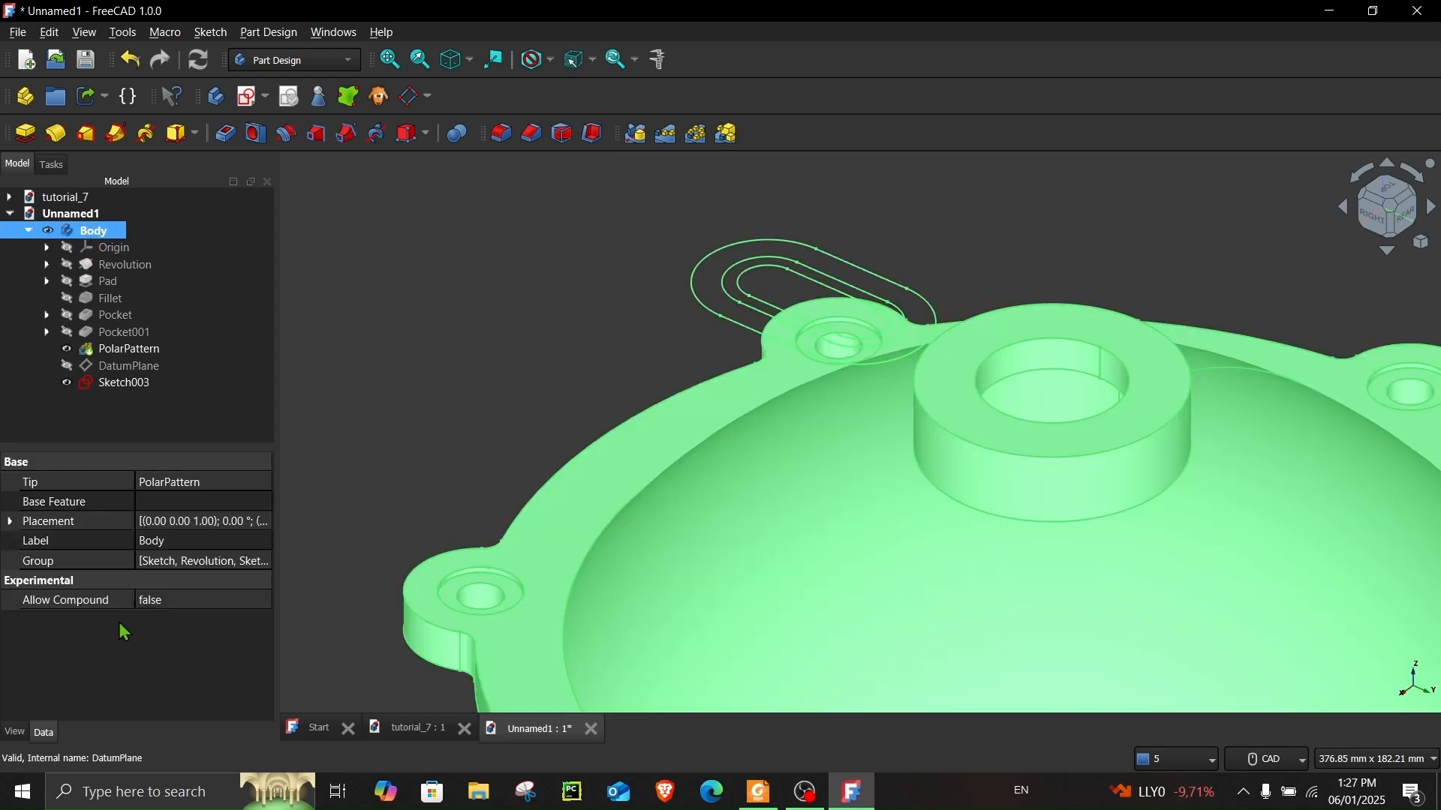
click(159, 608)
click(194, 606)
click(183, 624)
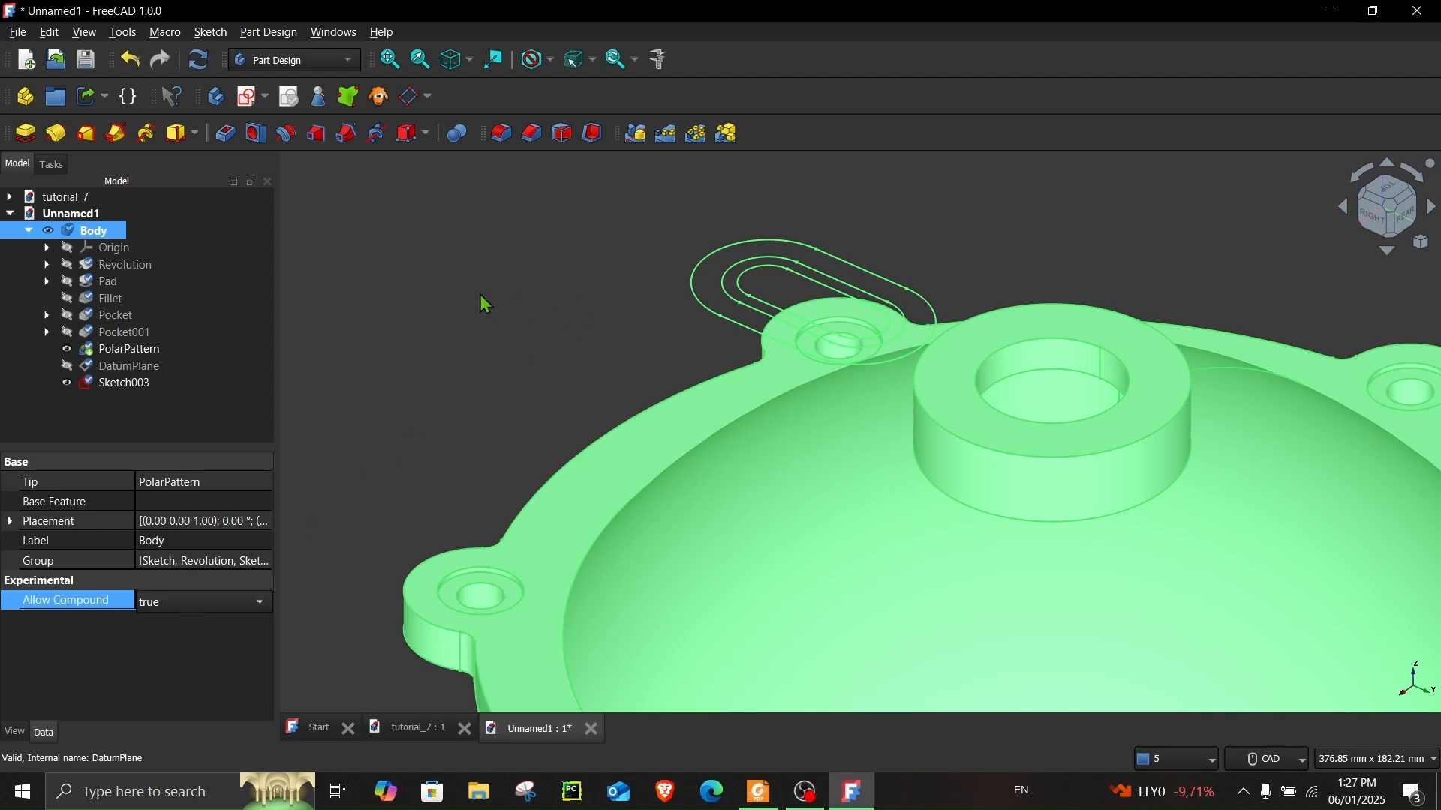
click(480, 295)
- Pad the outer slot outline with type Up to face, ending at the dome's outer surface
click(718, 324)
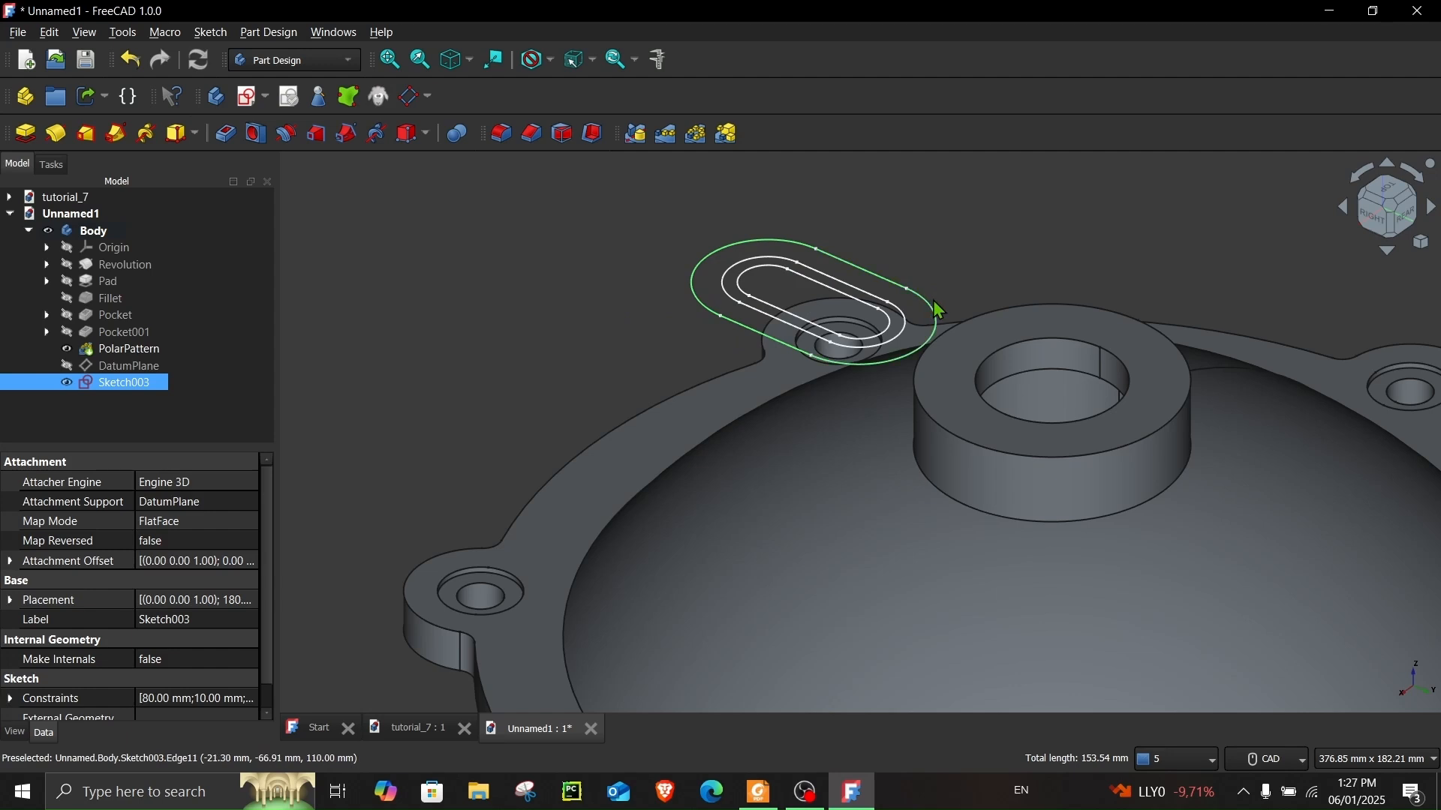
click(24, 132)
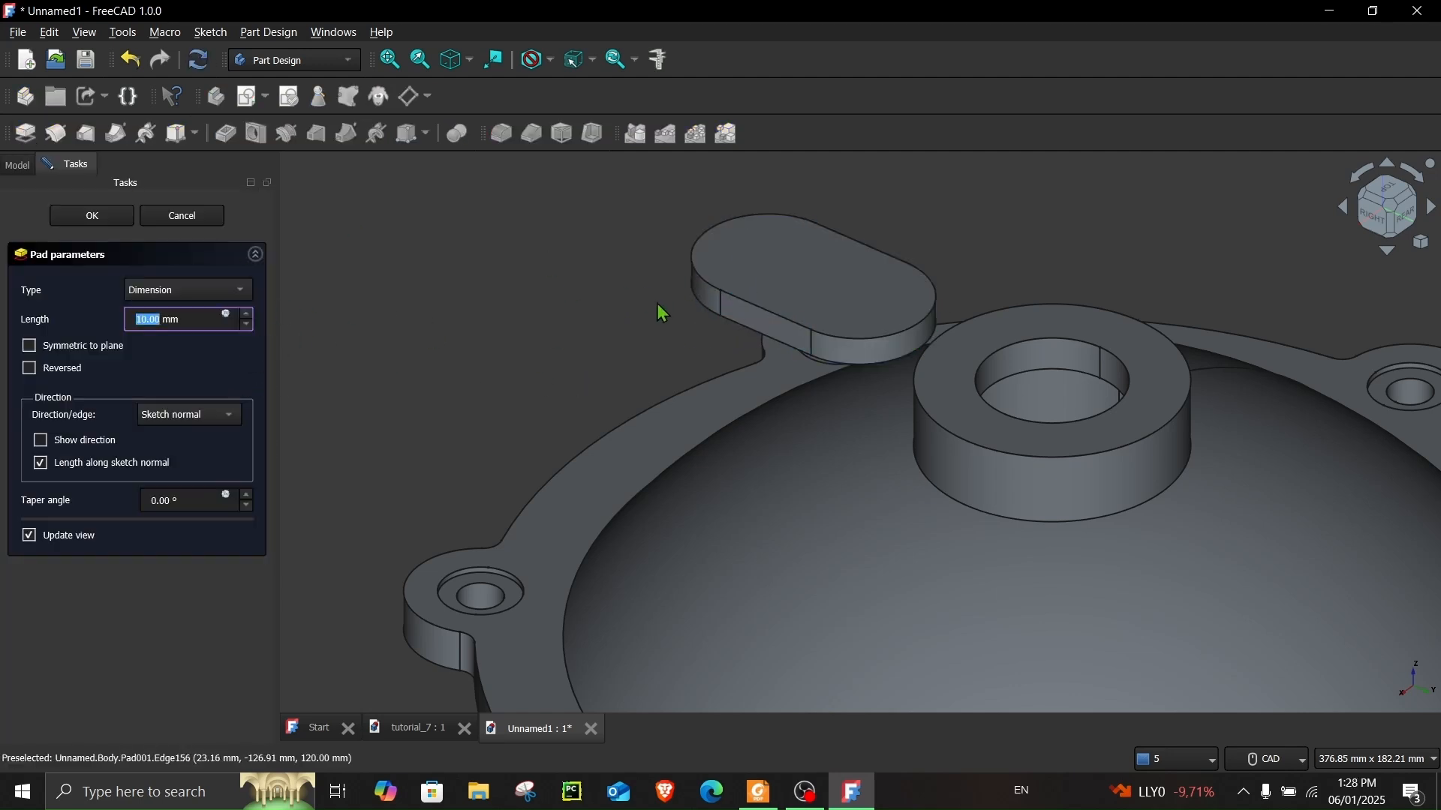
click(192, 295)
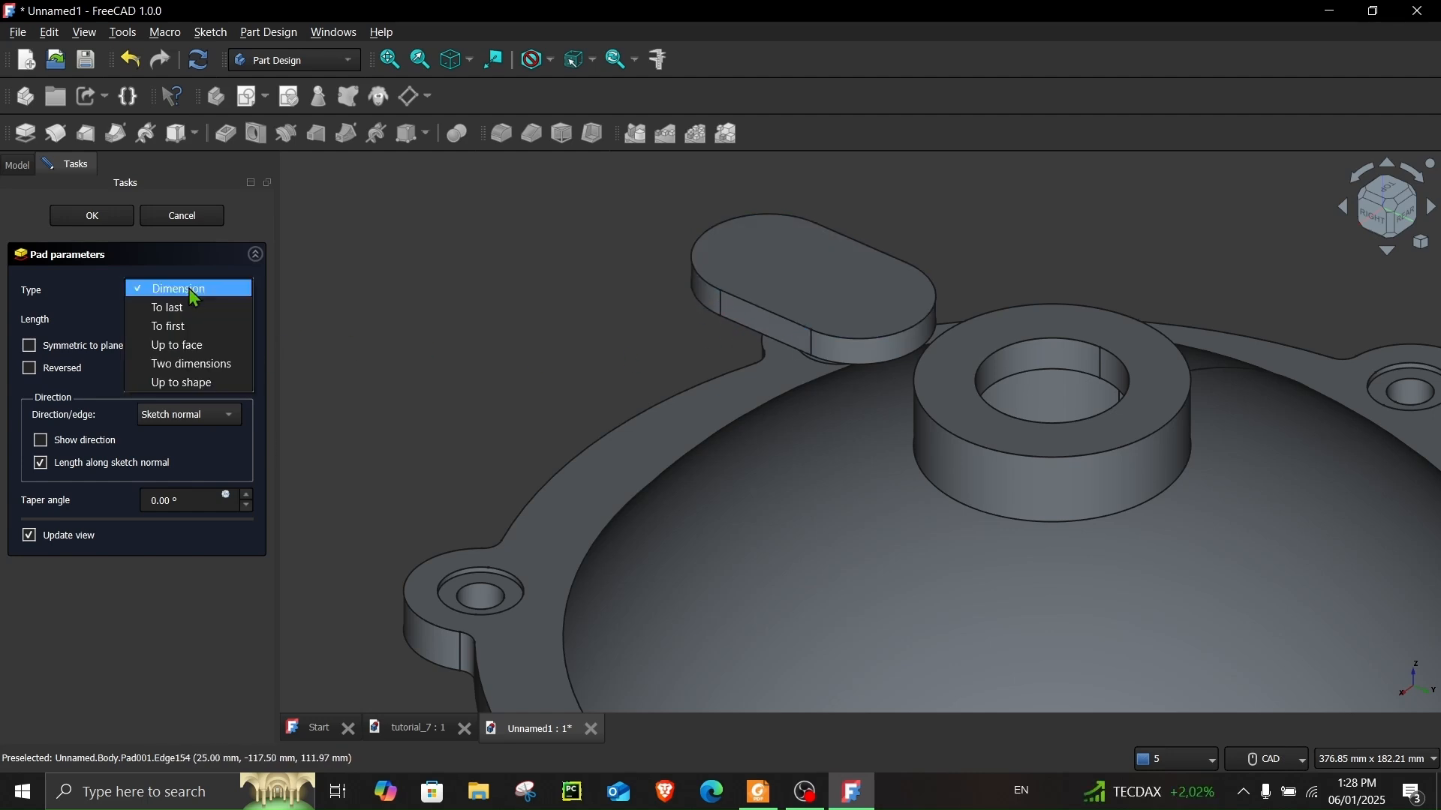
click(199, 354)
click(844, 520)
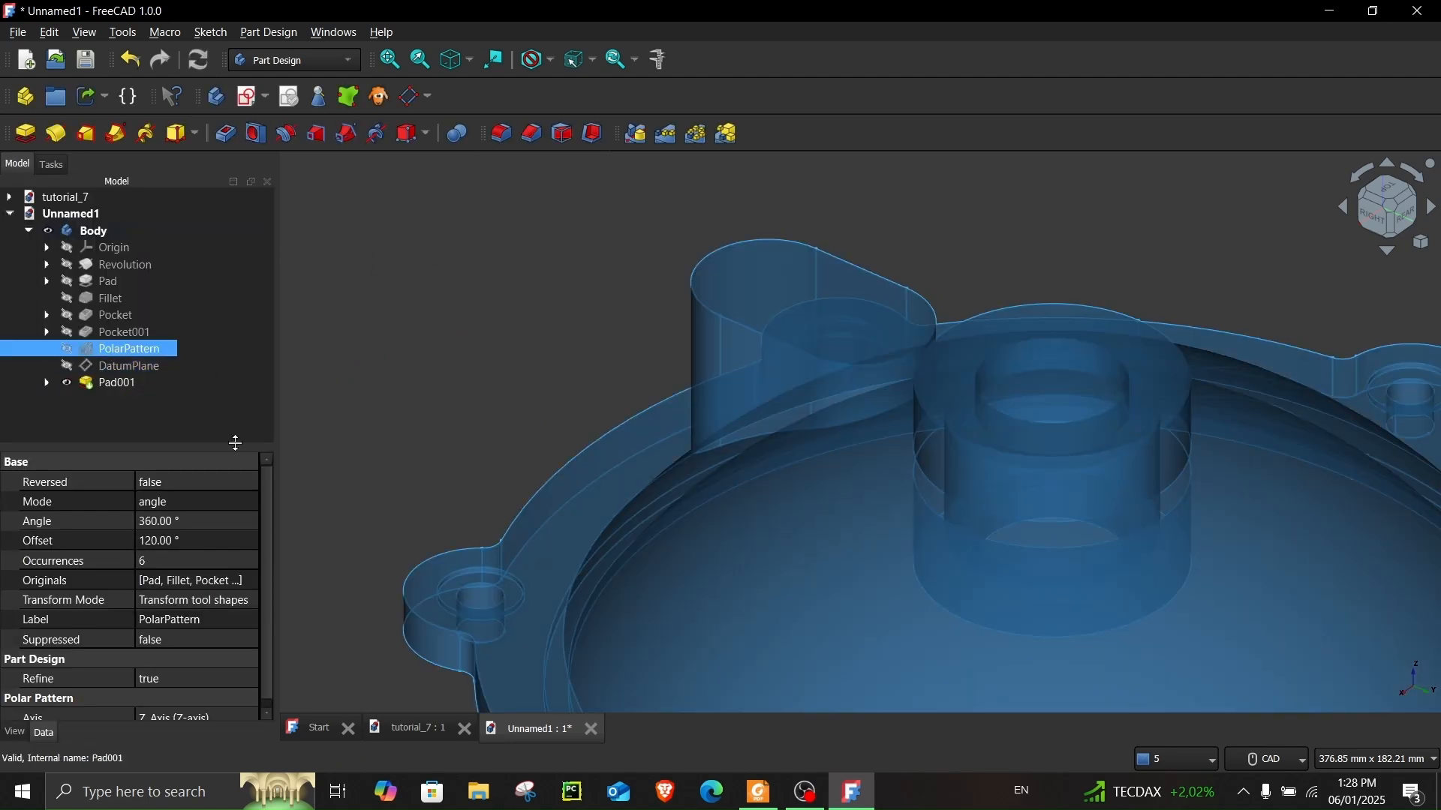
- Check the slot recess depth in the Foxit Reader drawing, and make the slot sketch under the new pad visible in FreeCAD
click(757, 791)
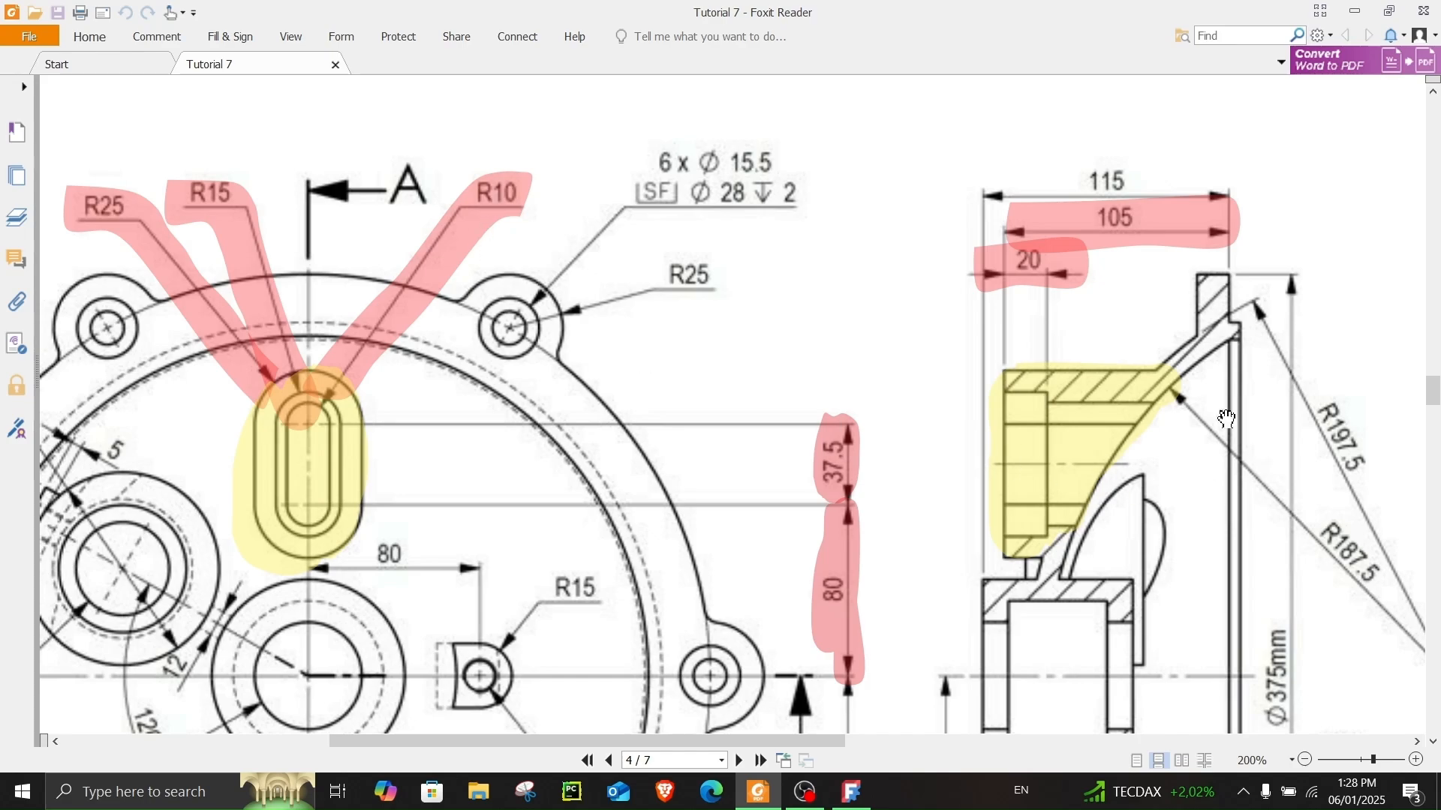
click(1354, 10)
click(299, 375)
click(47, 383)
click(126, 400)
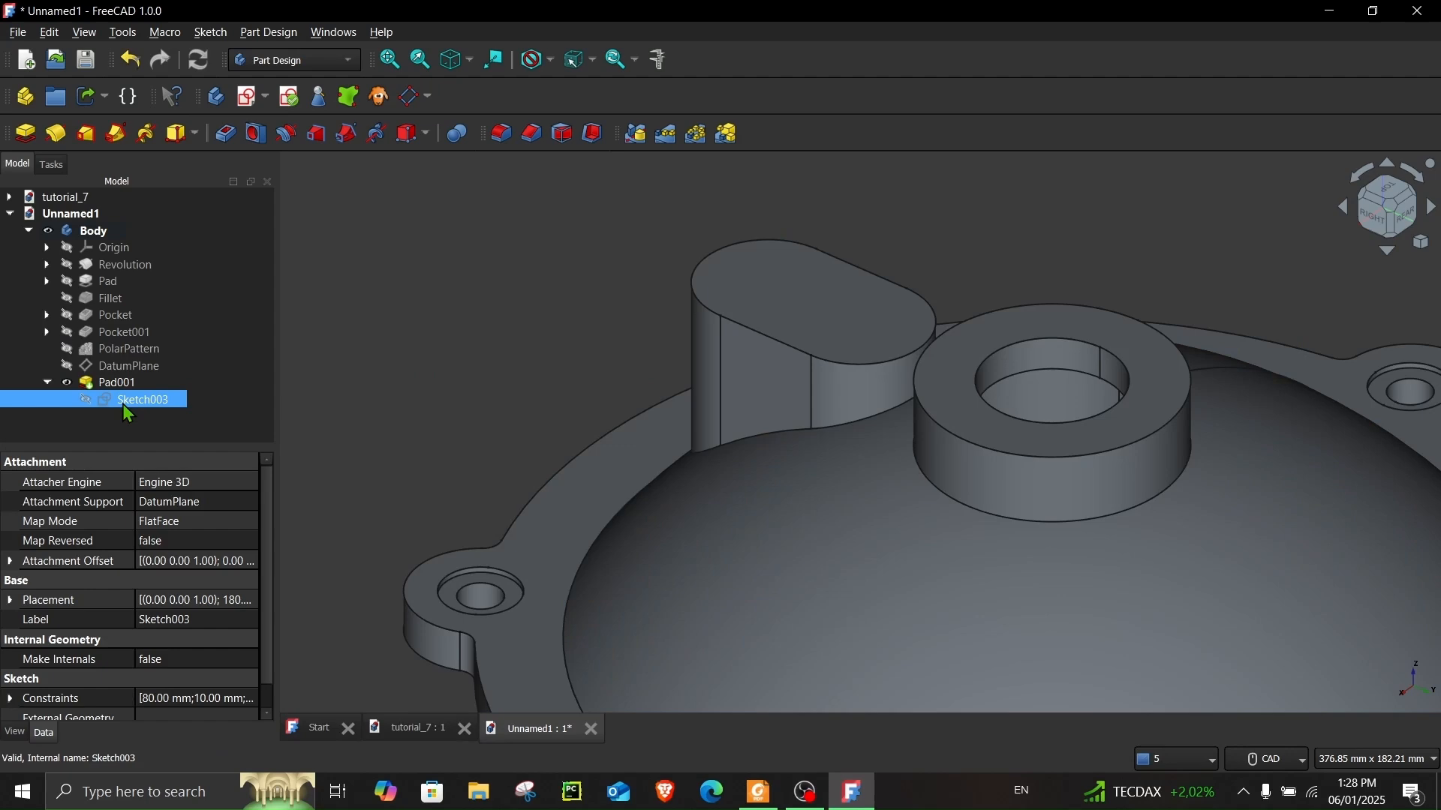
key(space)
click(564, 278)
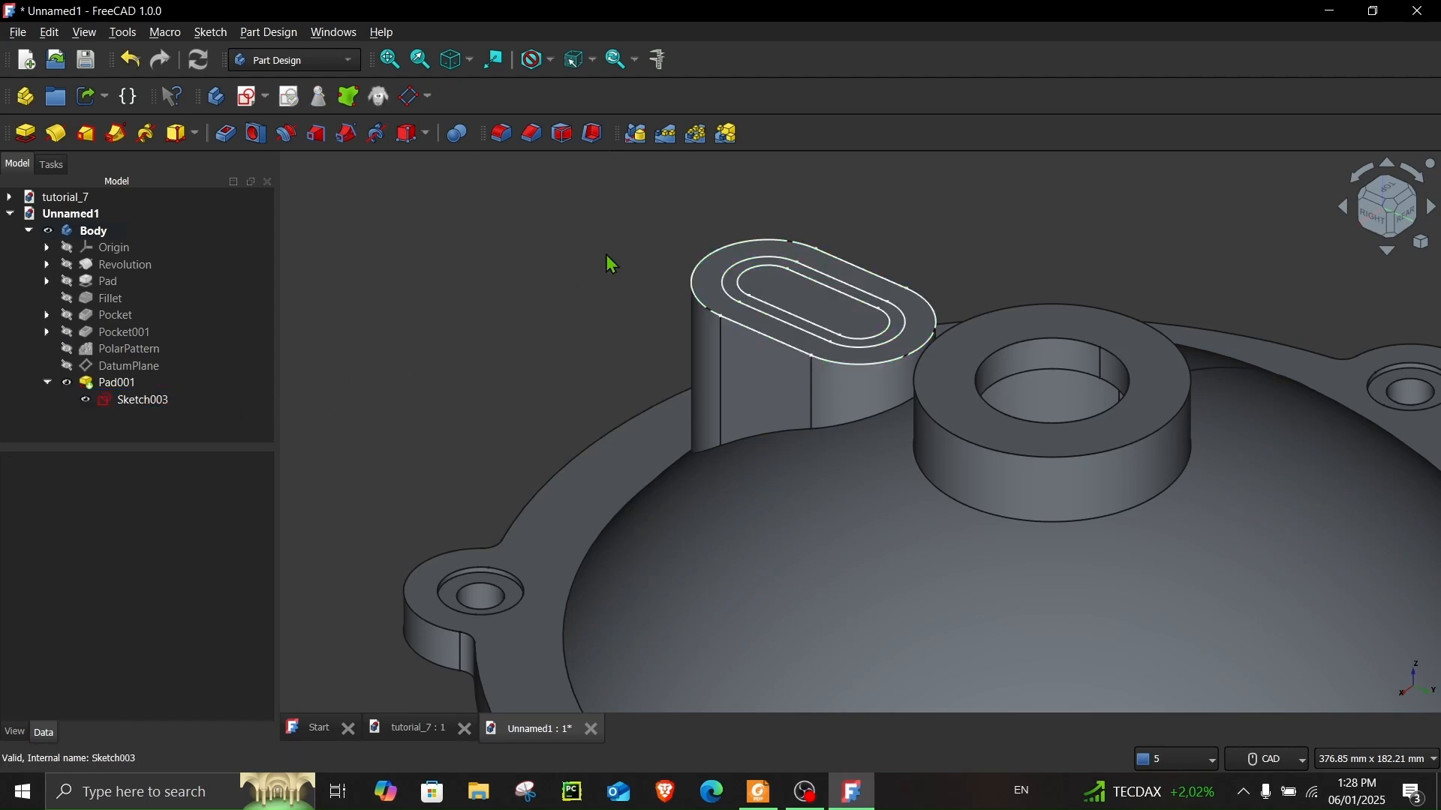
- Pocket the middle slot outline 20 mm deep into the slotted boss
scroll(675, 293, up, 5)
click(650, 268)
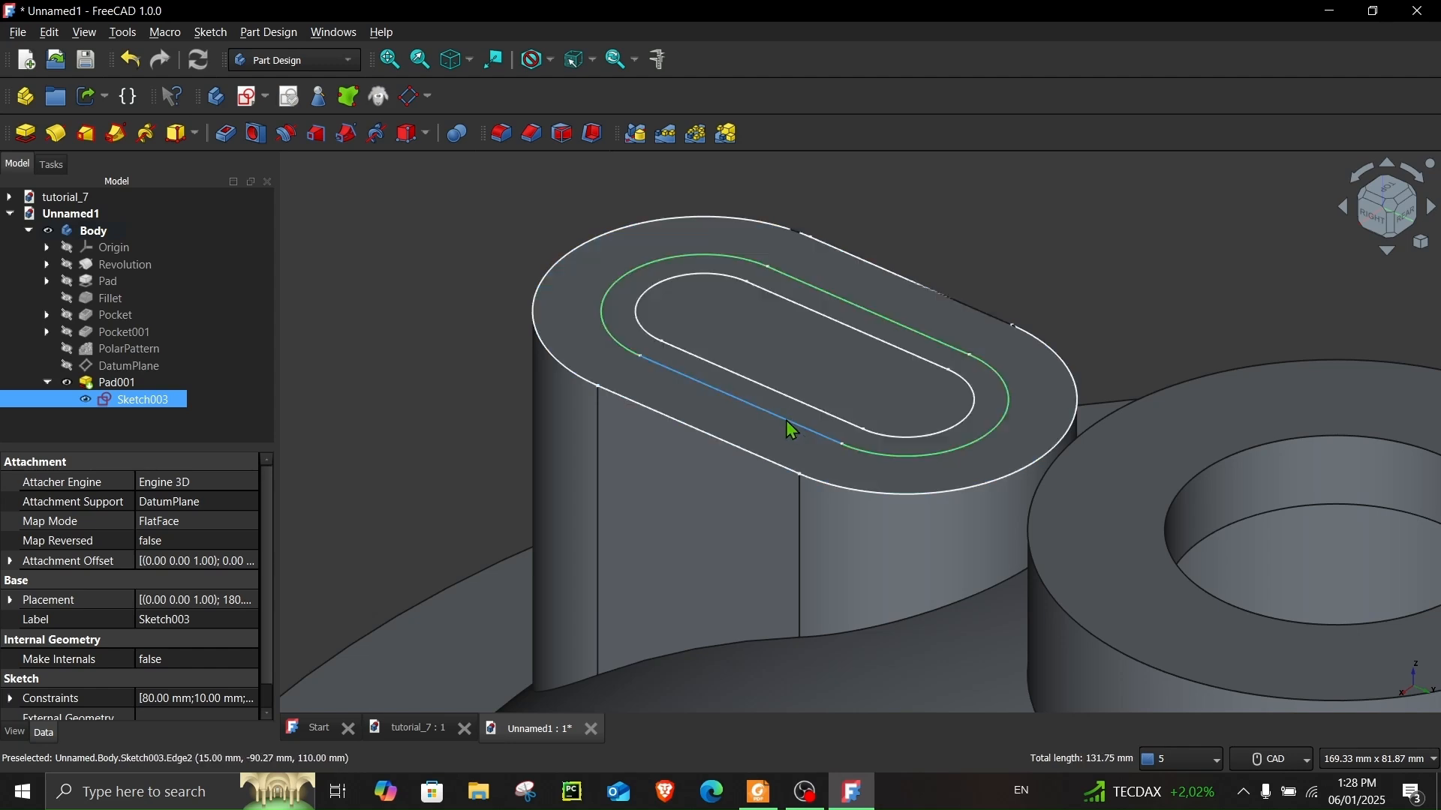
click(225, 135)
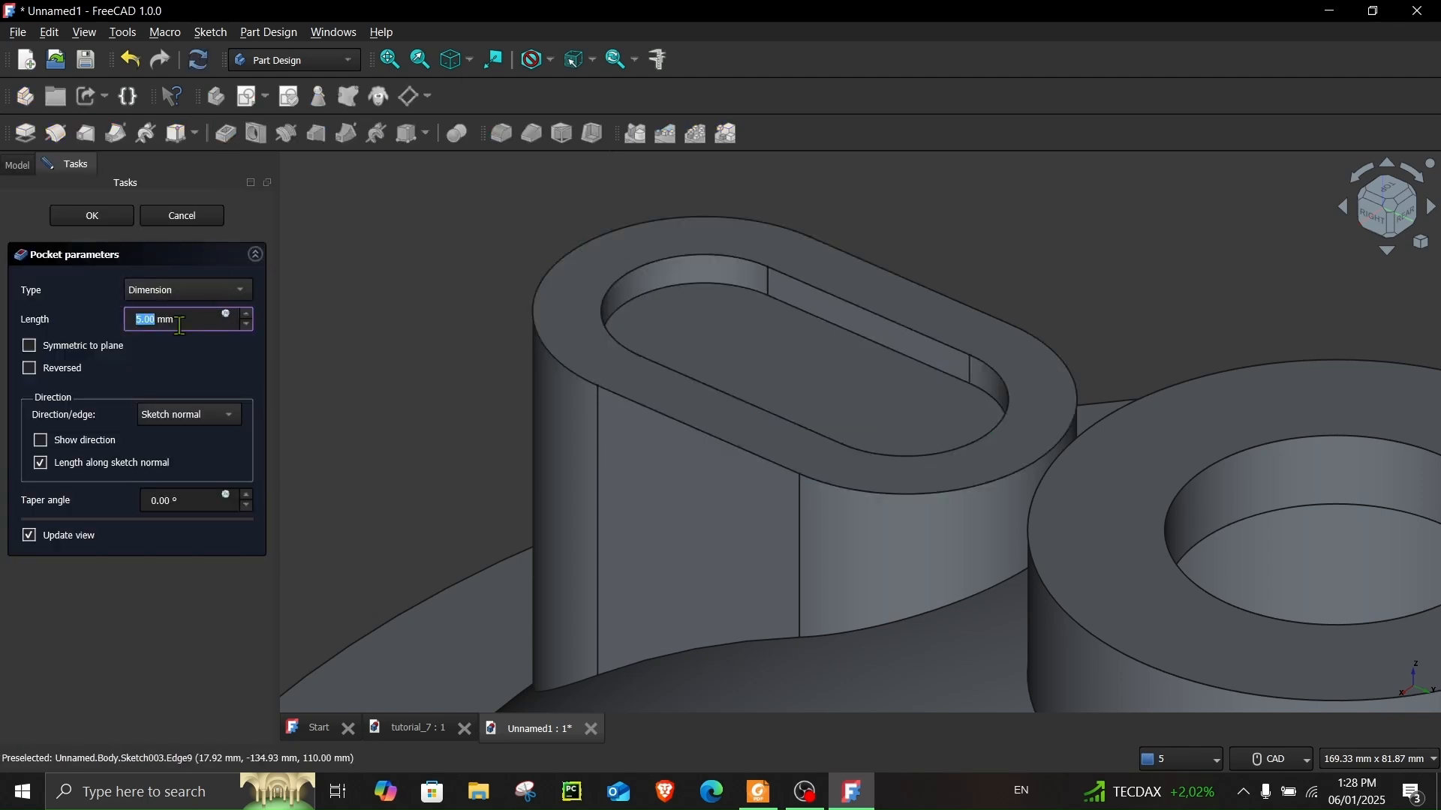
key(Return)
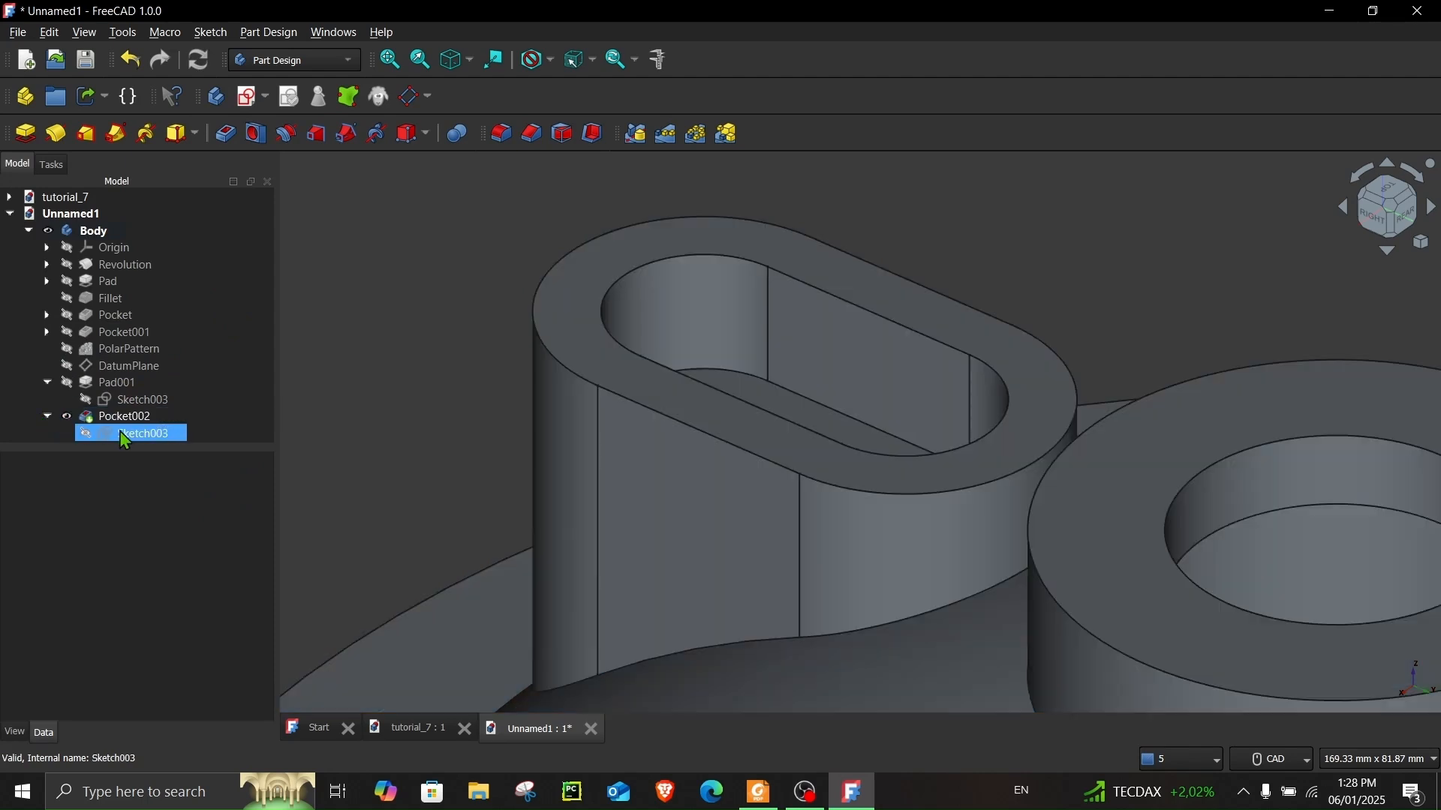
- Show the slot sketch again and pocket its inner slot outline with type Through all
click(124, 436)
key(space)
click(300, 400)
scroll(304, 398, down, 1)
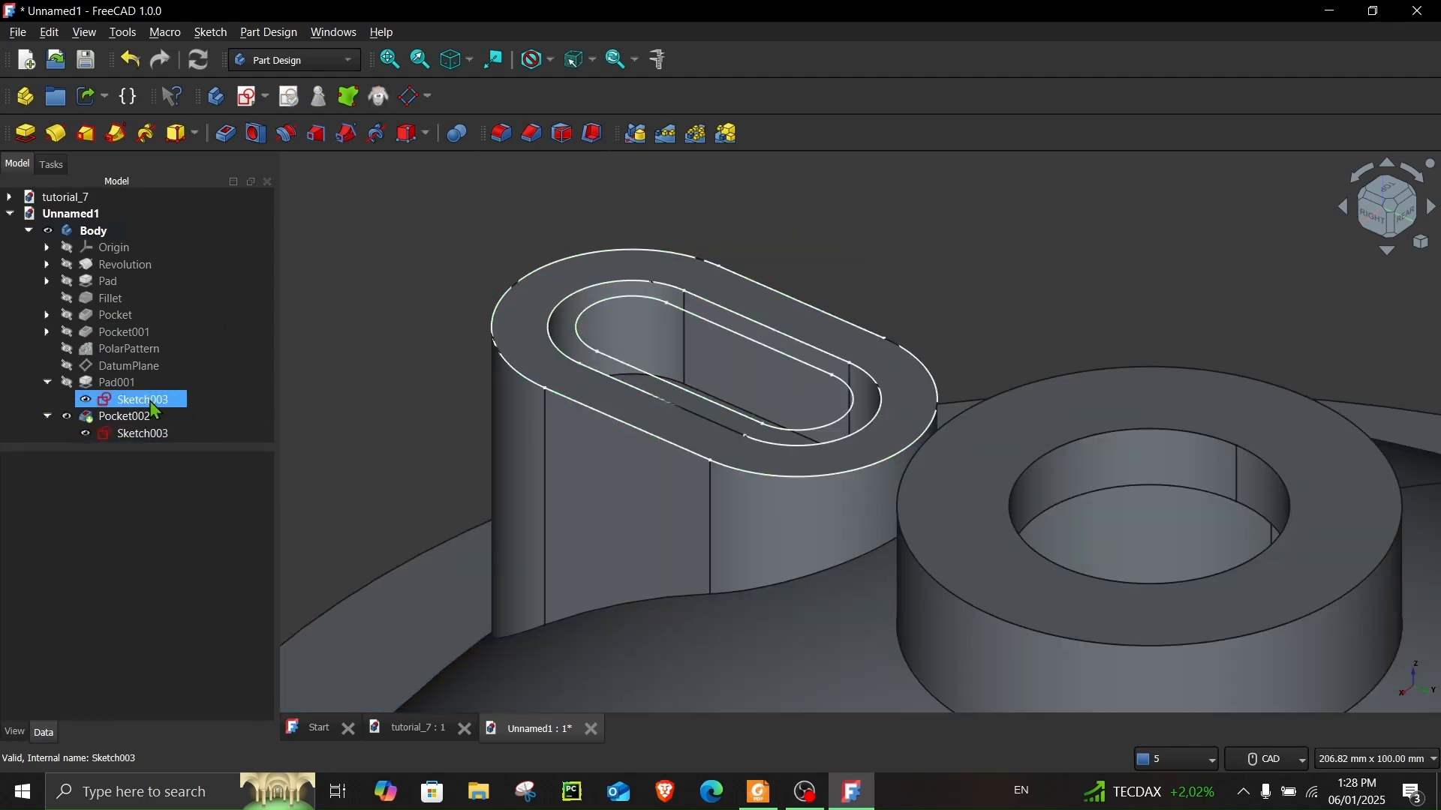
click(702, 323)
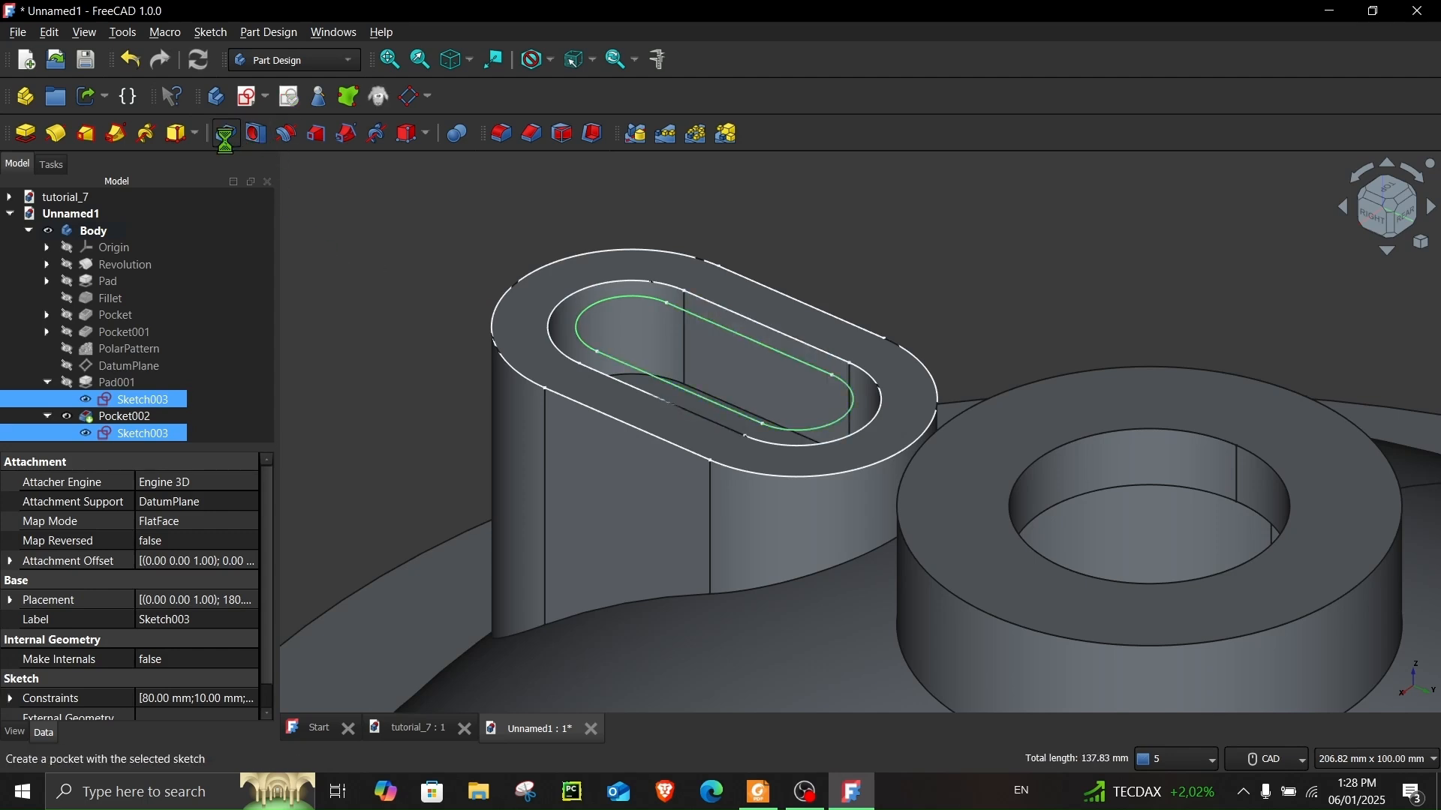
click(190, 289)
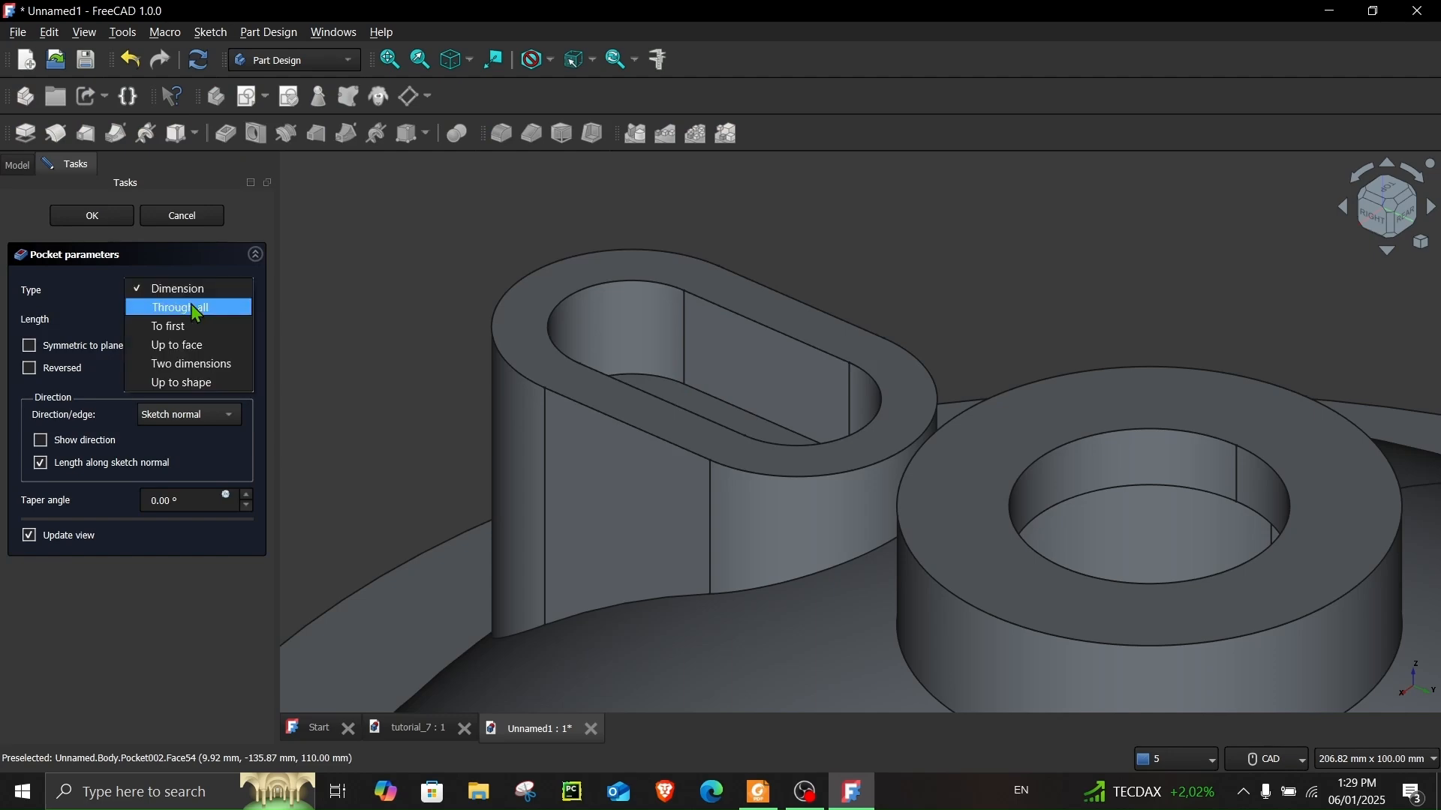
click(192, 304)
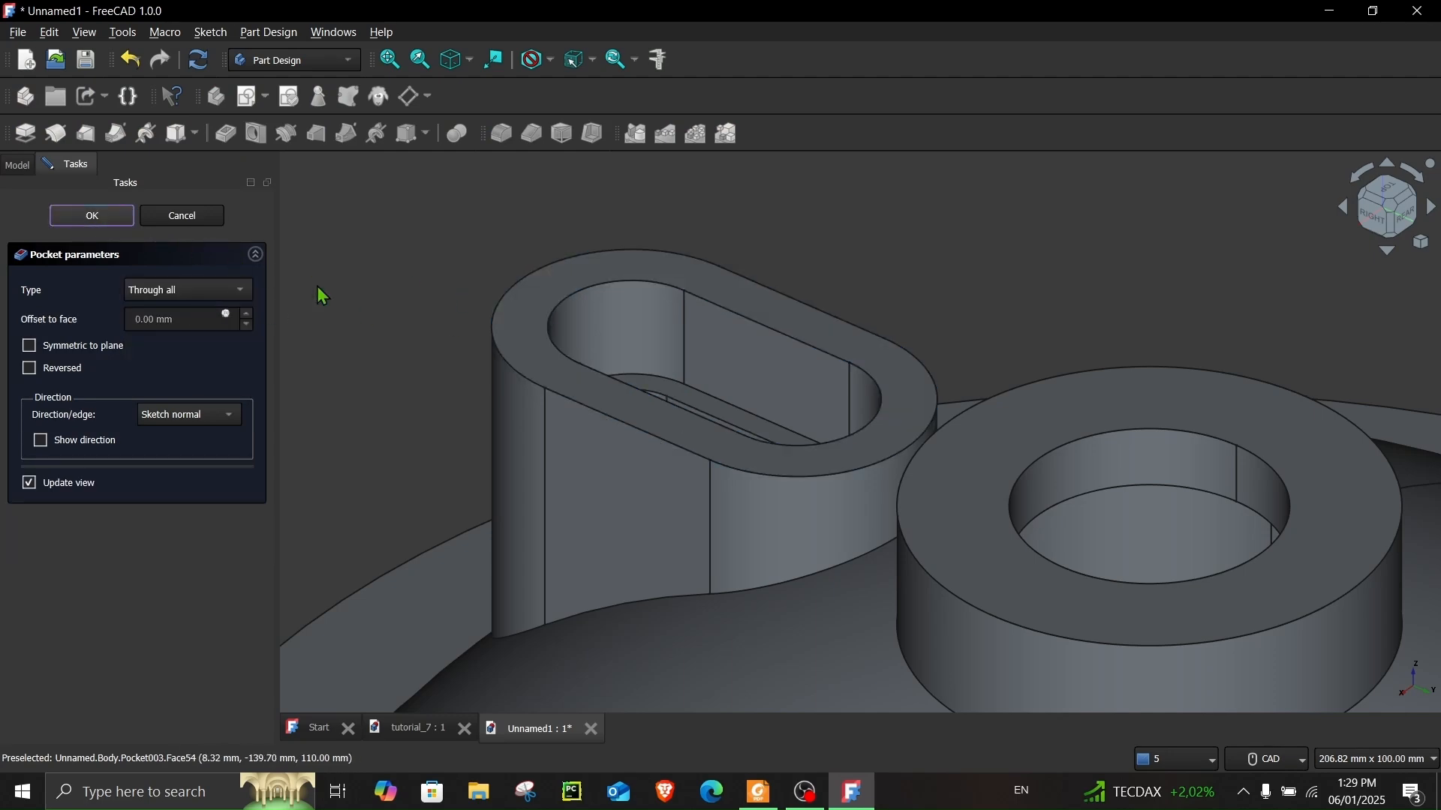
key(Return)
scroll(538, 346, down, 5)
mouse_move(520, 467)
middle_down()
mouse_move(560, 562)
mouse_move(598, 448)
mouse_move(595, 305)
mouse_move(614, 476)
mouse_move(630, 495)
middle_up()
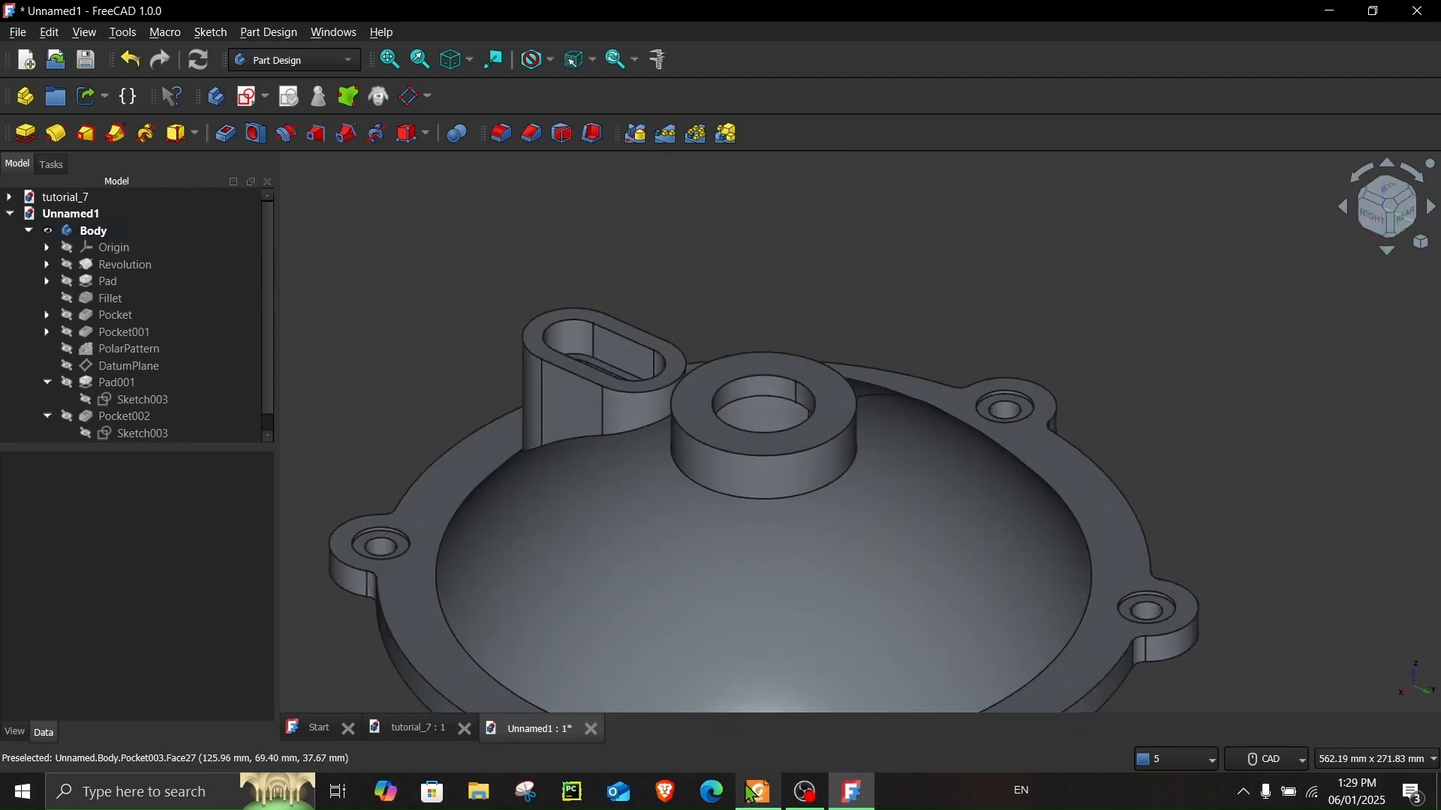
- Examine the Step 4 page in Foxit Reader, reading the round side boss's position and diameters in the plan view and its heights in Section B-B
key(alt+Tab)
ctrl+scroll(643, 513, down, 5)
scroll(641, 499, down, 5)
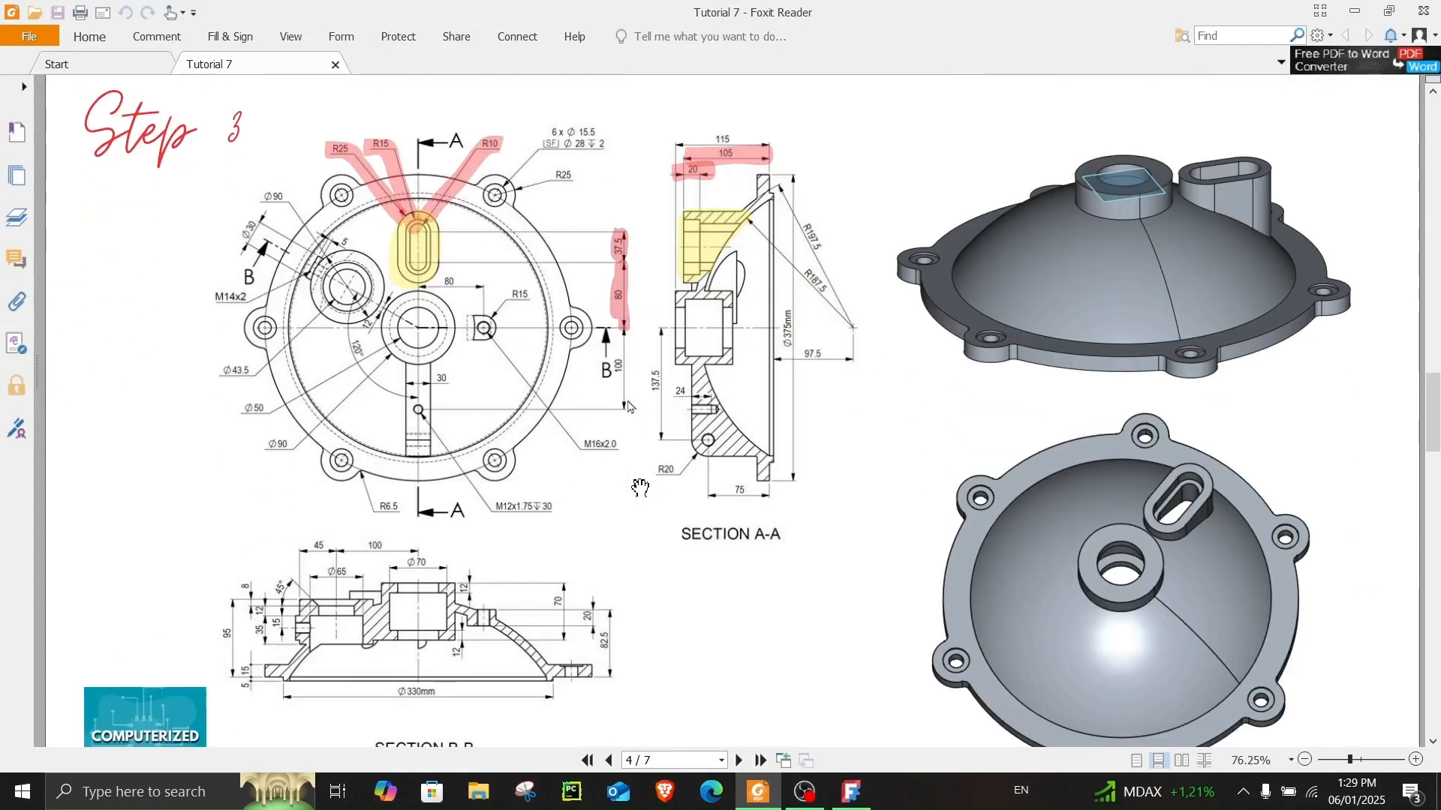
scroll(640, 488, down, 8)
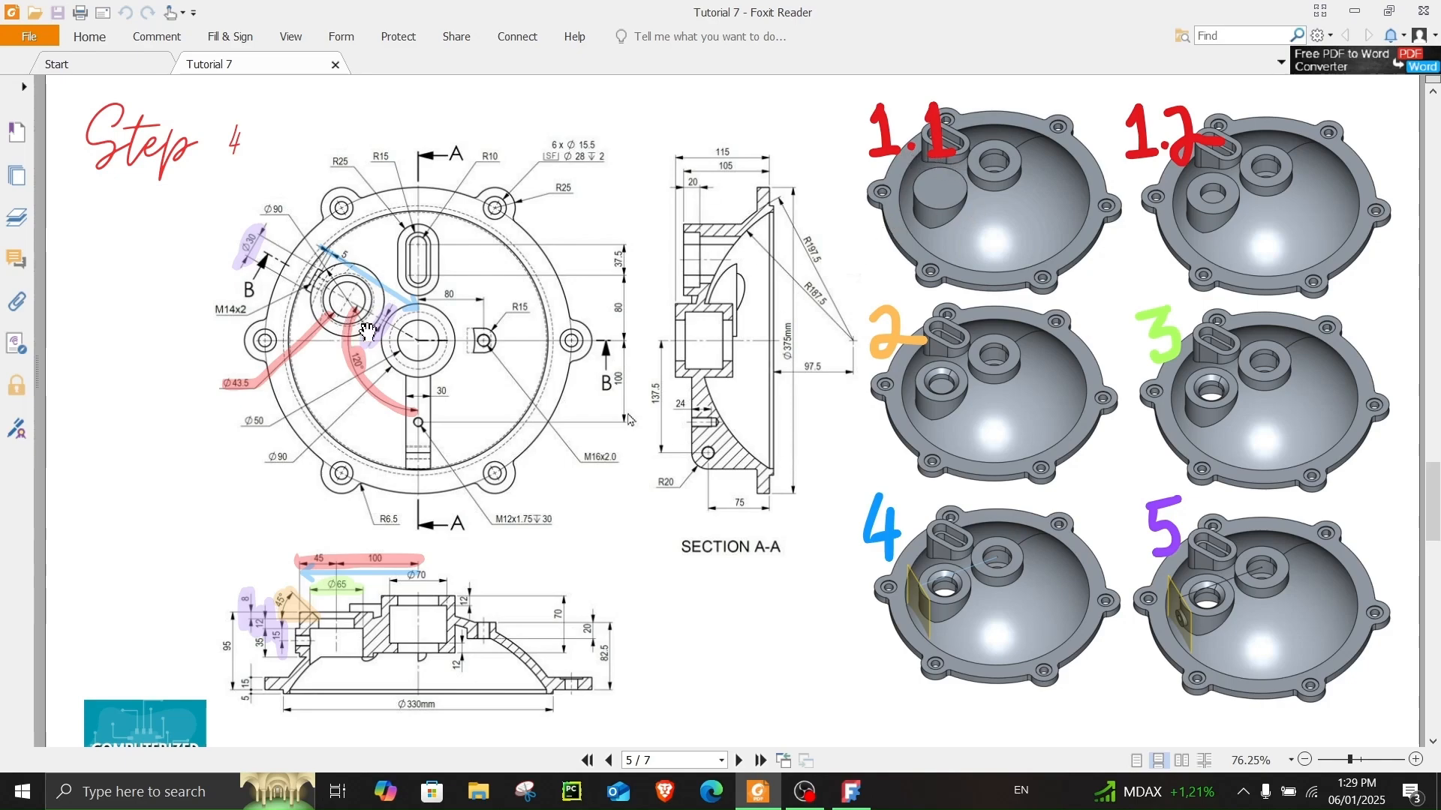
ctrl+scroll(301, 344, up, 3)
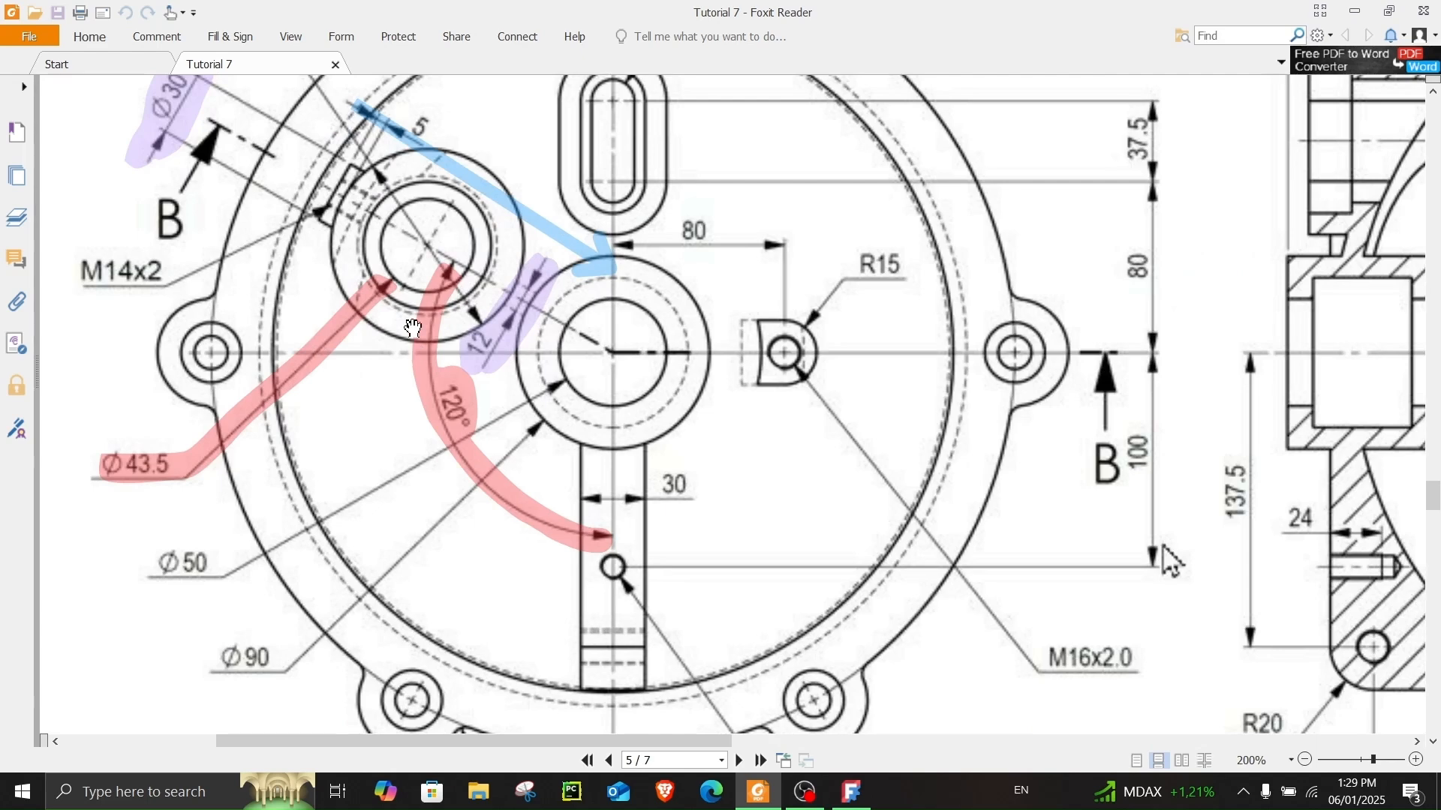
scroll(397, 313, up, 1)
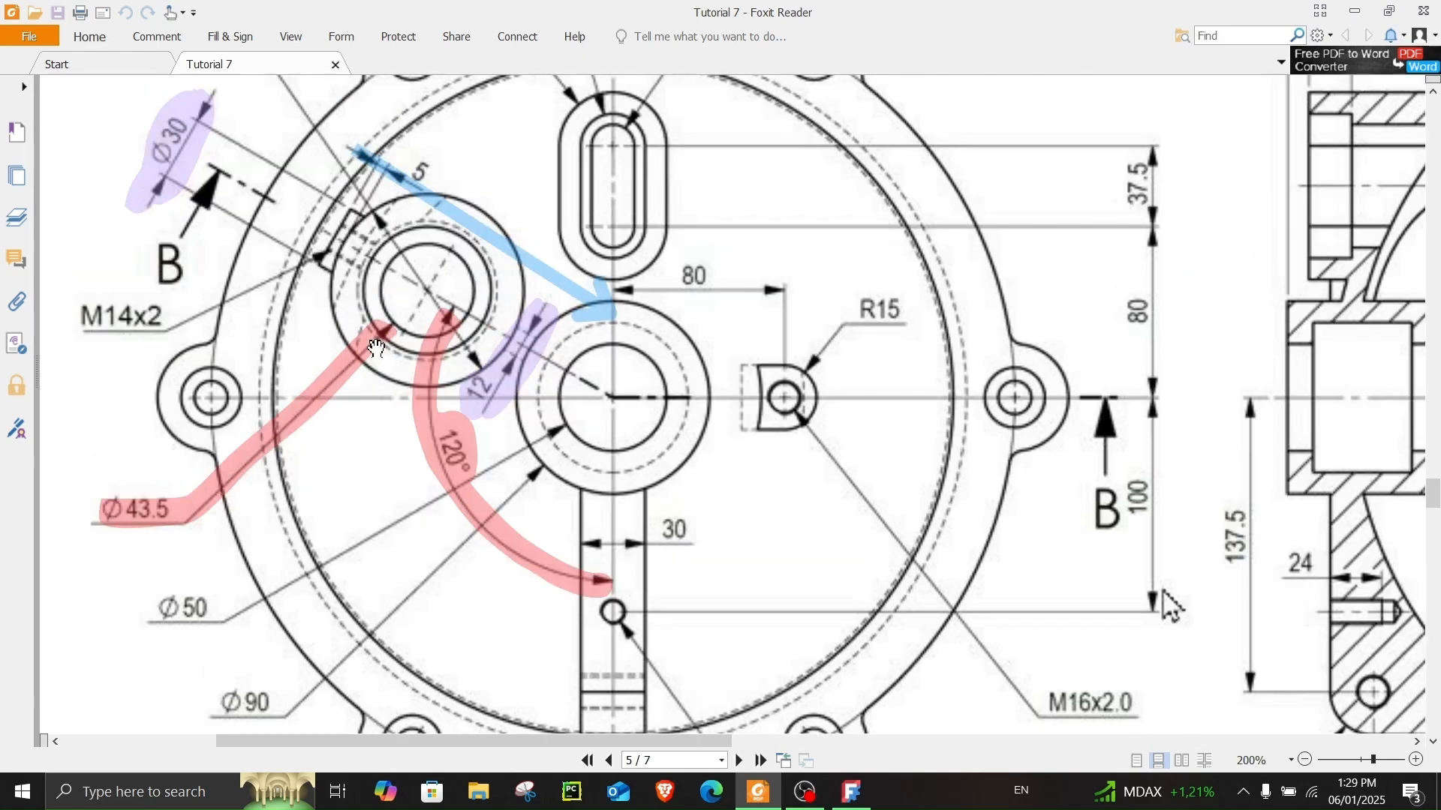
scroll(356, 324, up, 2)
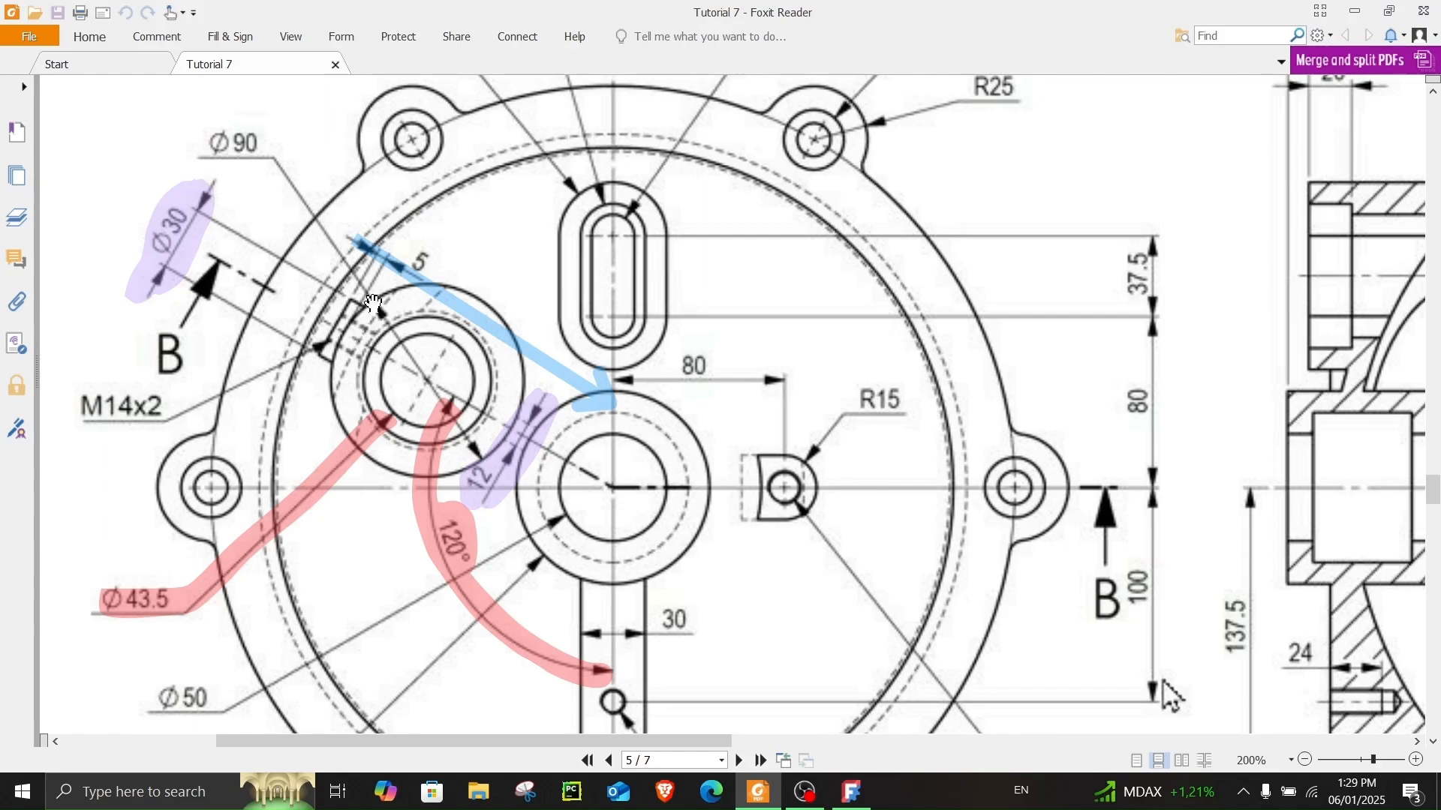
ctrl+scroll(373, 303, down, 3)
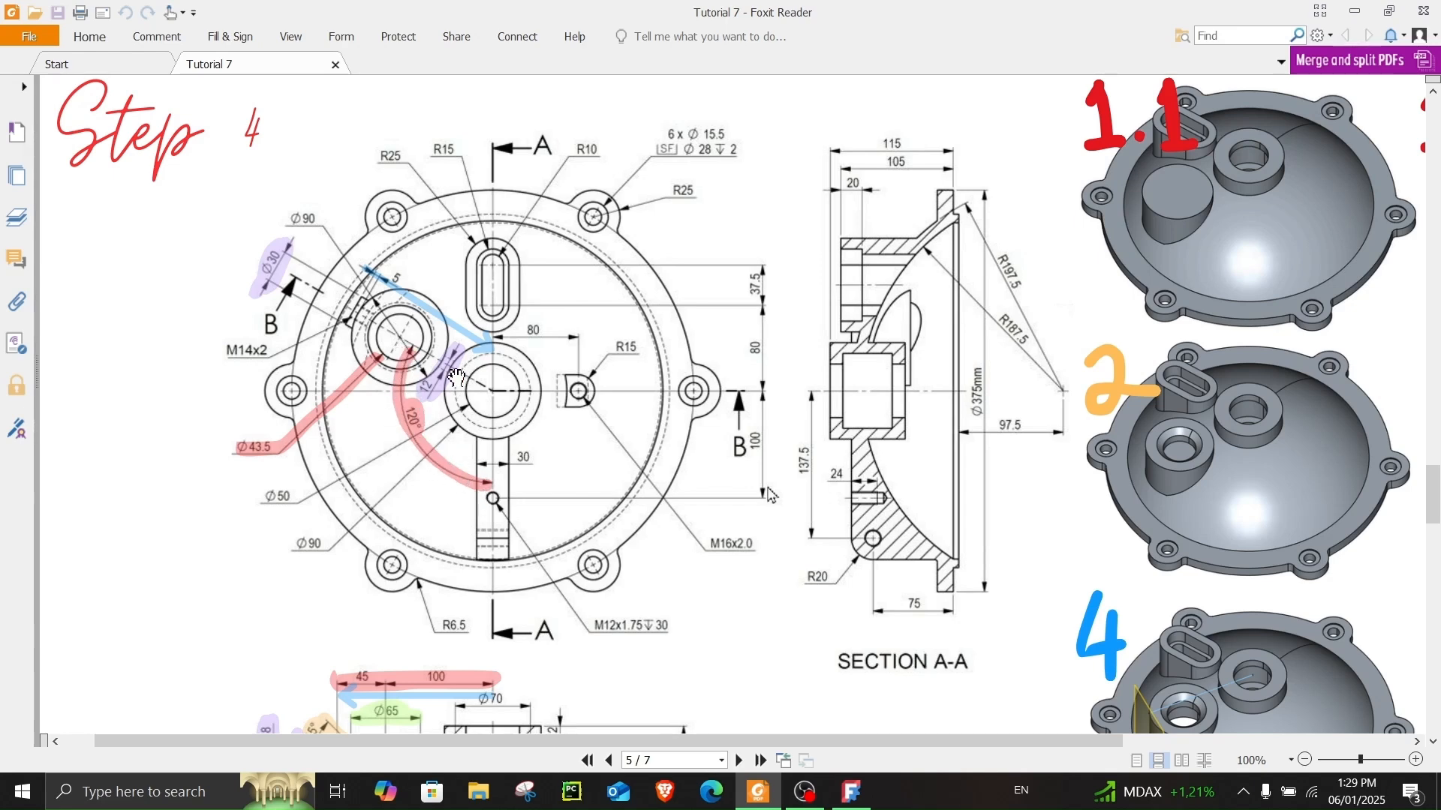
scroll(738, 523, up, 2)
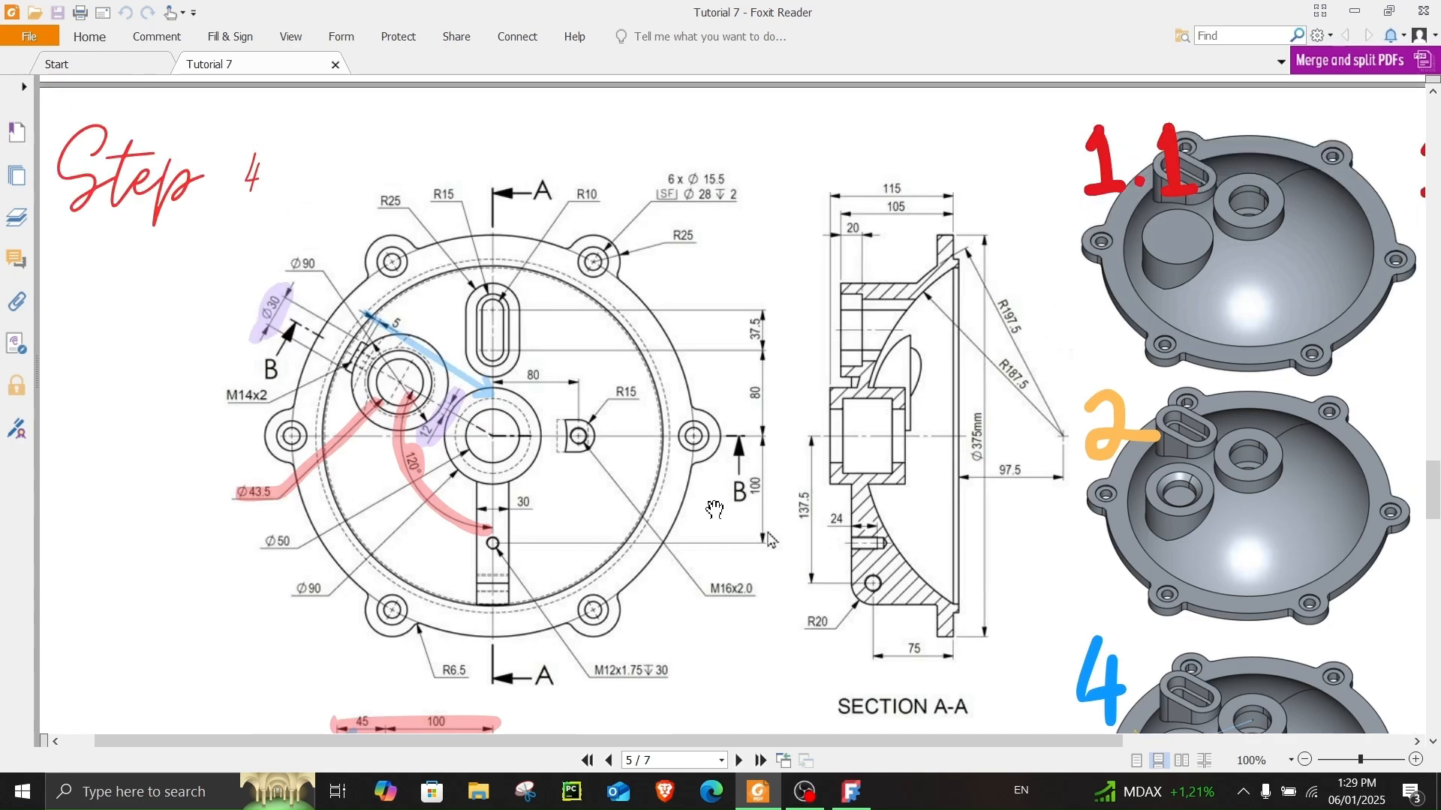
scroll(713, 509, down, 4)
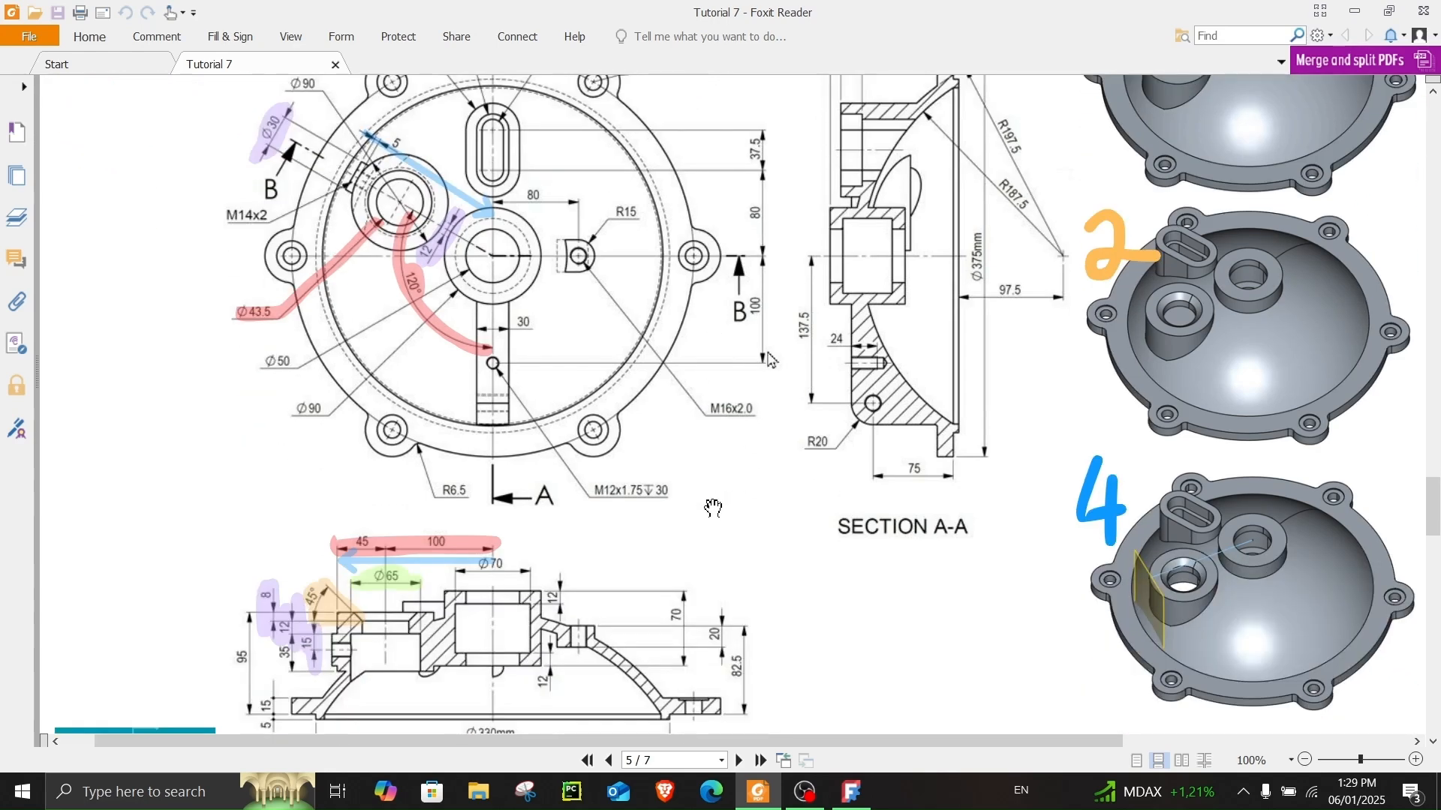
scroll(714, 509, up, 2)
mouse_move(628, 741)
mouse_down()
mouse_move(847, 742)
mouse_move(598, 743)
mouse_up()
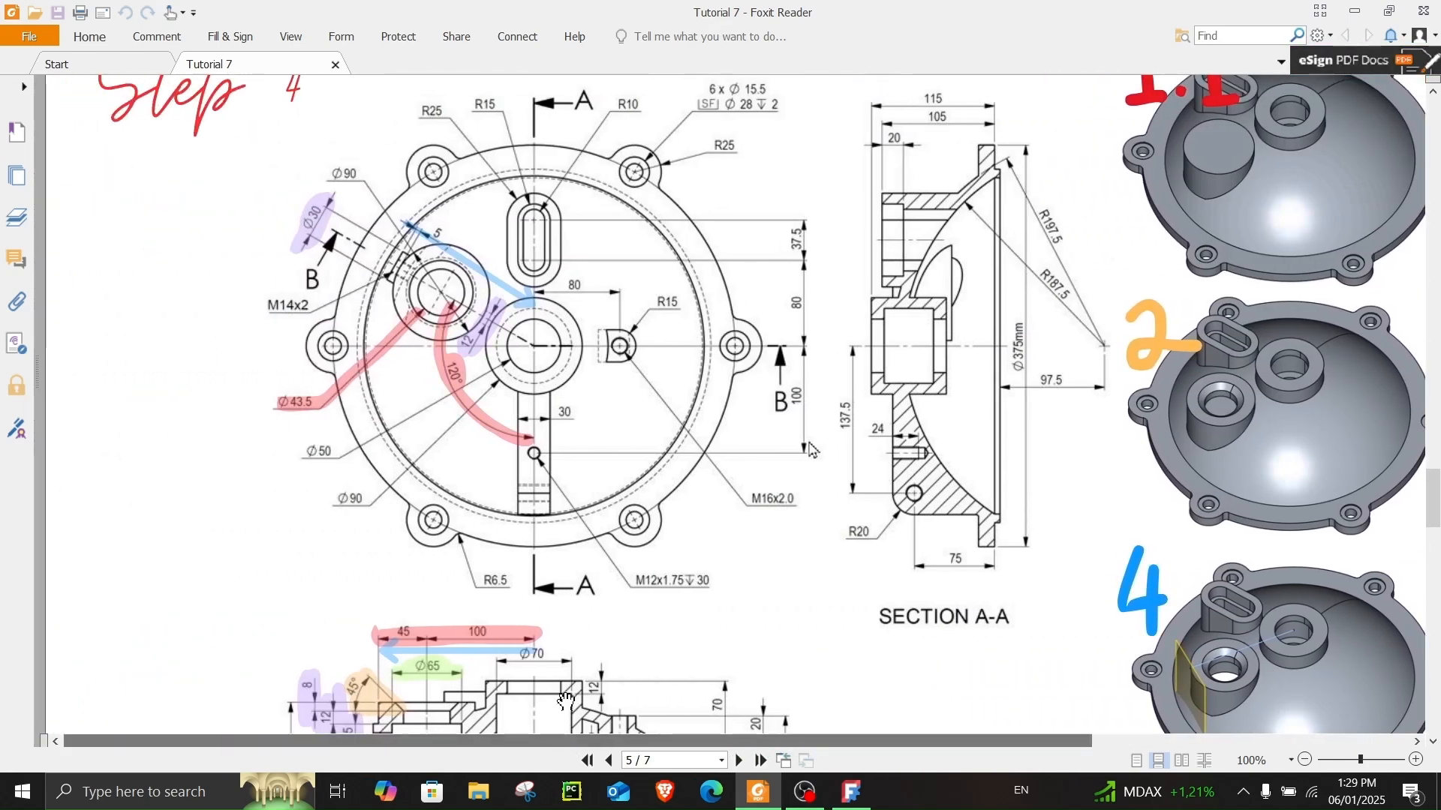
scroll(587, 583, down, 4)
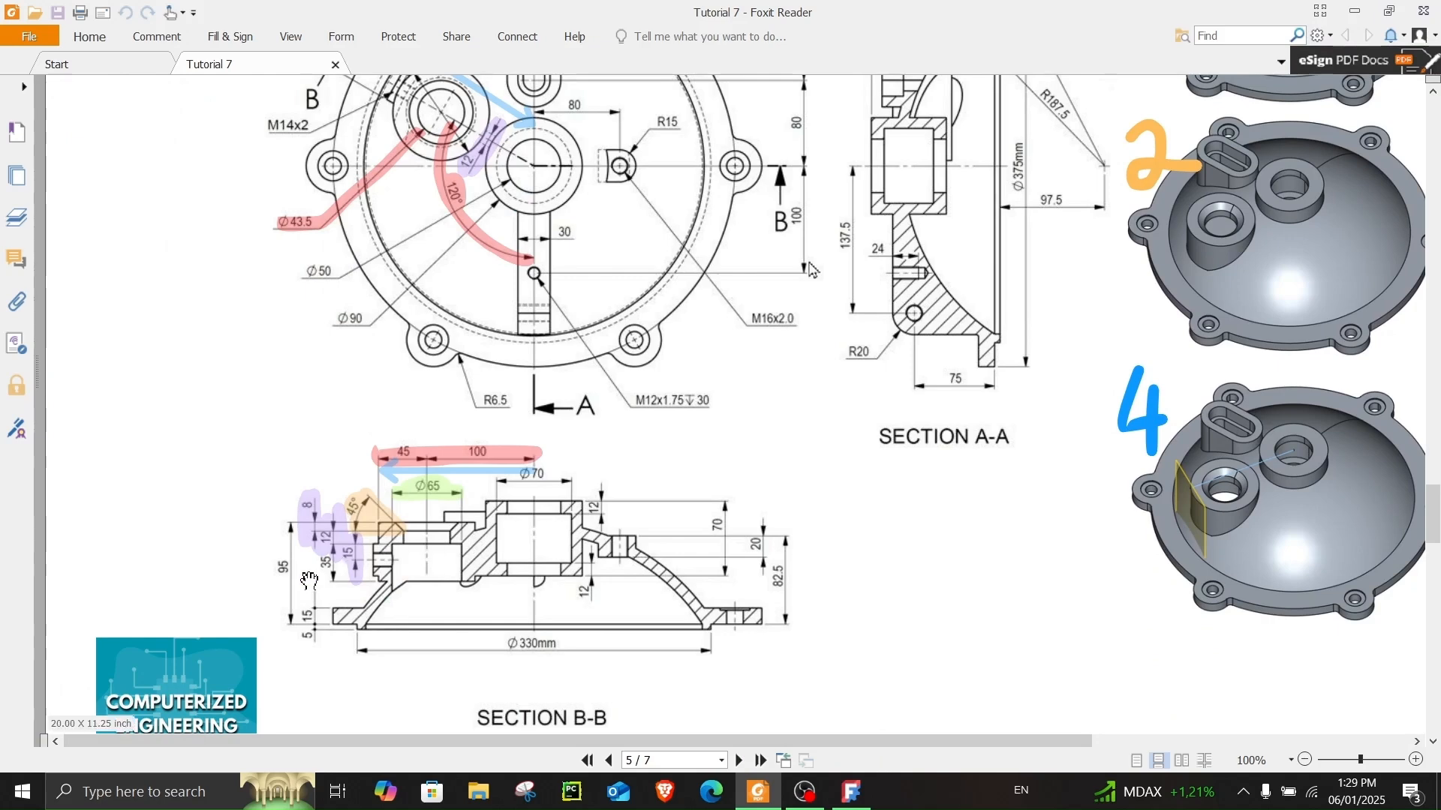
ctrl+scroll(324, 575, up, 3)
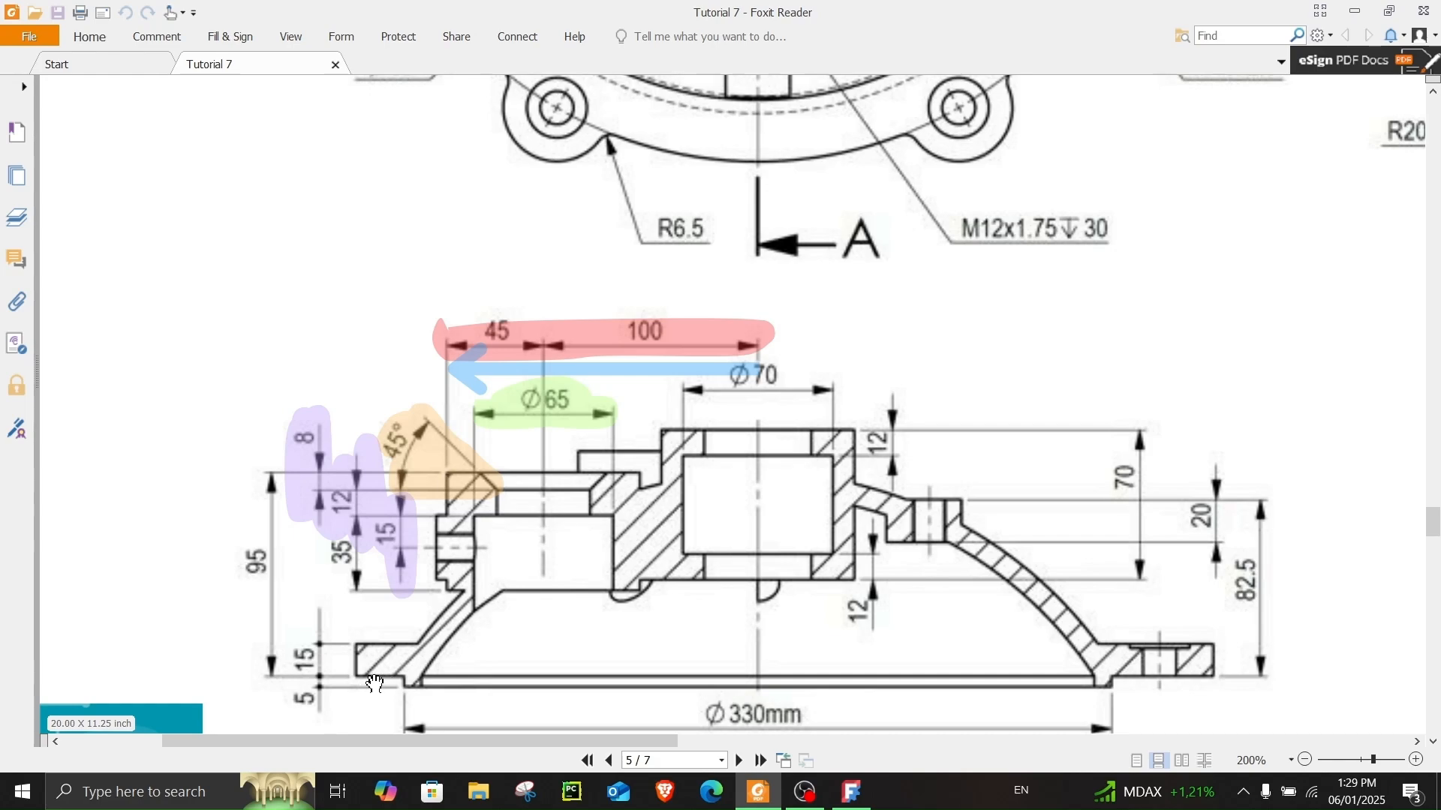
- Switch to FreeCAD and start a new datum plane, with the cover's underside in view
click(852, 791)
scroll(700, 603, down, 3)
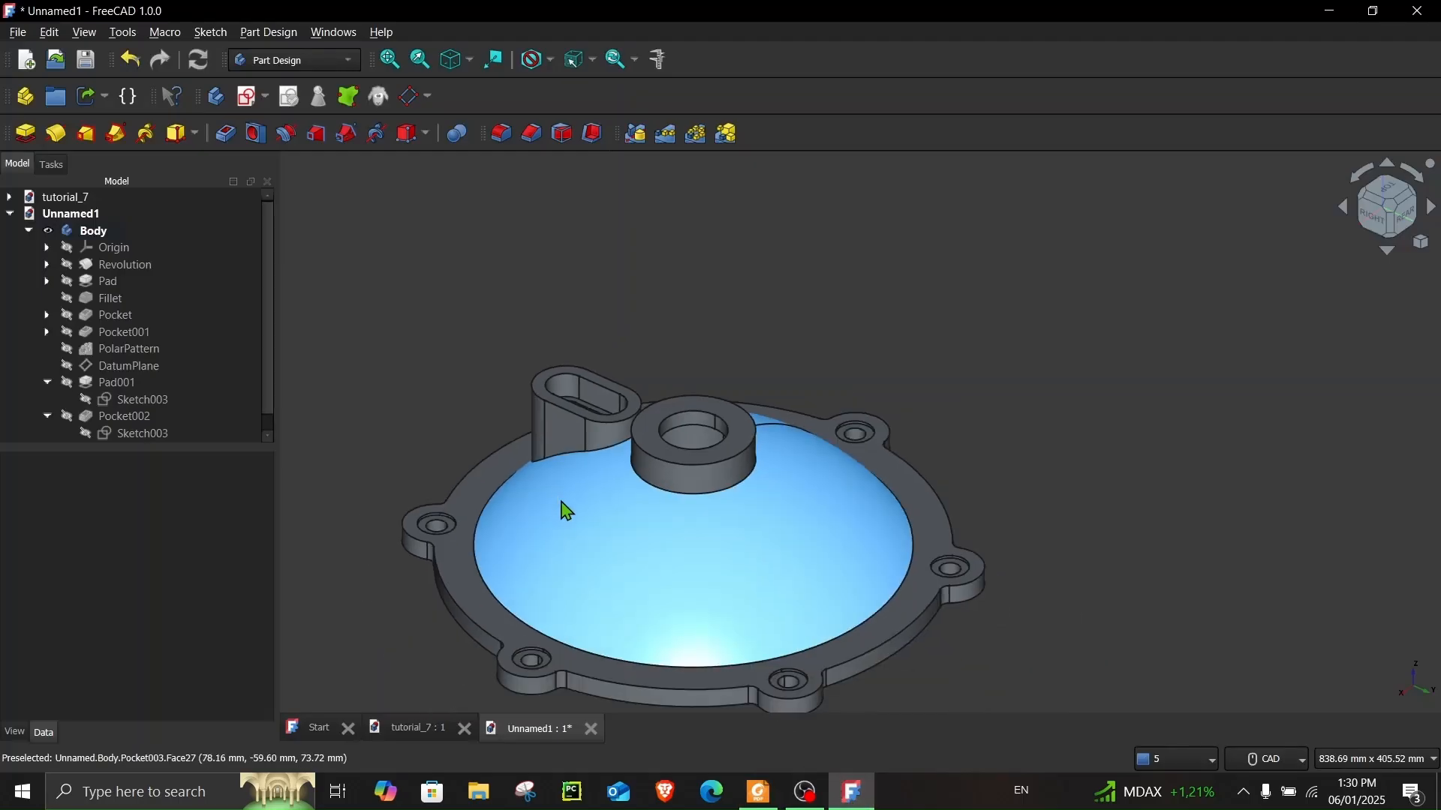
click(411, 97)
key(5)
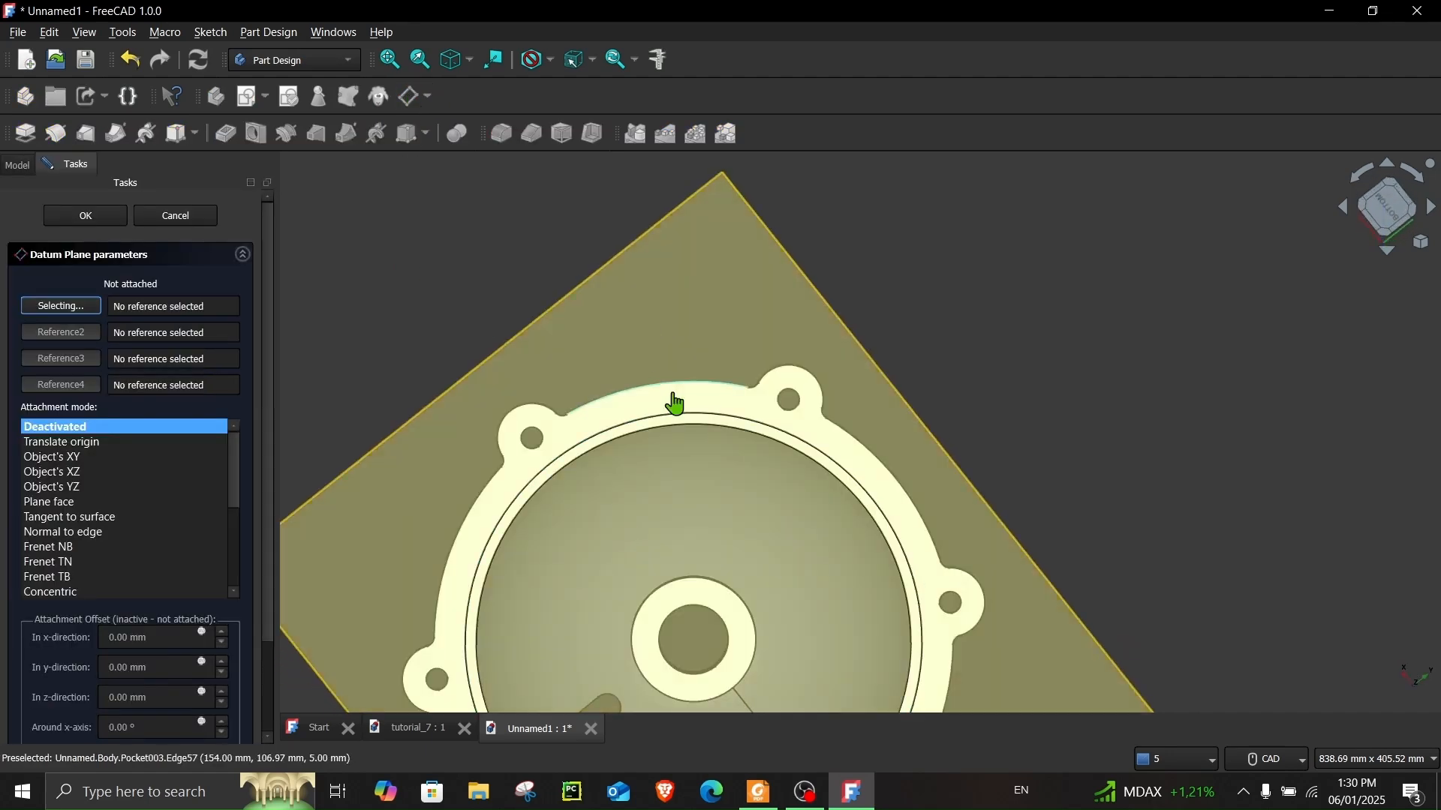
click(677, 403)
right_click(175, 314)
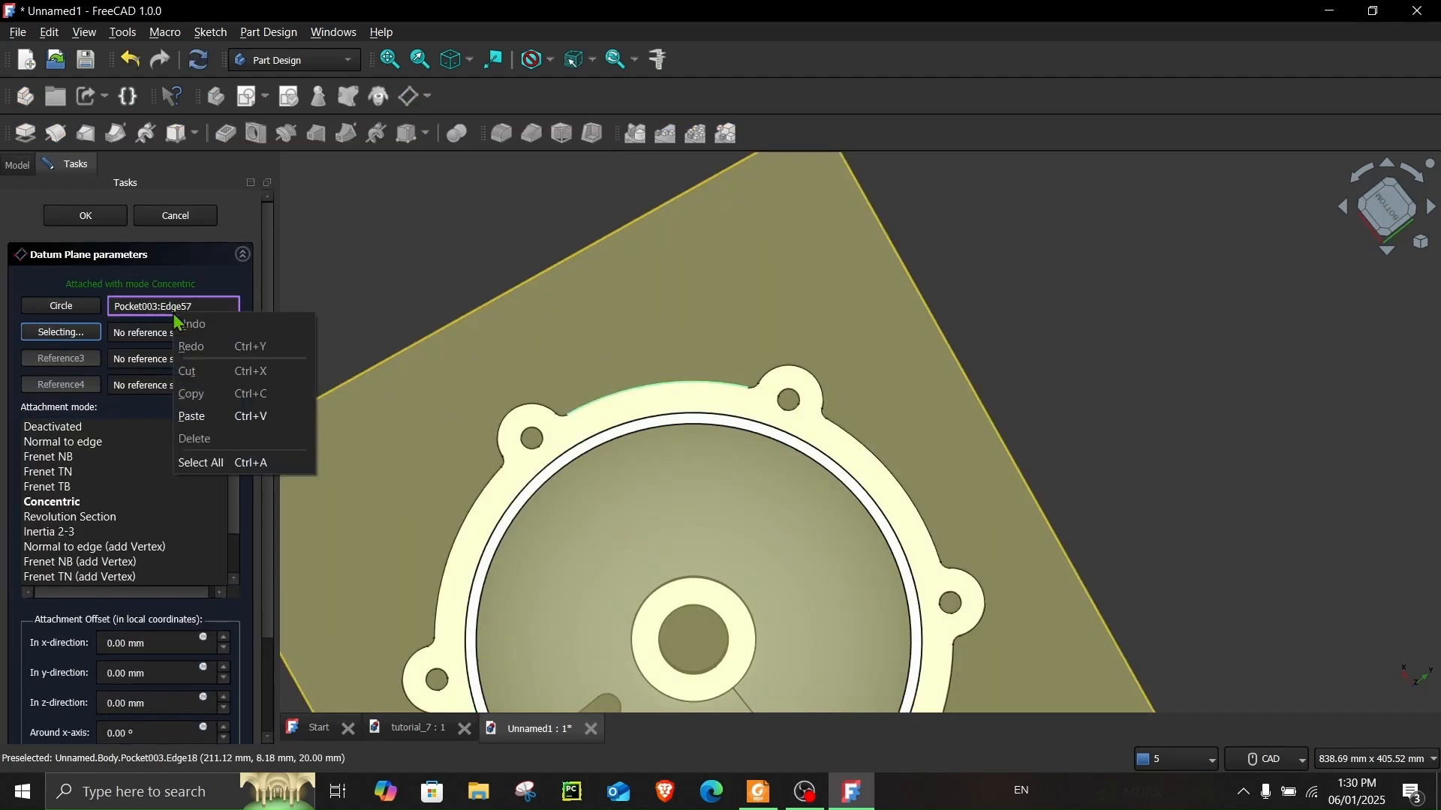
click(147, 317)
triple_click(146, 306)
key(BackSpace)
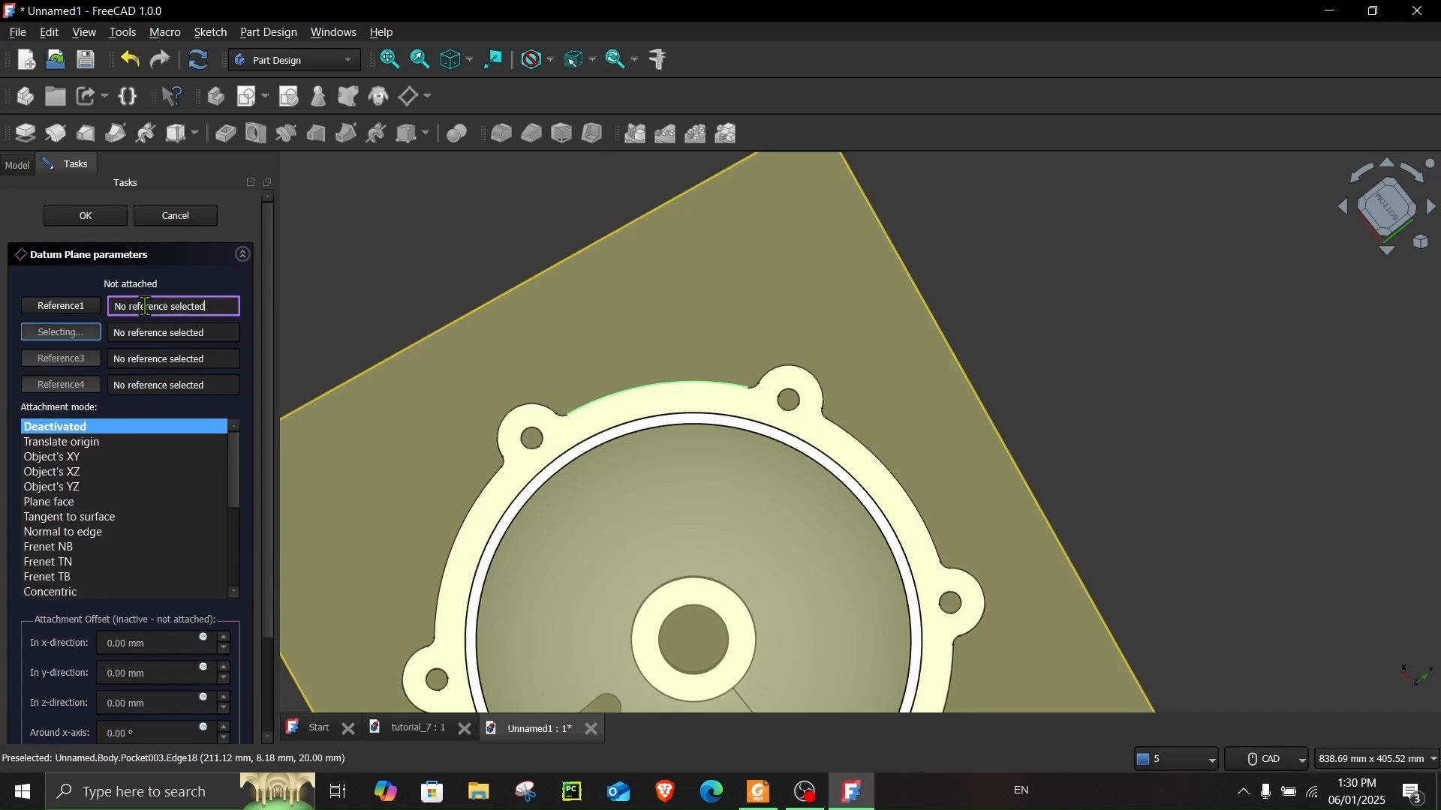
- Attach the datum plane to the flange's underside face in Plane face mode, with flipped sides and a 95 mm z offset
scroll(605, 398, up, 3)
click(649, 431)
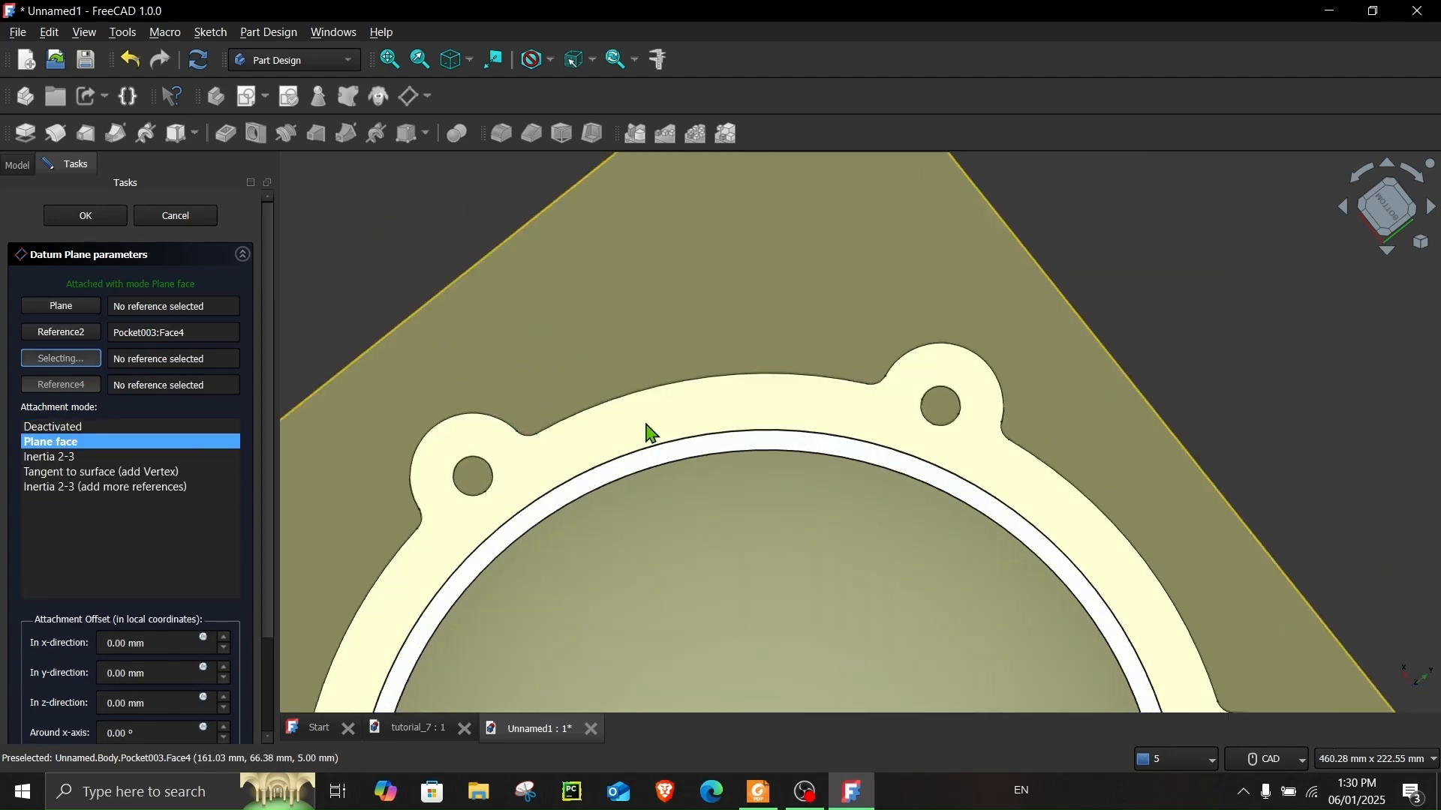
scroll(650, 431, down, 5)
mouse_move(621, 428)
middle_down()
mouse_move(659, 412)
mouse_move(640, 499)
mouse_move(642, 435)
middle_up()
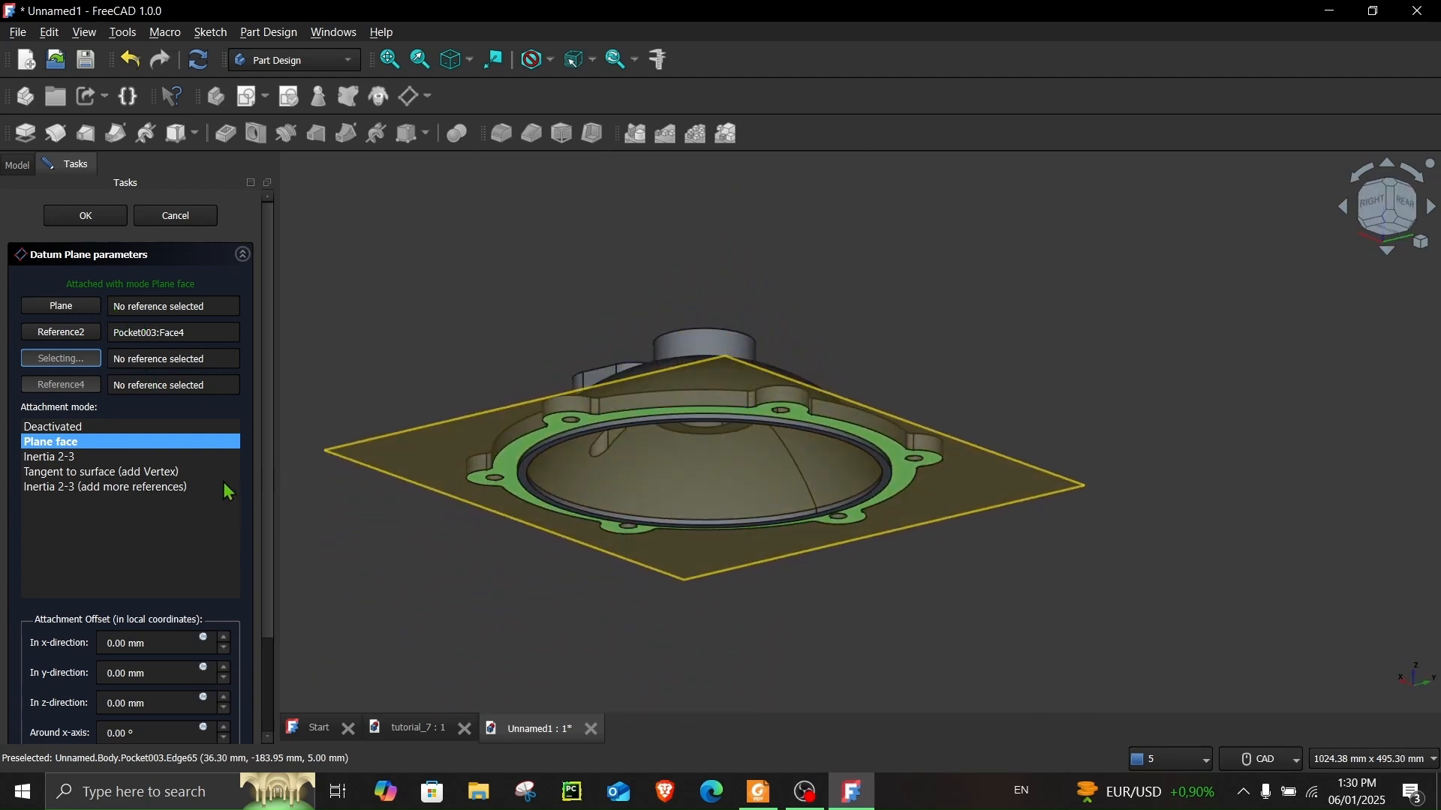
scroll(269, 483, down, 3)
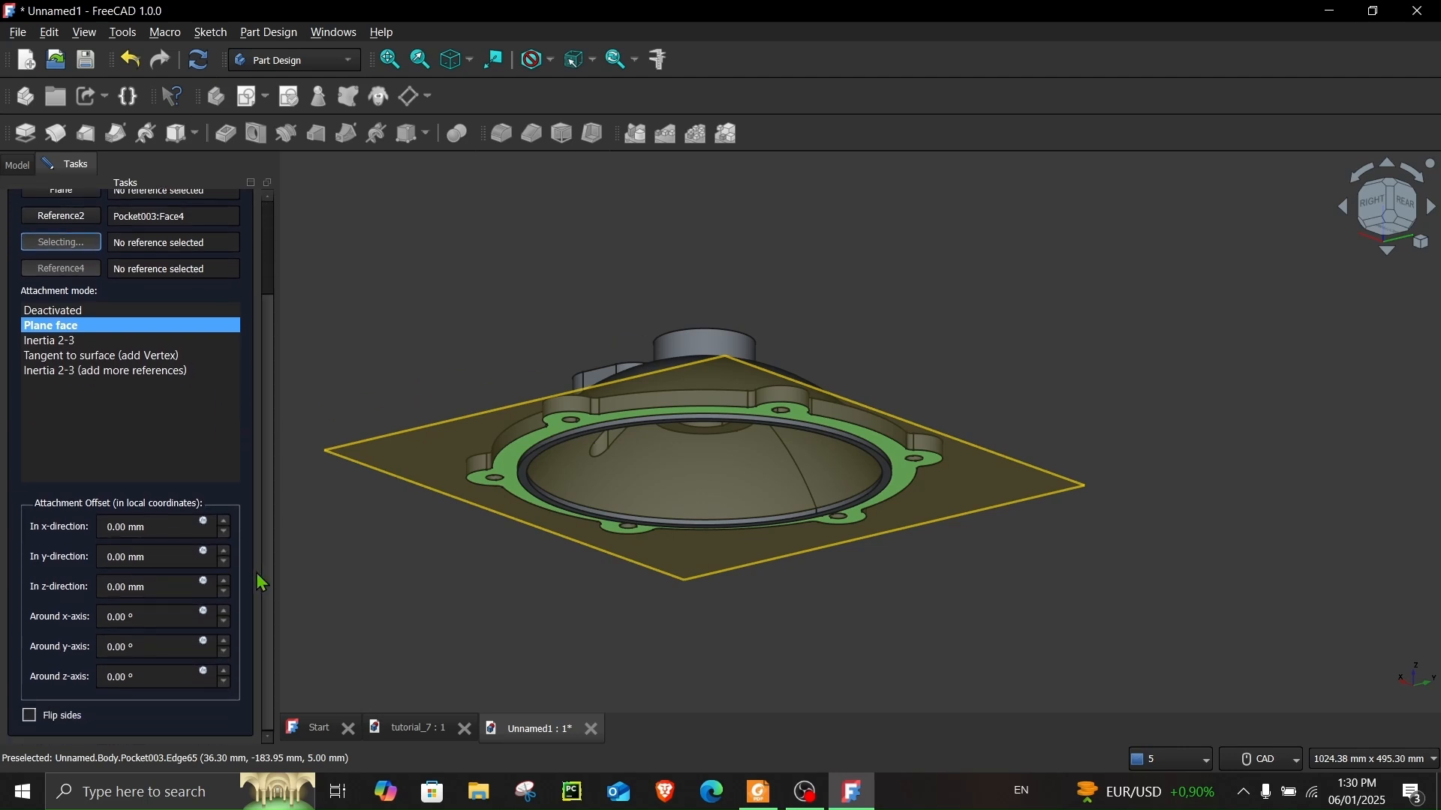
triple_click(165, 589)
click(267, 604)
click(29, 718)
middle_drag(469, 523, 472, 581)
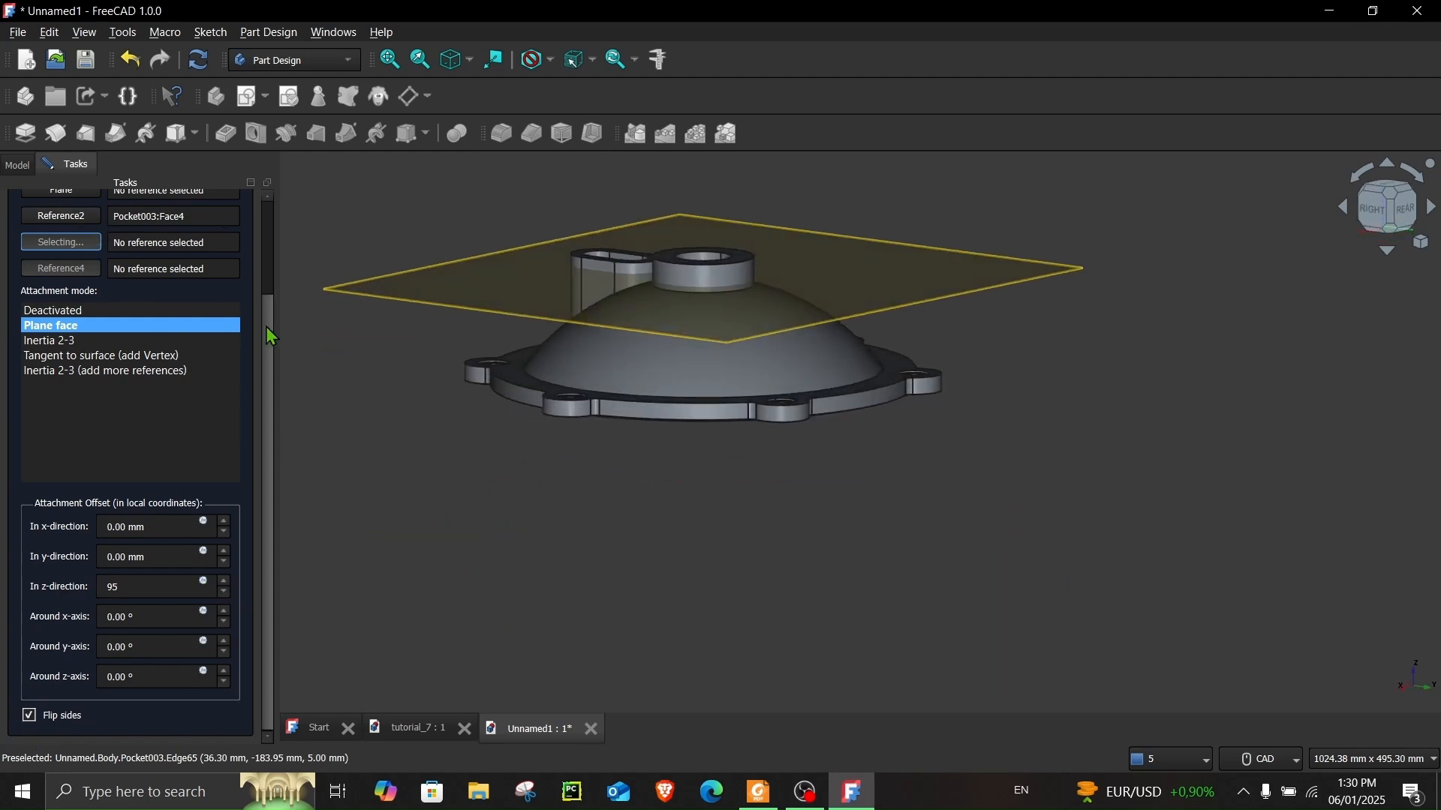
scroll(266, 335, up, 5)
click(85, 219)
- Start a new sketch on the datum plane above the dome
click(565, 530)
middle_drag(566, 530, 669, 678)
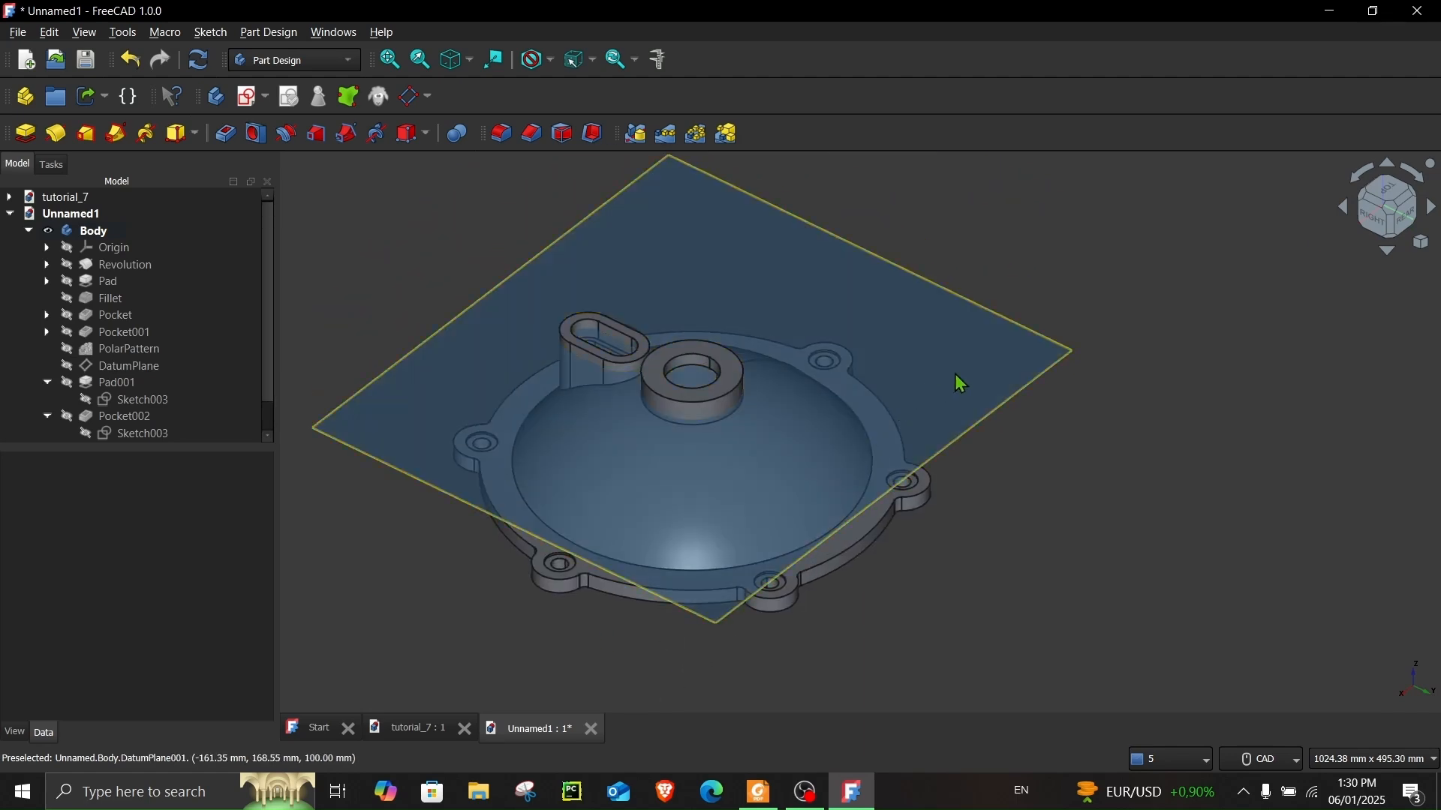
click(960, 383)
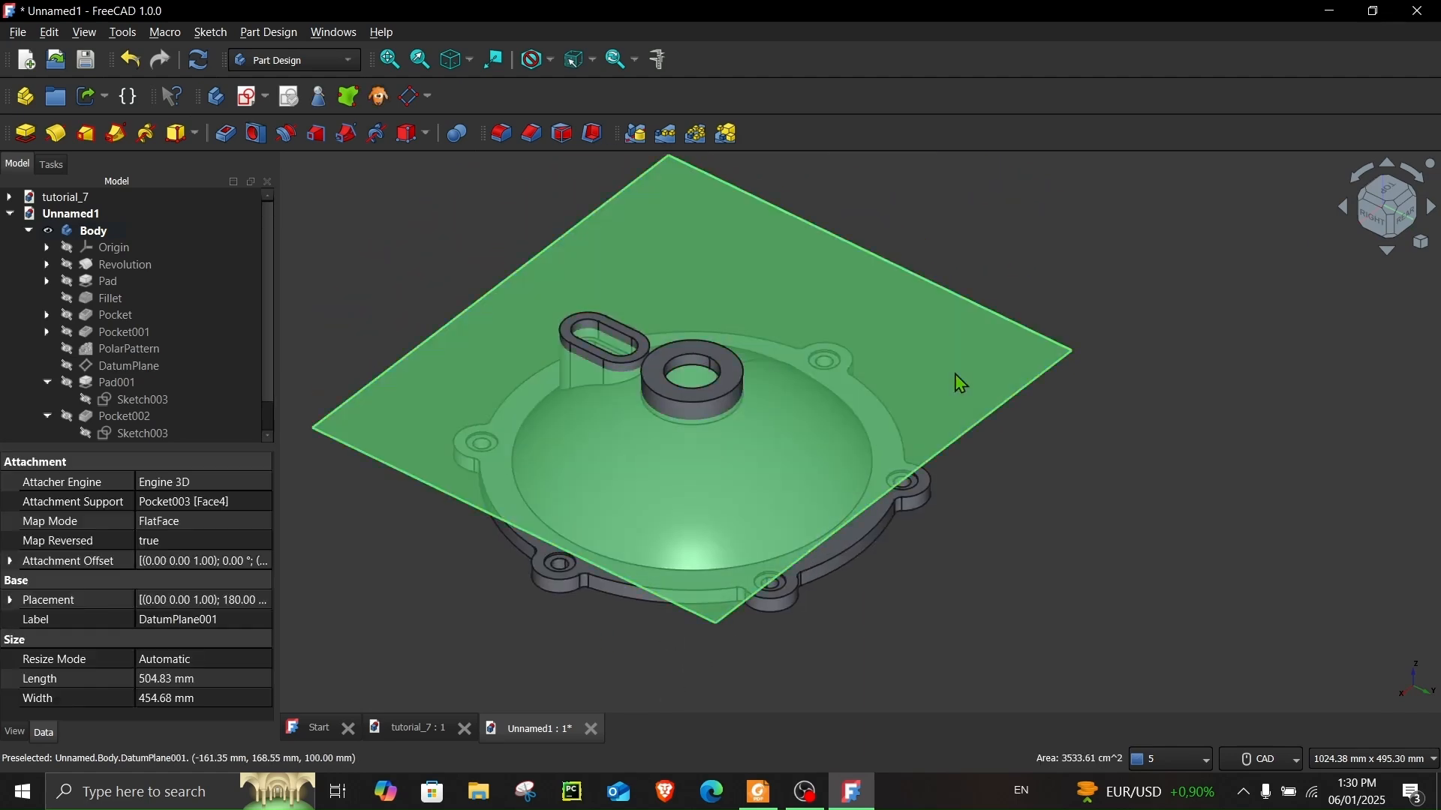
click(251, 98)
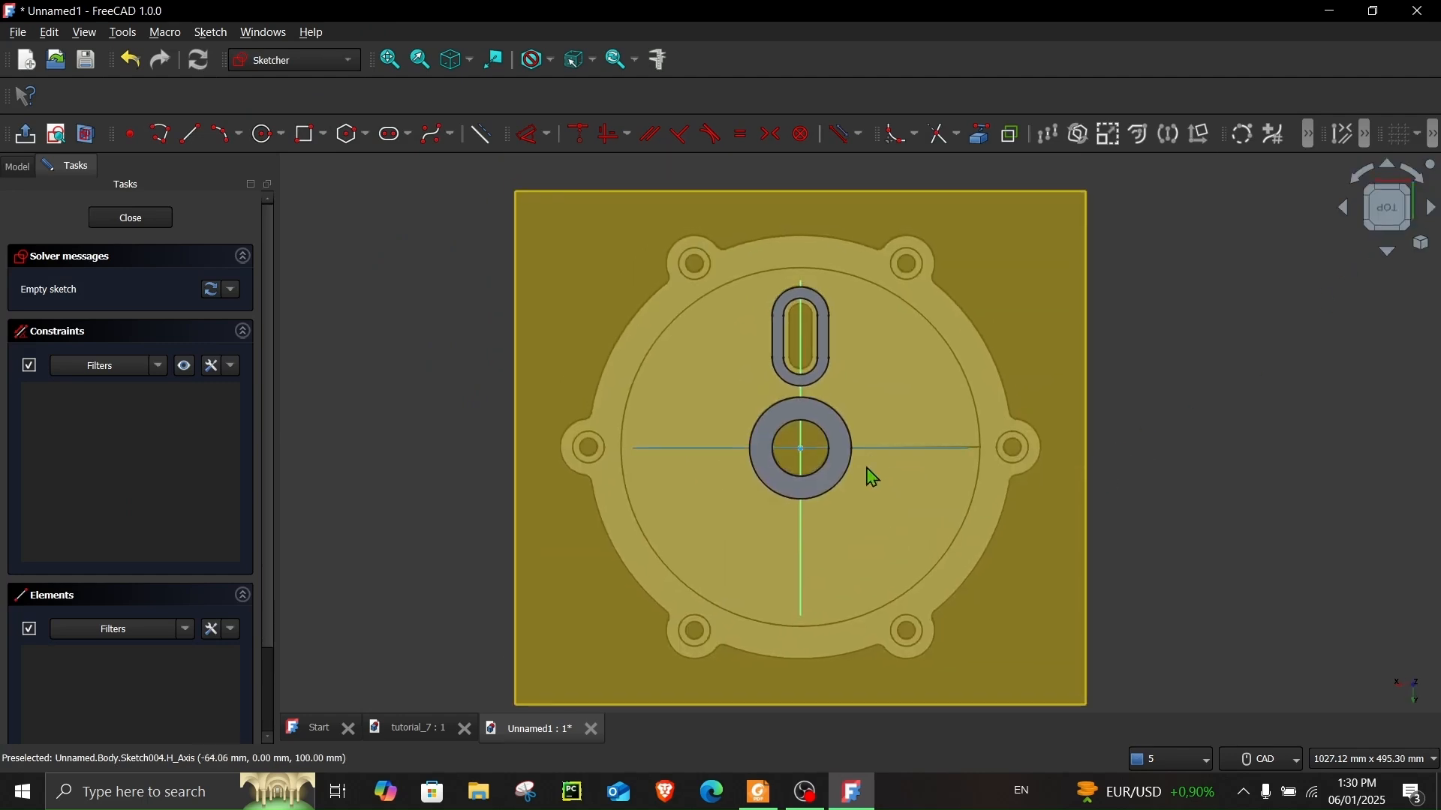
- Sketch a circle between the slotted boss and the flange, beside the central boss, and set its diameter to 90 mm
scroll(720, 453, up, 2)
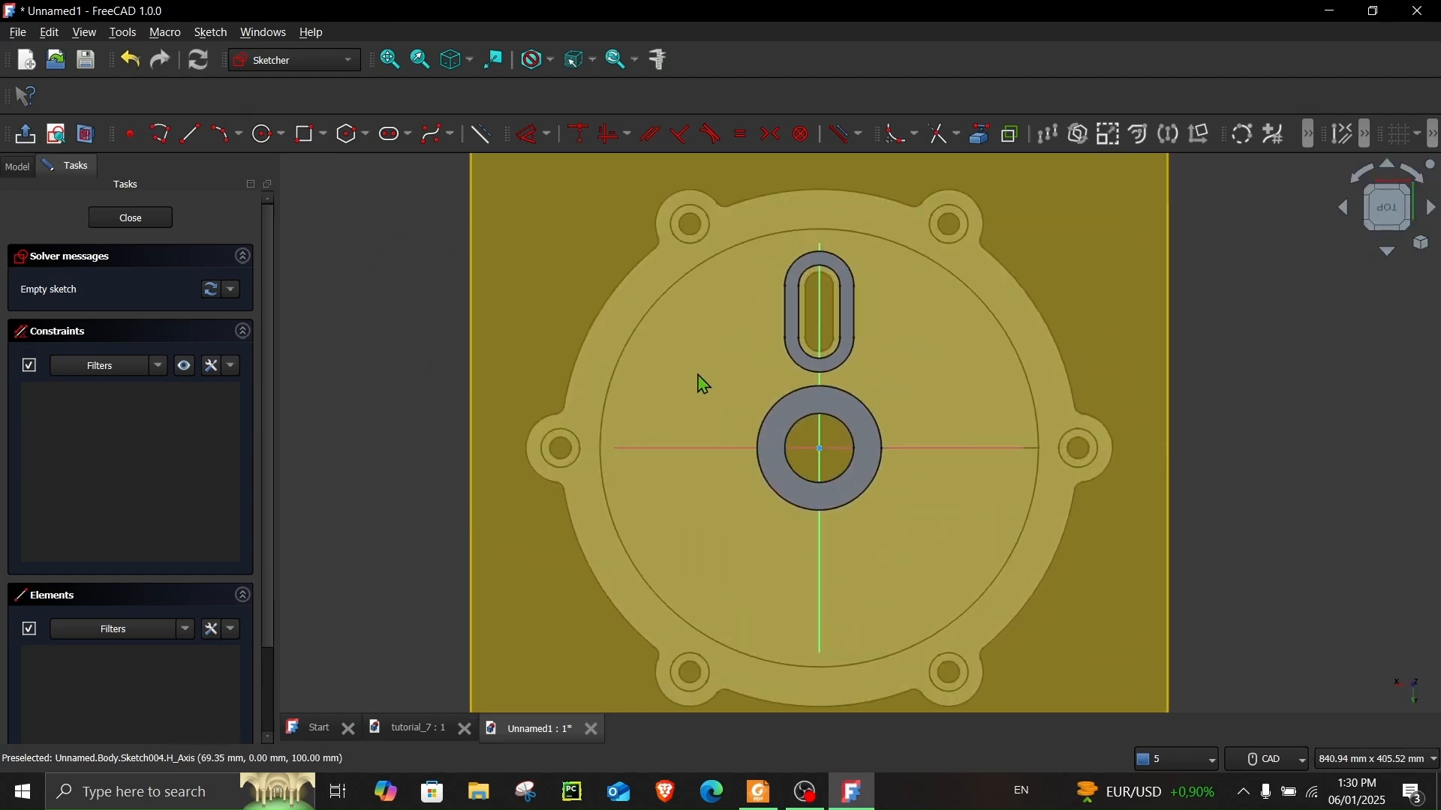
scroll(703, 384, up, 2)
key(g)
key(c)
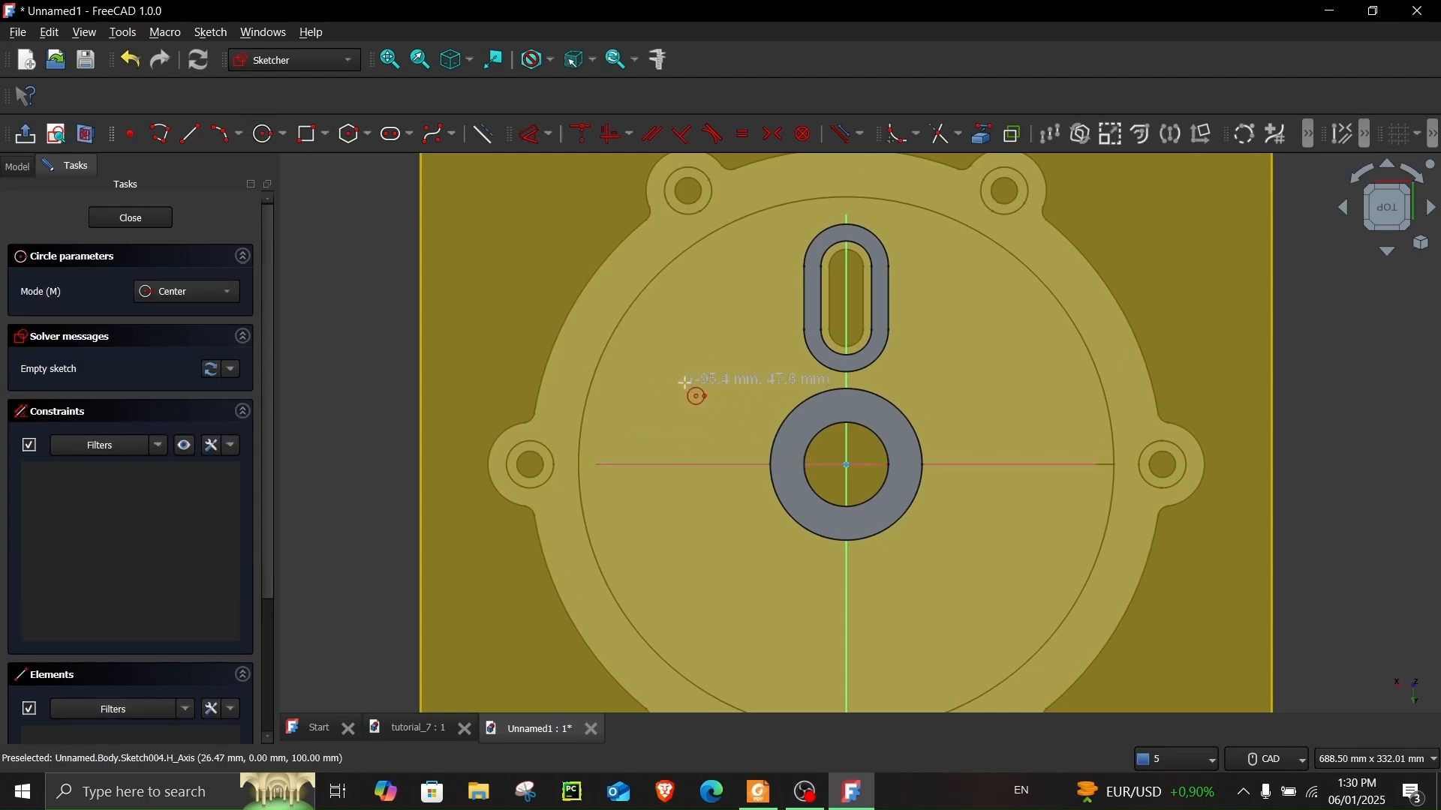
click(682, 374)
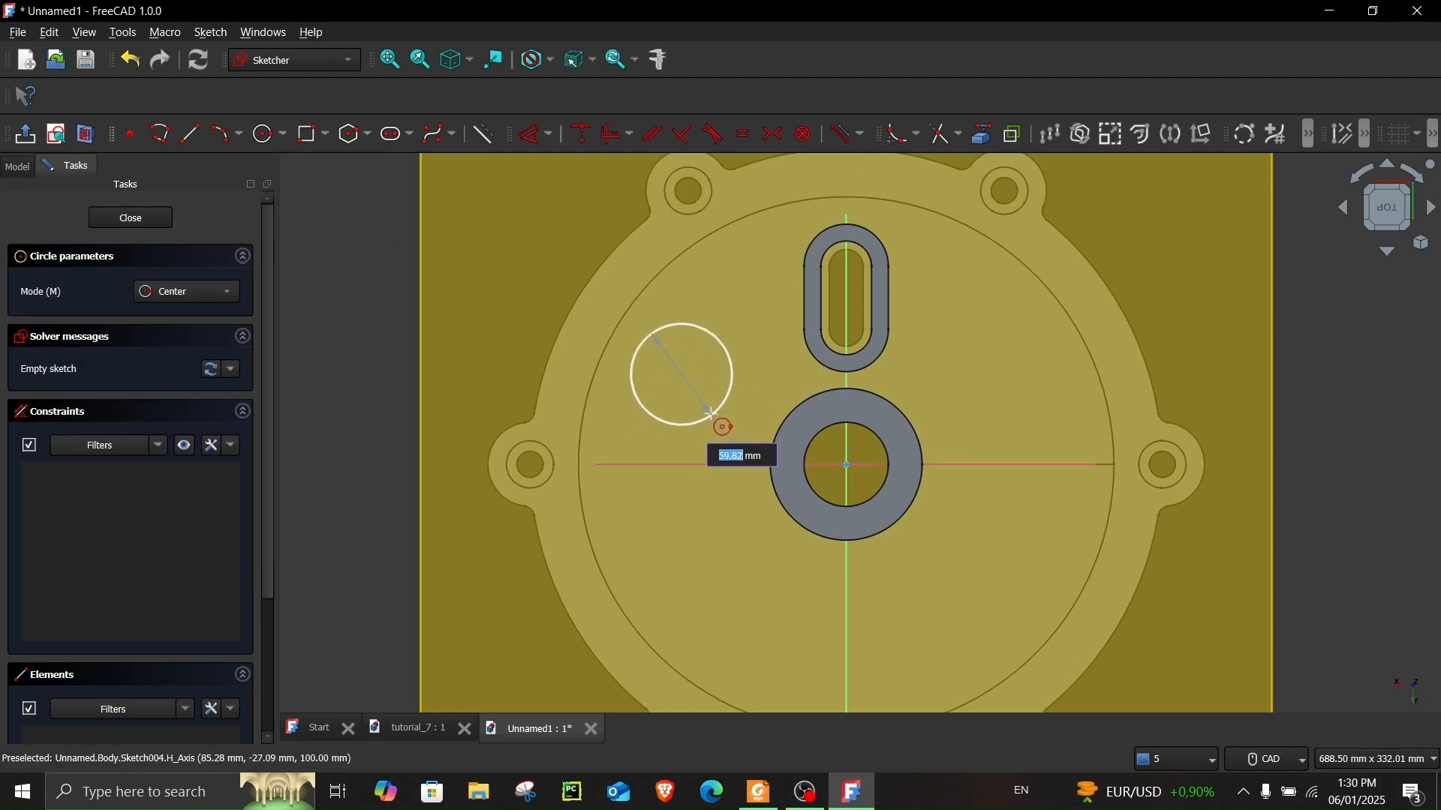
click(716, 415)
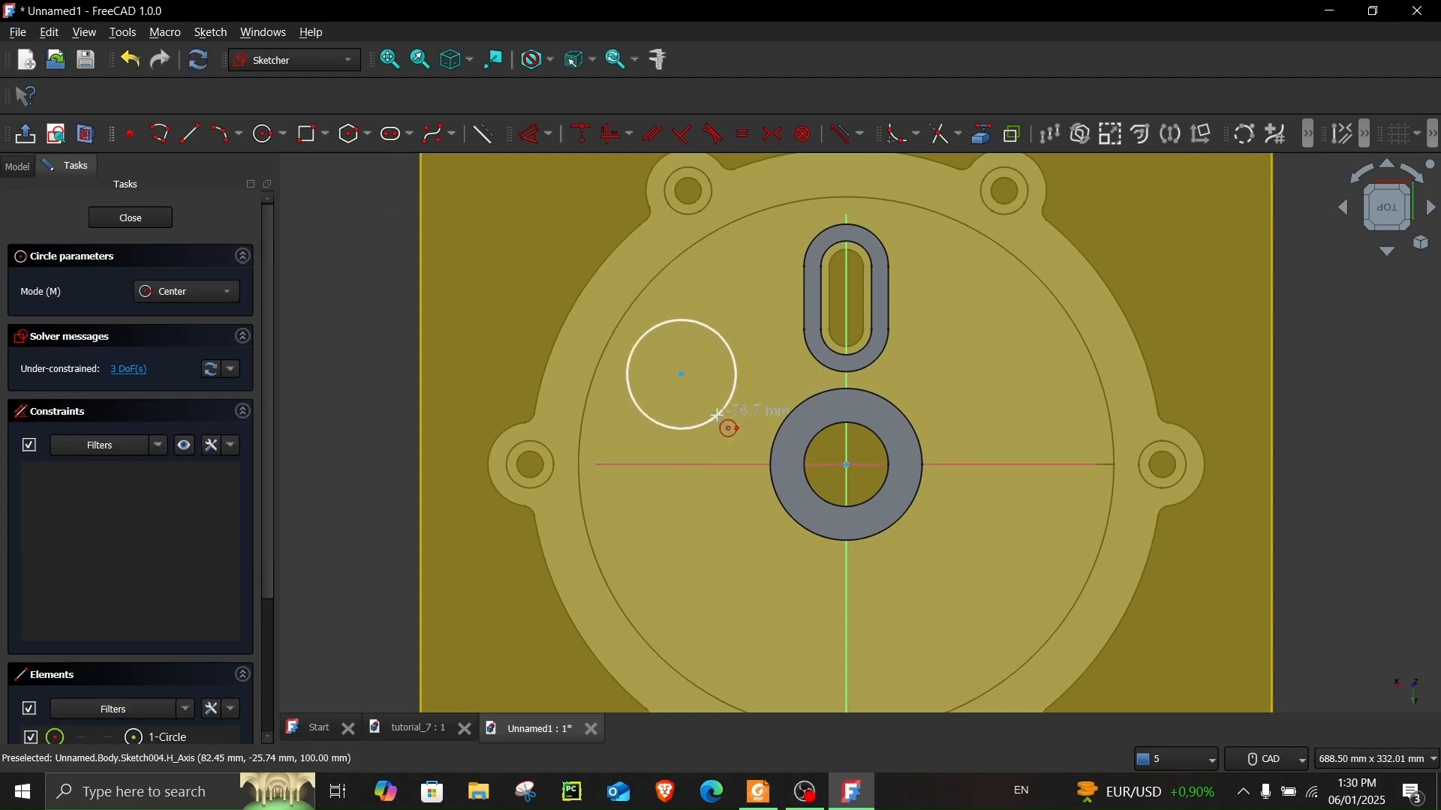
right_click(718, 418)
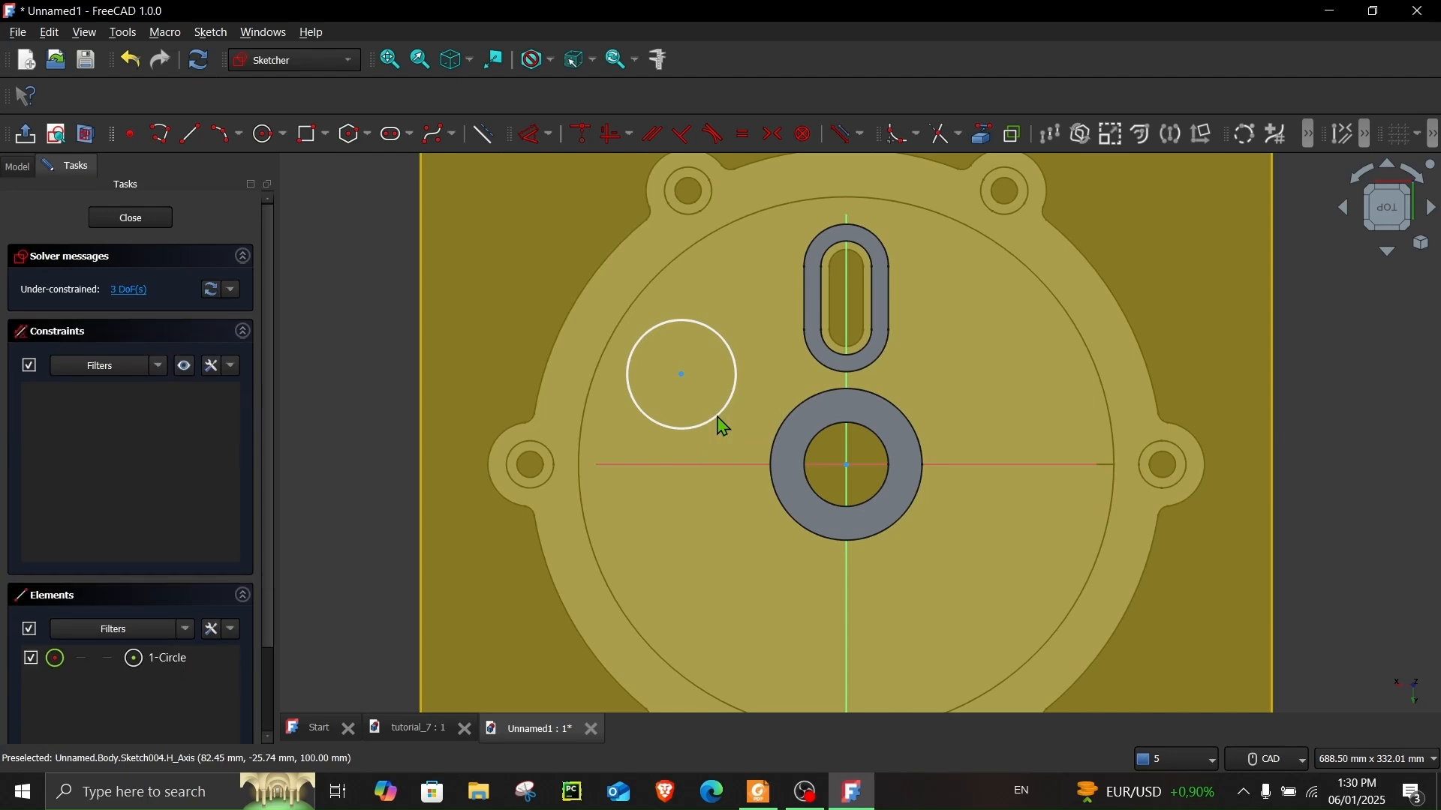
click(679, 340)
key(d)
click(496, 315)
text(90)
key(Return)
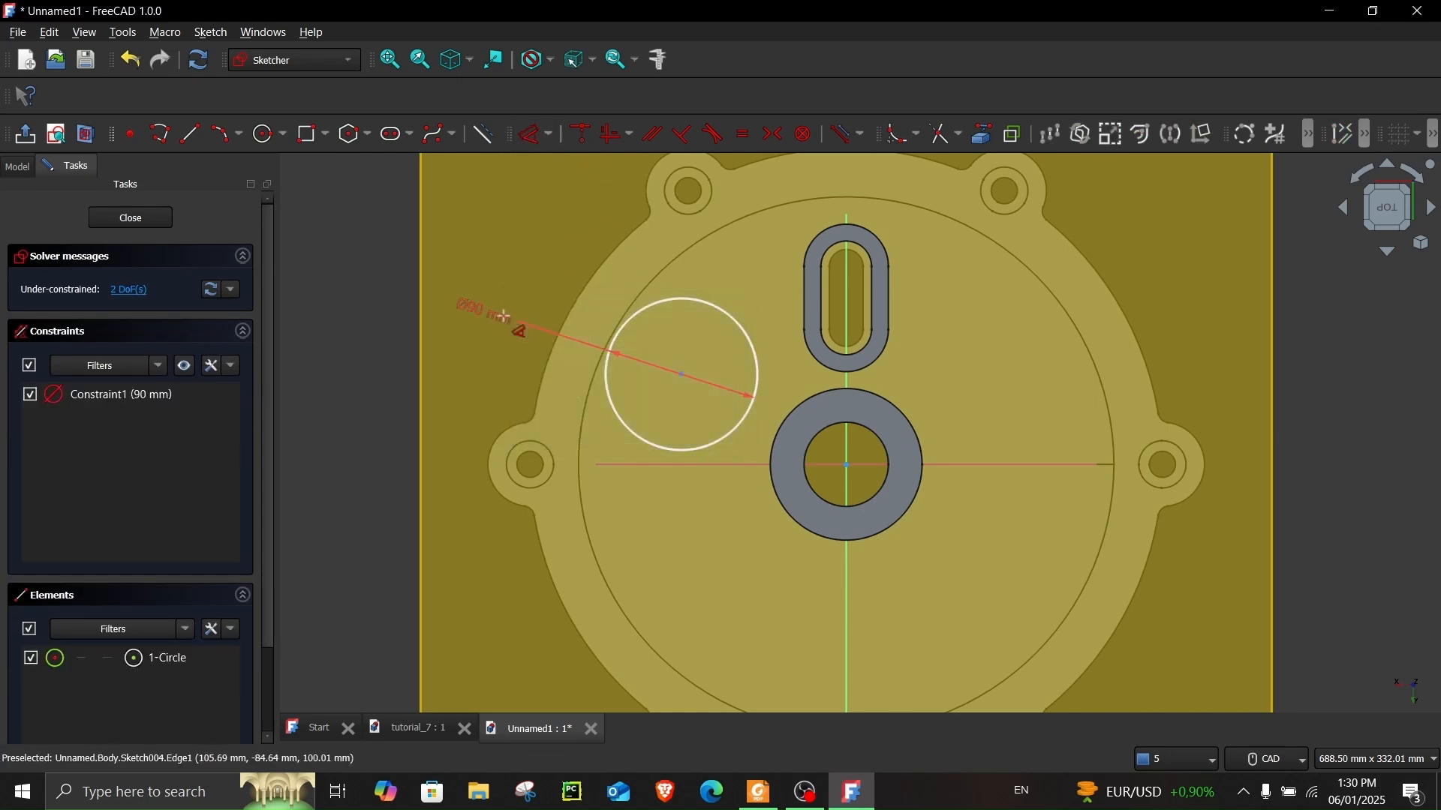
drag(683, 377, 686, 382)
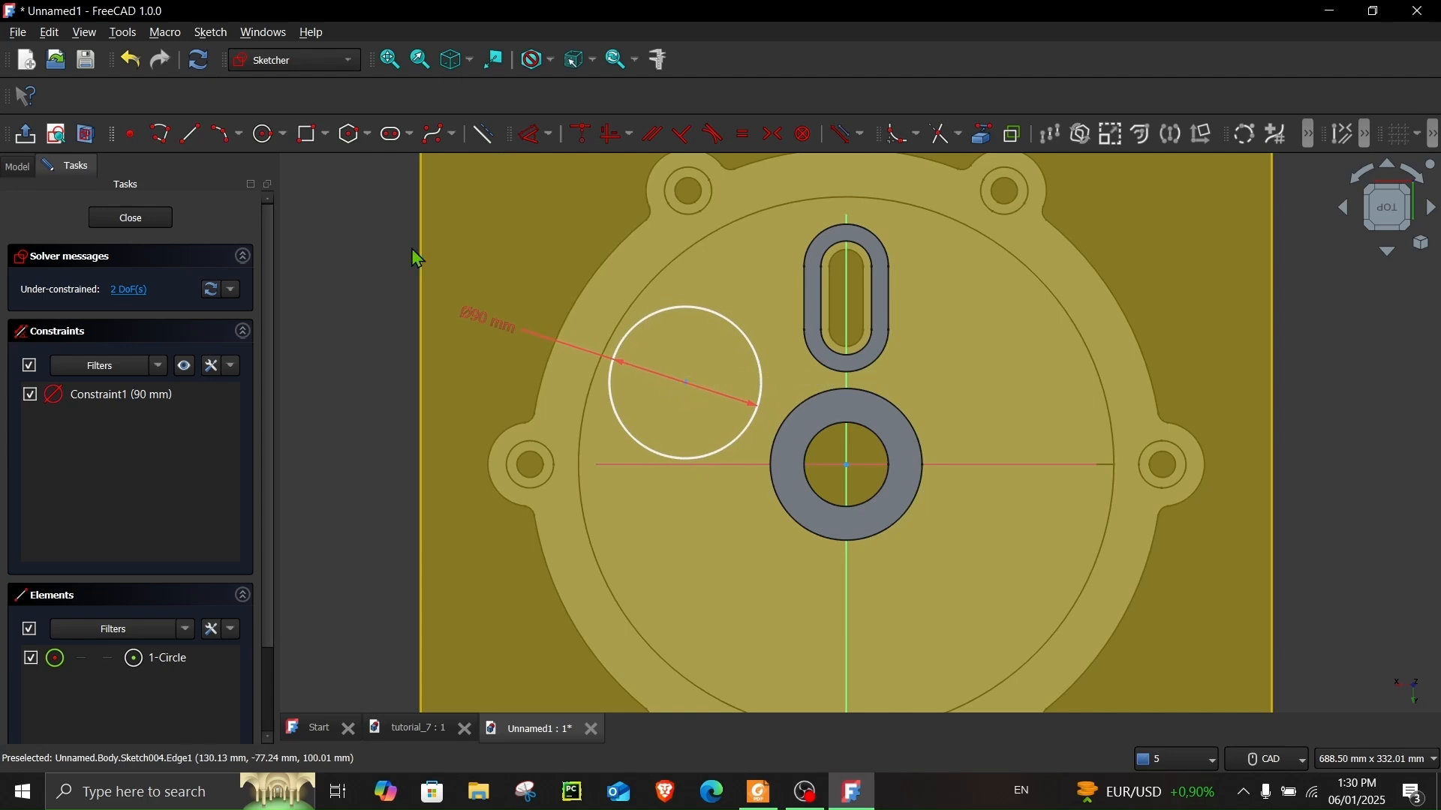
- Draw a line from the sketch origin to the circle's centre
click(190, 133)
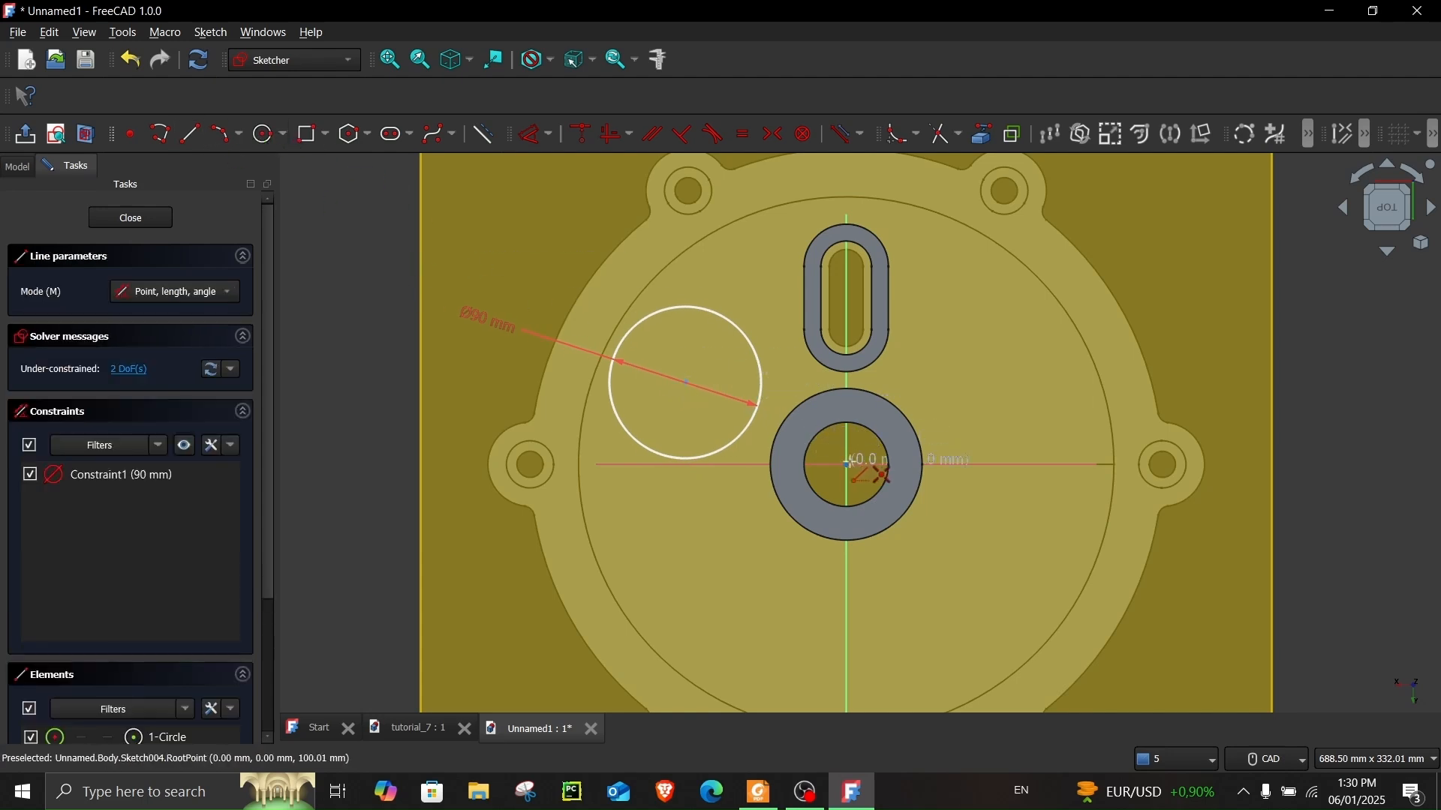
click(847, 465)
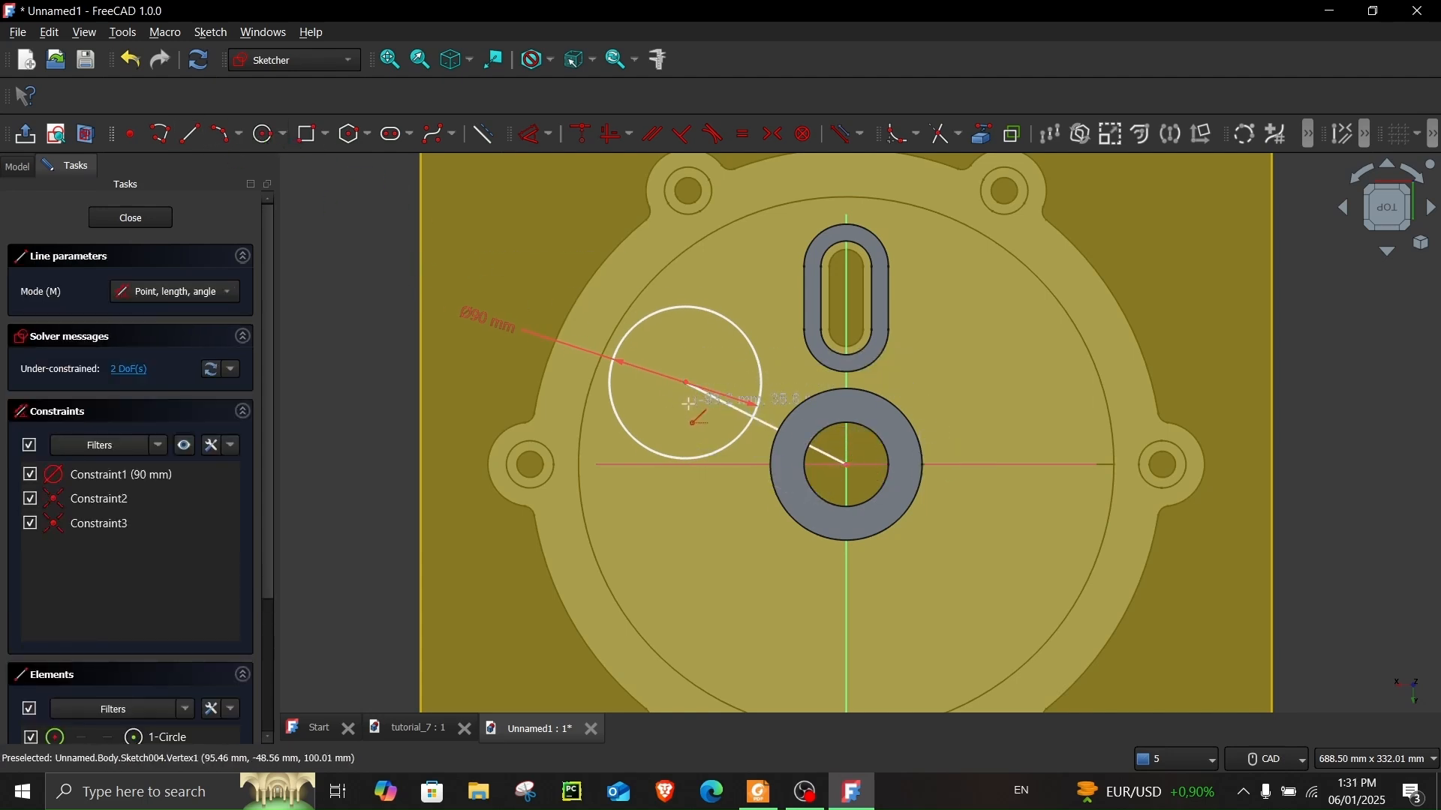
click(689, 404)
middle_drag(734, 540, 724, 506)
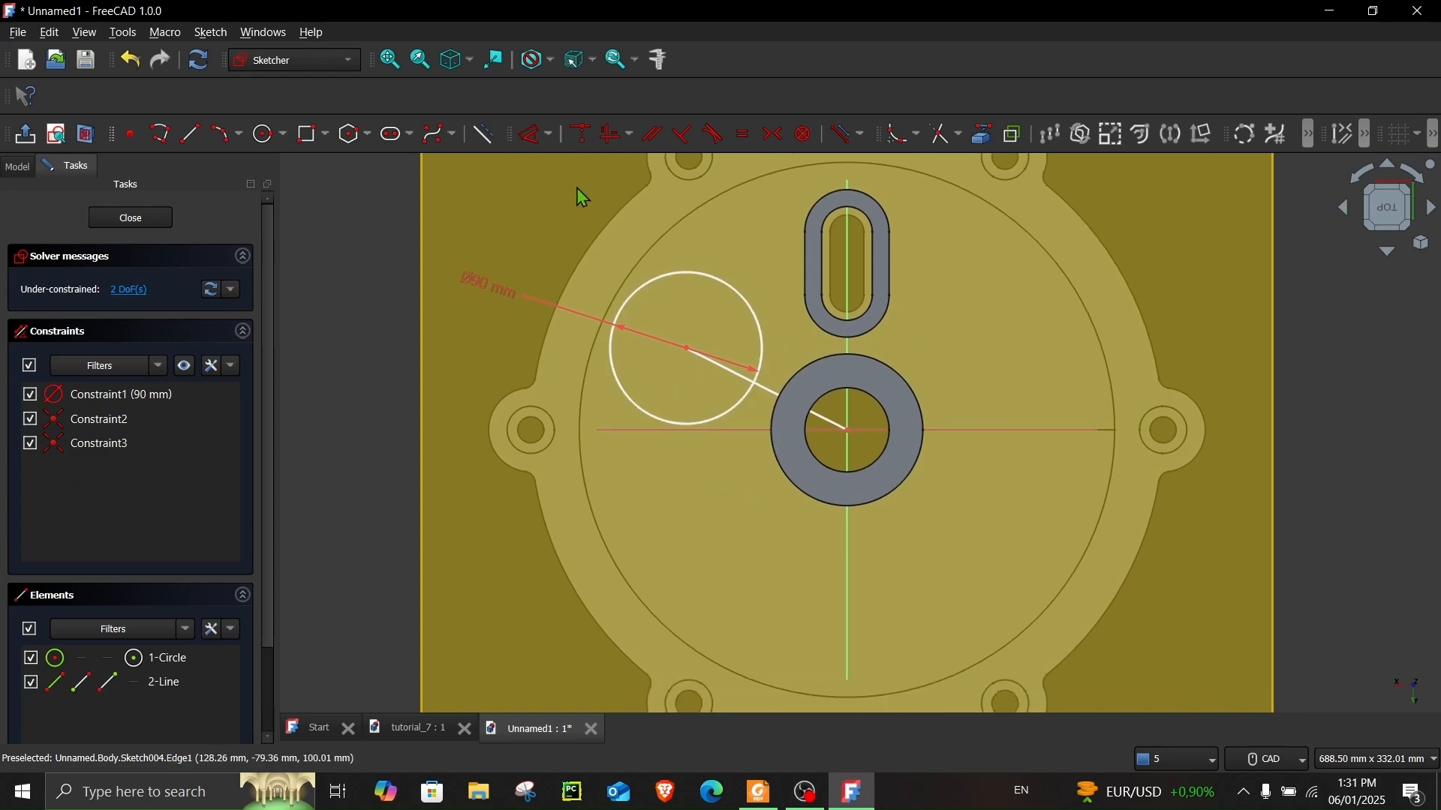
- Constrain the angle between the centre line and the vertical axis to 120°
click(527, 138)
click(770, 392)
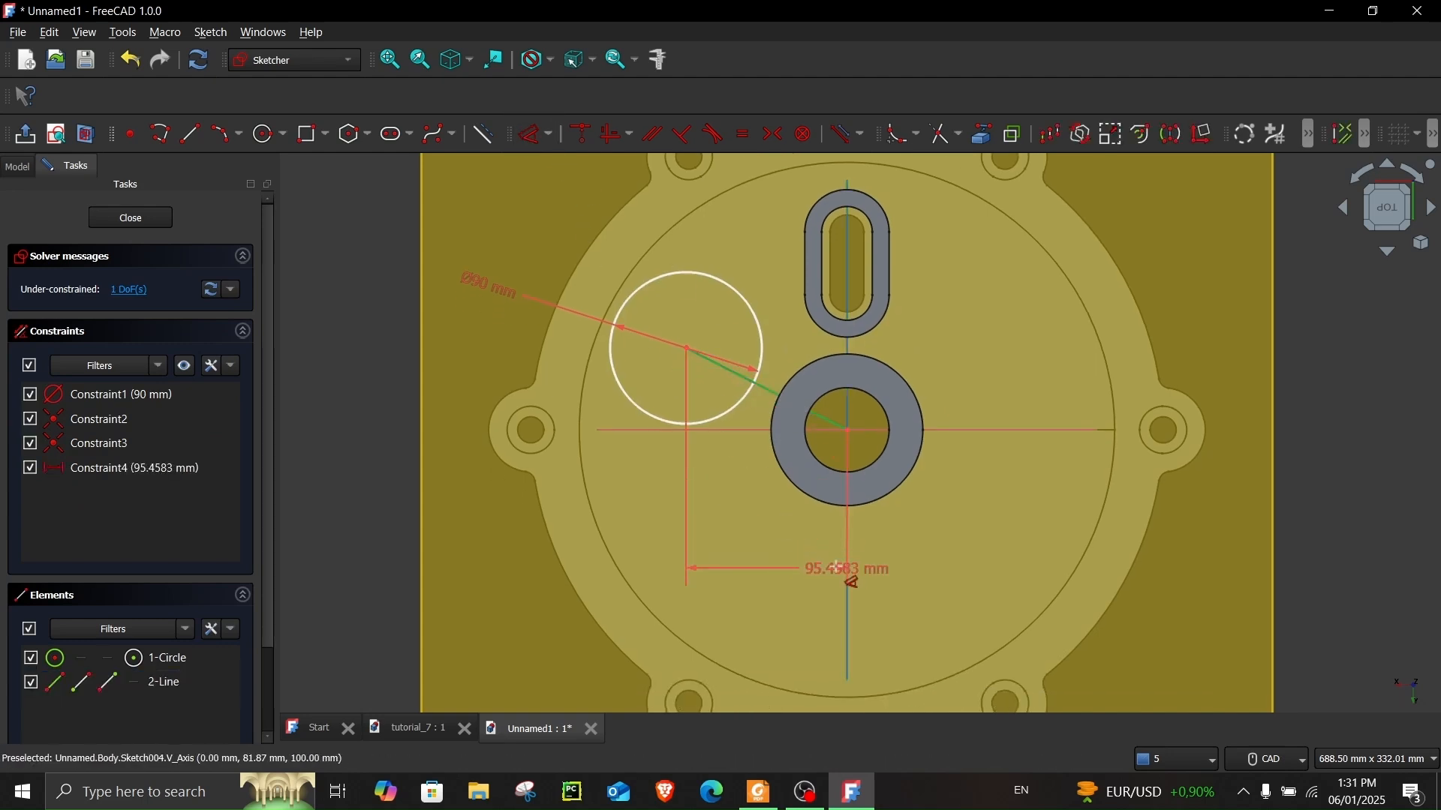
click(770, 536)
text(12)
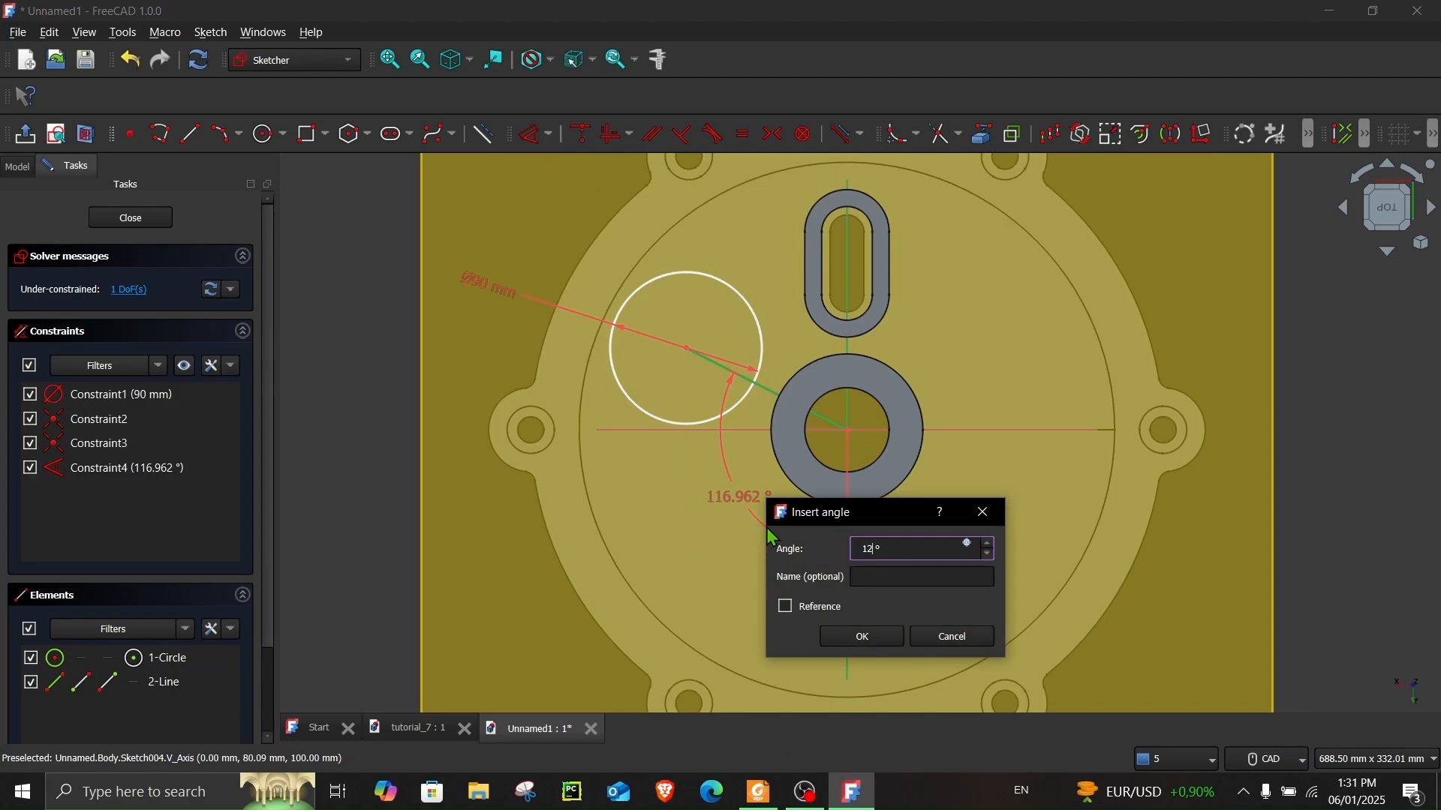
text(0)
key(Return)
- Check the boss's centre distance in the Foxit Reader drawing, set the centre line's length to 100 mm in FreeCAD, and close the sketch
click(757, 792)
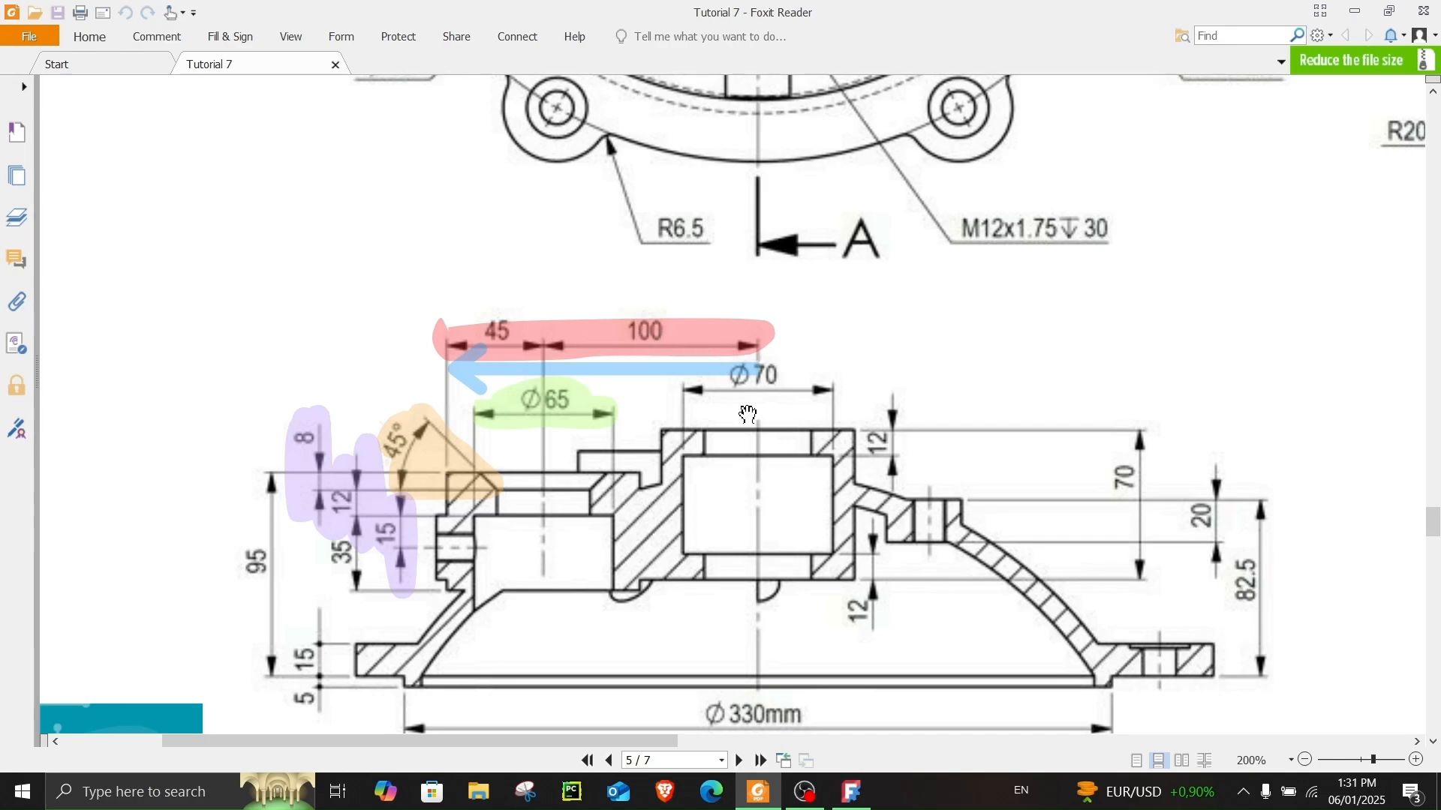
click(758, 792)
scroll(740, 381, up, 2)
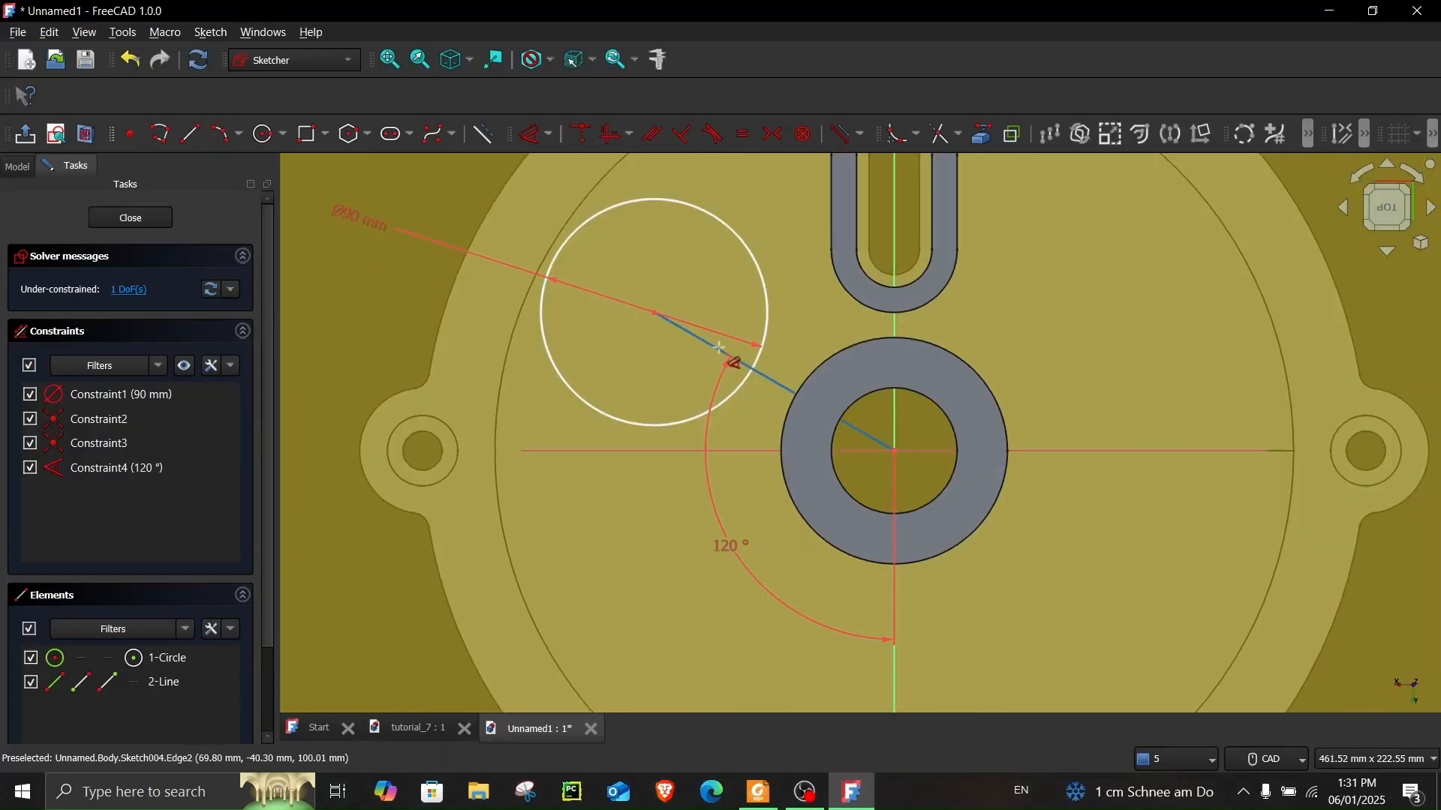
click(679, 326)
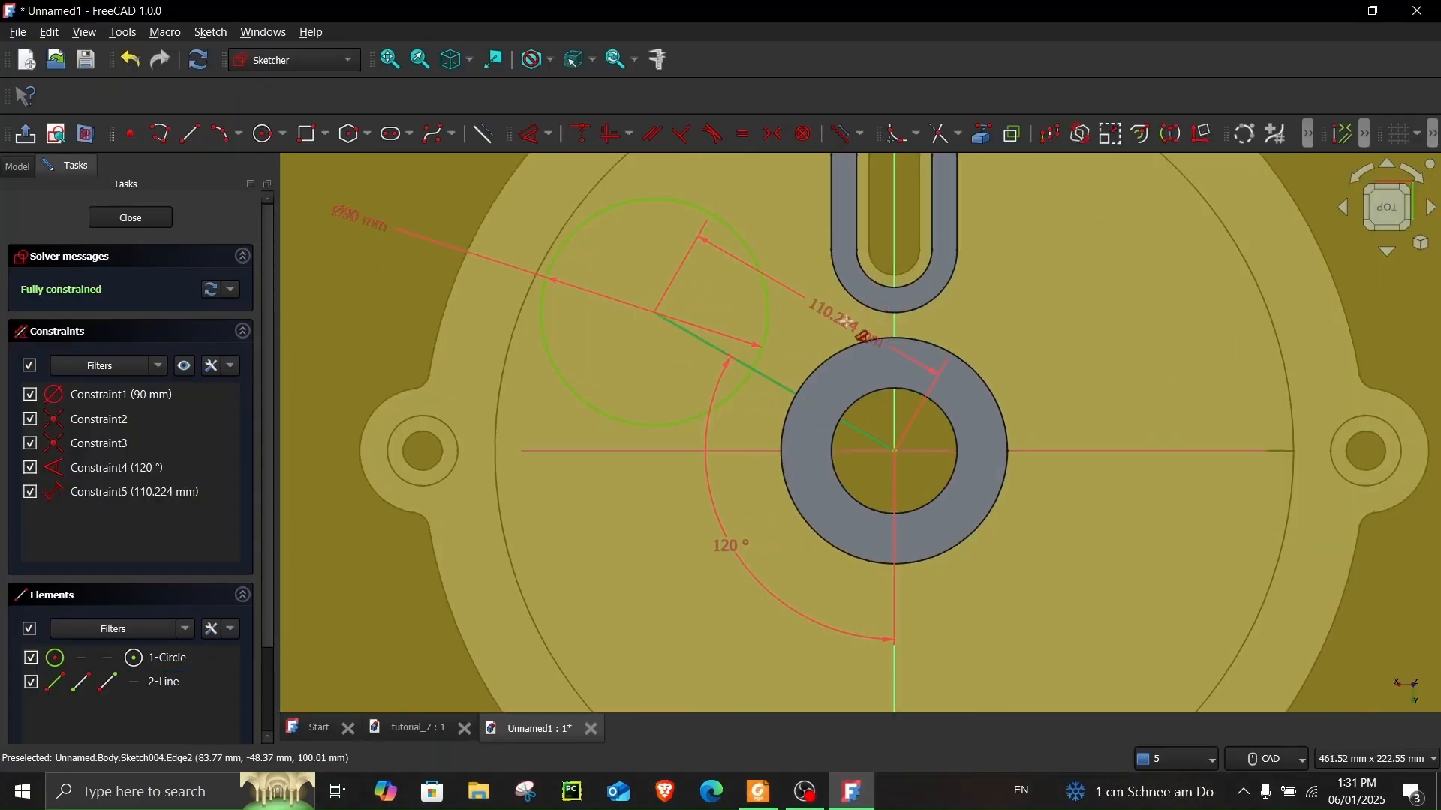
click(852, 332)
key(Return)
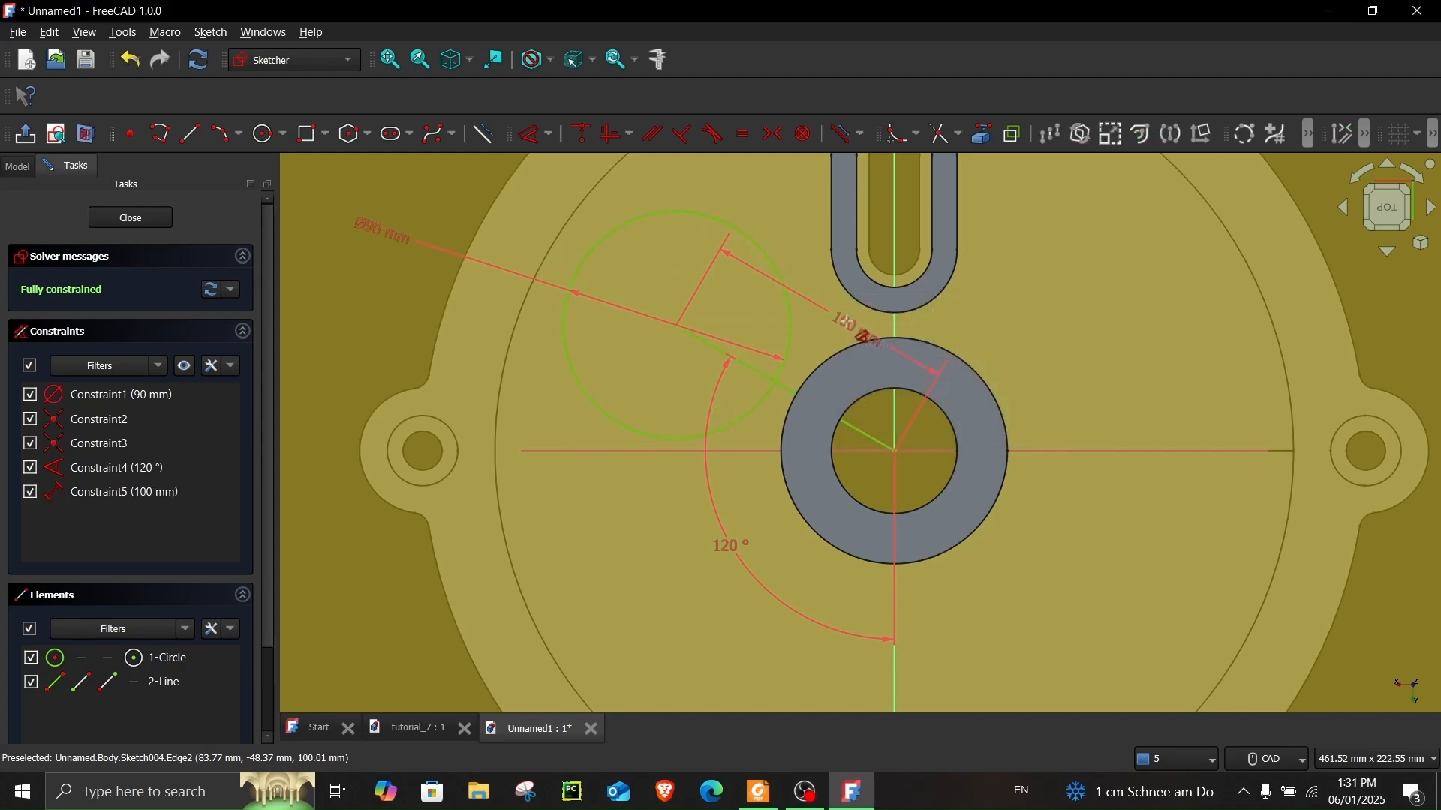
key(Escape)
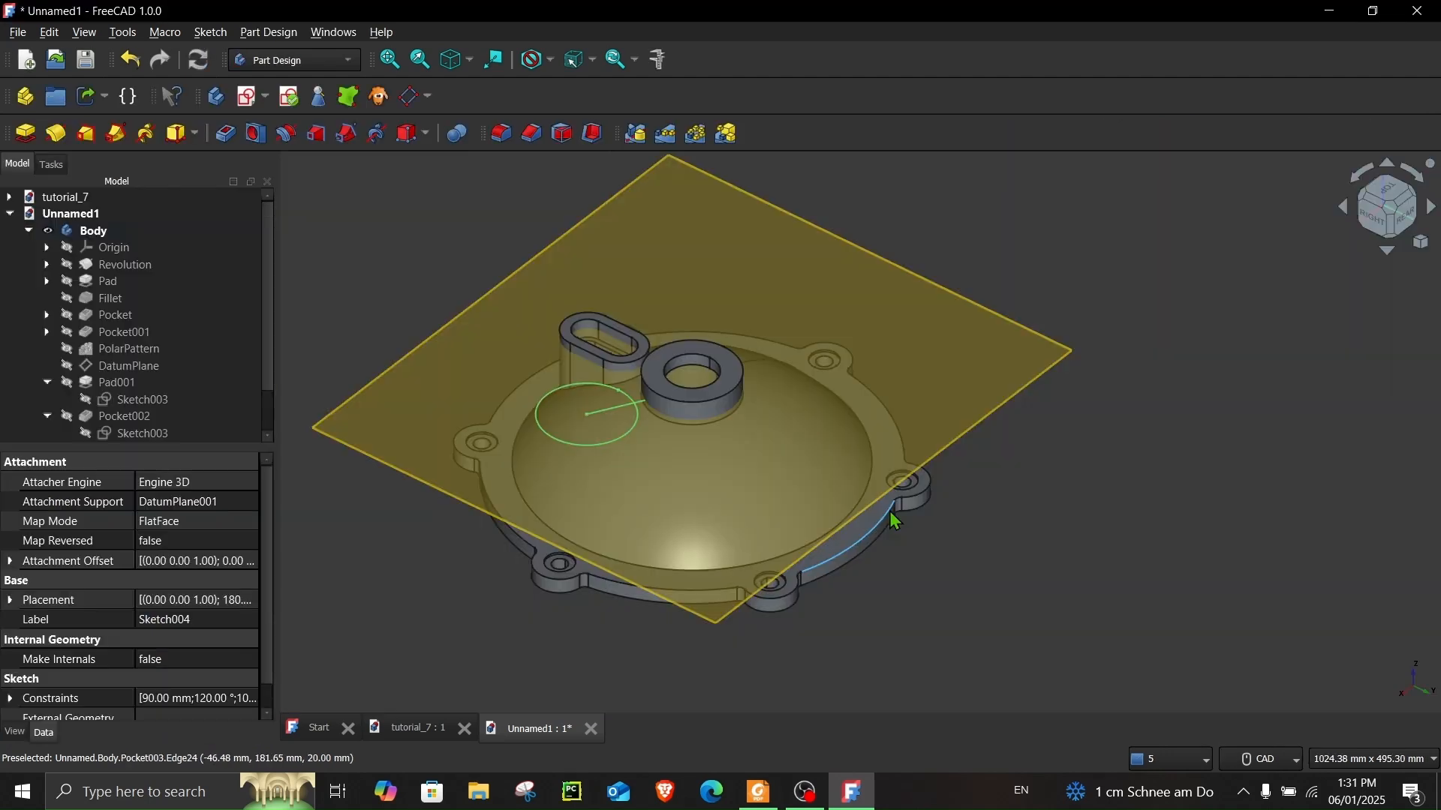
scroll(493, 510, up, 1)
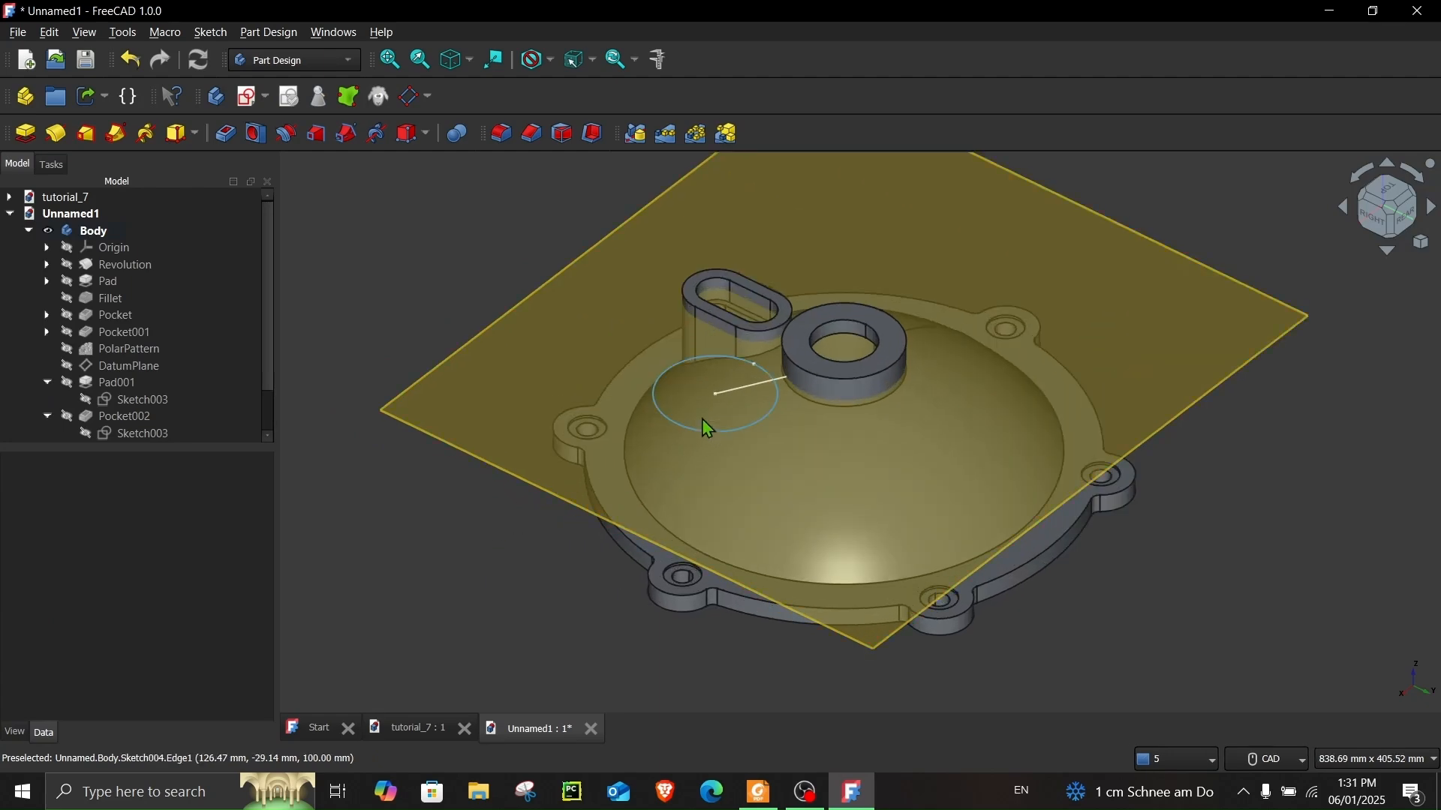
- Convert the 100 mm line in Sketch004 to construction geometry and close the sketch
scroll(173, 422, down, 1)
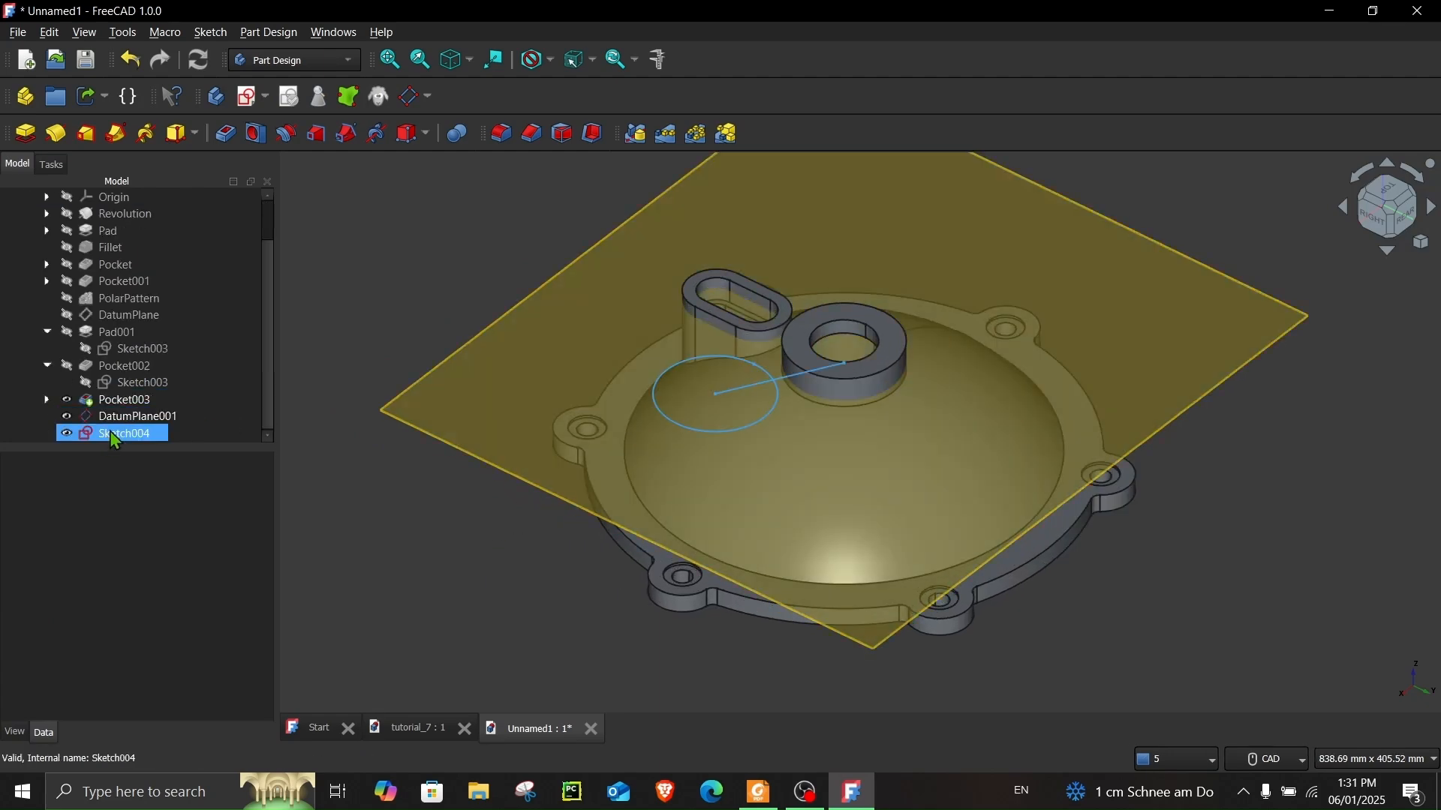
right_click(109, 432)
click(218, 13)
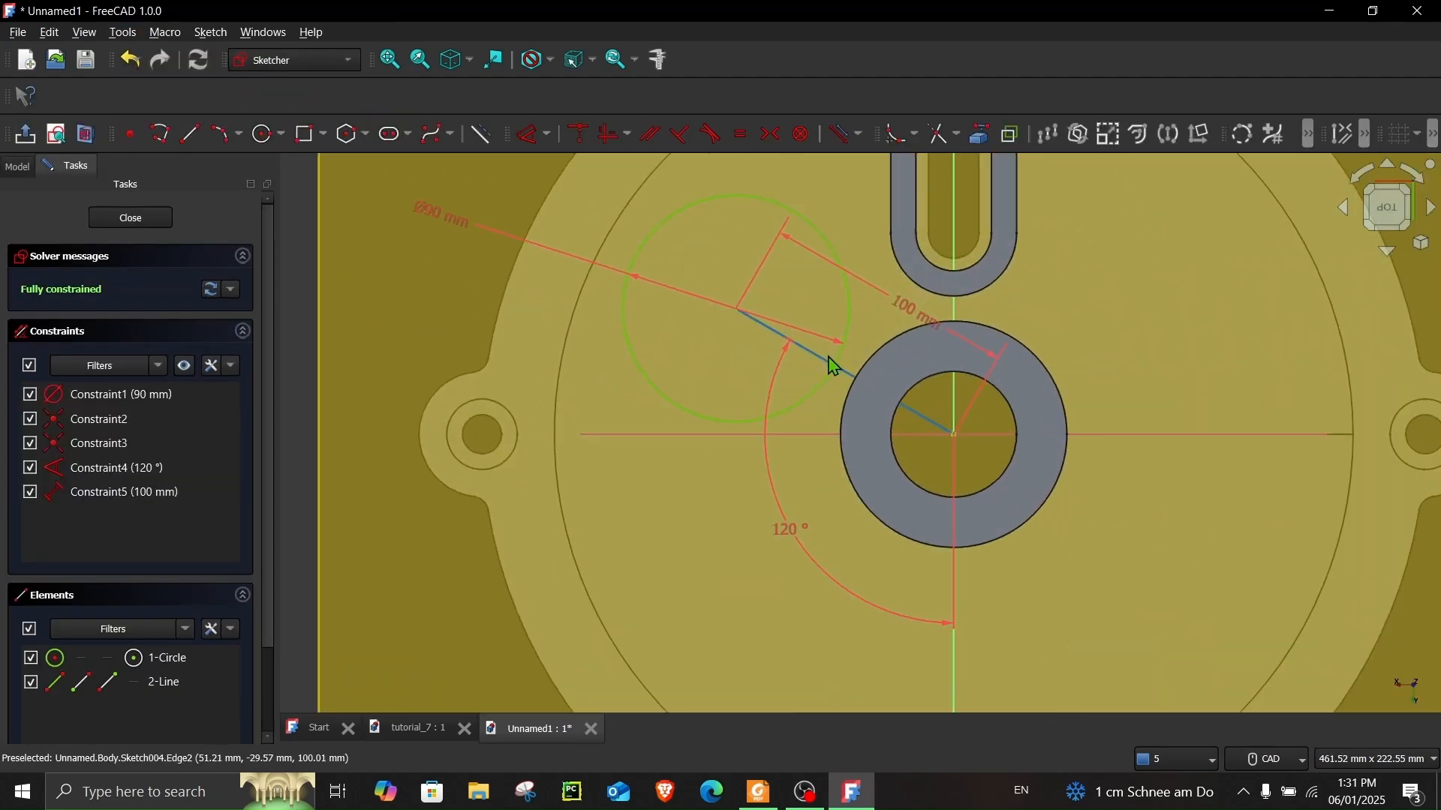
click(819, 360)
click(481, 135)
scroll(409, 370, down, 3)
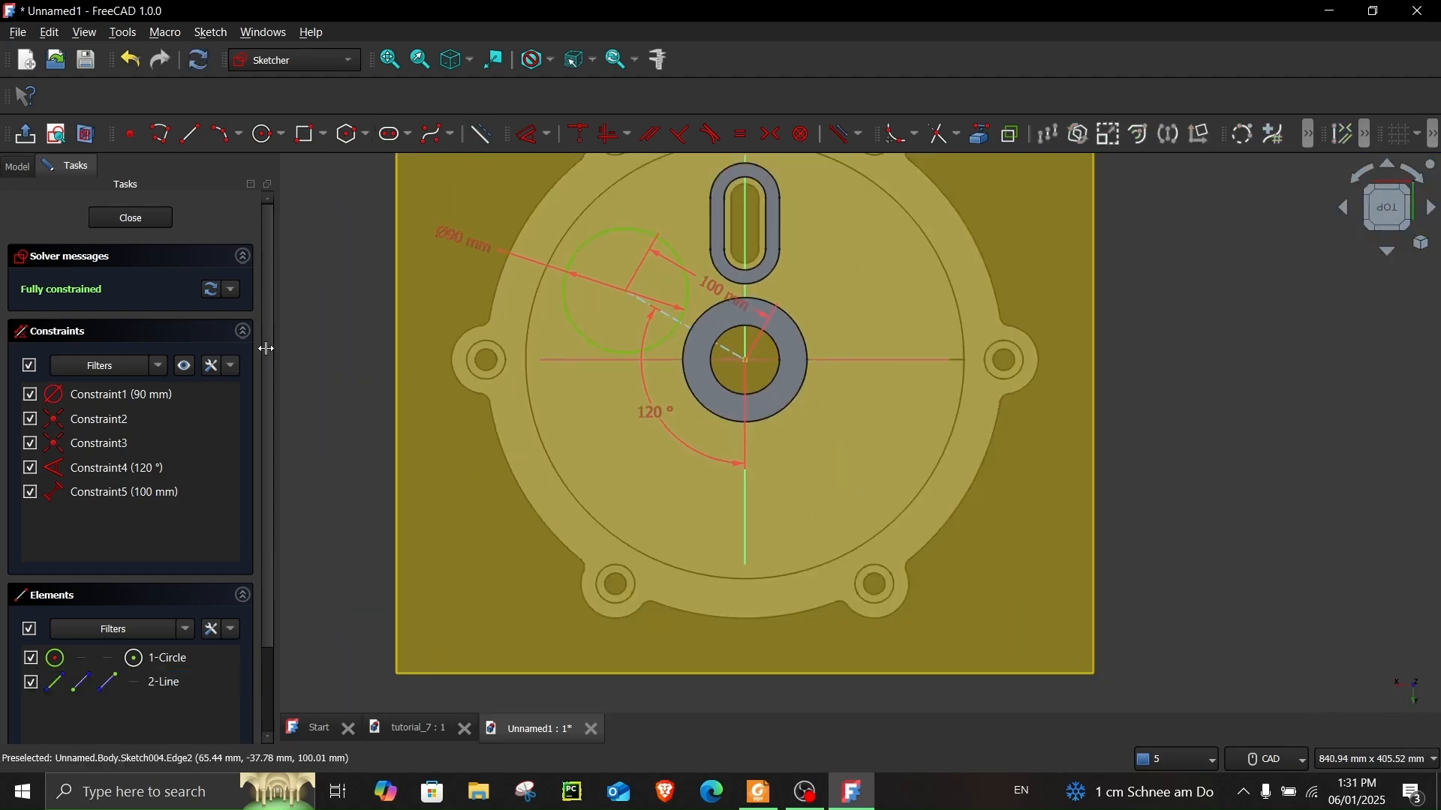
click(127, 217)
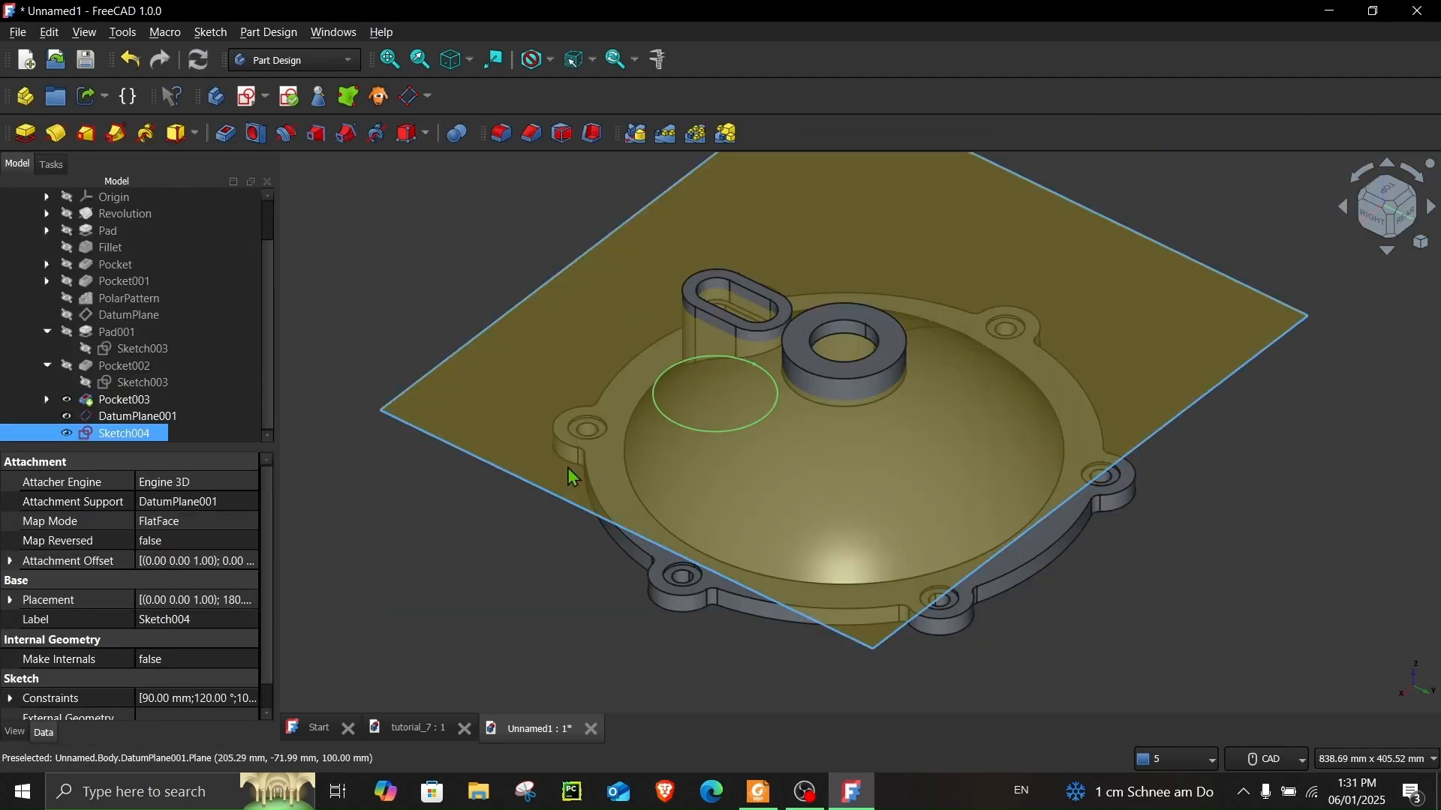
click(444, 507)
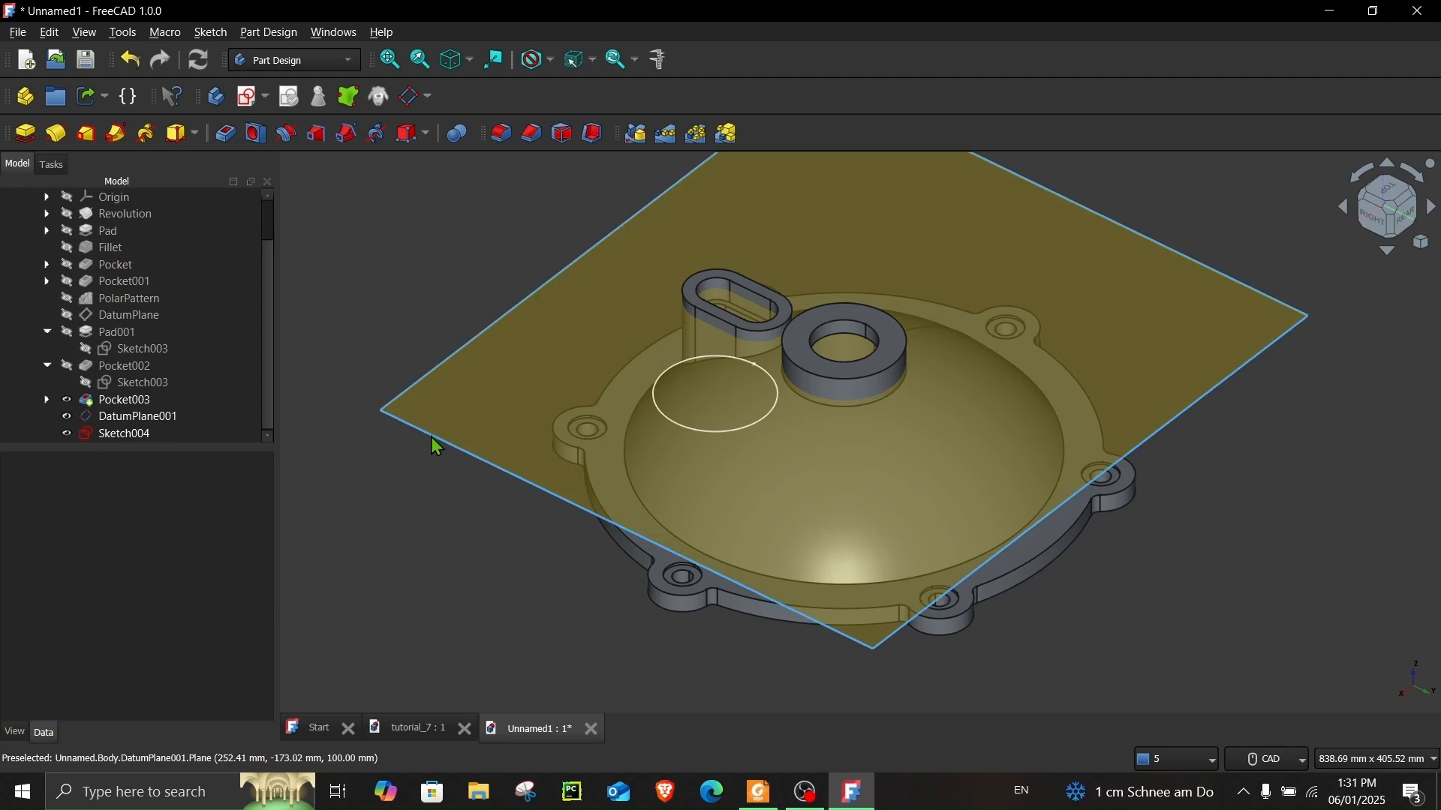
- Hide DatumPlane001 and pad Sketch004 by 8+12+35 mm in the reversed direction, taking the heights from the PDF drawing
click(67, 416)
click(120, 434)
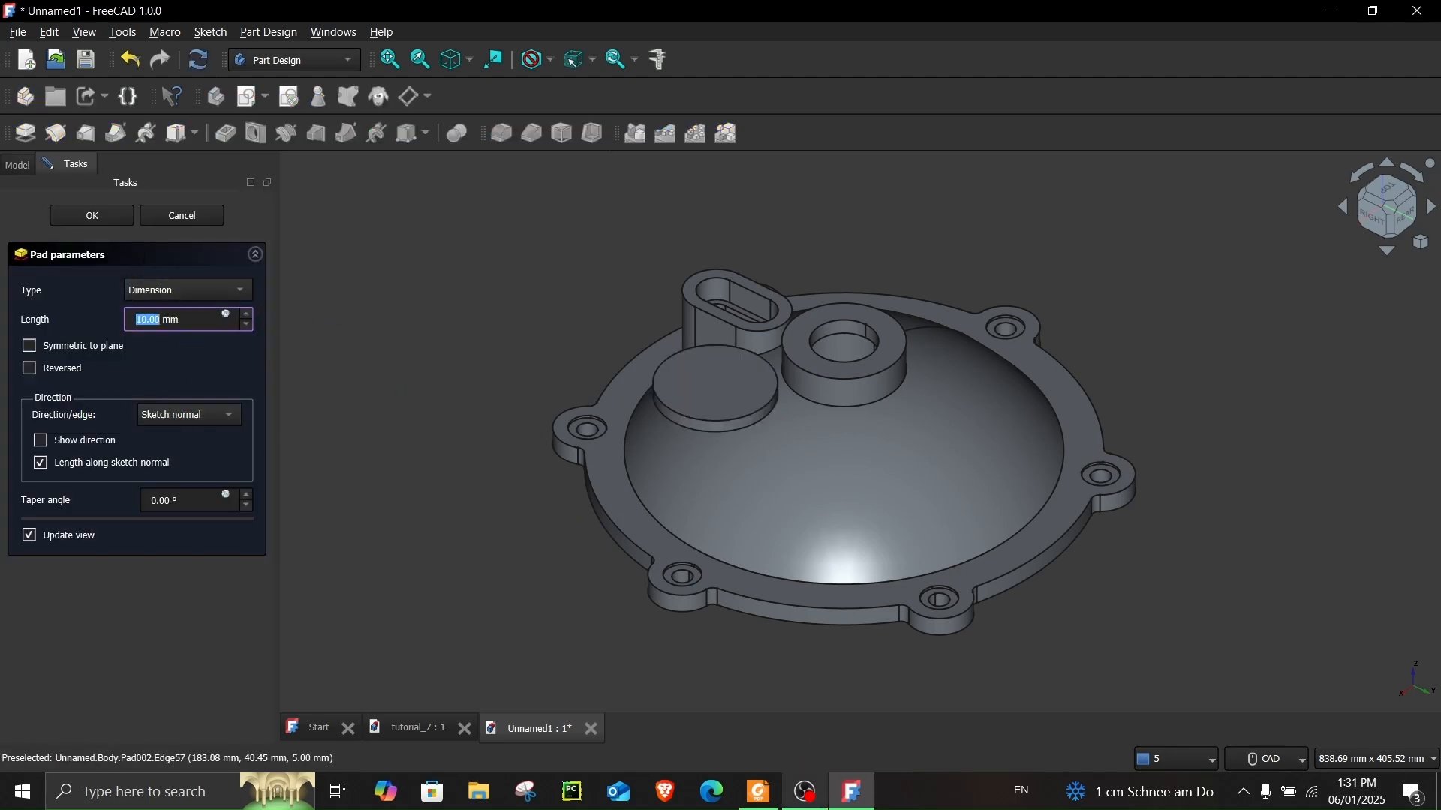
click(758, 791)
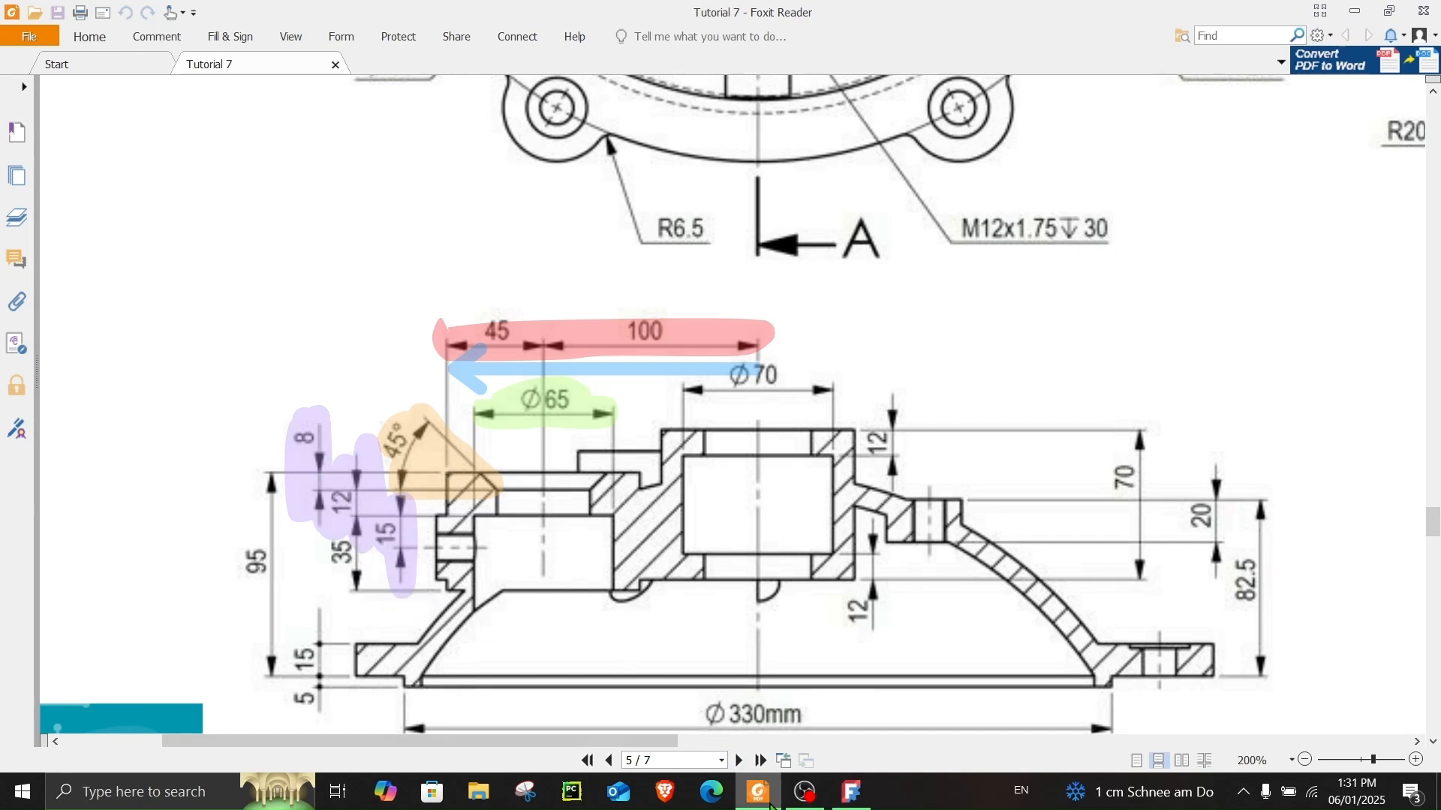
key(alt+Tab)
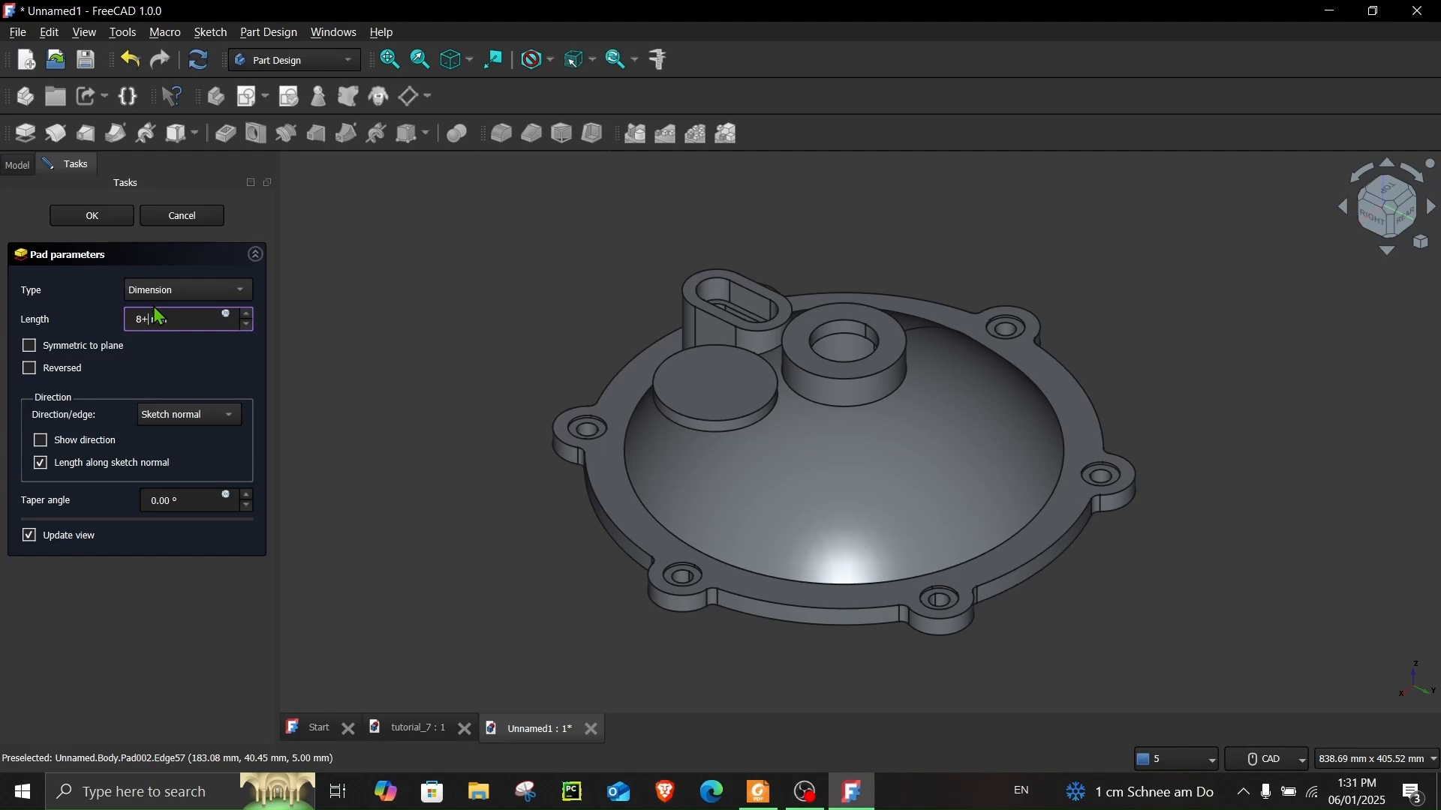
text(2+35 mm)
click(29, 369)
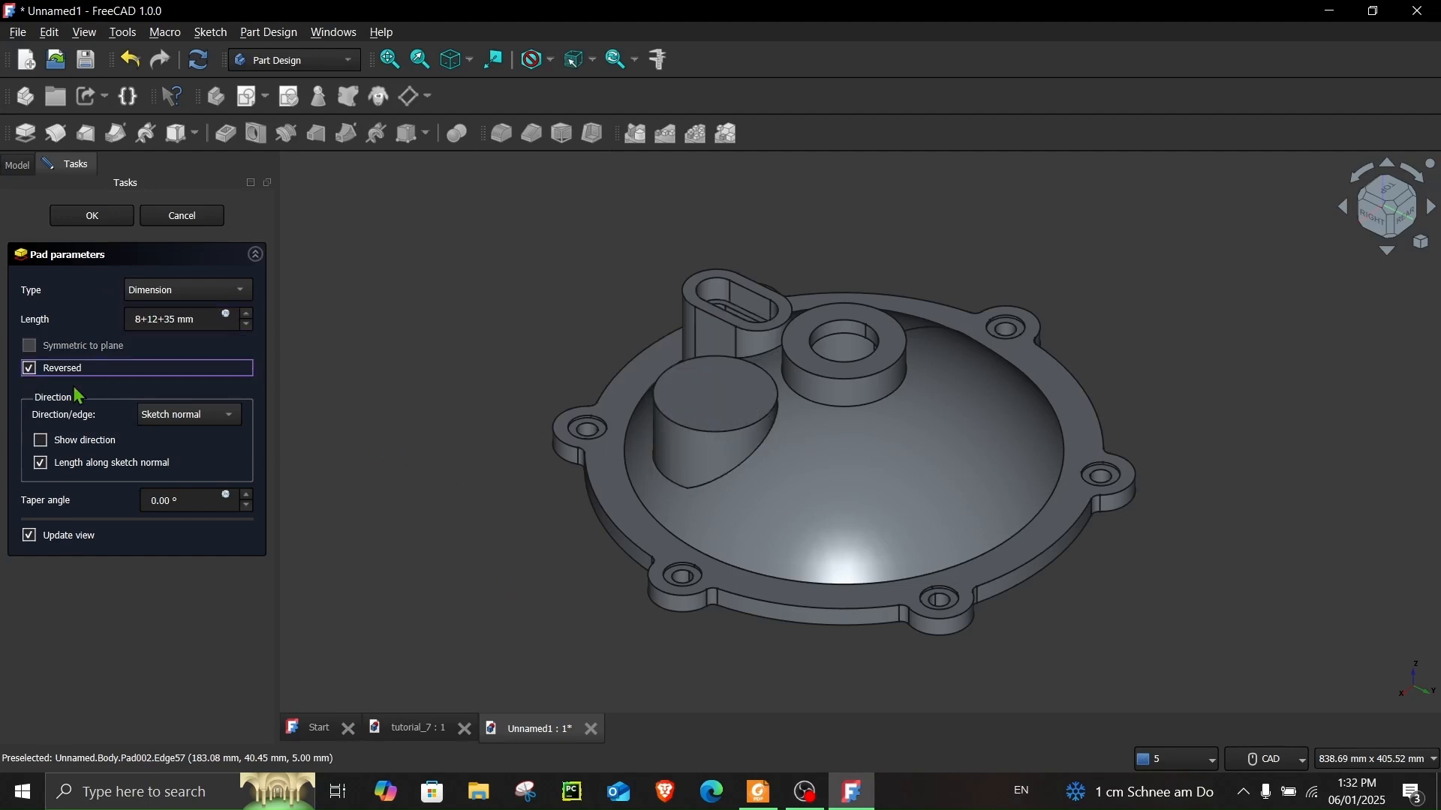
middle_drag(543, 592, 510, 425)
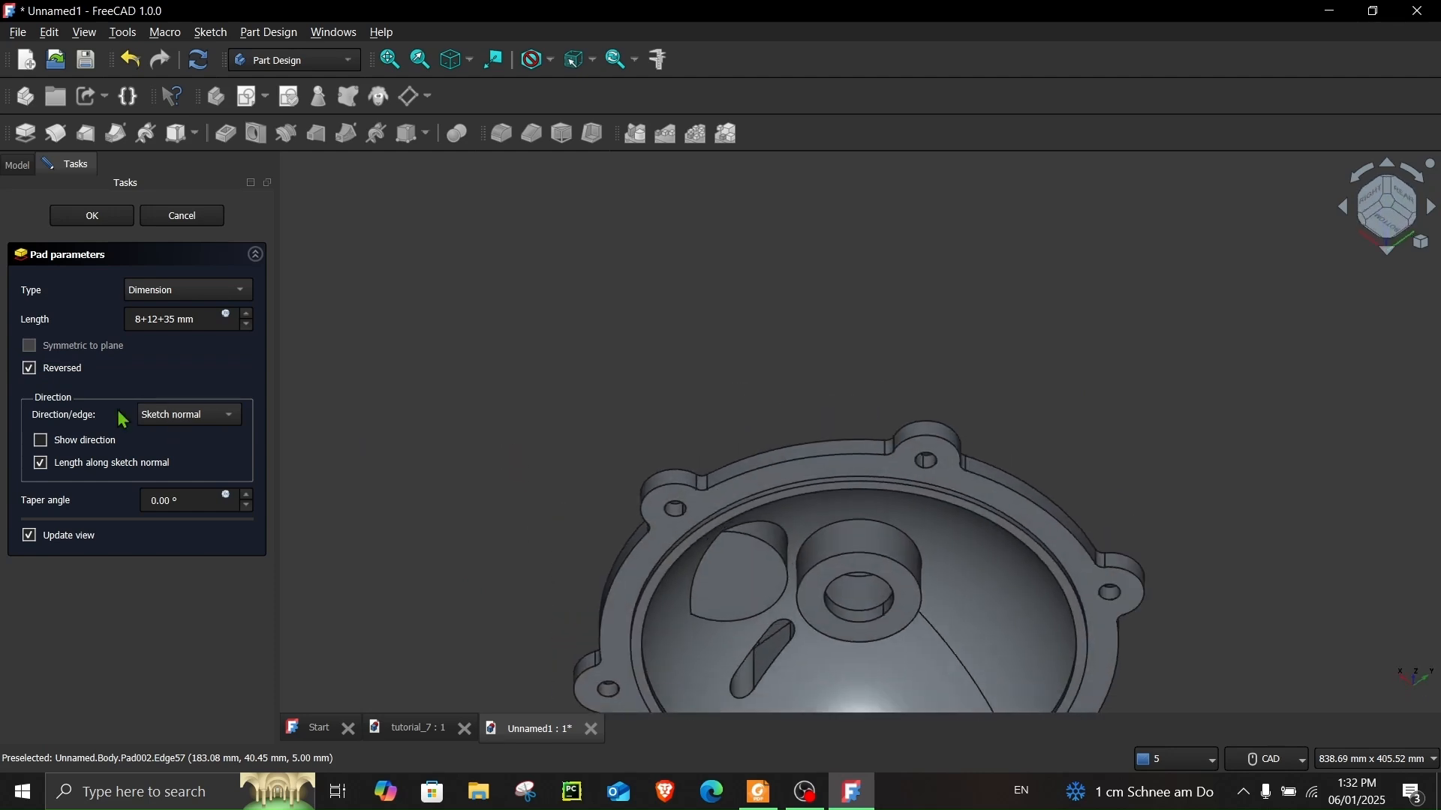
middle_drag(604, 370, 582, 484)
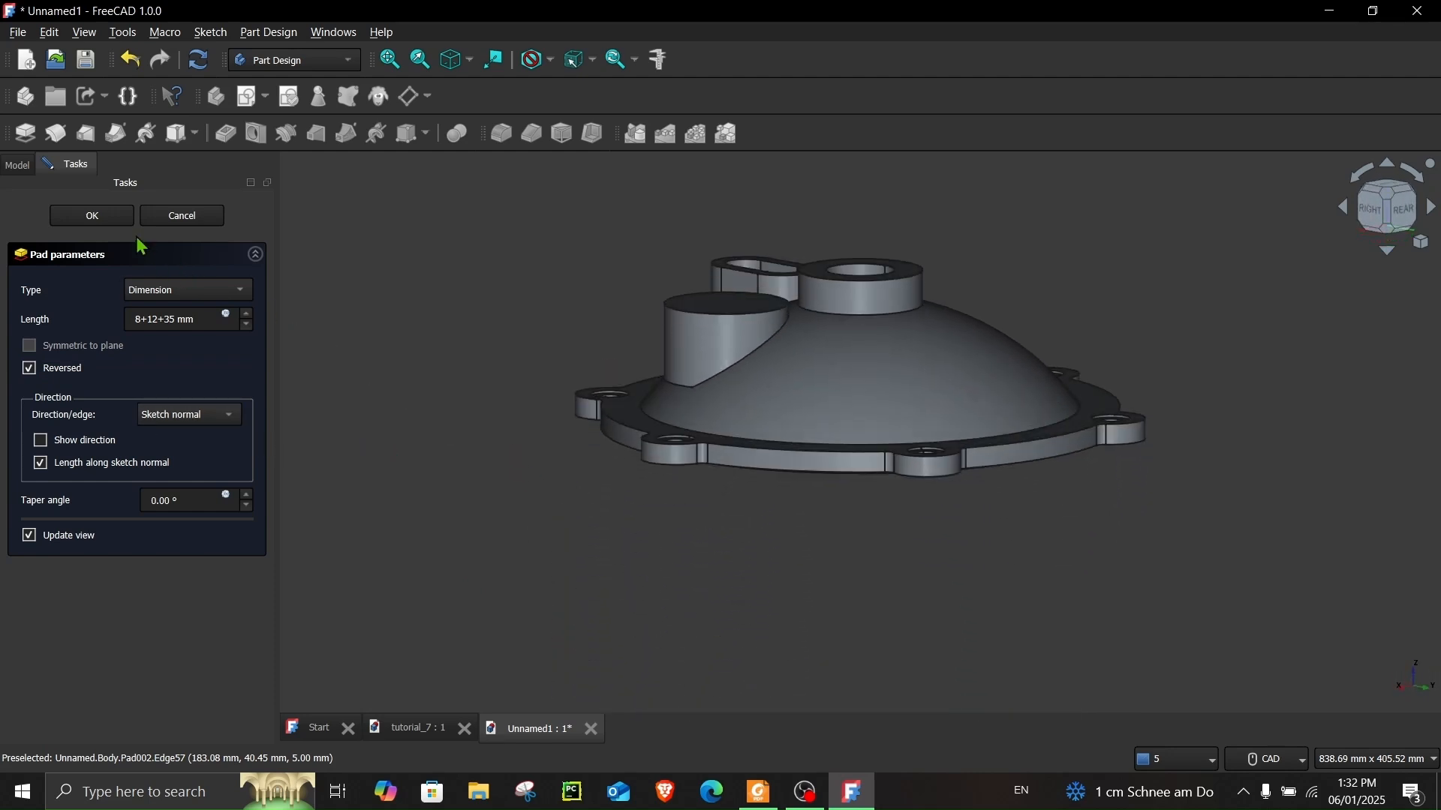
middle_drag(517, 369, 533, 558)
- Examine the Step 4 drawing in Foxit Reader for the stage pictures and the boss opening's diameter and depths
click(760, 793)
ctrl+scroll(859, 418, down, 3)
scroll(1151, 411, up, 2)
scroll(1155, 375, up, 4)
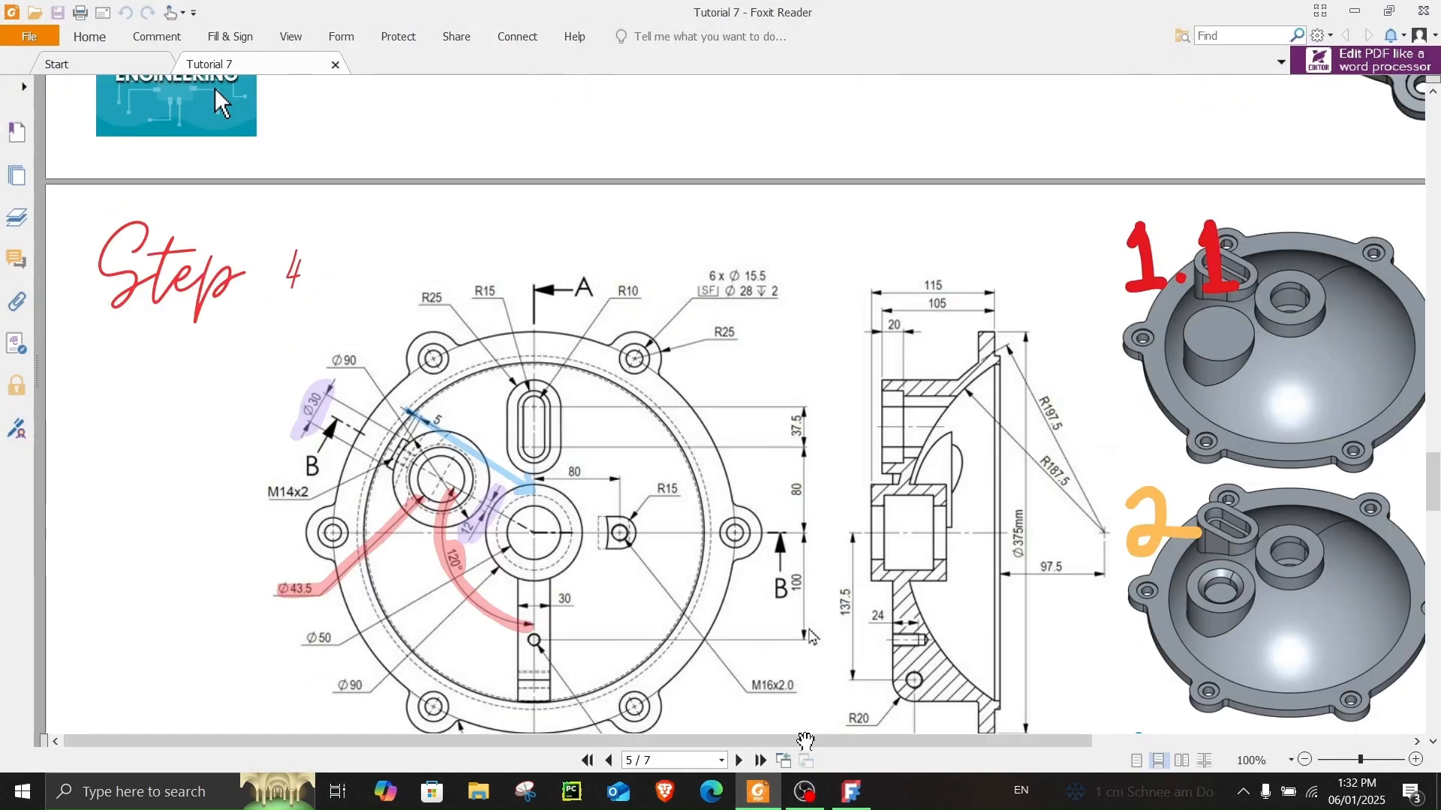
drag(692, 743, 1012, 750)
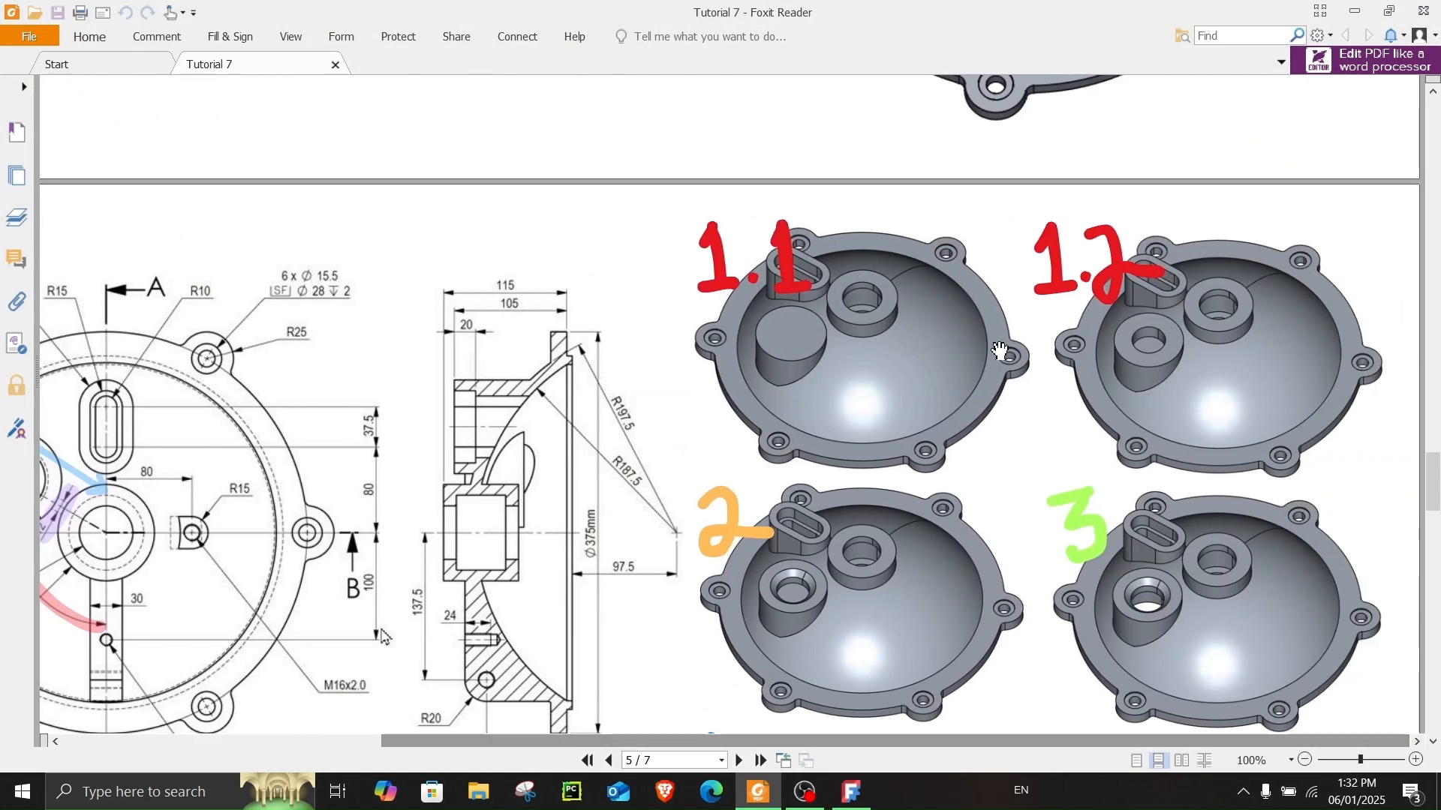
drag(933, 737, 518, 722)
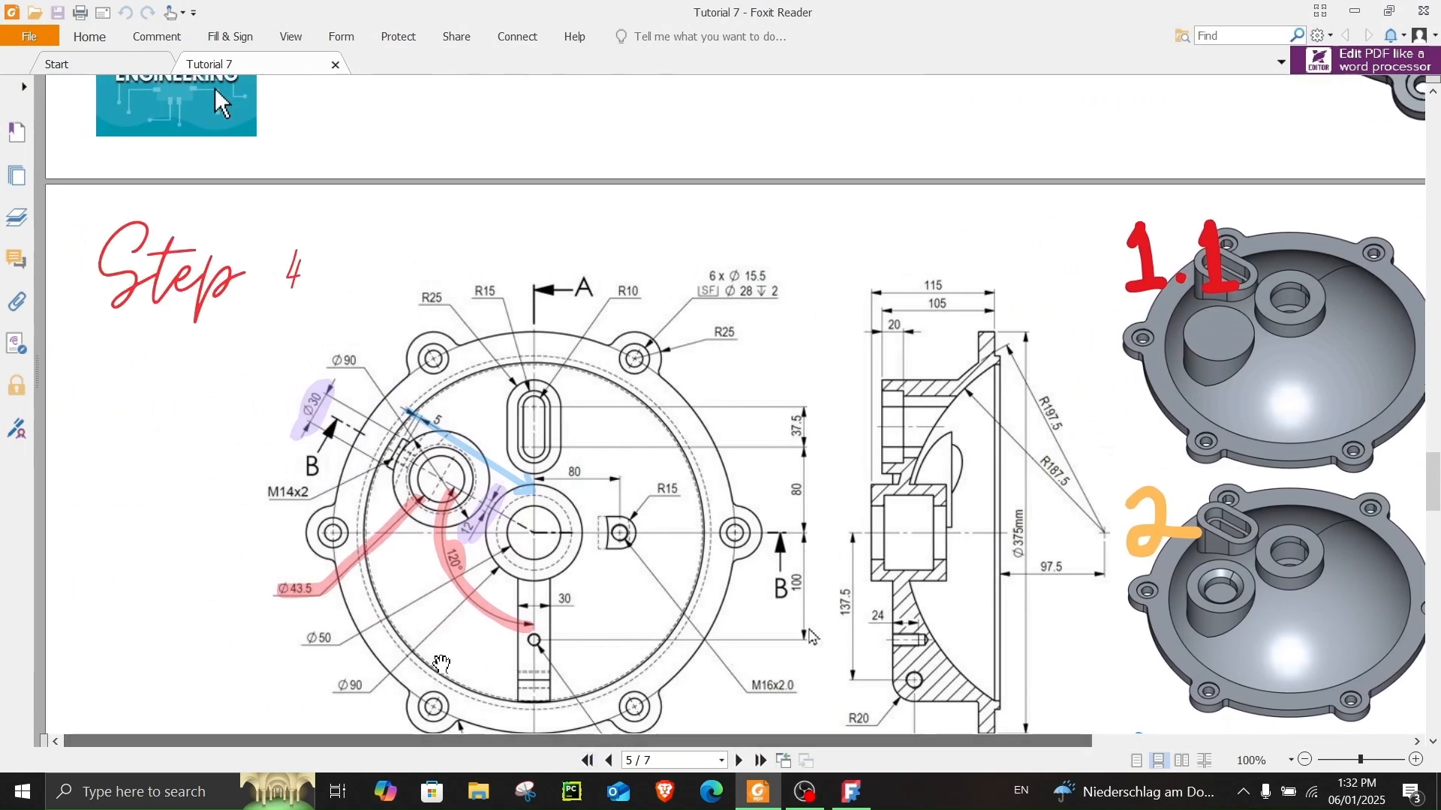
scroll(330, 589, down, 5)
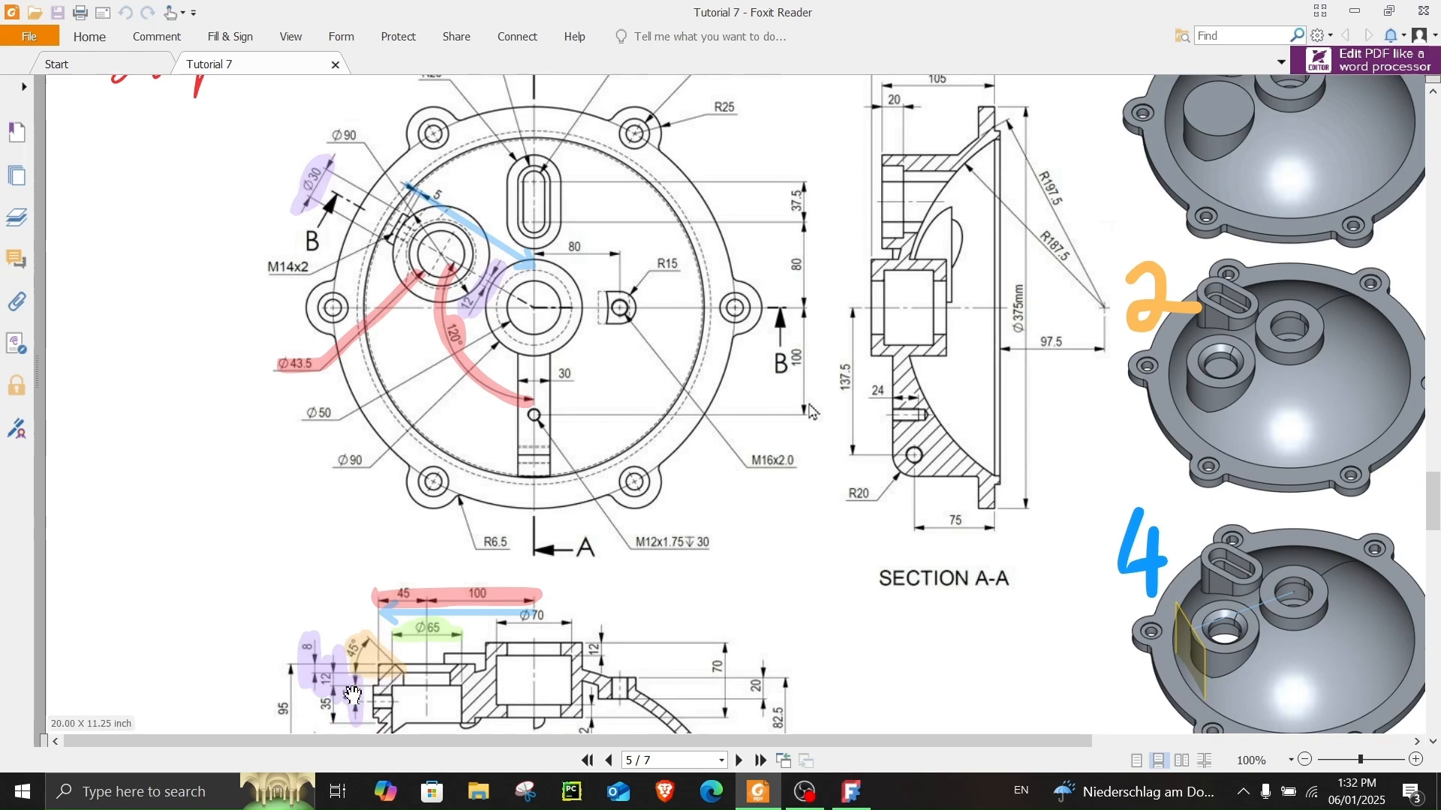
ctrl+scroll(338, 702, up, 3)
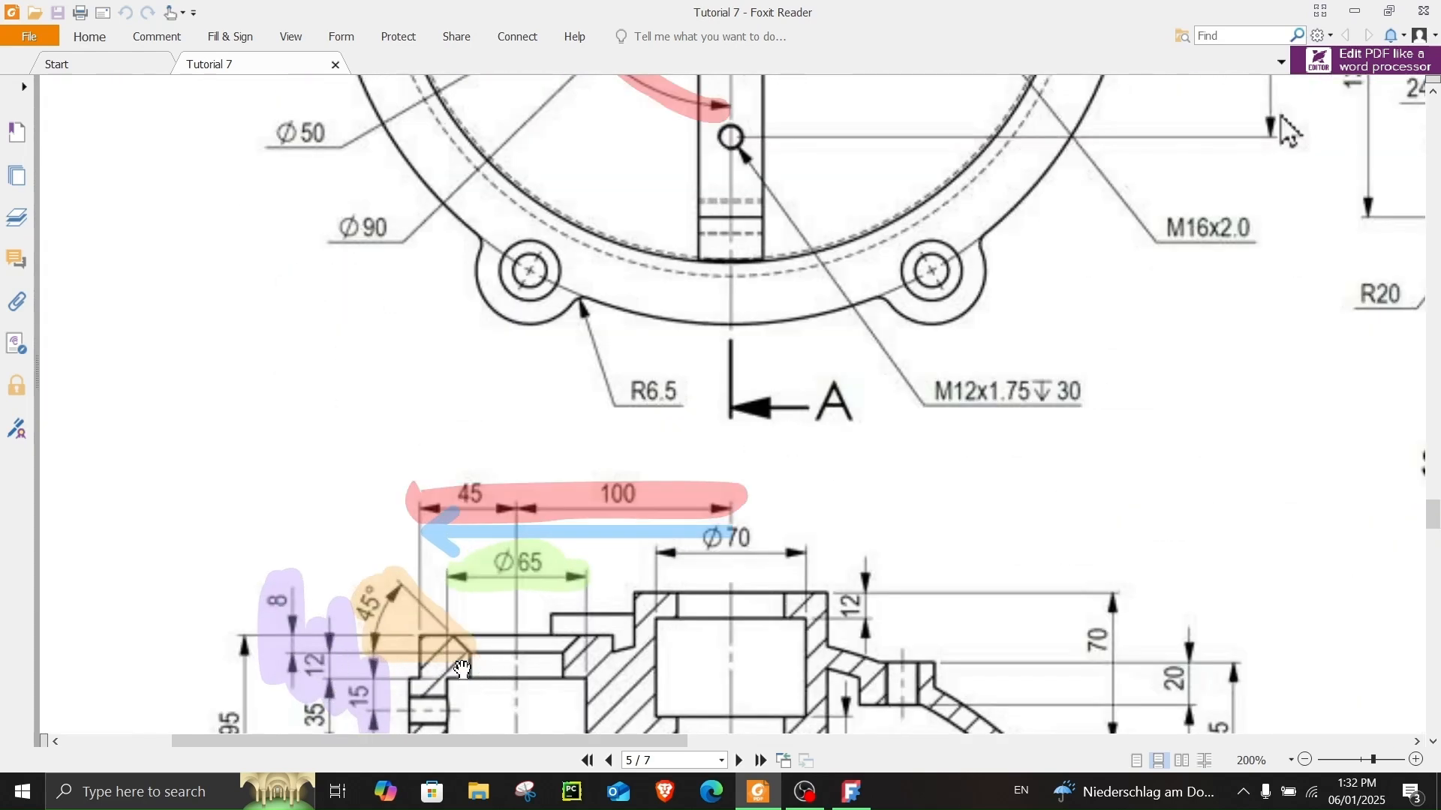
scroll(743, 709, down, 1)
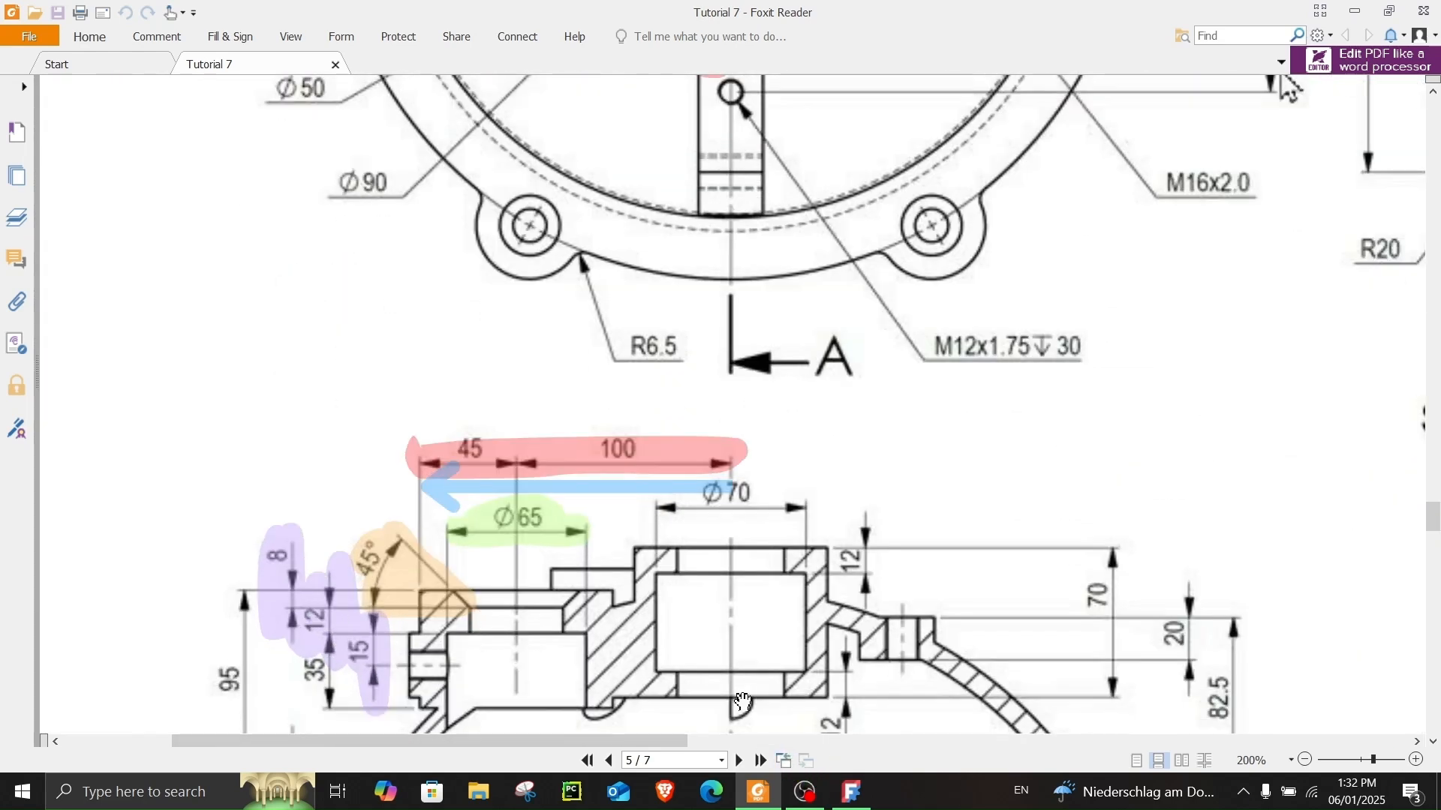
- Back in FreeCAD, create a sketch on the new cylindrical boss's top face and project its circular edge as external geometry
click(851, 792)
click(716, 420)
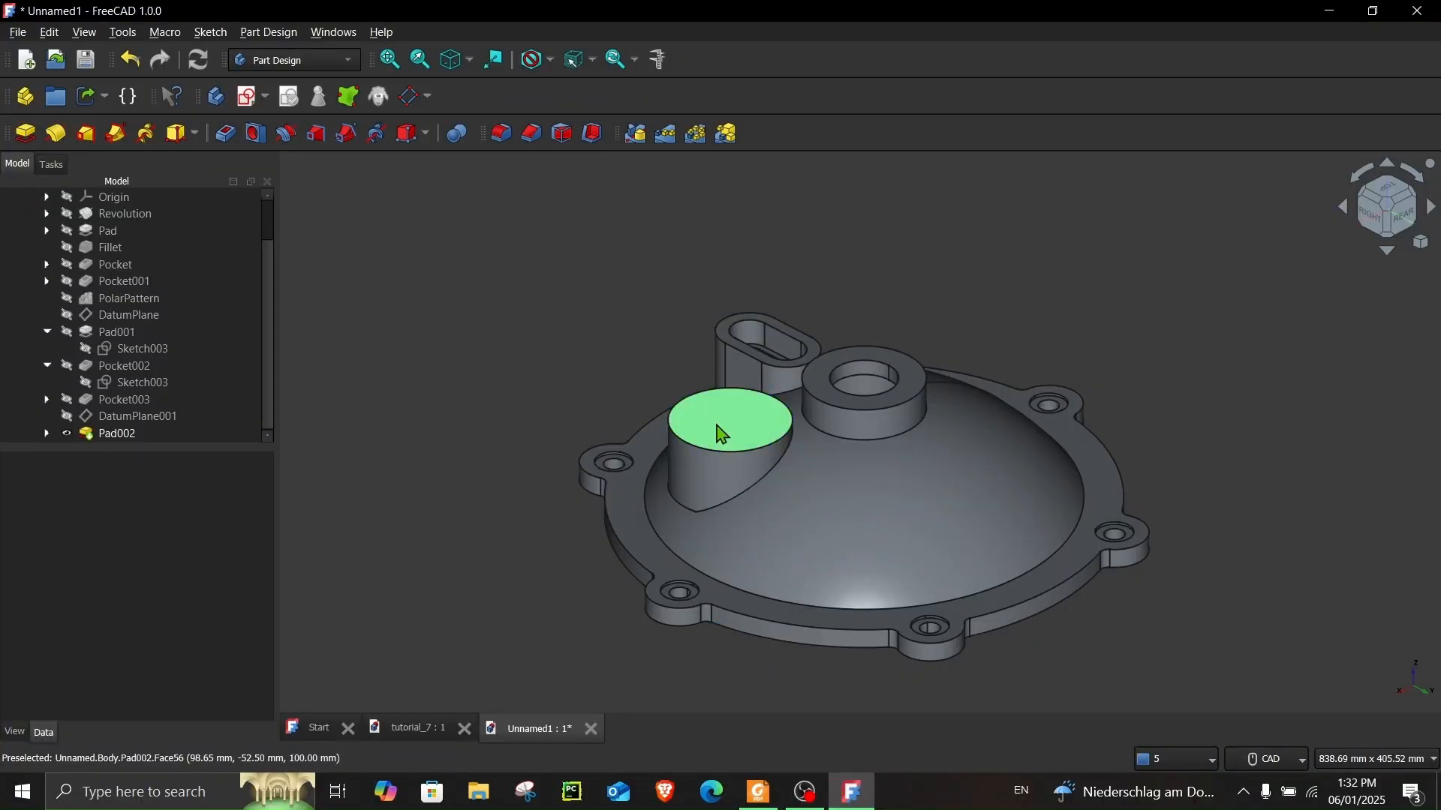
click(247, 98)
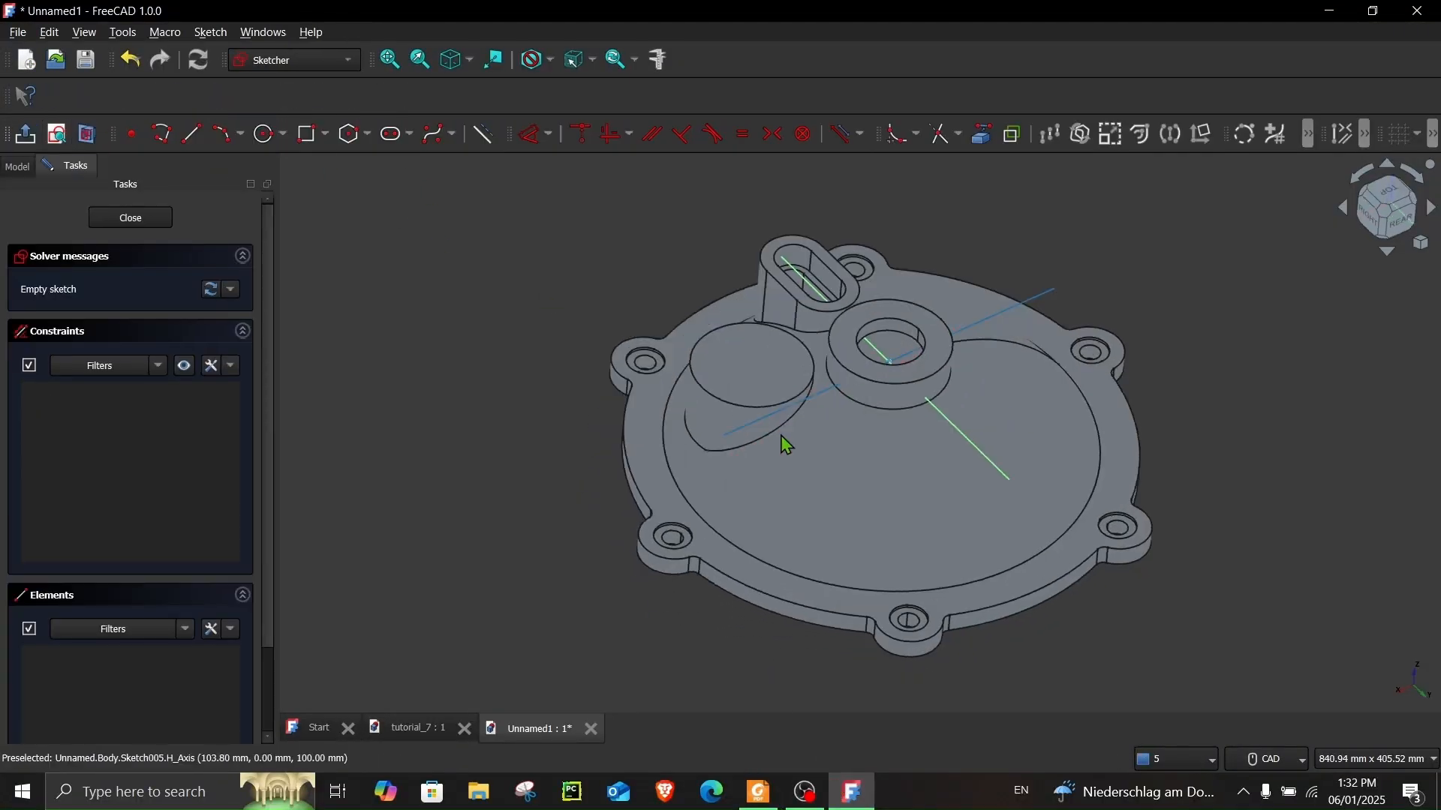
click(987, 137)
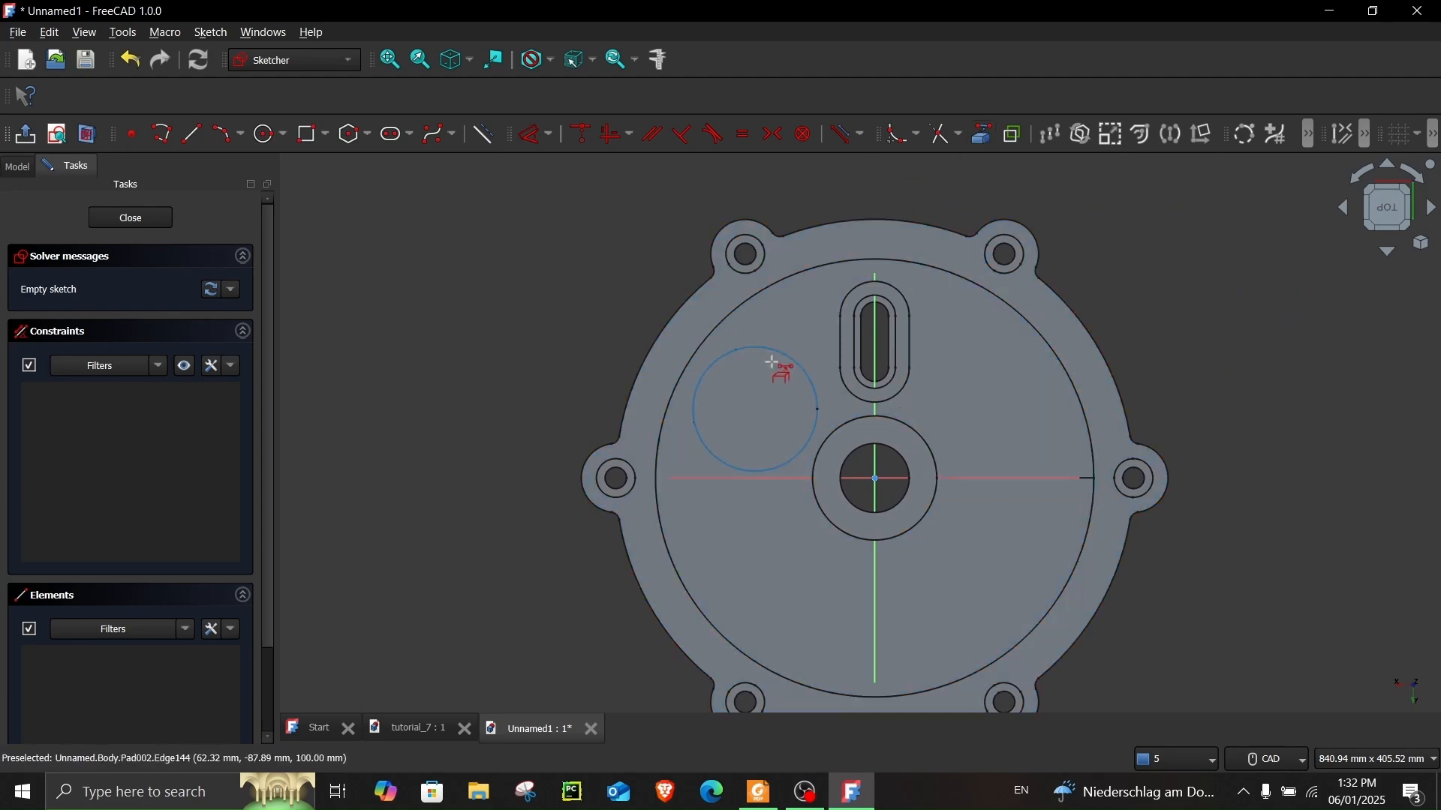
click(794, 361)
scroll(765, 437, up, 2)
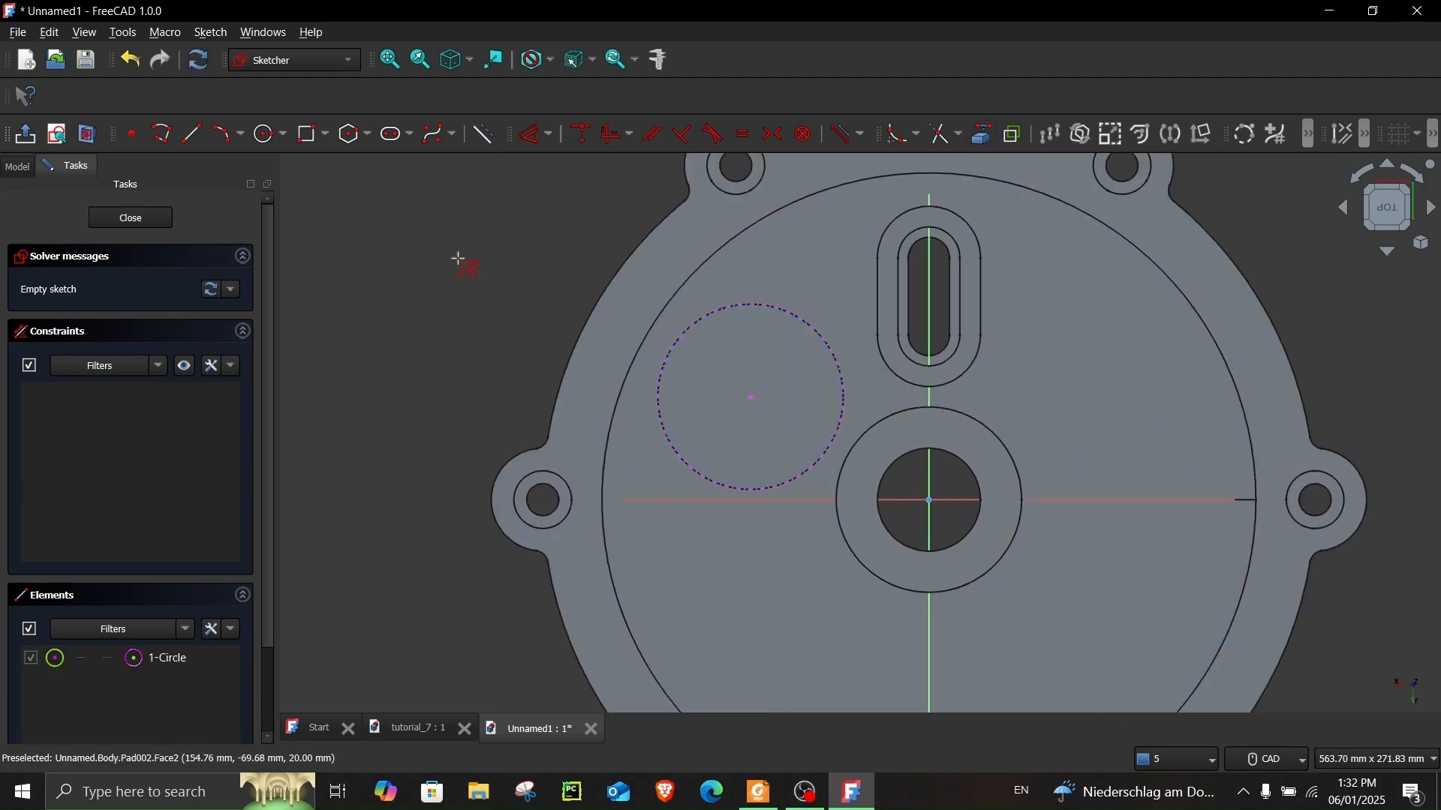
- Draw a 43.5 mm diameter circle concentric with the projected edge and pocket it 8+12 mm deep
click(264, 134)
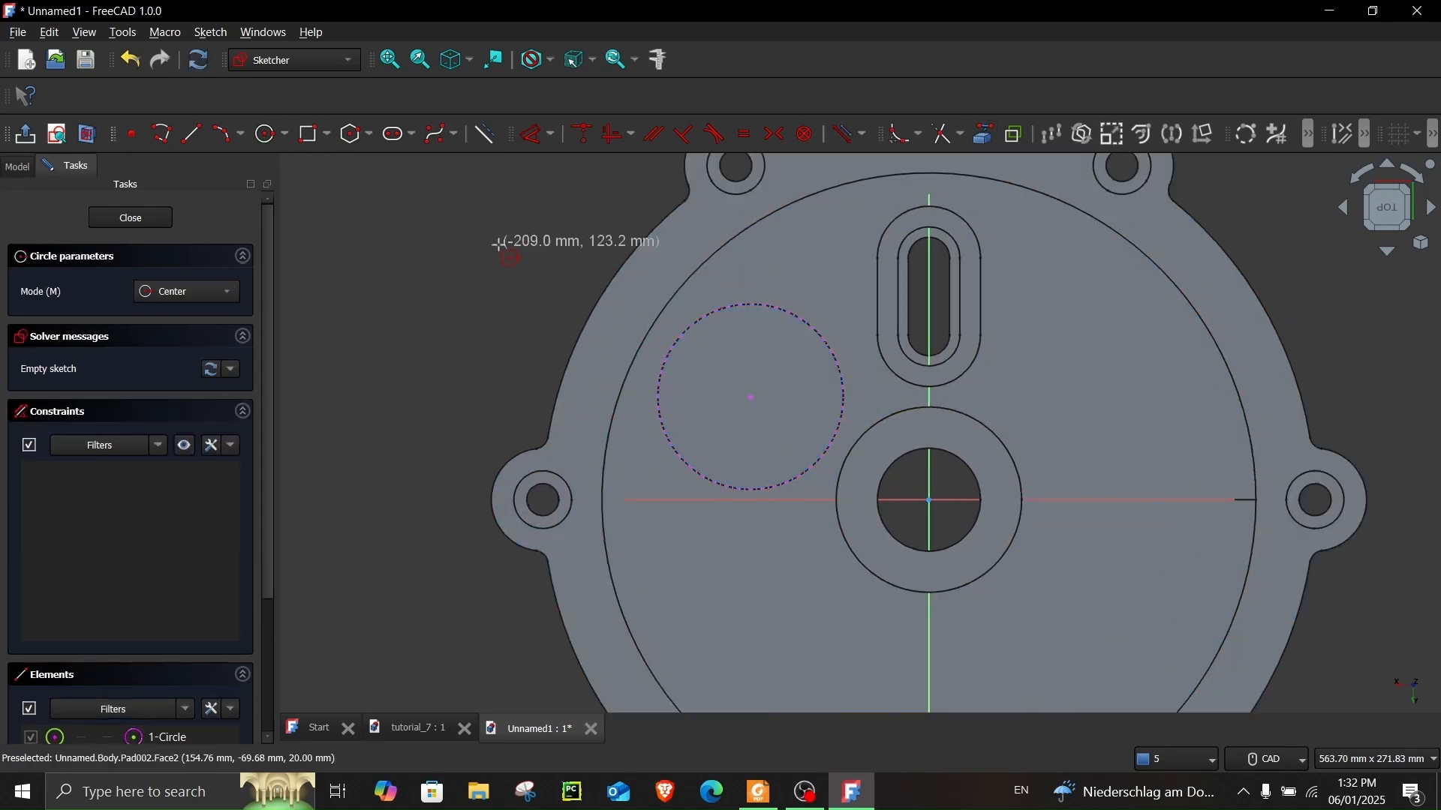
click(753, 397)
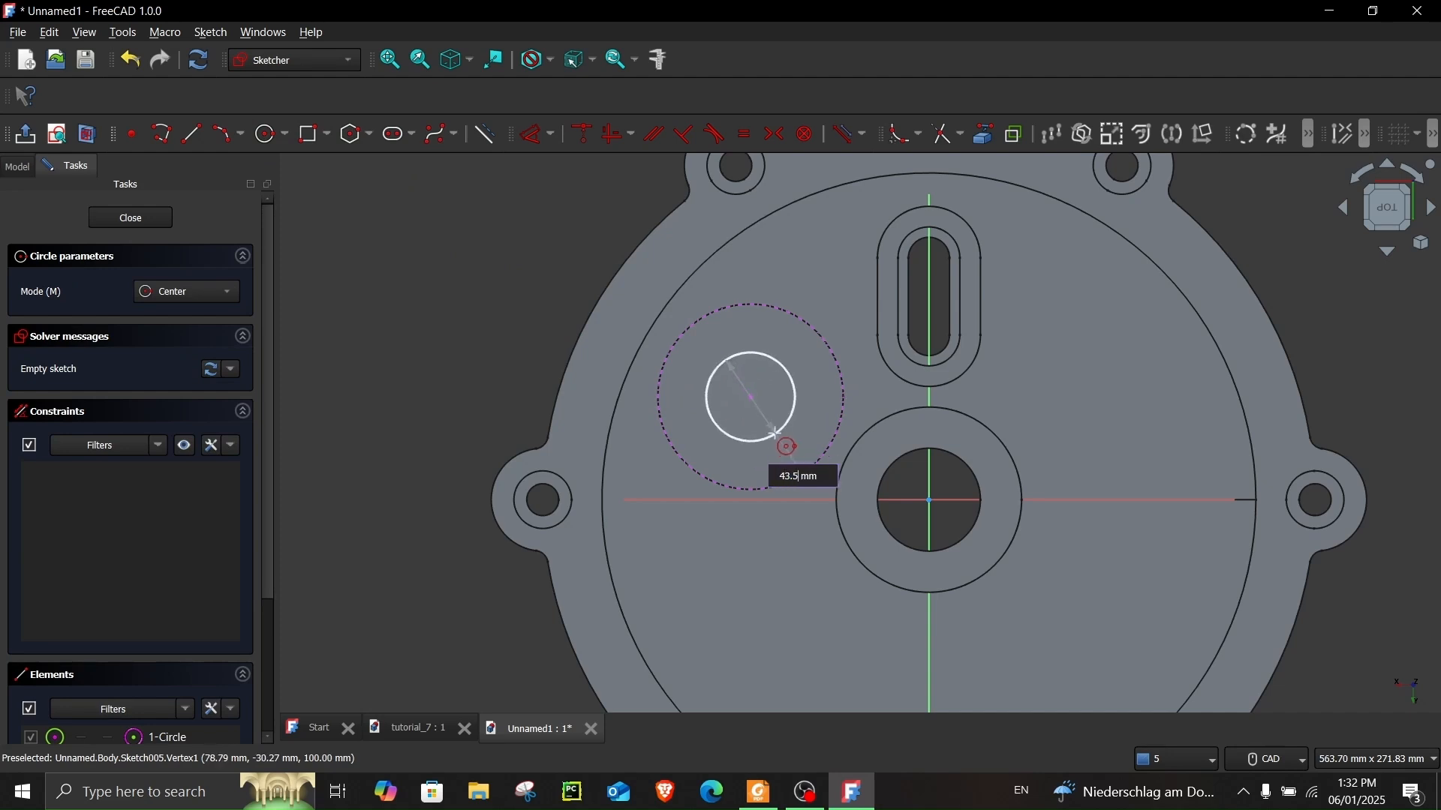
text(43.5)
key(Return)
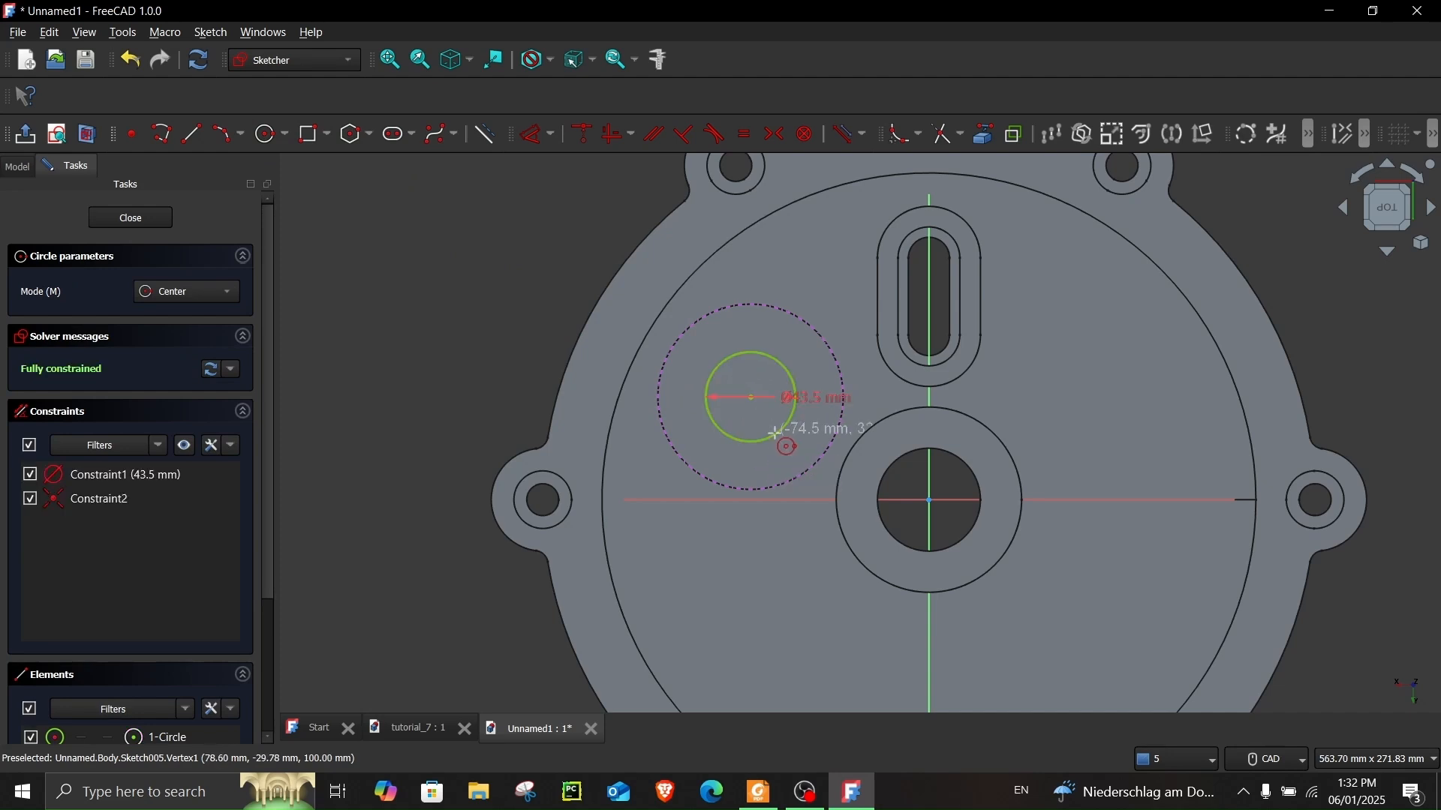
click(146, 219)
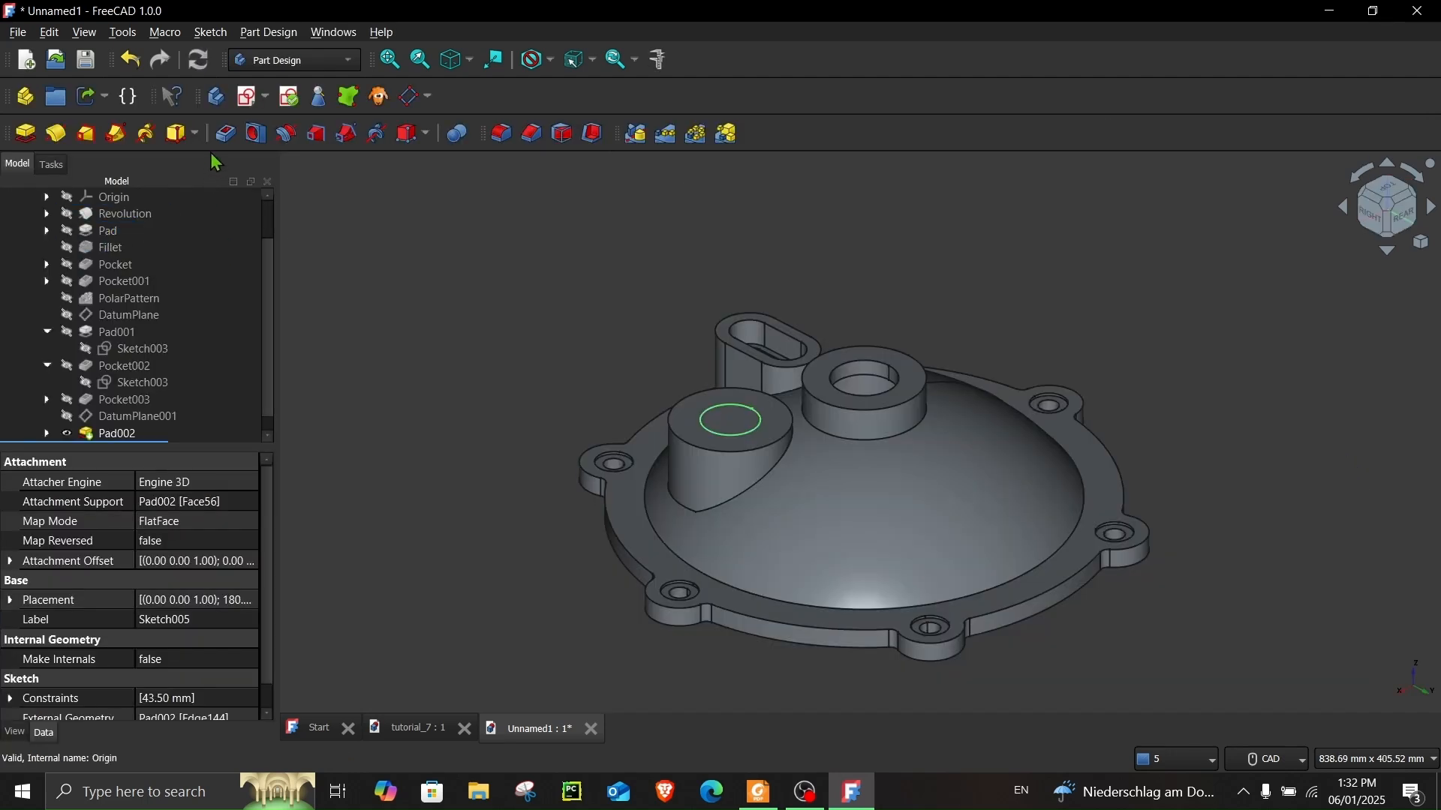
click(225, 135)
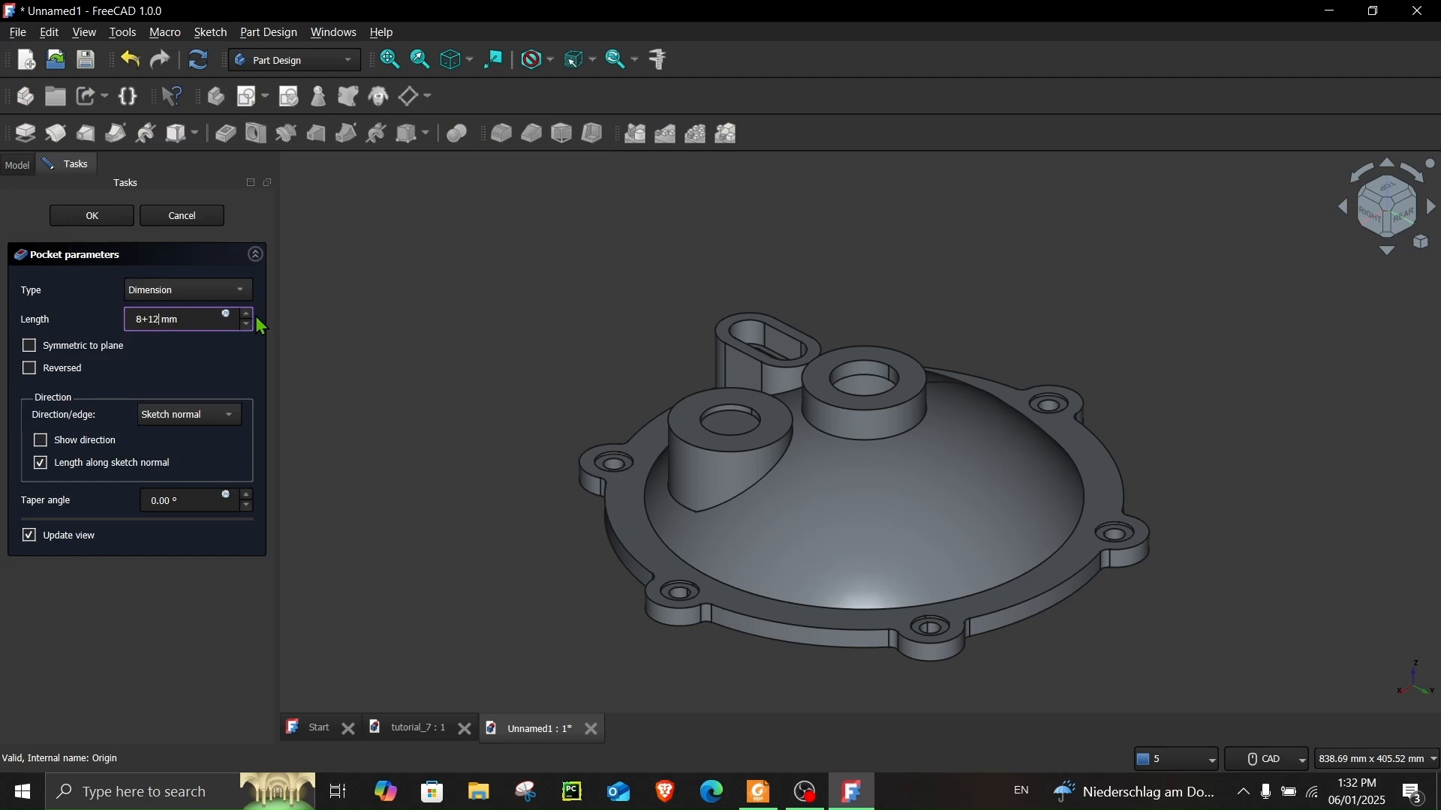
key(Return)
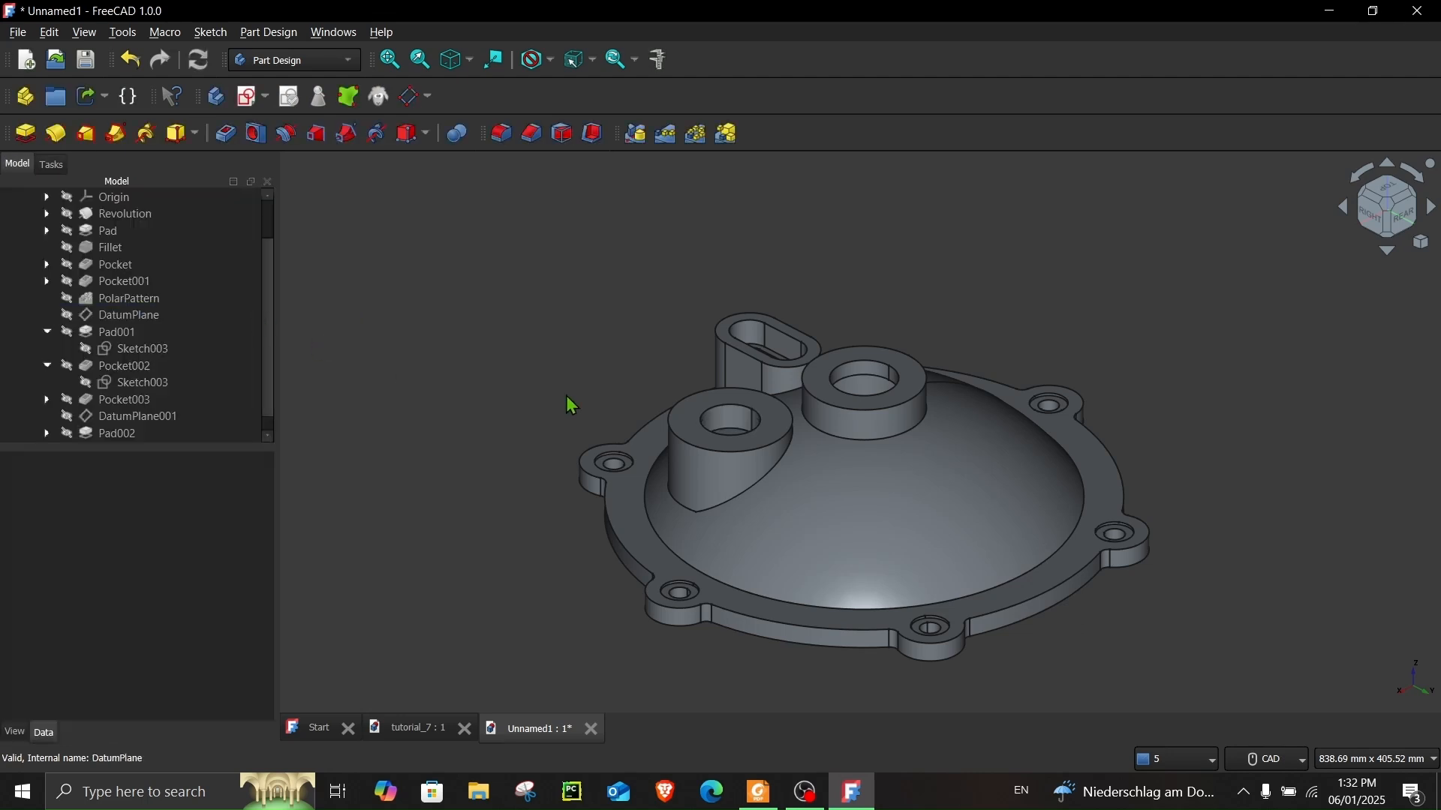
- Examine the Step 4 drawing in Foxit Reader for stage 2 and the chamfer's angle and depth in Section B-B
click(758, 791)
scroll(811, 670, down, 1)
ctrl+scroll(949, 434, down, 3)
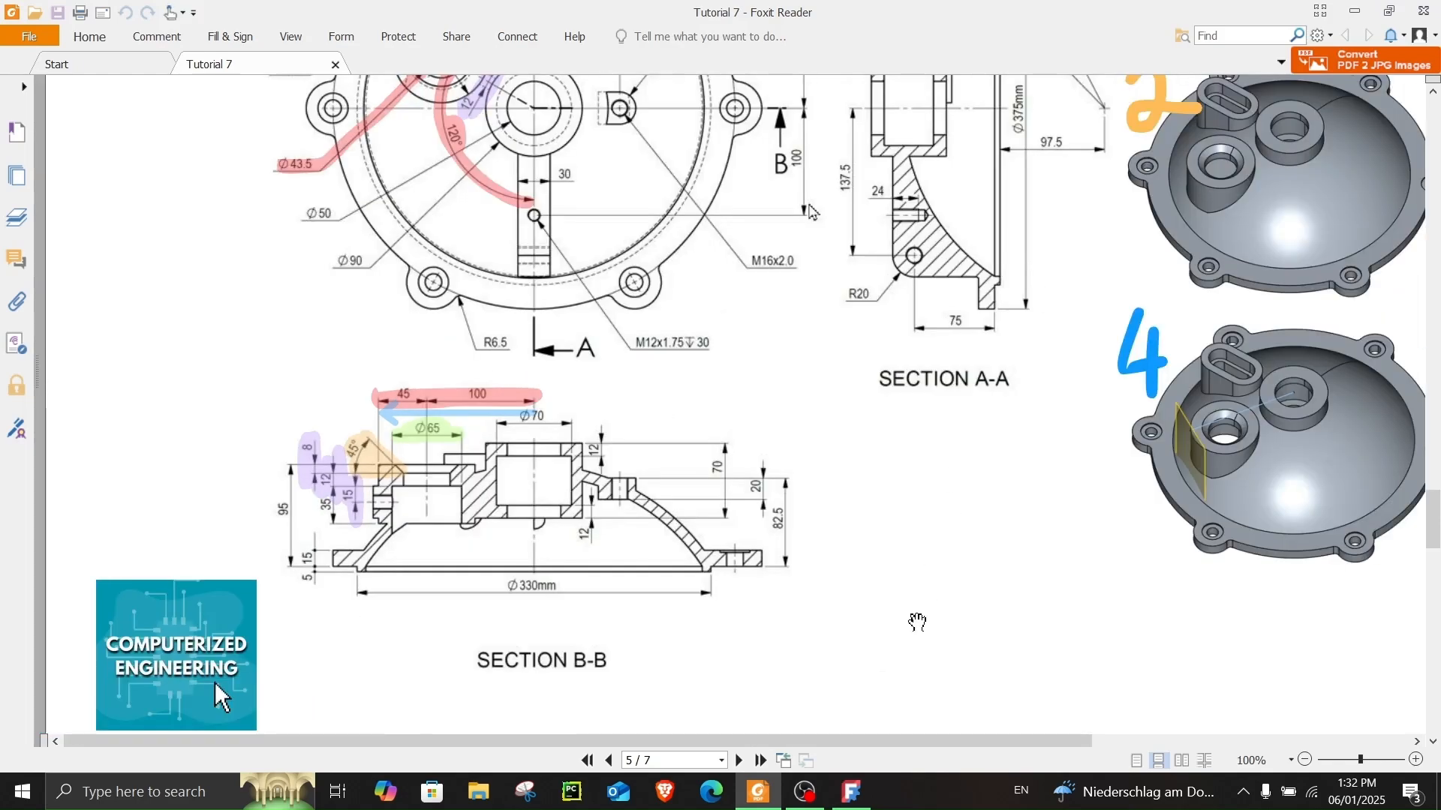
scroll(924, 599, up, 5)
scroll(1177, 359, up, 3)
drag(863, 741, 1147, 748)
scroll(939, 645, down, 3)
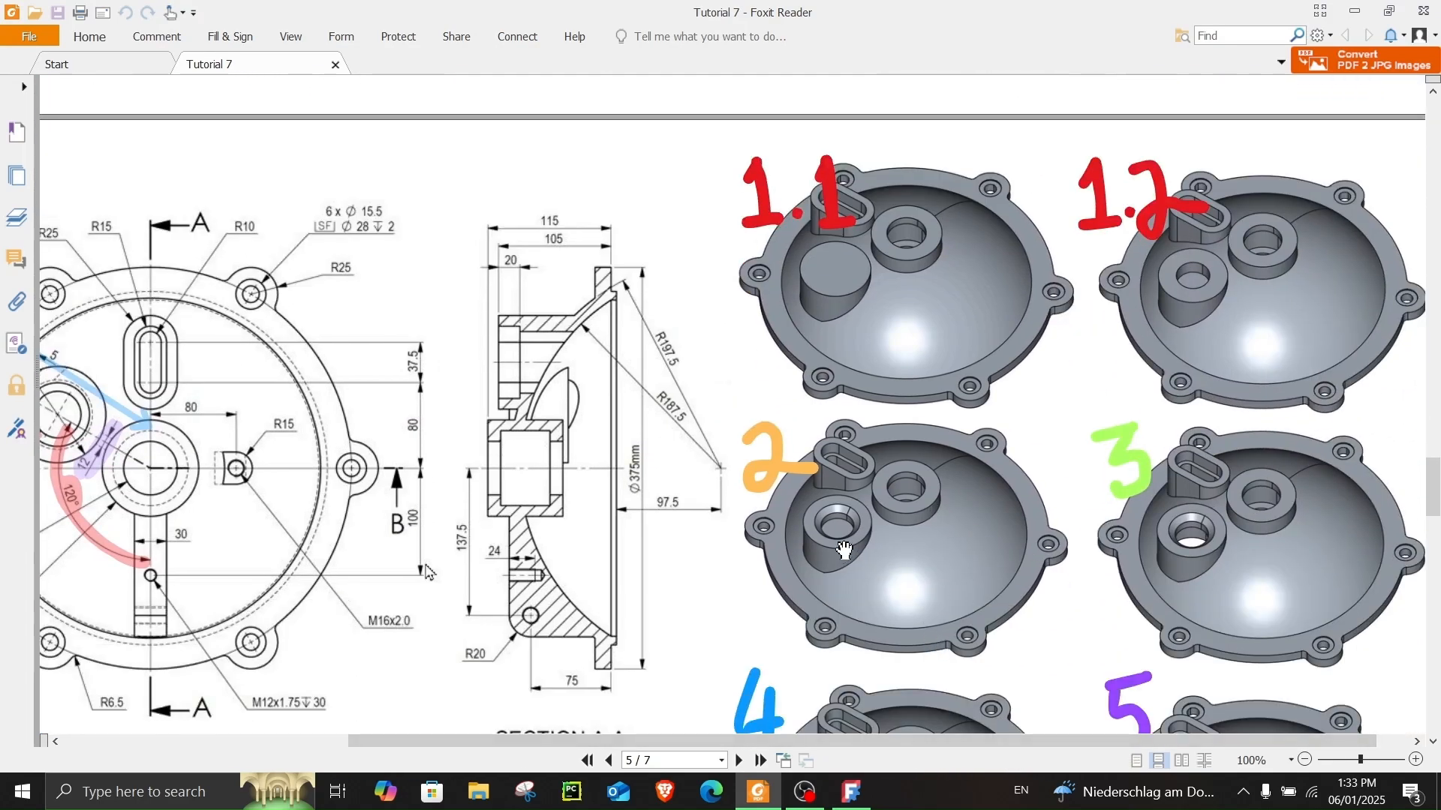
drag(798, 742, 513, 741)
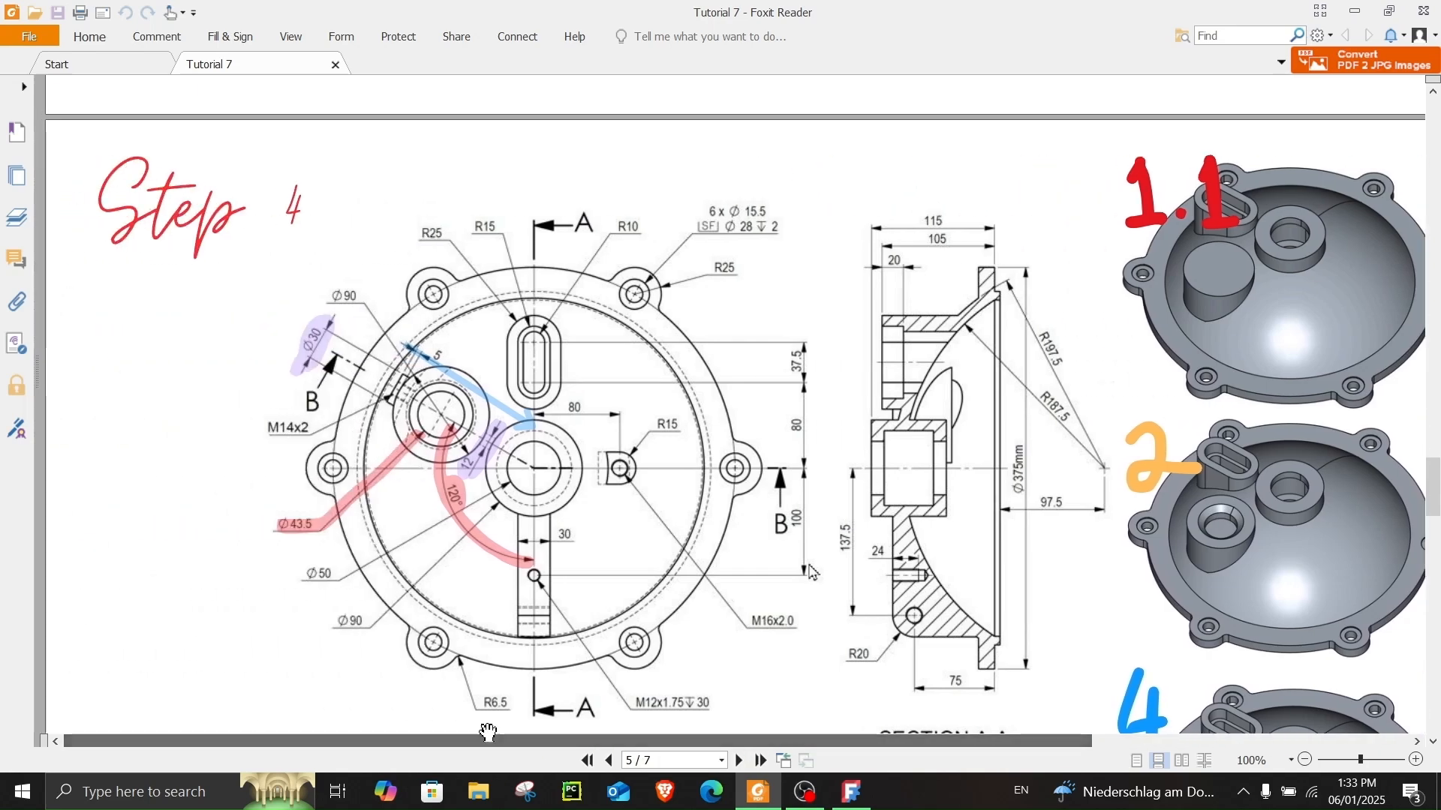
scroll(359, 481, down, 8)
ctrl+scroll(358, 482, up, 5)
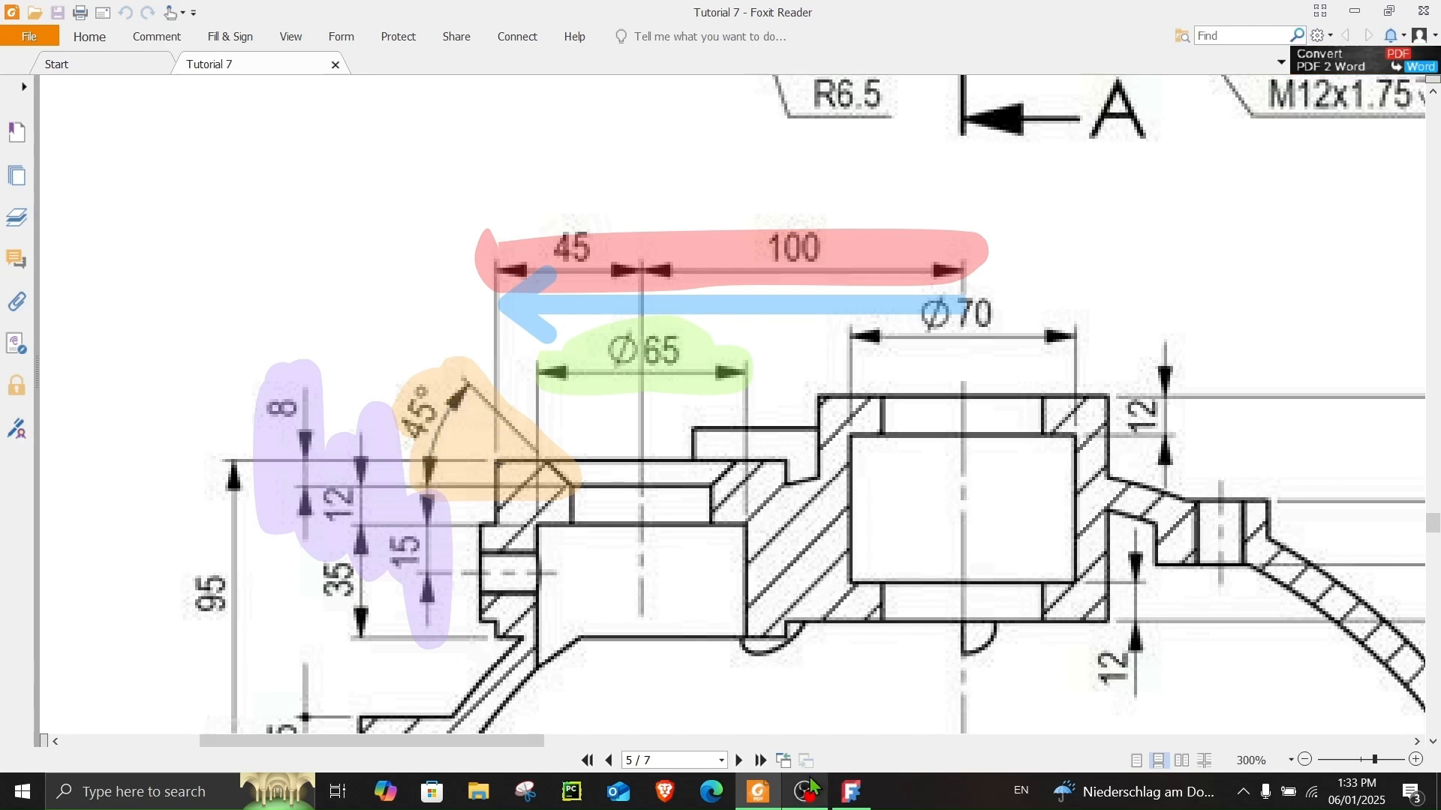
- Back in FreeCAD, chamfer the top edge of the offset boss's hole using Distance and angle with 8 mm size and 45°
click(852, 791)
scroll(728, 399, up, 5)
click(724, 428)
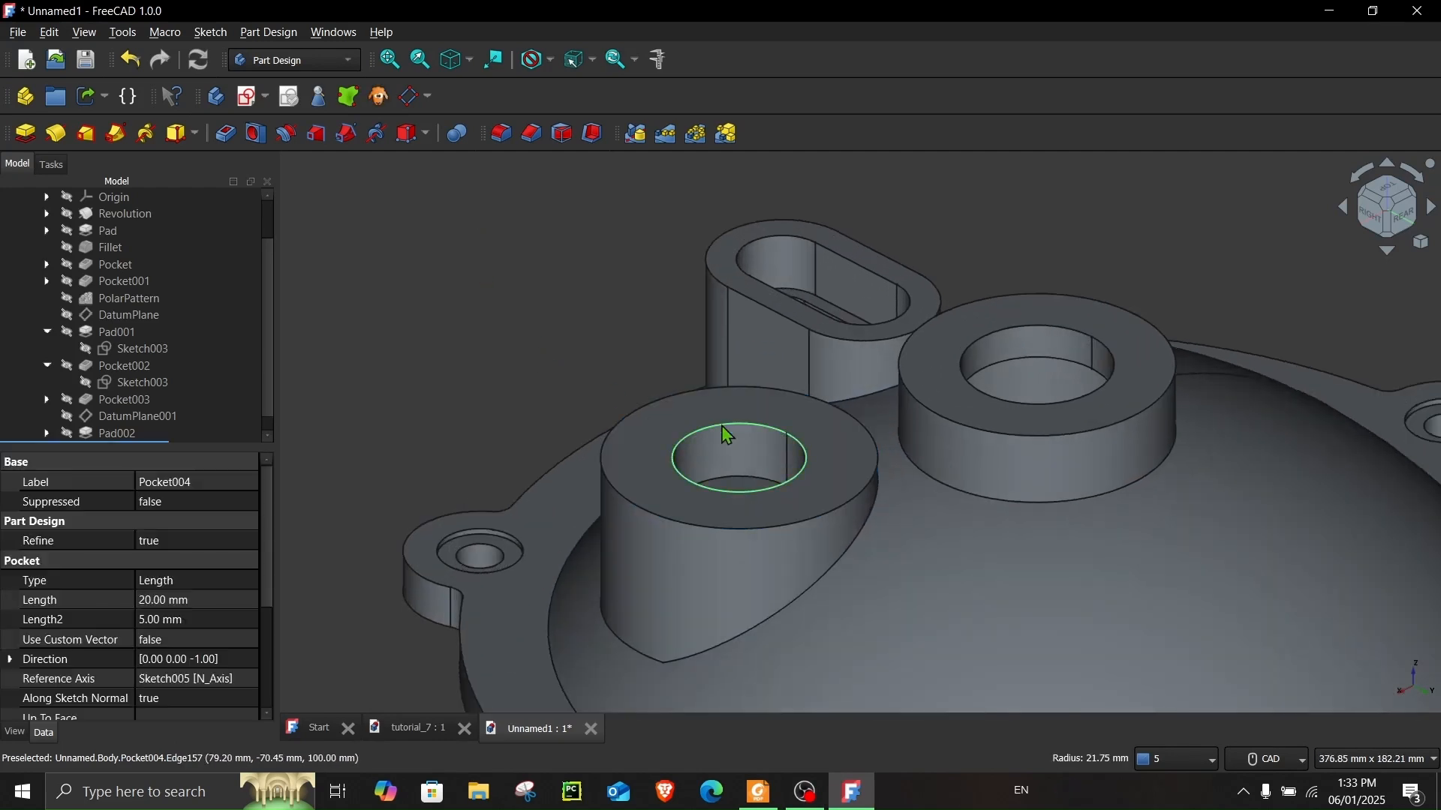
click(533, 138)
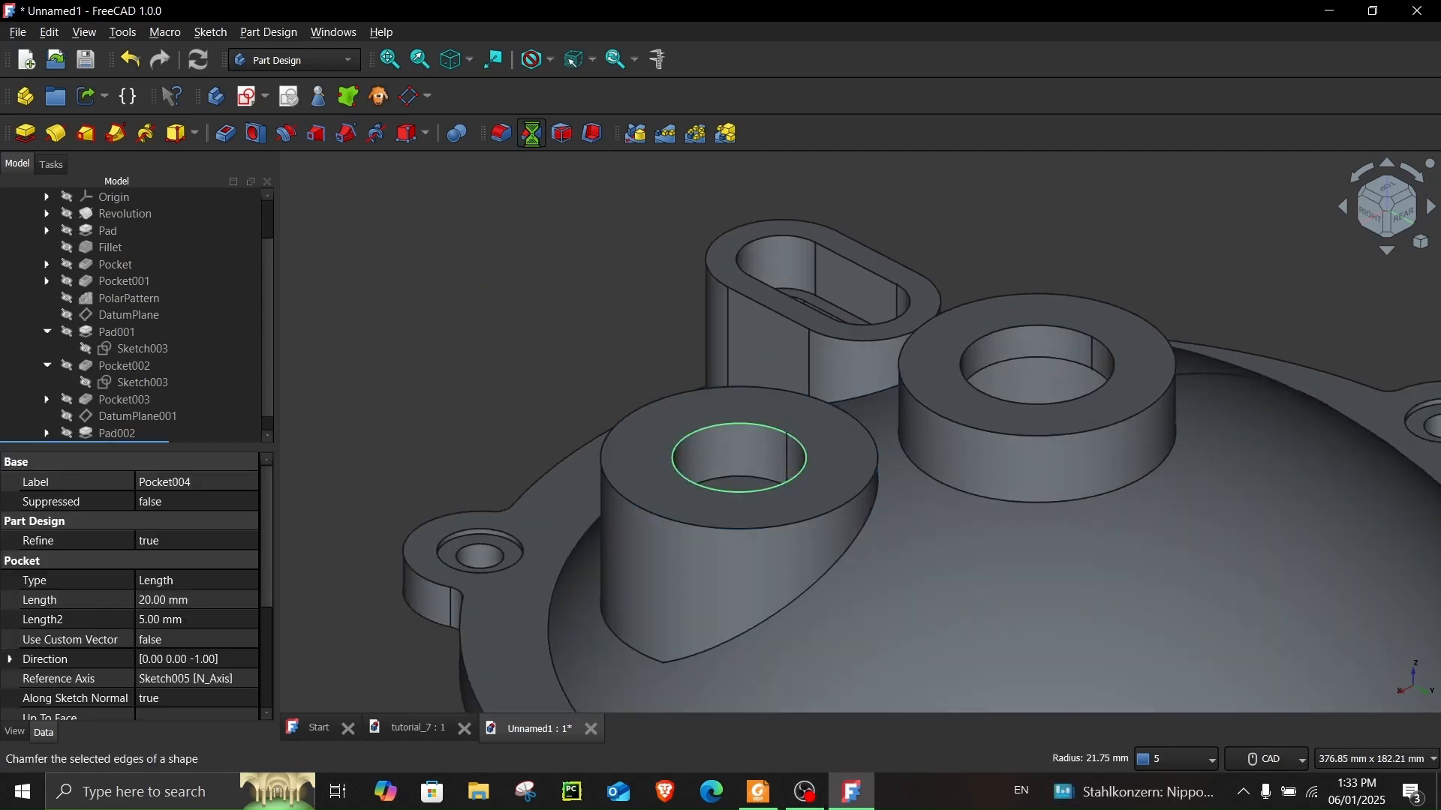
click(146, 502)
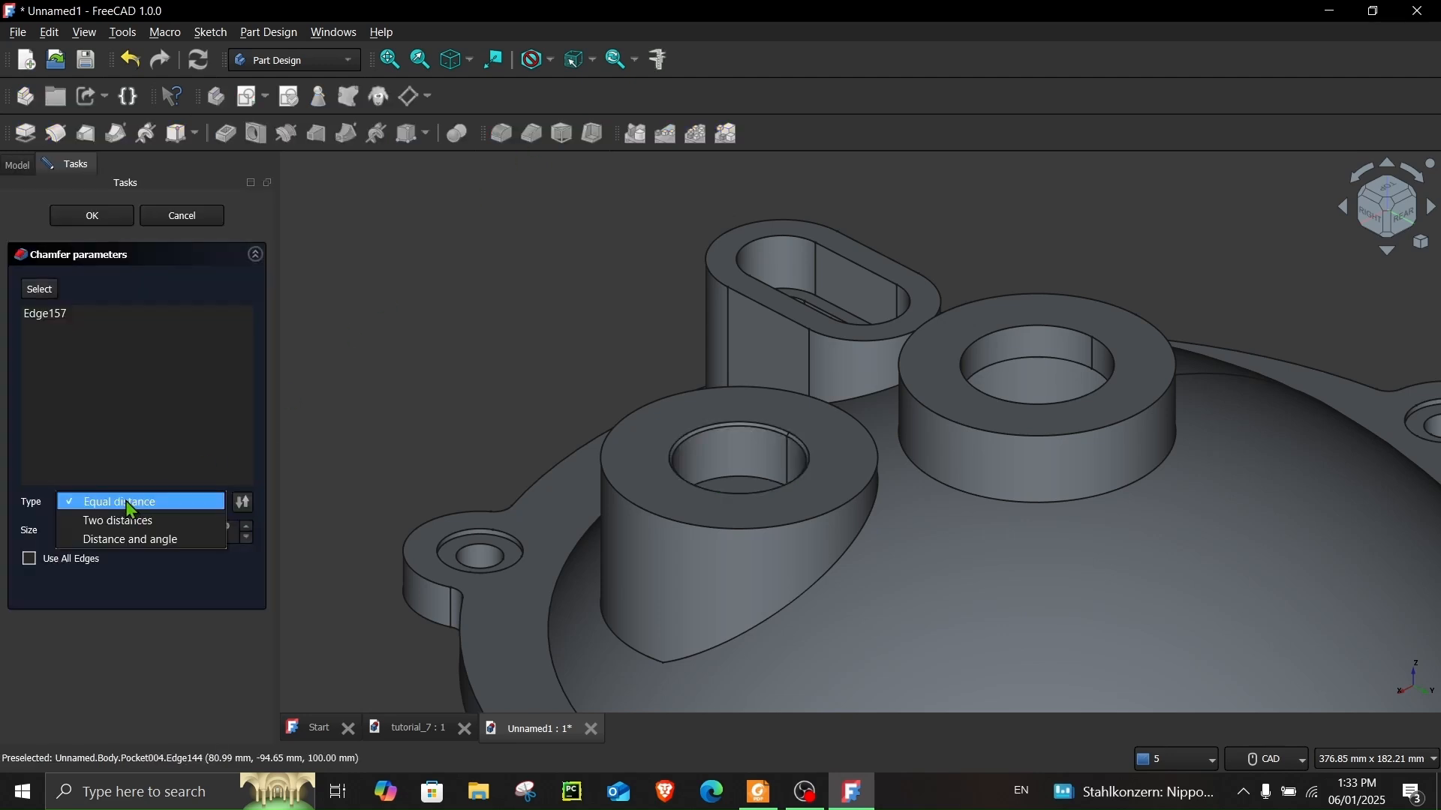
click(125, 540)
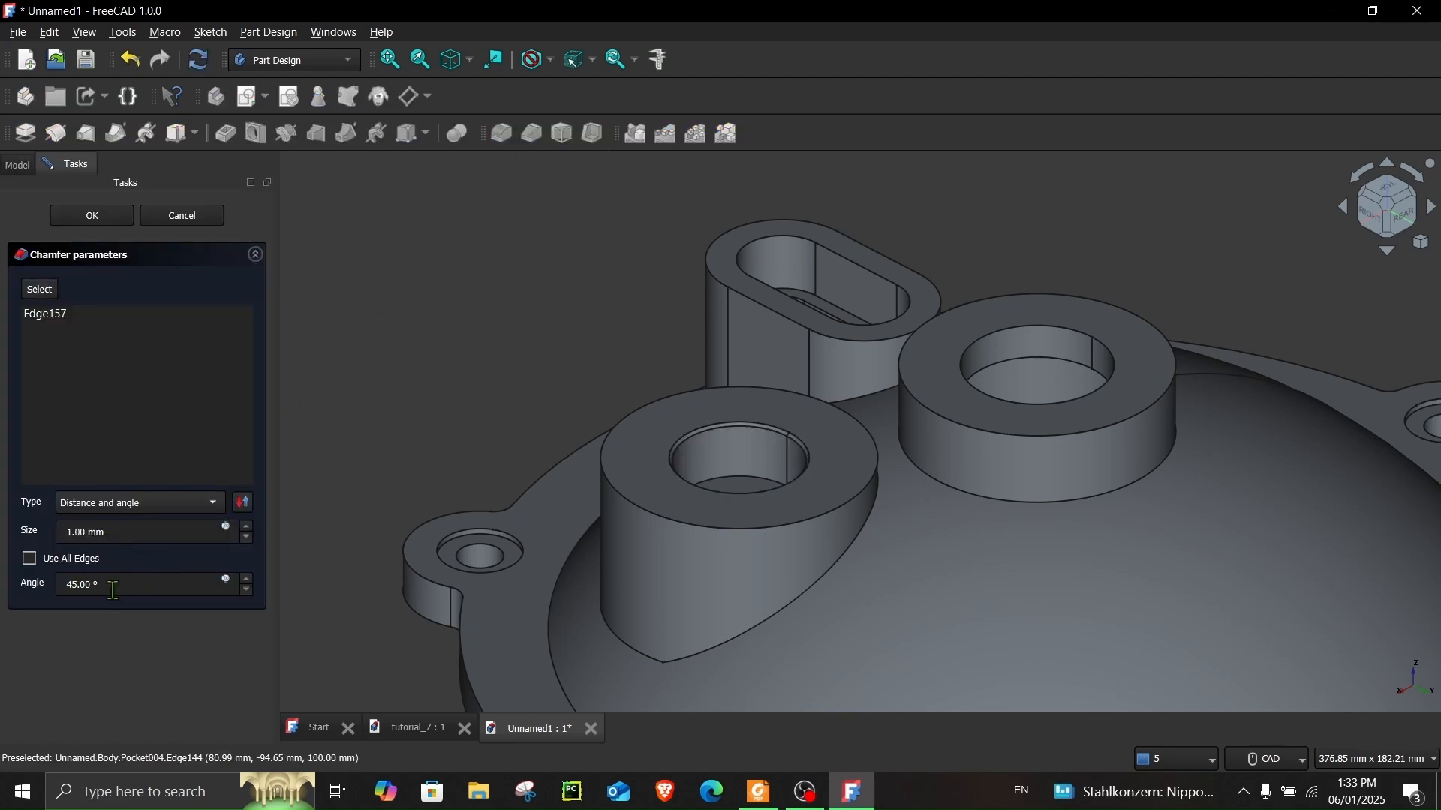
click(114, 532)
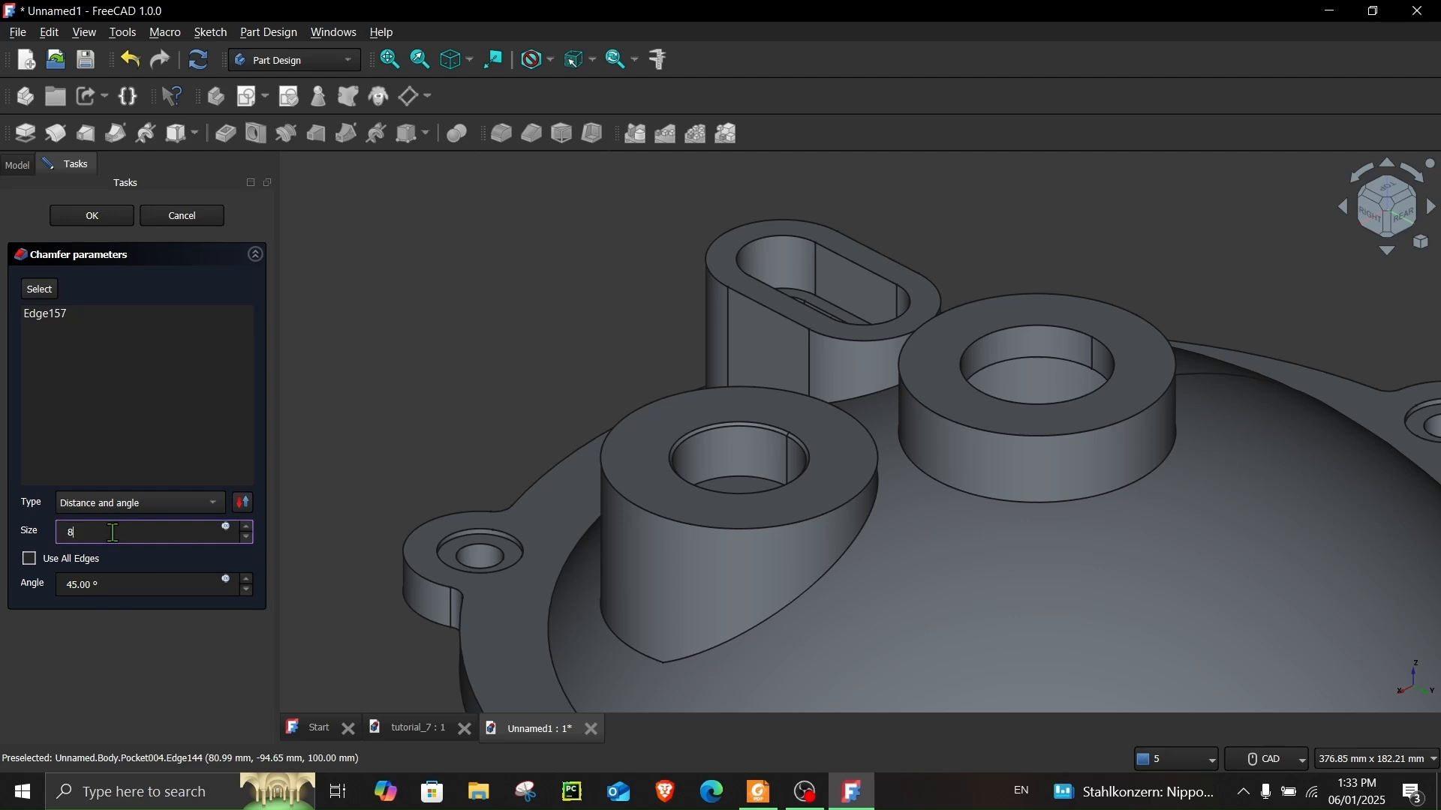
click(91, 215)
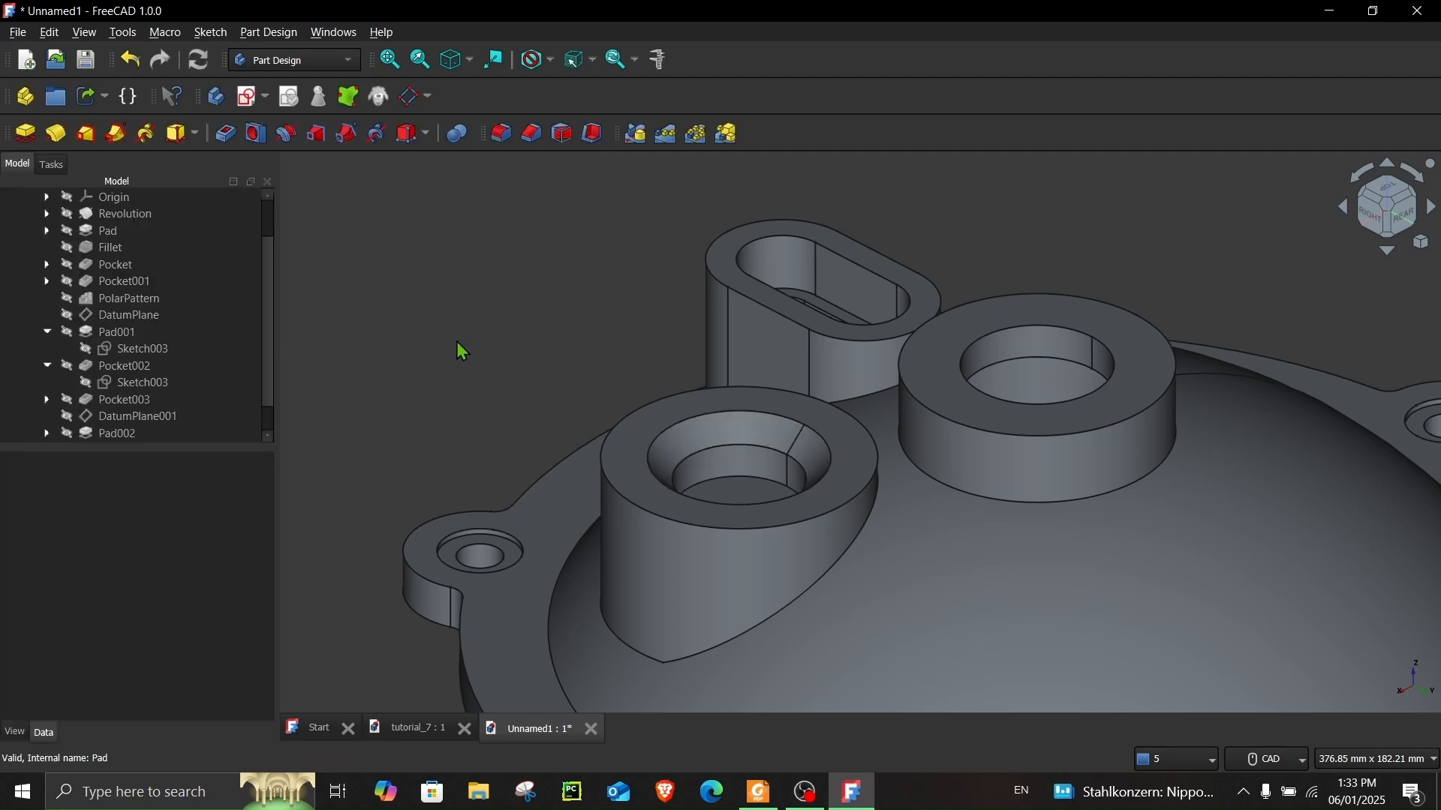
scroll(448, 368, down, 5)
- Examine the Step 4 drawing in Foxit Reader for stages 3 to 5, the reference line's direction and length, and the side hole's dimensions
click(758, 792)
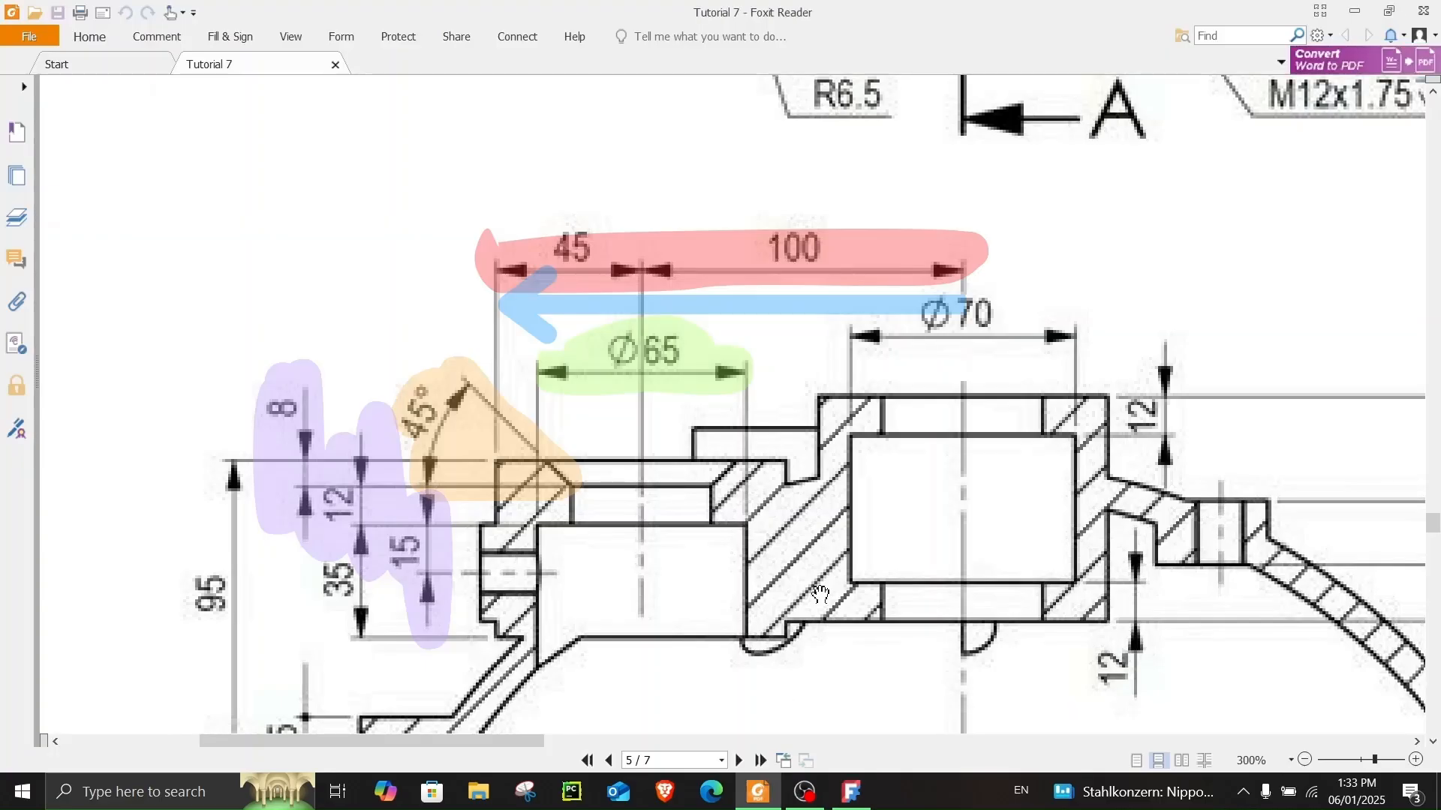
ctrl+scroll(858, 503, down, 6)
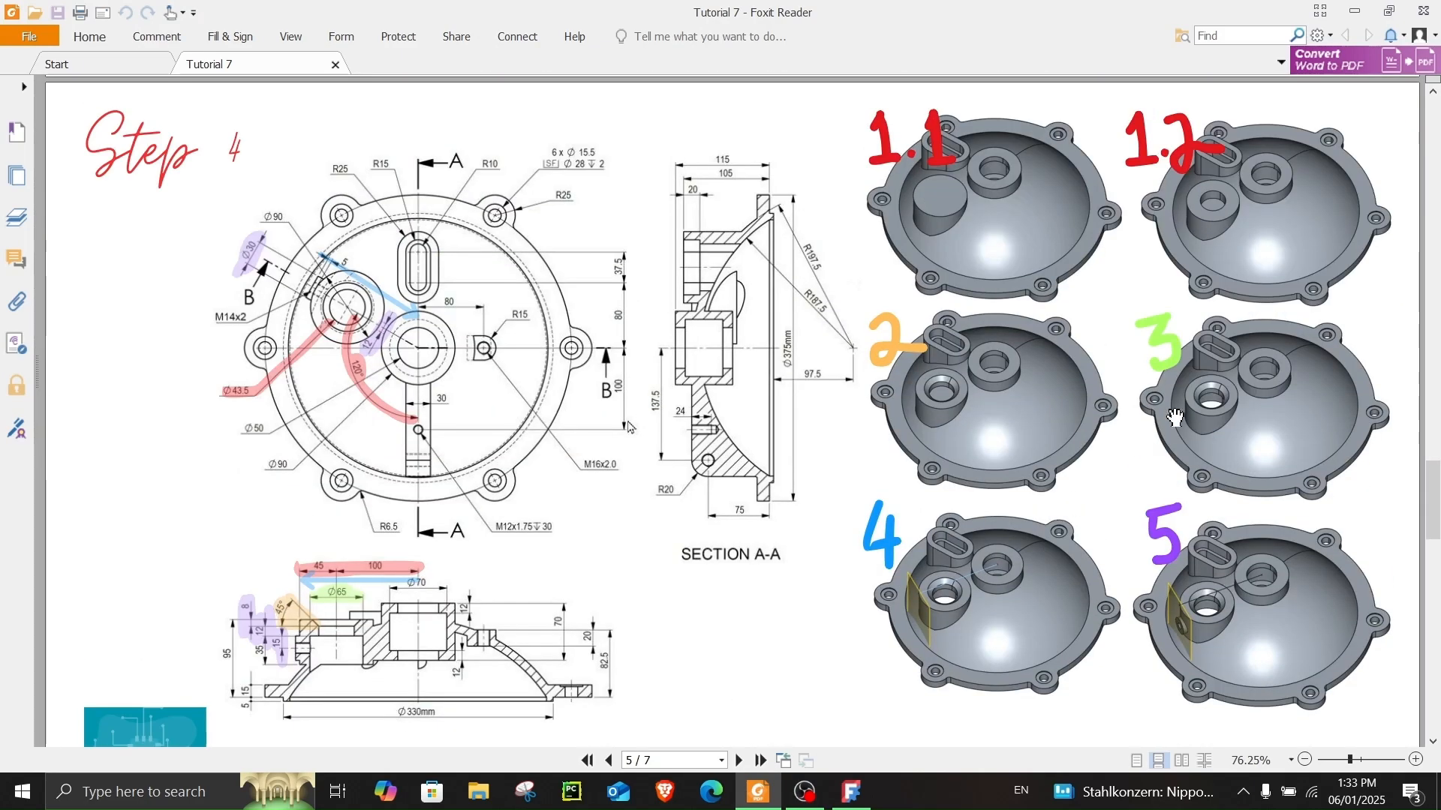
ctrl+scroll(950, 592, up, 4)
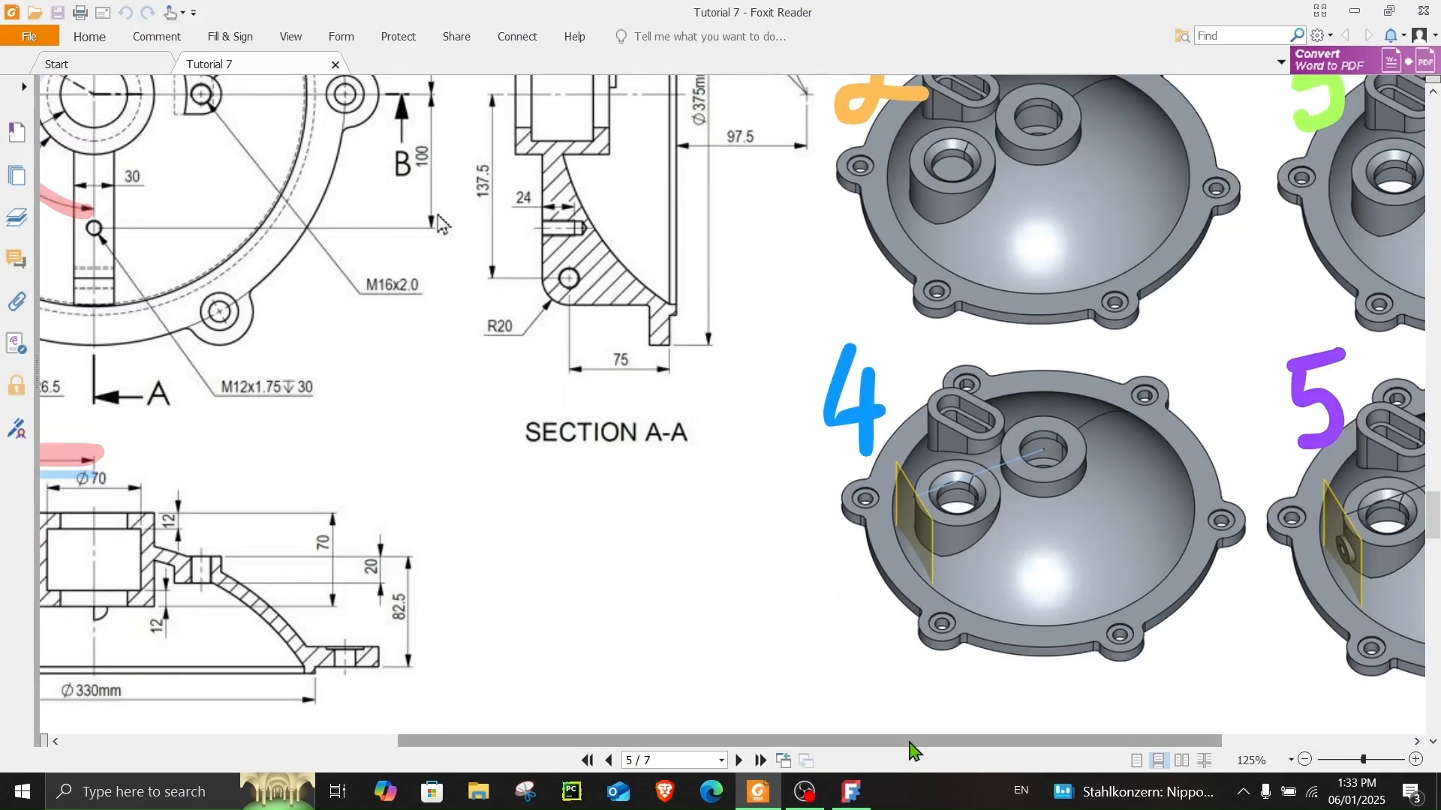
drag(910, 743, 879, 743)
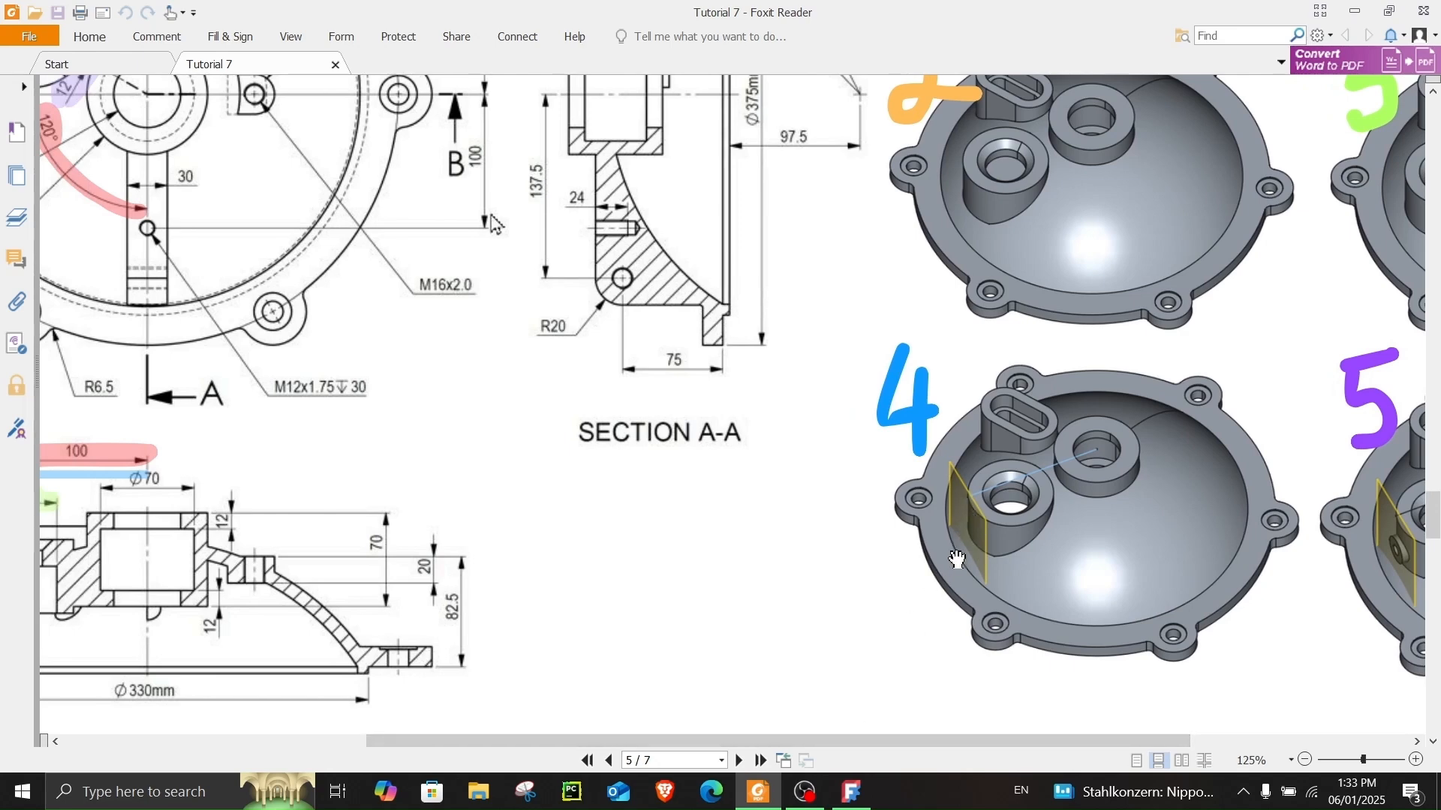
drag(904, 742, 1026, 746)
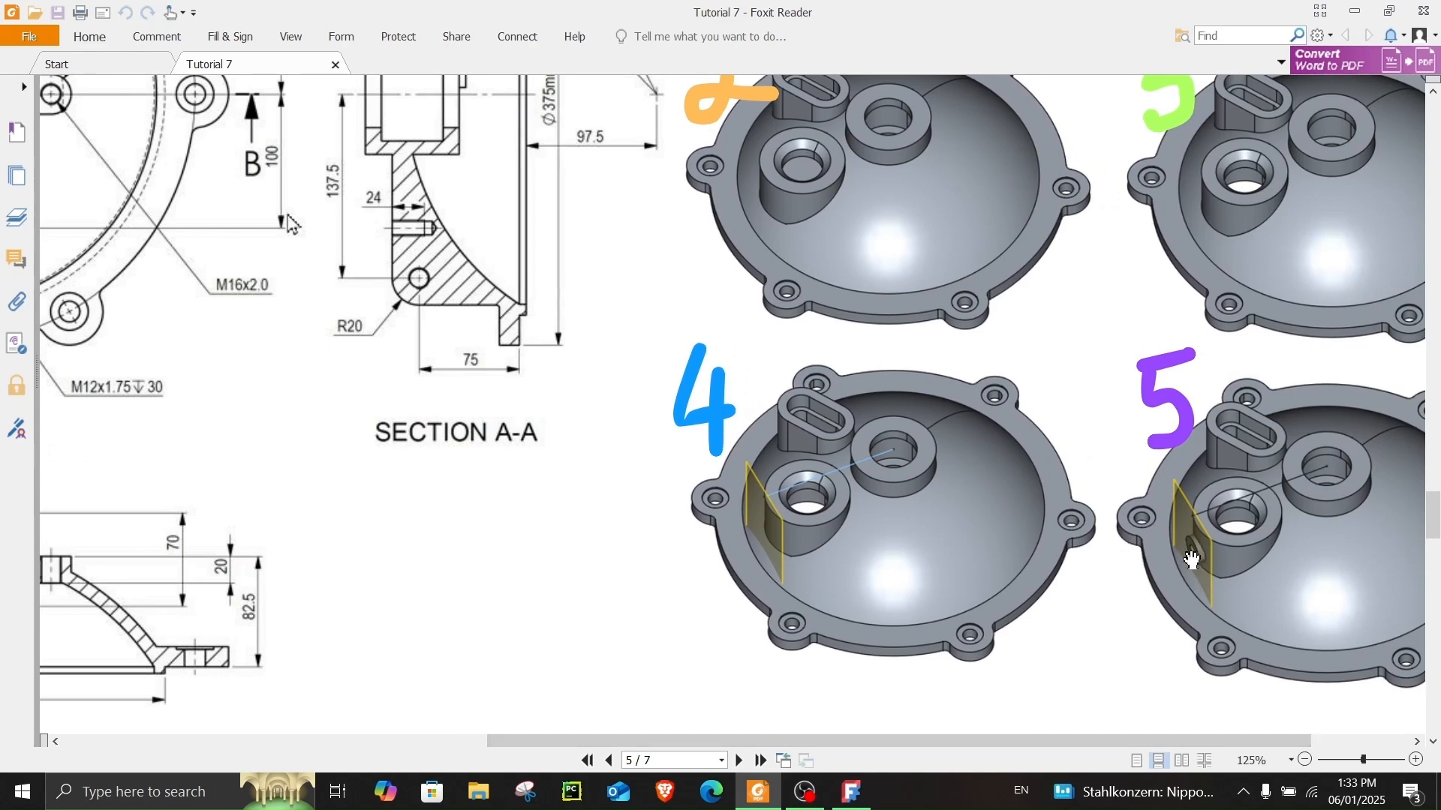
drag(854, 745, 593, 757)
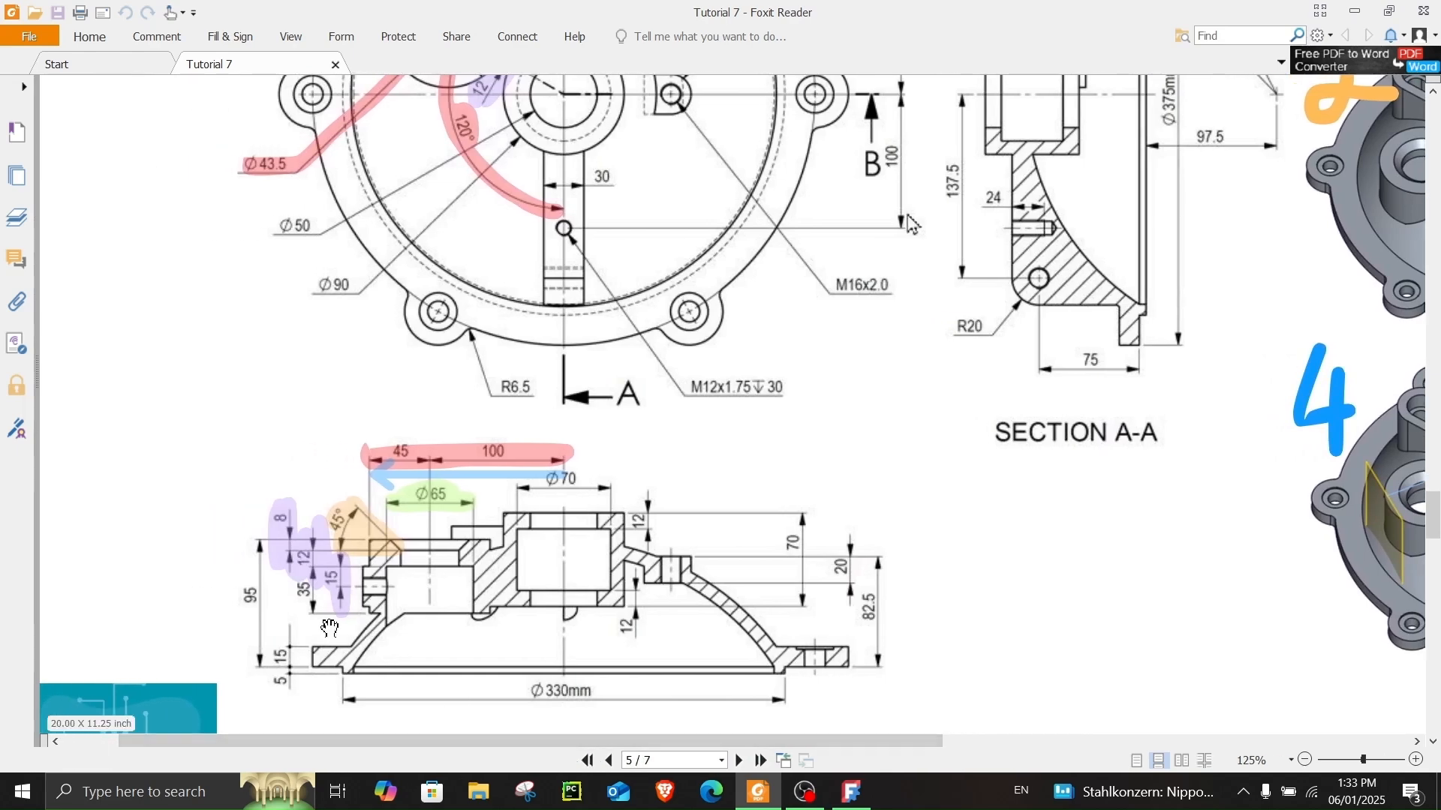
ctrl+scroll(461, 510, up, 2)
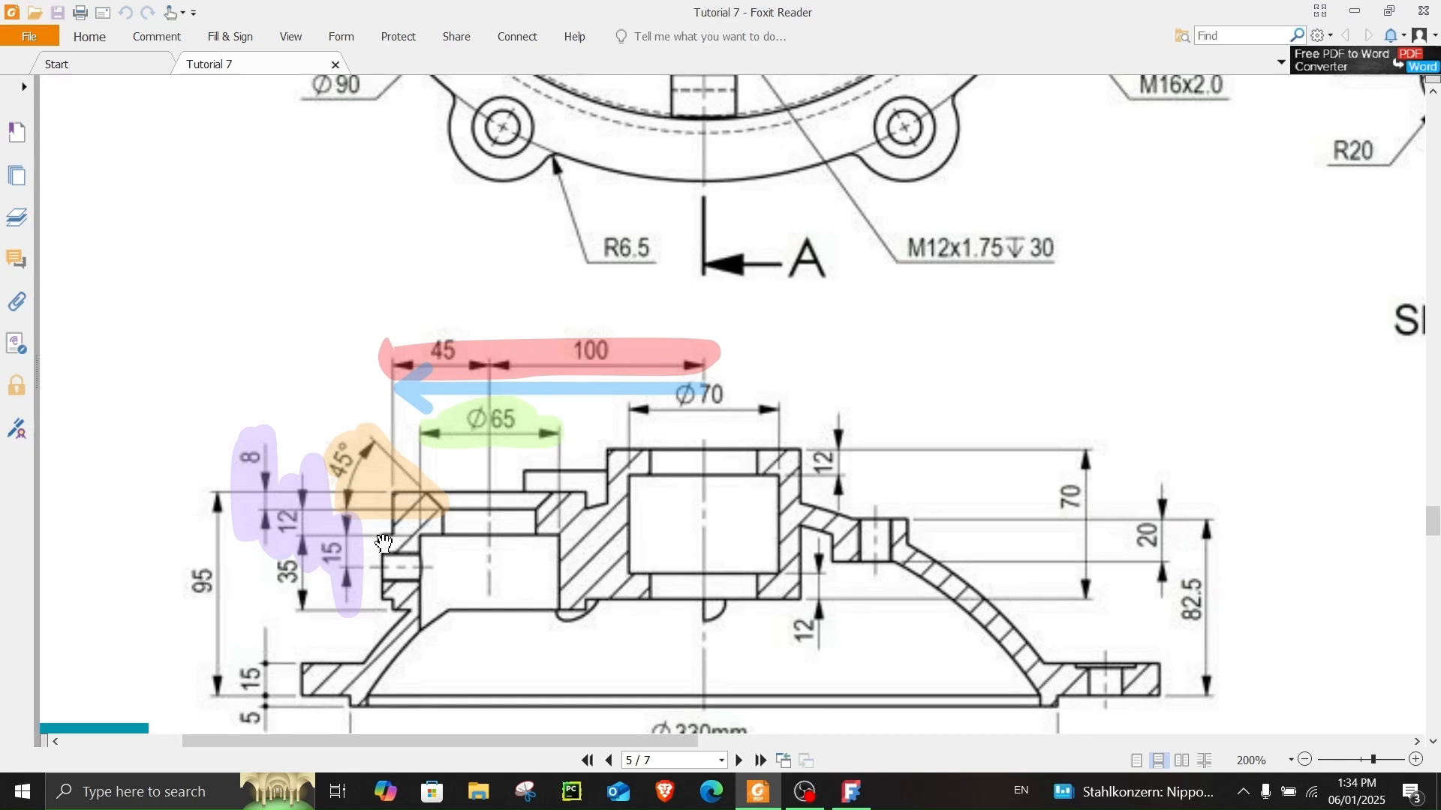
scroll(388, 542, up, 8)
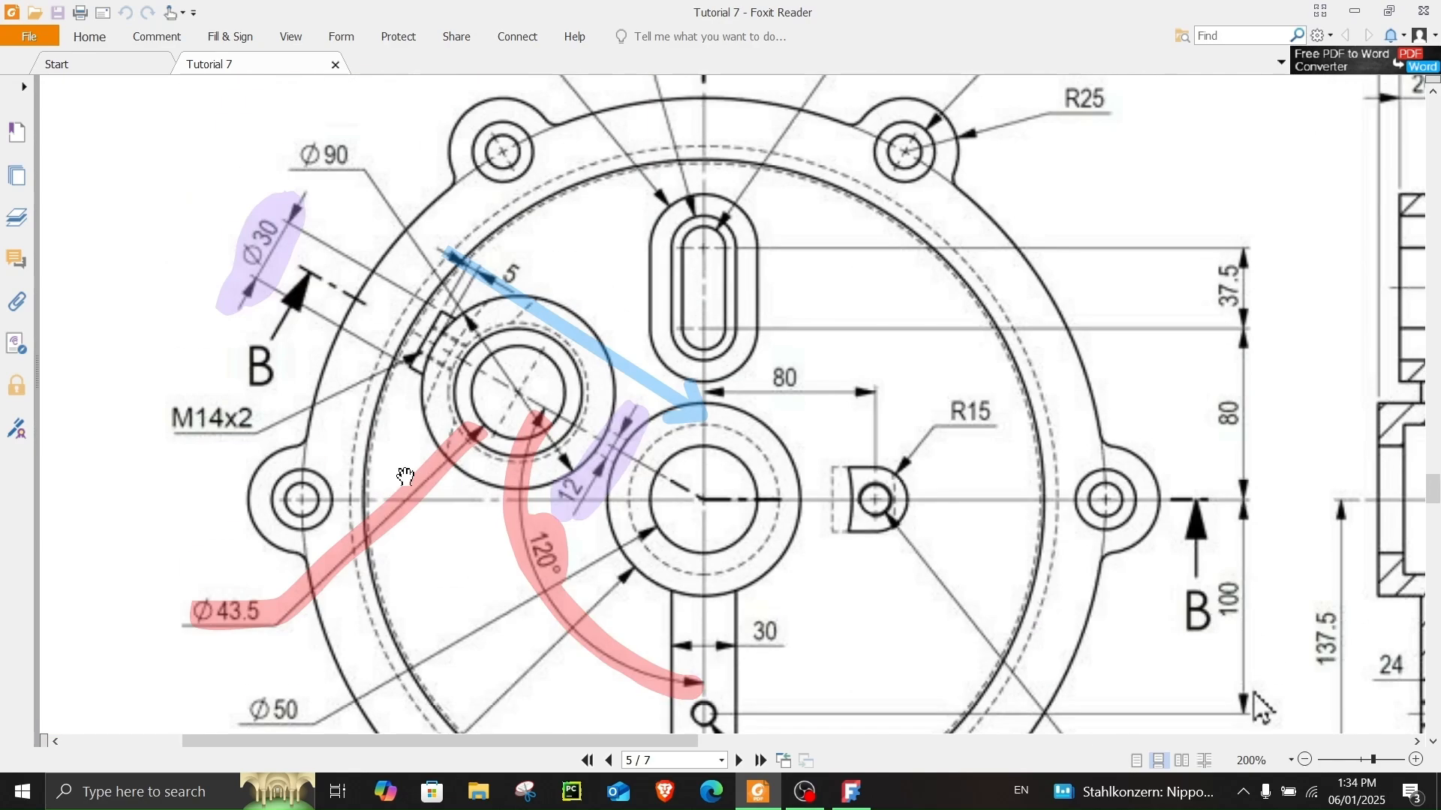
scroll(472, 279, down, 11)
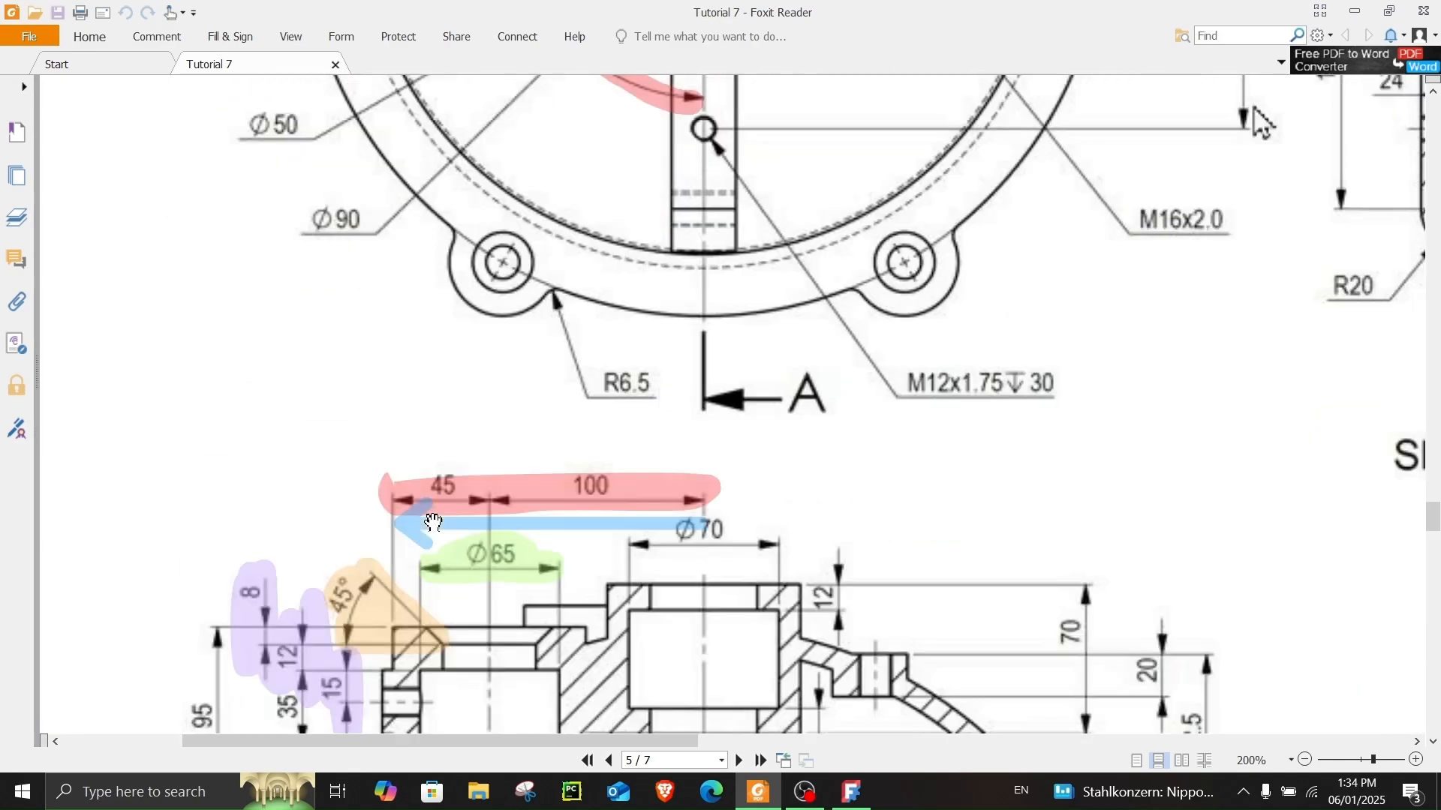
scroll(380, 475, up, 10)
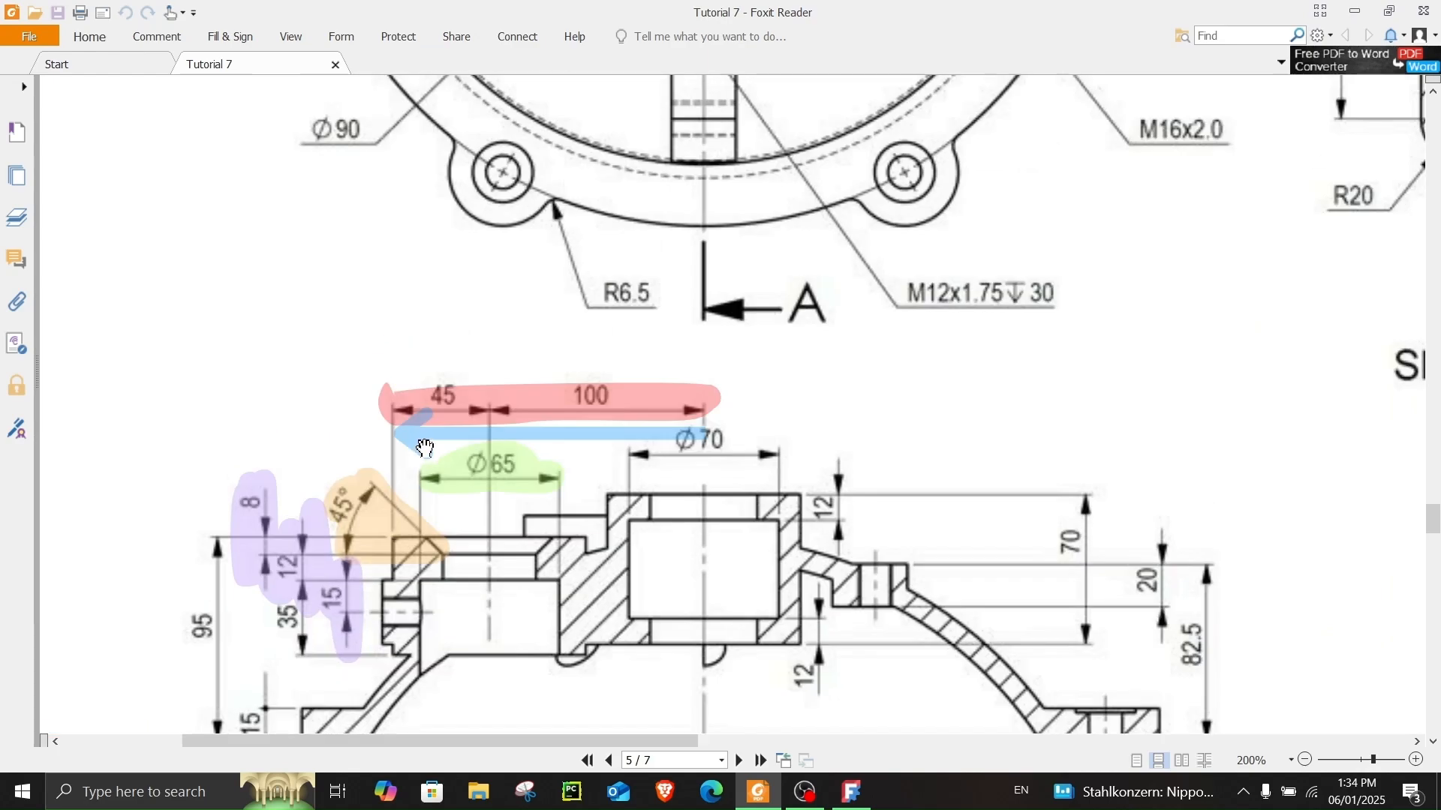
scroll(506, 329, up, 1)
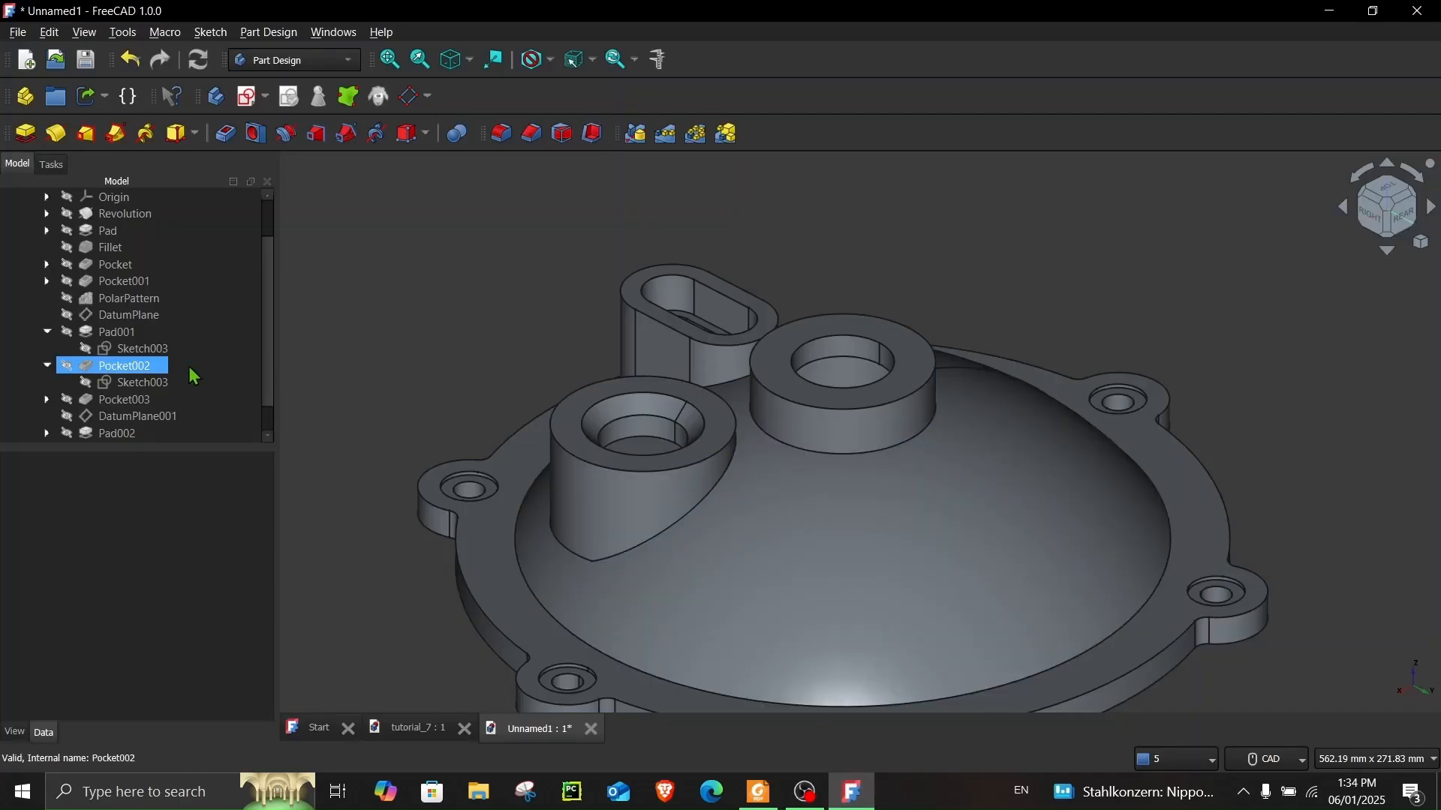
- In FreeCAD, show the body's origin, create a sketch on the XY plane and switch the sketch to section view
scroll(124, 311, up, 1)
click(65, 246)
scroll(453, 353, down, 3)
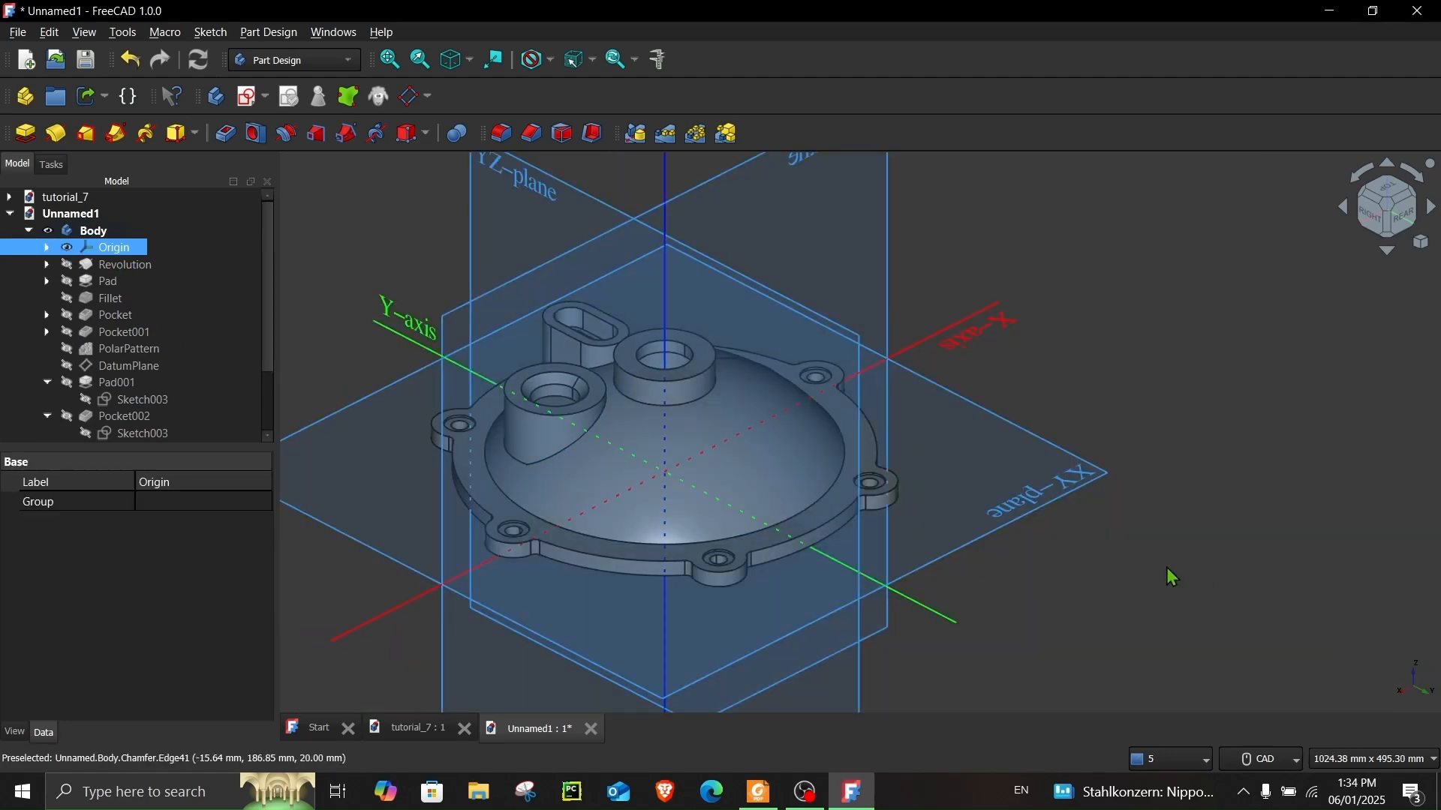
click(1061, 492)
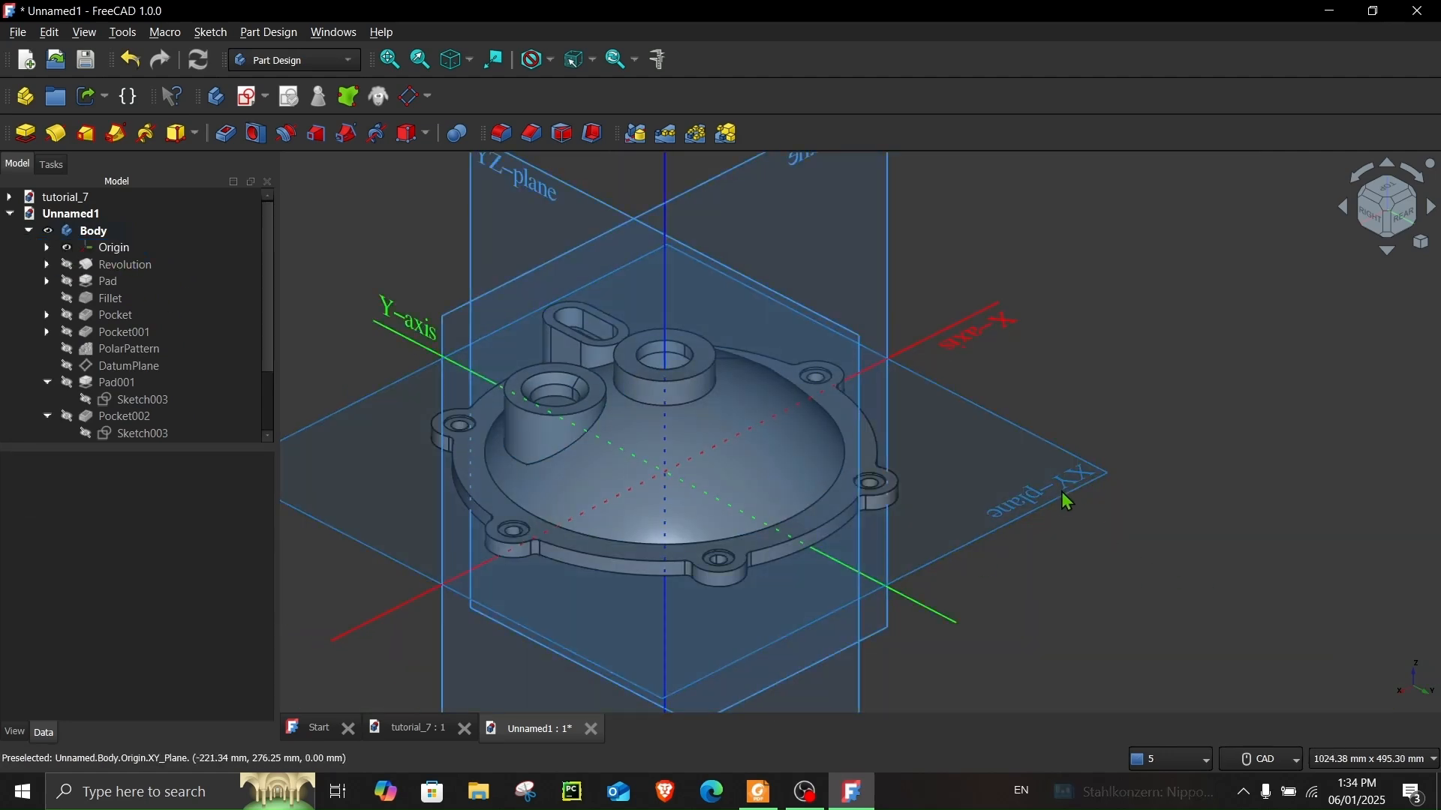
click(246, 96)
scroll(996, 582, down, 2)
middle_drag(980, 632, 888, 411)
mouse_move(775, 609)
middle_down()
mouse_move(1226, 553)
mouse_move(788, 630)
mouse_move(891, 515)
mouse_move(890, 358)
middle_up()
click(1369, 187)
scroll(637, 555, up, 5)
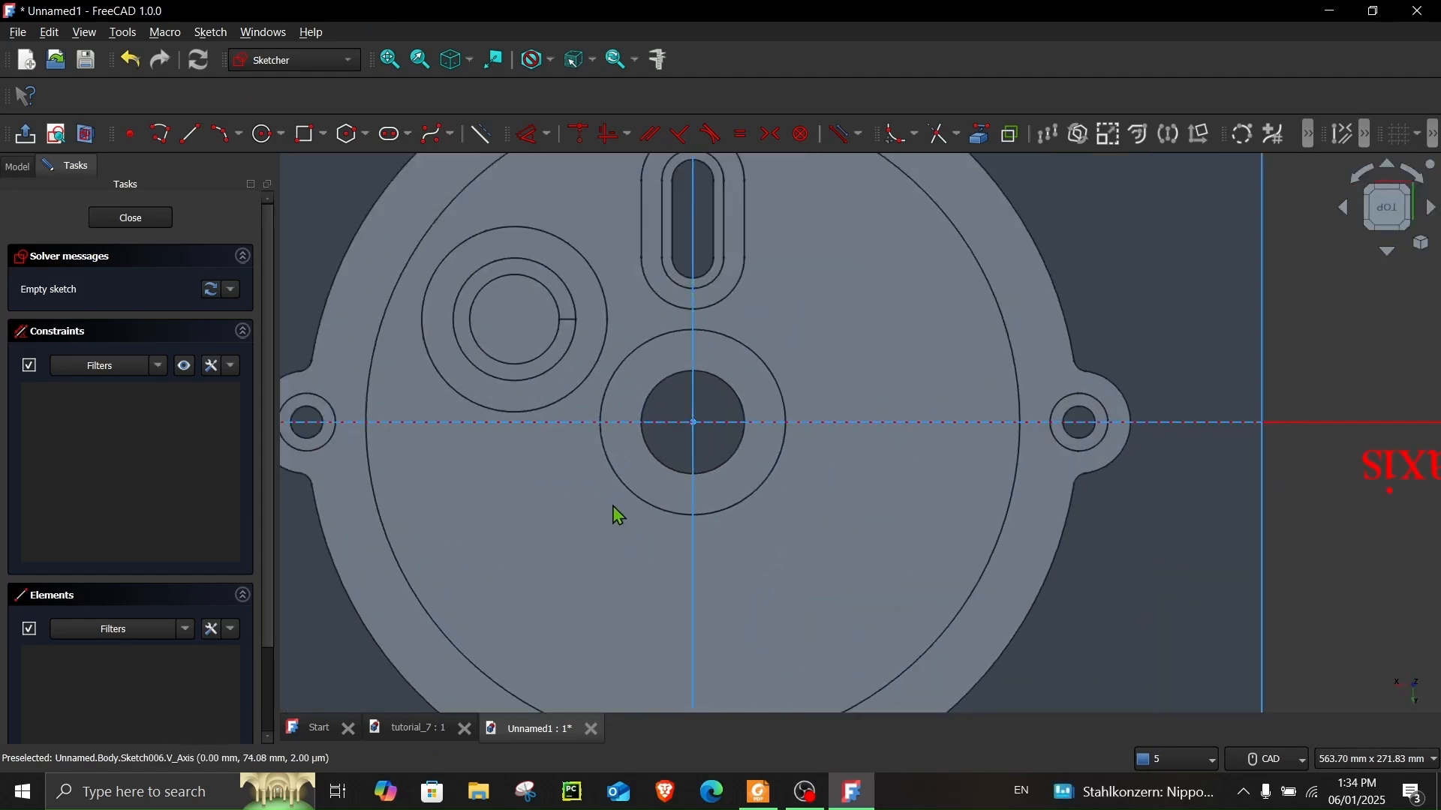
click(84, 134)
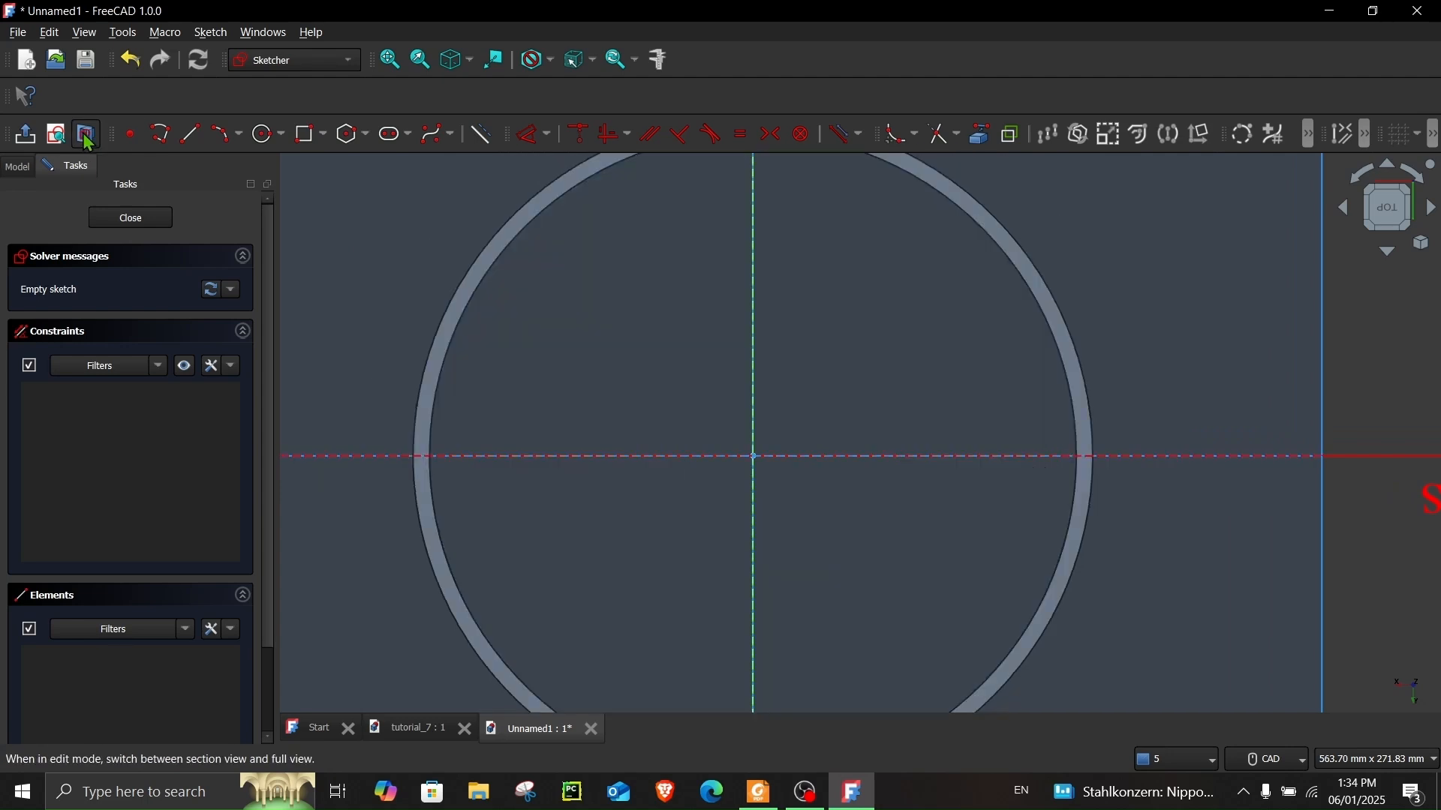
- Draw a line from the sketch origin outward on the offset boss's side, at about 122° to the vertical axis
click(191, 134)
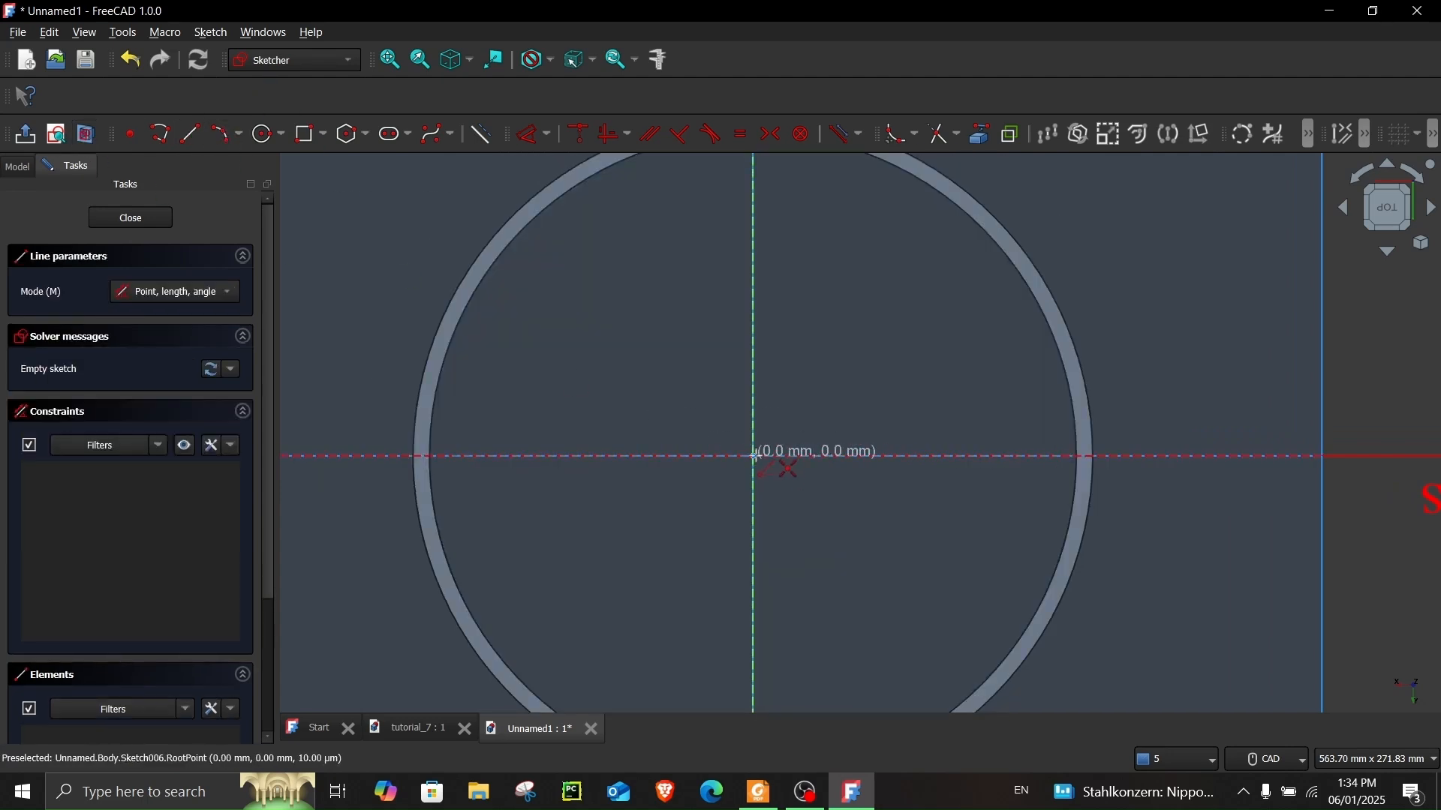
click(754, 456)
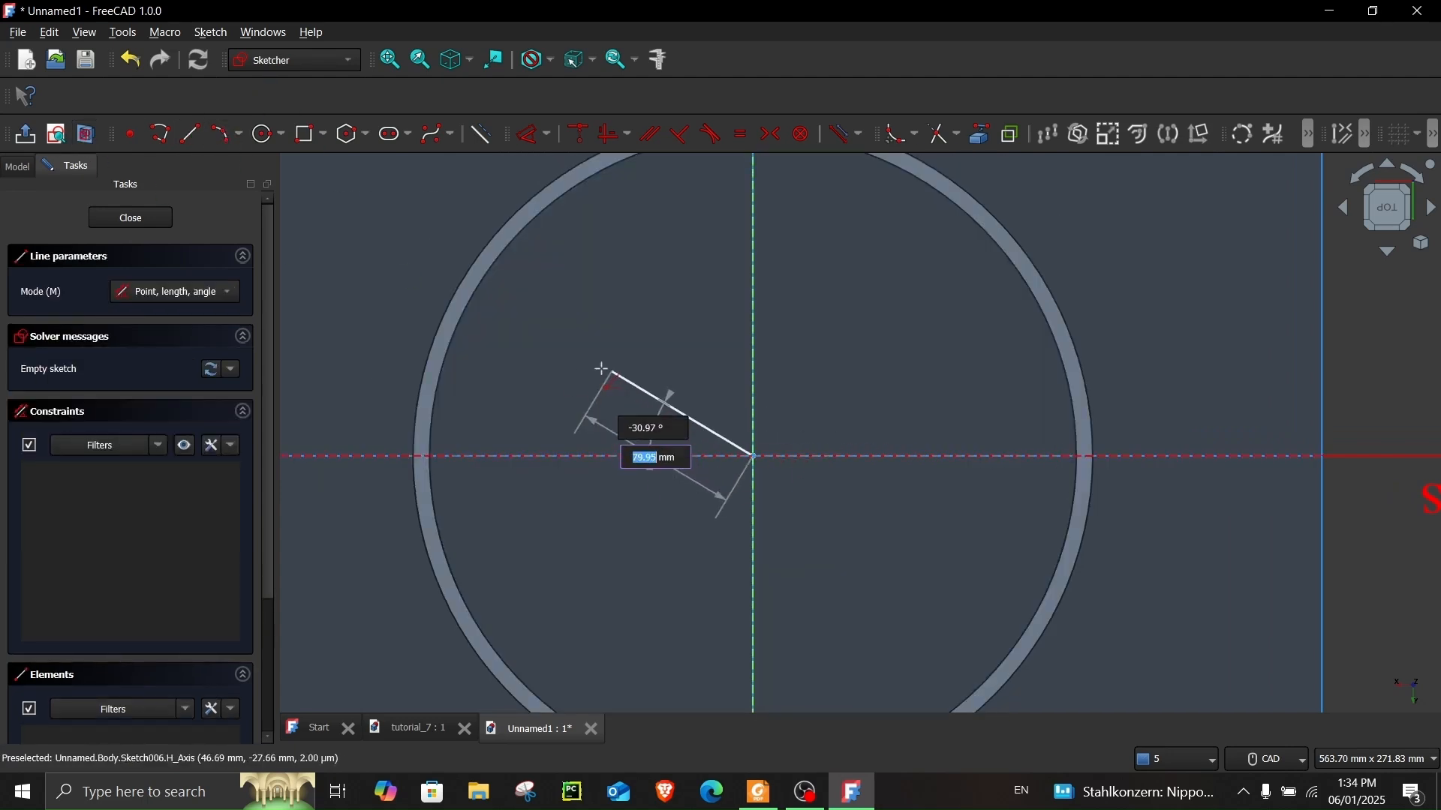
click(425, 249)
- Constrain the line to 120° from the vertical axis and set its length to 150 mm
click(524, 141)
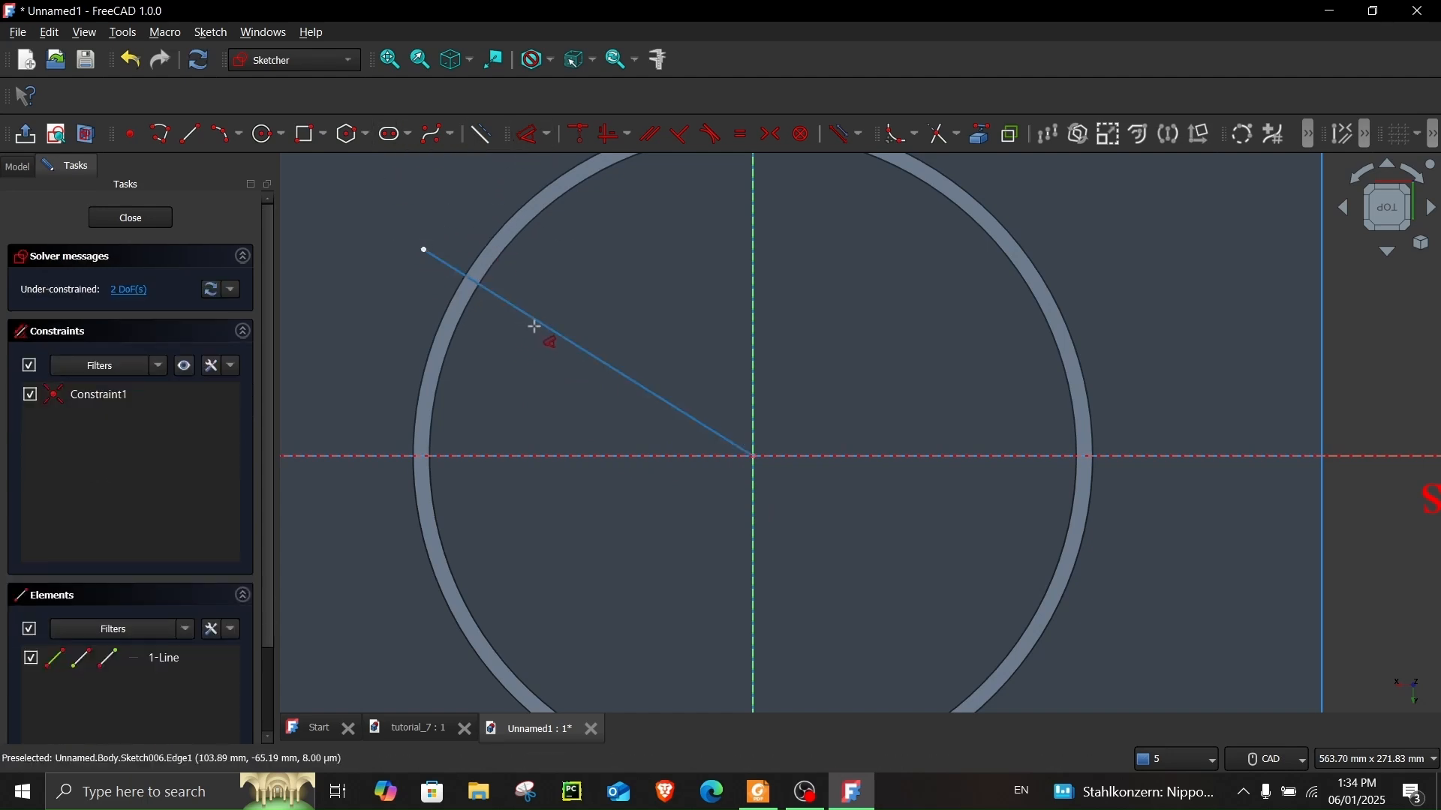
click(533, 321)
click(753, 586)
click(651, 520)
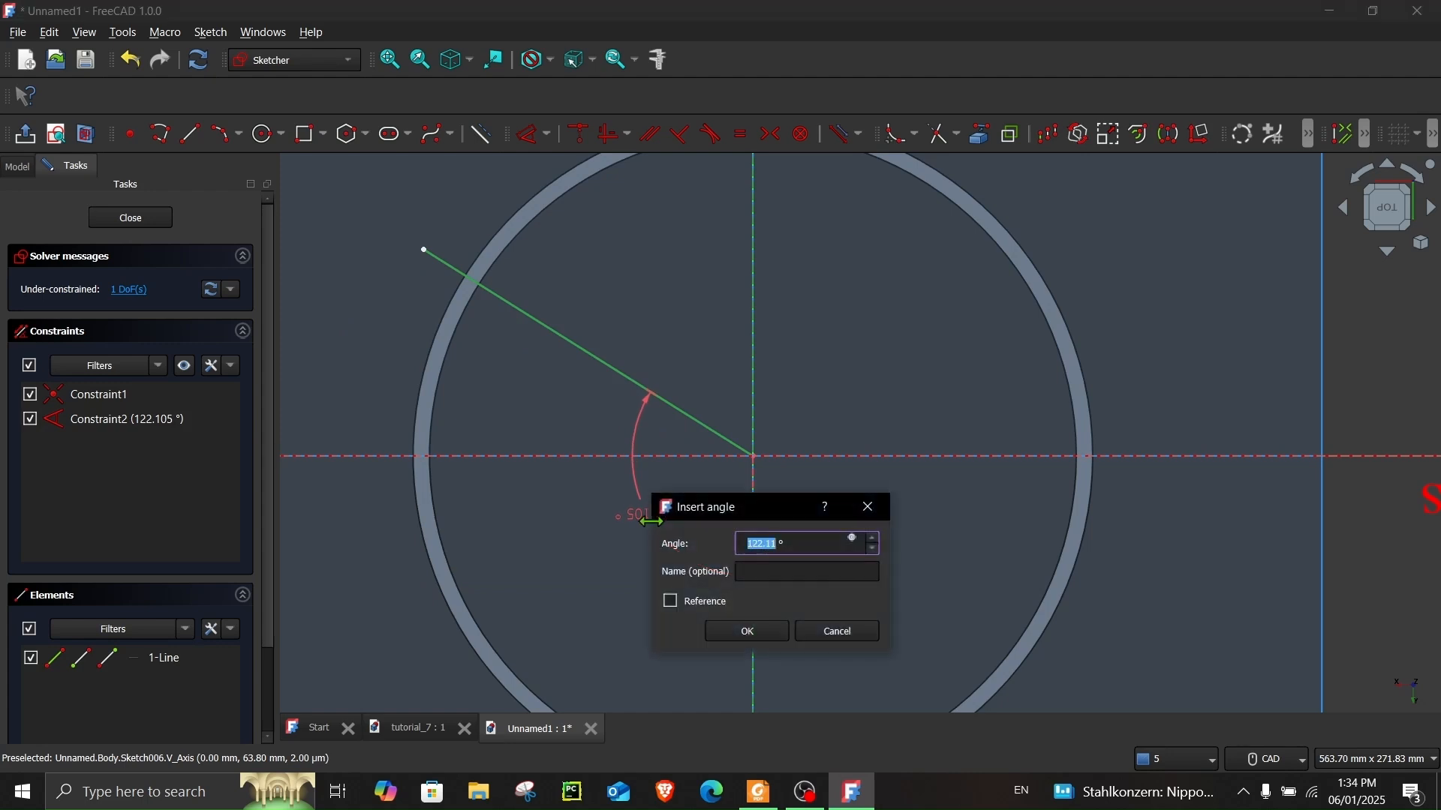
key(Return)
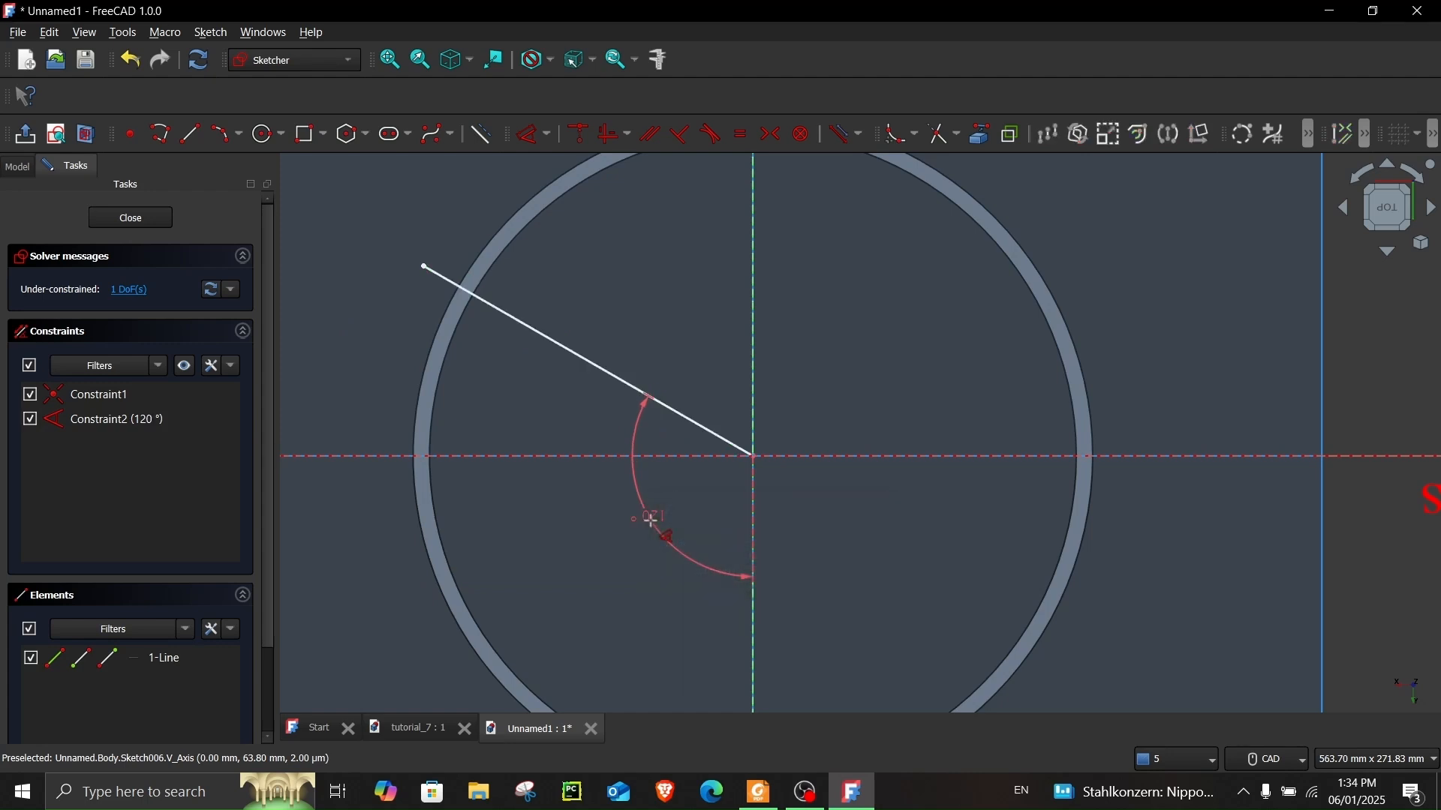
click(621, 367)
click(623, 276)
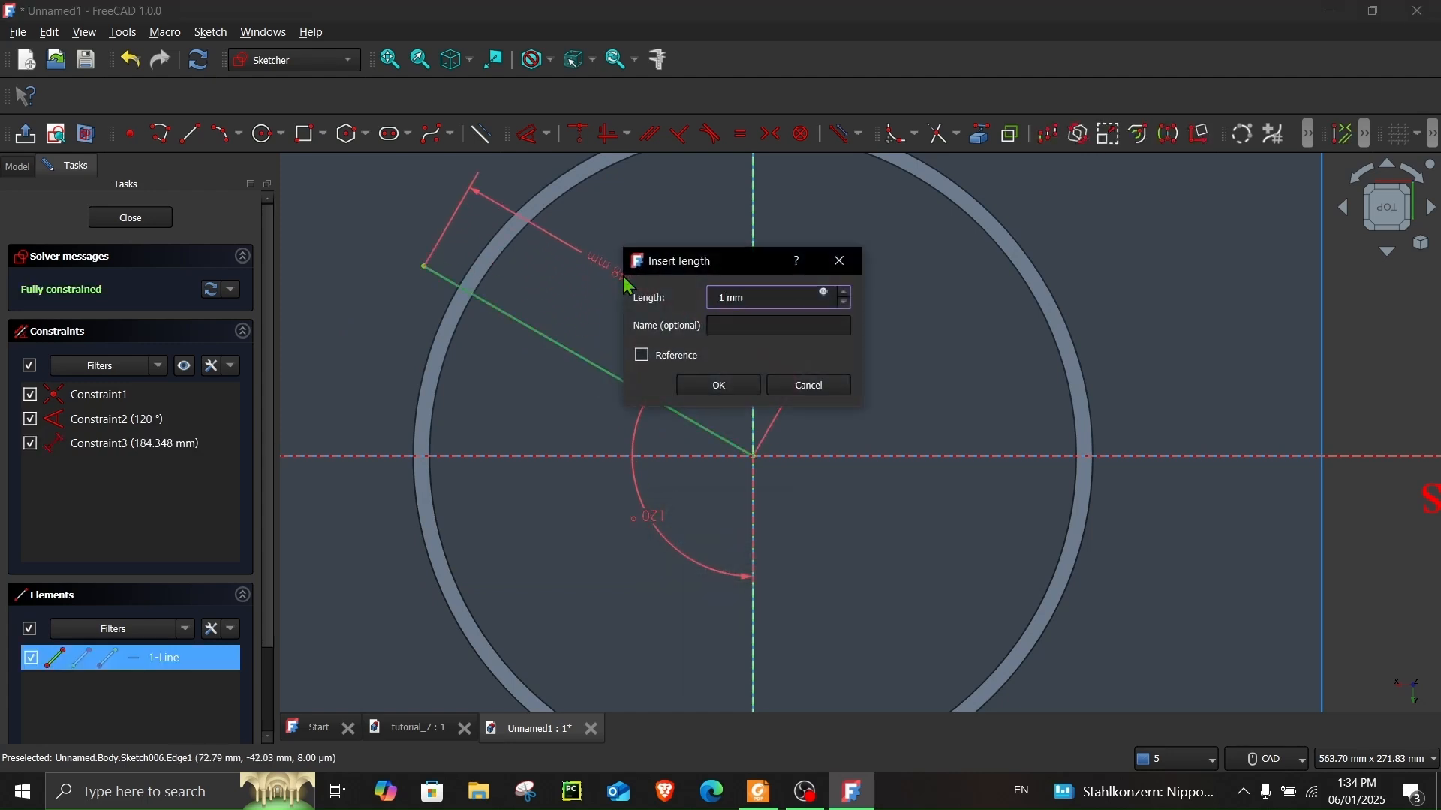
key(Return)
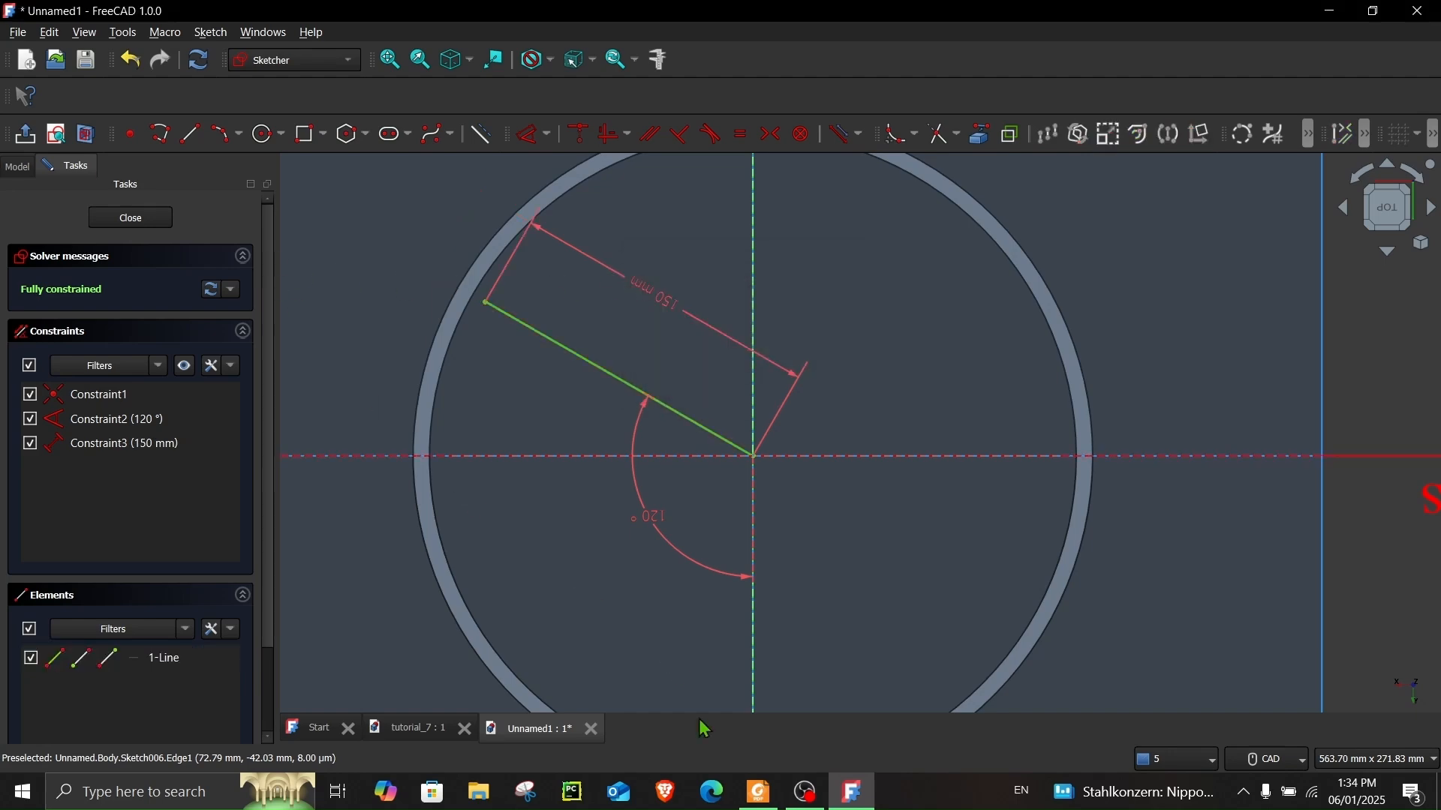
- Check the Step 4 drawing in Foxit Reader for the blue-marked direction and the 45 and 100 dimensions along it
click(759, 791)
scroll(530, 505, down, 8)
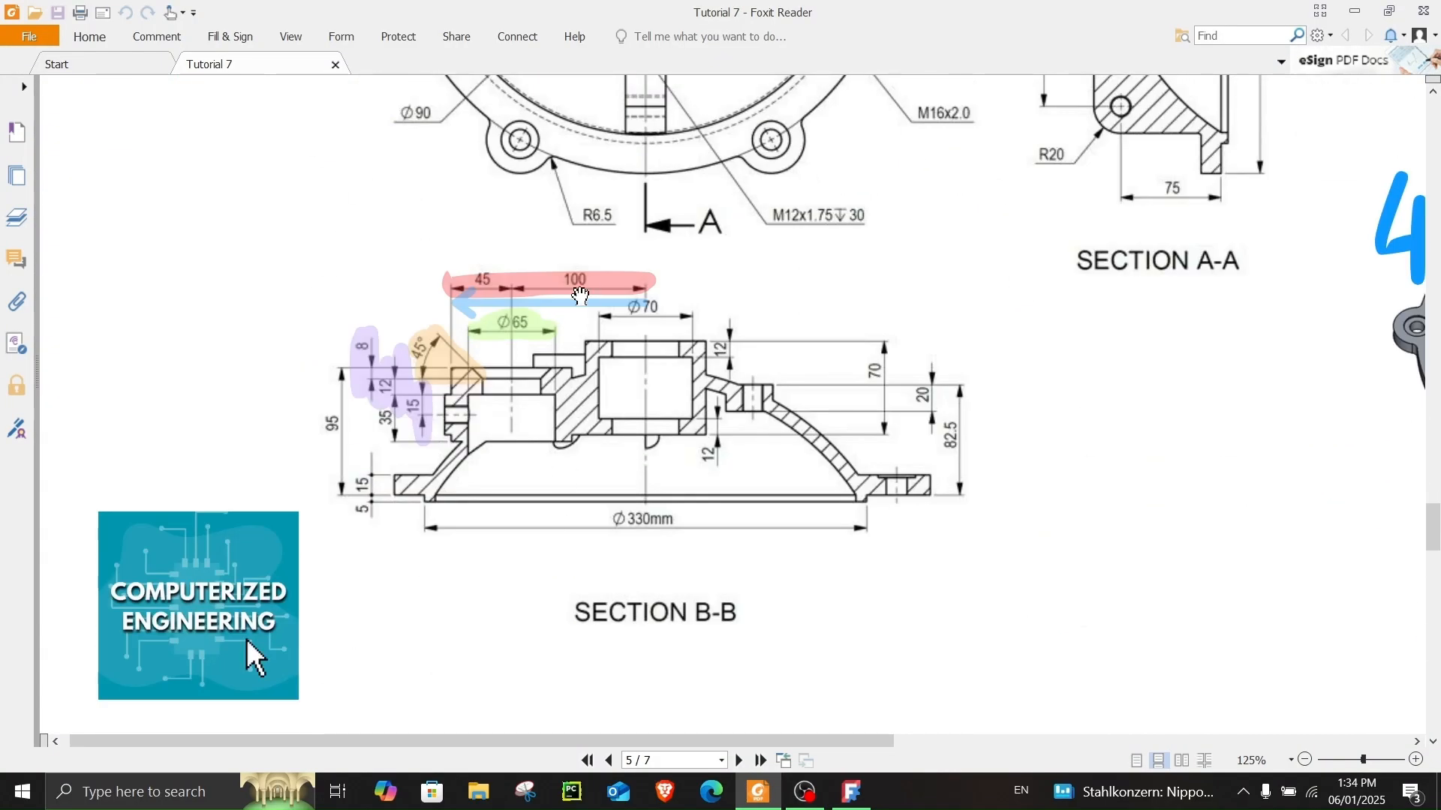
scroll(466, 289, up, 7)
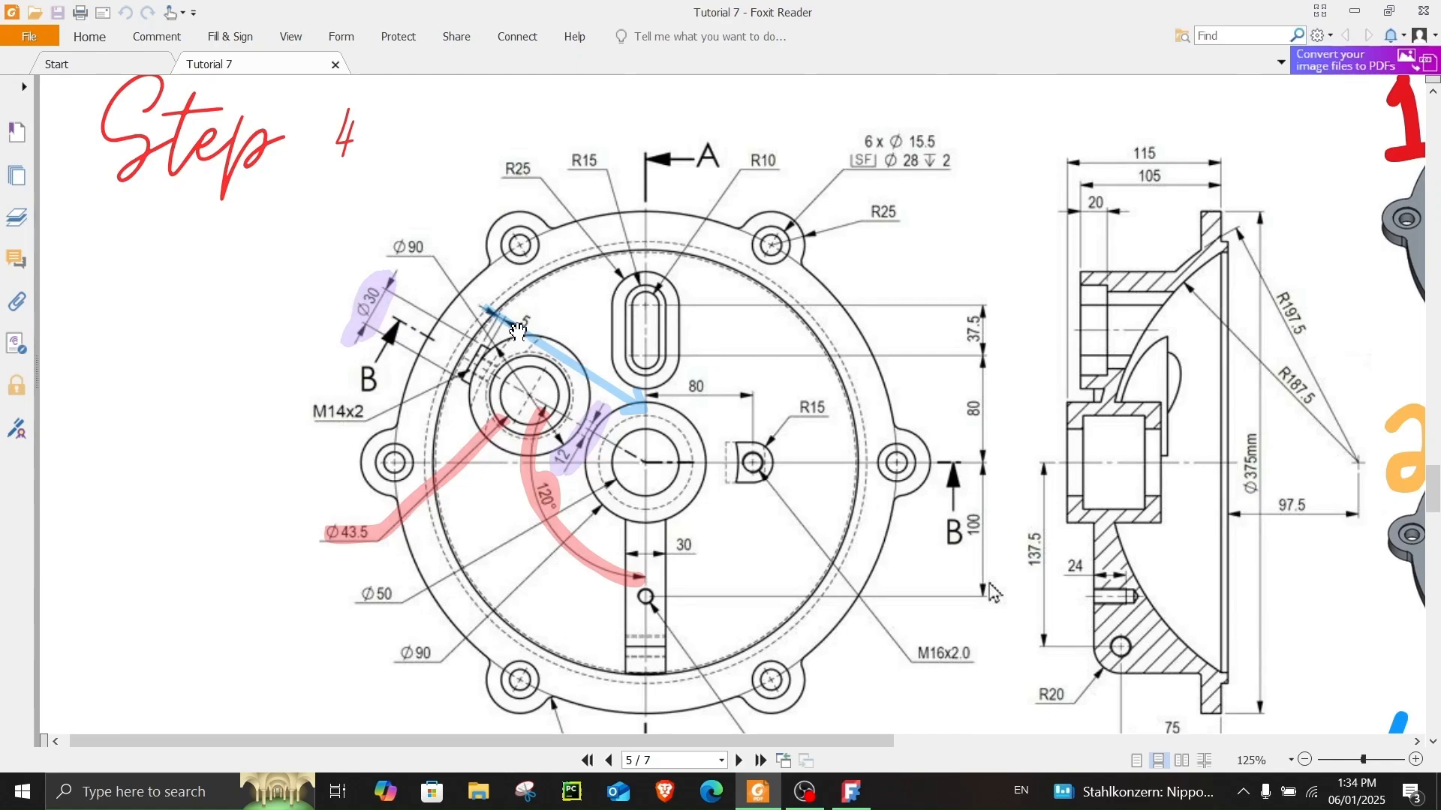
click(1354, 10)
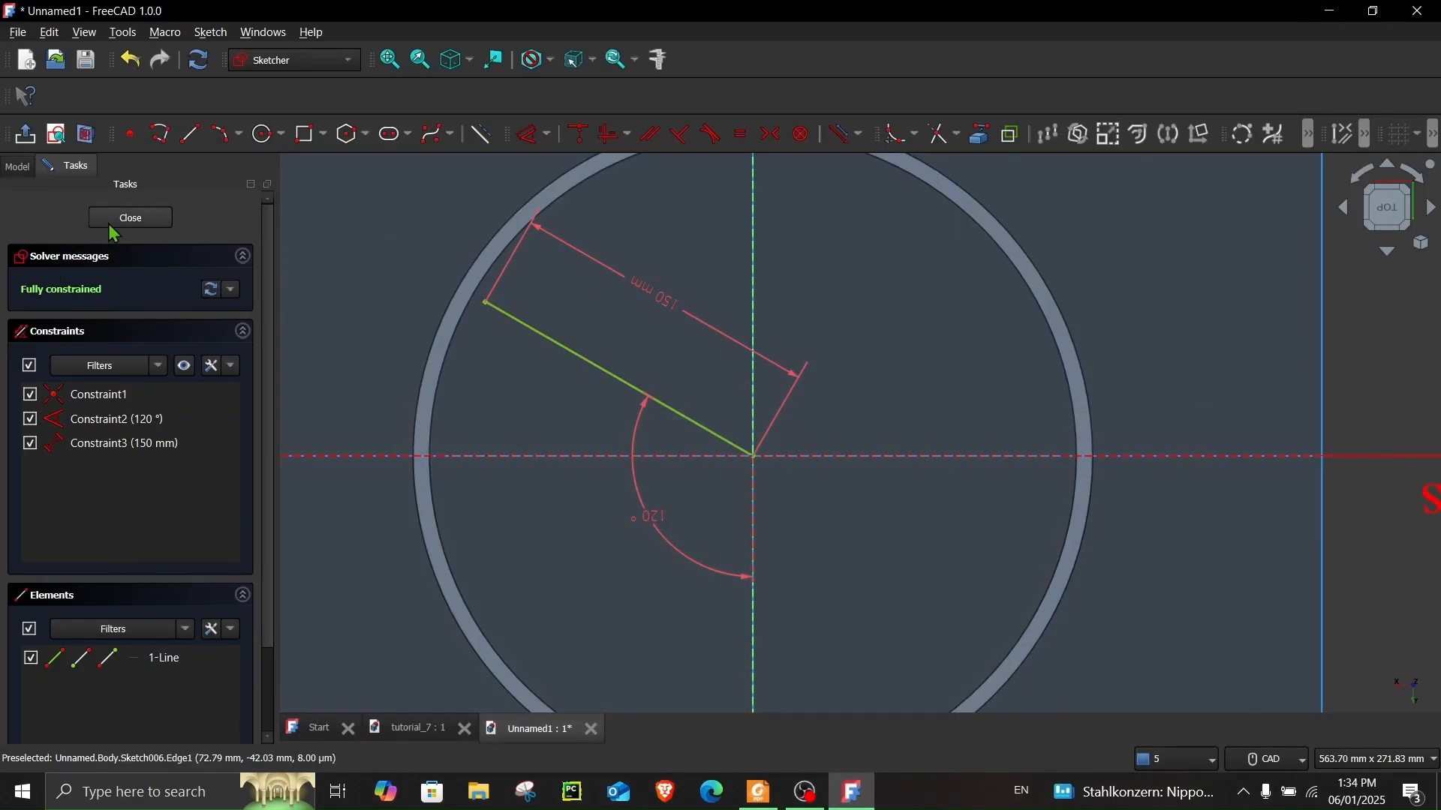
- Close the reference line sketch in FreeCAD and hide the body's origin planes and axes
click(113, 225)
click(66, 231)
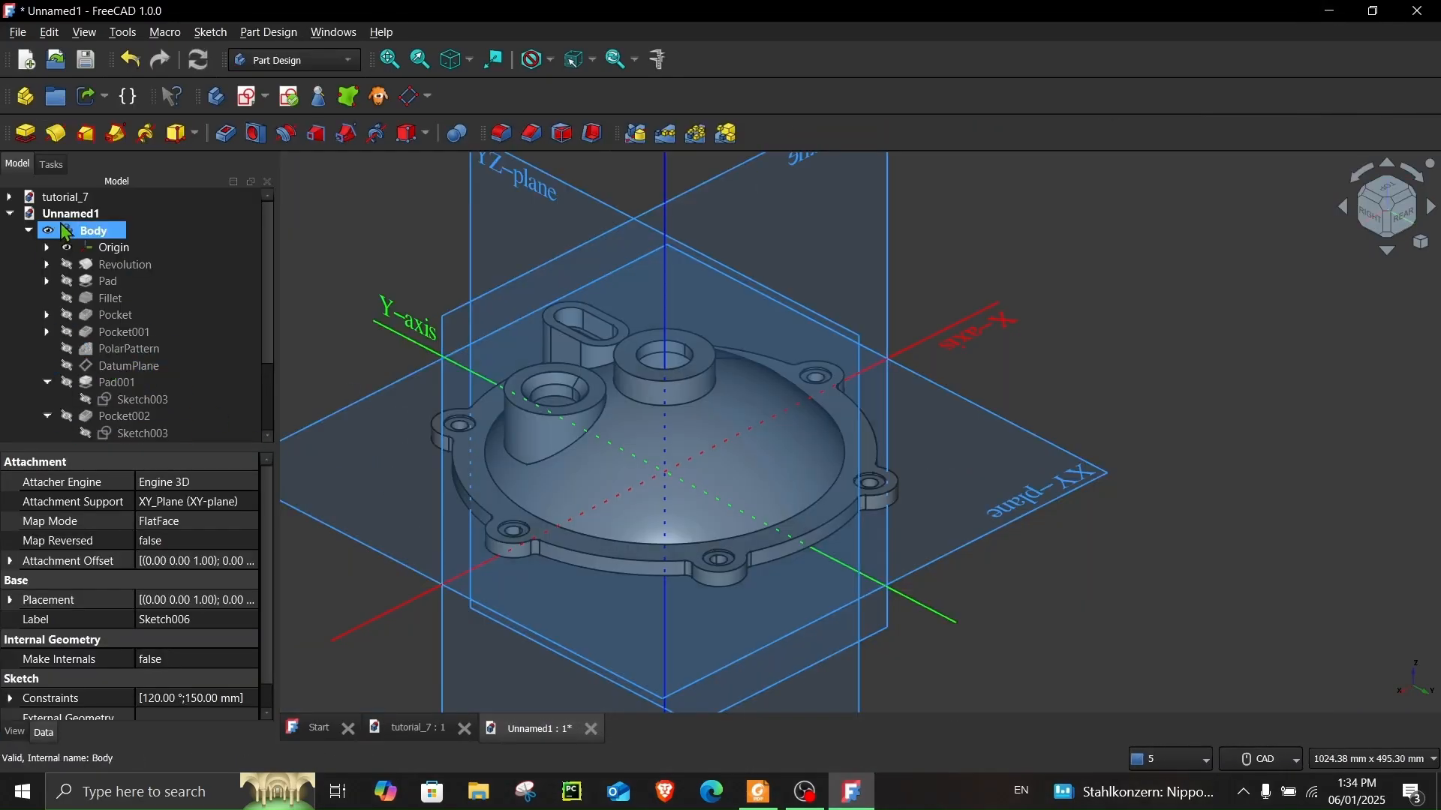
click(66, 247)
- Create a datum plane normal to the 150 mm reference line, passing through the line's outer endpoint
scroll(653, 472, down, 1)
scroll(646, 529, up, 1)
middle_drag(601, 542, 608, 580)
mouse_move(692, 434)
middle_down()
mouse_move(656, 421)
mouse_move(698, 418)
middle_up()
click(505, 262)
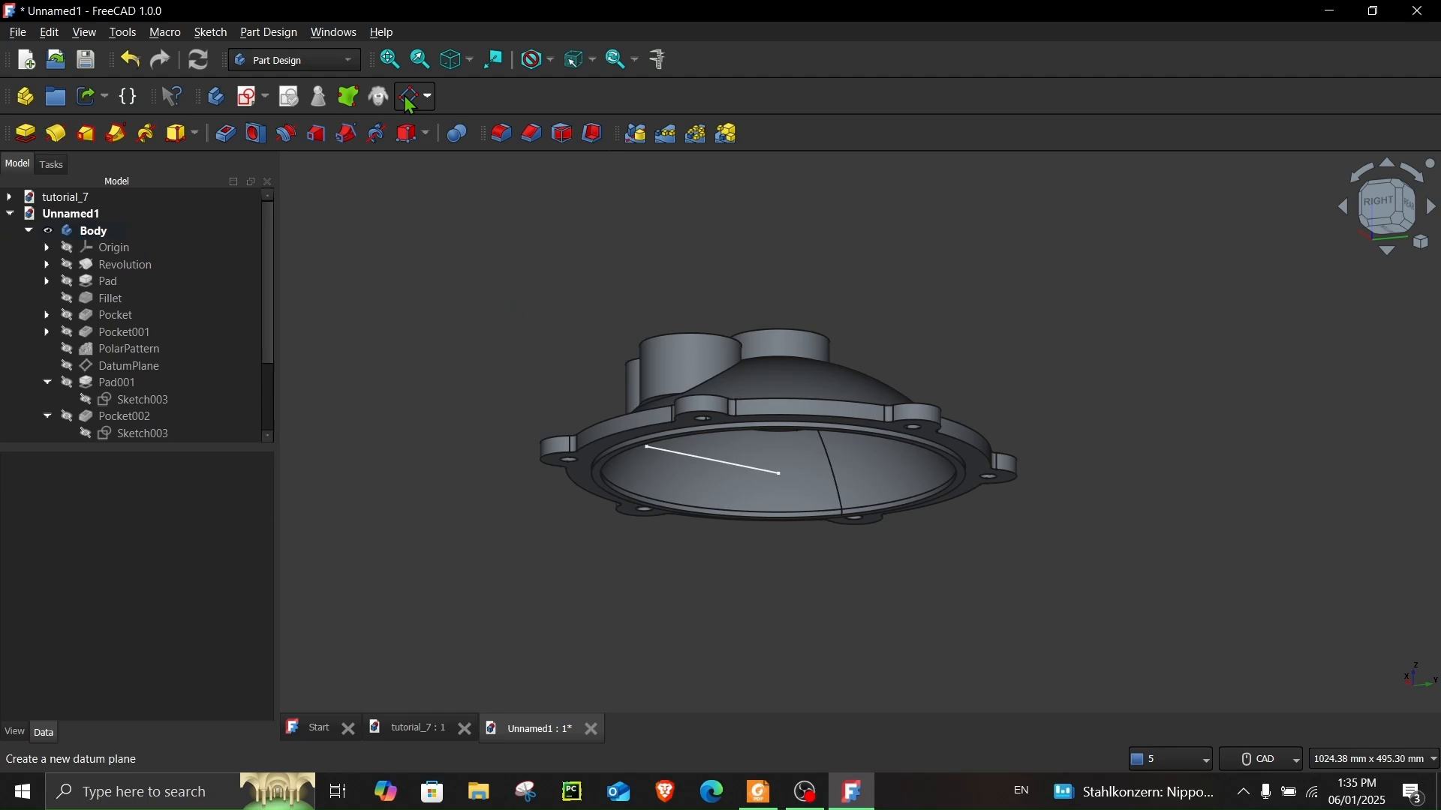
click(410, 104)
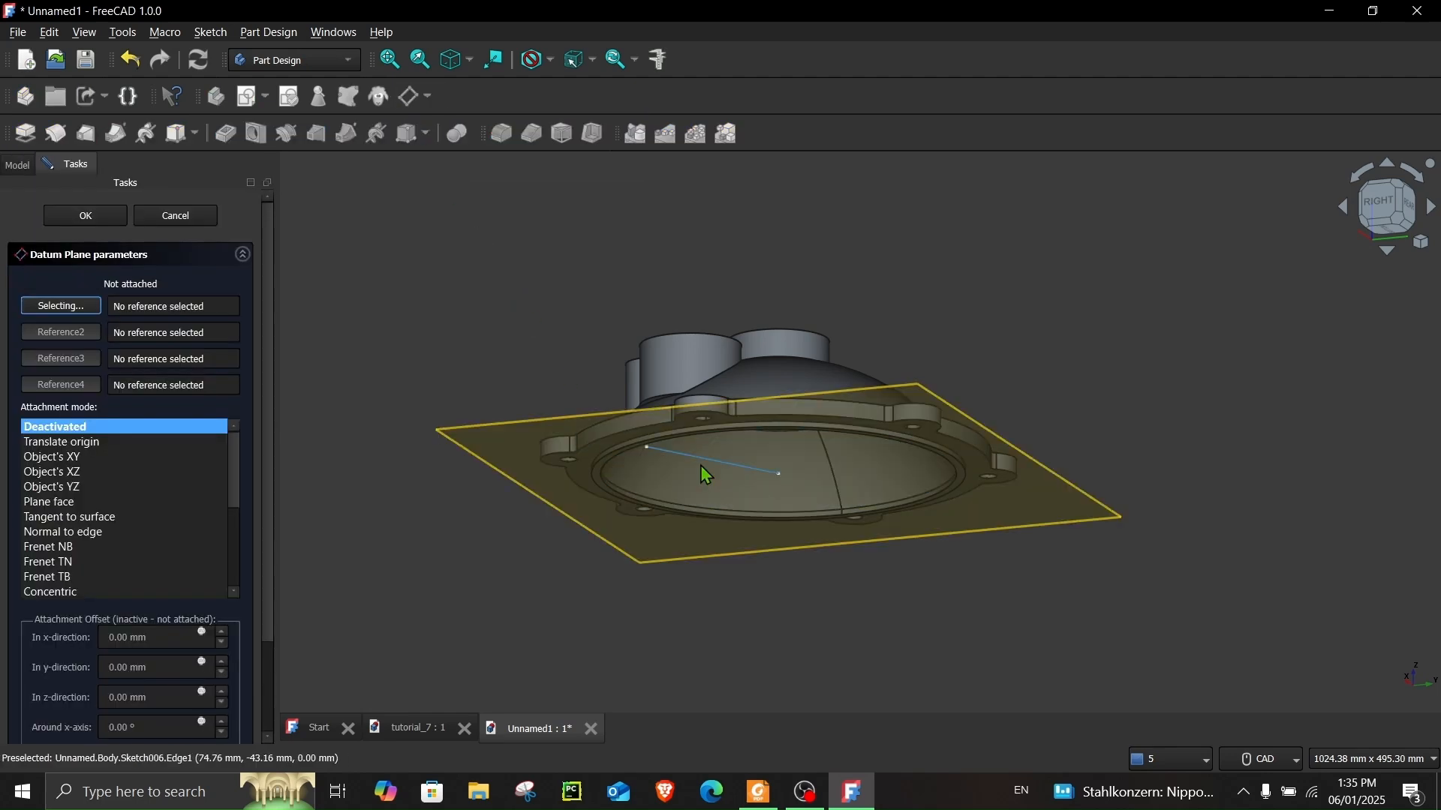
click(706, 474)
scroll(705, 472, up, 5)
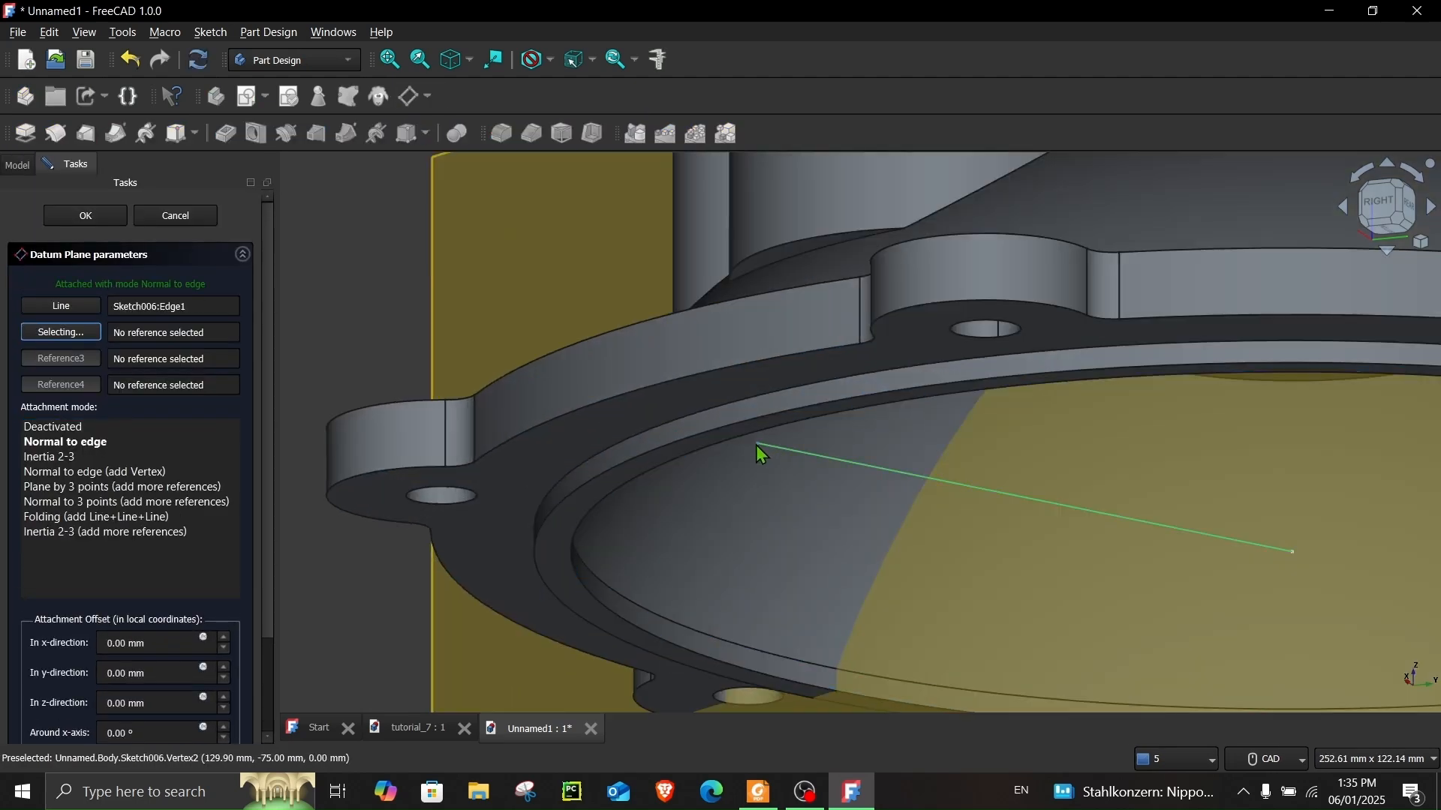
click(756, 445)
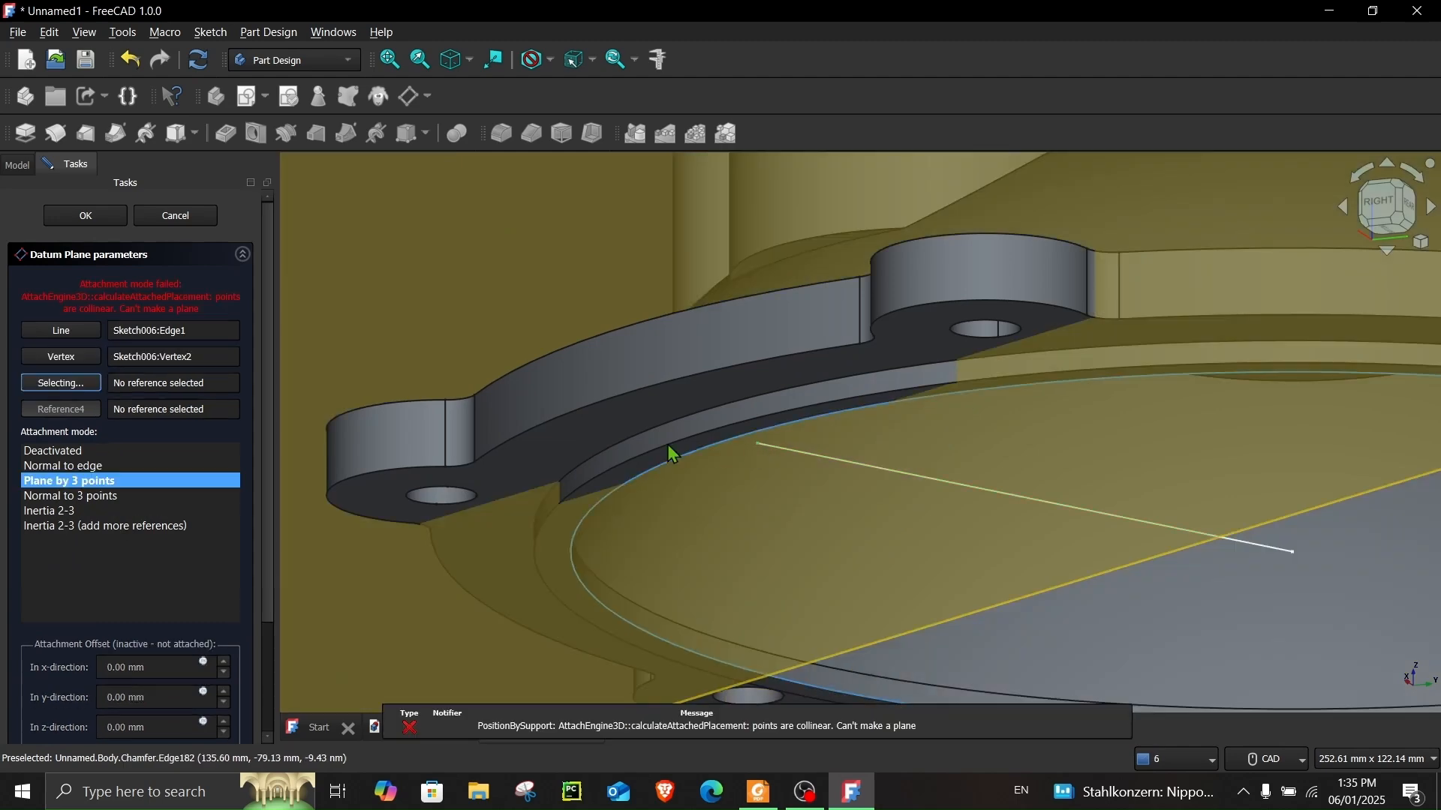
click(65, 468)
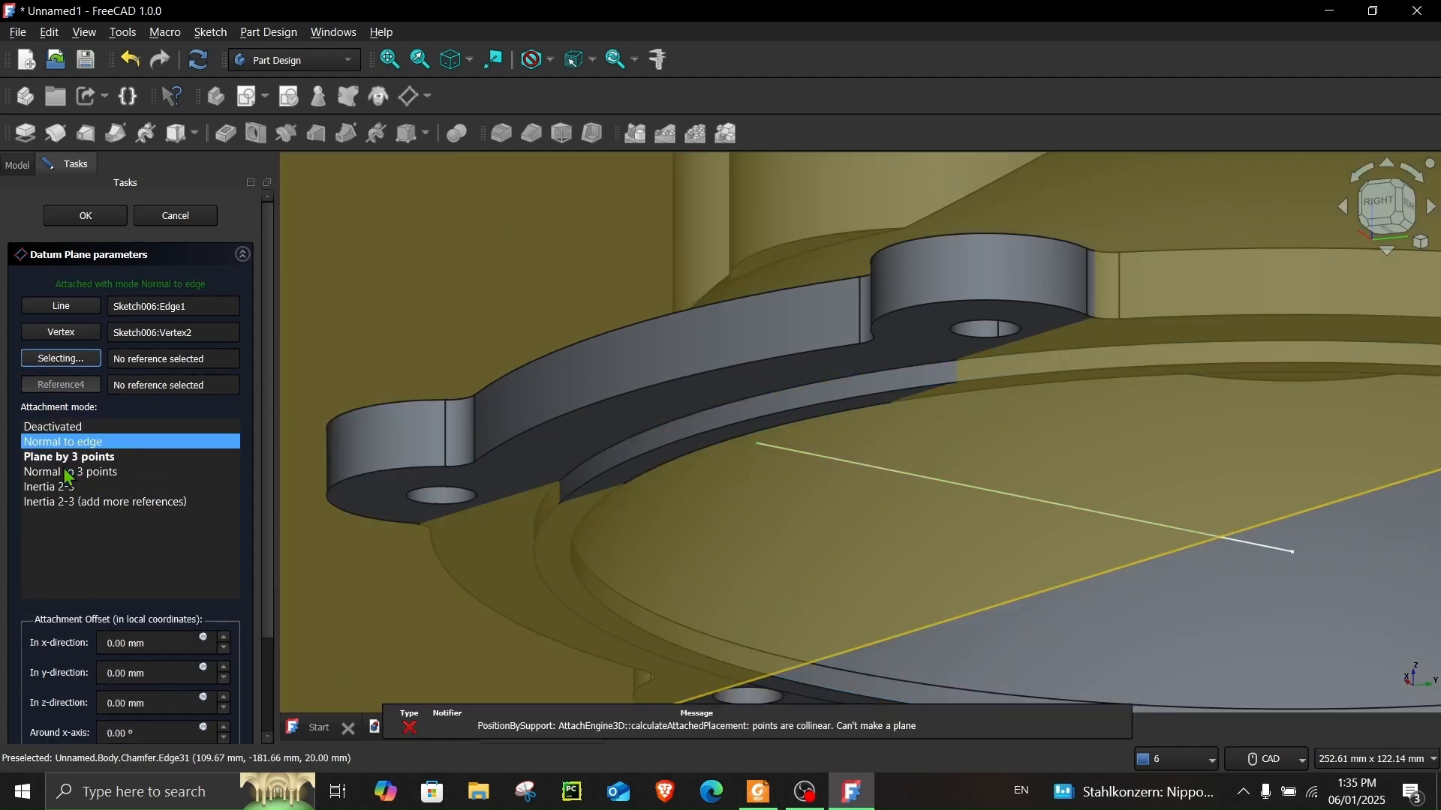
scroll(897, 561, down, 4)
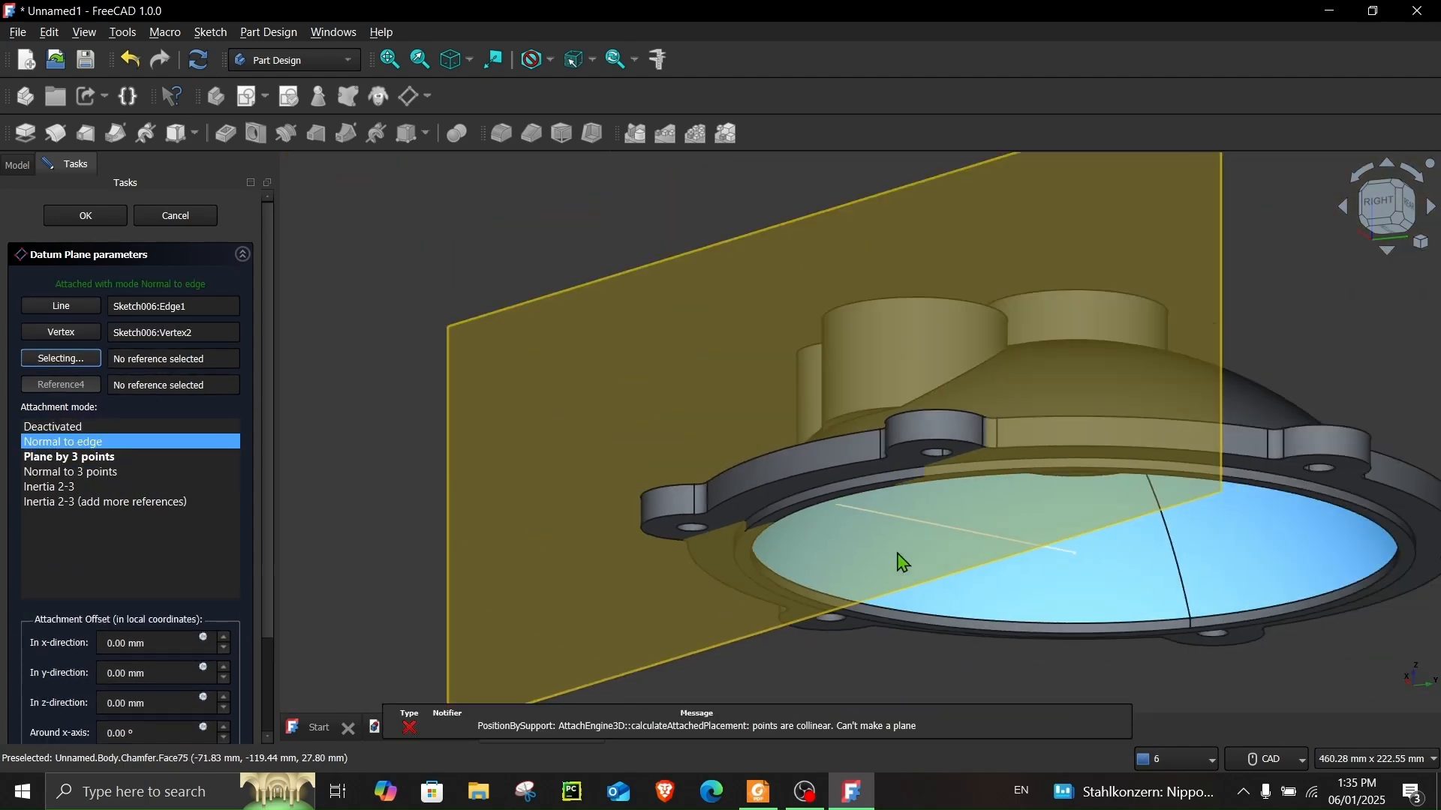
click(77, 218)
- Start a sketch on the new datum plane and hide the plane so the offset boss is unobstructed
scroll(667, 493, down, 3)
click(1053, 309)
middle_drag(1053, 309, 947, 268)
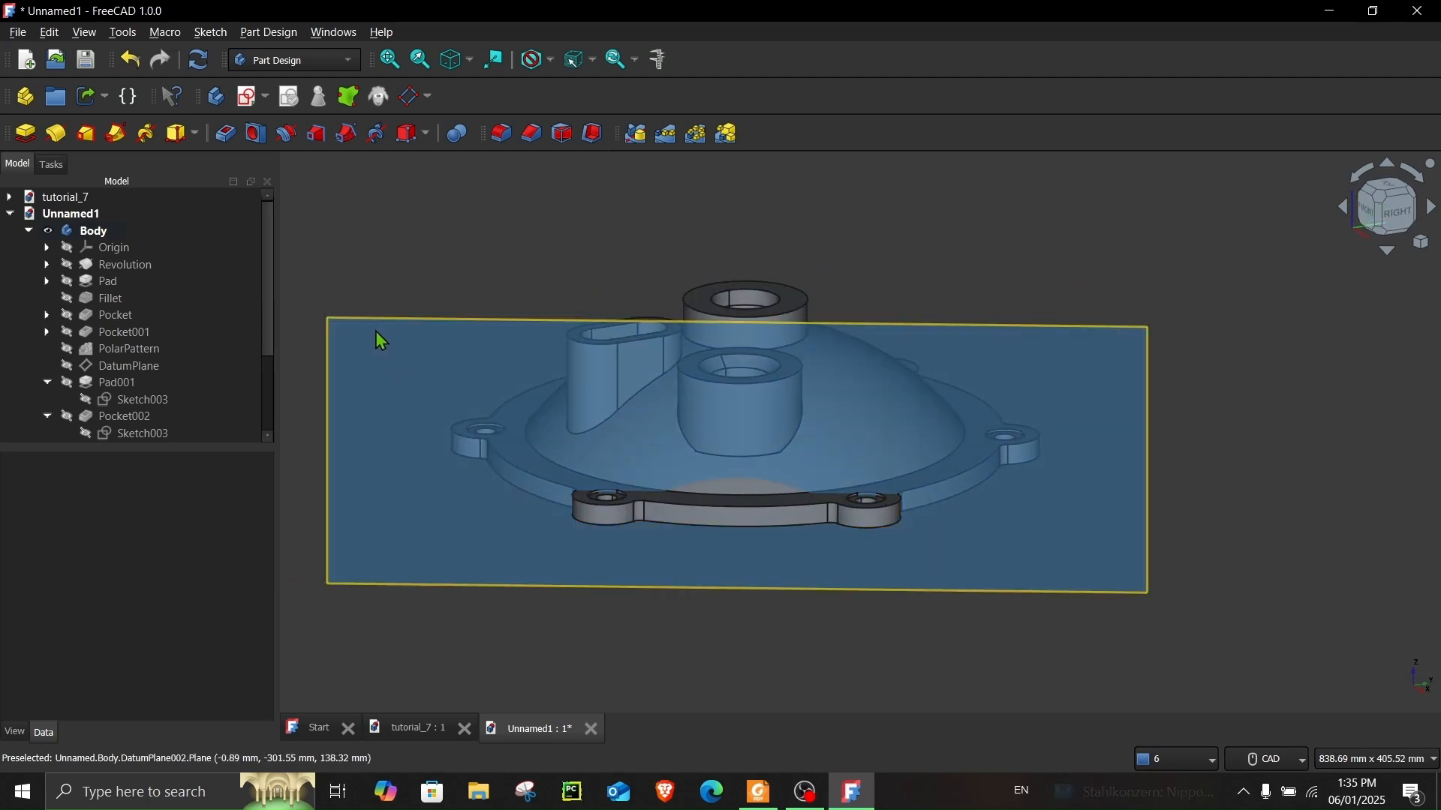
scroll(189, 386, down, 3)
click(130, 439)
click(365, 314)
click(367, 320)
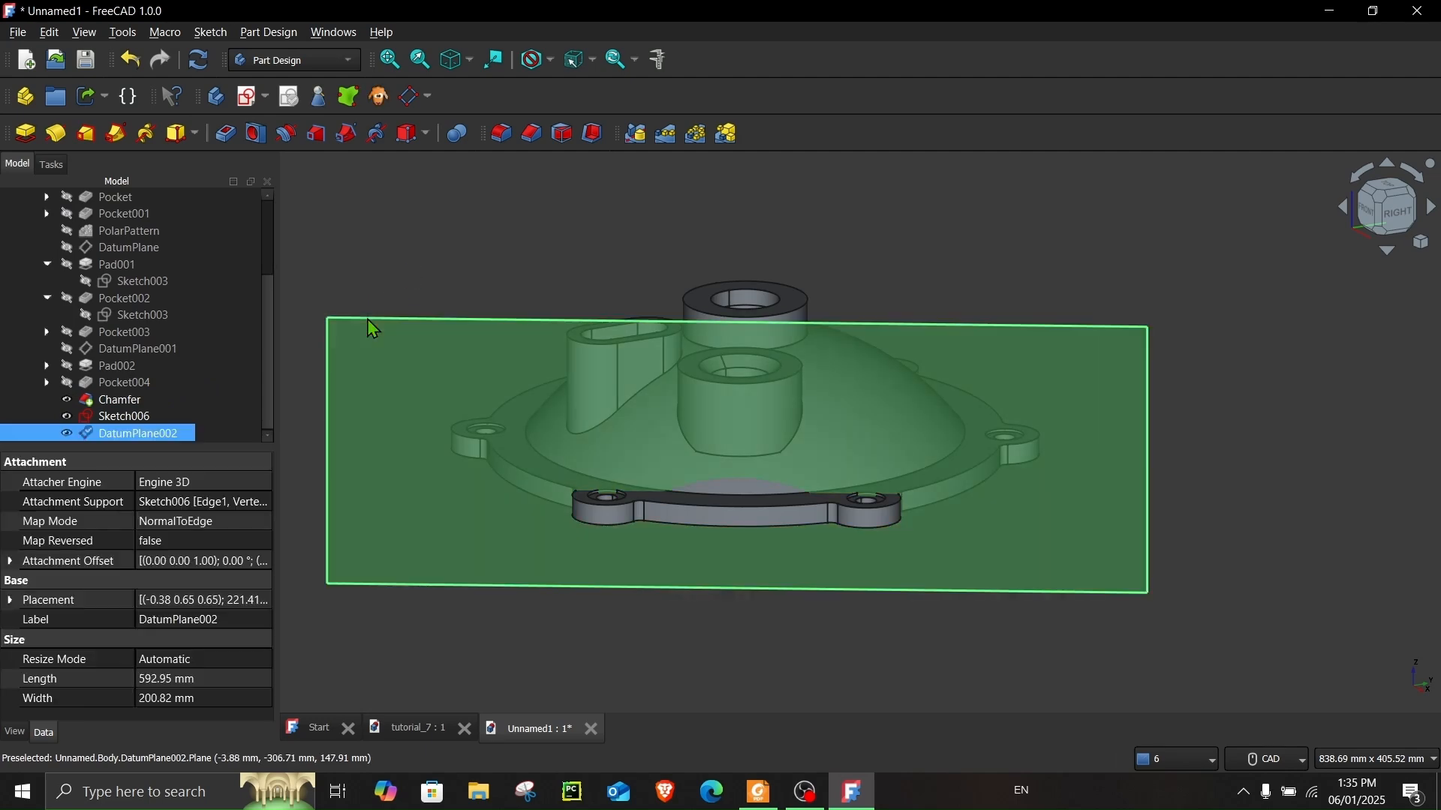
click(248, 98)
scroll(885, 386, up, 5)
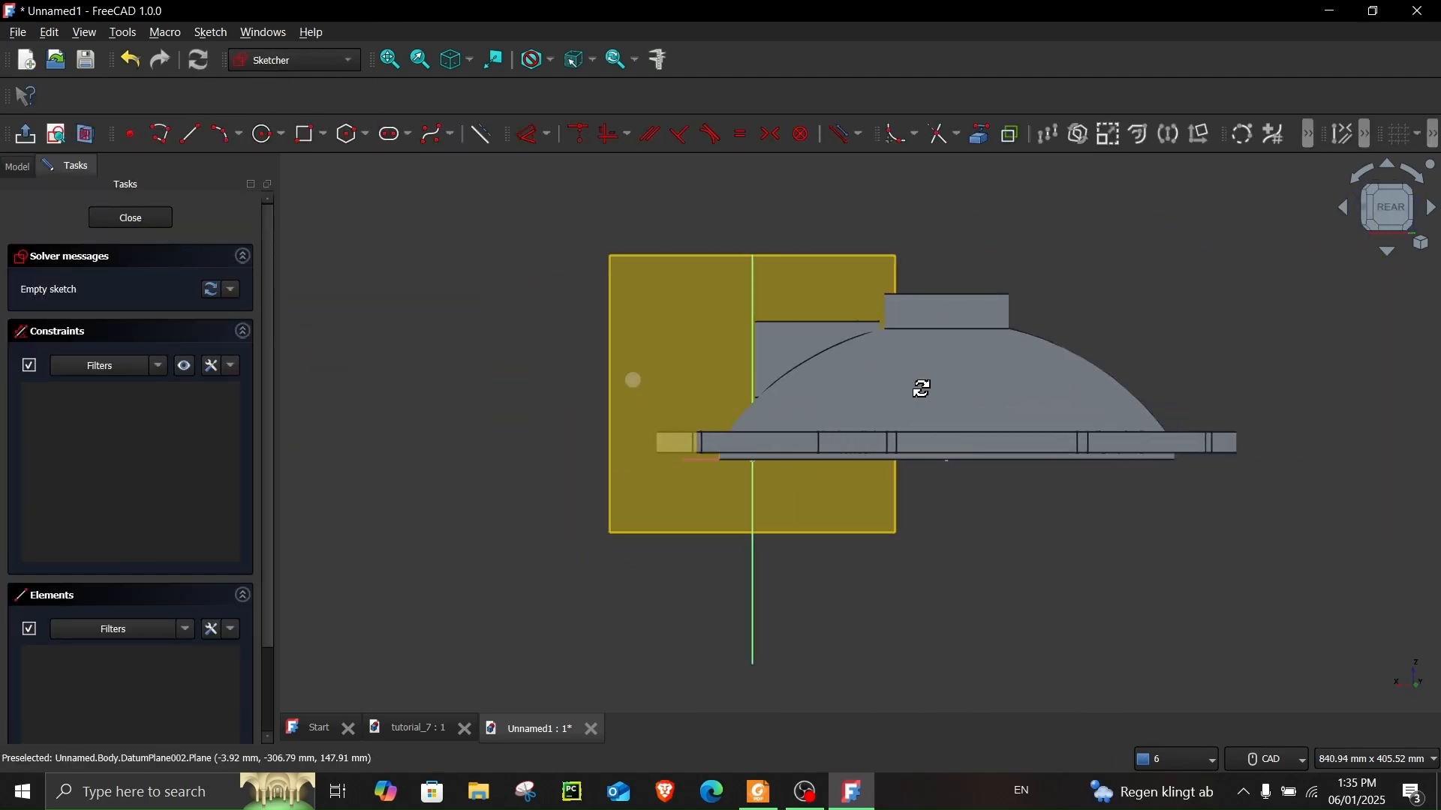
click(17, 166)
click(116, 368)
click(66, 436)
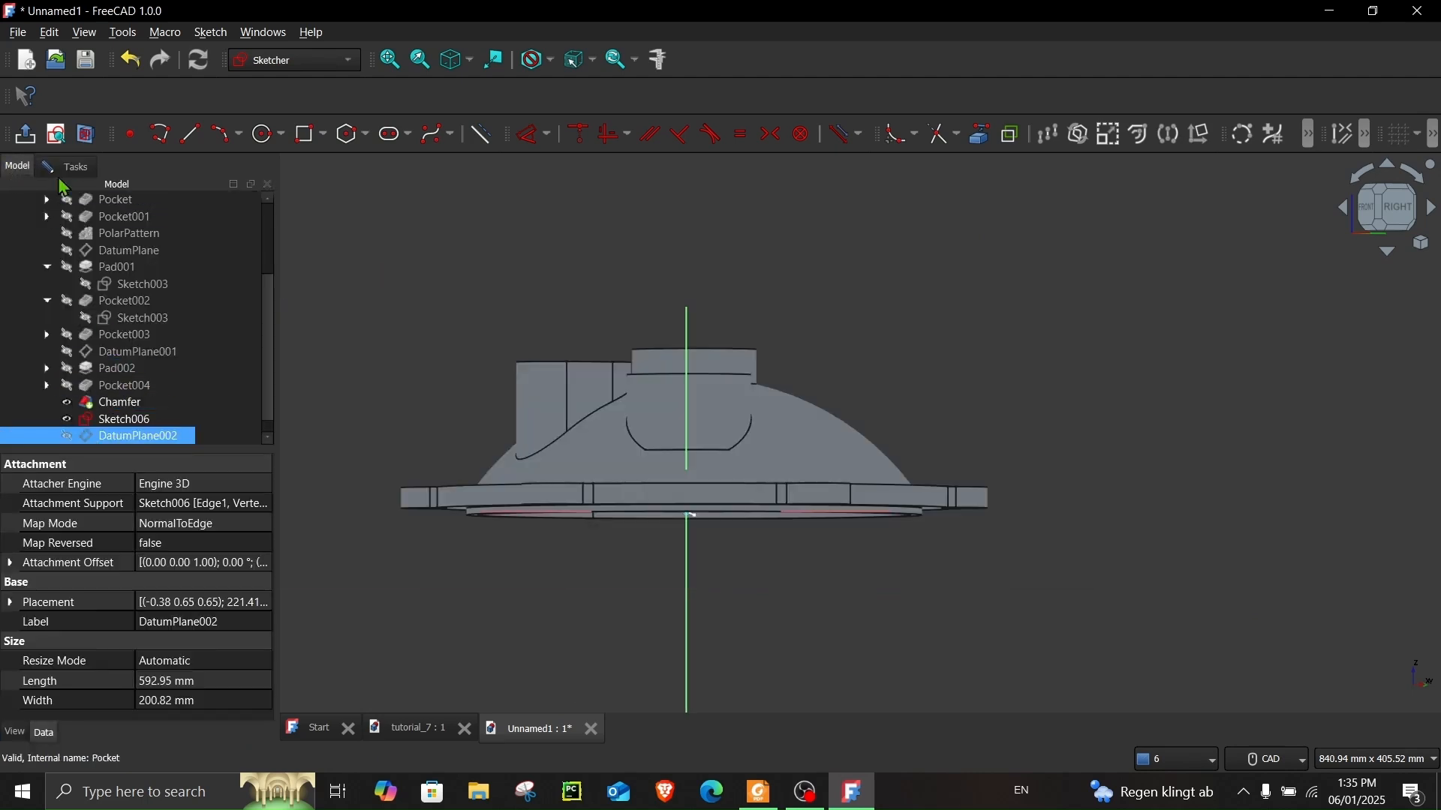
click(67, 166)
- Project the offset boss's outer top edge into the sketch as external geometry
scroll(525, 432, up, 3)
middle_drag(798, 341, 808, 387)
scroll(835, 323, up, 5)
key(g)
key(x)
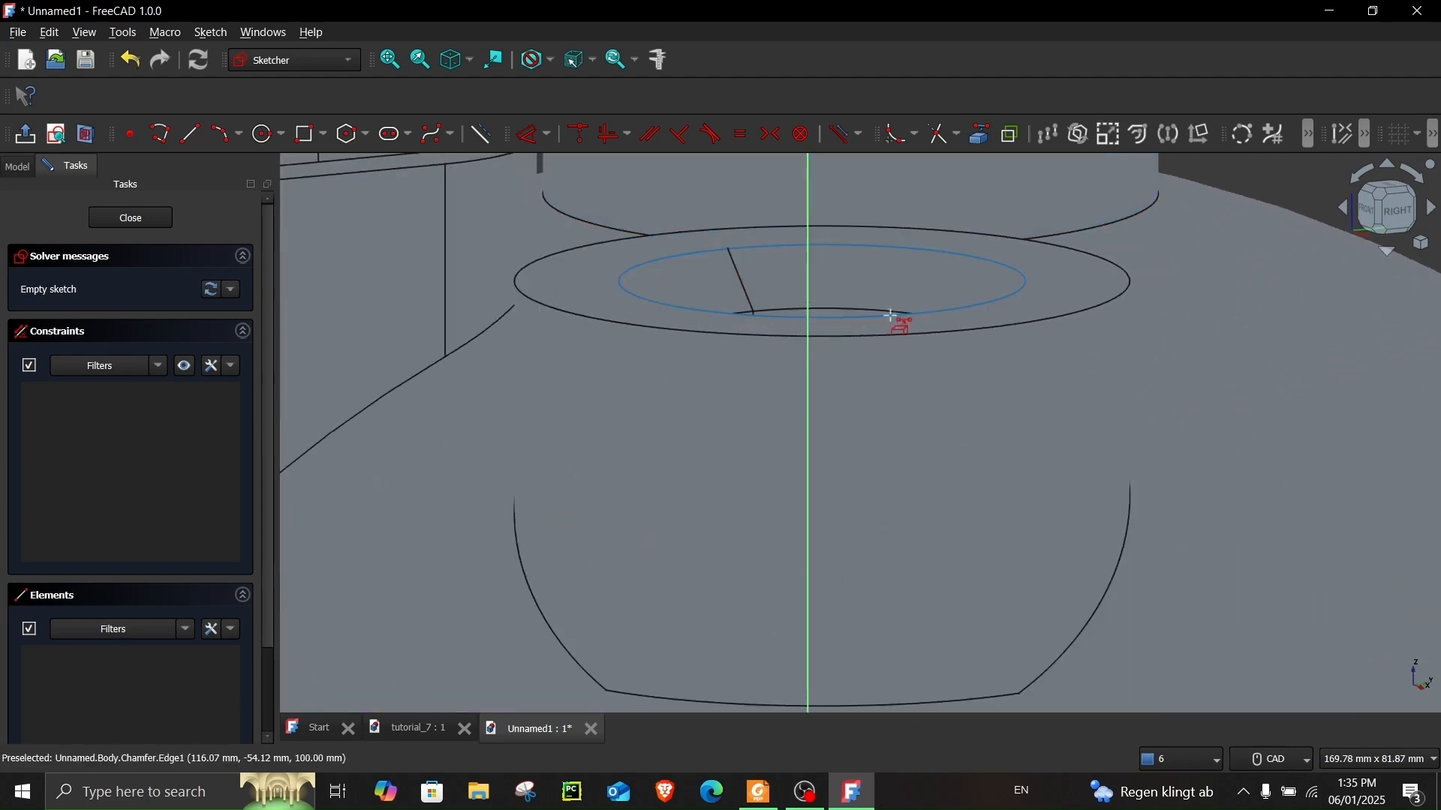
click(883, 340)
middle_drag(869, 464, 875, 433)
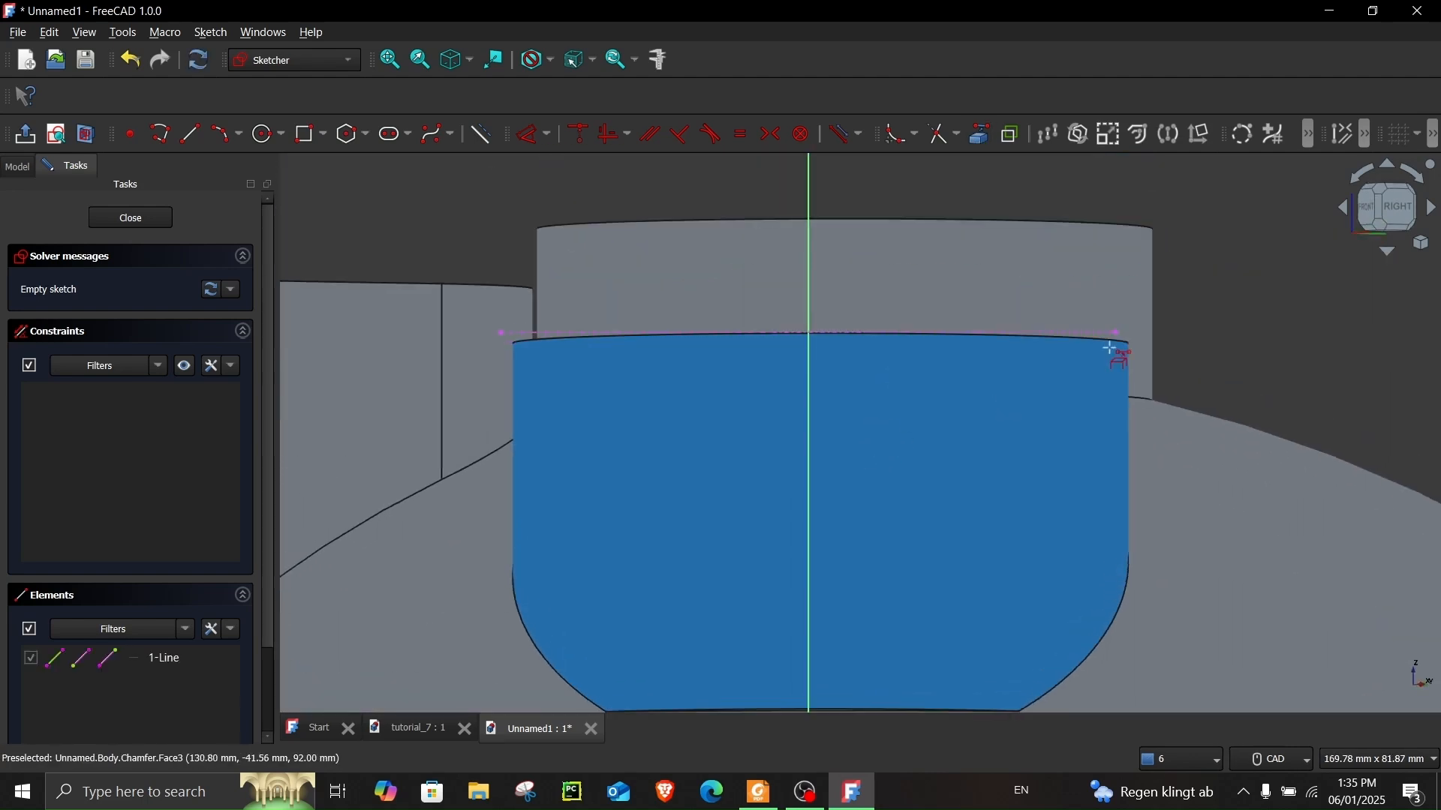
- Check the Tutorial 7 drawing in Foxit Reader for the side boss's diameters and its centre's depth below the offset boss's top, then return to FreeCAD
click(758, 792)
scroll(537, 518, down, 5)
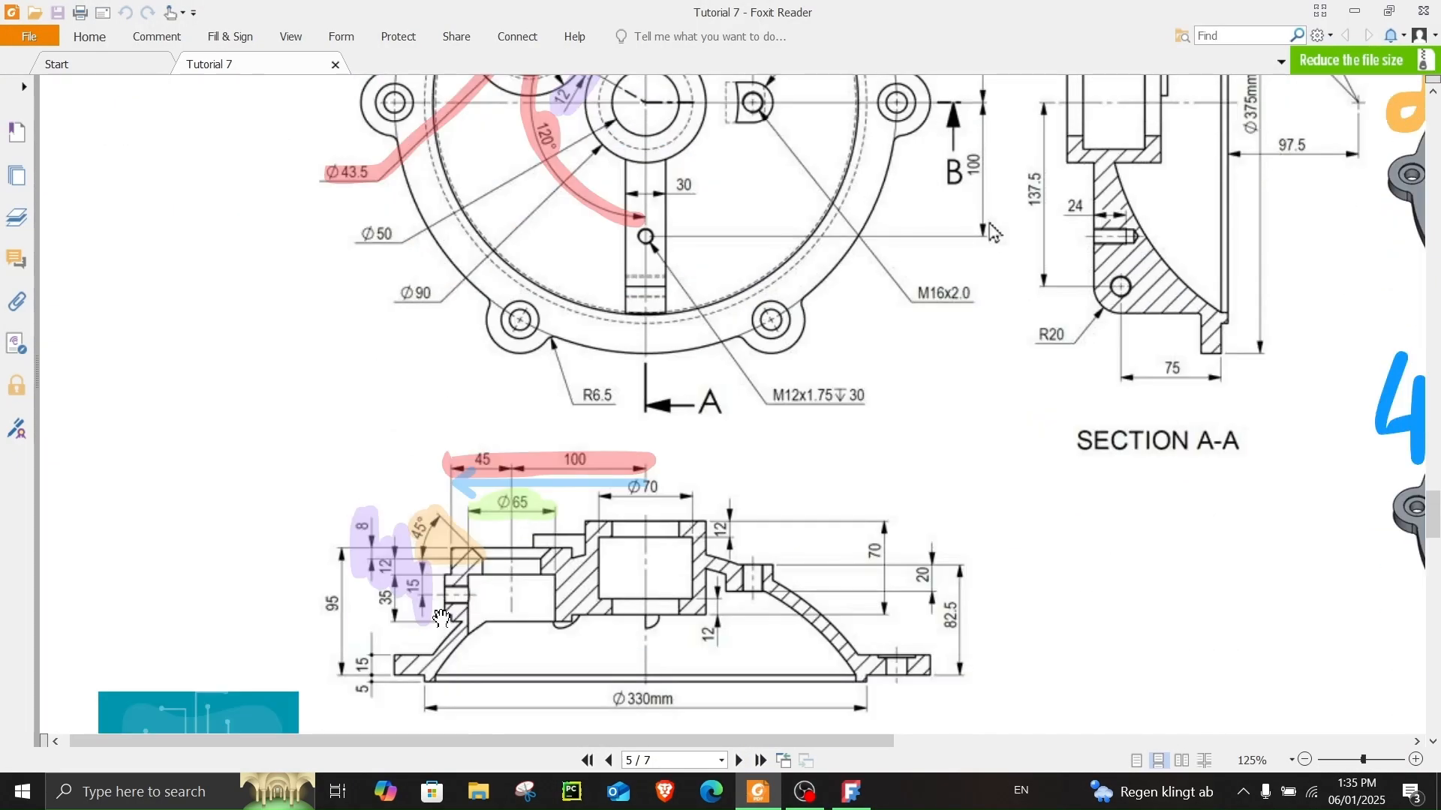
ctrl+scroll(442, 606, up, 5)
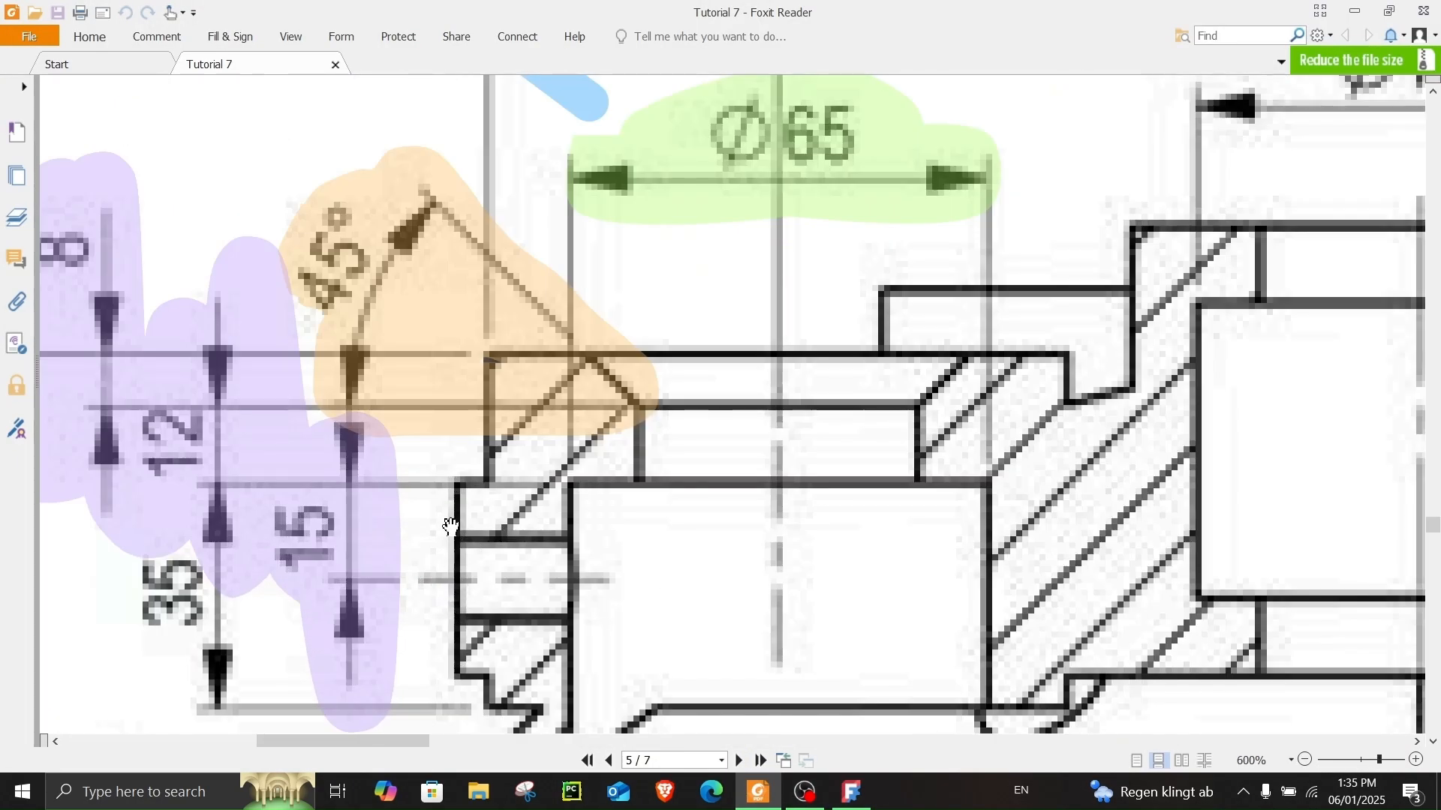
ctrl+scroll(454, 519, down, 3)
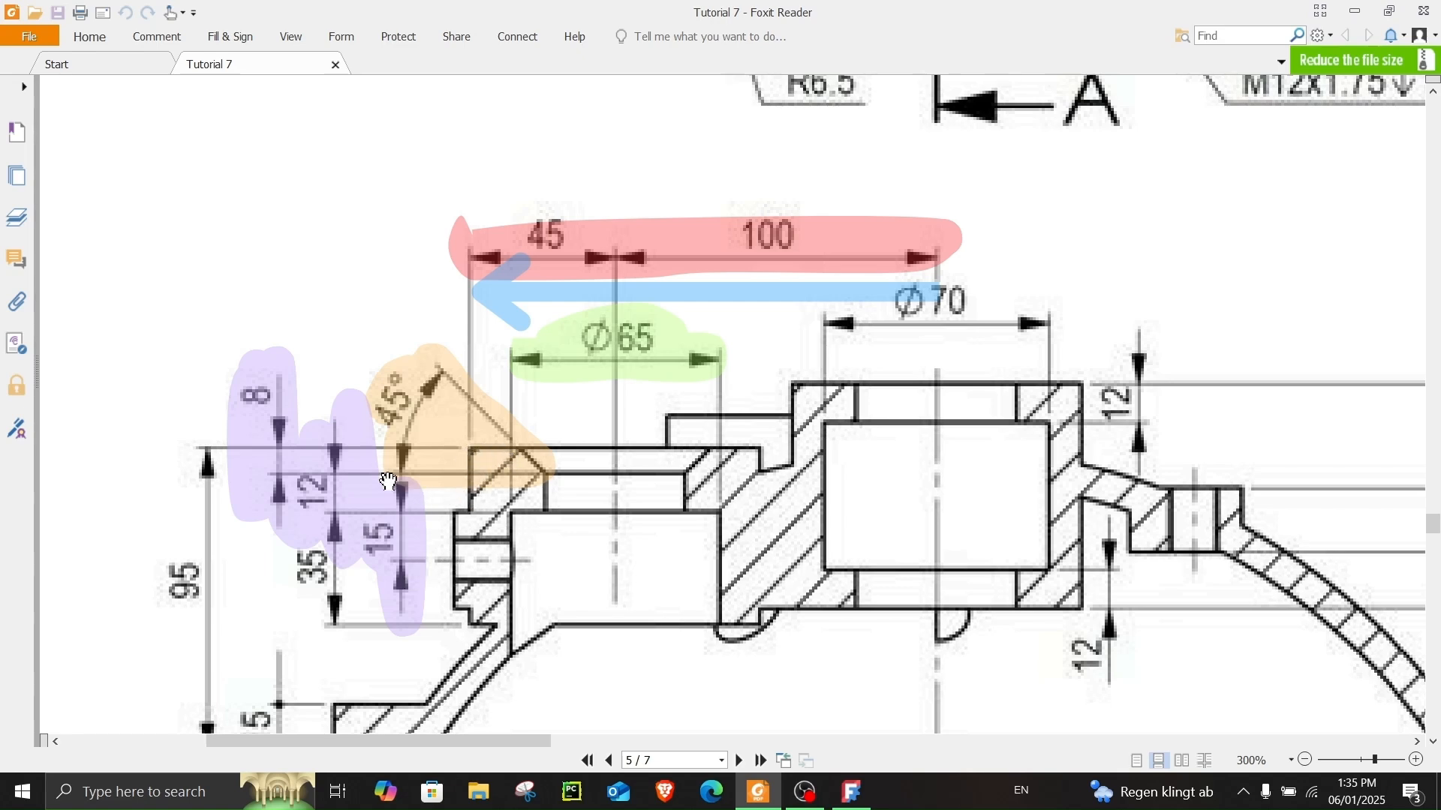
scroll(448, 545, up, 15)
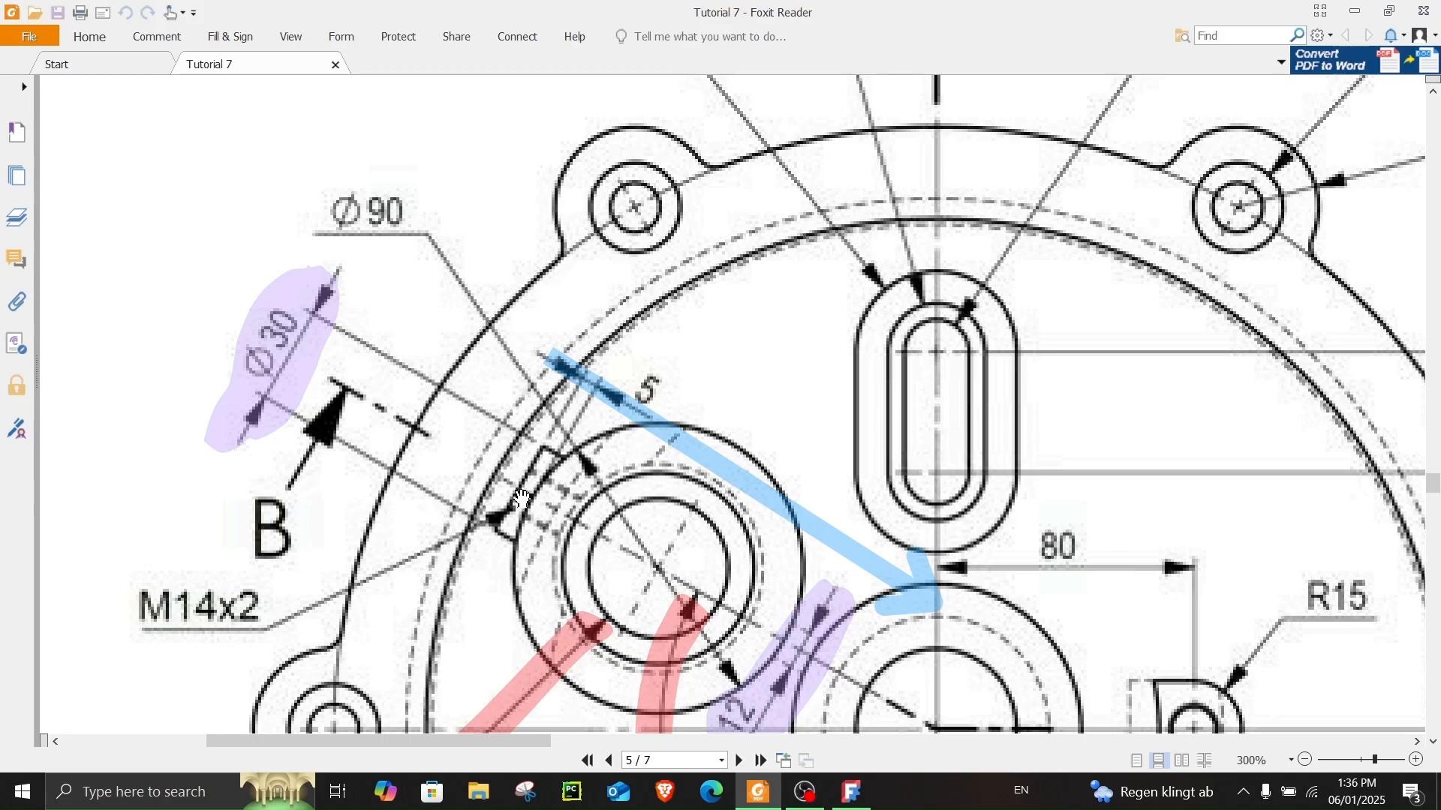
scroll(524, 499, down, 1)
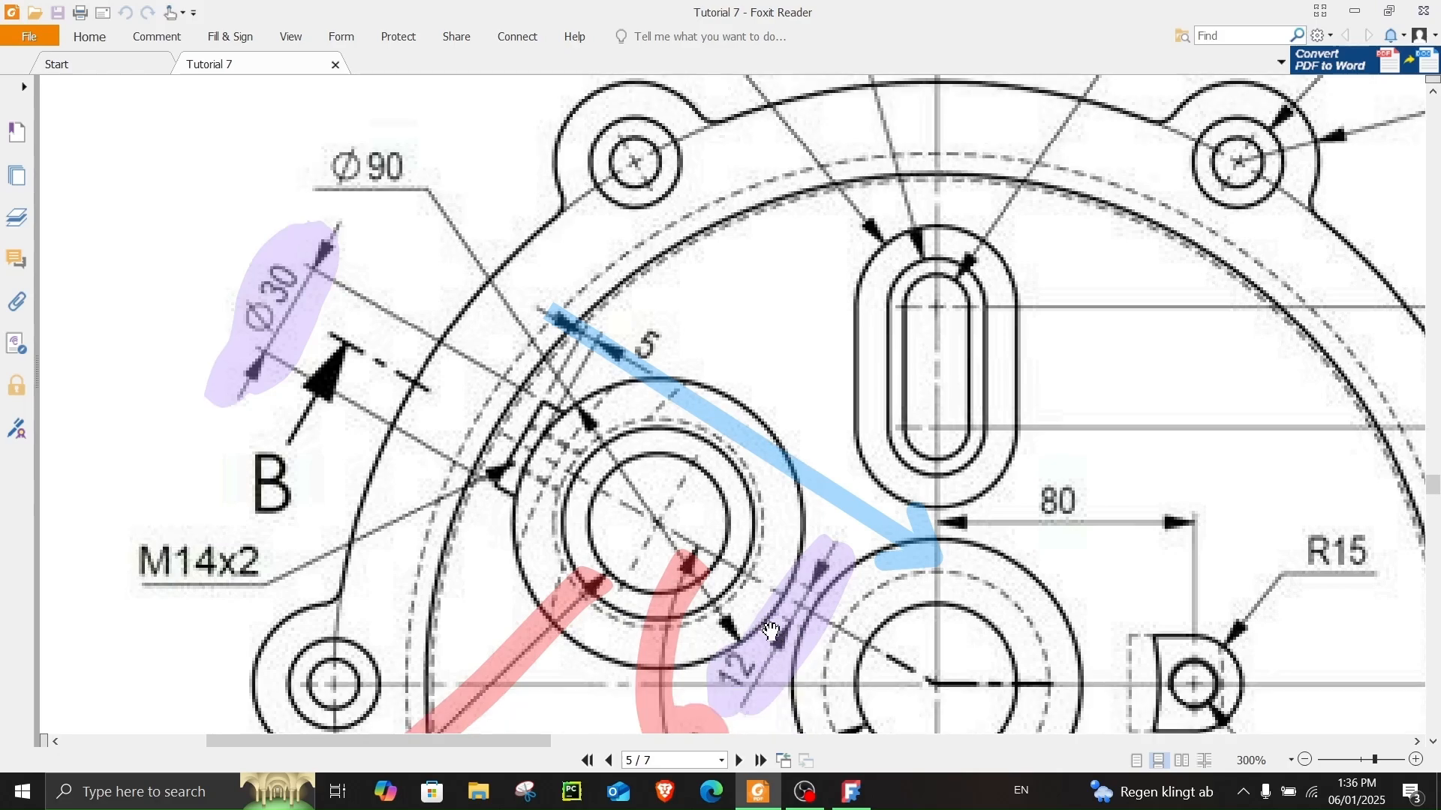
scroll(763, 623, down, 15)
scroll(465, 548, down, 5)
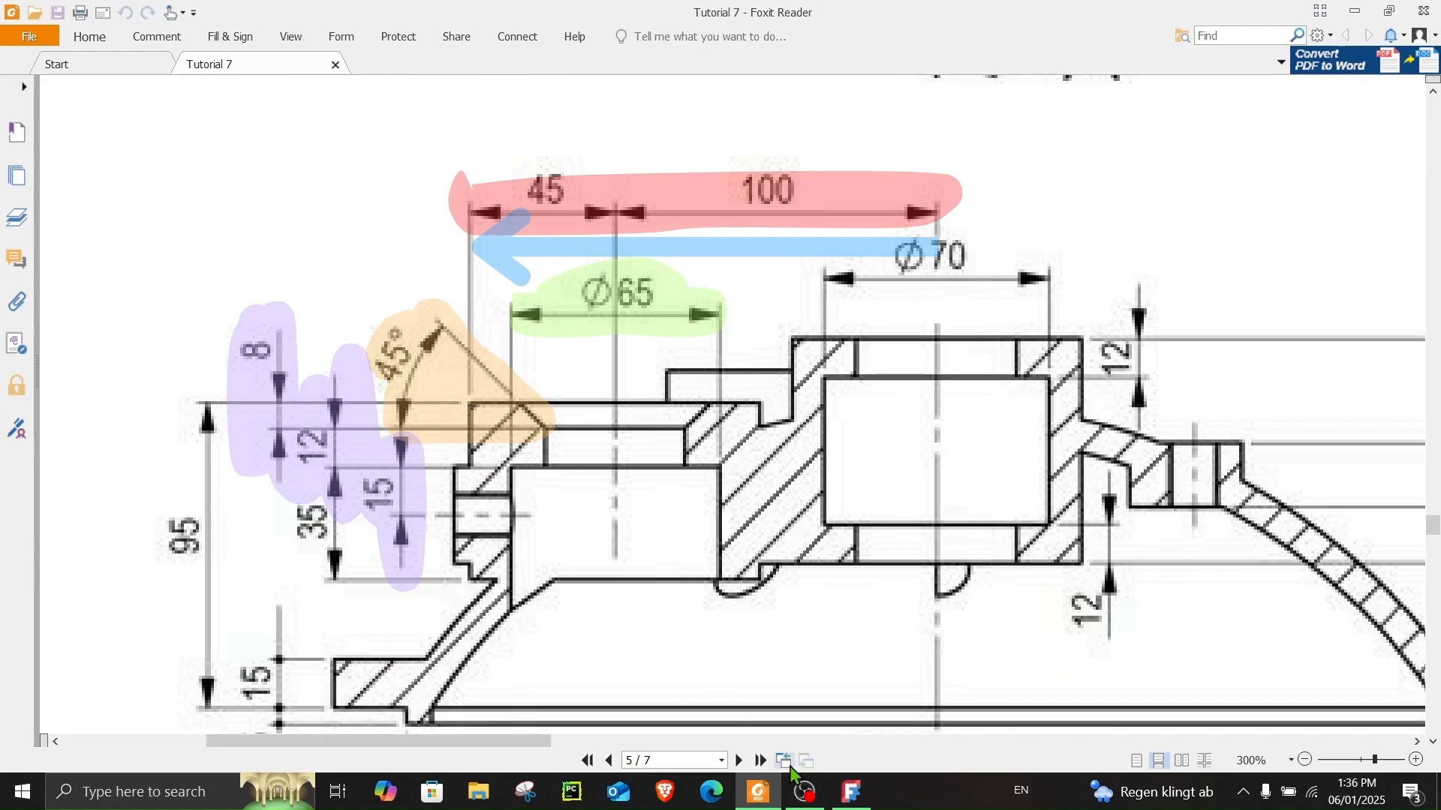
click(850, 792)
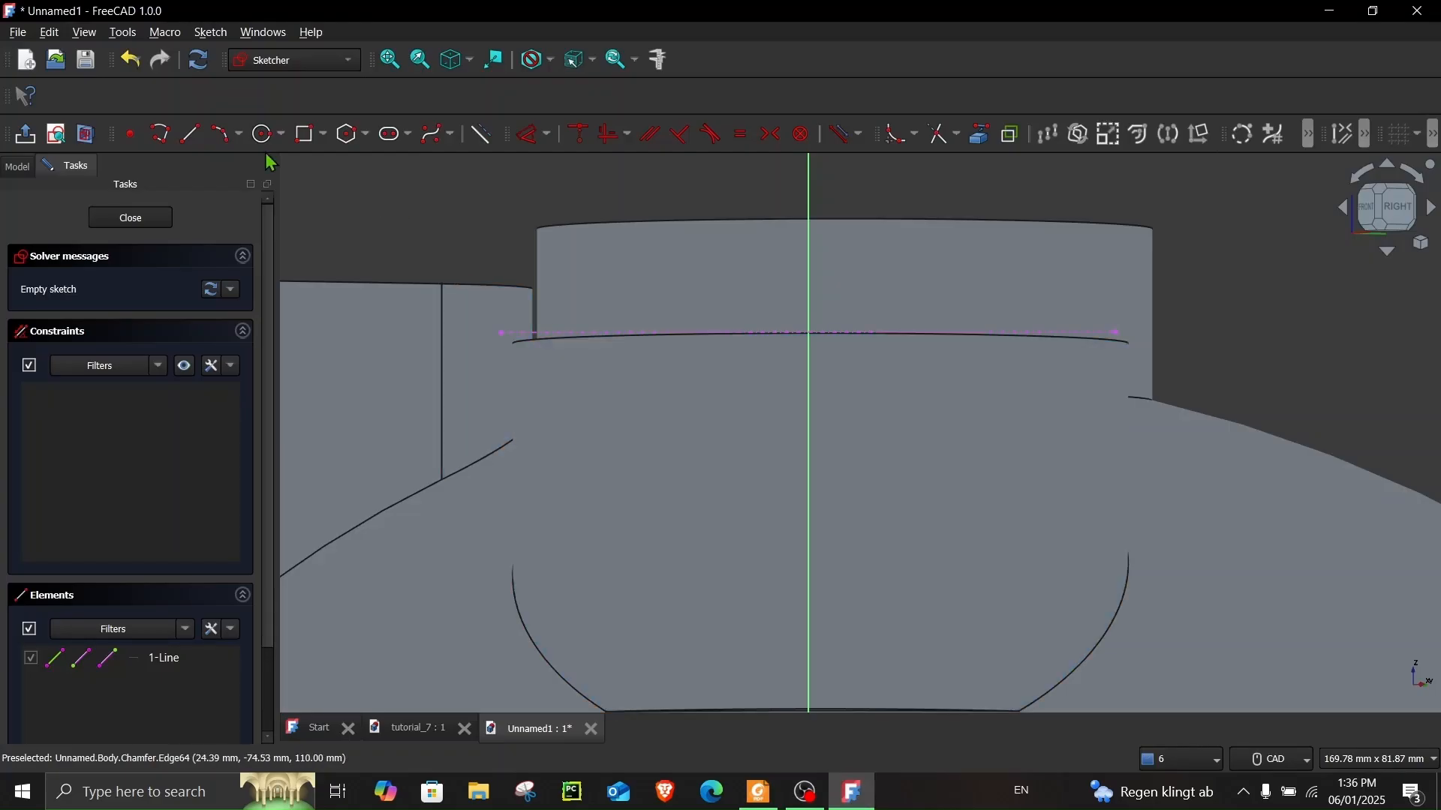
- Draw two concentric circles of 30 mm and 12 mm diameter centred on the sketch's vertical axis
click(264, 134)
click(808, 527)
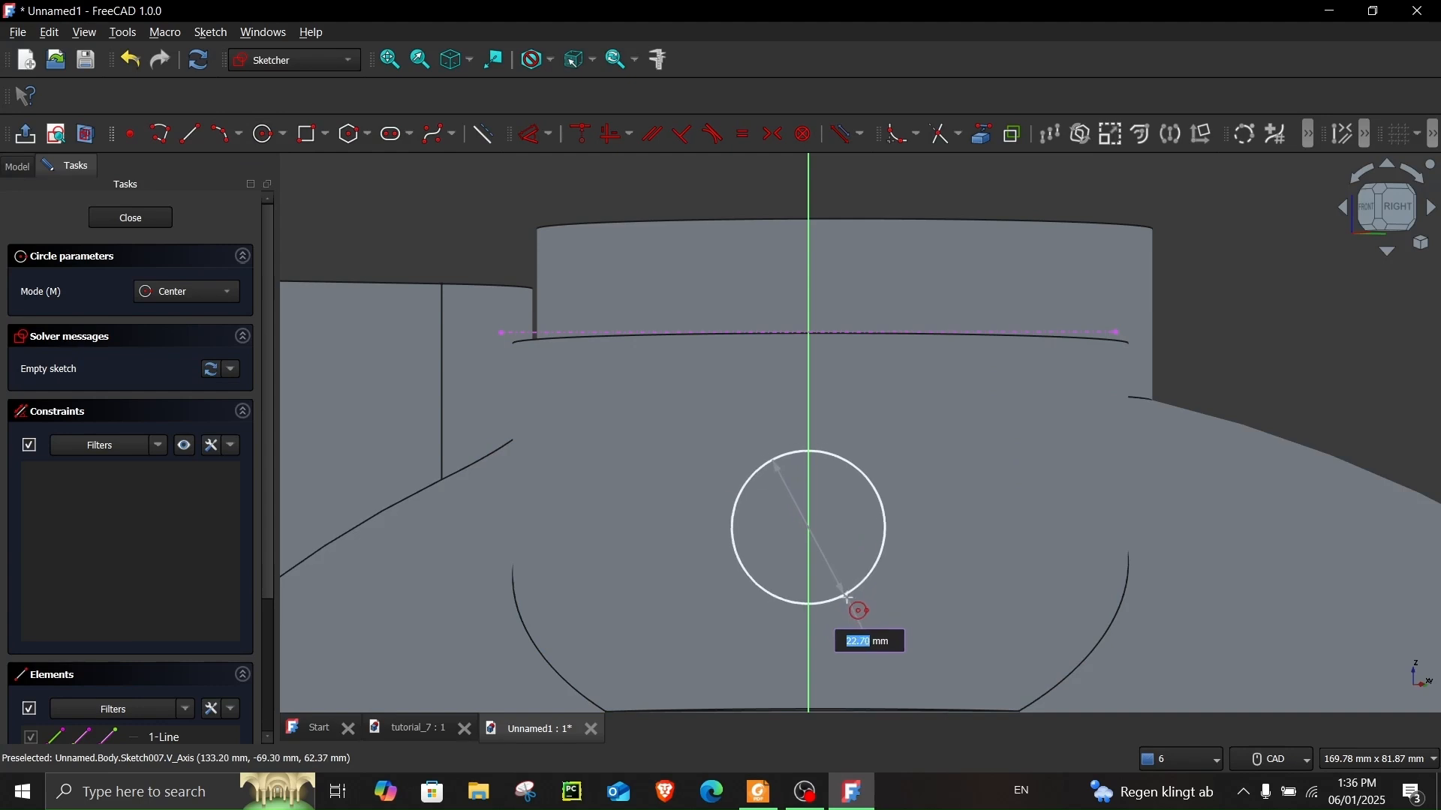
text(30)
key(Return)
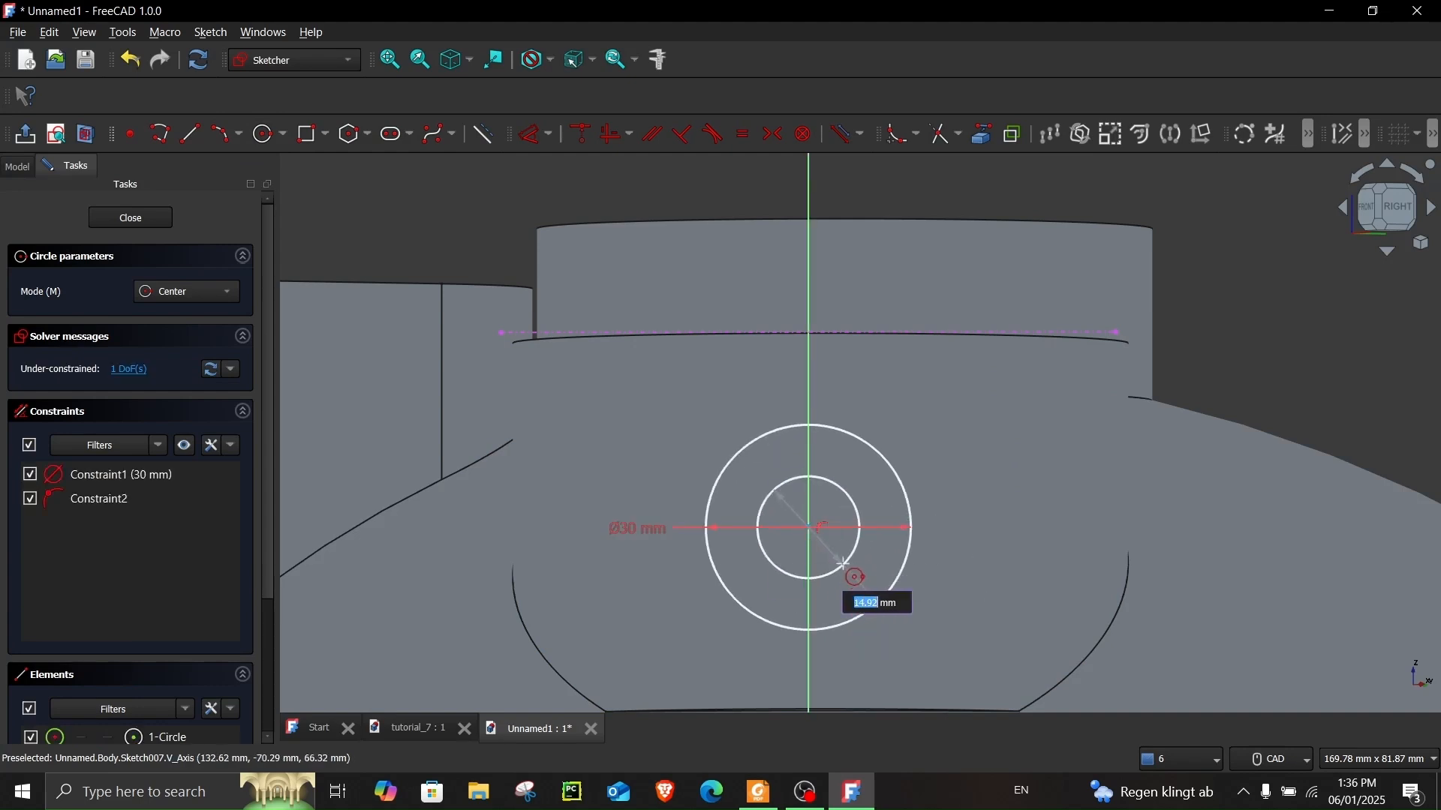
text(12)
key(Return)
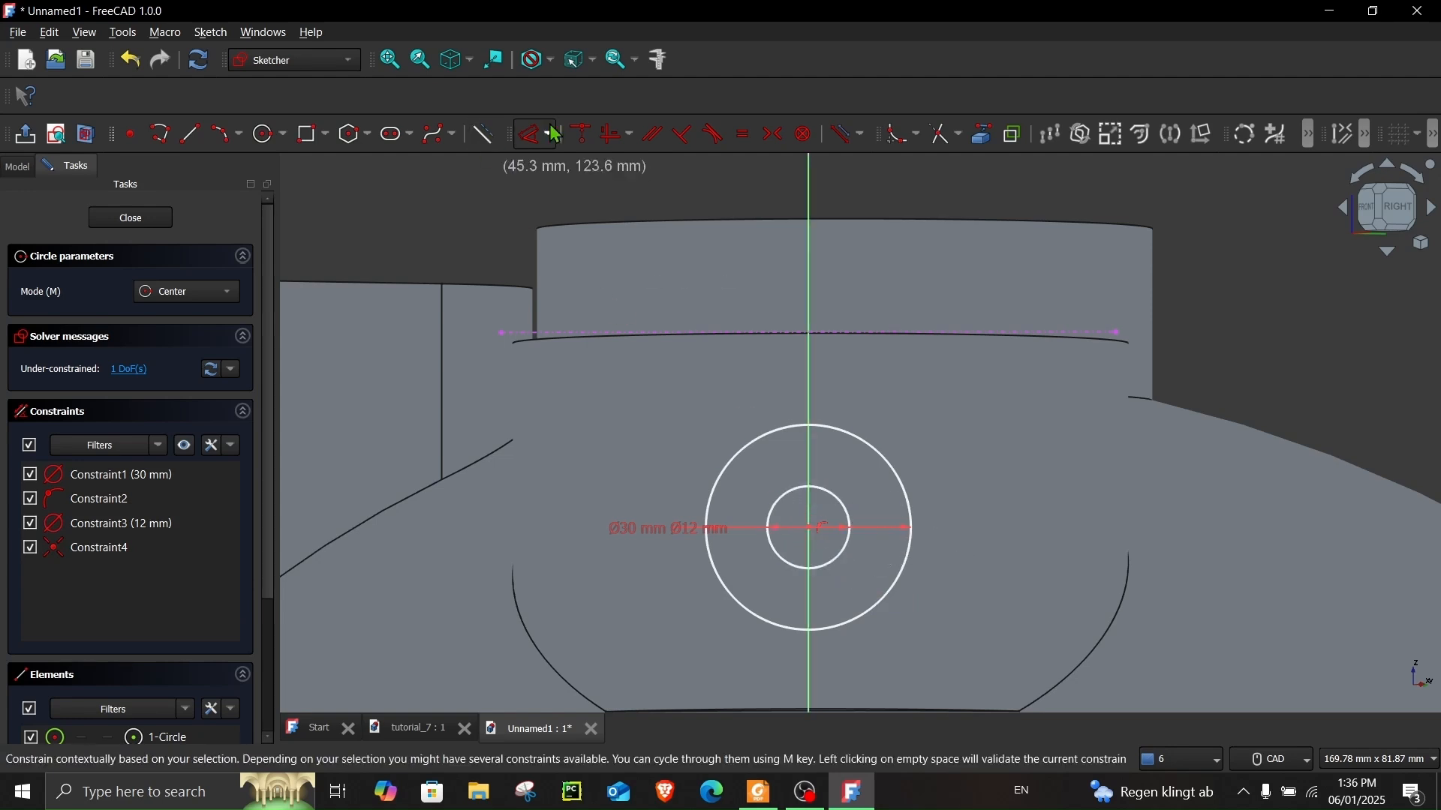
- Constrain the circles' centre 35 mm below the projected top edge of the offset boss and close the sketch
click(532, 143)
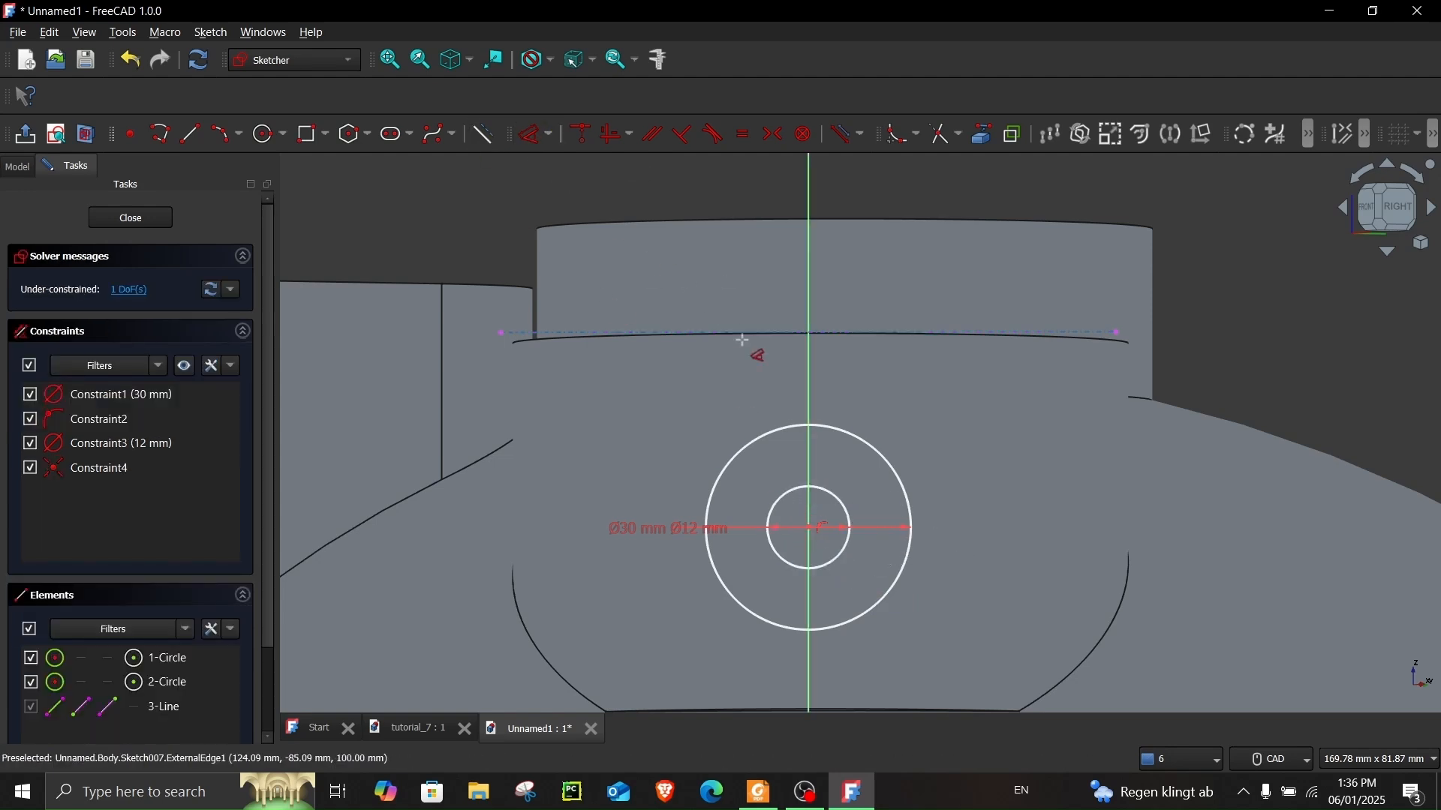
click(810, 528)
click(859, 332)
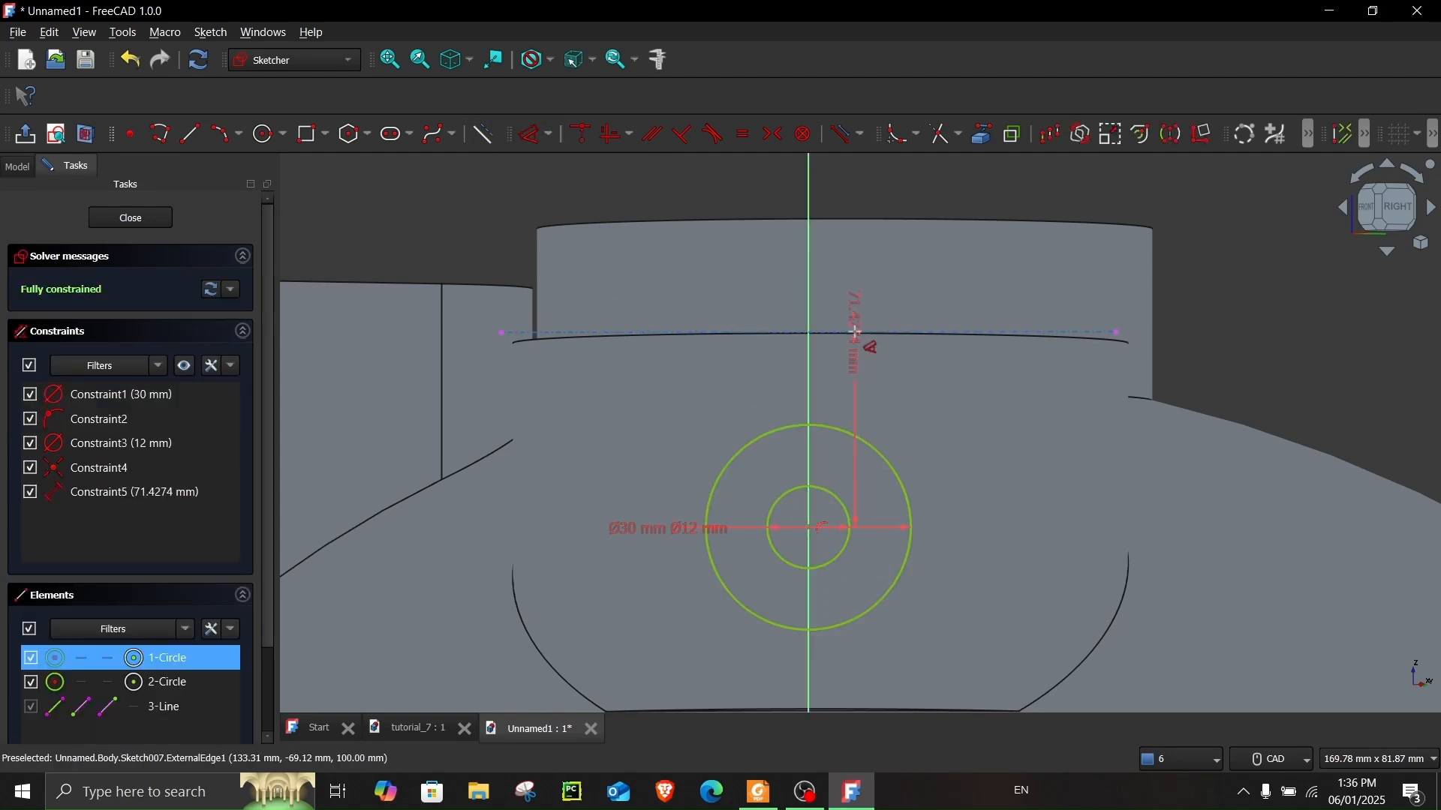
click(855, 331)
click(916, 395)
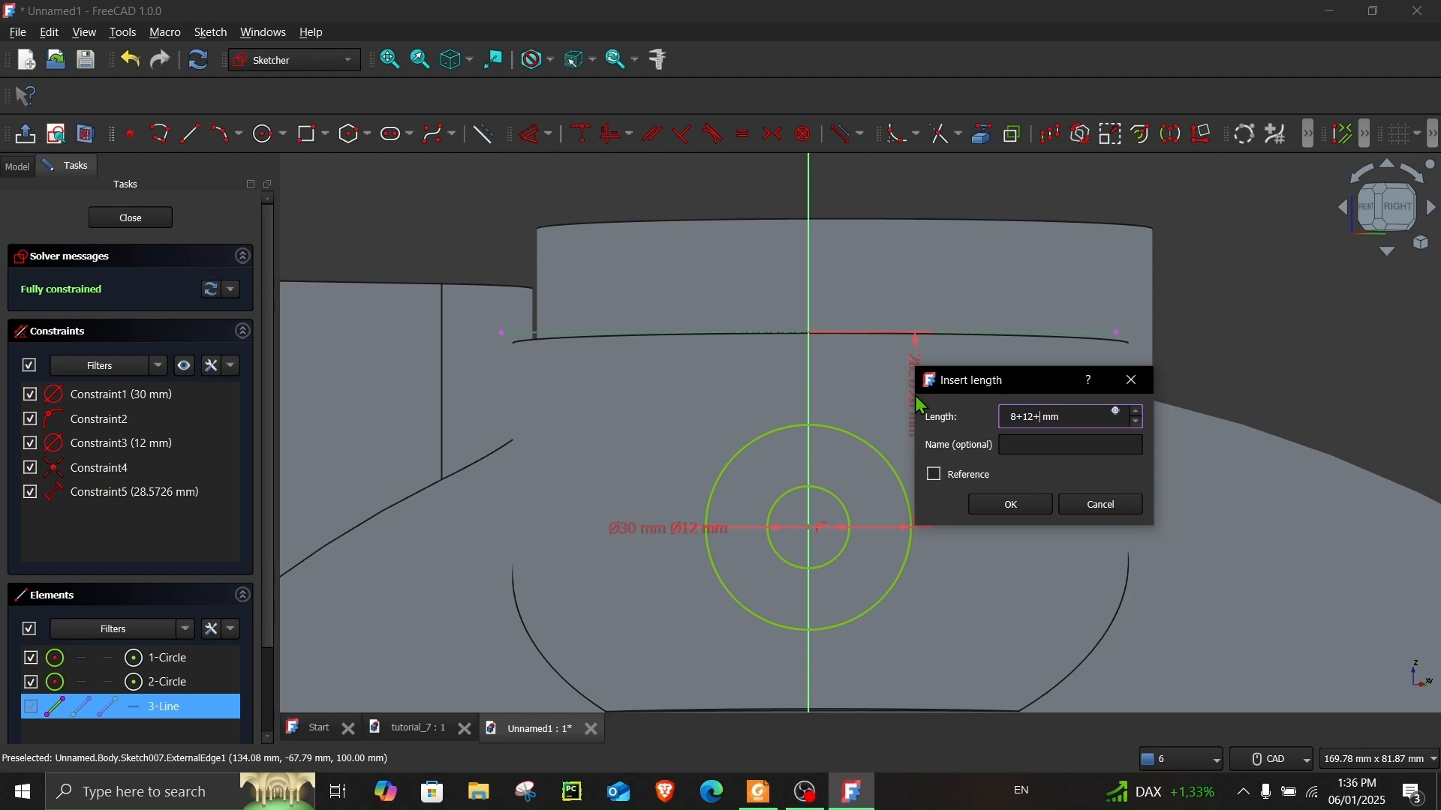
key(Return)
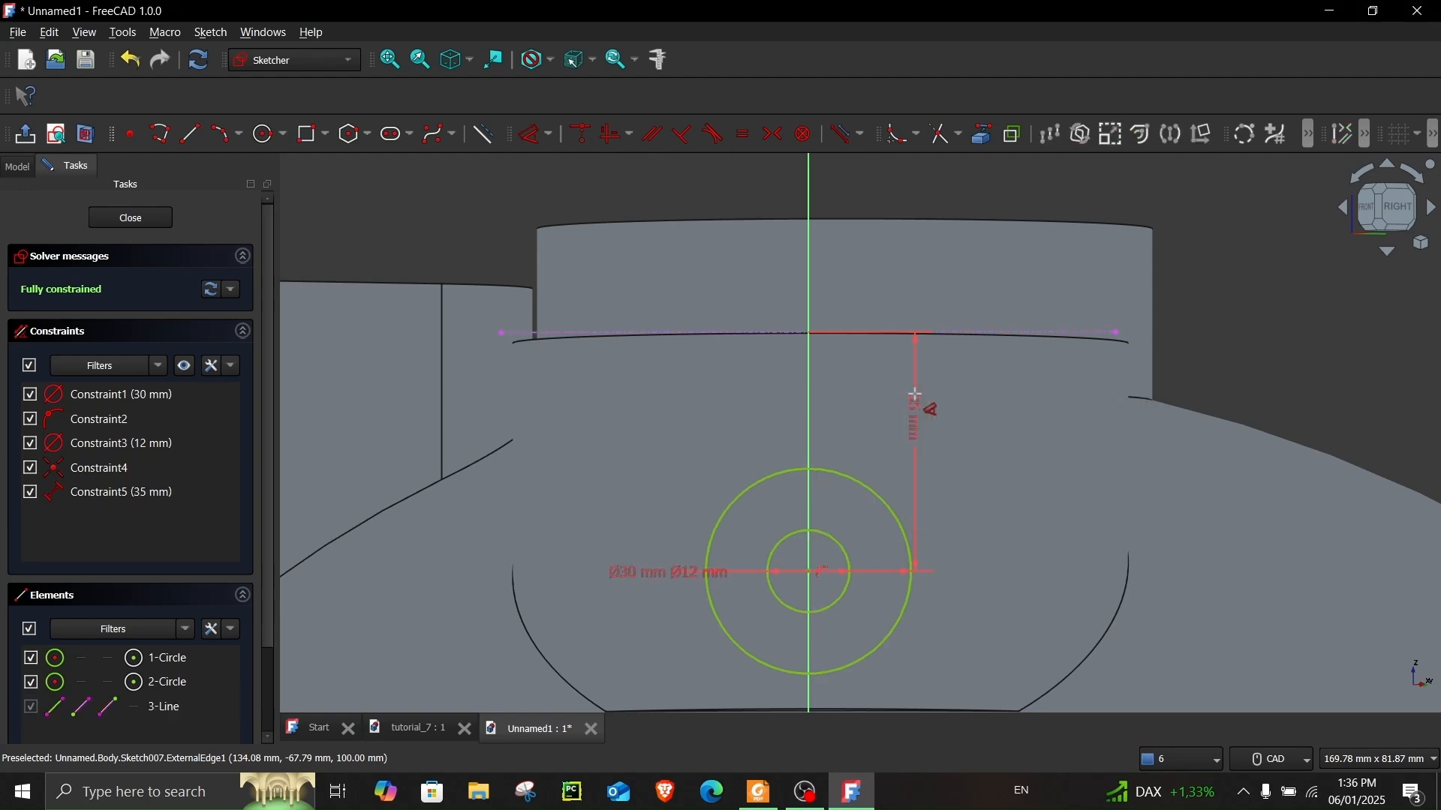
middle_drag(936, 442, 818, 511)
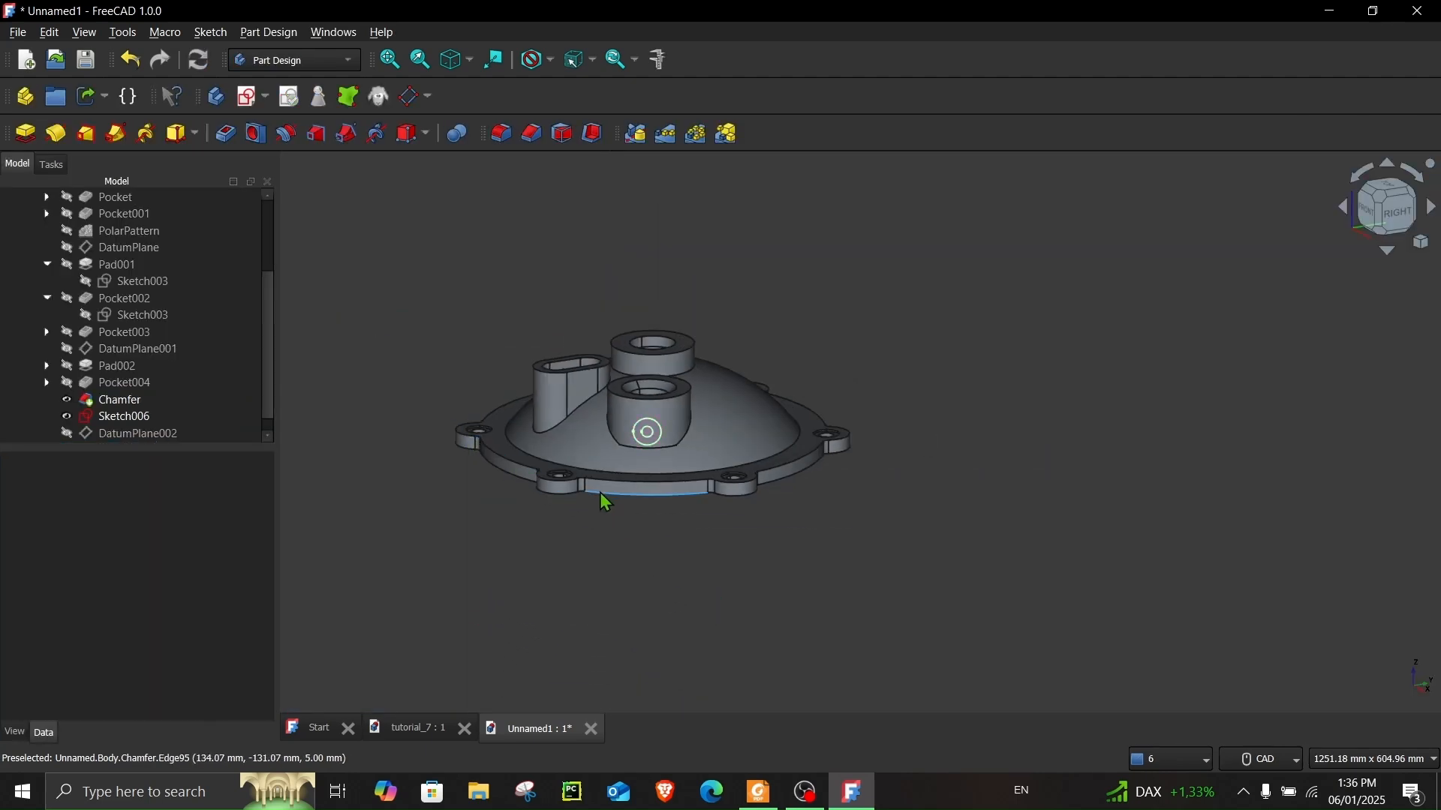
- Pad the outer 30 mm circle up to the offset boss's cylindrical outer face
scroll(596, 488, up, 5)
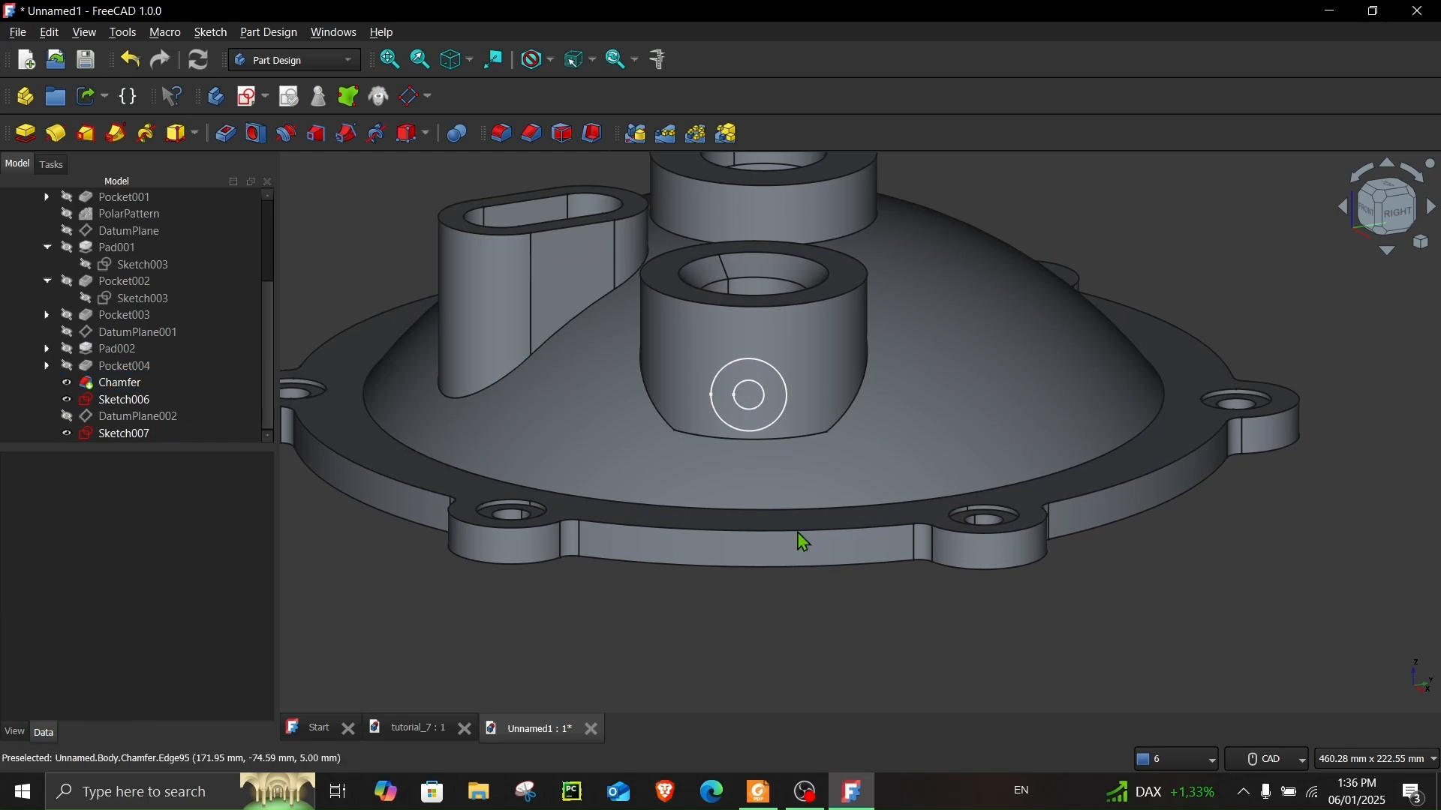
click(778, 376)
mouse_move(997, 376)
middle_down()
mouse_move(649, 416)
mouse_move(655, 535)
middle_up()
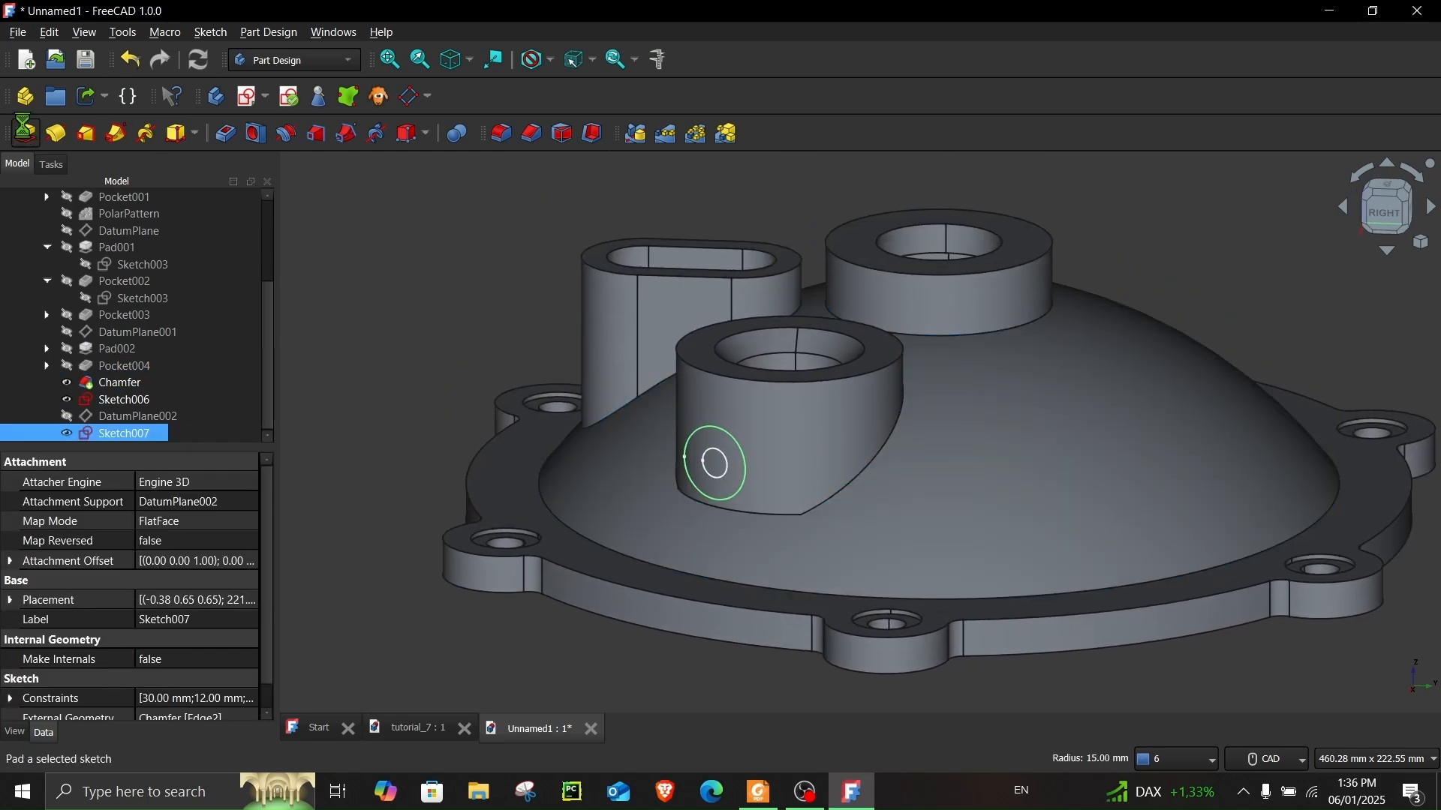
click(26, 135)
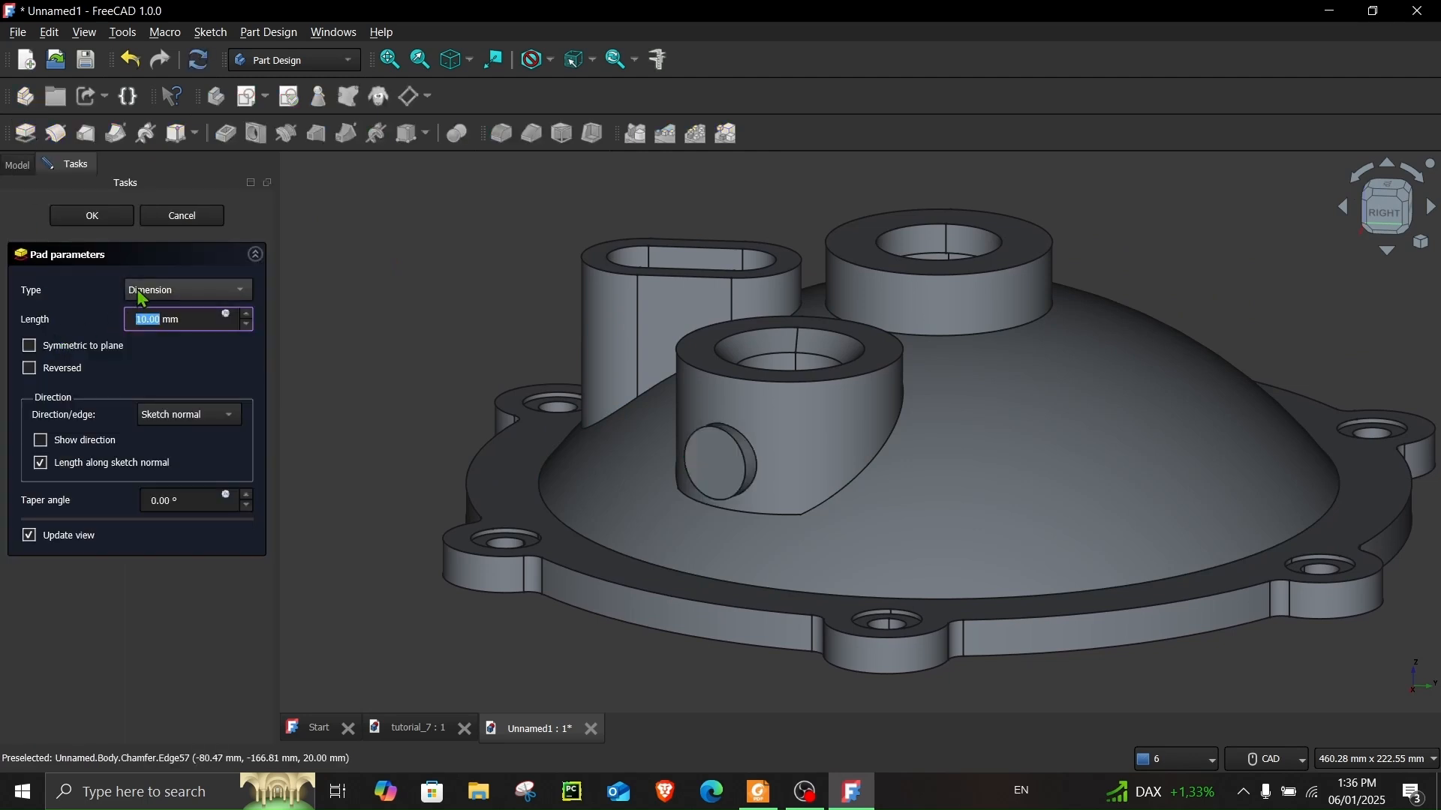
click(187, 290)
click(188, 345)
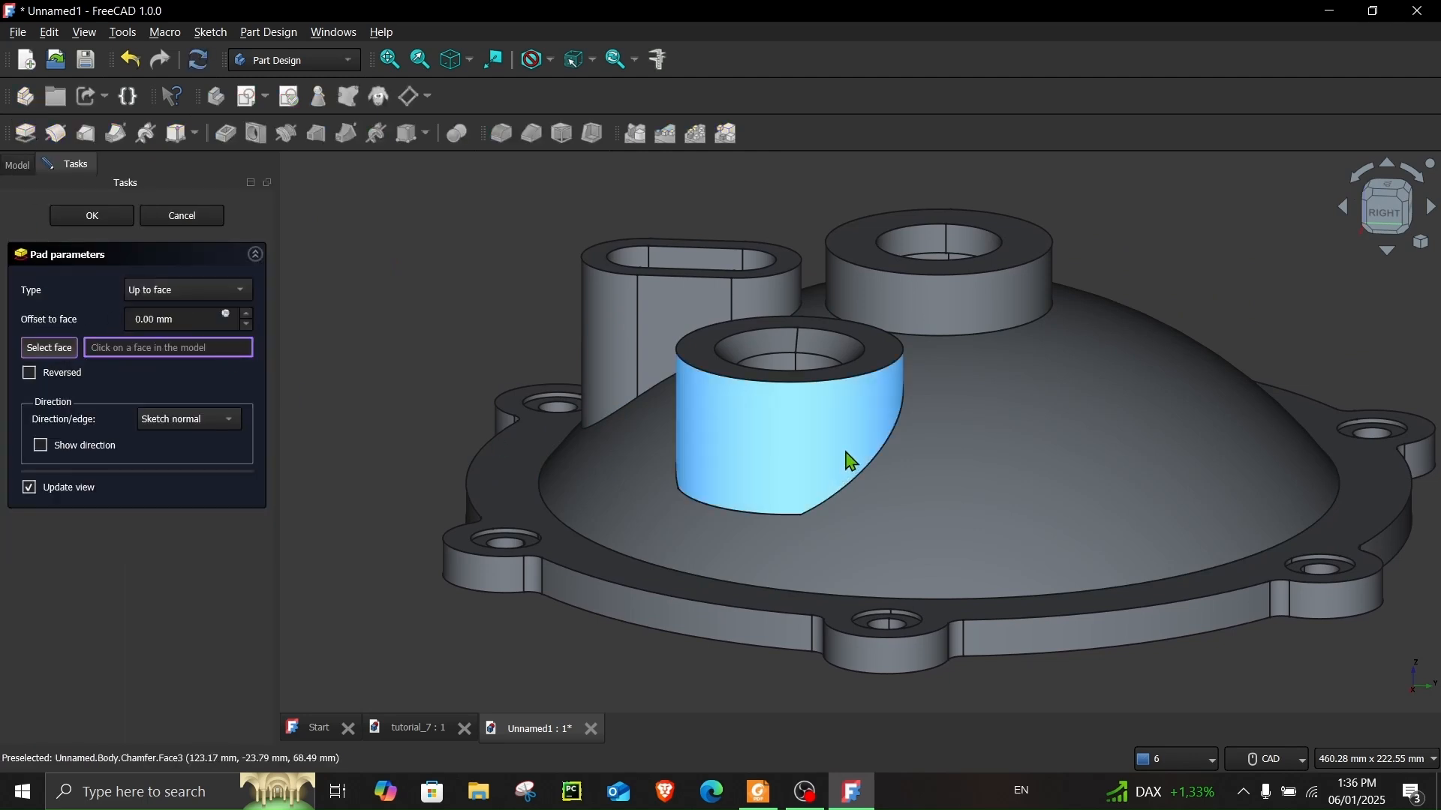
click(821, 449)
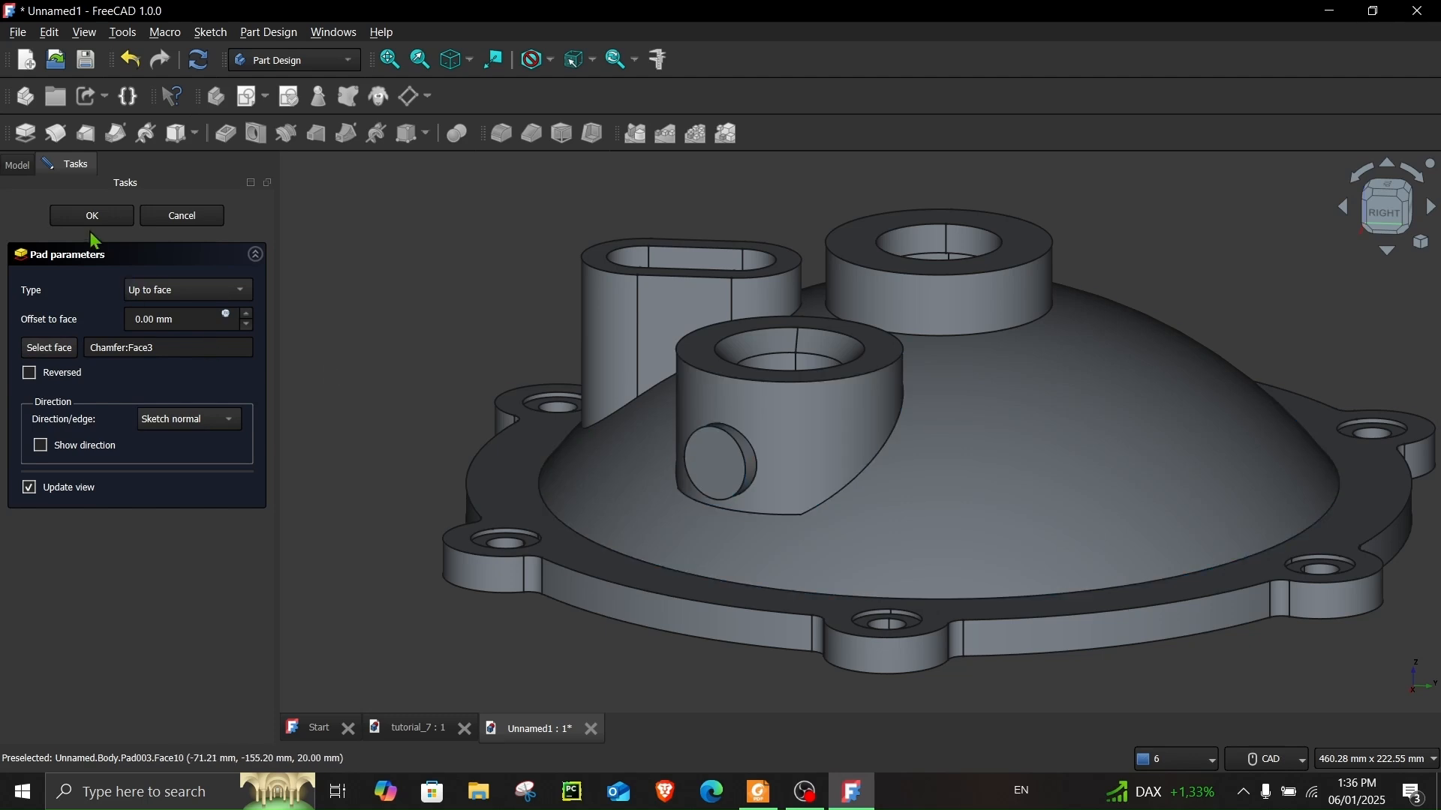
key(Return)
- Show the pad's two-circle sketch again so its inner 12 mm circle is accessible on the side boss
mouse_move(454, 334)
middle_down()
mouse_move(466, 295)
mouse_move(394, 304)
mouse_move(373, 345)
middle_up()
click(46, 433)
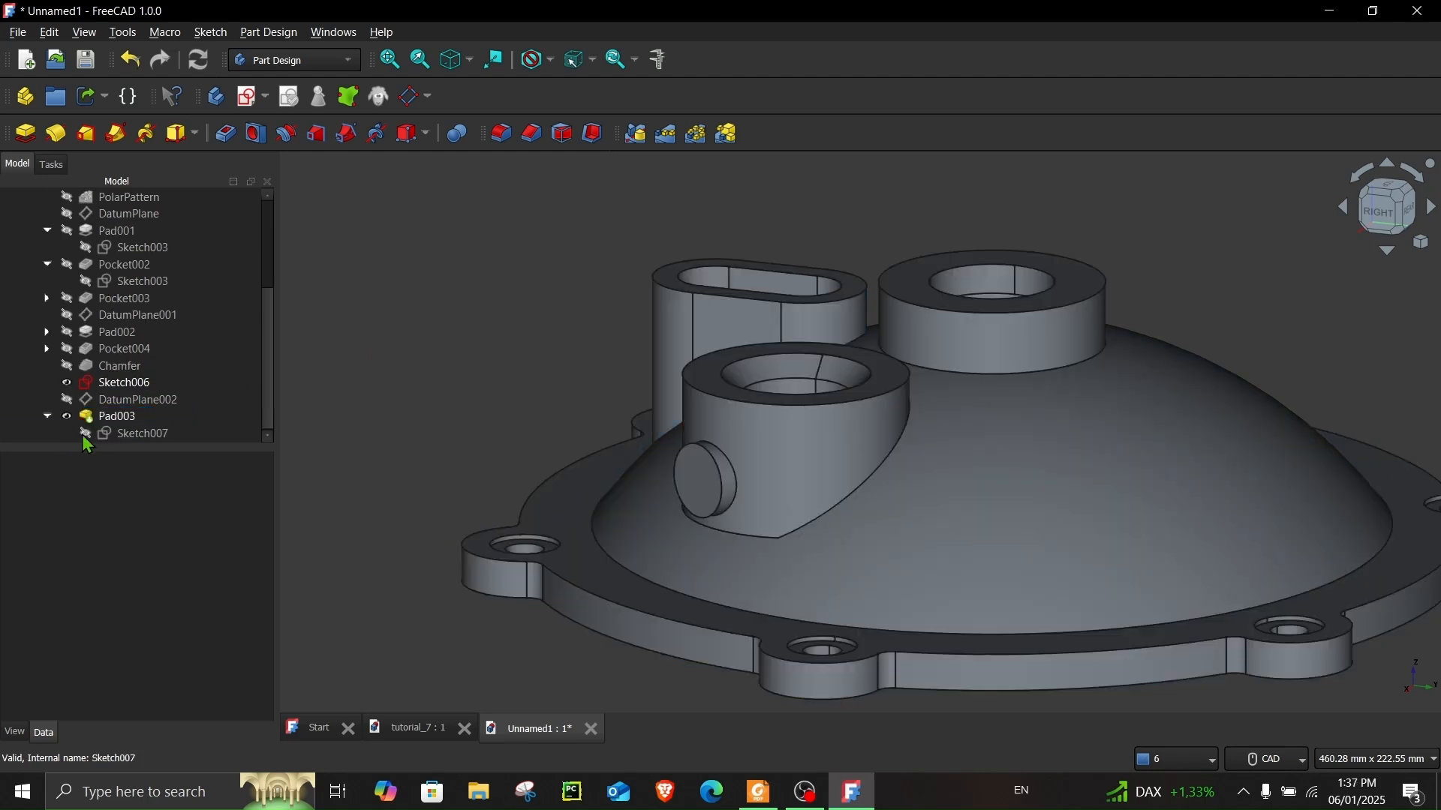
click(84, 433)
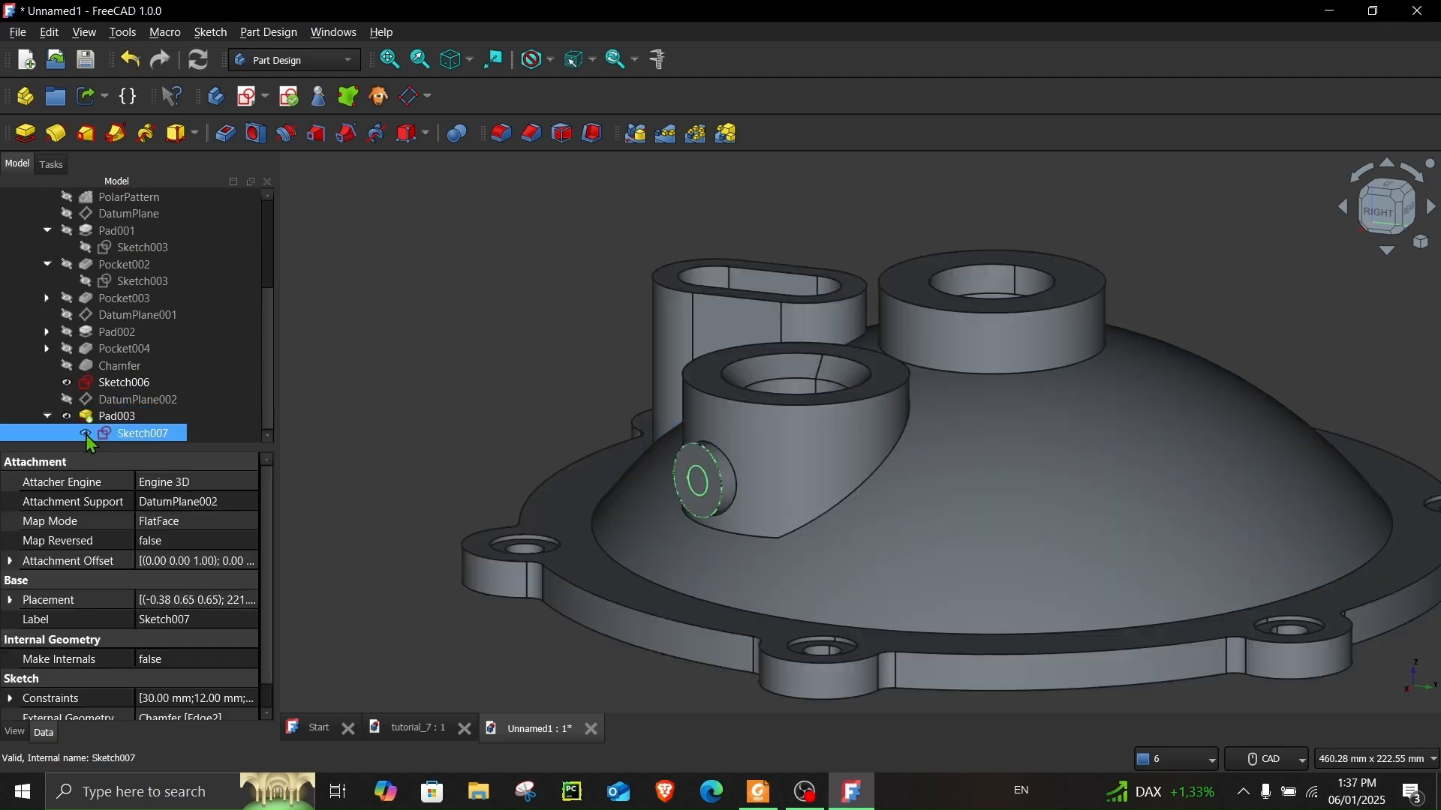
click(438, 422)
click(150, 433)
click(420, 418)
scroll(488, 396, up, 2)
scroll(743, 496, up, 3)
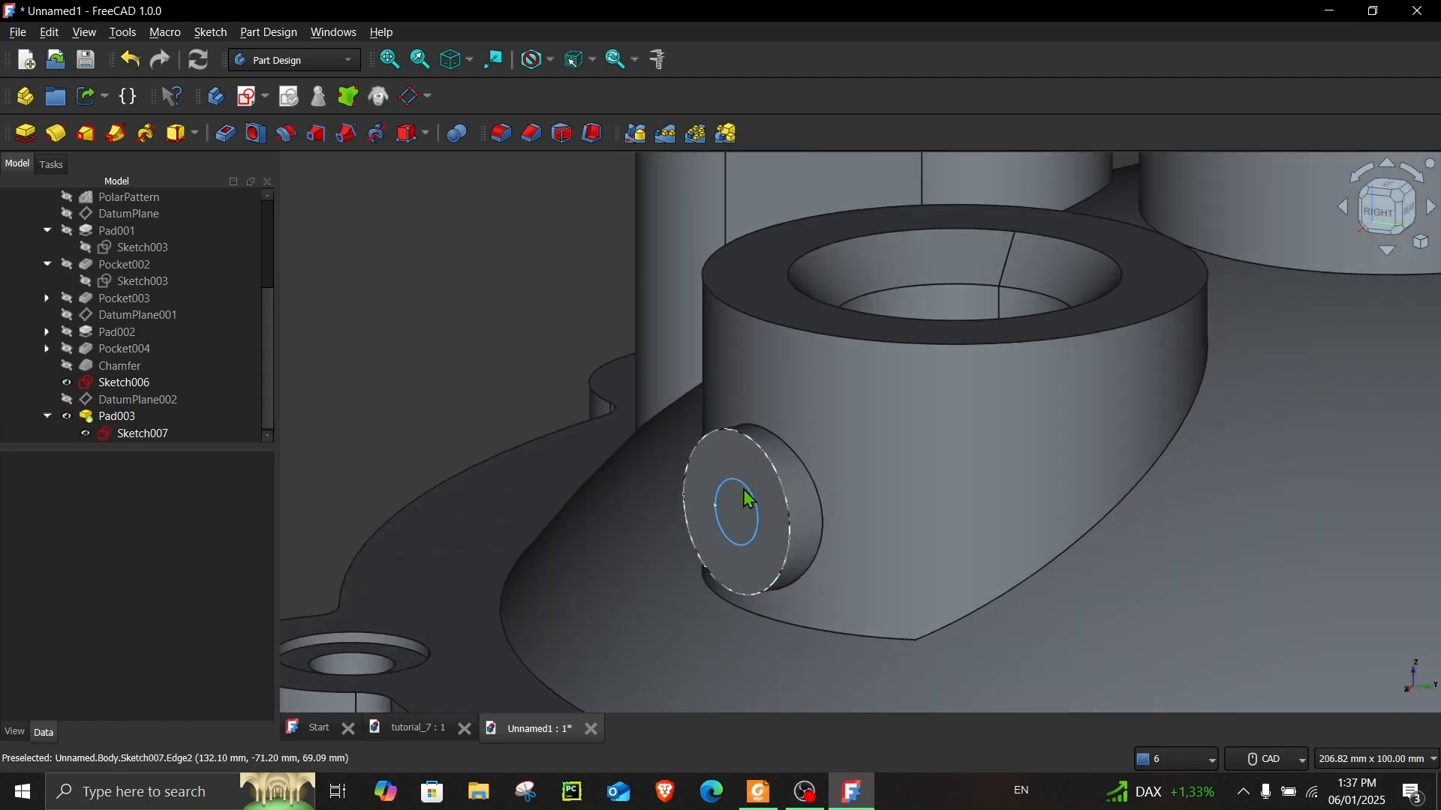
- Pocket the side boss's inner 12 mm circle 33 mm deep with the direction reversed, into the offset boss
click(743, 491)
scroll(745, 492, down, 1)
click(226, 133)
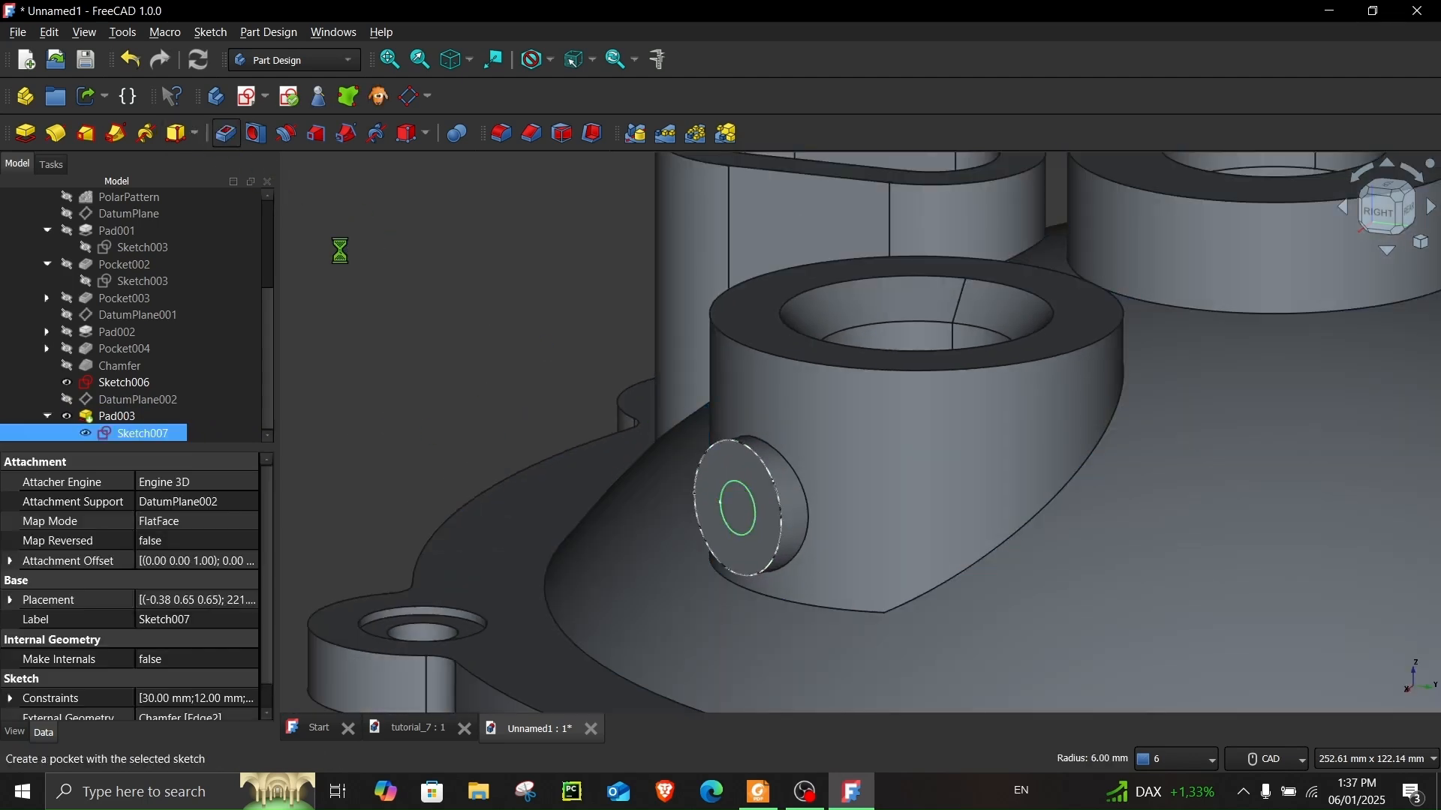
middle_drag(653, 340, 389, 475)
click(45, 371)
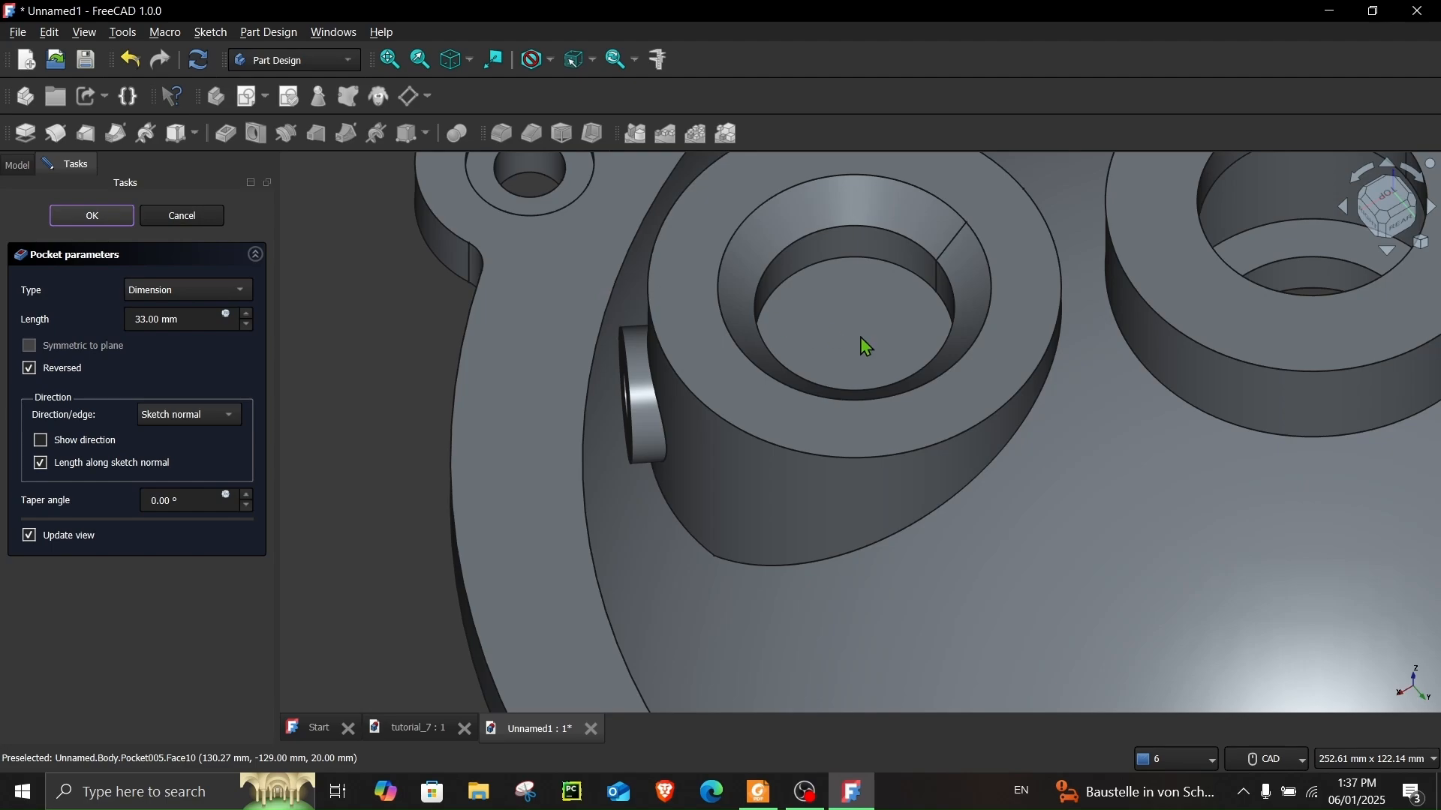
scroll(826, 360, down, 3)
- Switch to the Tutorial 7 PDF in Foxit Reader and examine the offset boss's bore dimensions in Section B-B
click(757, 792)
ctrl+scroll(941, 499, down, 4)
drag(1135, 508, 1127, 577)
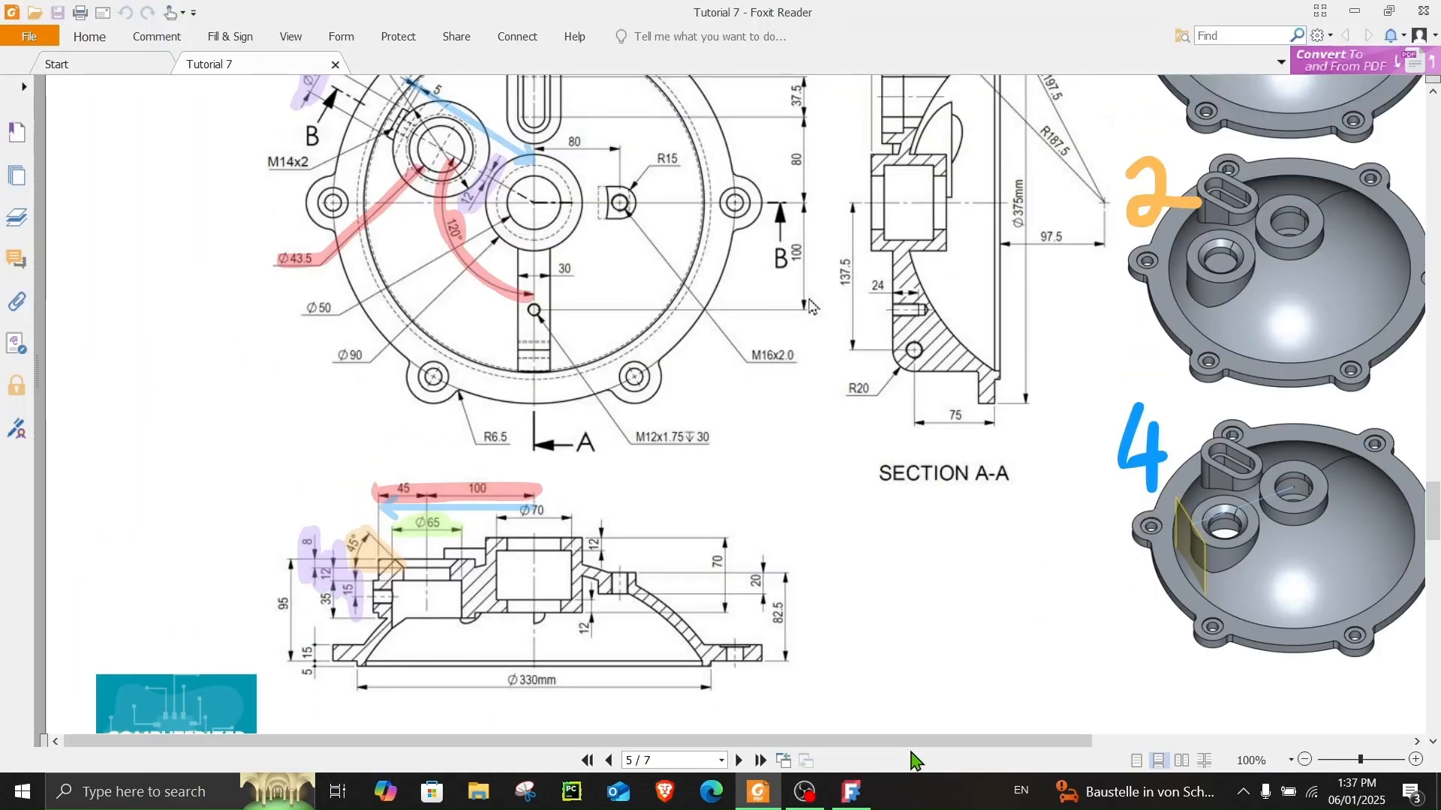
scroll(901, 741, right, 5)
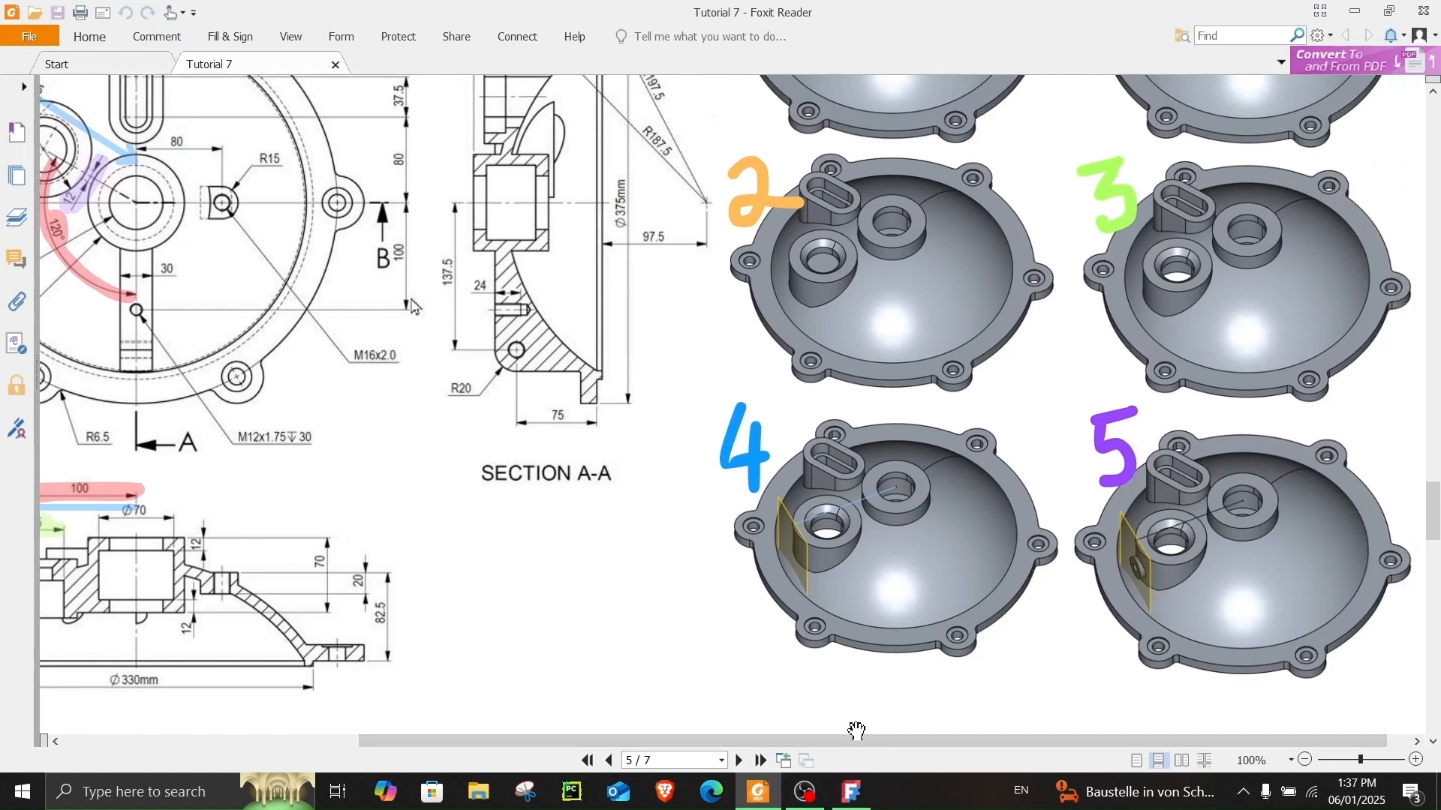
drag(853, 741, 687, 741)
ctrl+scroll(200, 618, up, 2)
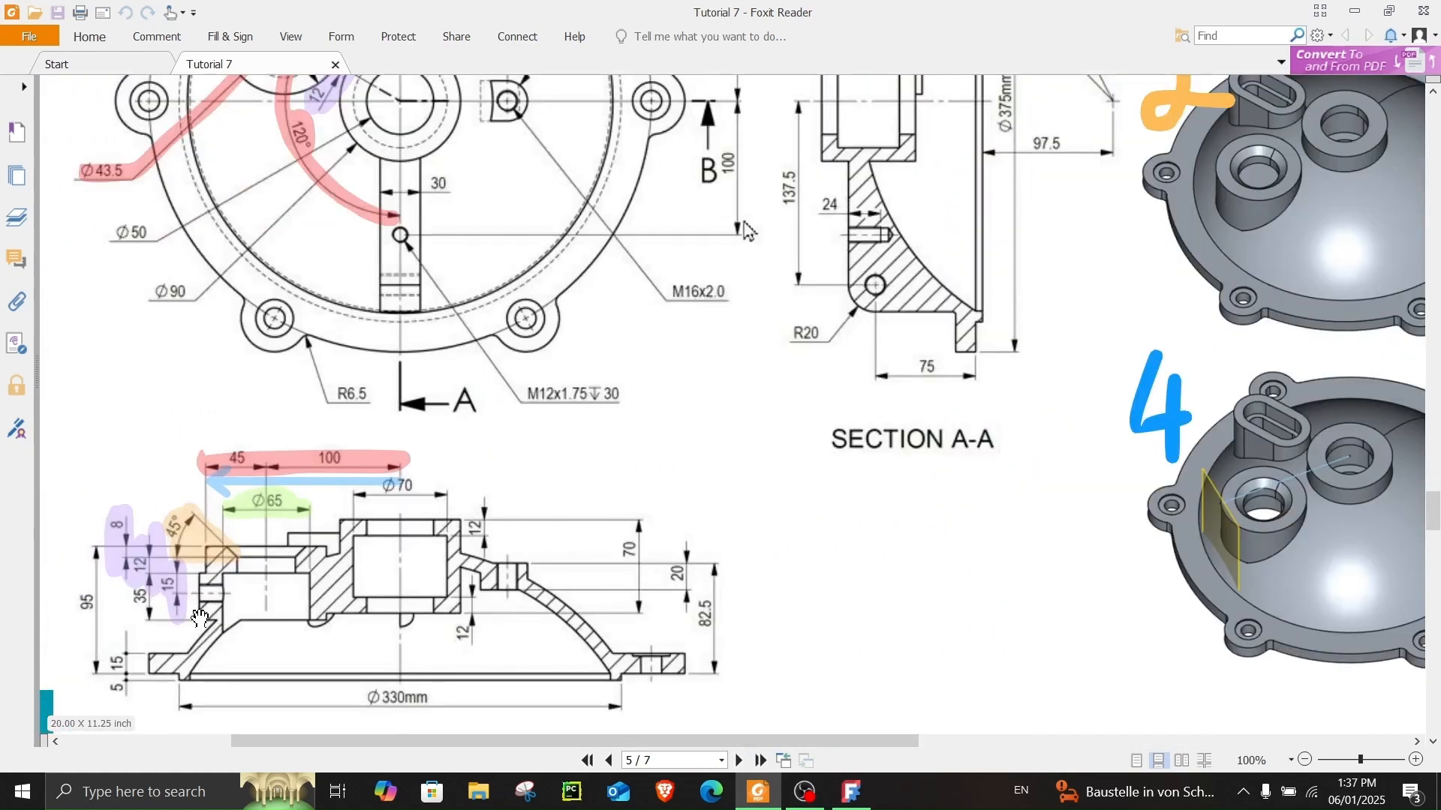
ctrl+scroll(199, 618, up, 3)
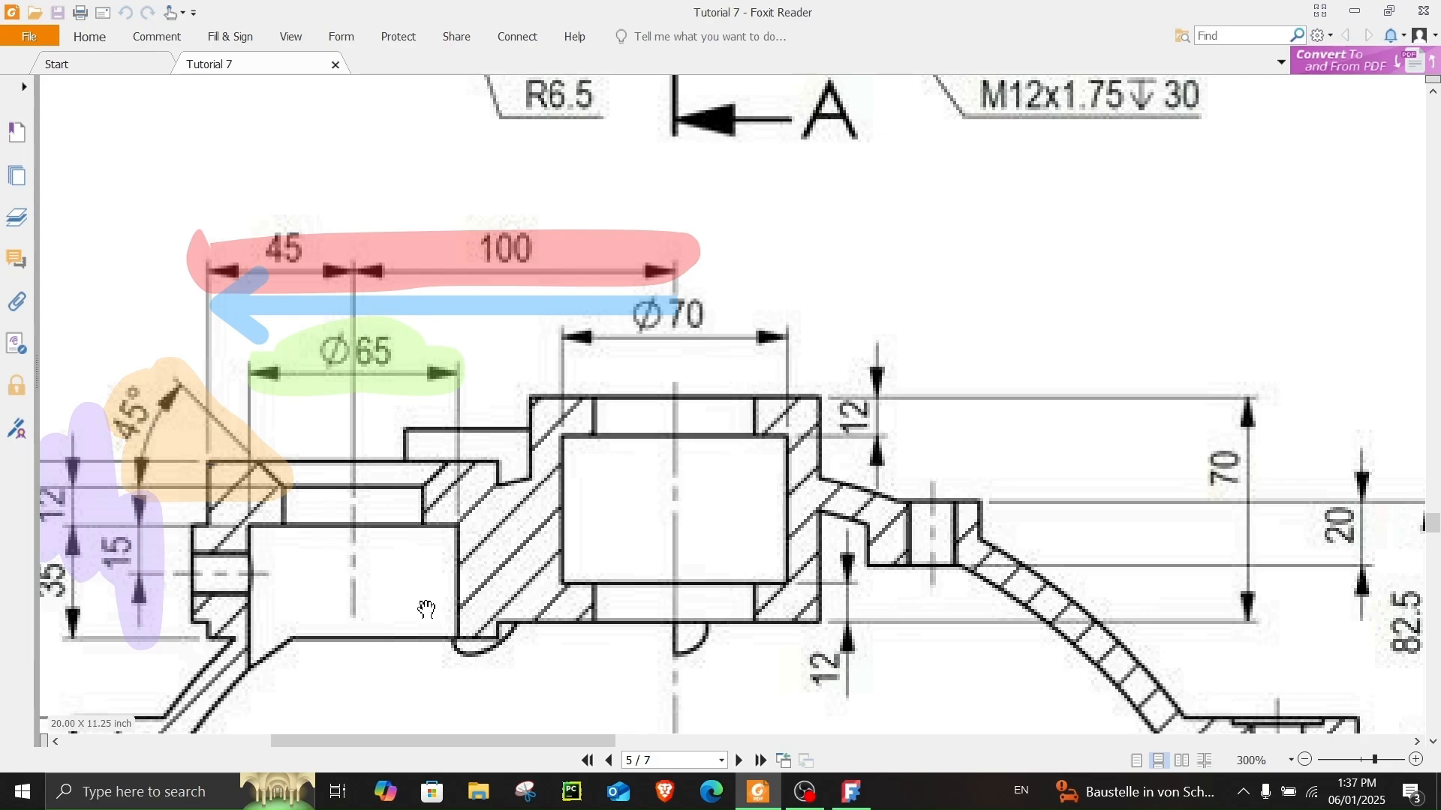
click(1355, 10)
- Sketch a circle on the offset boss's bore floor, concentric with and equal to the chamfer's projected outer edge, and close the sketch
click(827, 333)
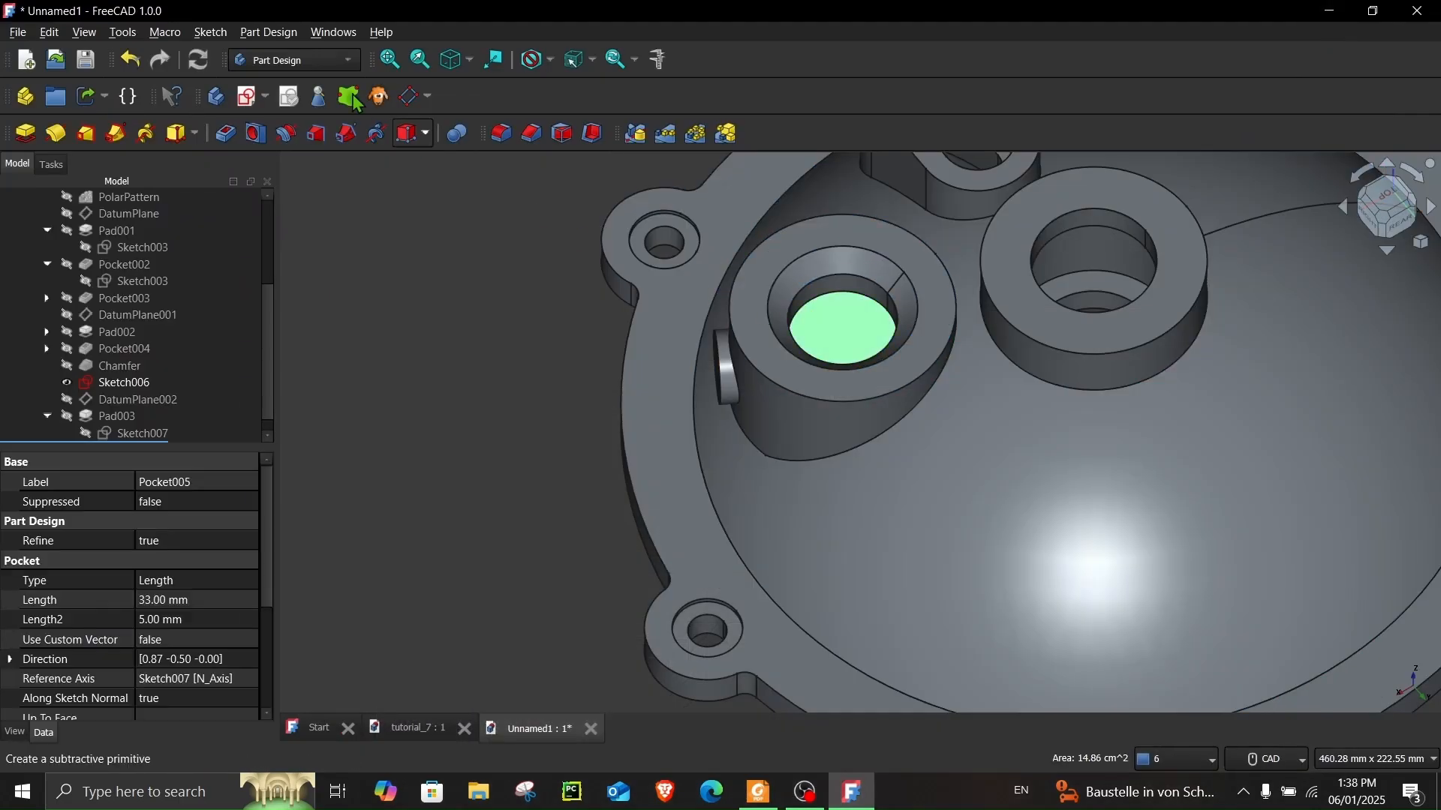
click(259, 98)
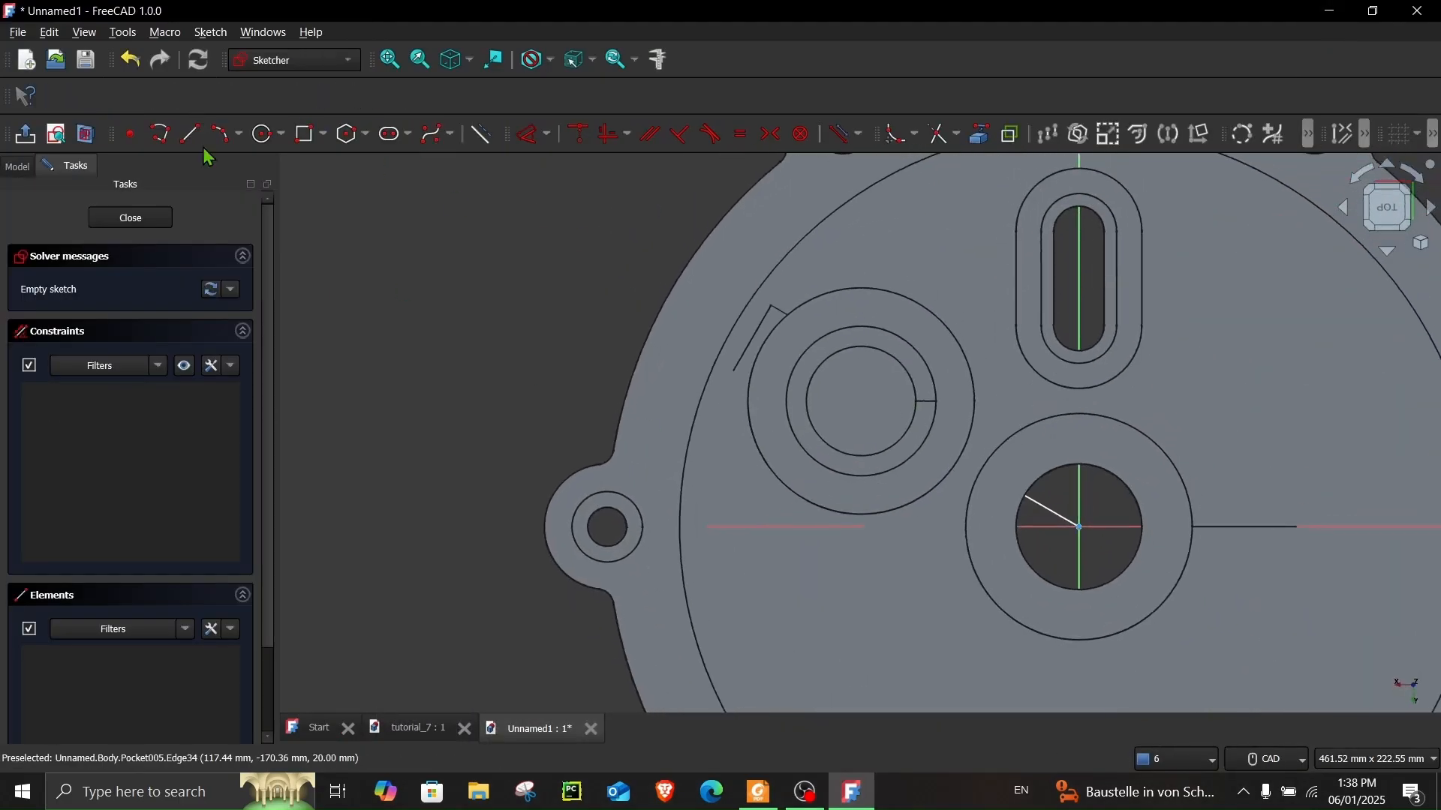
scroll(913, 371, up, 2)
click(977, 134)
click(835, 306)
click(264, 134)
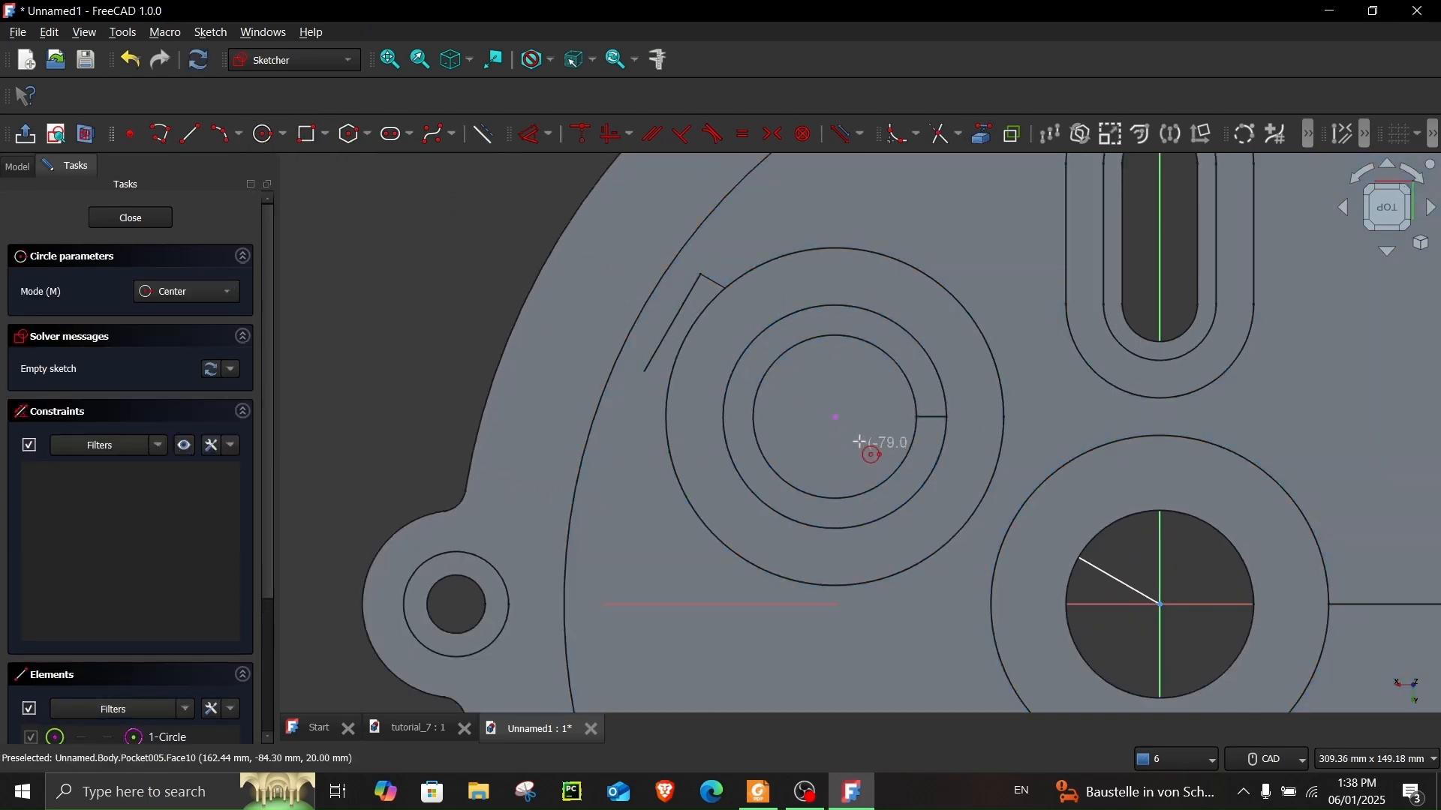
click(838, 421)
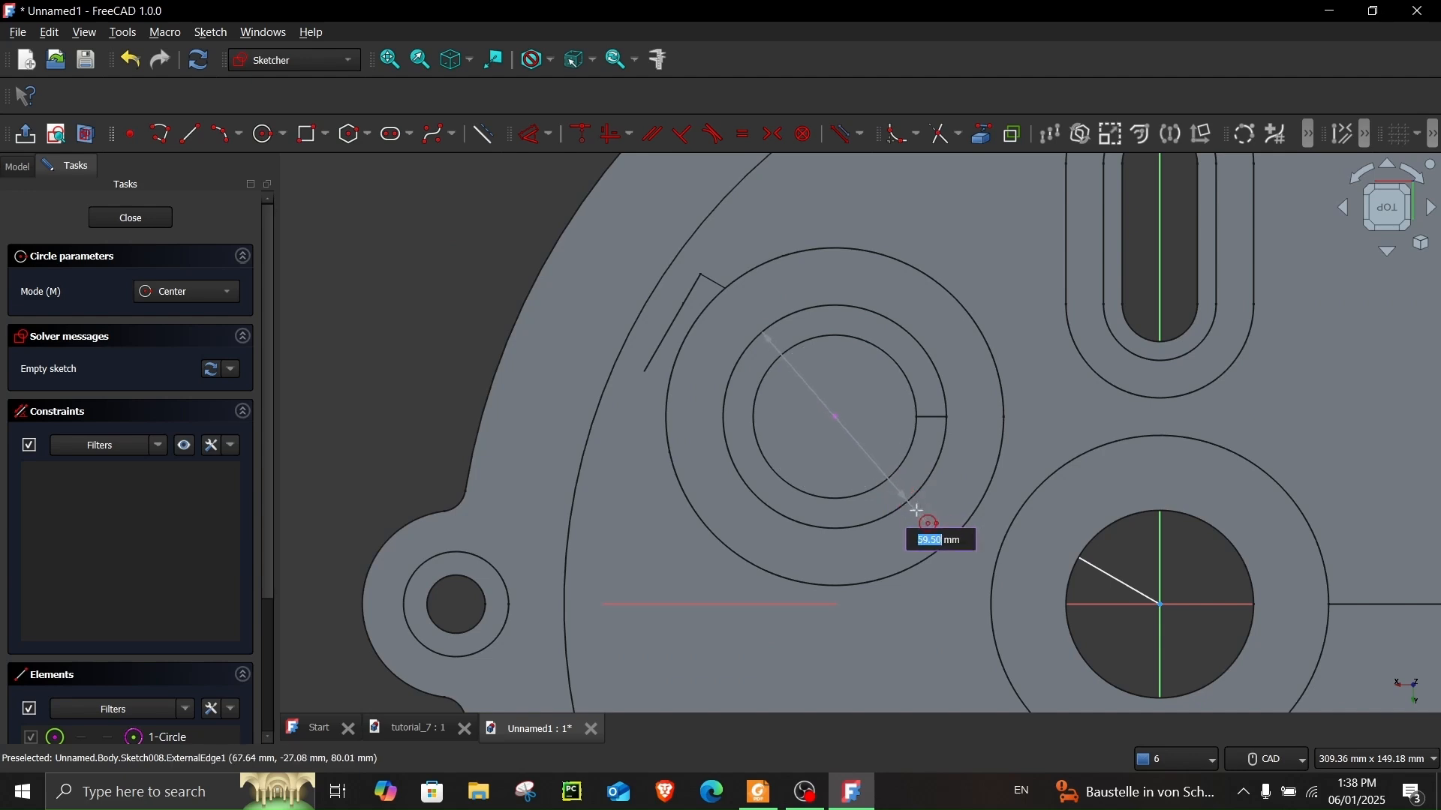
text(65)
key(Return)
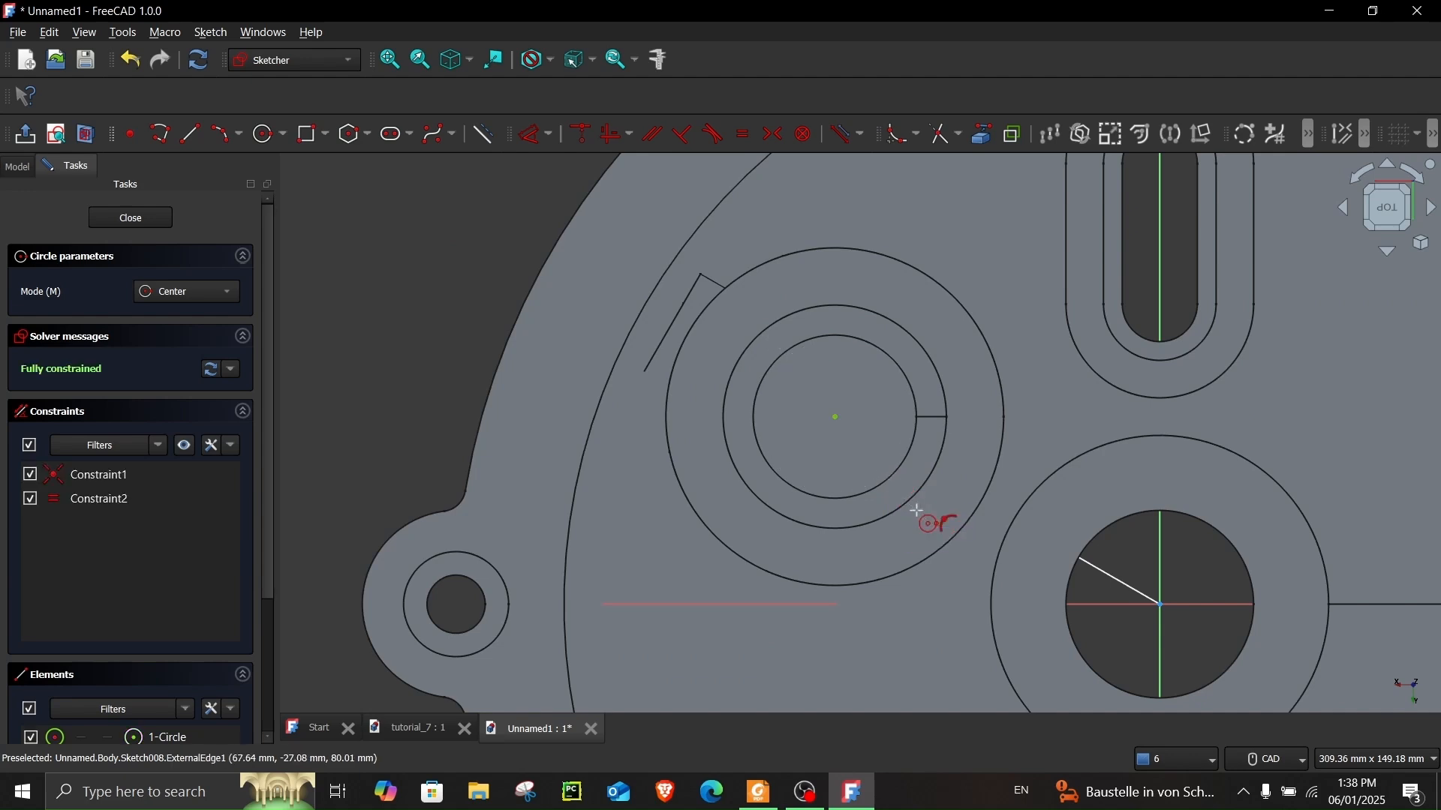
click(149, 219)
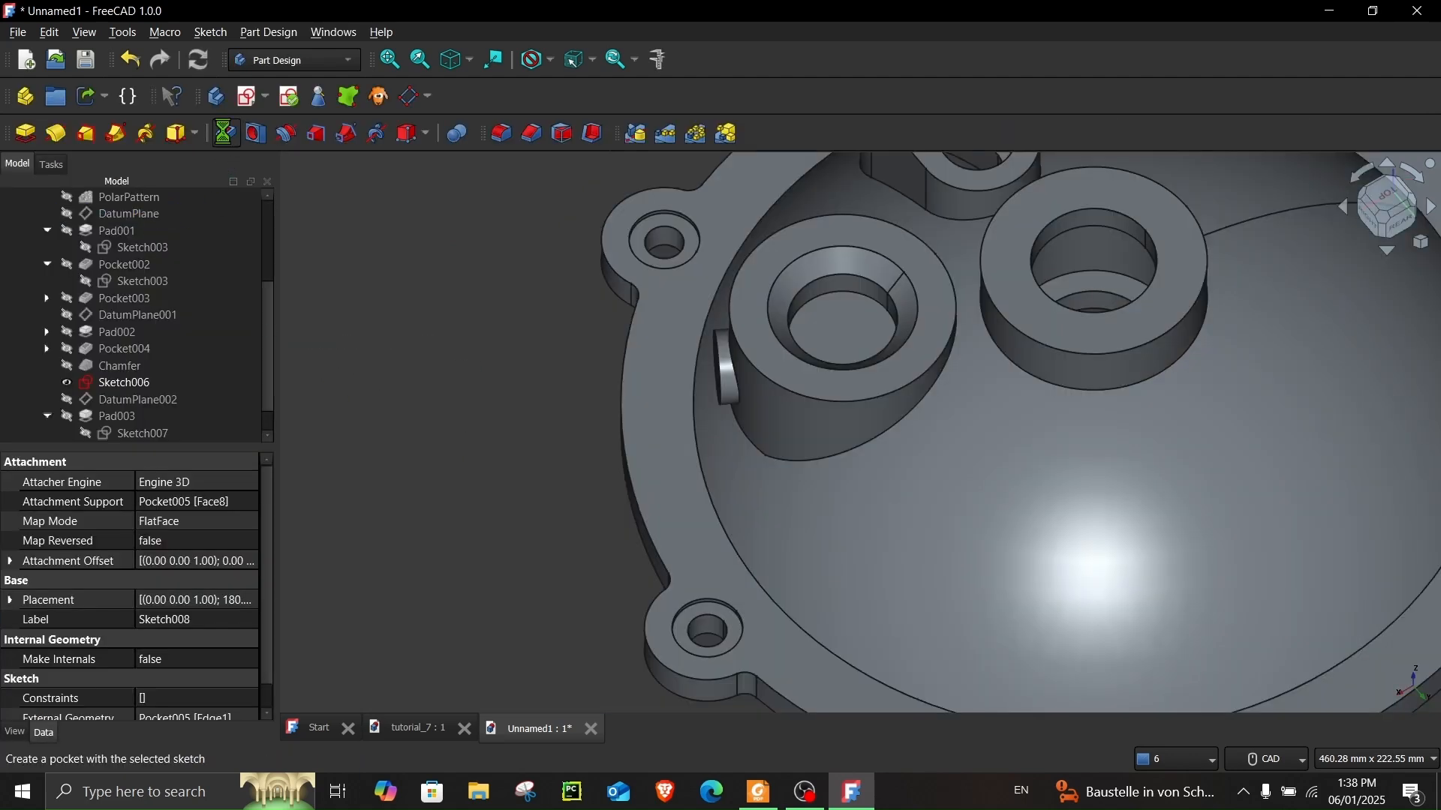
- Pocket the bore-floor circle with the type Through all to open the offset boss from below
click(187, 289)
click(188, 307)
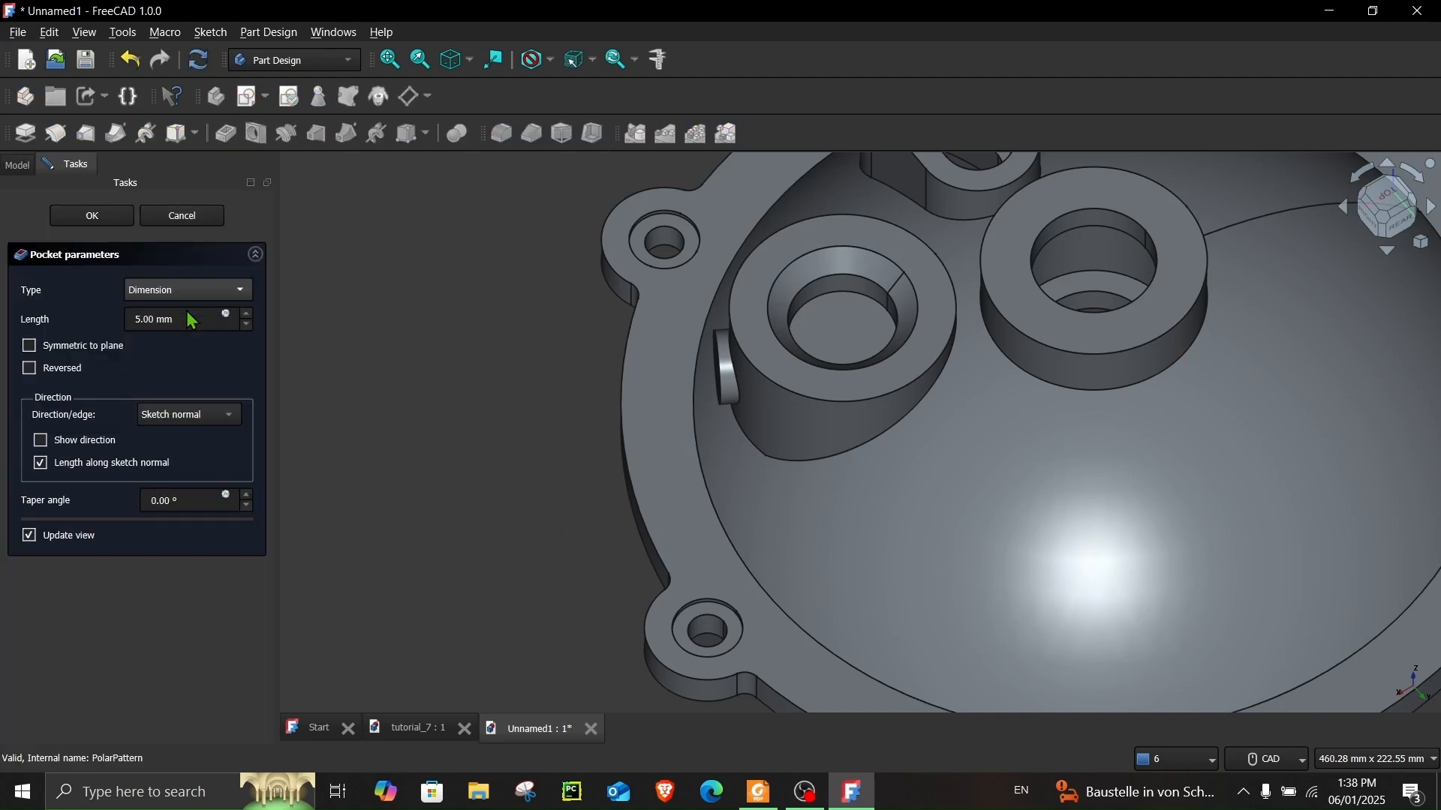
click(76, 218)
- Inspect the bore and side hole of the offset boss and hide the construction sketch Sketch006
middle_drag(578, 473, 351, 495)
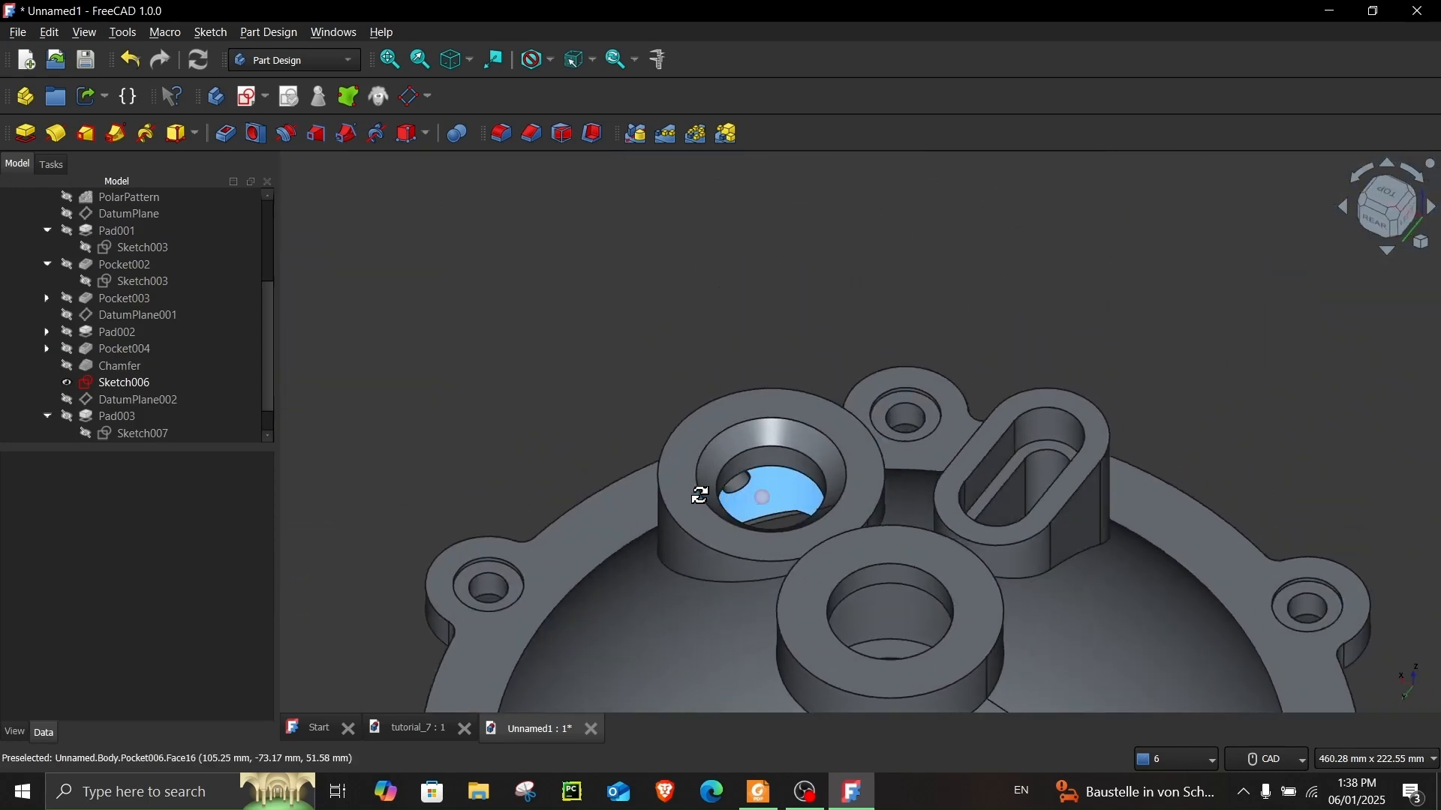
scroll(729, 499, up, 3)
click(748, 491)
middle_drag(748, 491, 987, 453)
scroll(976, 450, down, 5)
scroll(135, 387, down, 1)
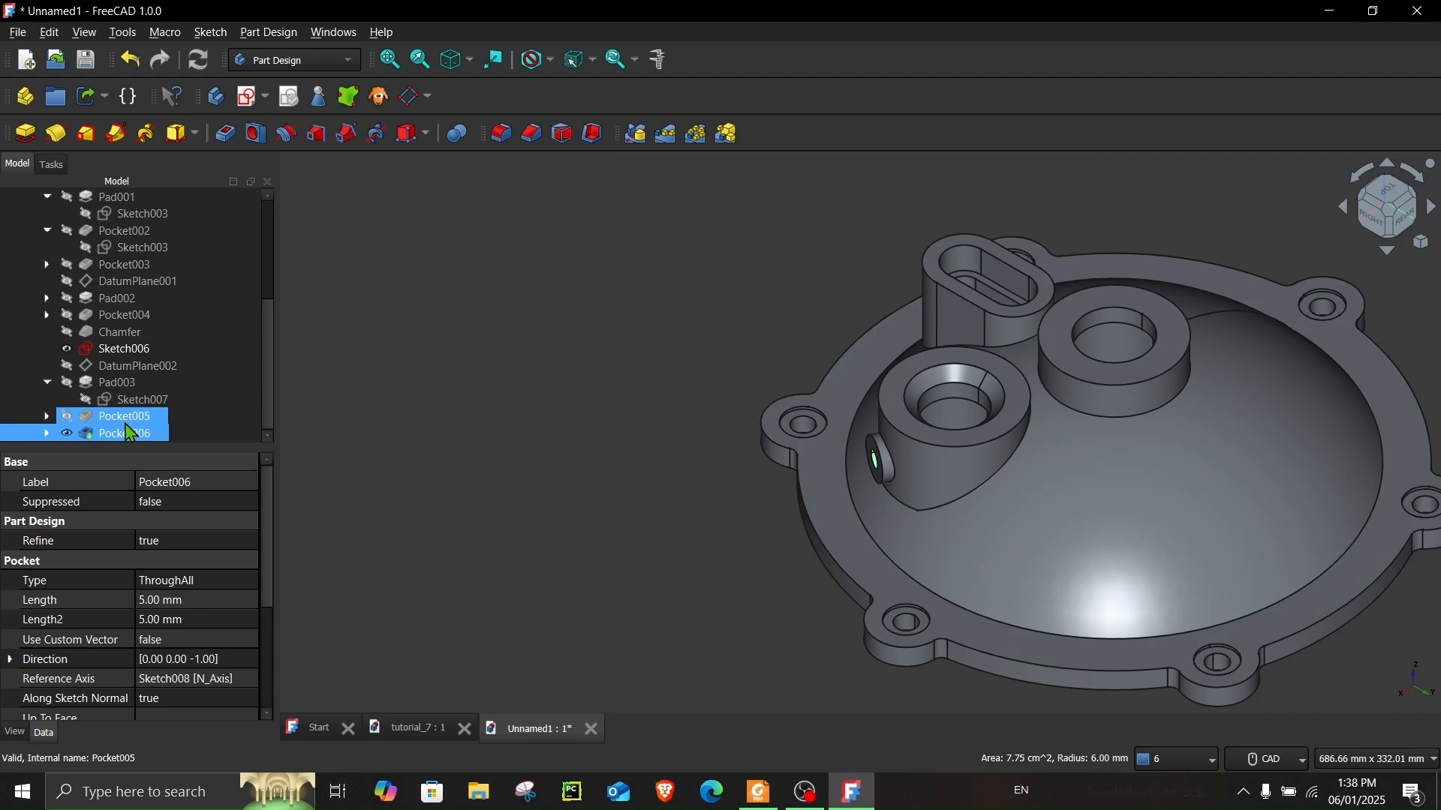
click(105, 354)
click(564, 409)
scroll(560, 410, down, 2)
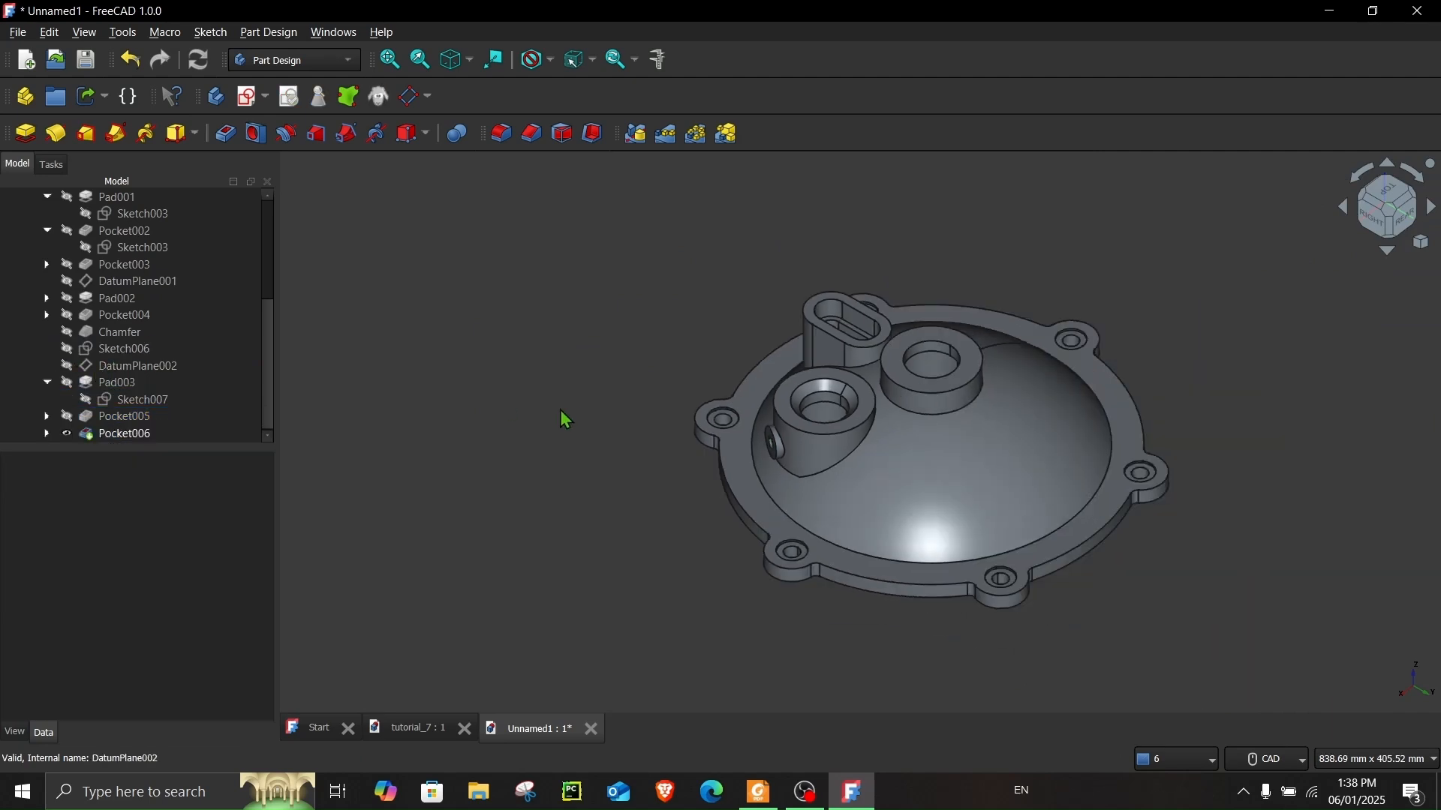
mouse_move(961, 466)
middle_down()
mouse_move(865, 510)
mouse_move(871, 488)
middle_up()
- Switch to the Tutorial 7 PDF in Foxit Reader and examine the highlighted rib's dimensions on the Step 5 page
click(757, 791)
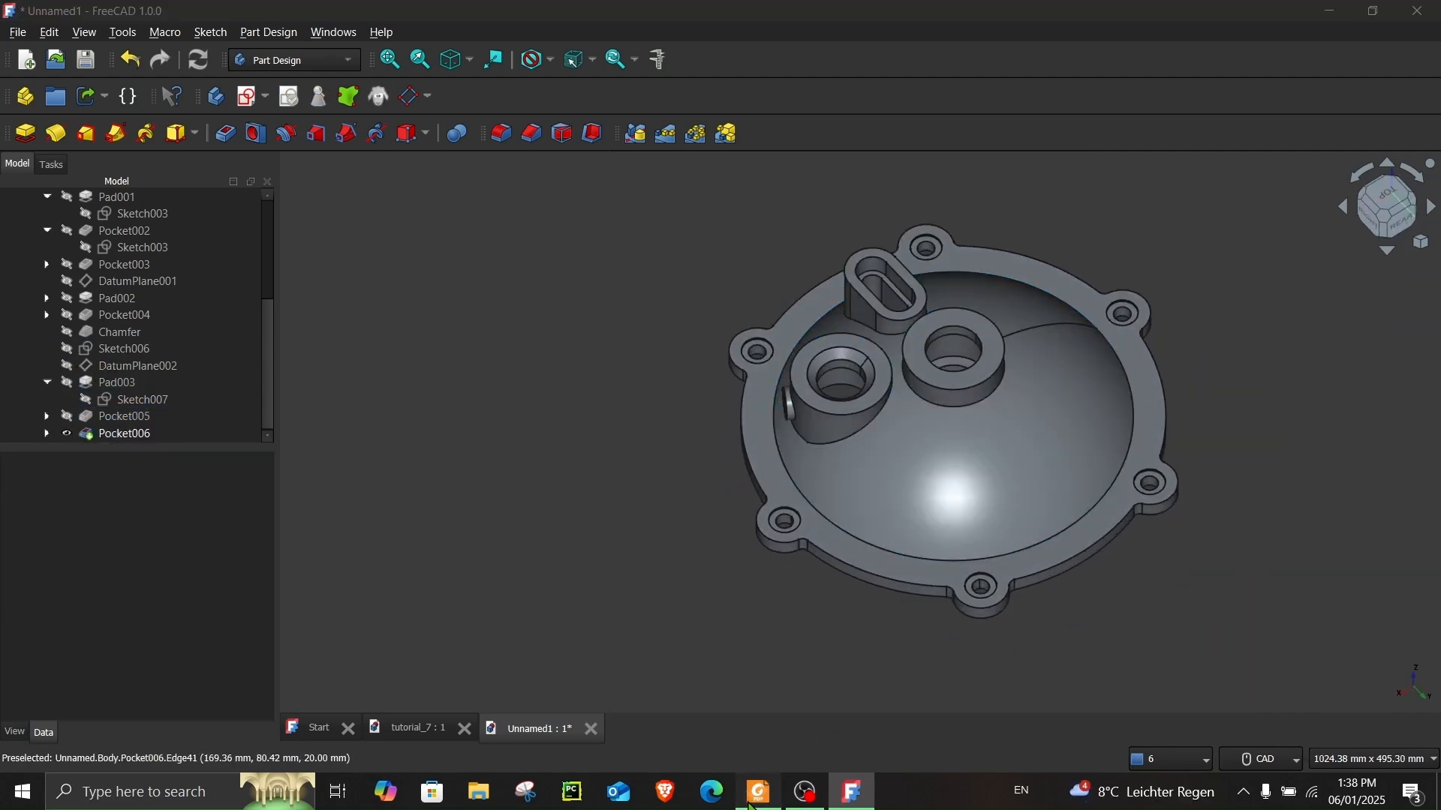
ctrl+scroll(868, 532, down, 4)
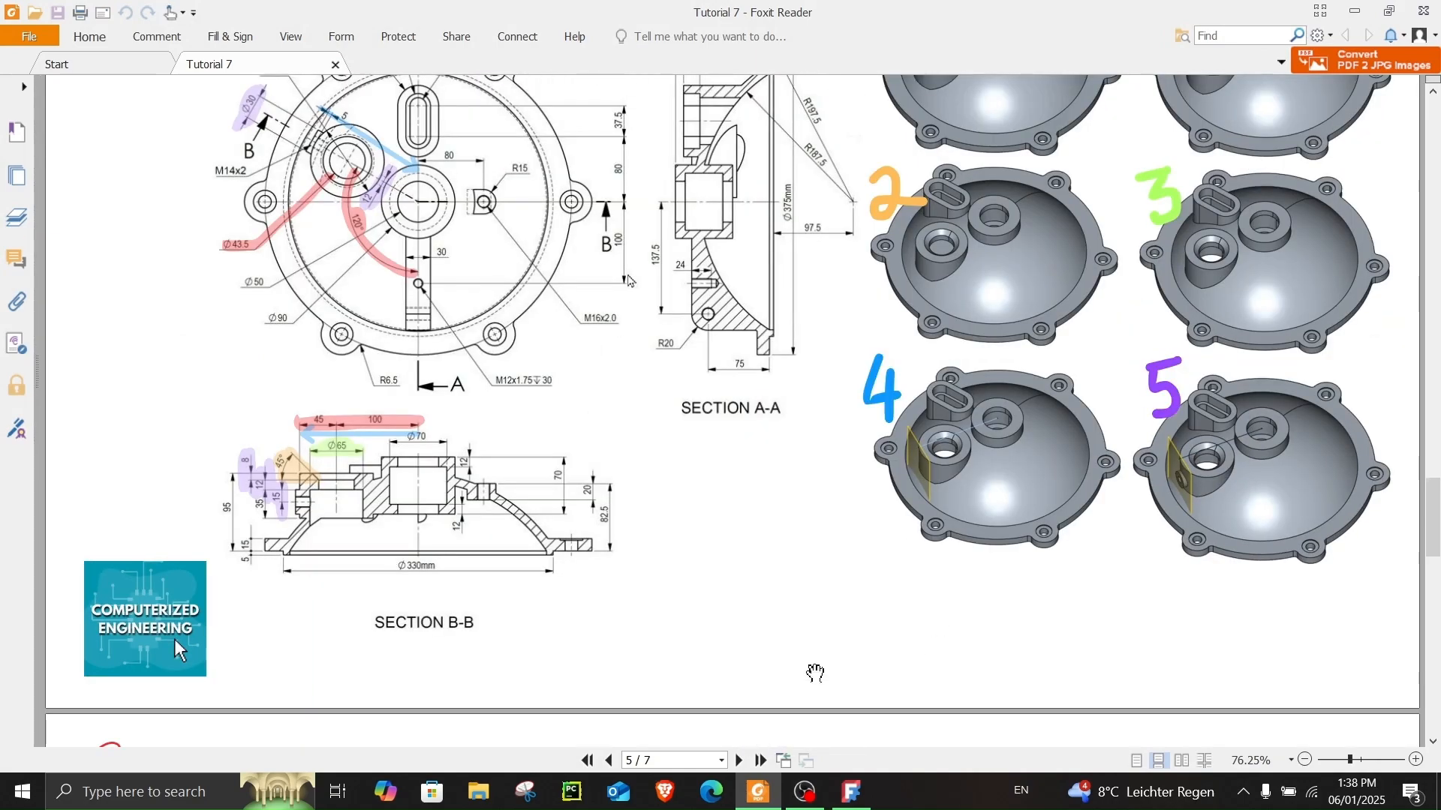
scroll(1061, 501, up, 4)
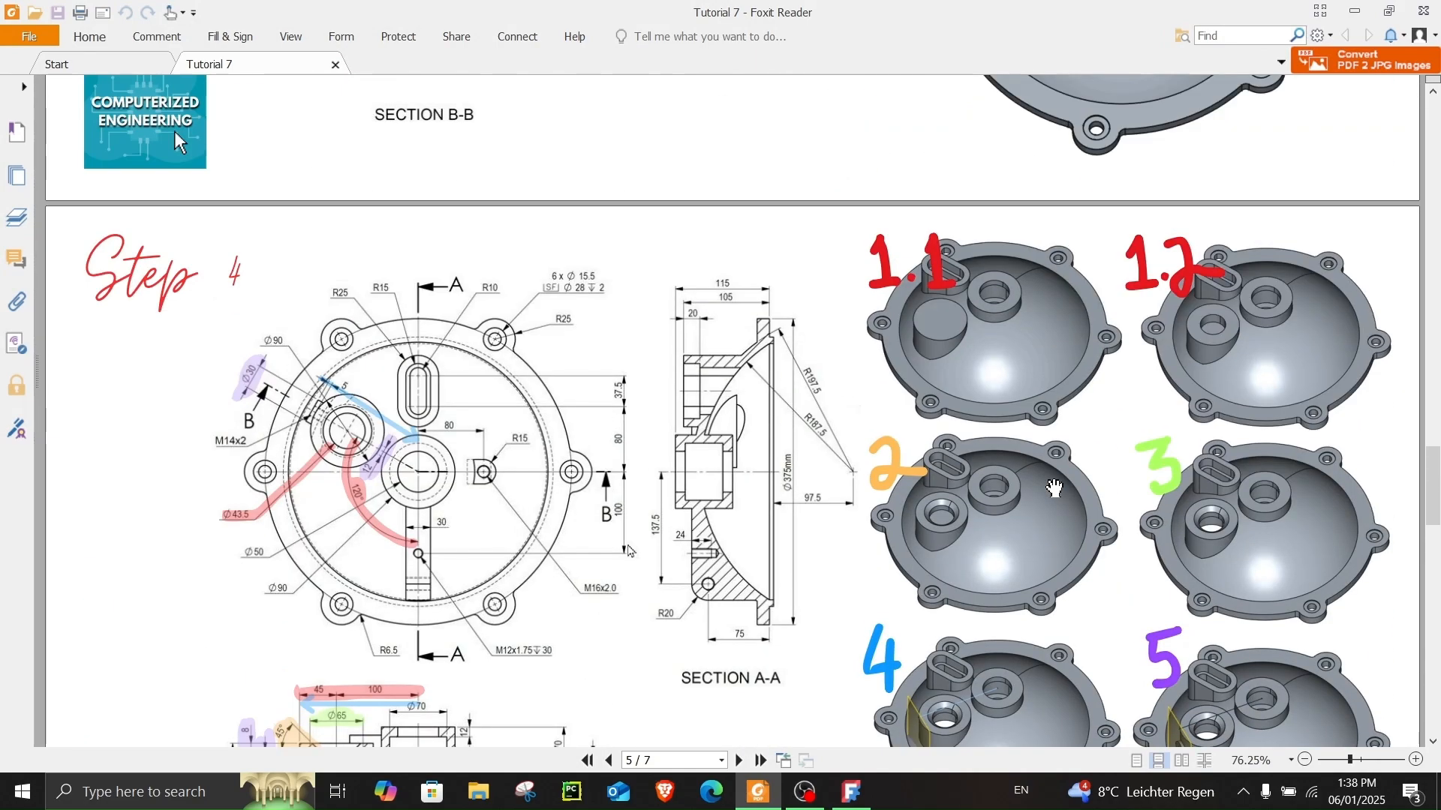
scroll(1054, 487, down, 8)
scroll(1054, 490, down, 3)
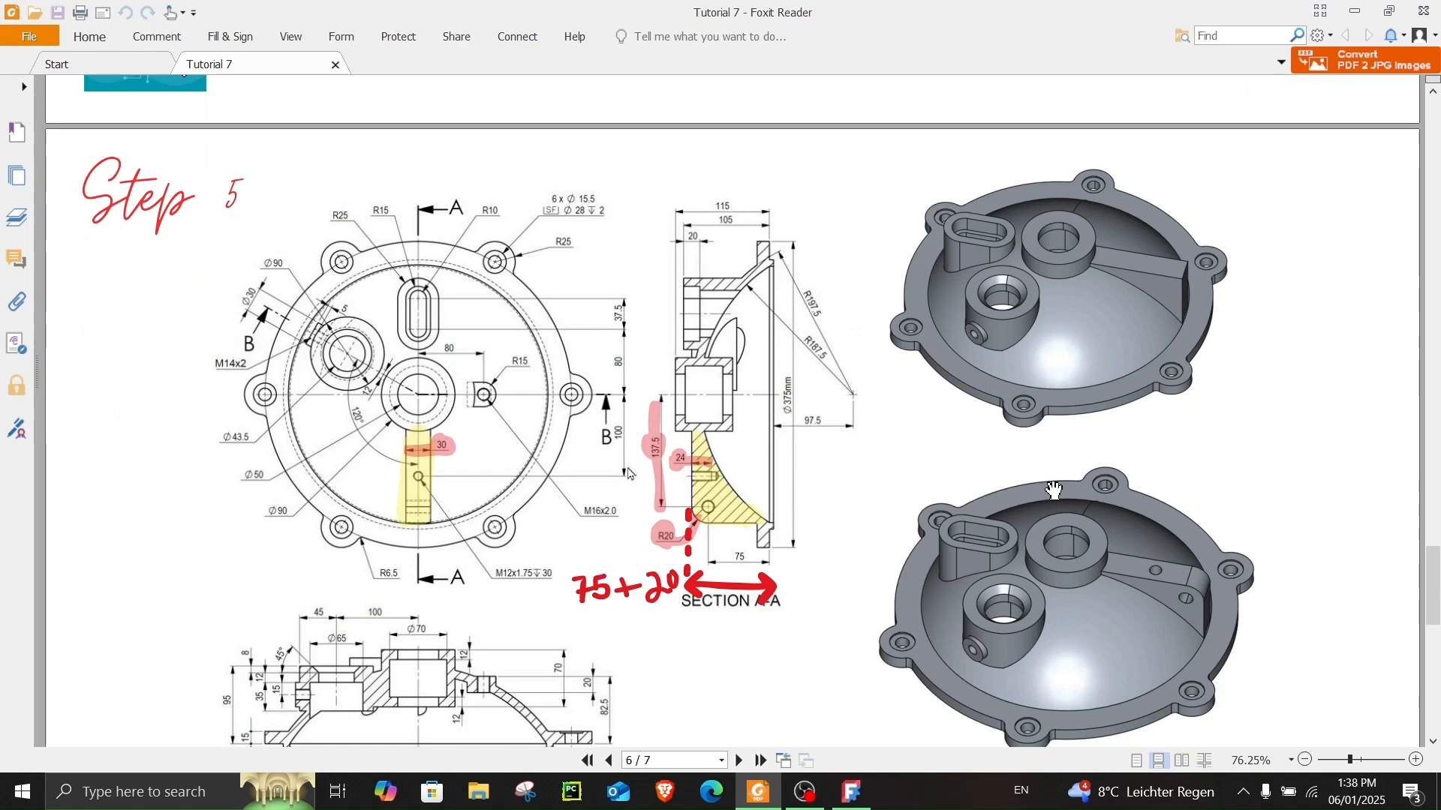
scroll(1054, 490, down, 1)
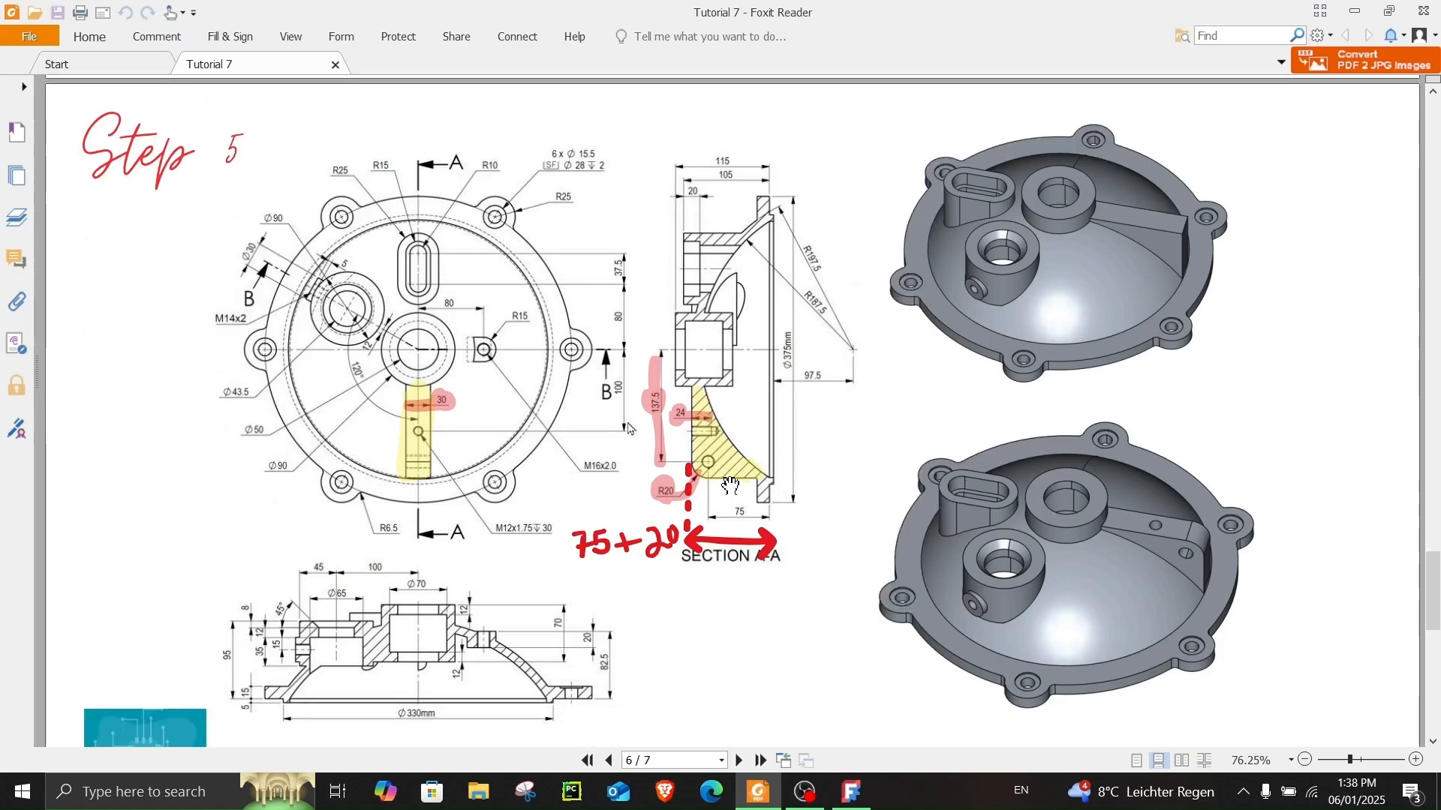
ctrl+scroll(753, 484, up, 3)
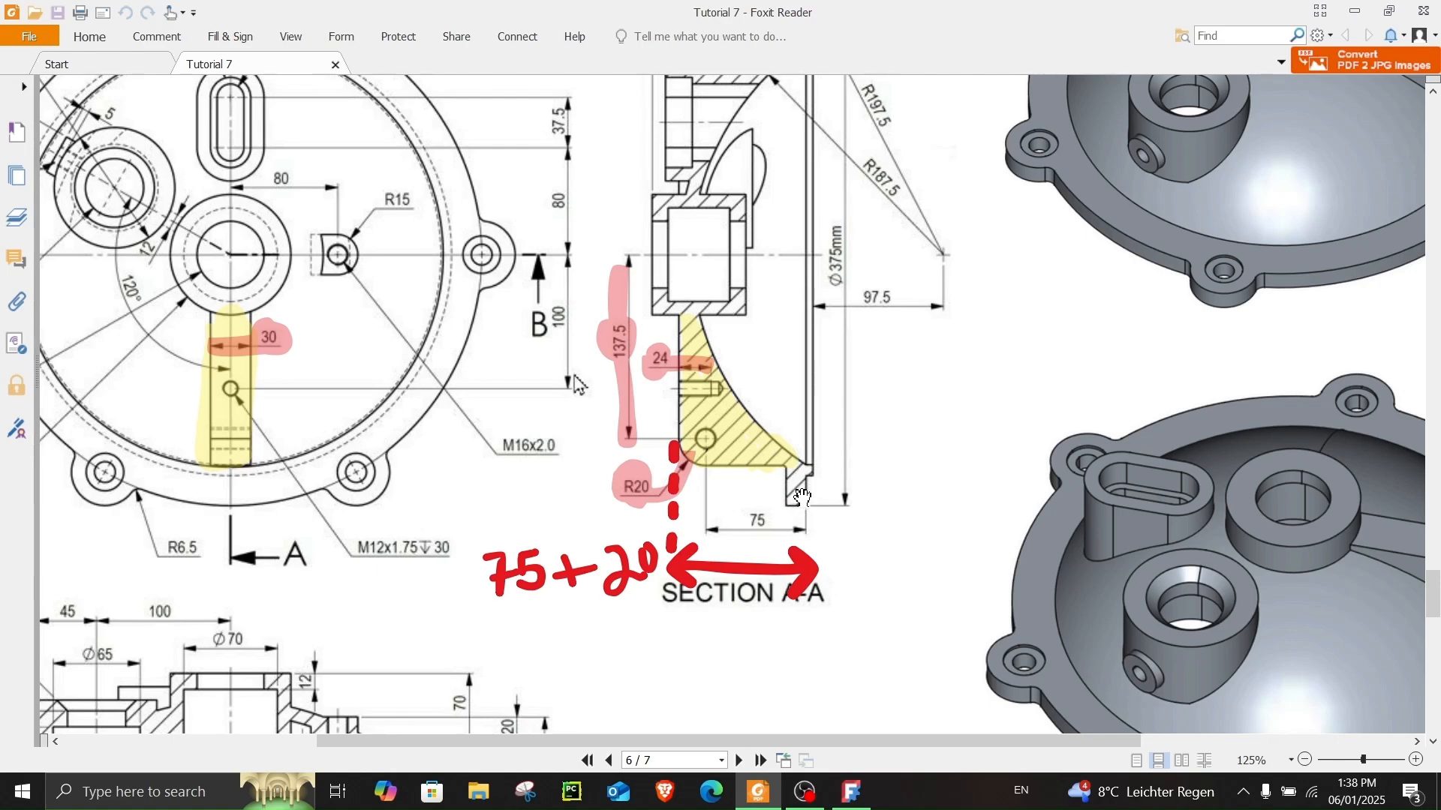
ctrl+scroll(804, 496, down, 1)
scroll(739, 553, down, 2)
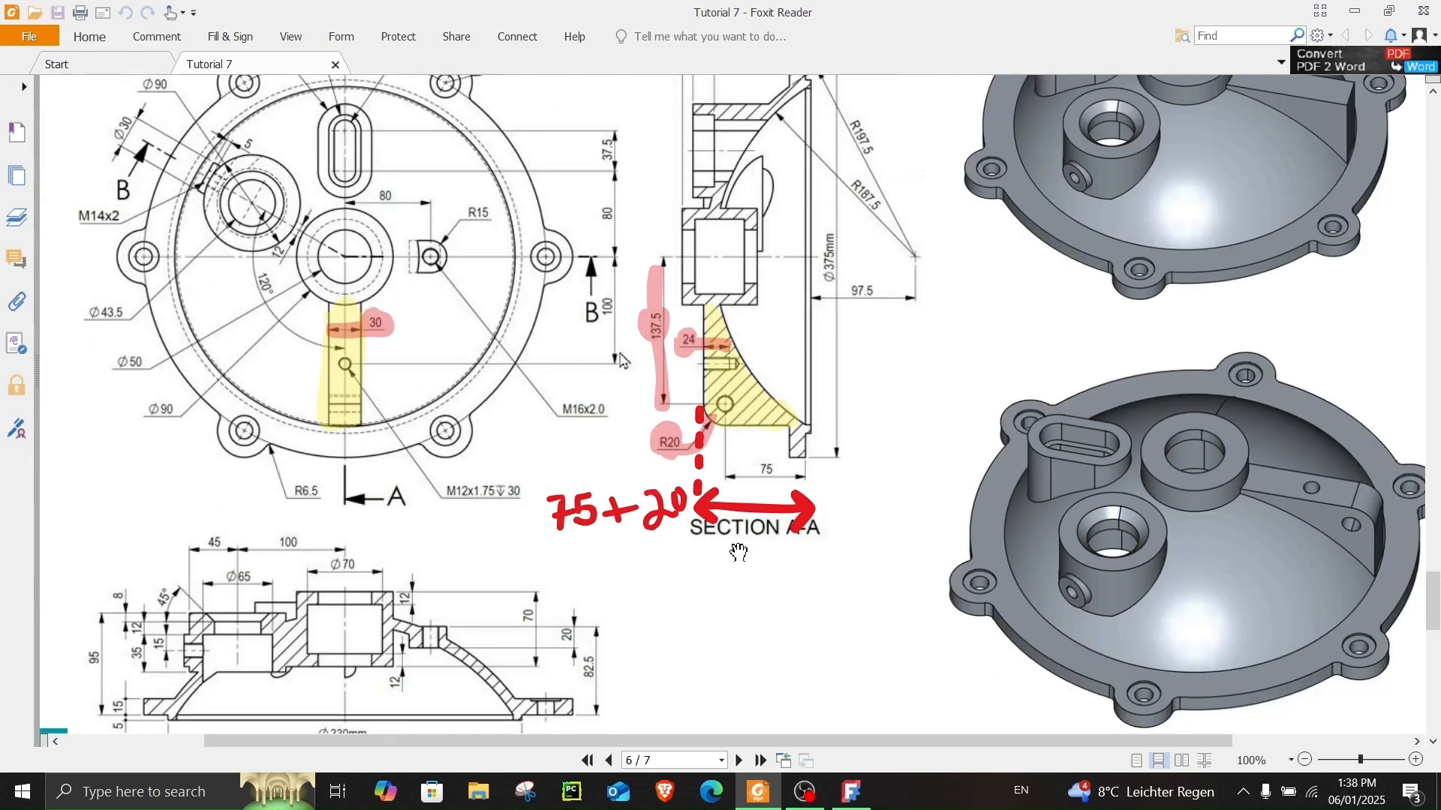
scroll(736, 548, up, 4)
ctrl+scroll(734, 543, down, 1)
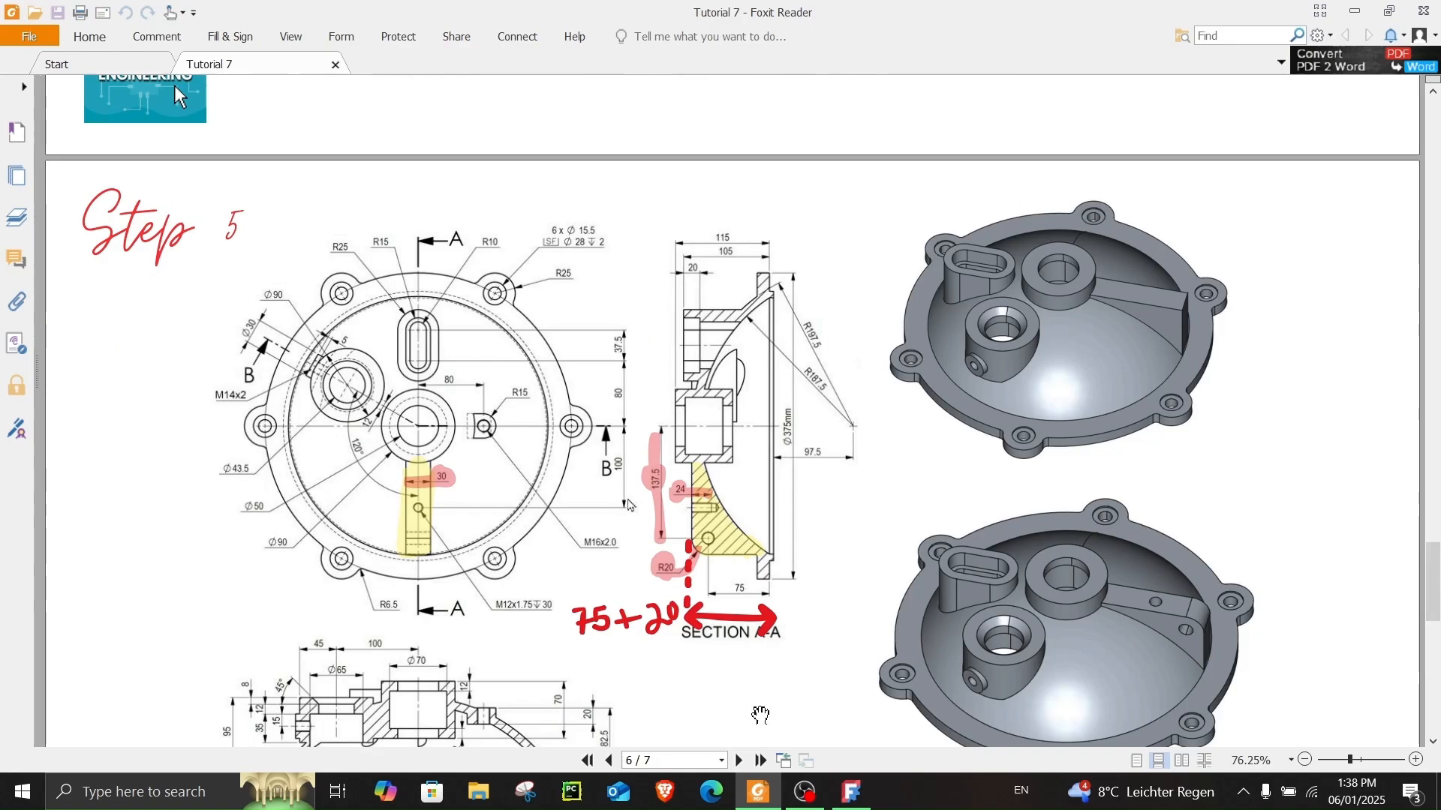
- Return to FreeCAD and show the horizontal datum plane DatumPlane001, keeping DatumPlane002 hidden
click(850, 791)
click(109, 418)
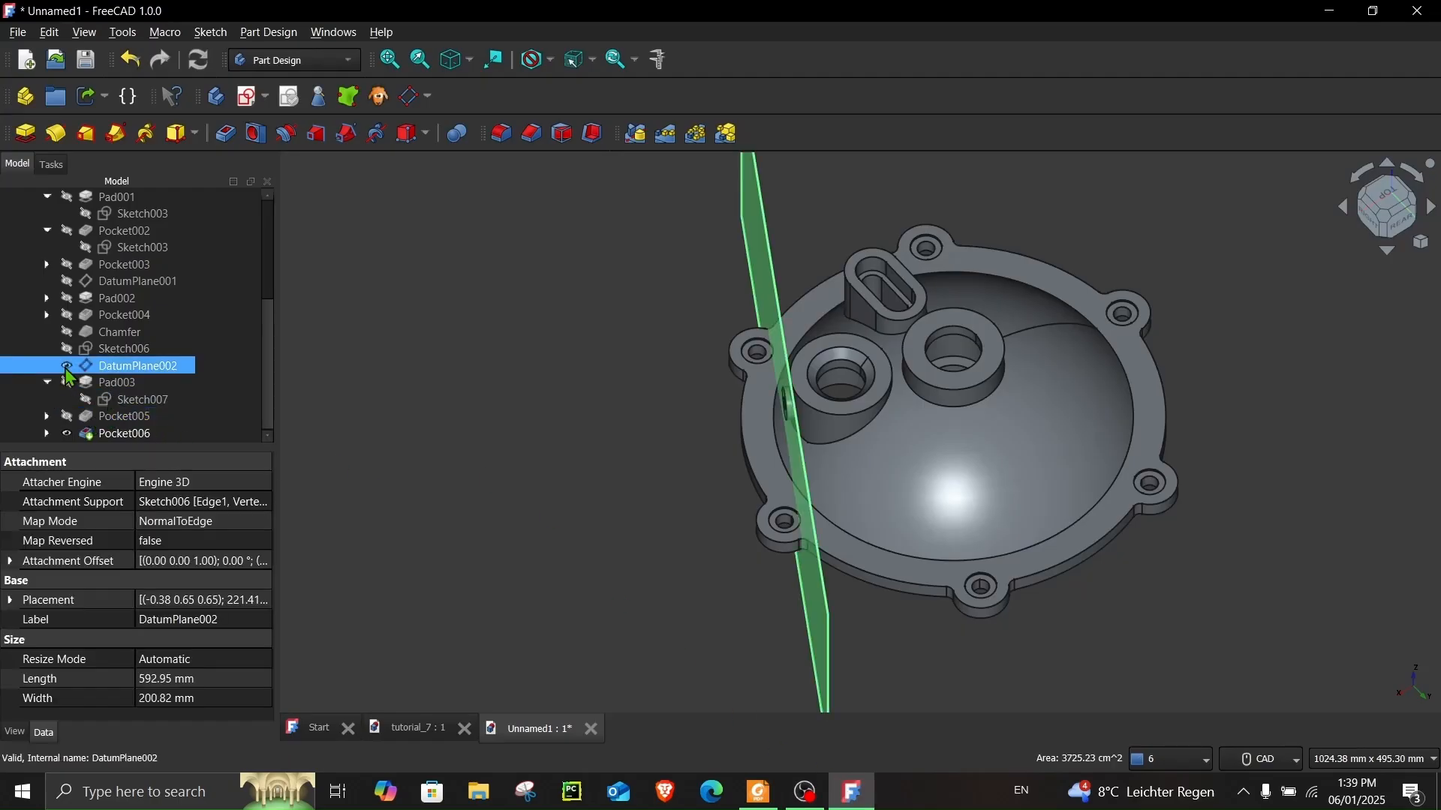
click(66, 368)
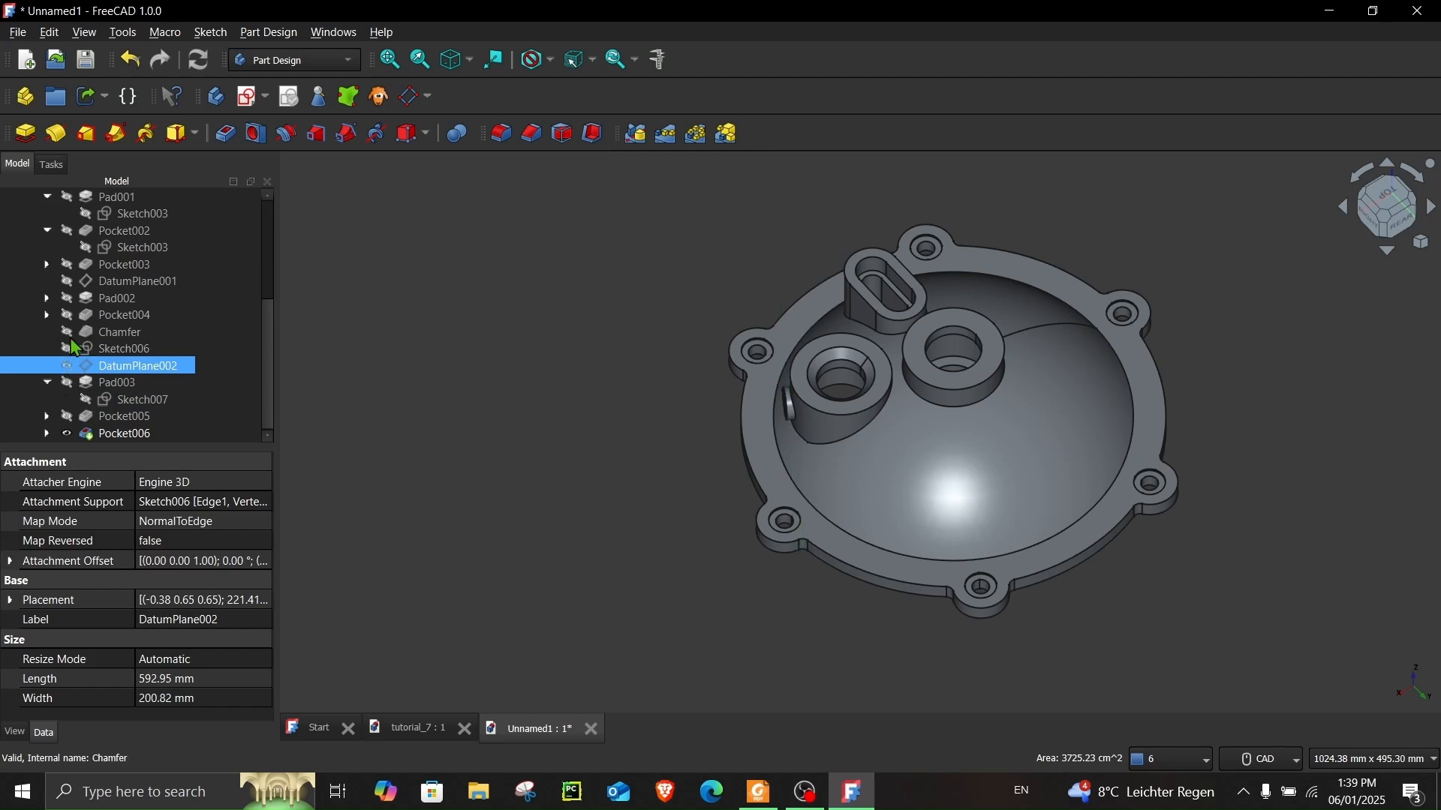
click(67, 283)
middle_drag(424, 446, 447, 473)
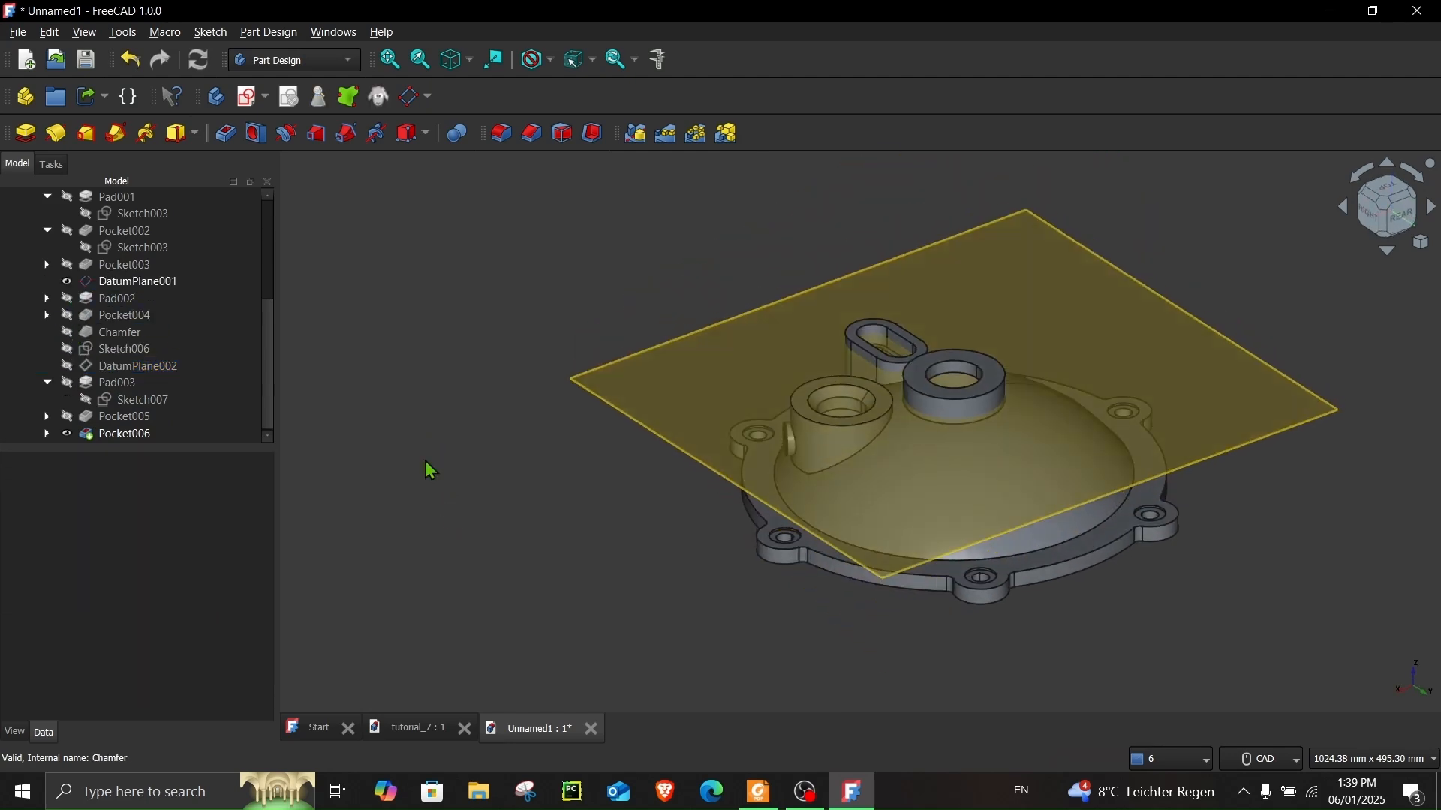
- Rename the horizontal datum plane DatumPlane001 as DatumPlane95mm
right_click(145, 286)
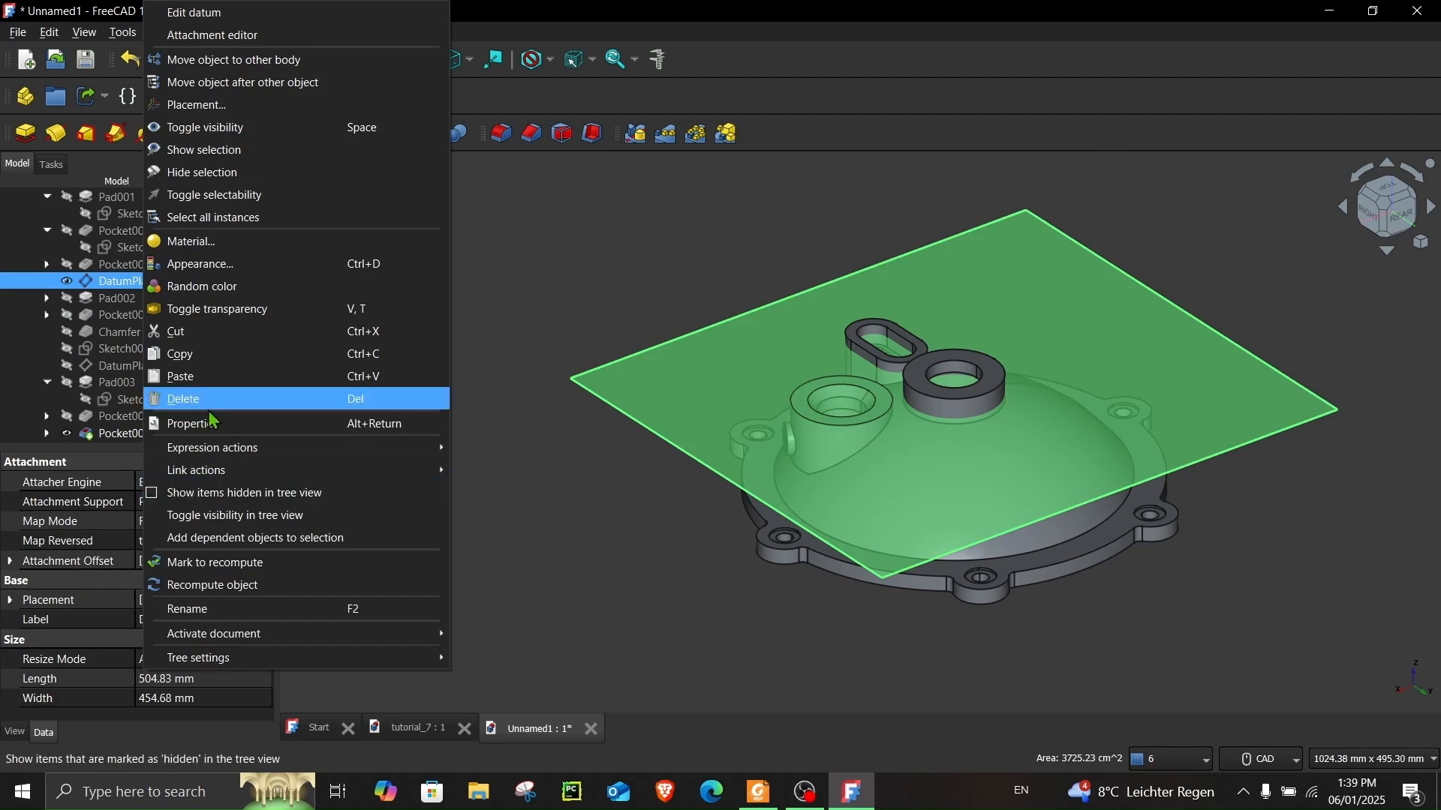
click(219, 609)
click(171, 280)
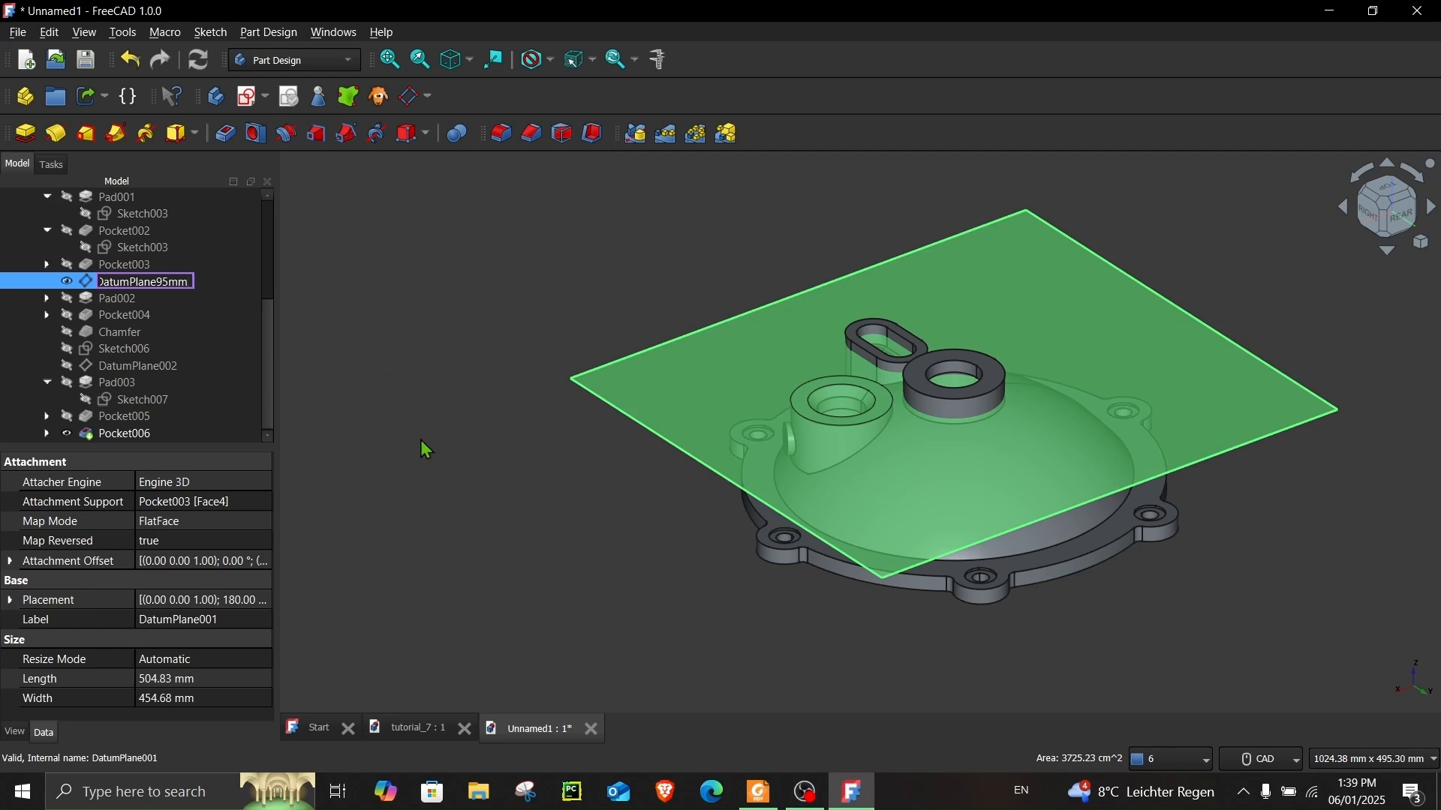
click(422, 476)
- Create a new sketch on the horizontal datum plane DatumPlane95mm
middle_drag(422, 476, 445, 551)
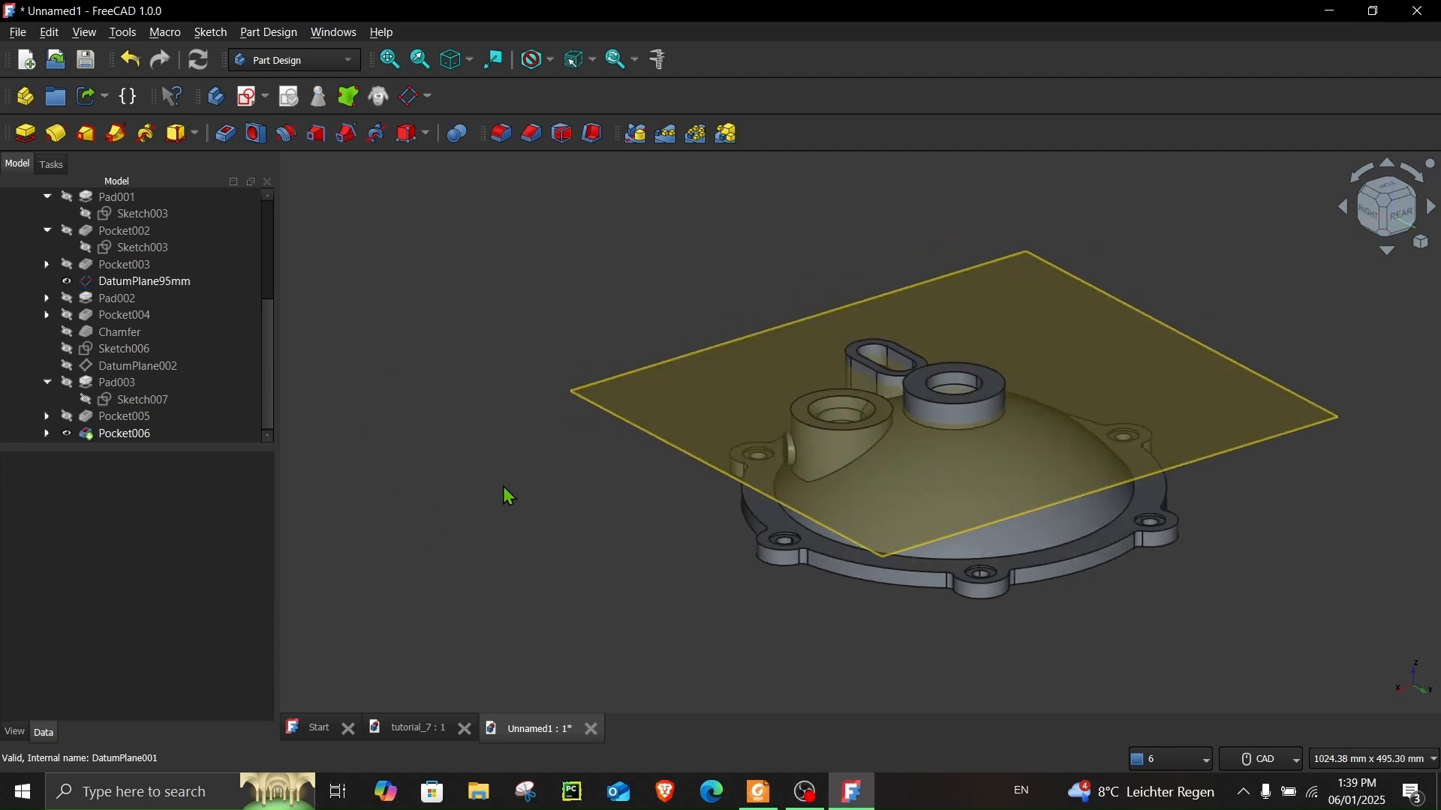
middle_drag(585, 475, 486, 512)
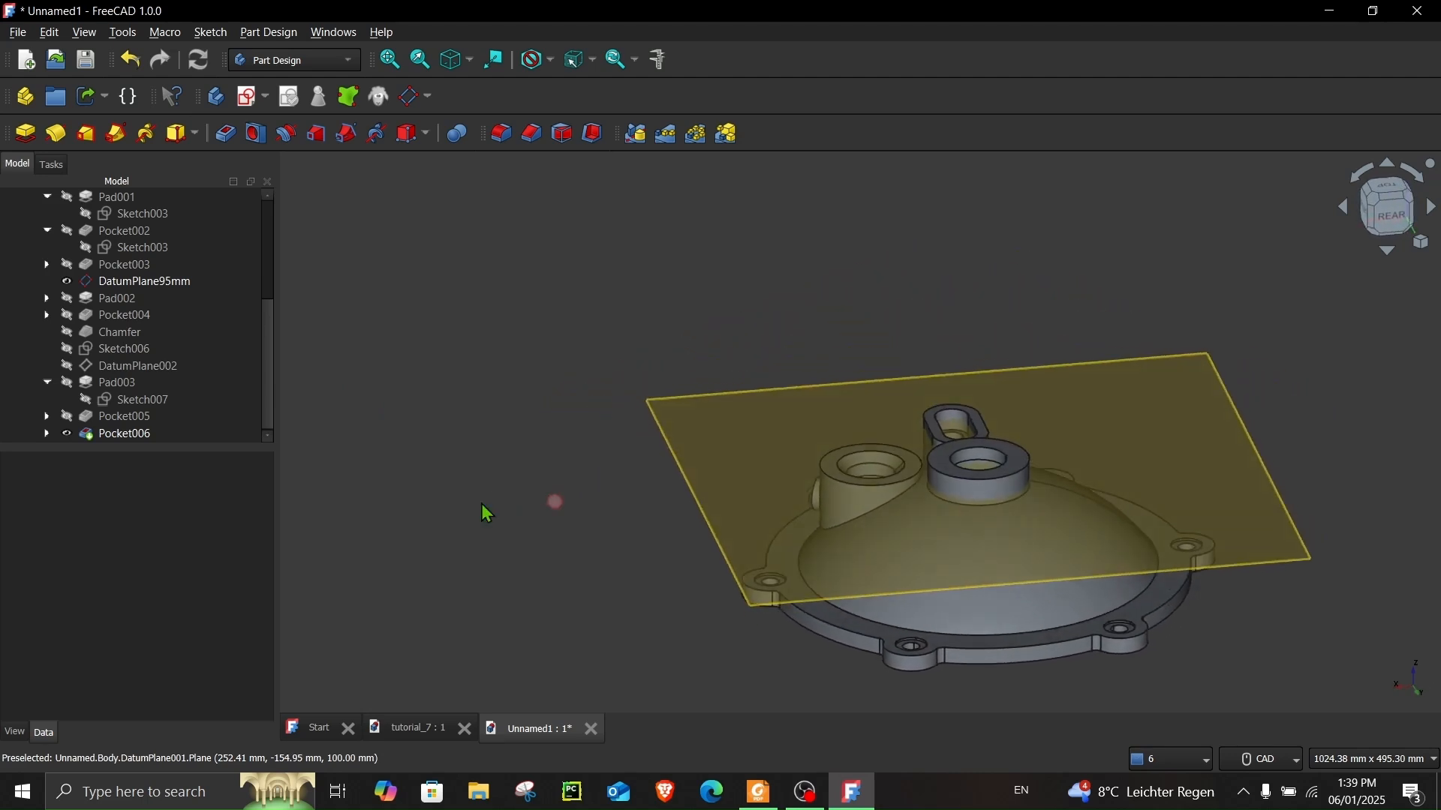
click(669, 450)
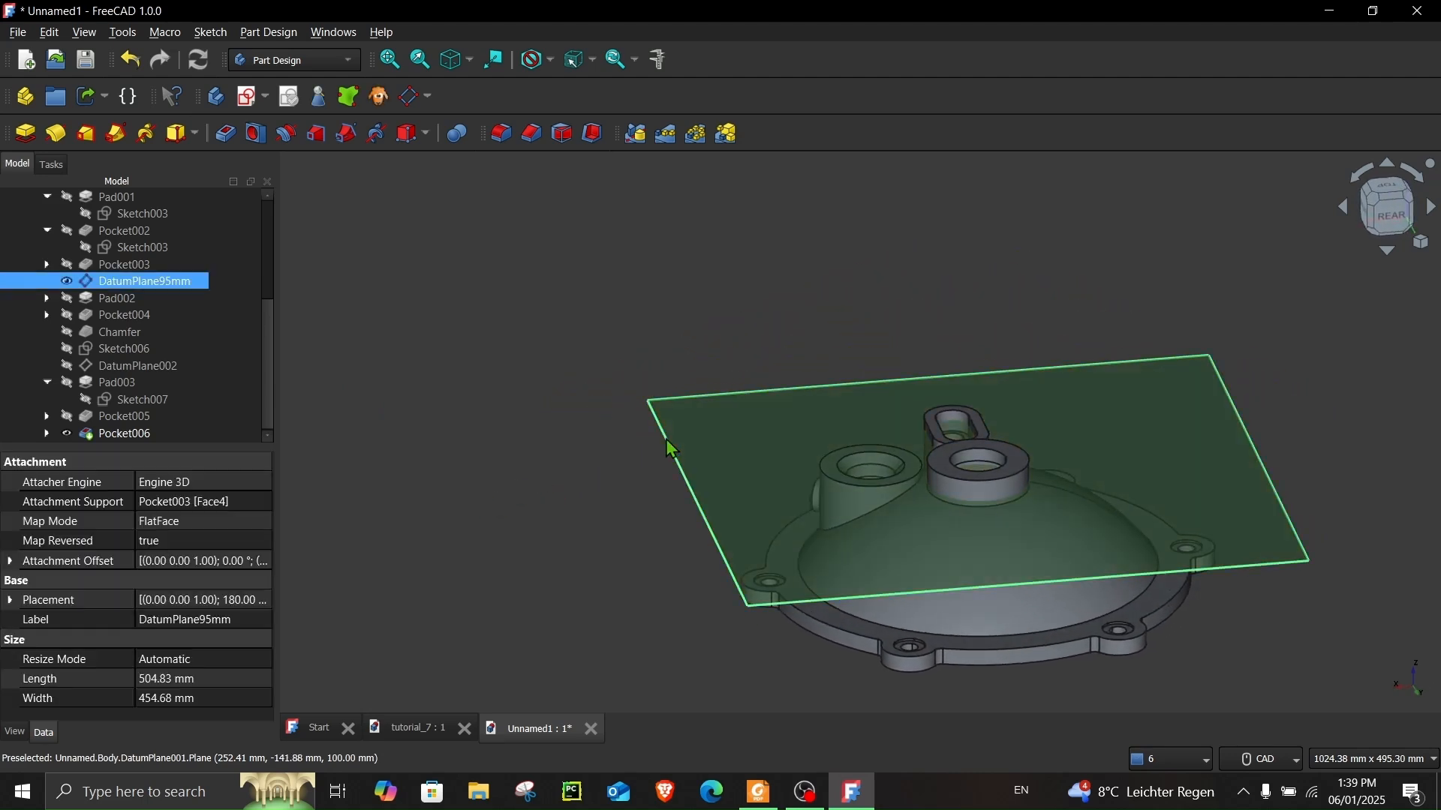
click(248, 103)
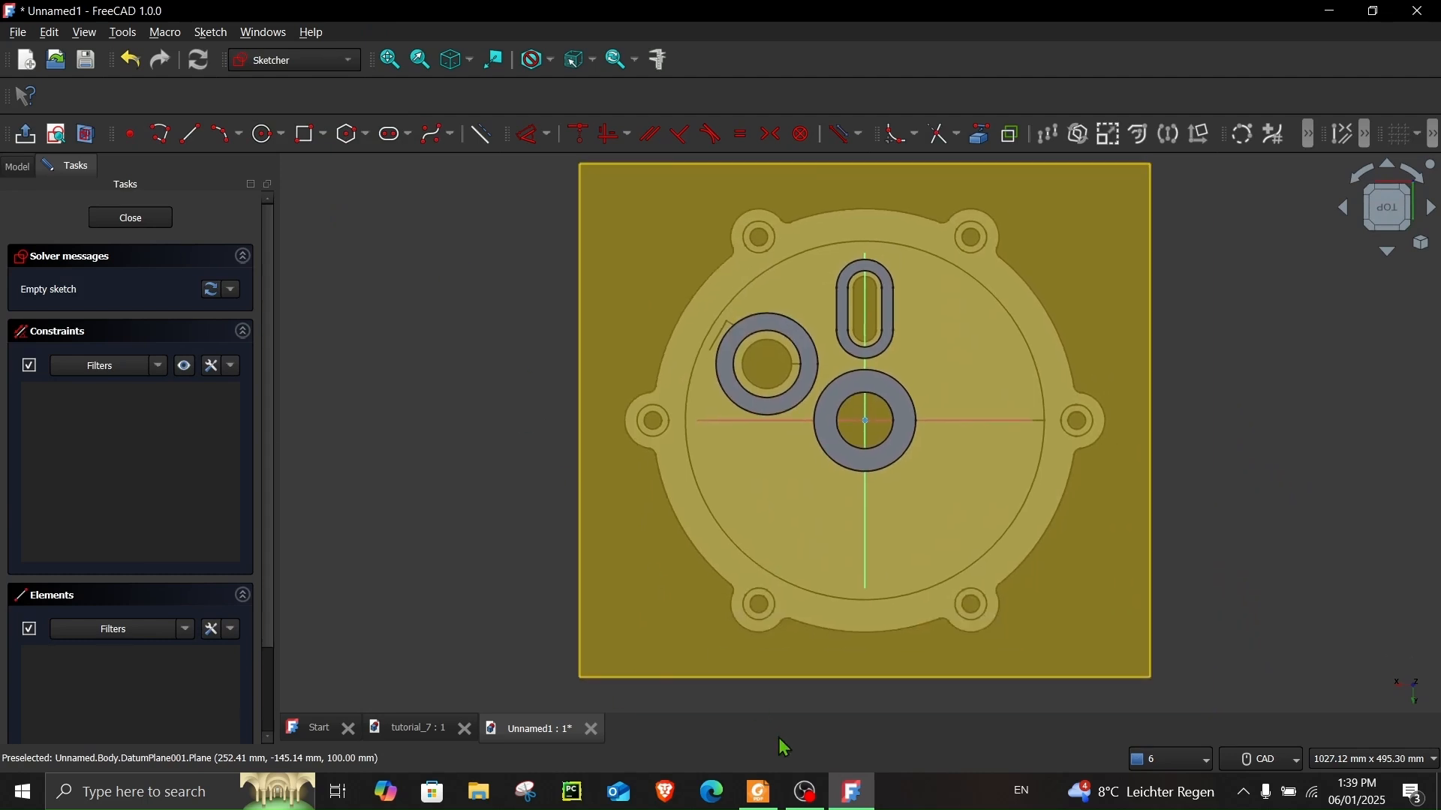
- Project the central boss's outer circular edge into the sketch and section the view at the sketch plane
scroll(897, 501, up, 4)
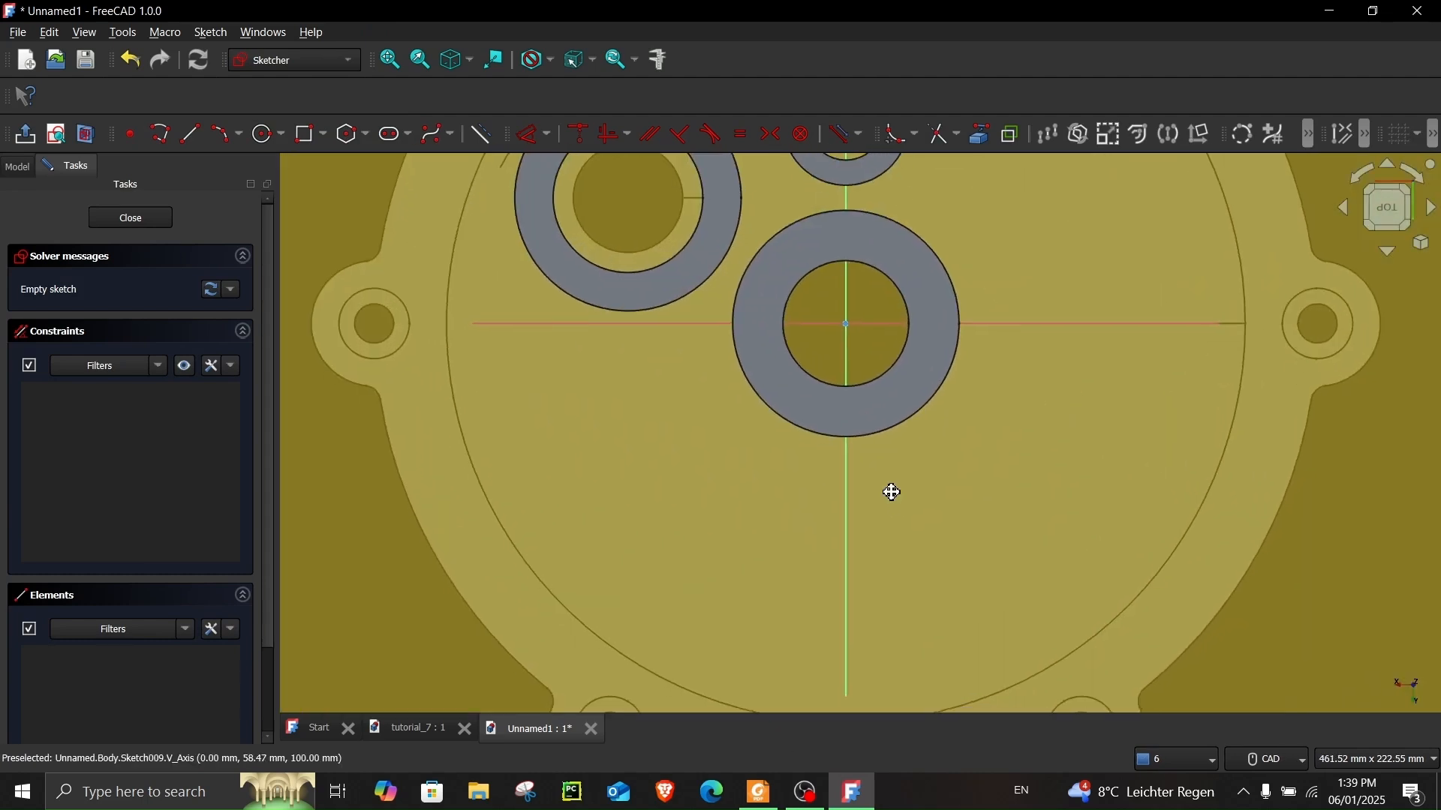
click(980, 135)
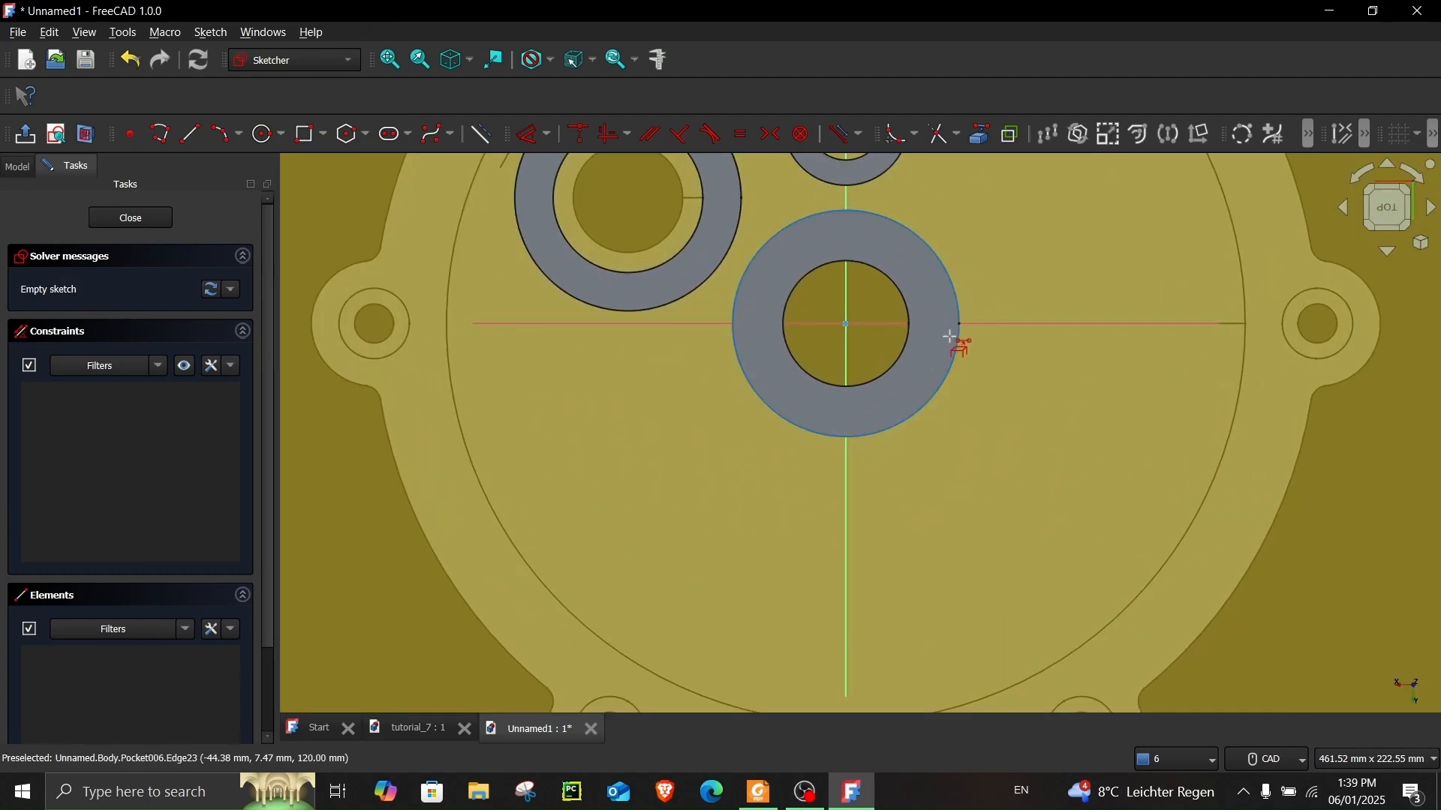
click(959, 299)
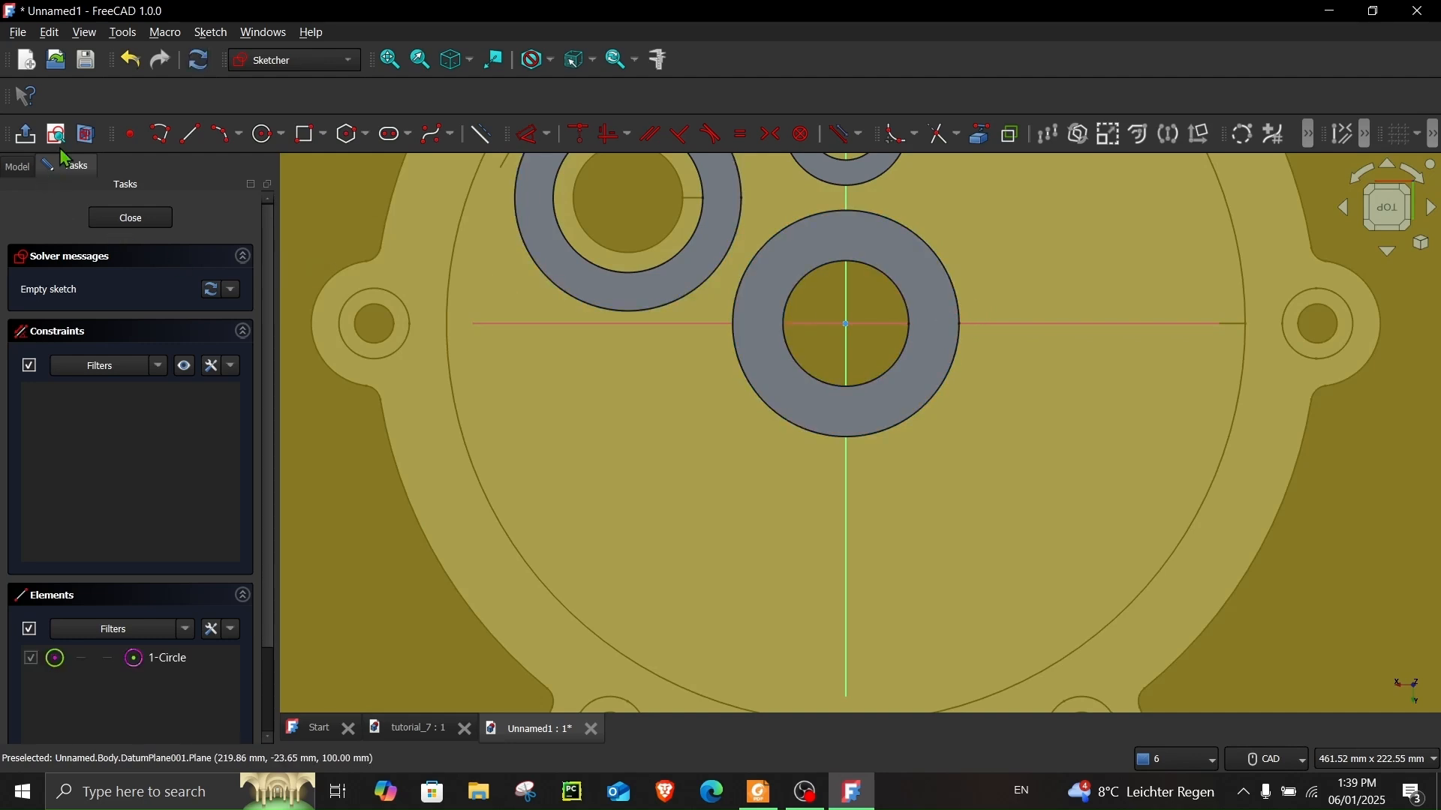
click(87, 135)
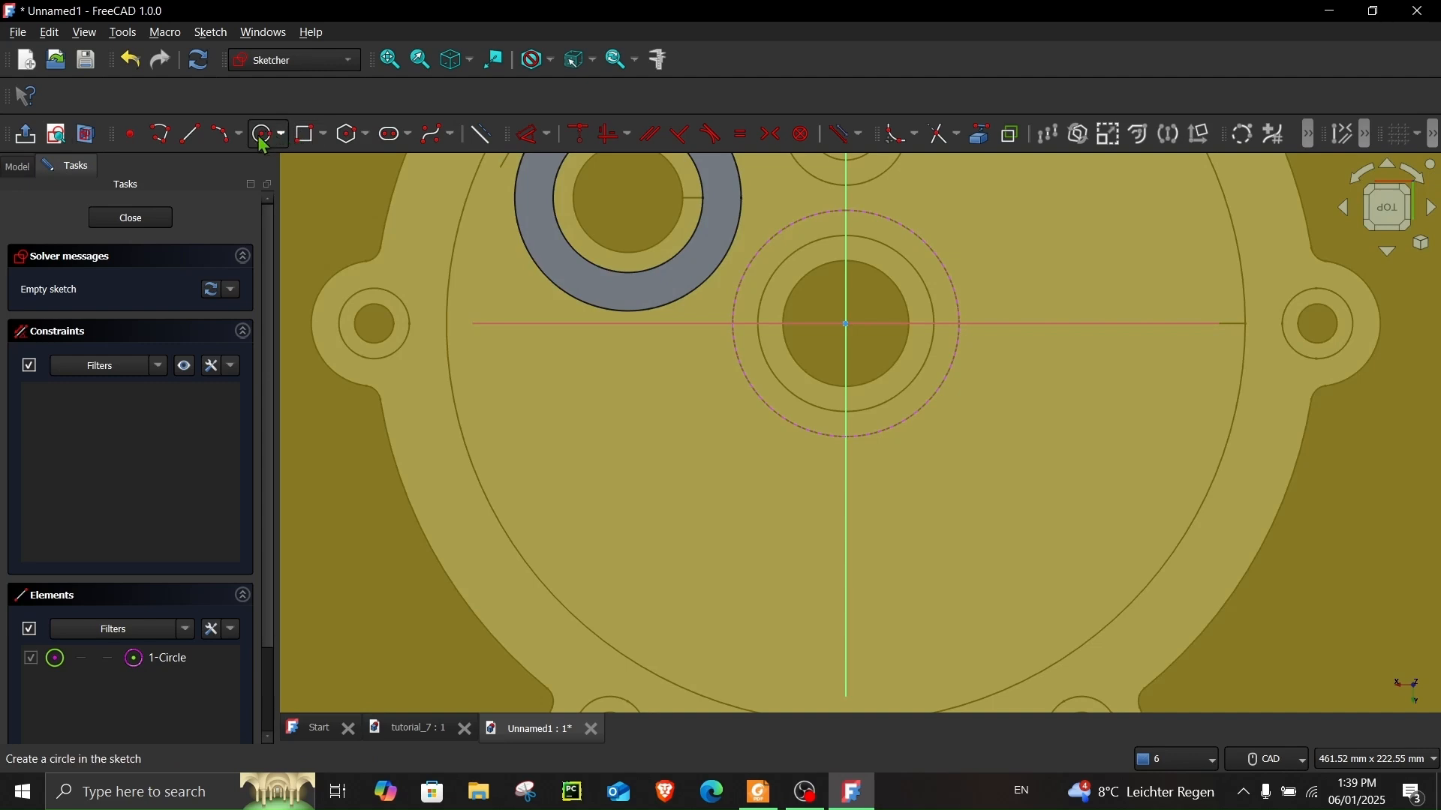
- Draw a circle centred on the sketch origin that coincides with the projected outer edge of the central boss
click(264, 135)
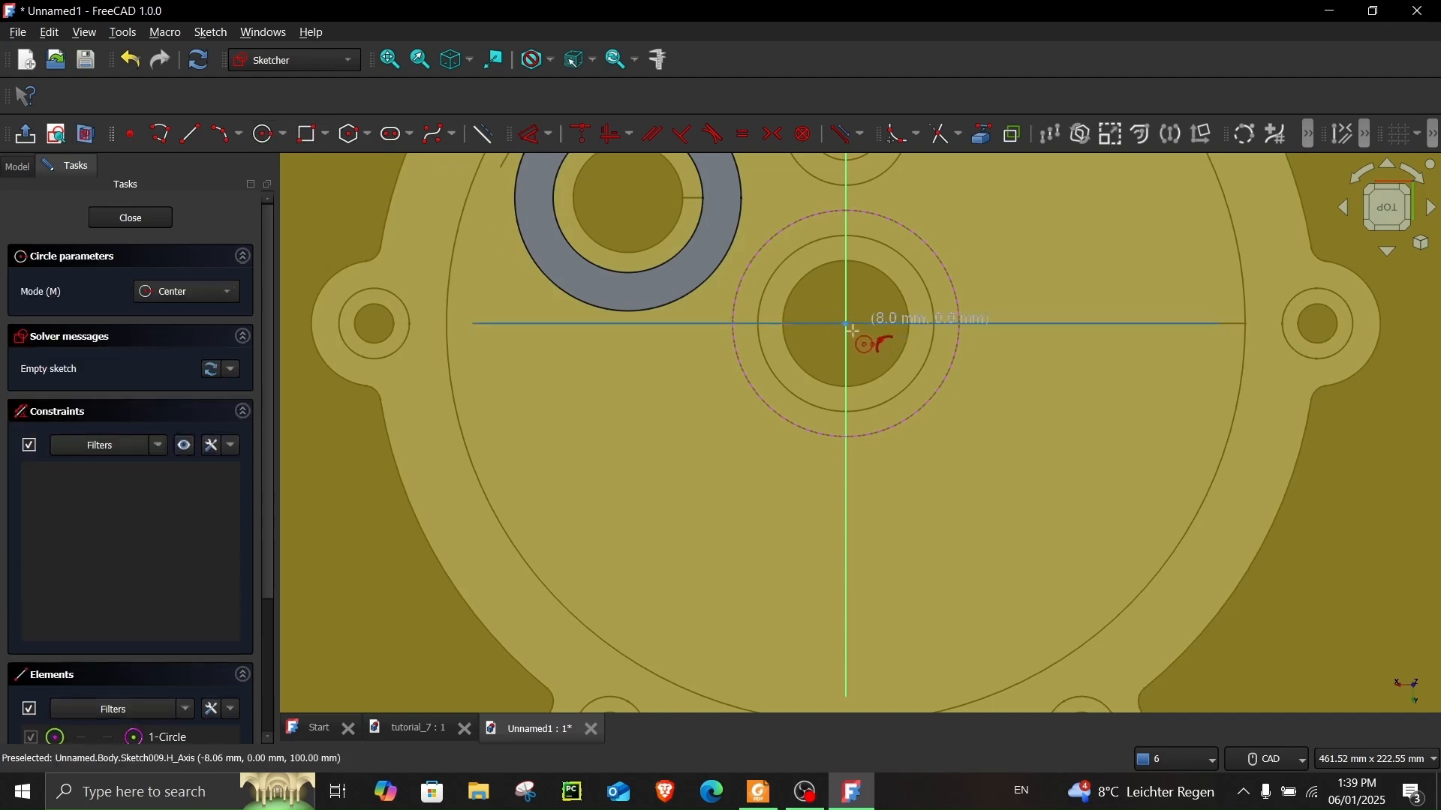
click(846, 324)
click(924, 388)
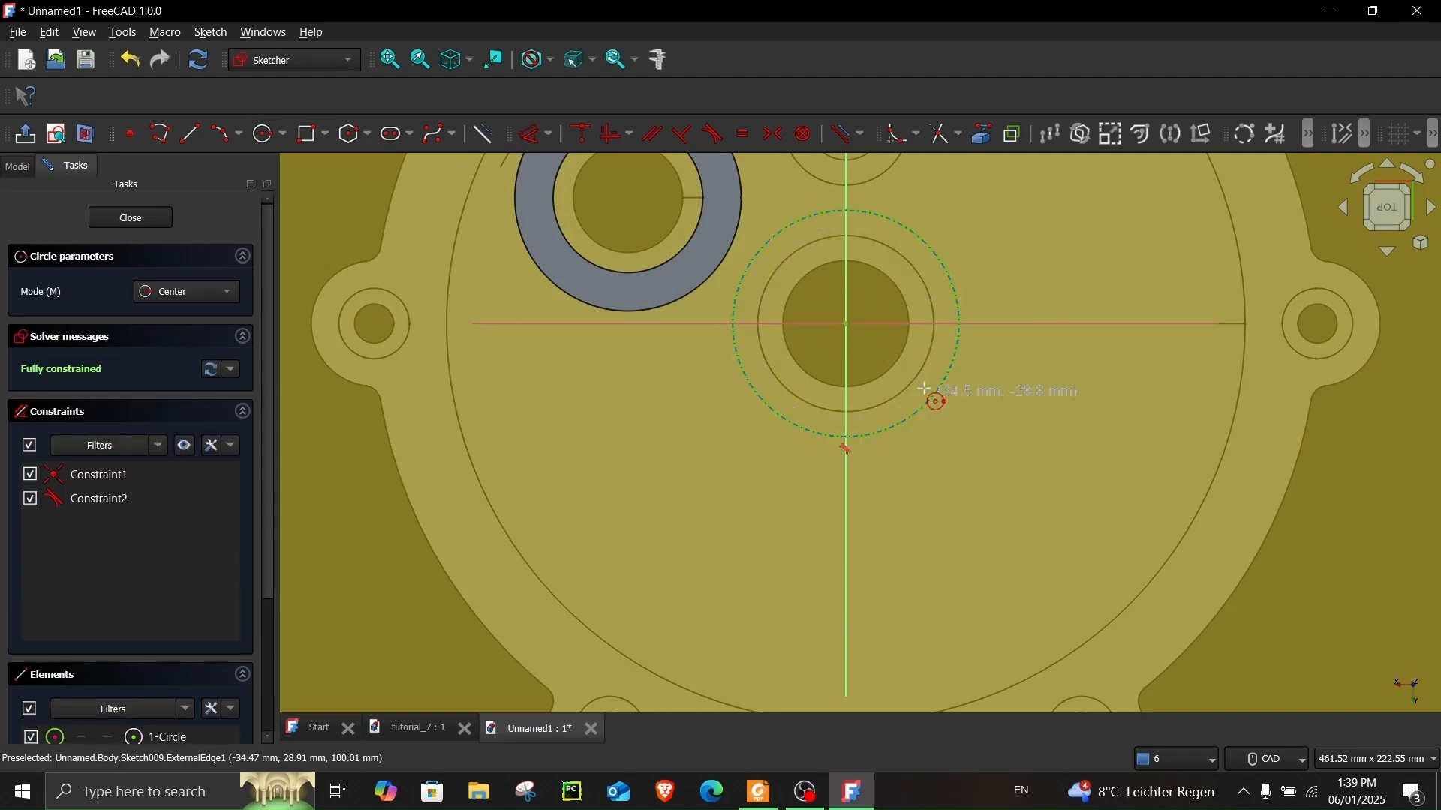
click(893, 426)
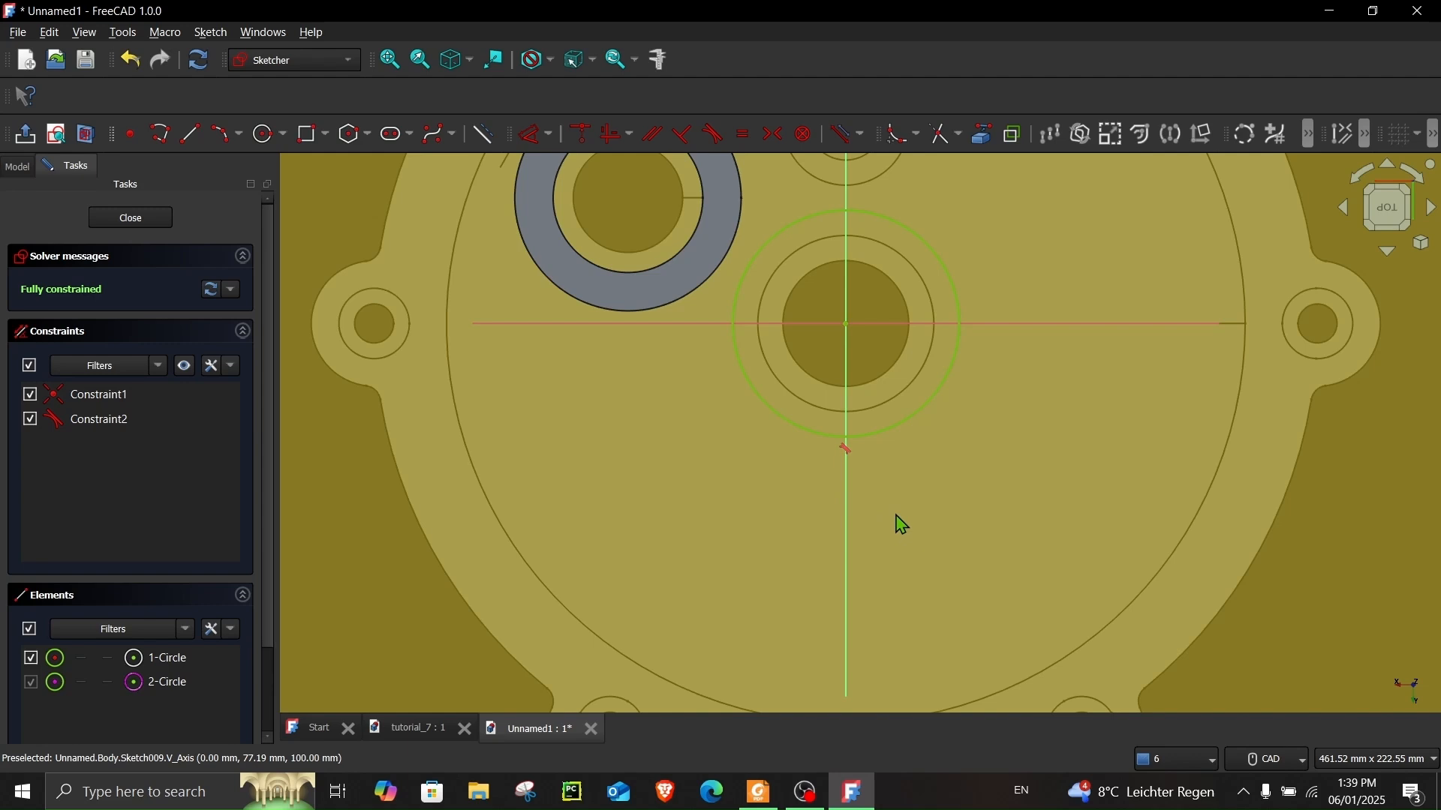
- Draw a rectangle about 28 mm wide and 114 mm long from the boss circle down to the dome's base edge
middle_drag(898, 525, 902, 473)
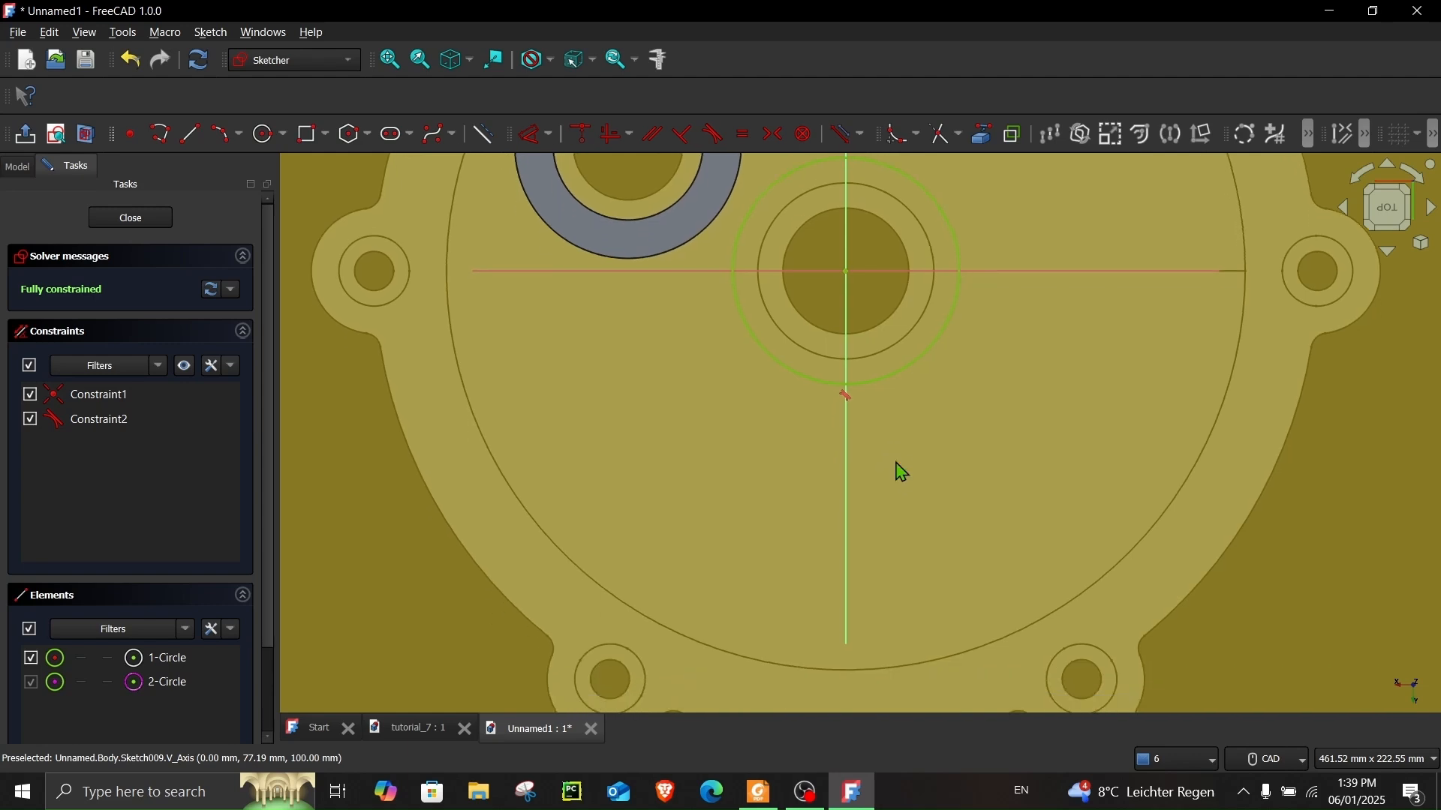
click(305, 140)
click(809, 378)
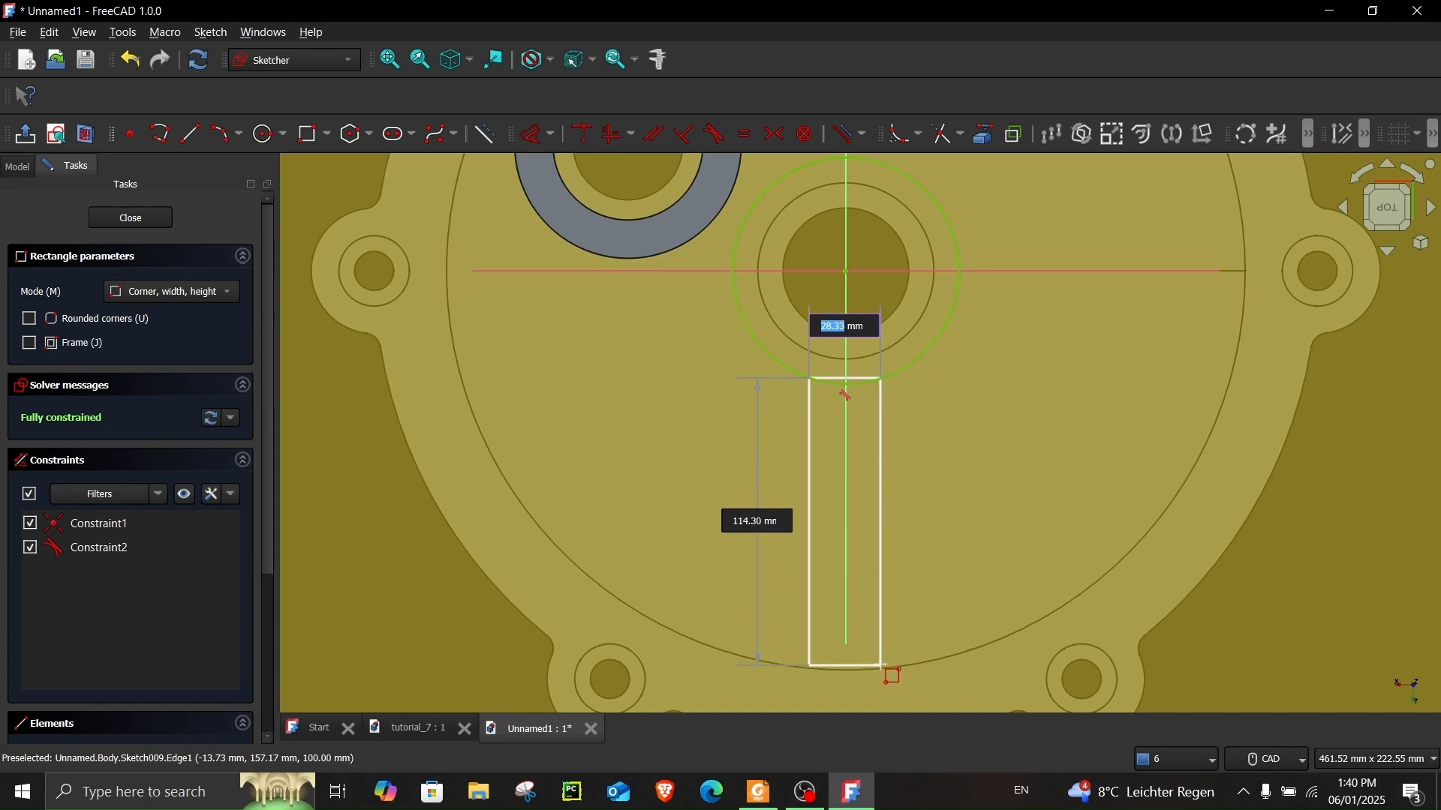
click(883, 665)
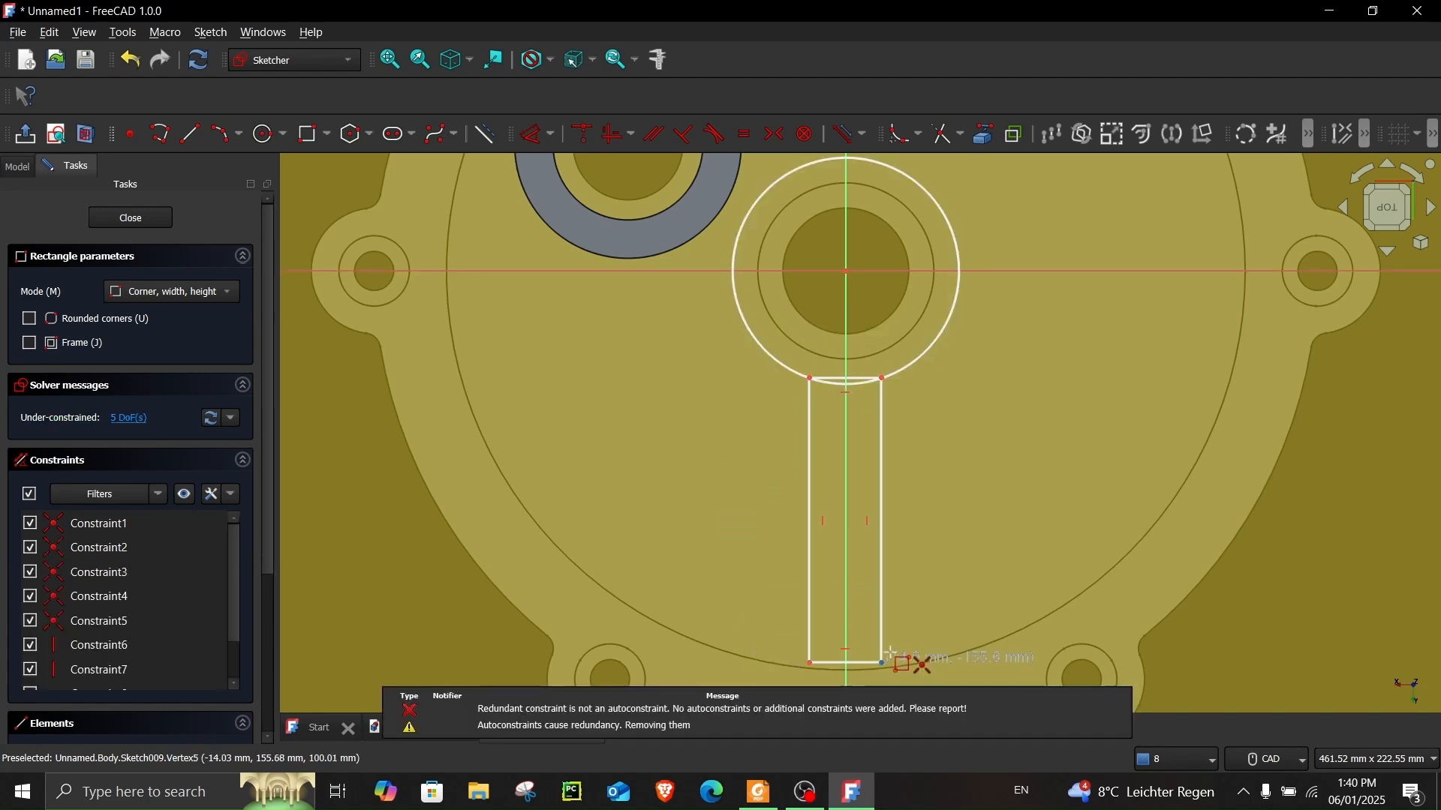
middle_drag(959, 586, 955, 530)
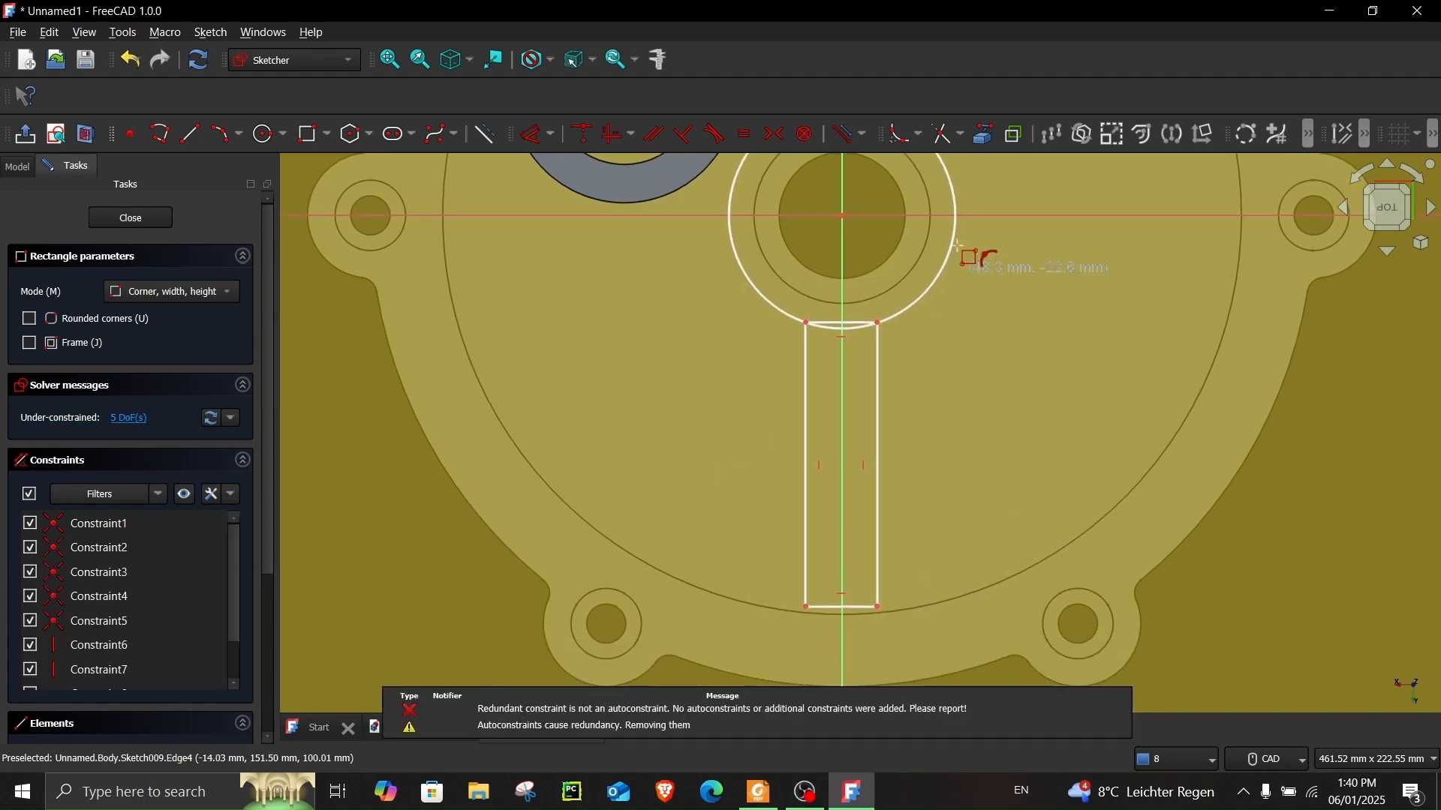
- Hide the datum plane DatumPlane95mm and project the dome's circular base edge into the sketch
click(980, 135)
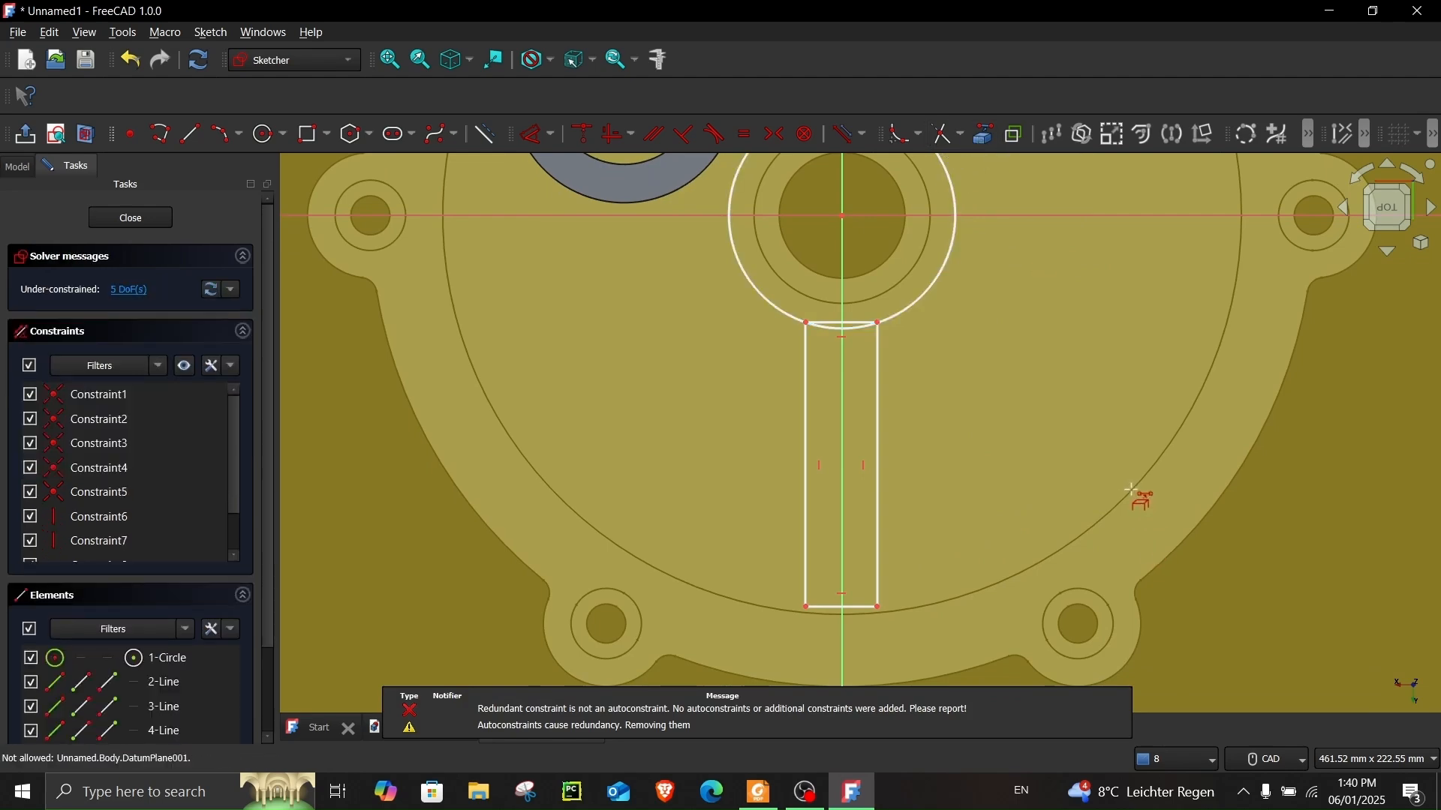
click(16, 166)
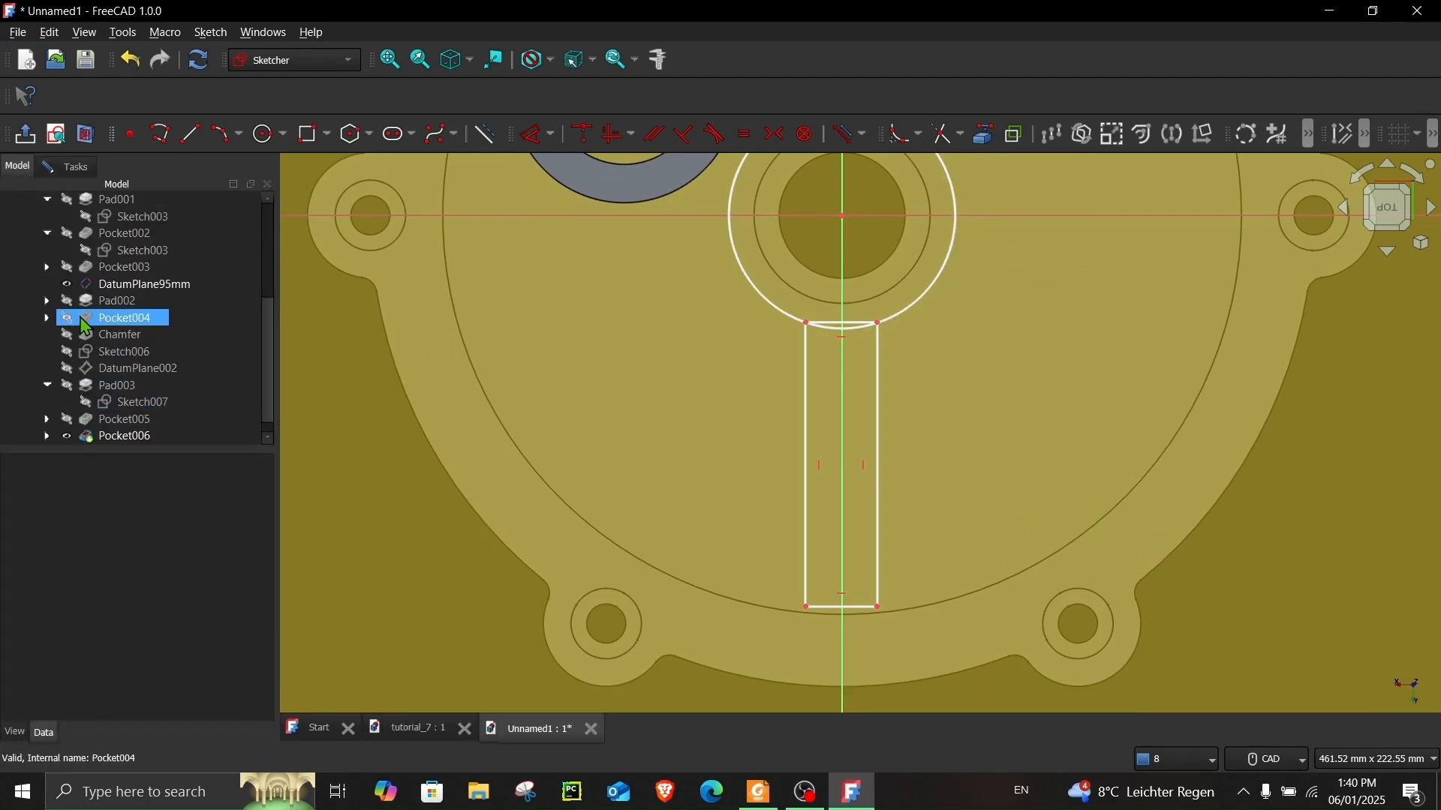
click(67, 285)
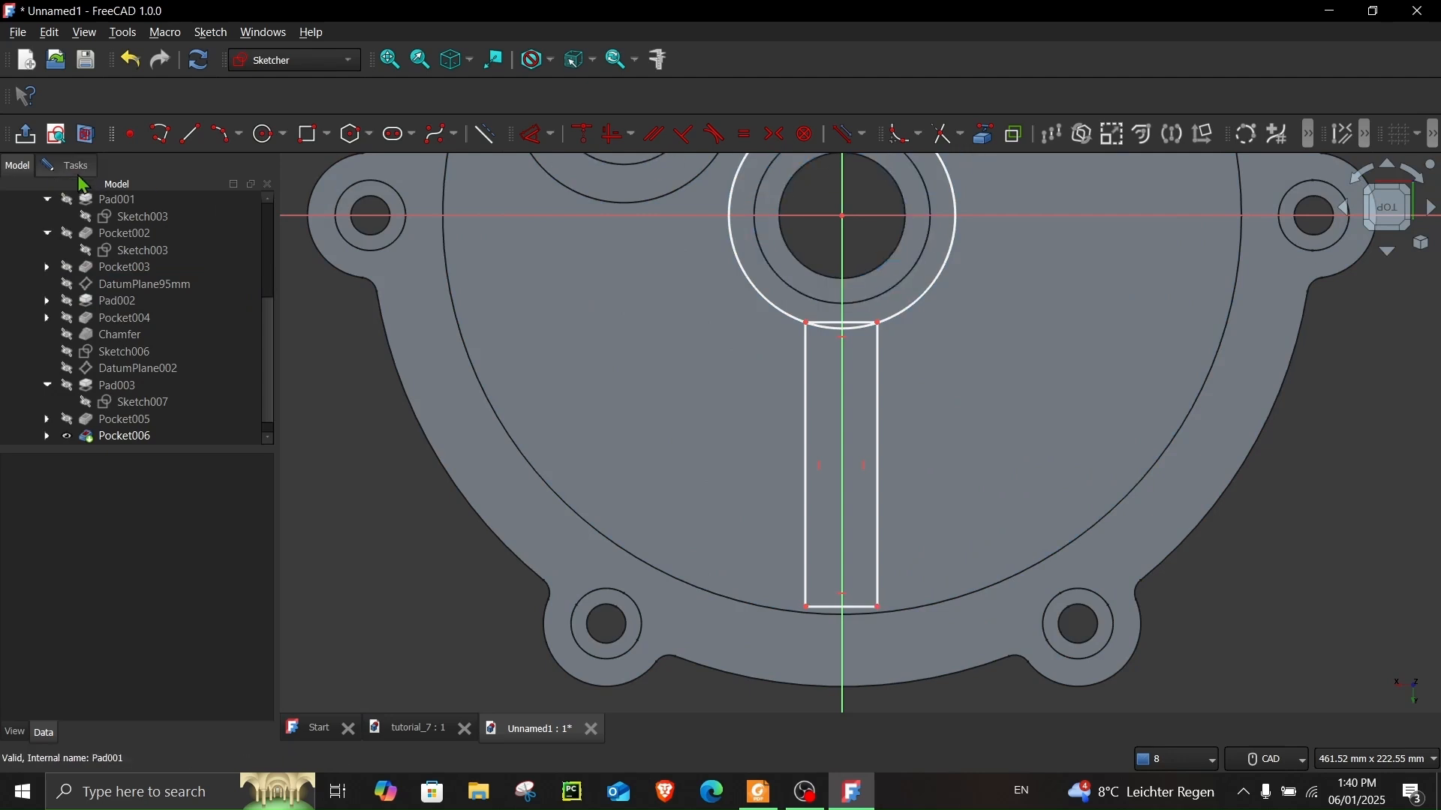
click(75, 166)
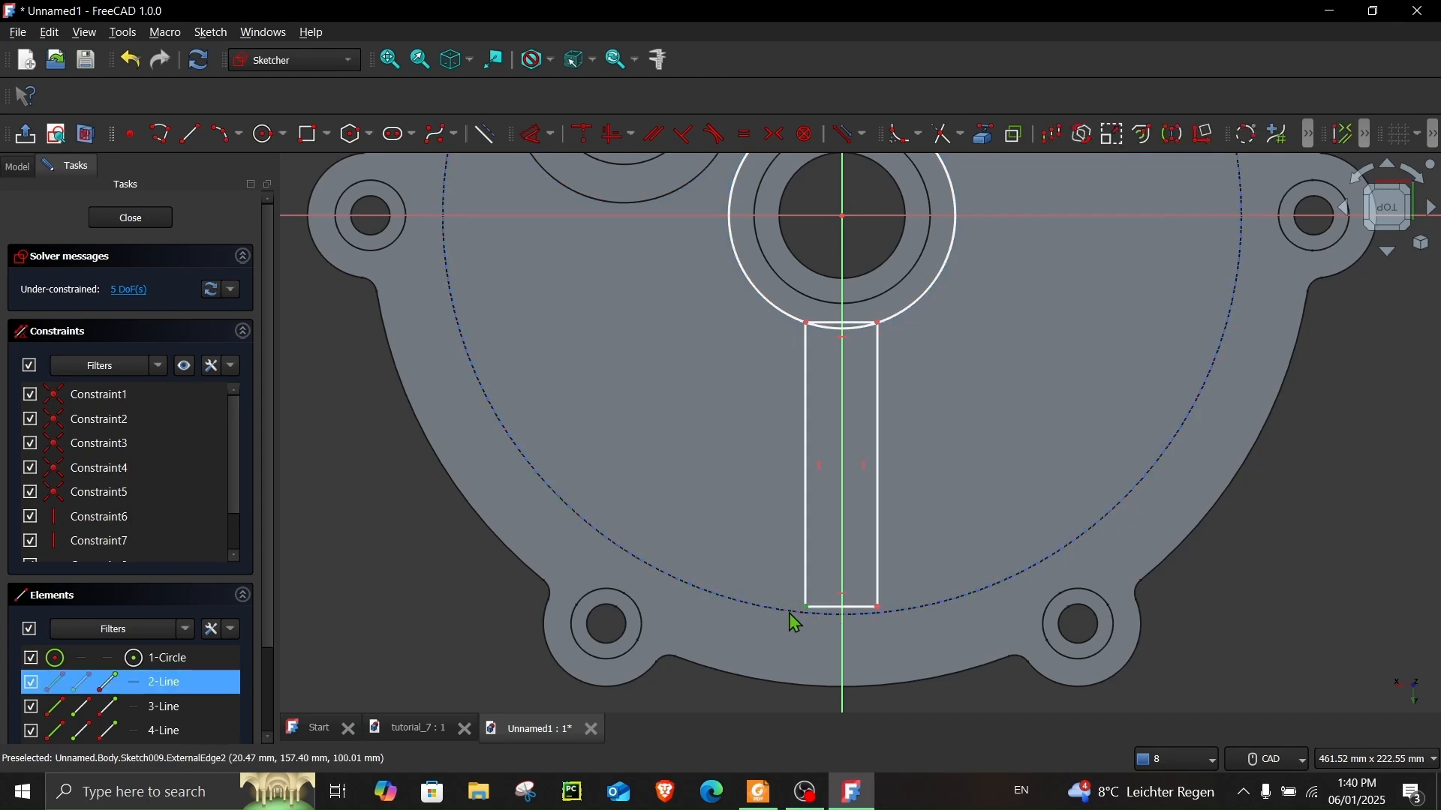
- Constrain one lower corner of the rectangle onto the projected base circle of the dome
click(585, 137)
mouse_move(880, 617)
mouse_down()
mouse_move(900, 600)
mouse_move(809, 604)
mouse_move(867, 631)
mouse_move(881, 629)
mouse_move(871, 600)
mouse_move(993, 598)
mouse_move(972, 595)
mouse_up()
scroll(836, 476, up, 2)
scroll(889, 519, down, 2)
scroll(895, 523, up, 2)
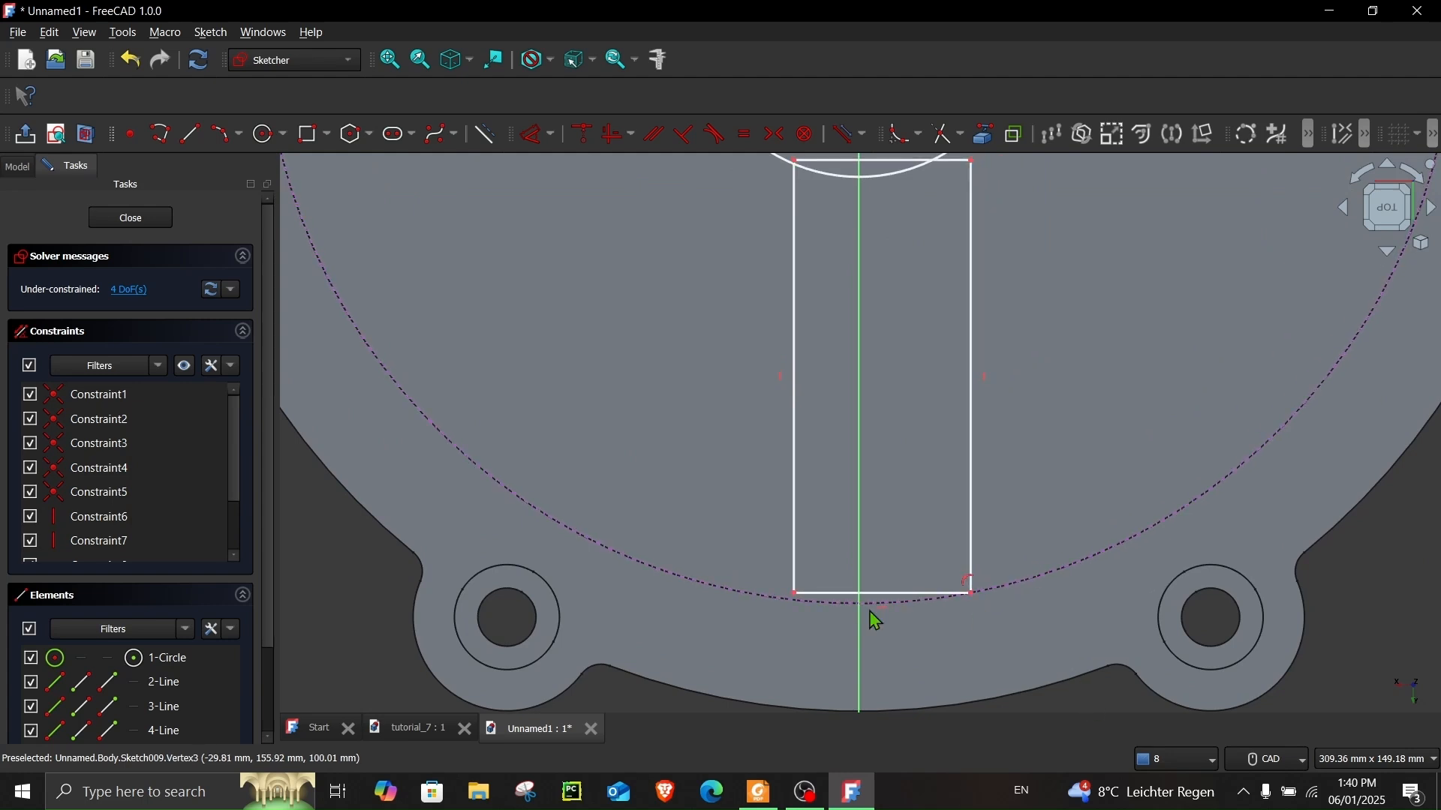
- Make the rectangle's two lower corners symmetric about the sketch's vertical axis
click(797, 594)
click(952, 596)
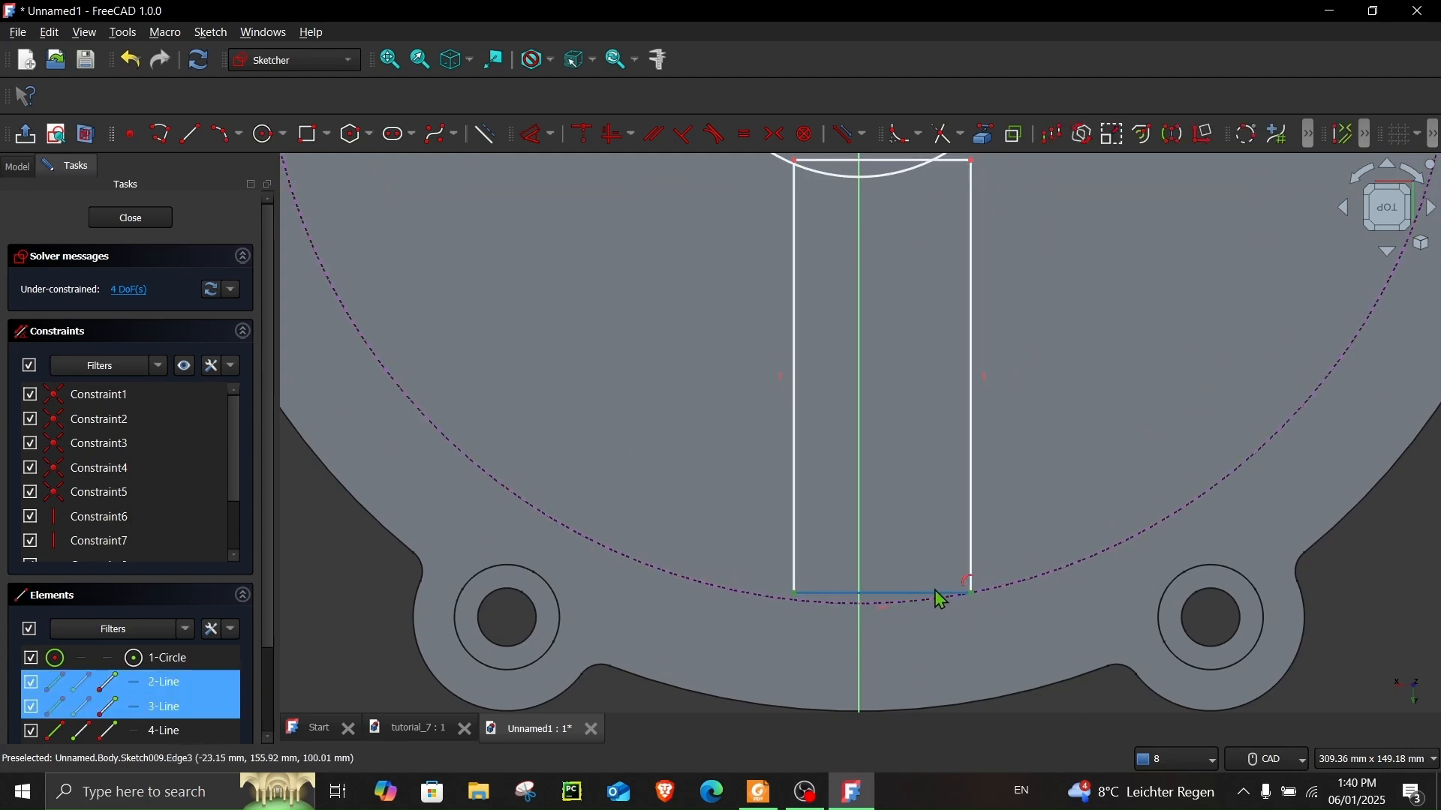
click(782, 151)
scroll(871, 402, down, 3)
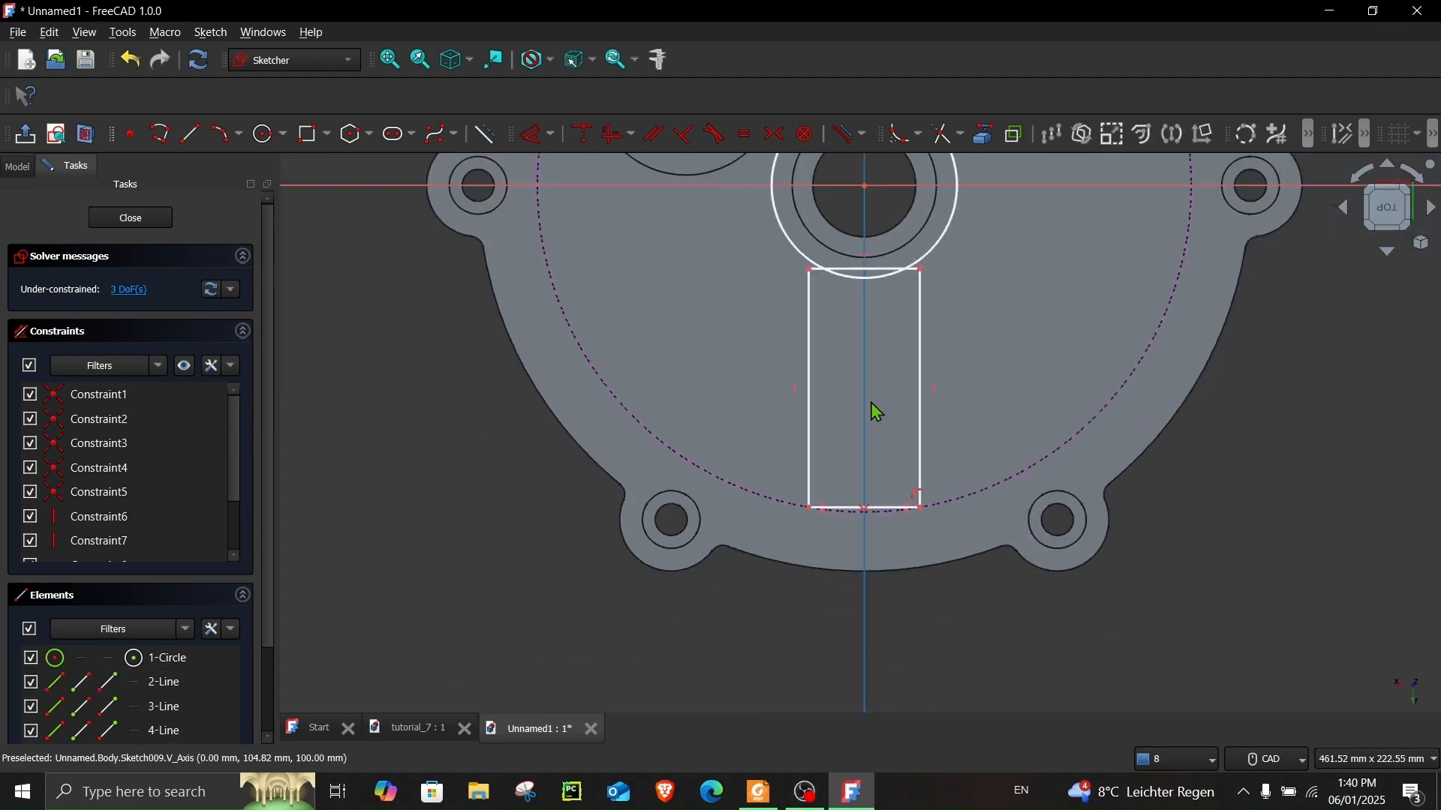
- Narrow the rectangle and constrain its upper corner onto the circle drawn around the central boss
drag(926, 276, 908, 282)
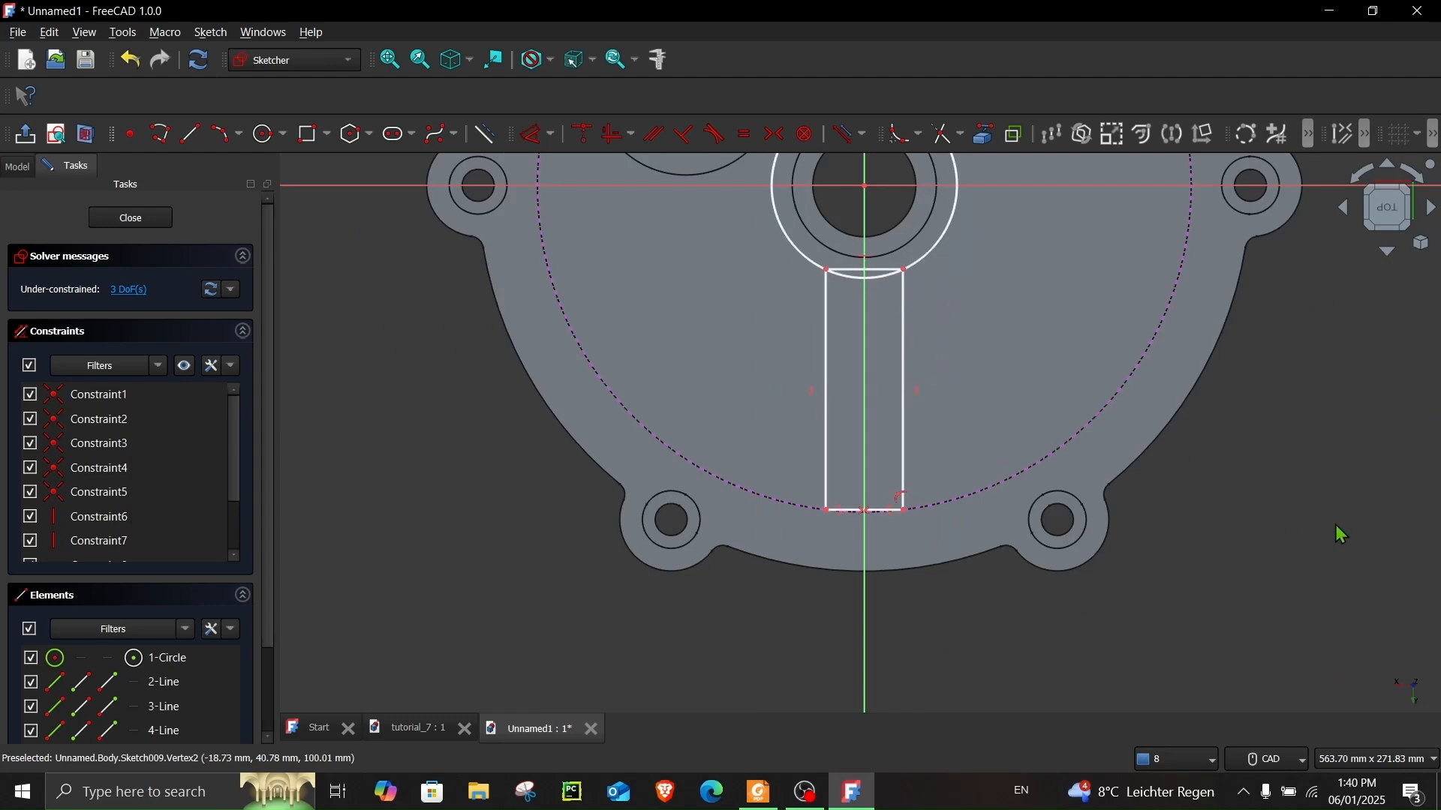
scroll(666, 248, up, 4)
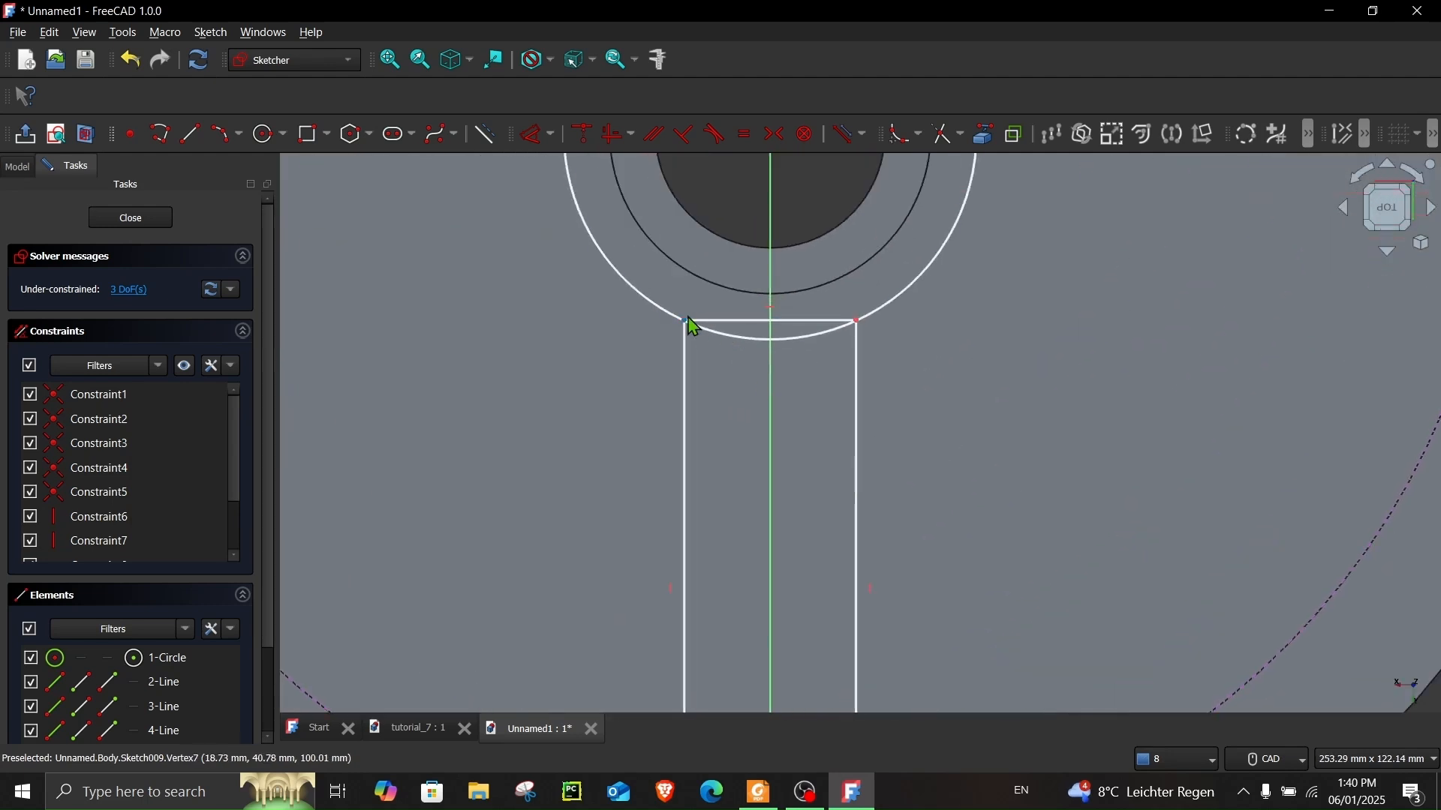
drag(688, 320, 697, 310)
click(697, 315)
click(676, 291)
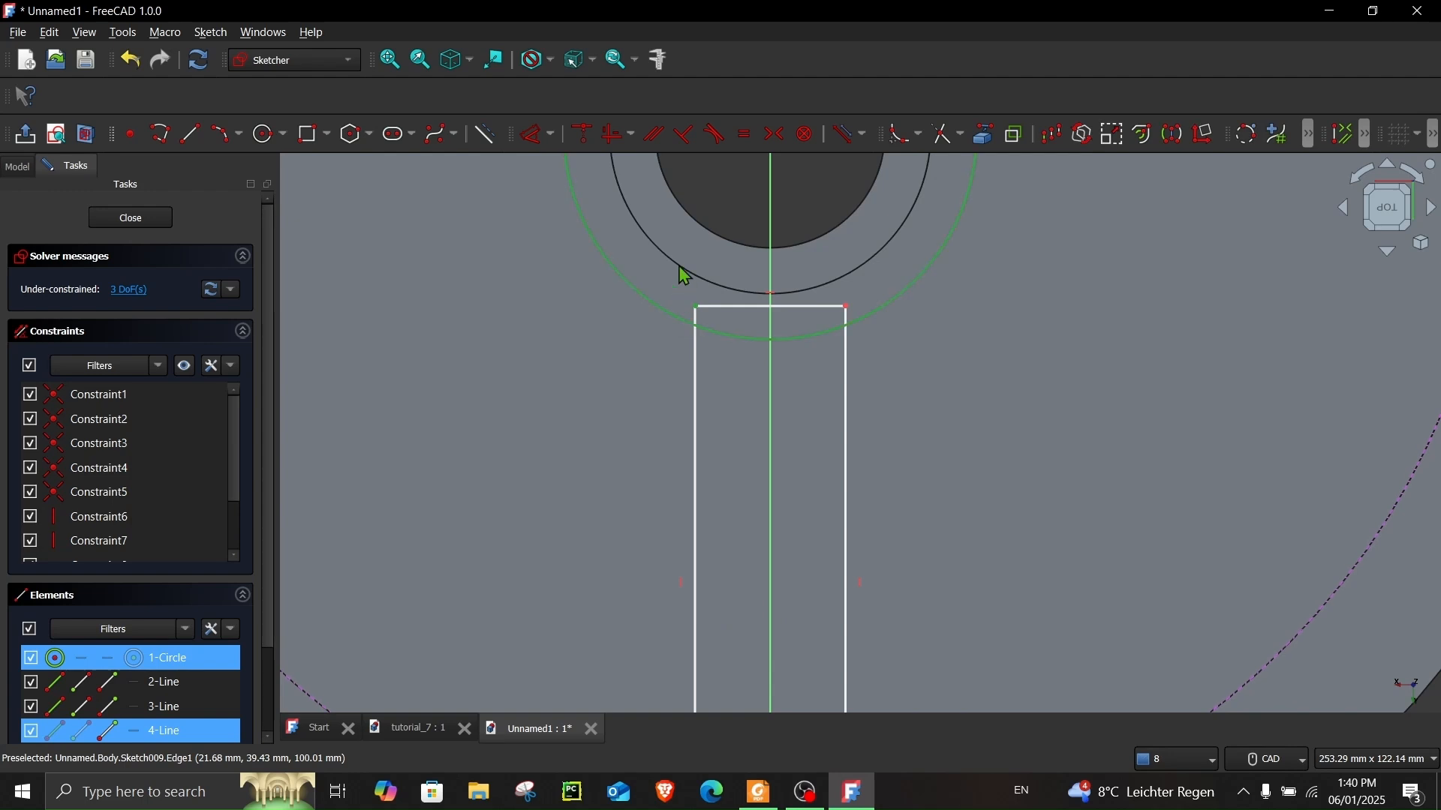
click(589, 142)
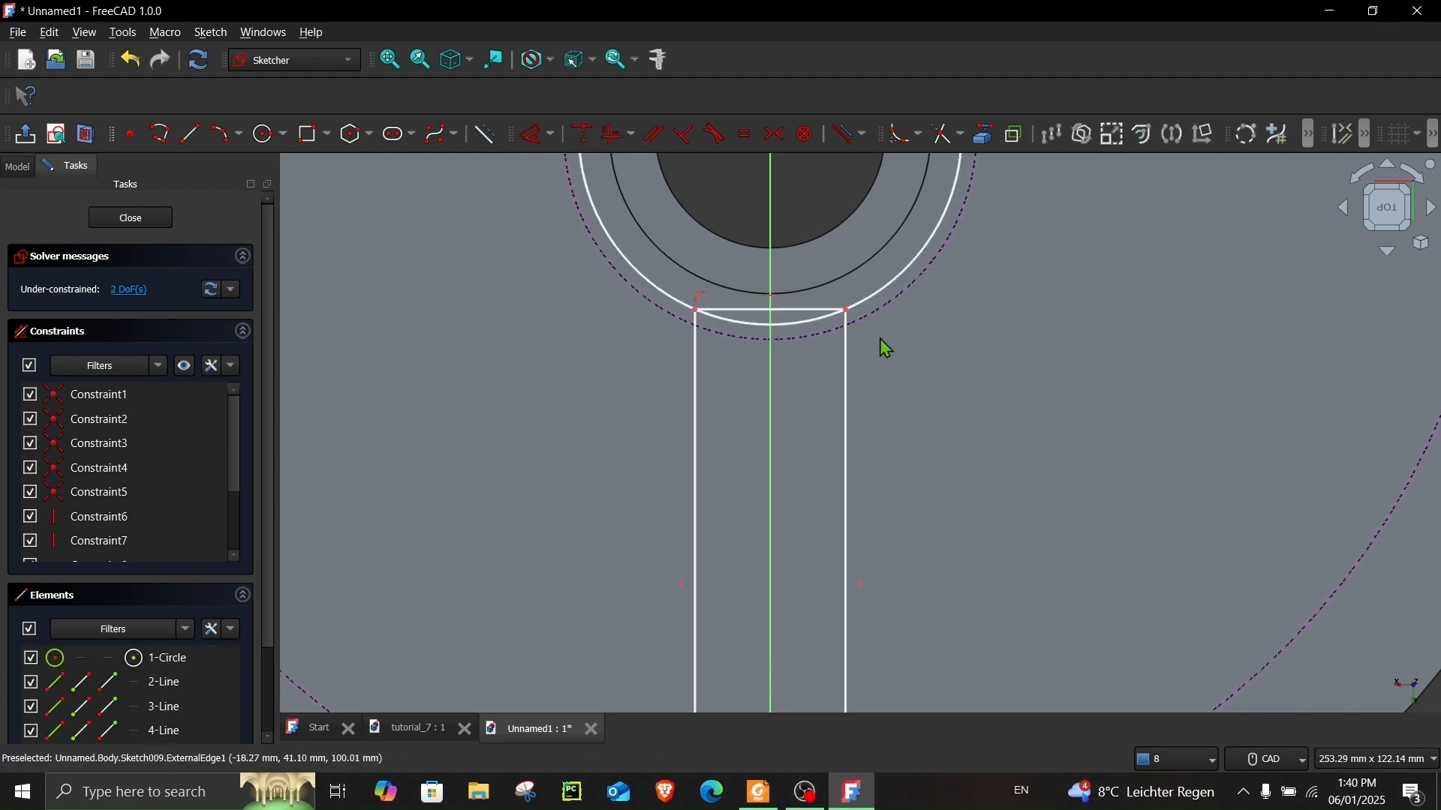
- Constrain the drawn circle equal to the projected outer edge of the central boss
click(892, 299)
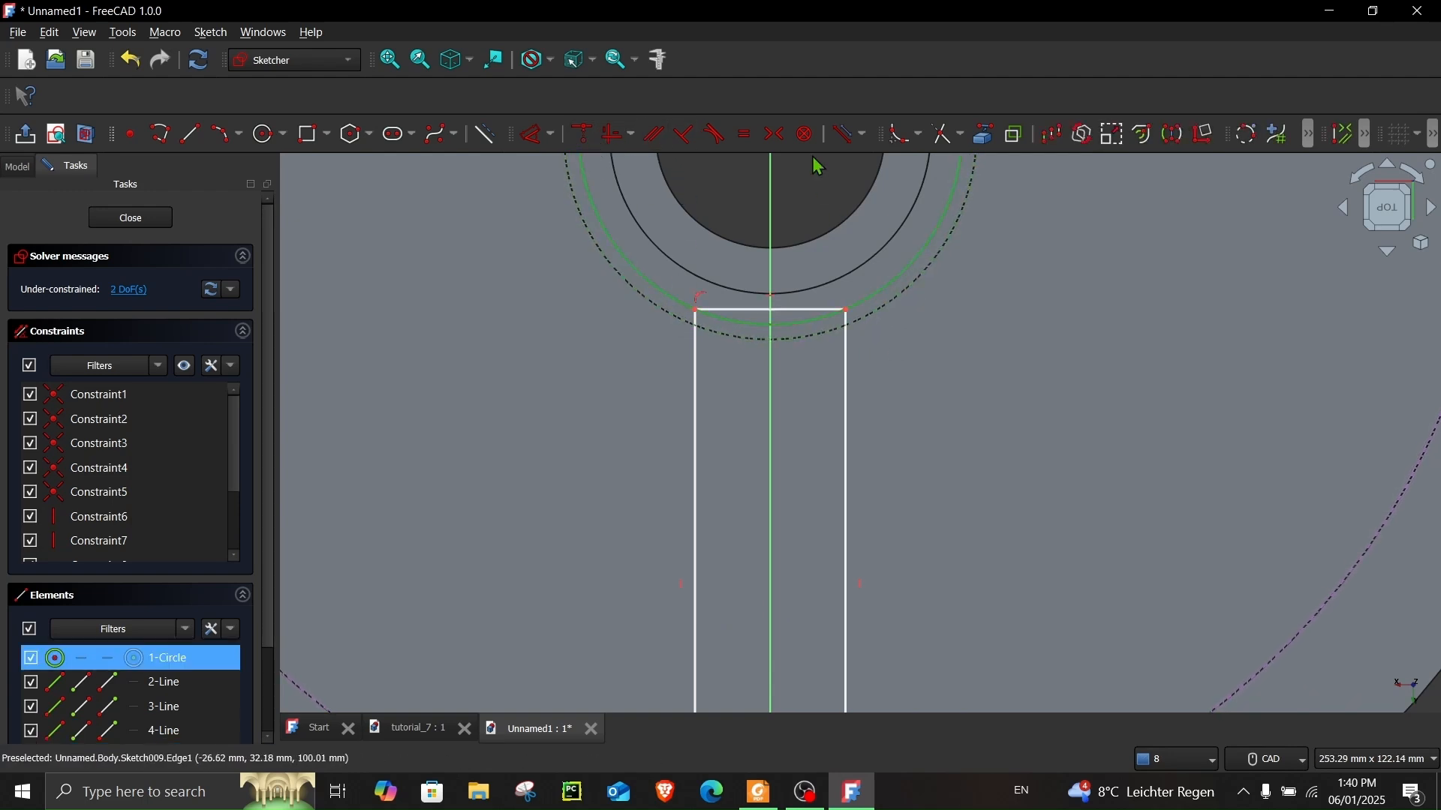
click(745, 139)
scroll(994, 445, down, 3)
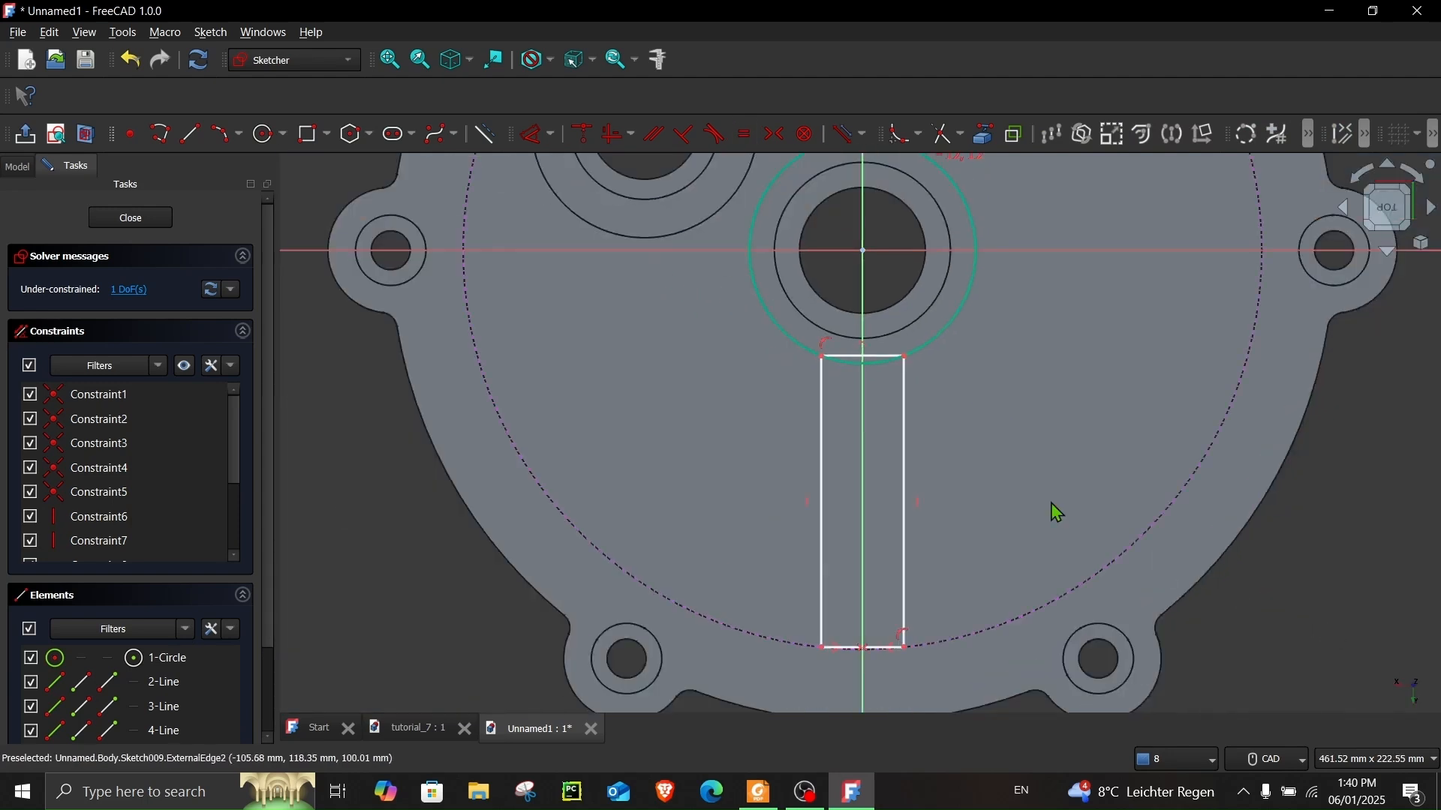
- Dimension the rib rectangle's width as 30 mm
drag(909, 362, 920, 368)
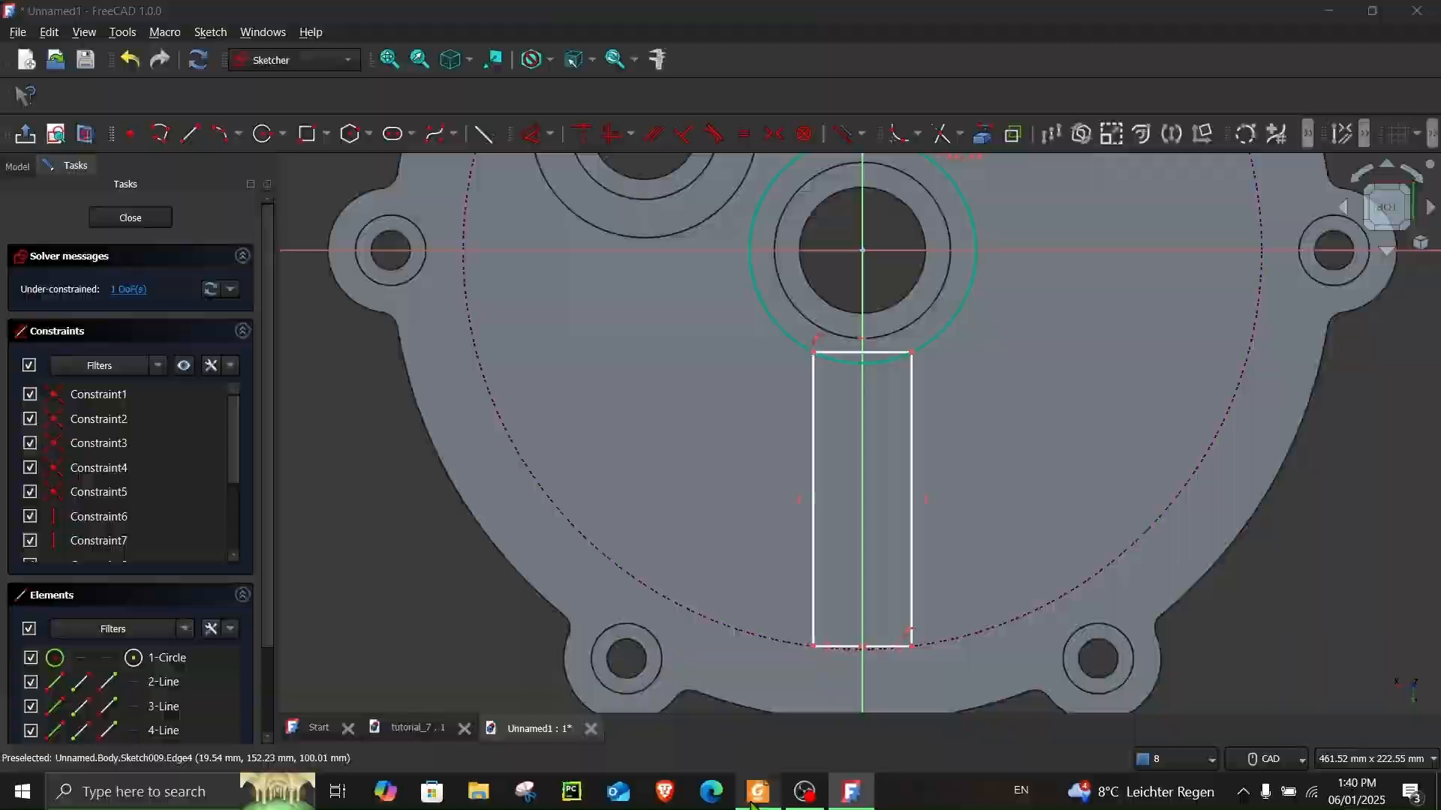
click(758, 792)
click(758, 792)
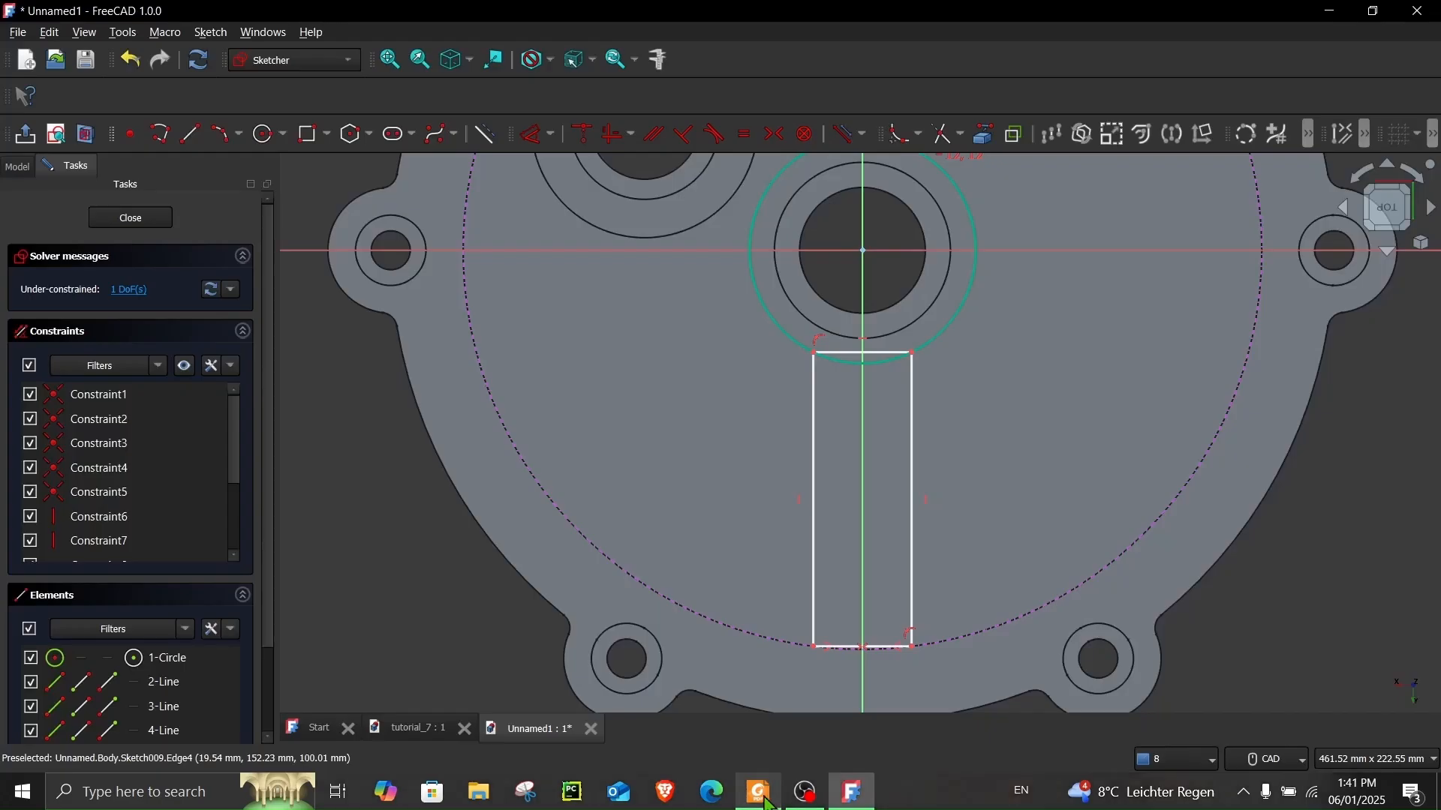
click(820, 436)
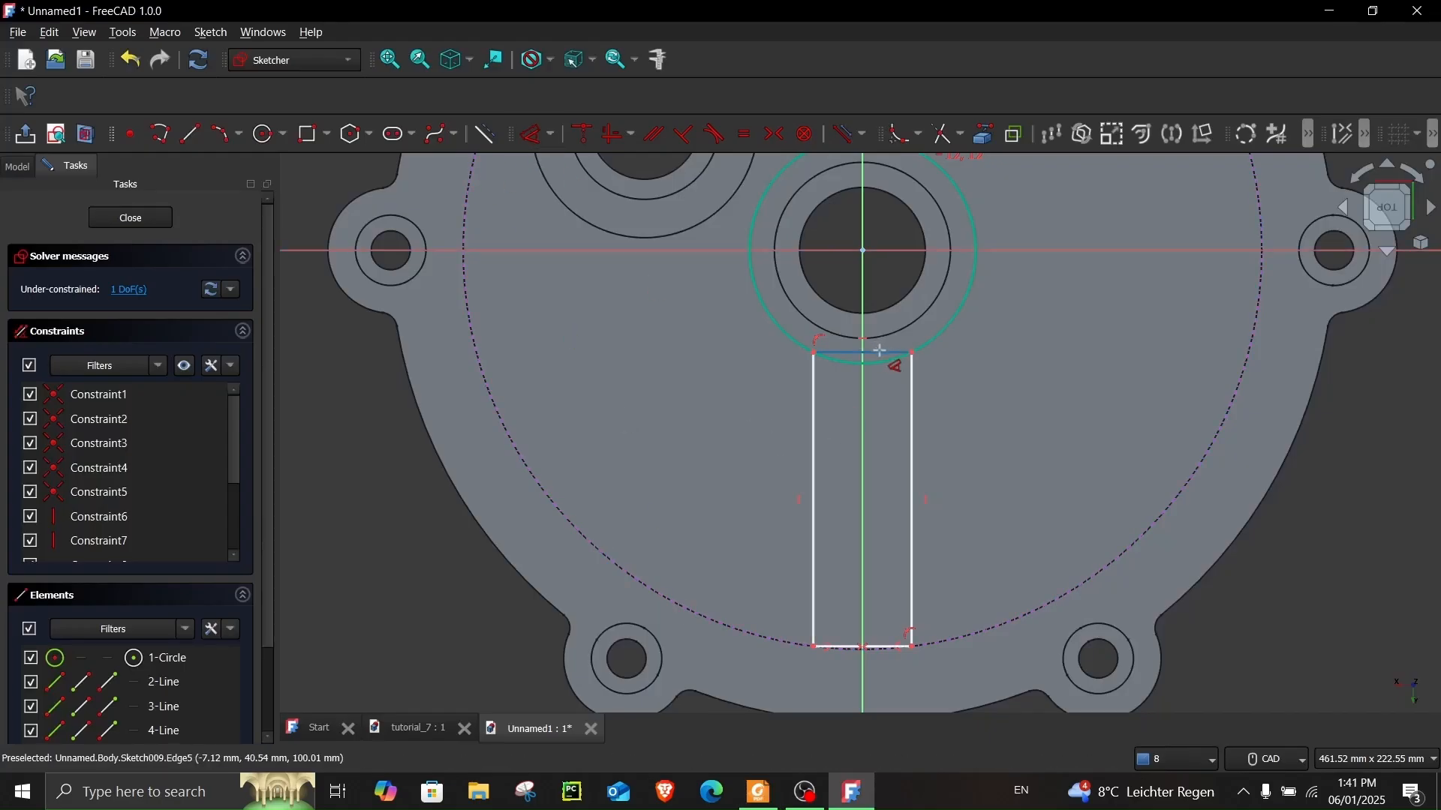
click(975, 420)
text(30)
key(Return)
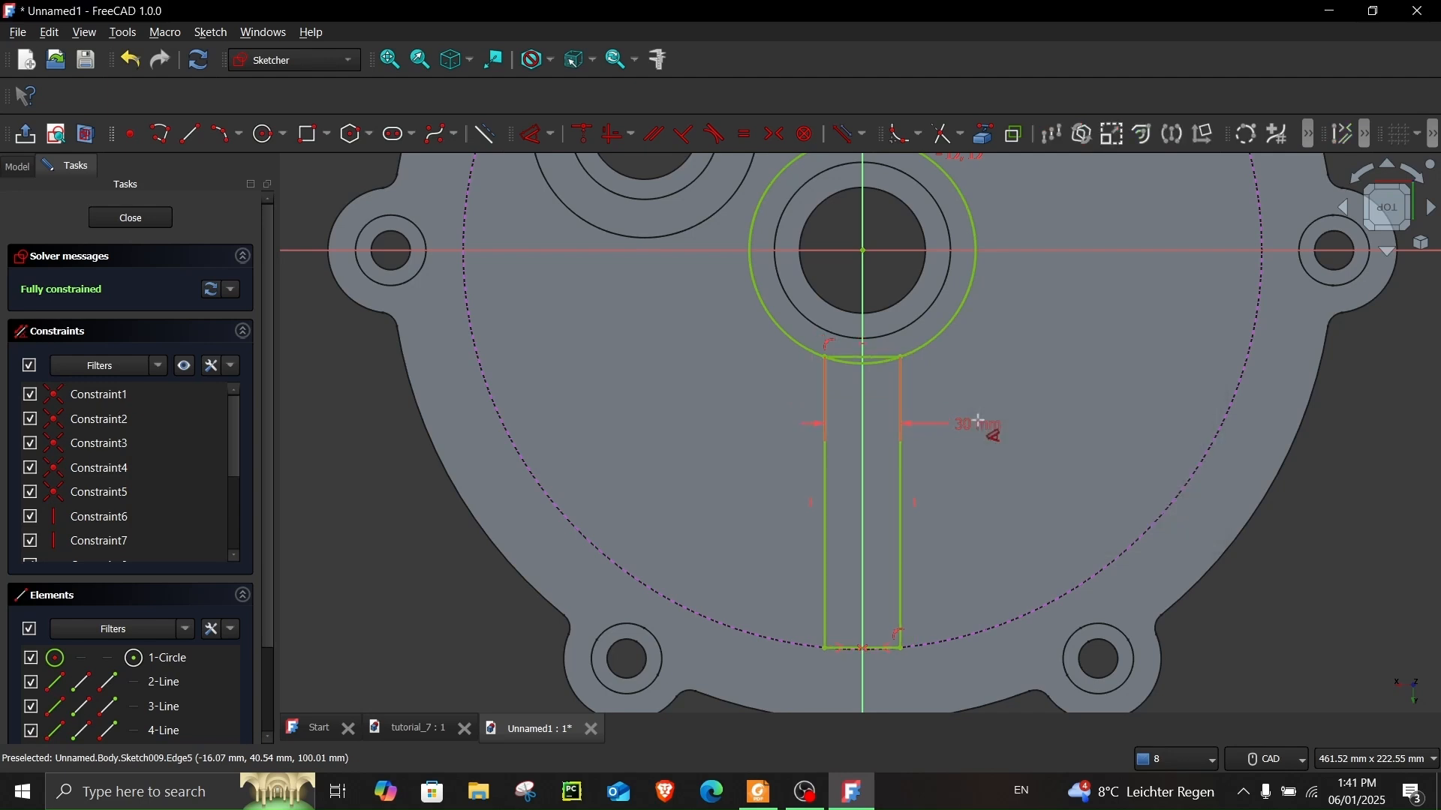
- Trim the drawn circle so only the short arc between the rectangle's two upper corners remains
scroll(870, 231, up, 2)
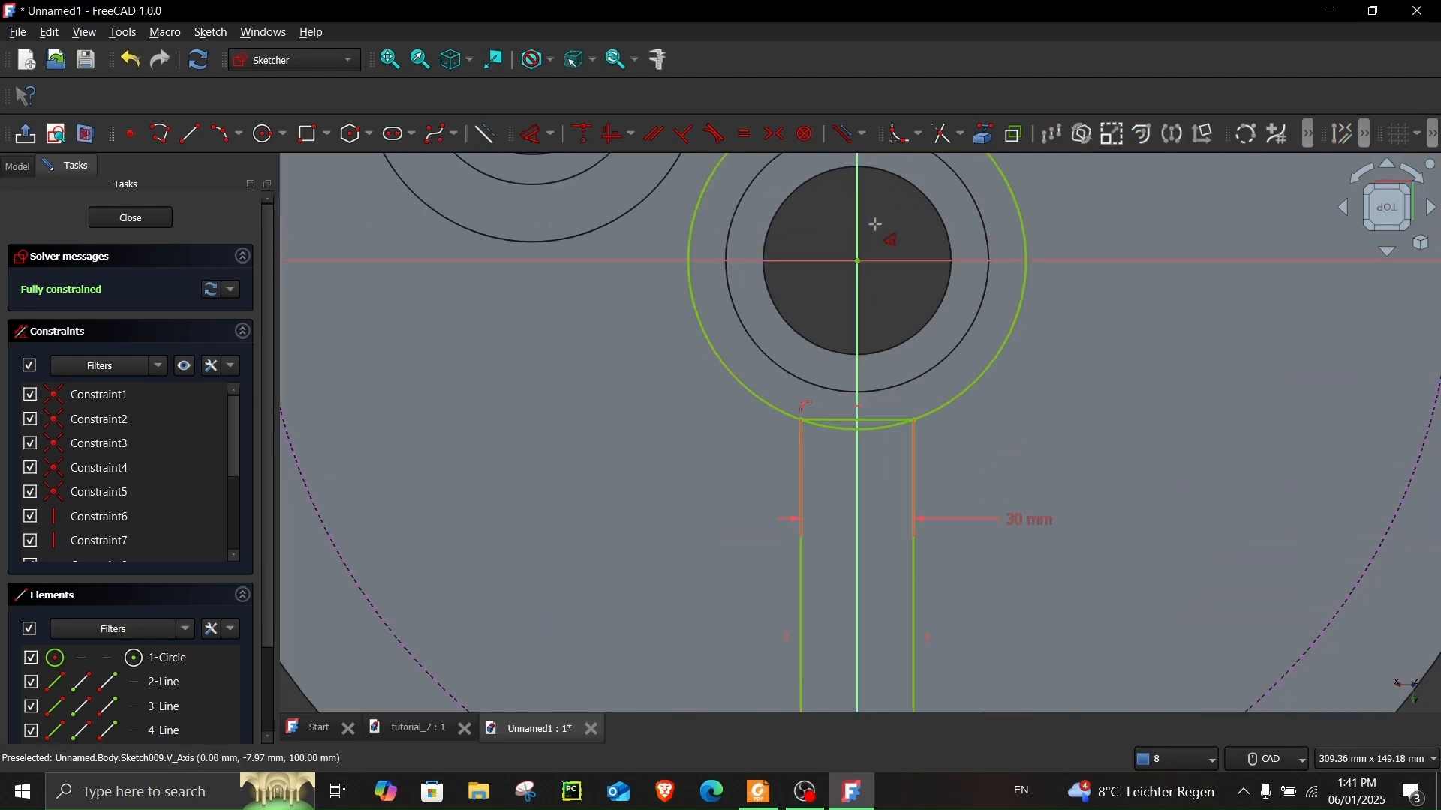
click(949, 135)
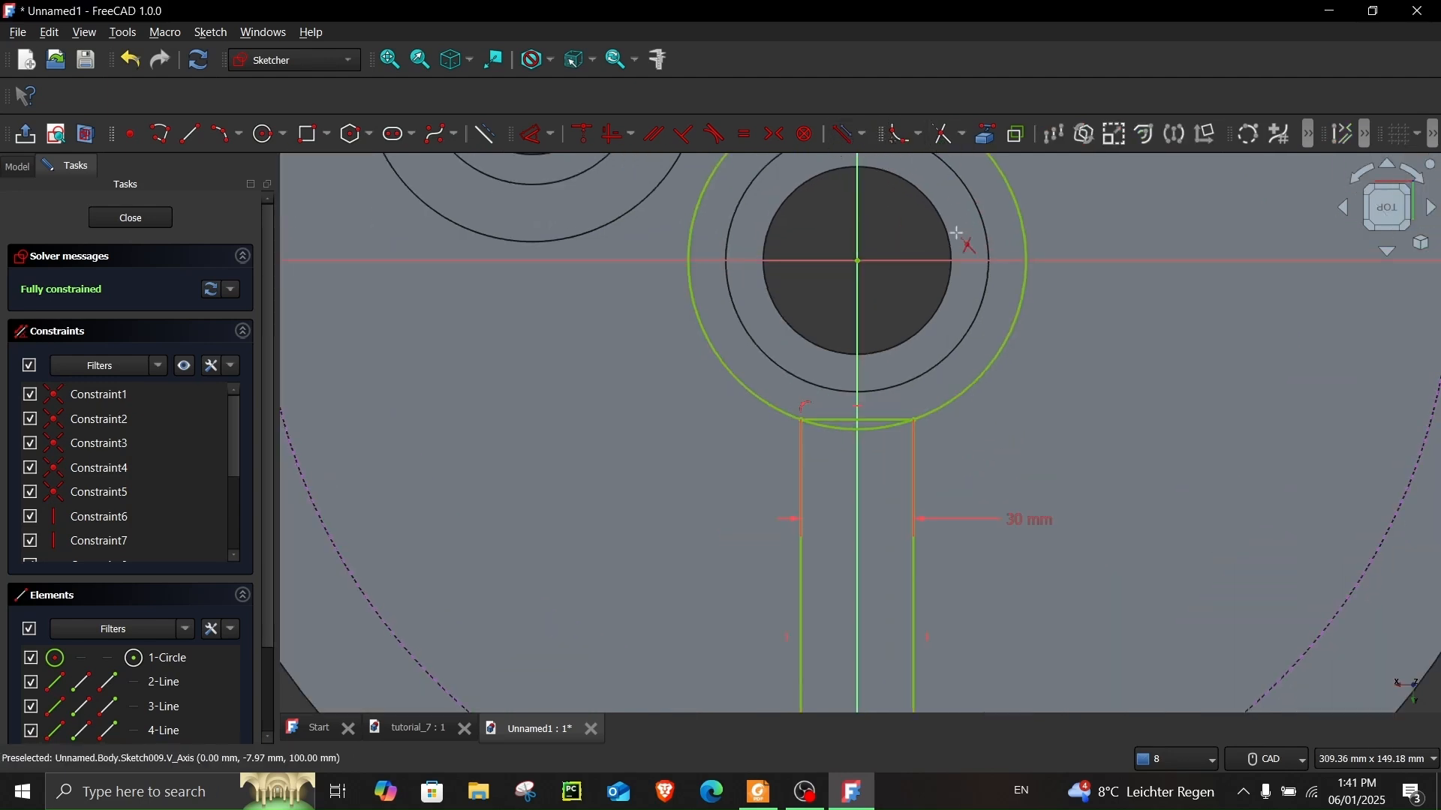
click(985, 352)
click(765, 386)
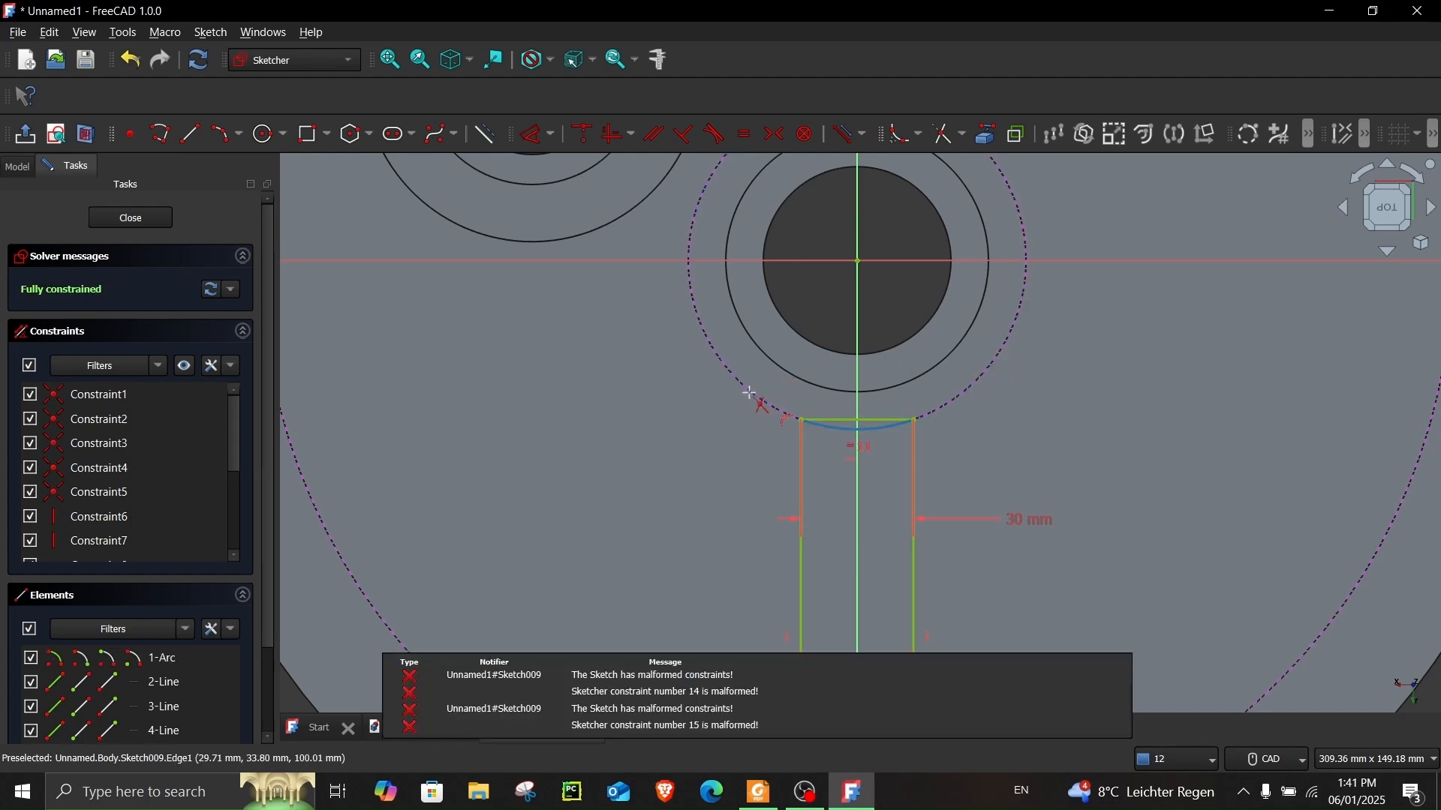
- Trim away the rib rectangle's straight upper line so the arc alone closes its upper end
scroll(841, 415, up, 1)
scroll(840, 412, up, 2)
click(840, 422)
scroll(844, 425, down, 5)
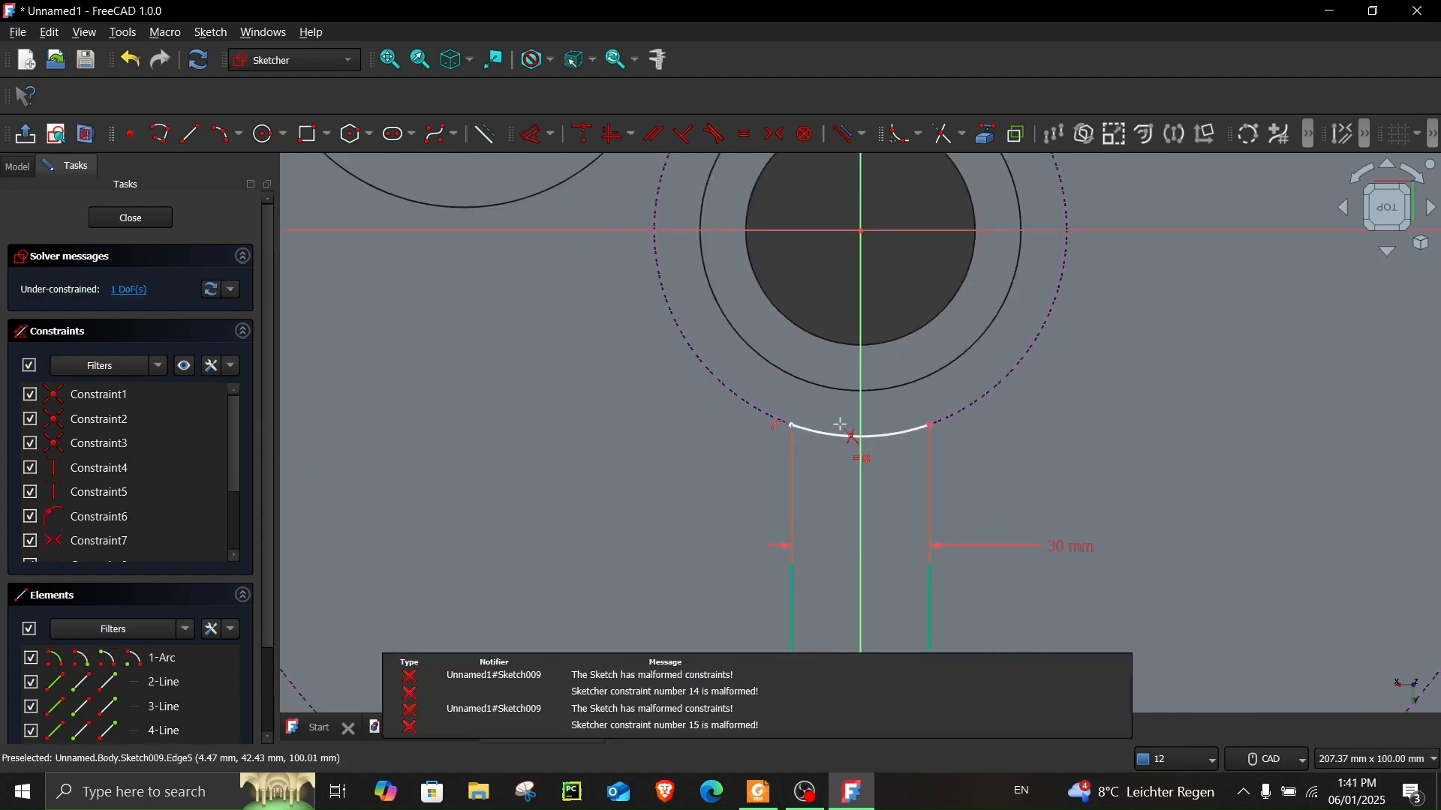
middle_drag(887, 513, 902, 274)
right_click(894, 415)
middle_drag(982, 293, 958, 431)
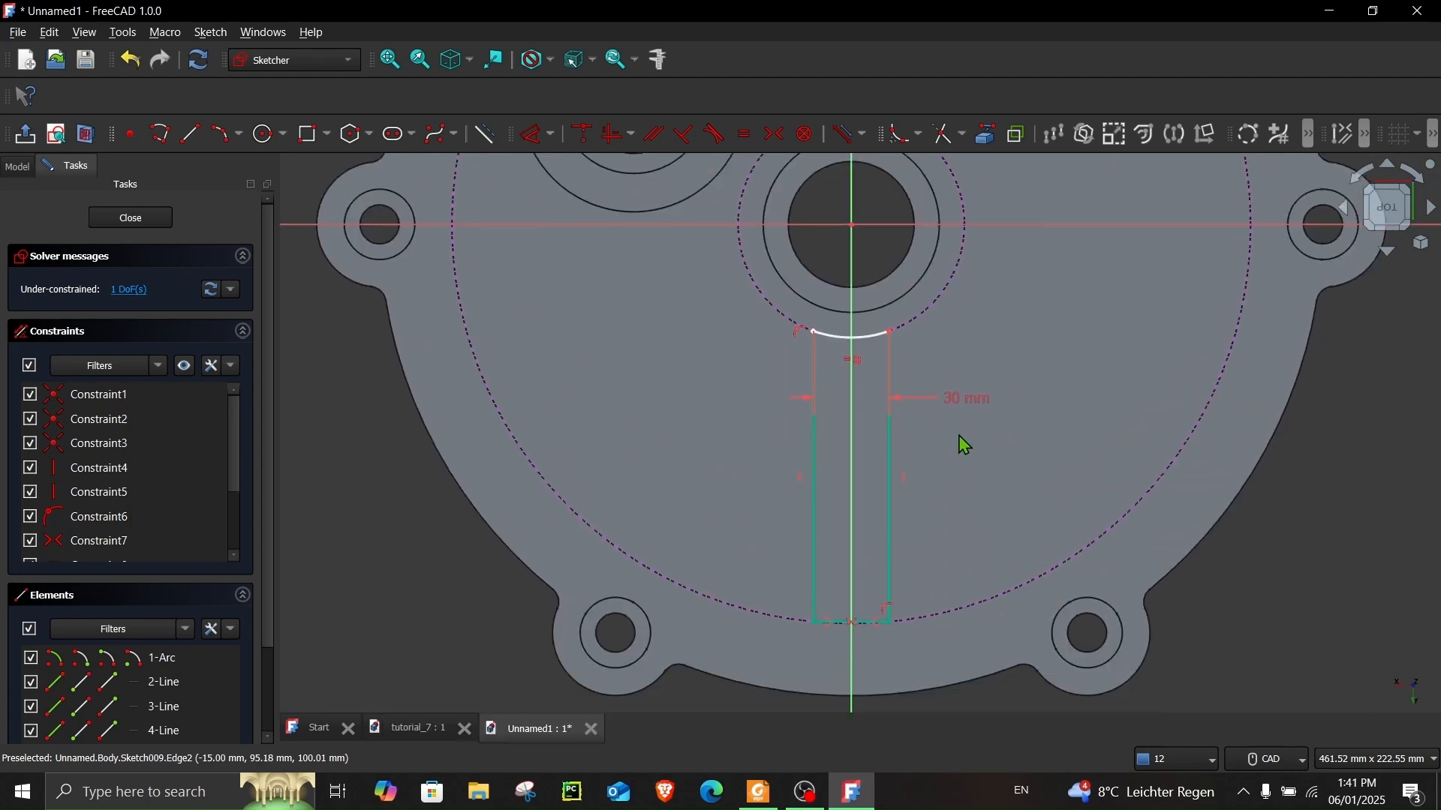
- Separate the rib's loose left side line from the arc and make their upper endpoints coincident
scroll(958, 432, up, 2)
drag(853, 299, 857, 267)
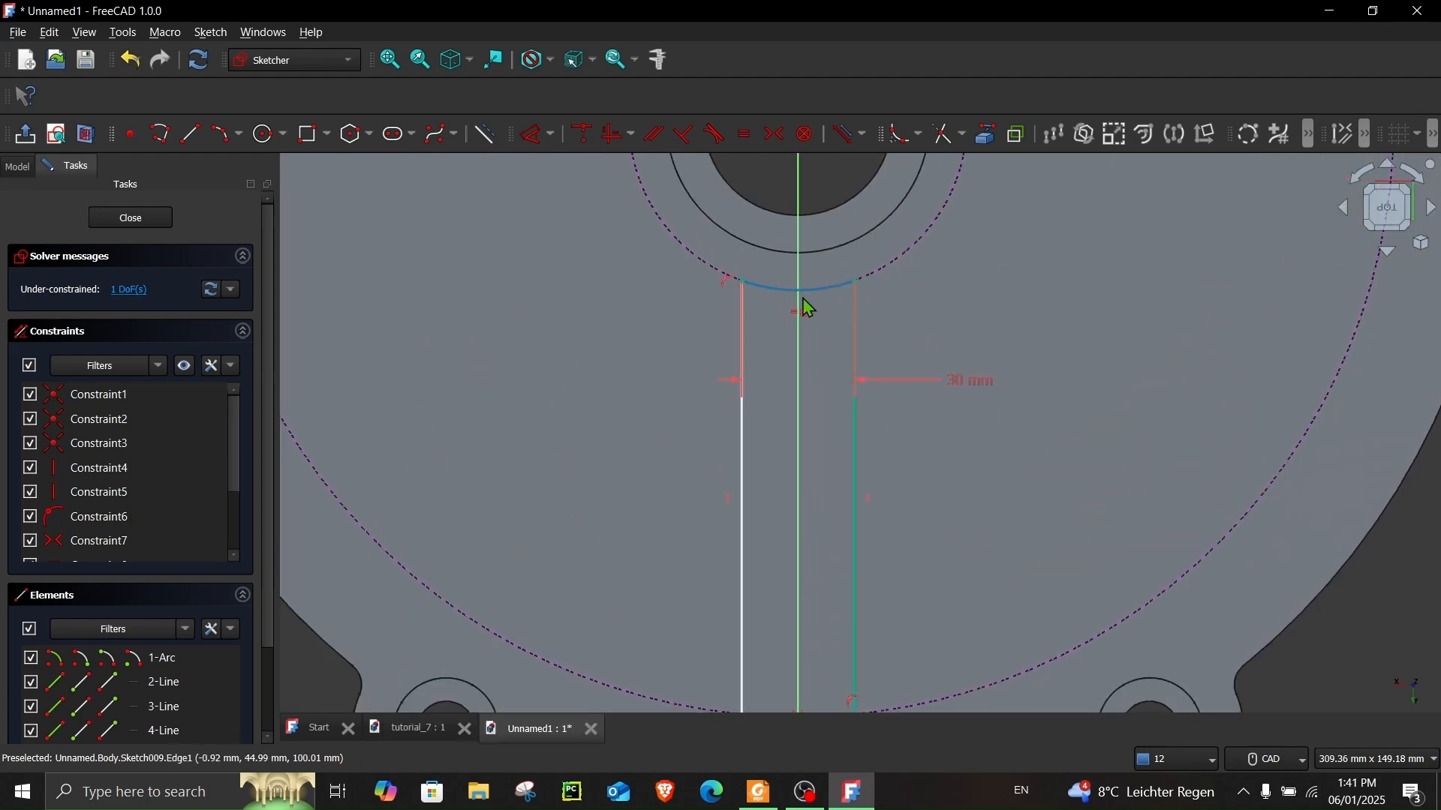
drag(968, 383, 967, 230)
scroll(962, 359, down, 2)
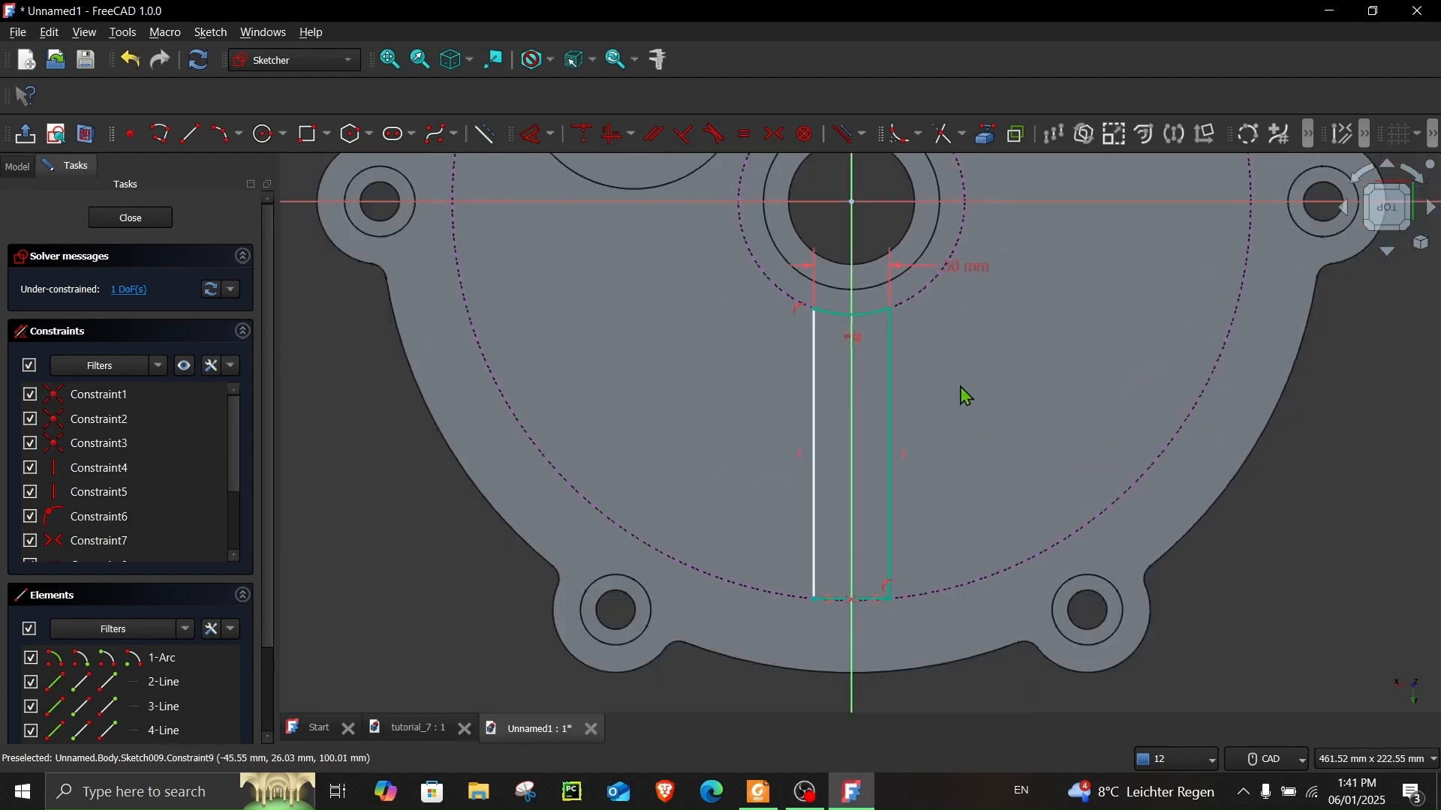
drag(828, 374, 828, 373)
drag(813, 314, 825, 329)
scroll(798, 301, up, 5)
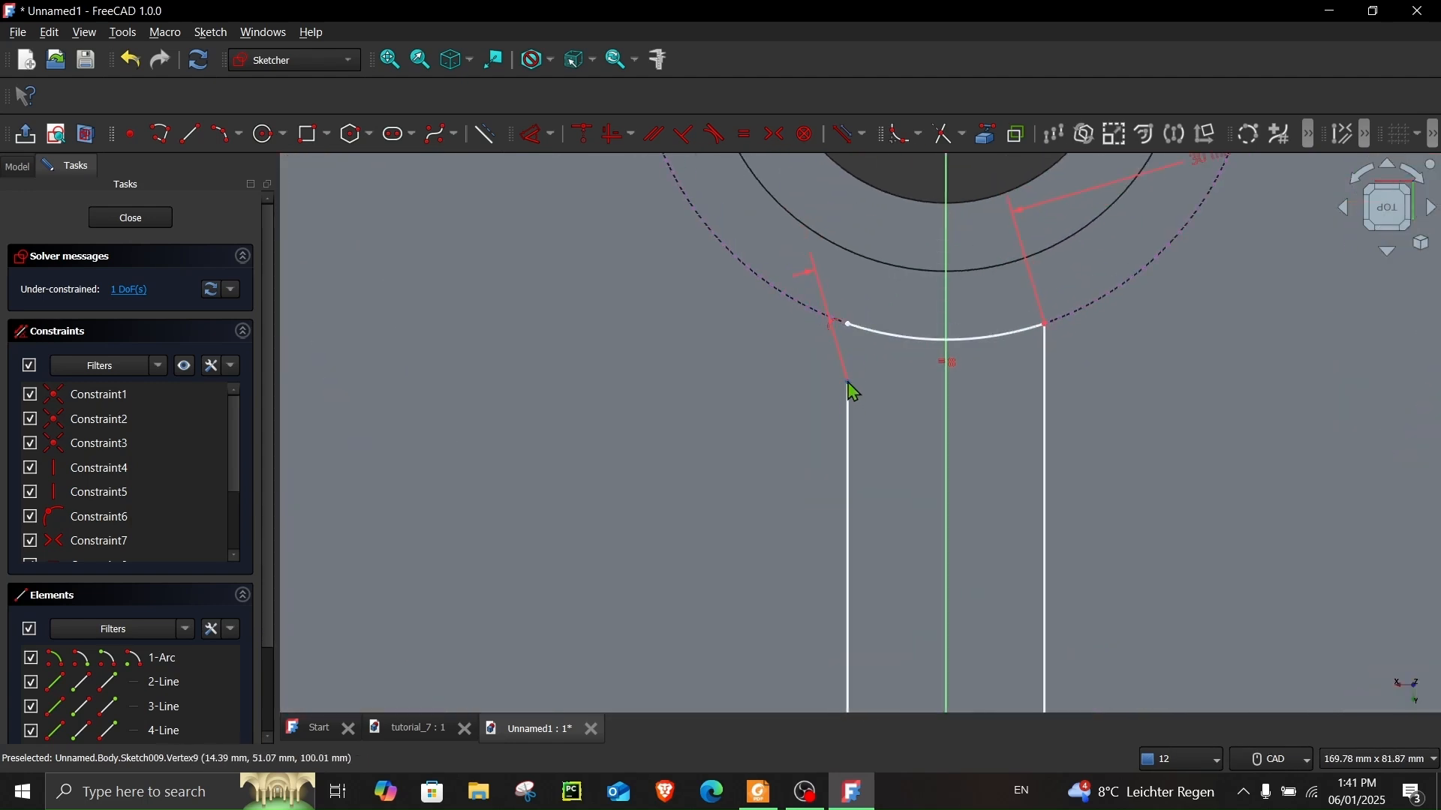
click(851, 387)
click(820, 311)
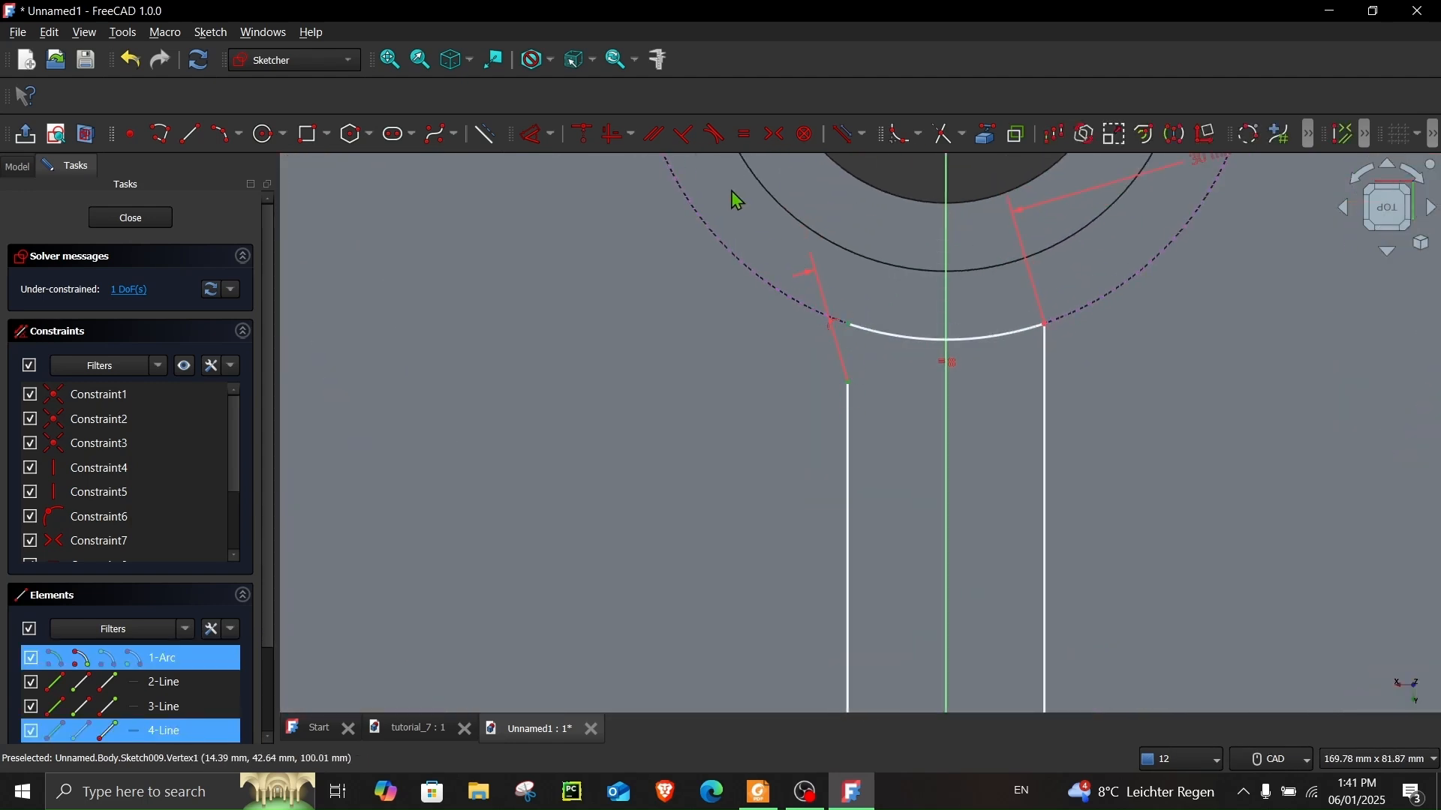
click(582, 133)
- Switch the sketch from section view to full view and close the rib sketch
scroll(1071, 463, down, 3)
scroll(1071, 463, down, 2)
middle_drag(1093, 548, 1115, 446)
click(85, 136)
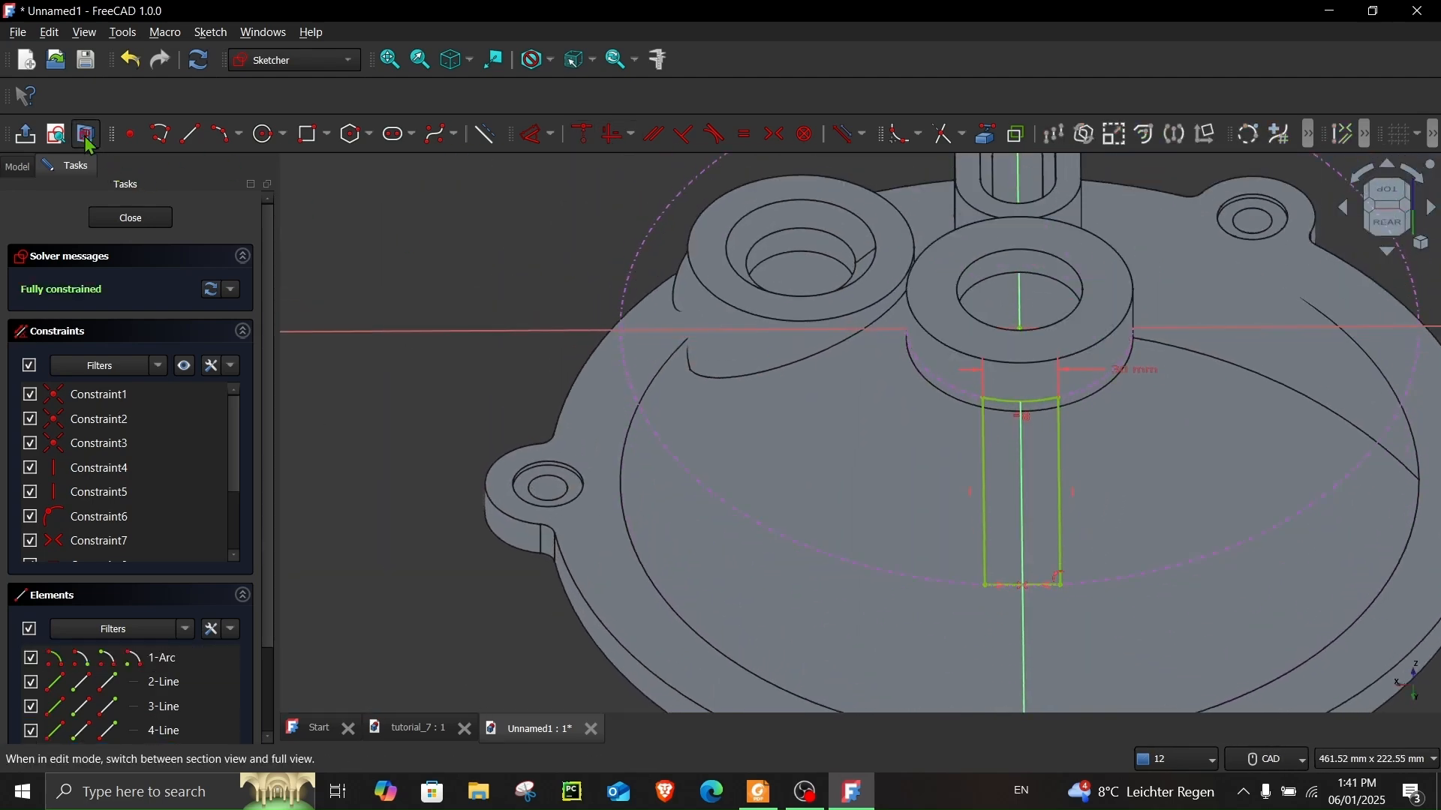
scroll(956, 417, down, 2)
middle_drag(957, 416, 1156, 409)
key(Escape)
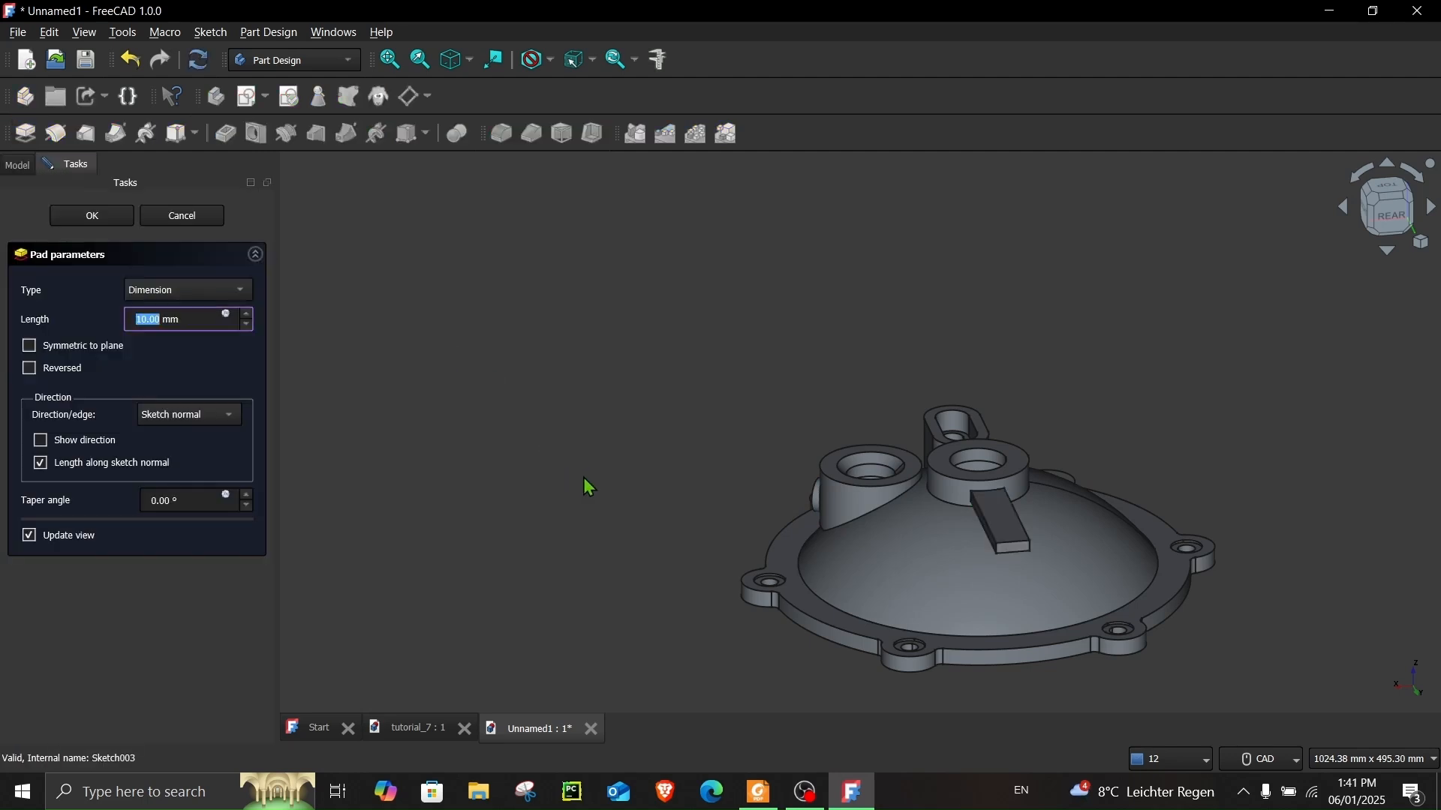
- Pad the rib sketch with the Up to face type, ending on the dome's outer surface
middle_drag(588, 486, 652, 485)
click(177, 292)
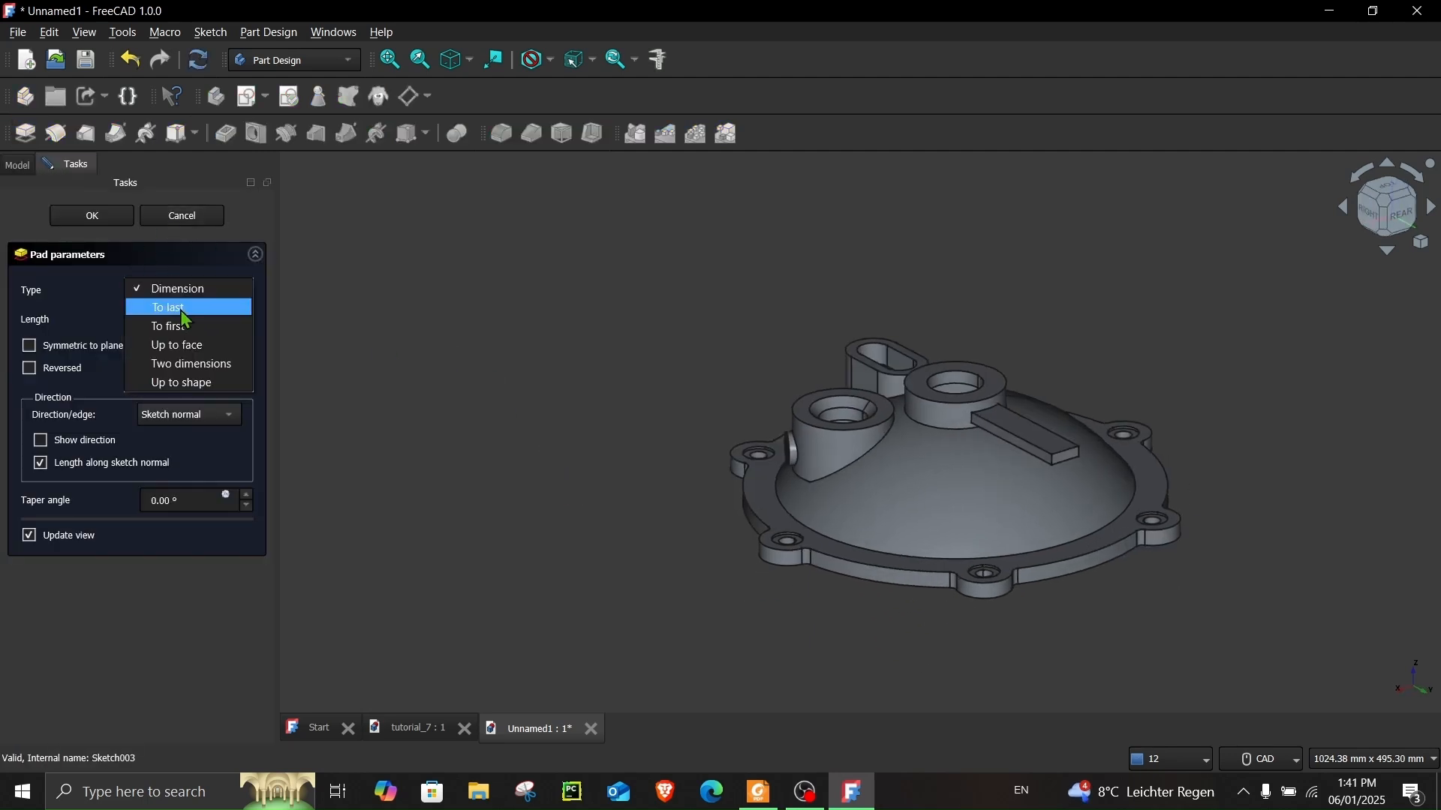
click(193, 345)
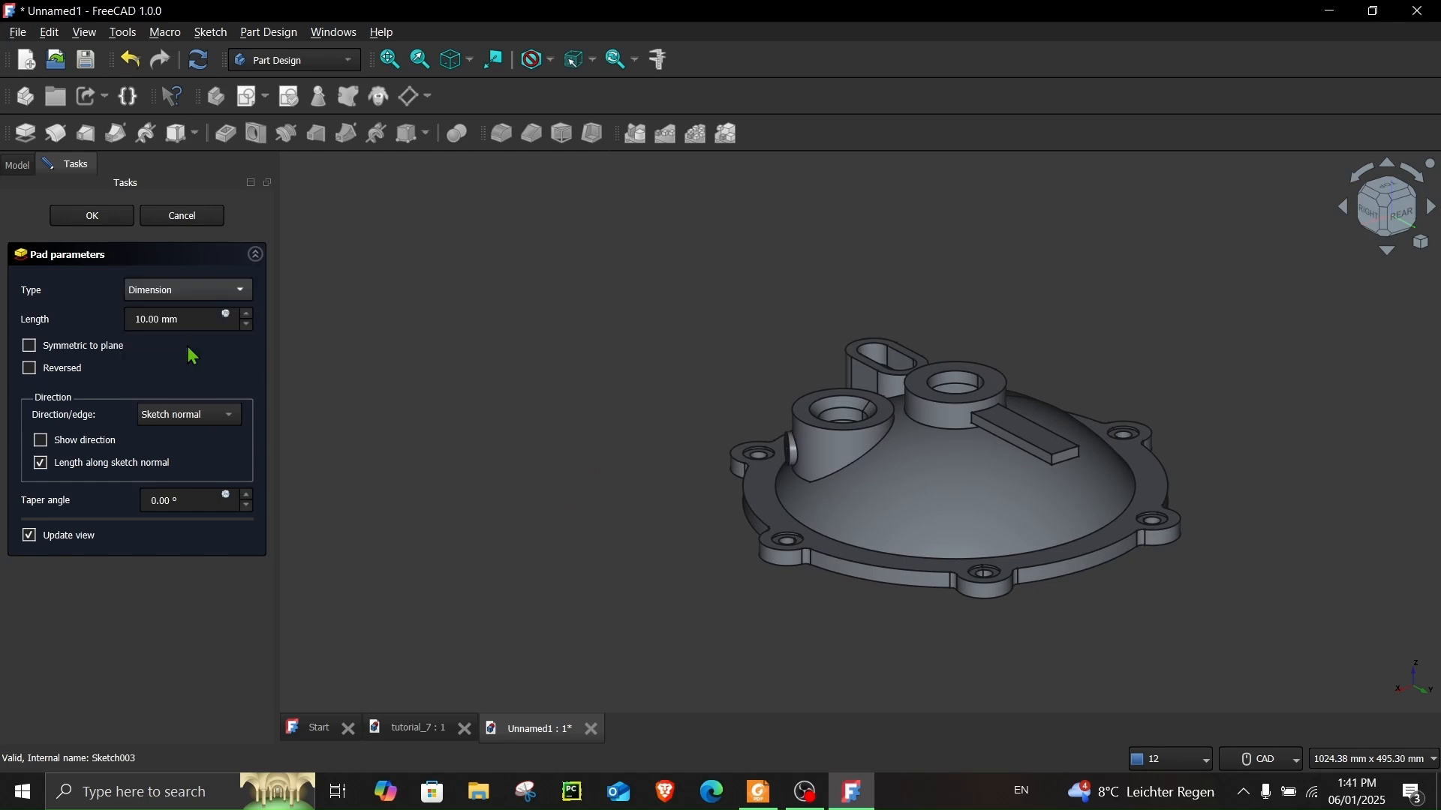
click(987, 501)
middle_drag(933, 498, 935, 453)
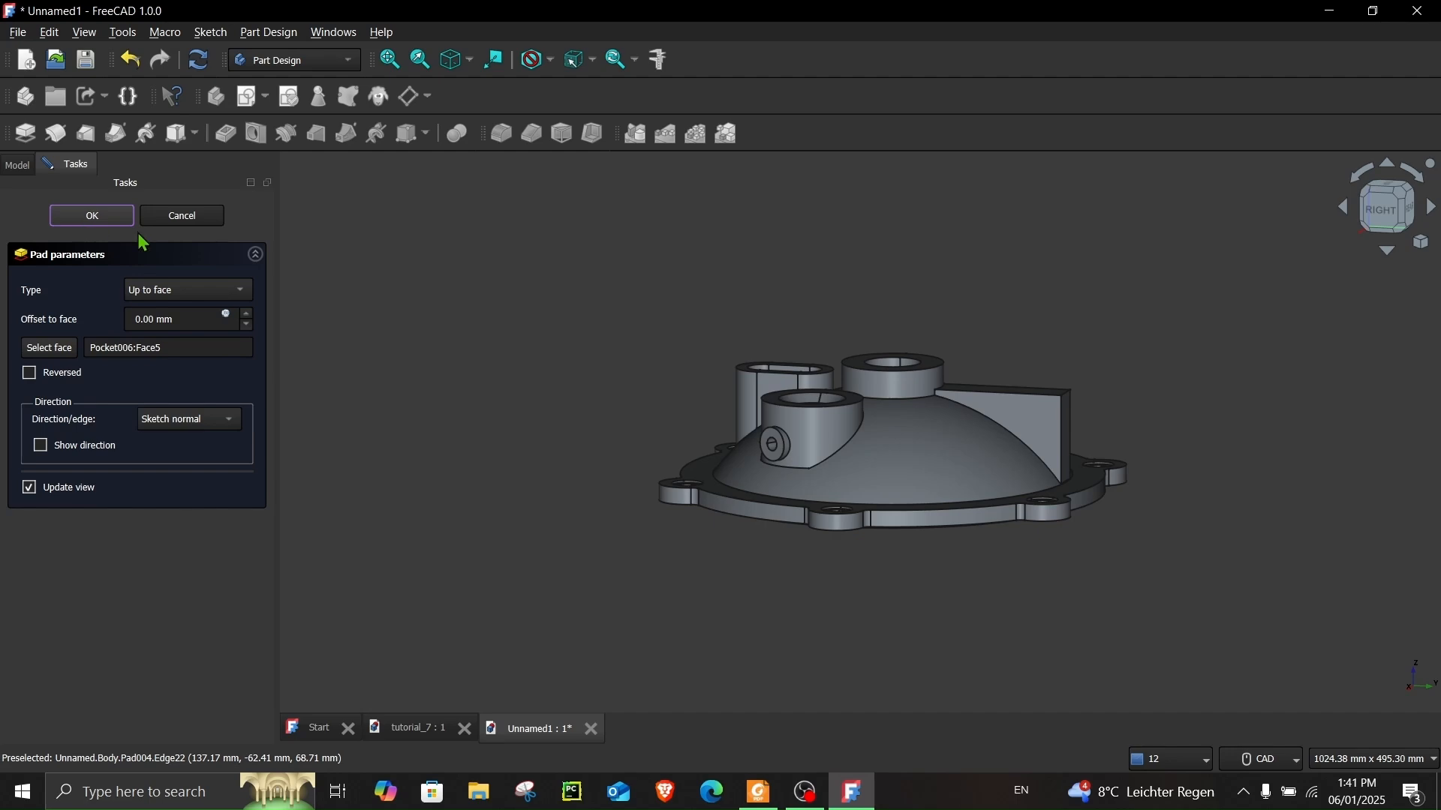
key(Return)
- Check the rib's corner radius in the drawing and fillet the rib's outer upper edge with a 20 mm radius
click(759, 791)
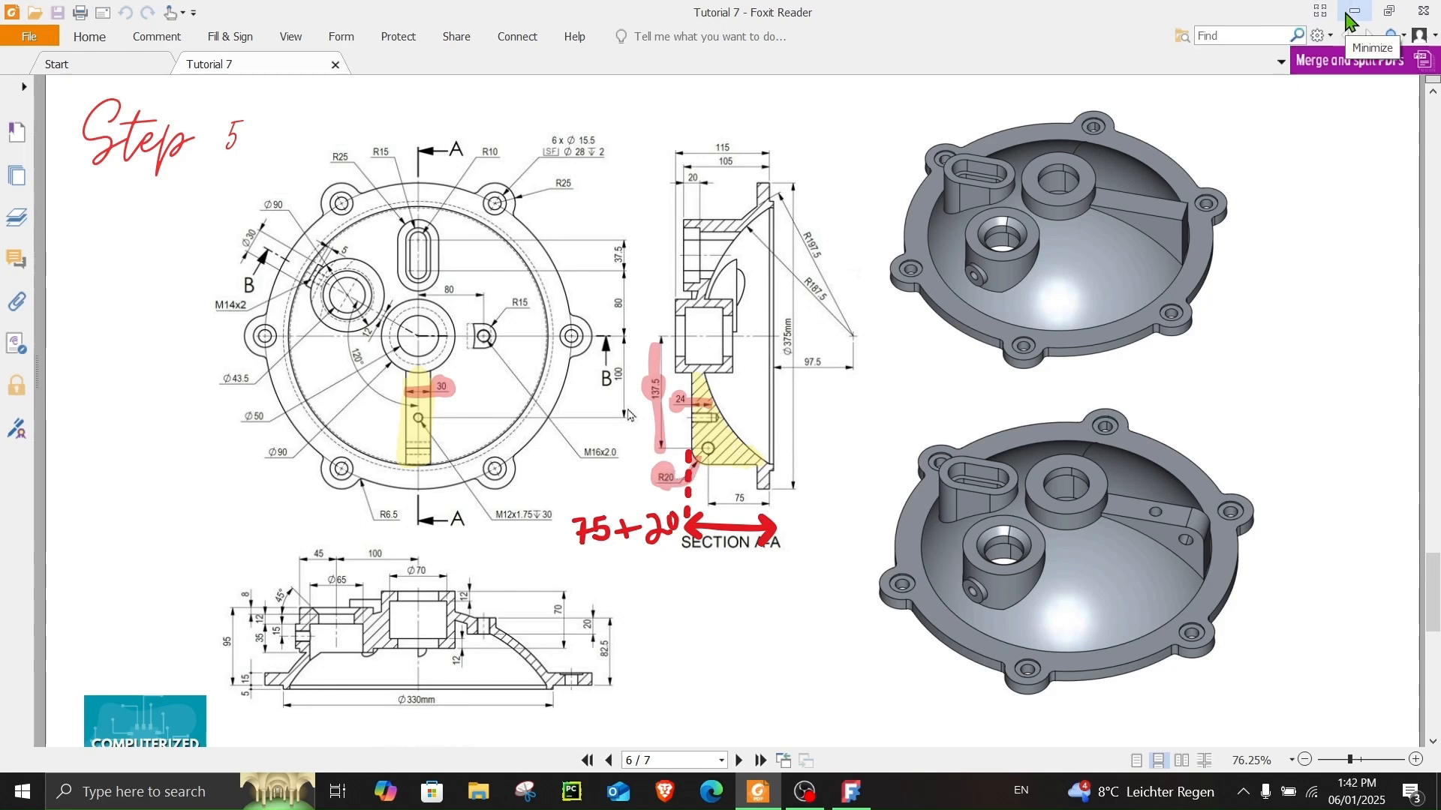
click(1355, 10)
scroll(1086, 251, up, 2)
click(1074, 282)
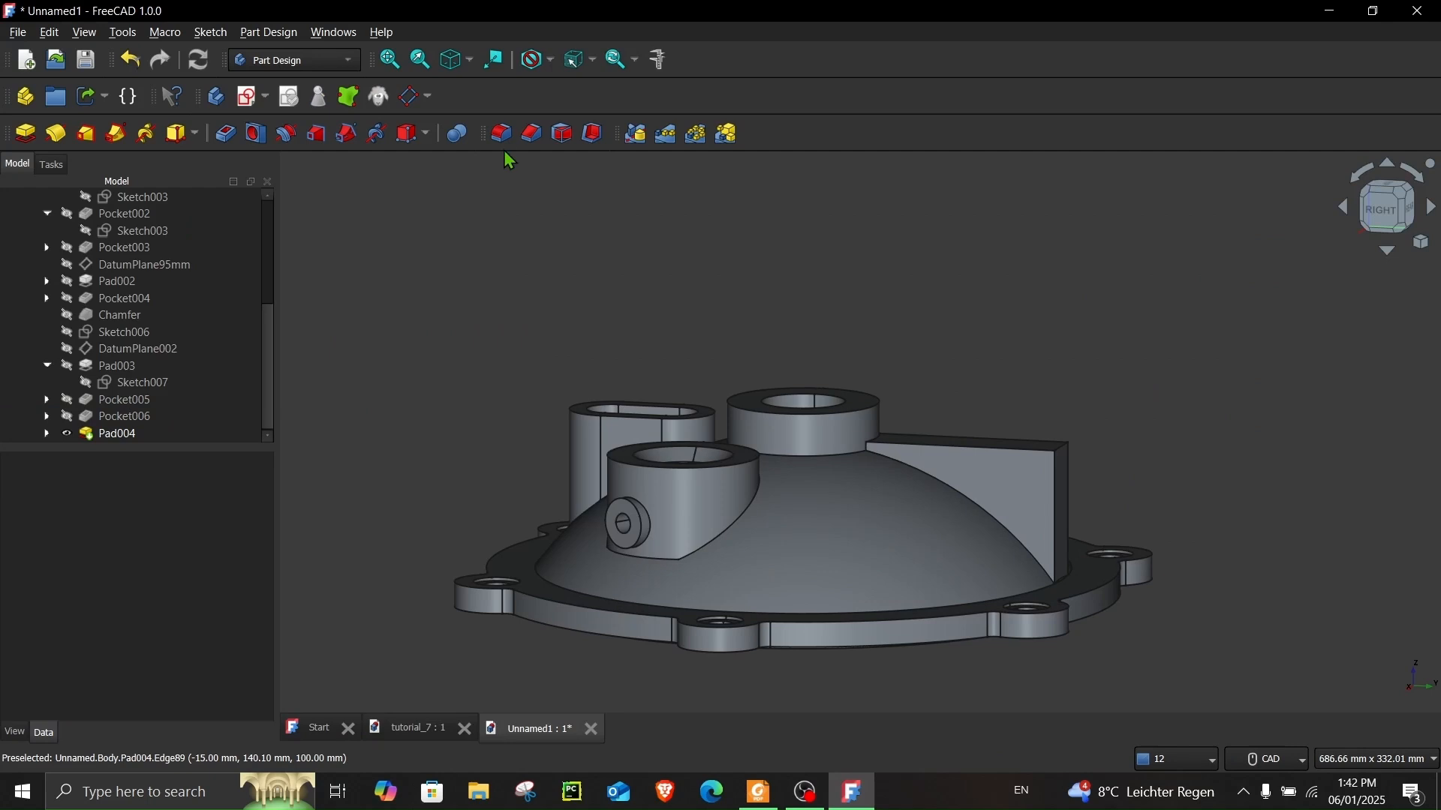
click(501, 134)
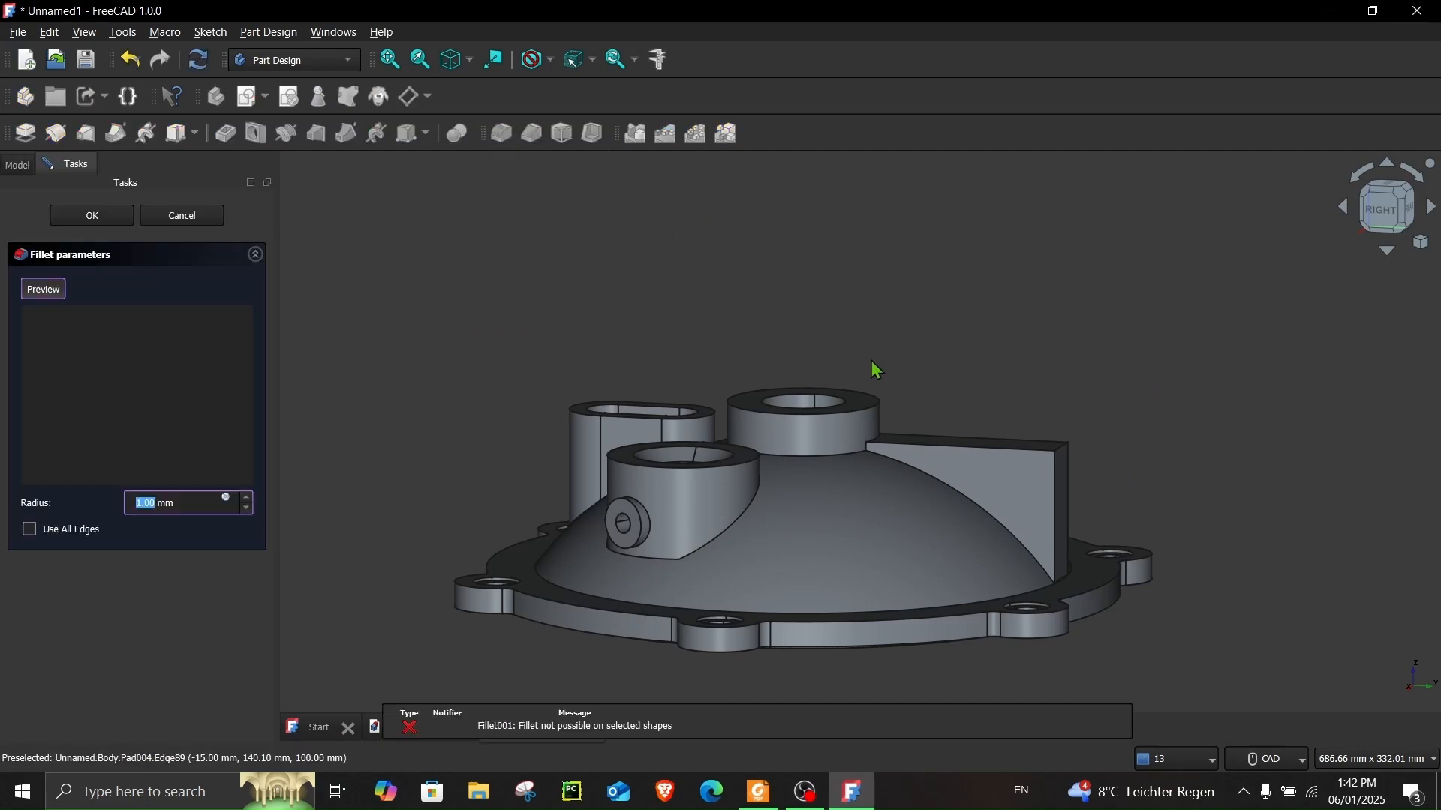
scroll(861, 370, up, 3)
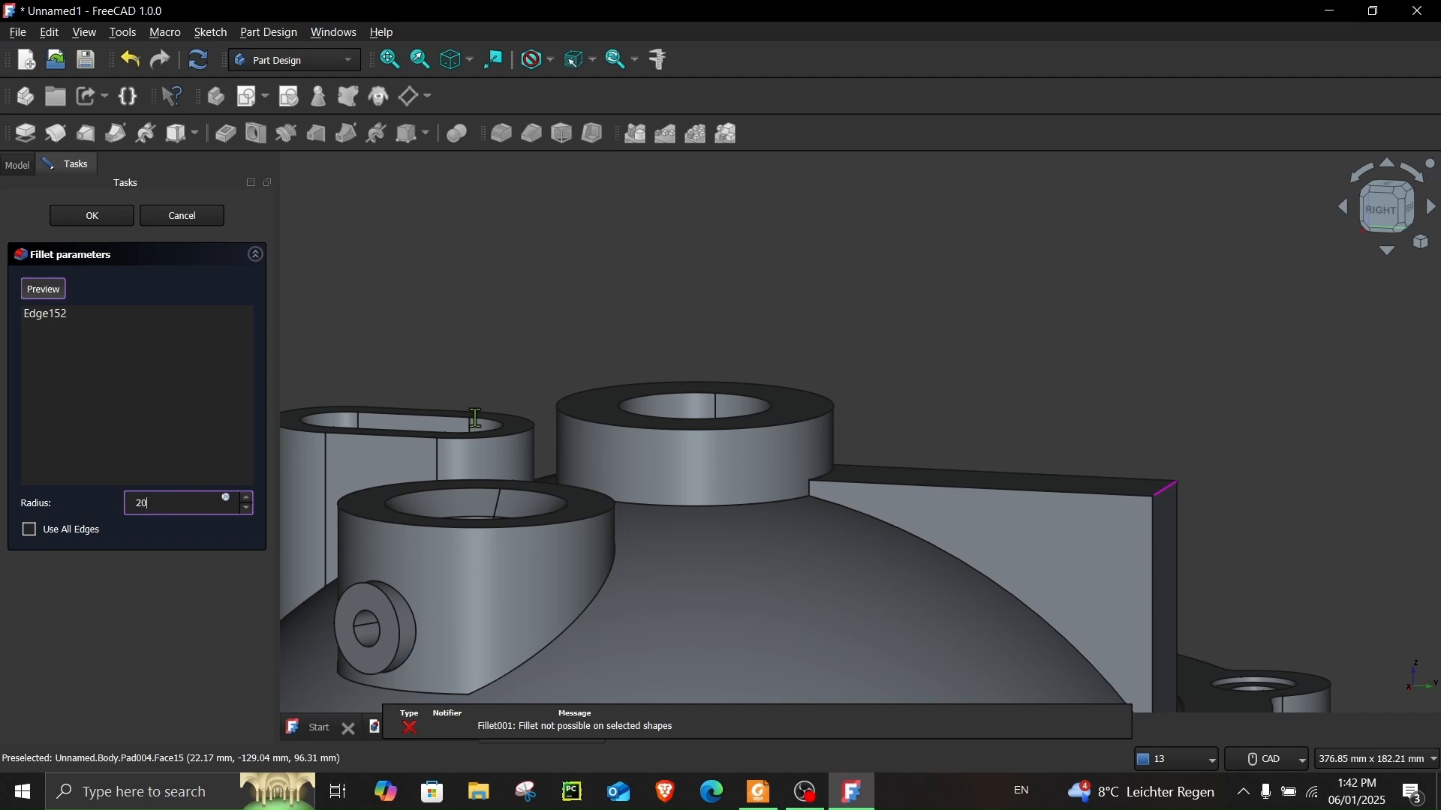
key(Return)
- Consult Section A-A of the Tutorial 7 drawing for the rib's cross hole and start a sketch on the rib's side face
scroll(1088, 353, down, 2)
middle_drag(1123, 412, 924, 534)
click(759, 791)
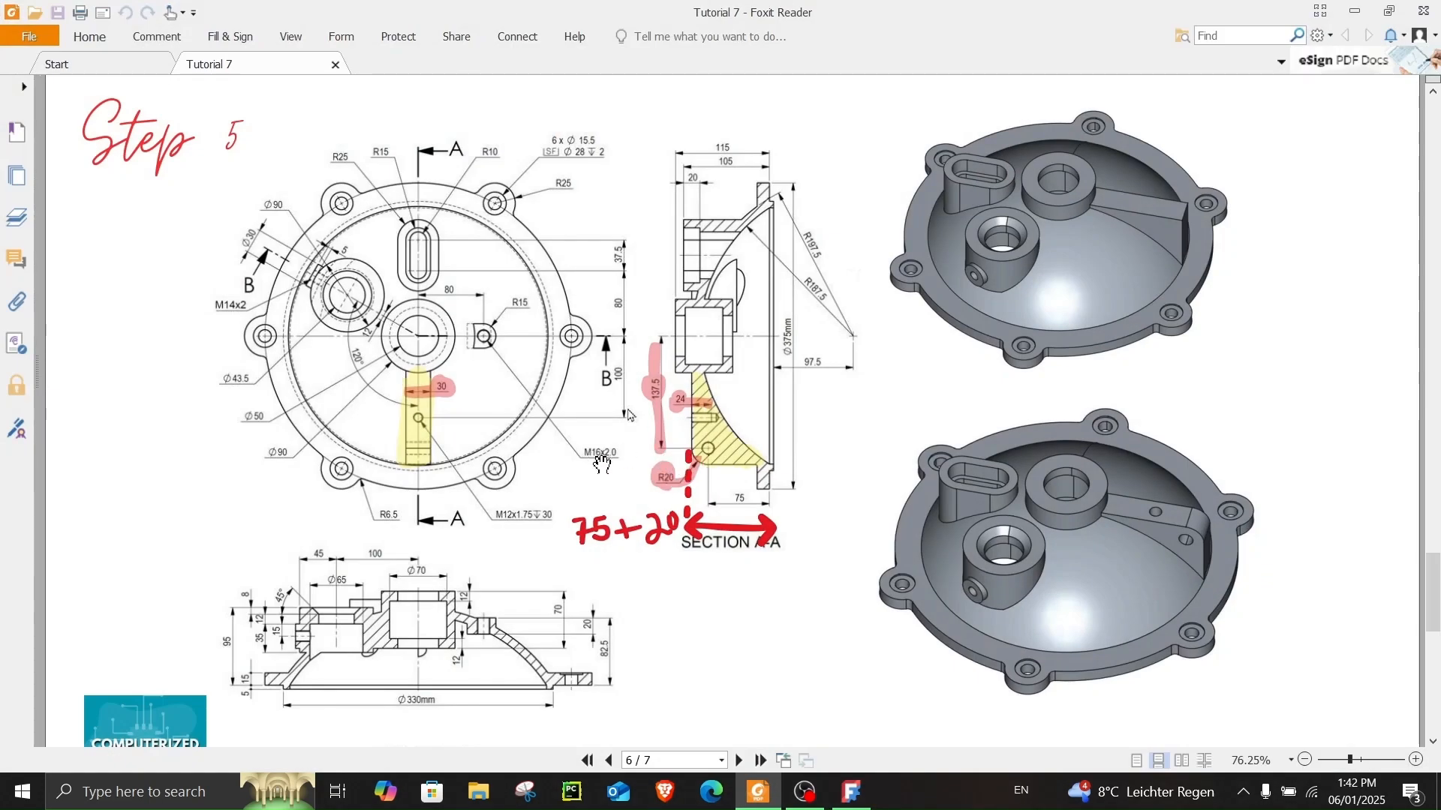
ctrl+scroll(657, 424, up, 3)
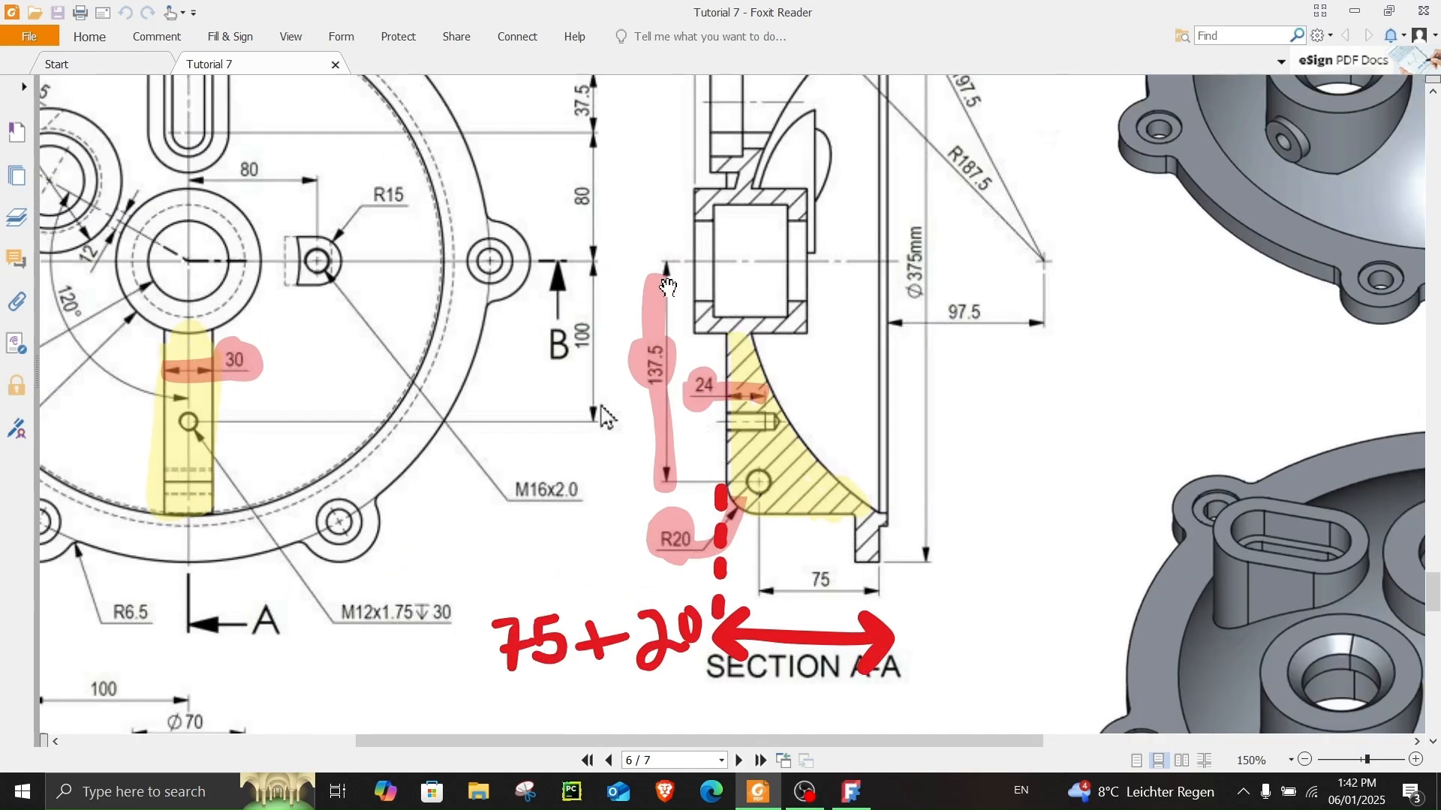
scroll(680, 513, up, 1)
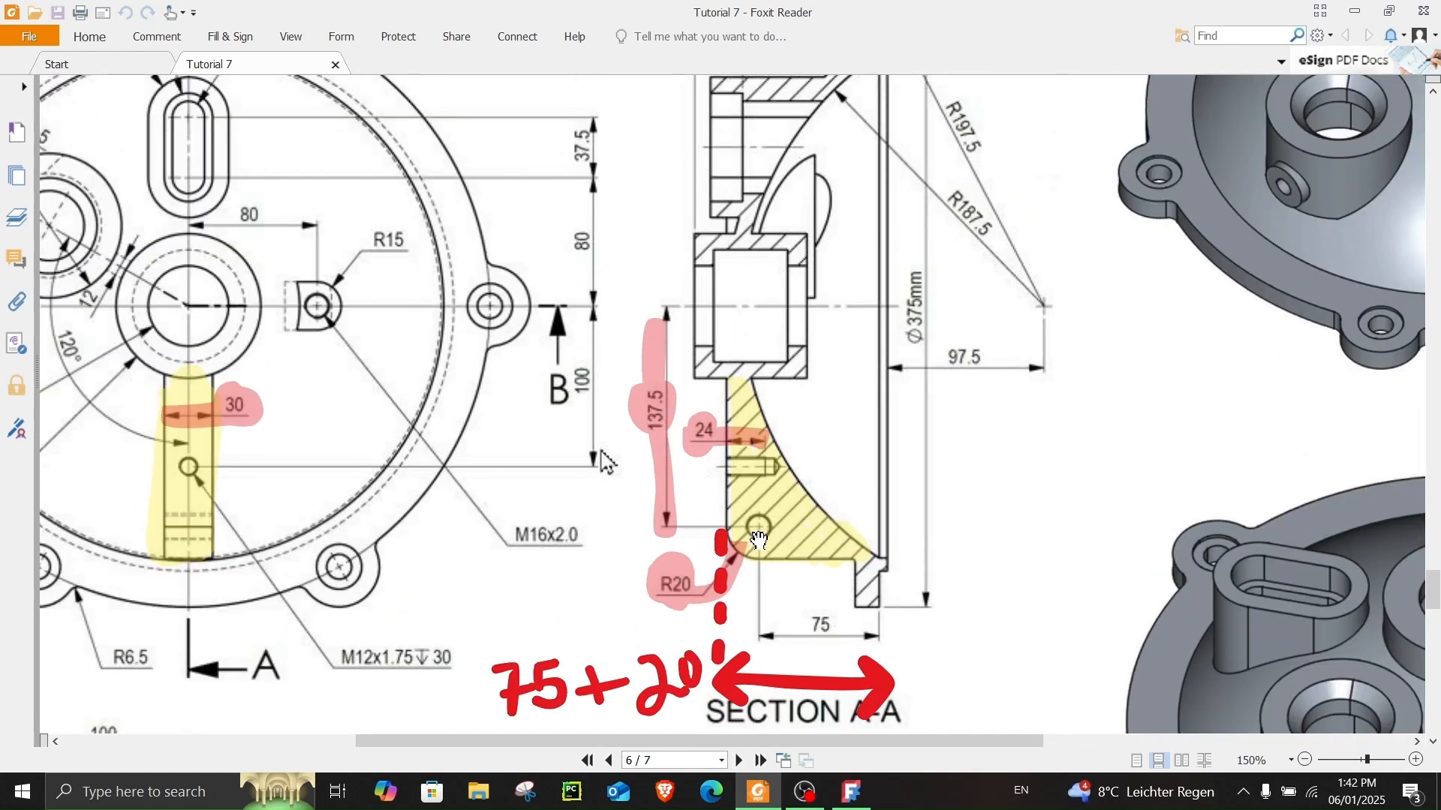
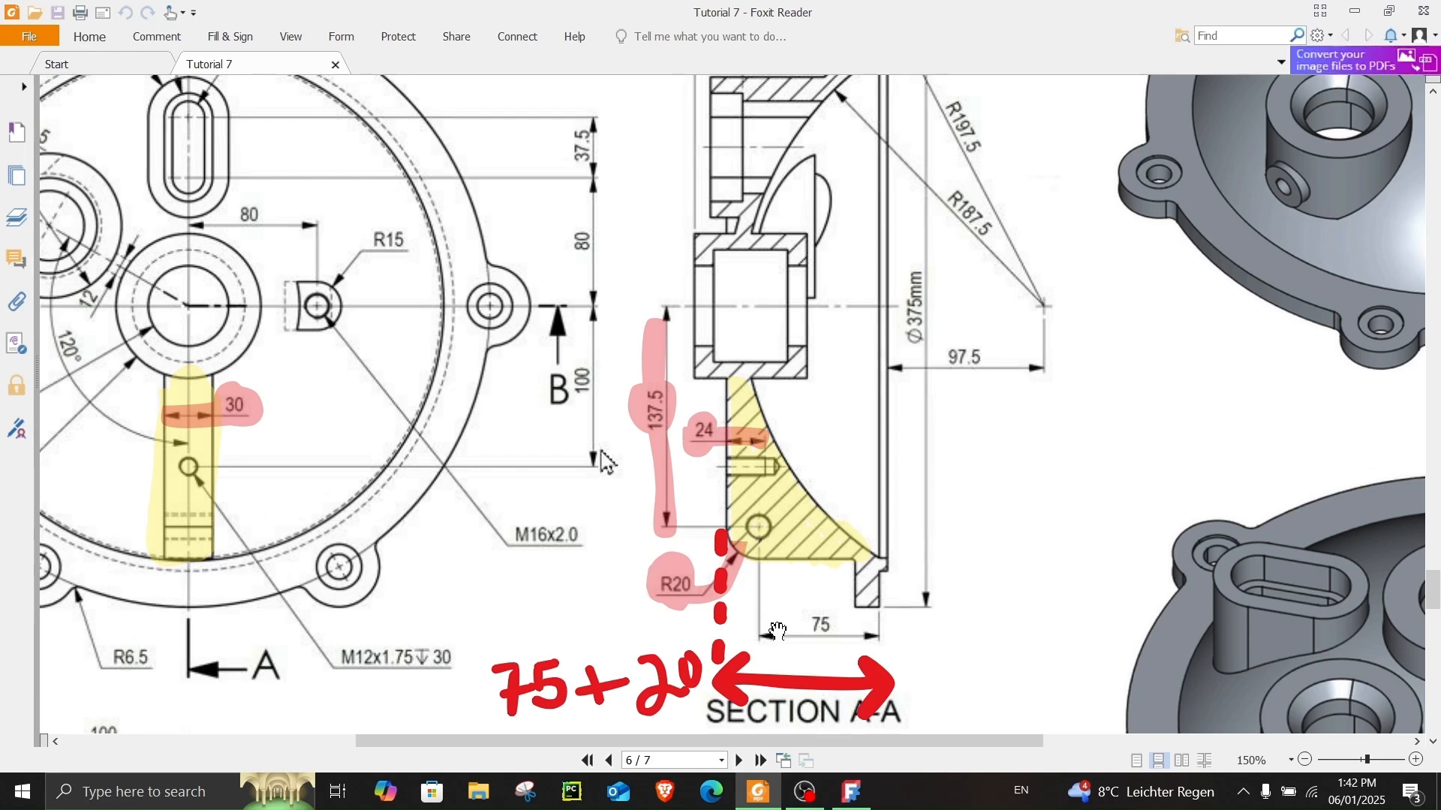
click(852, 792)
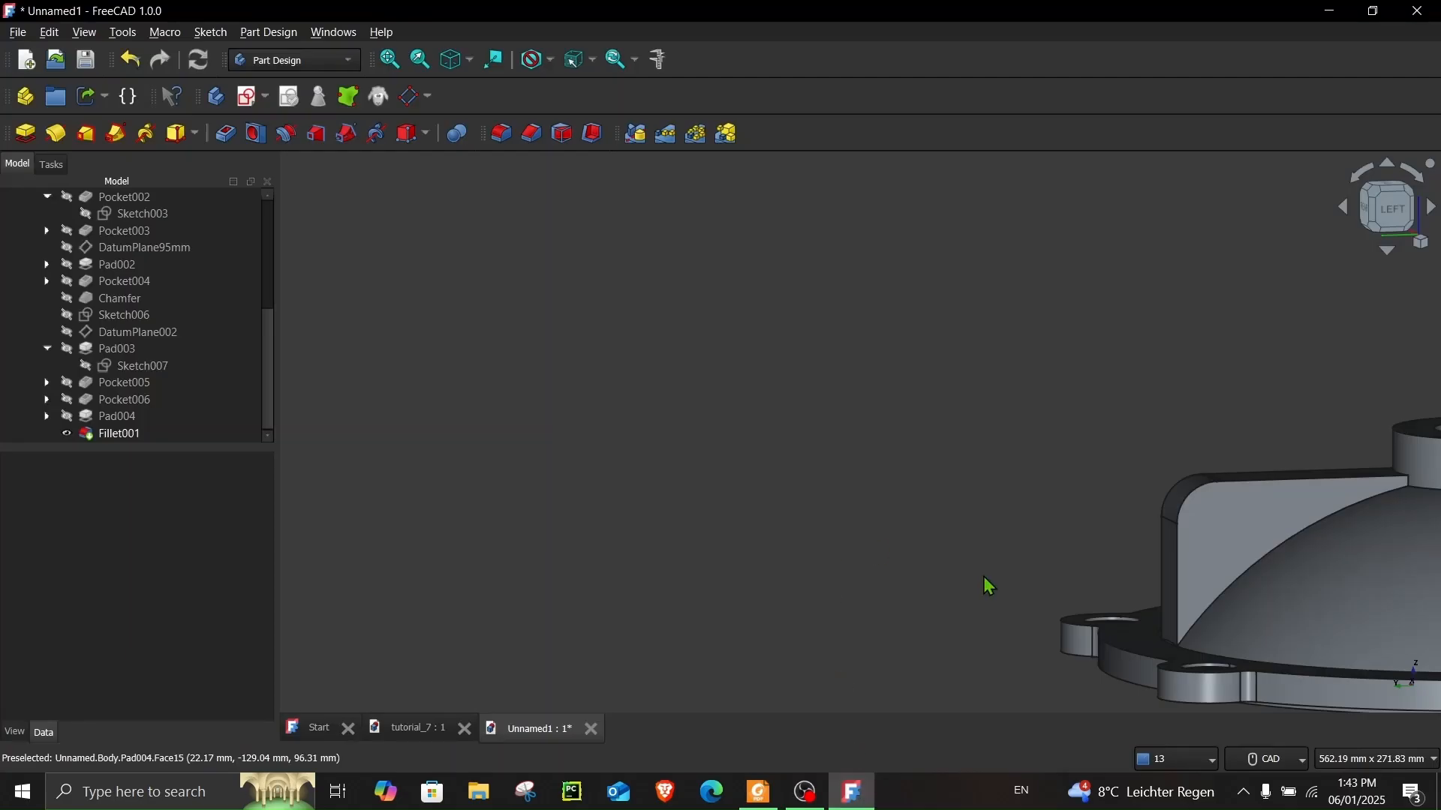
click(934, 450)
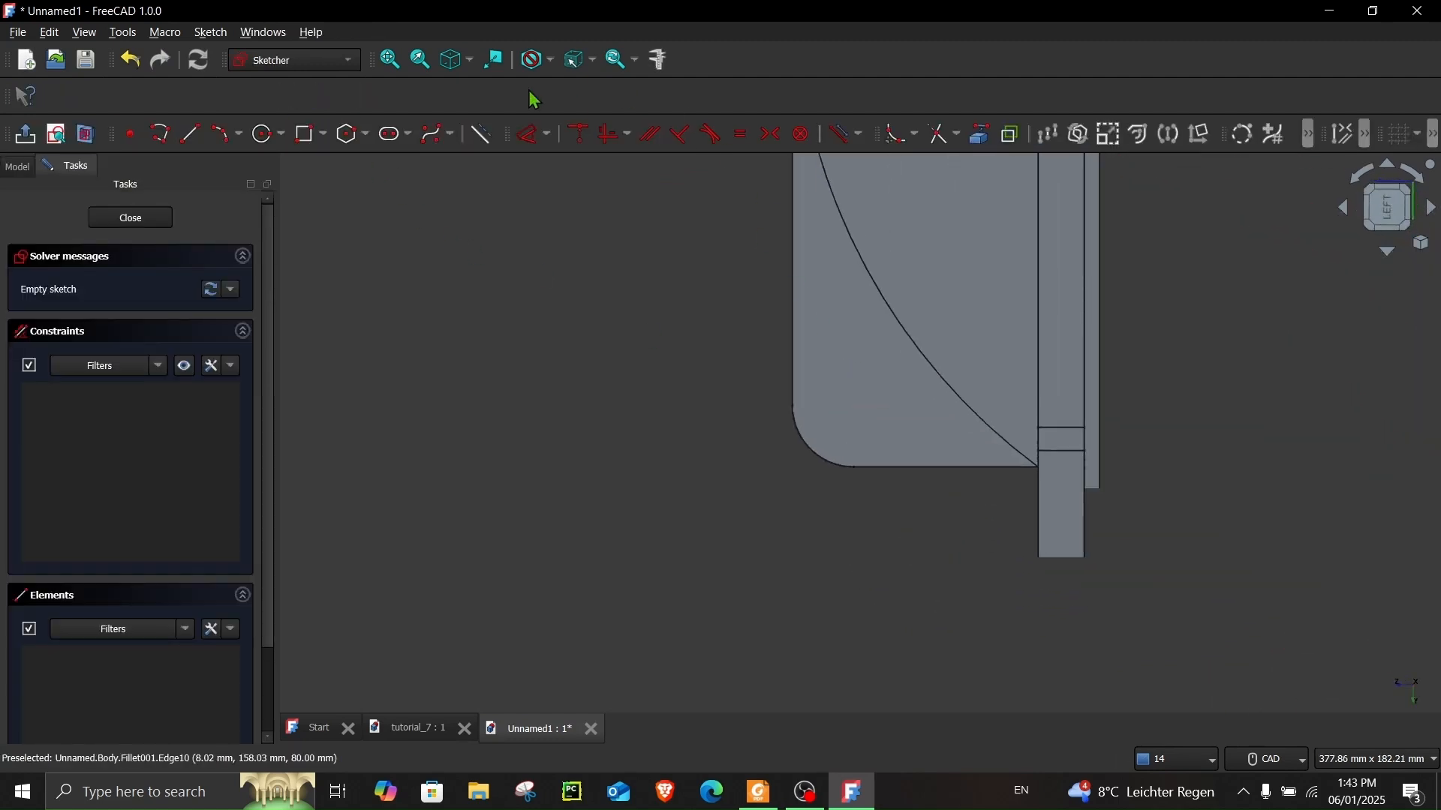
- Draw a 16 mm diameter circle on the rib's side face near its rounded corner
click(846, 412)
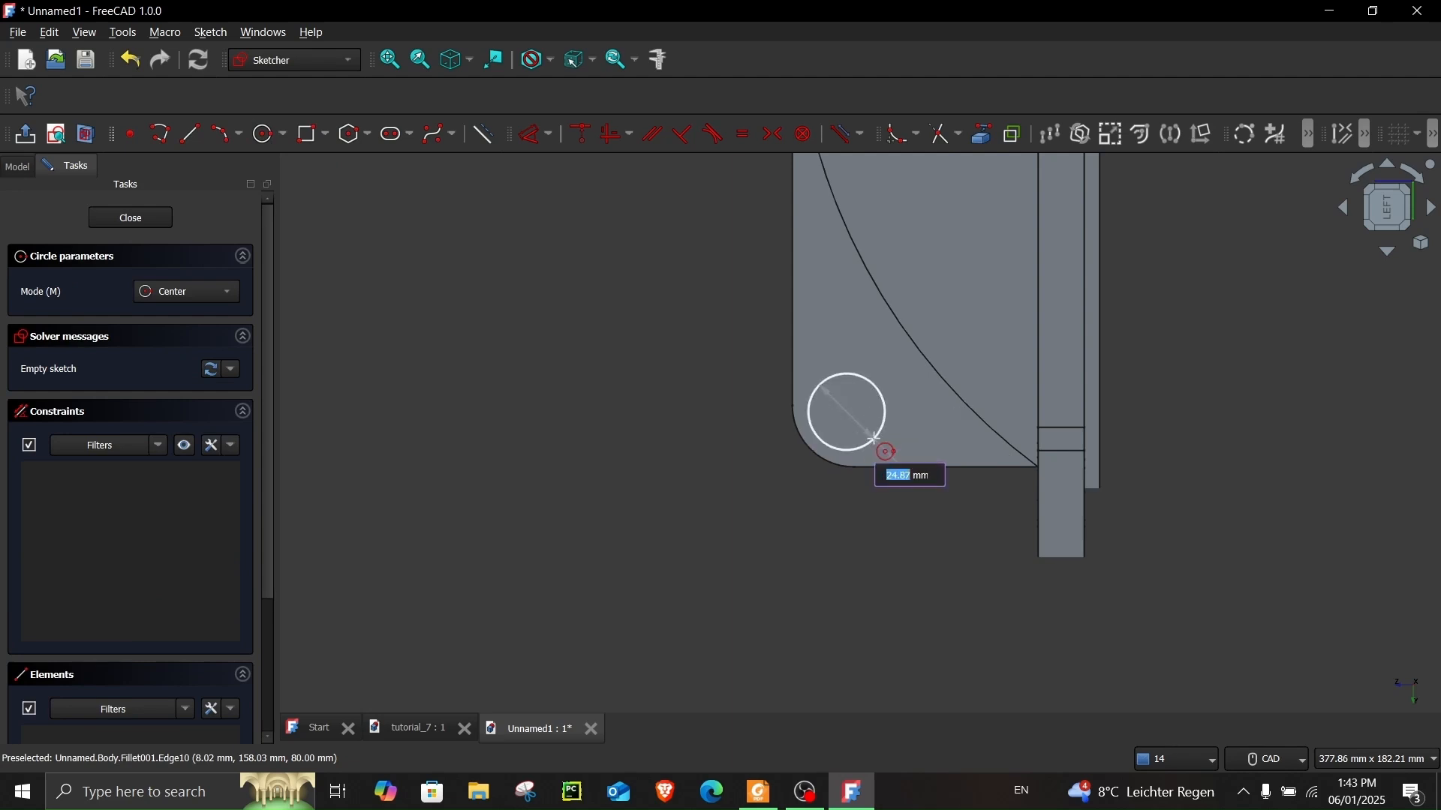
text(16)
key(Return)
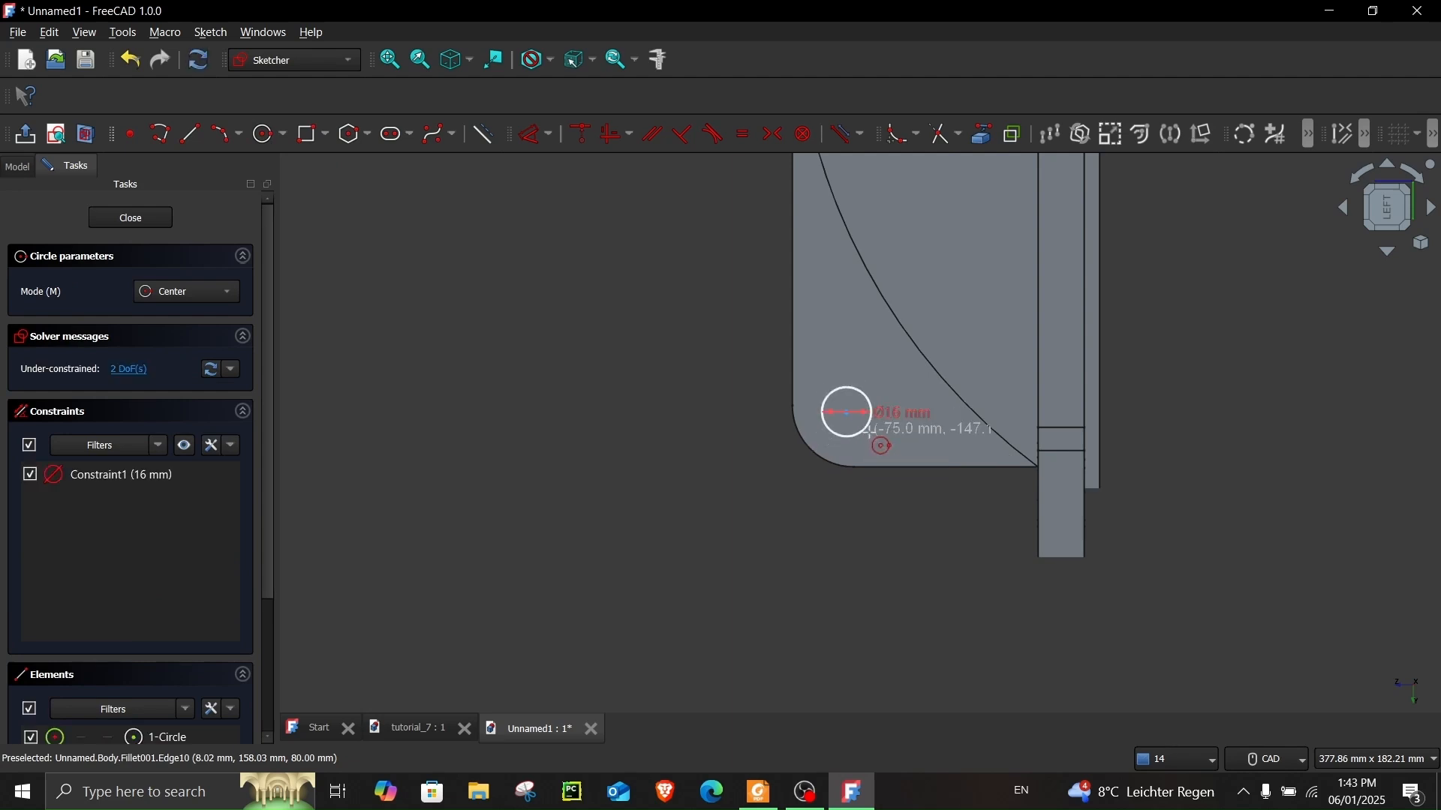
scroll(871, 433, up, 2)
key(Escape)
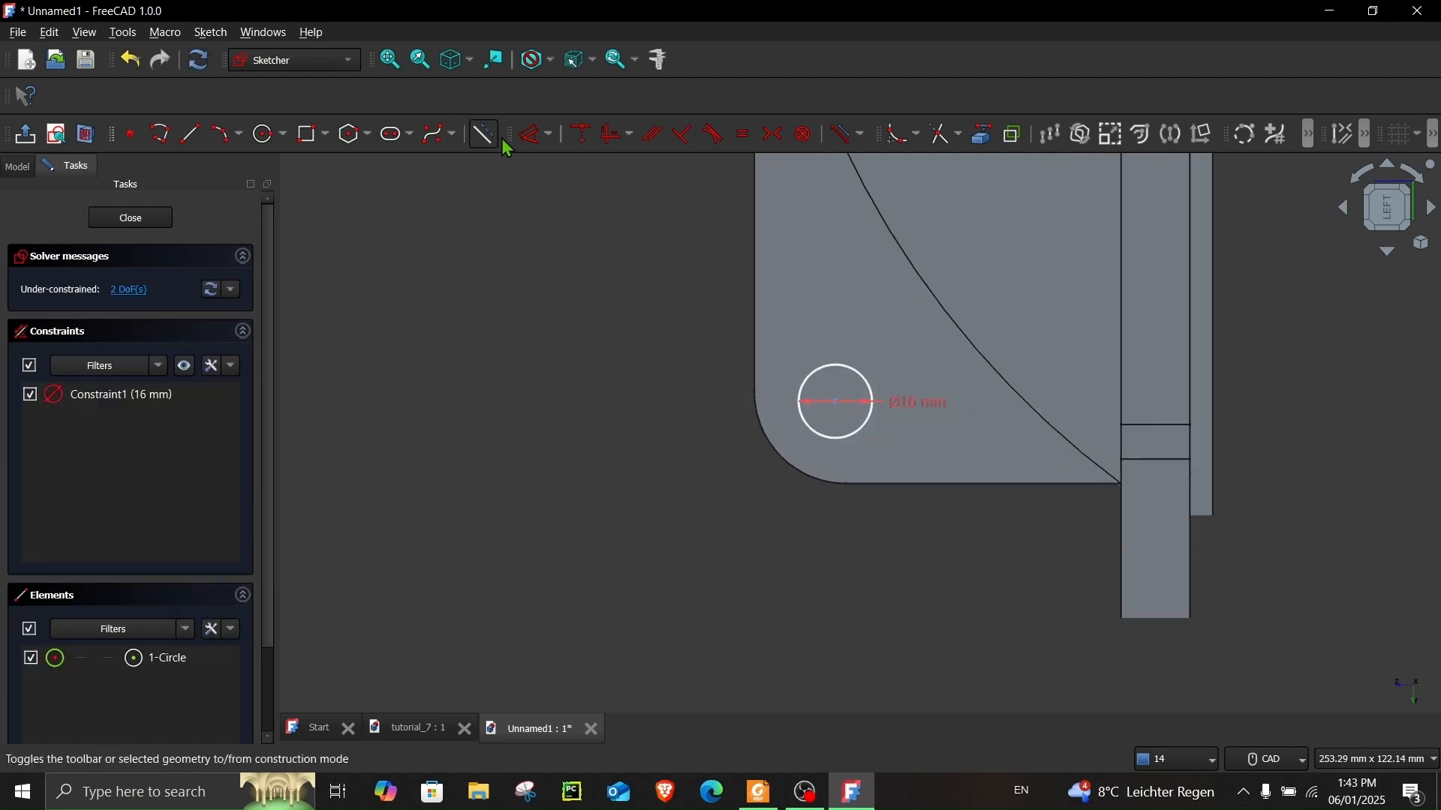
- Try to dimension the horizontal distance from the circle's centre to the sketch's vertical axis
click(758, 792)
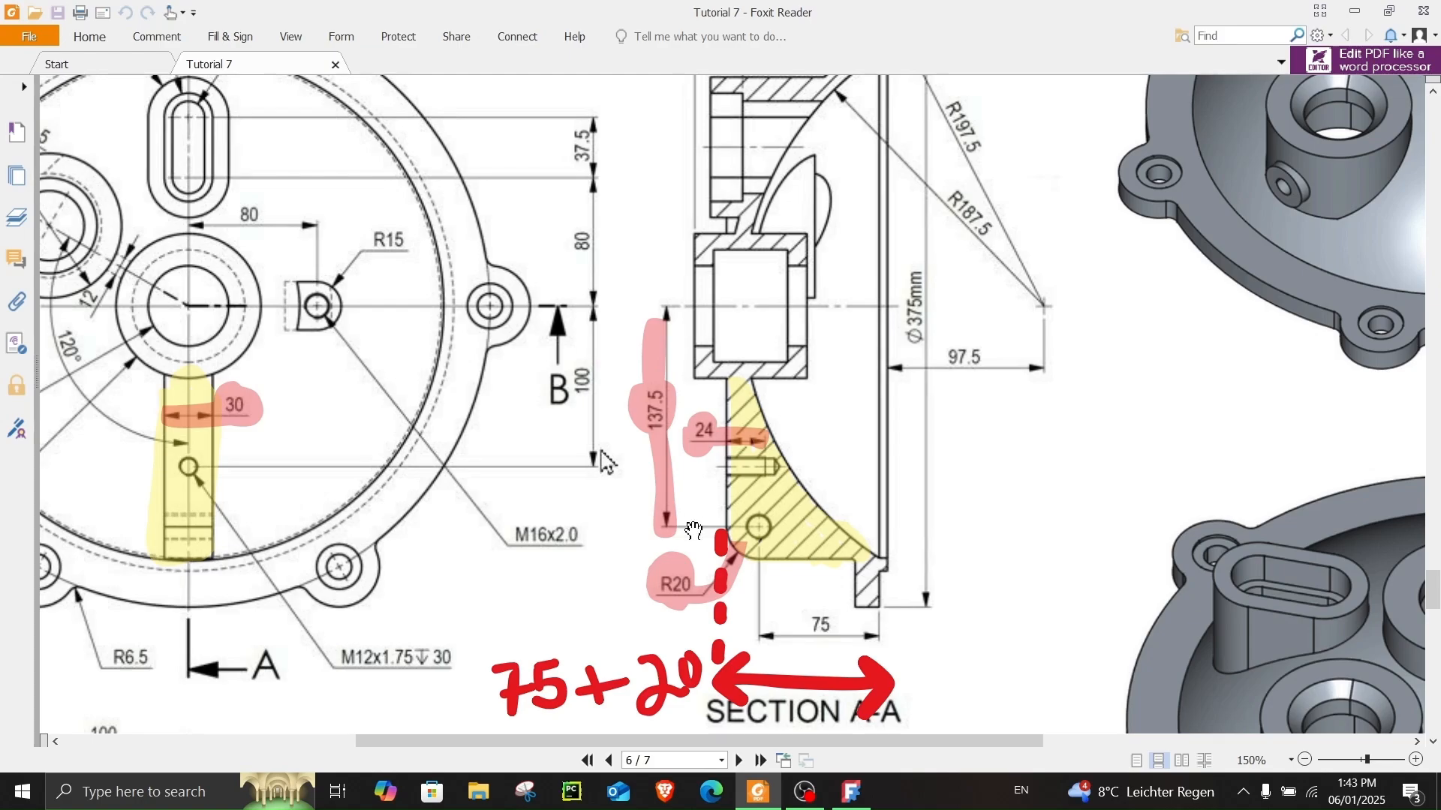
click(1353, 11)
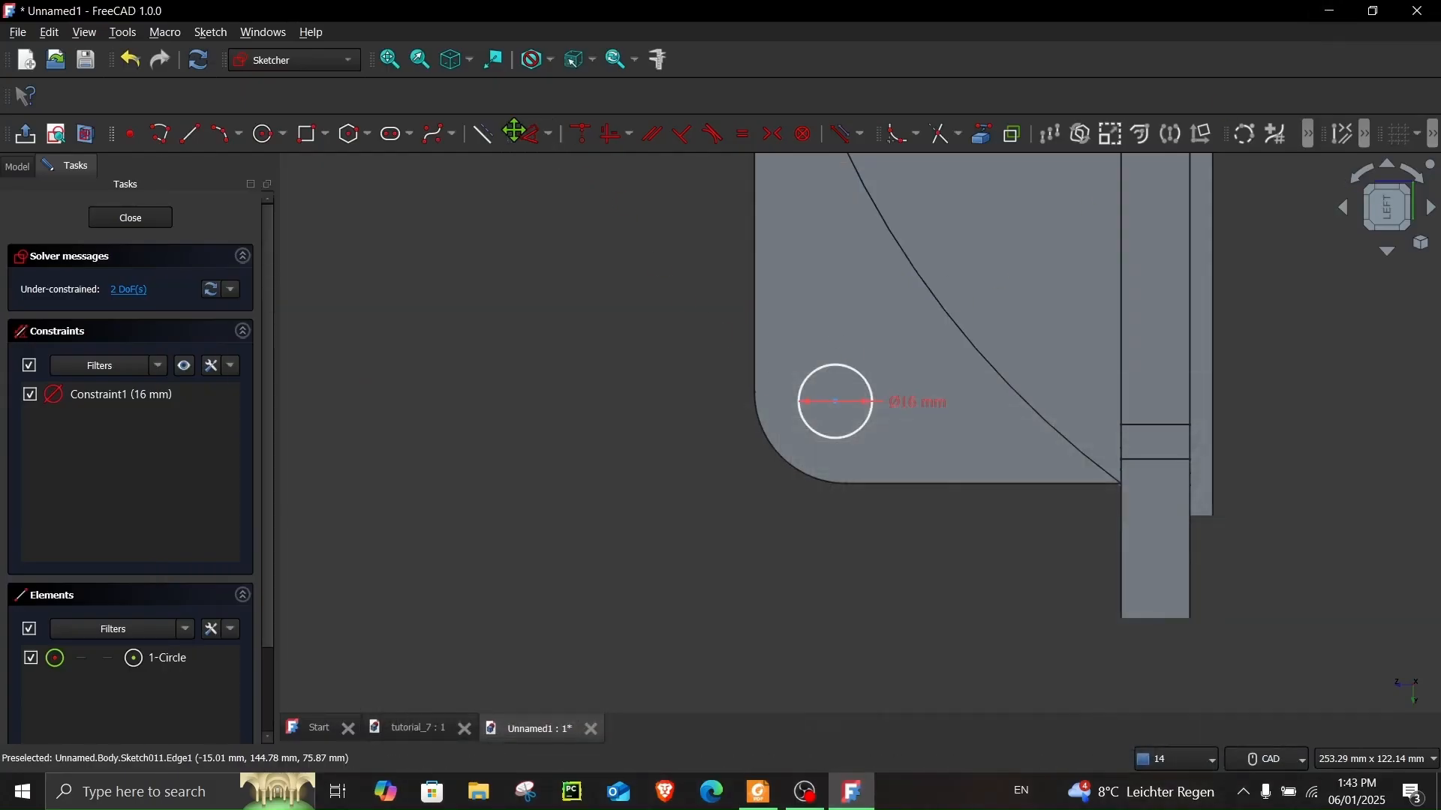
click(533, 135)
click(836, 402)
click(1213, 495)
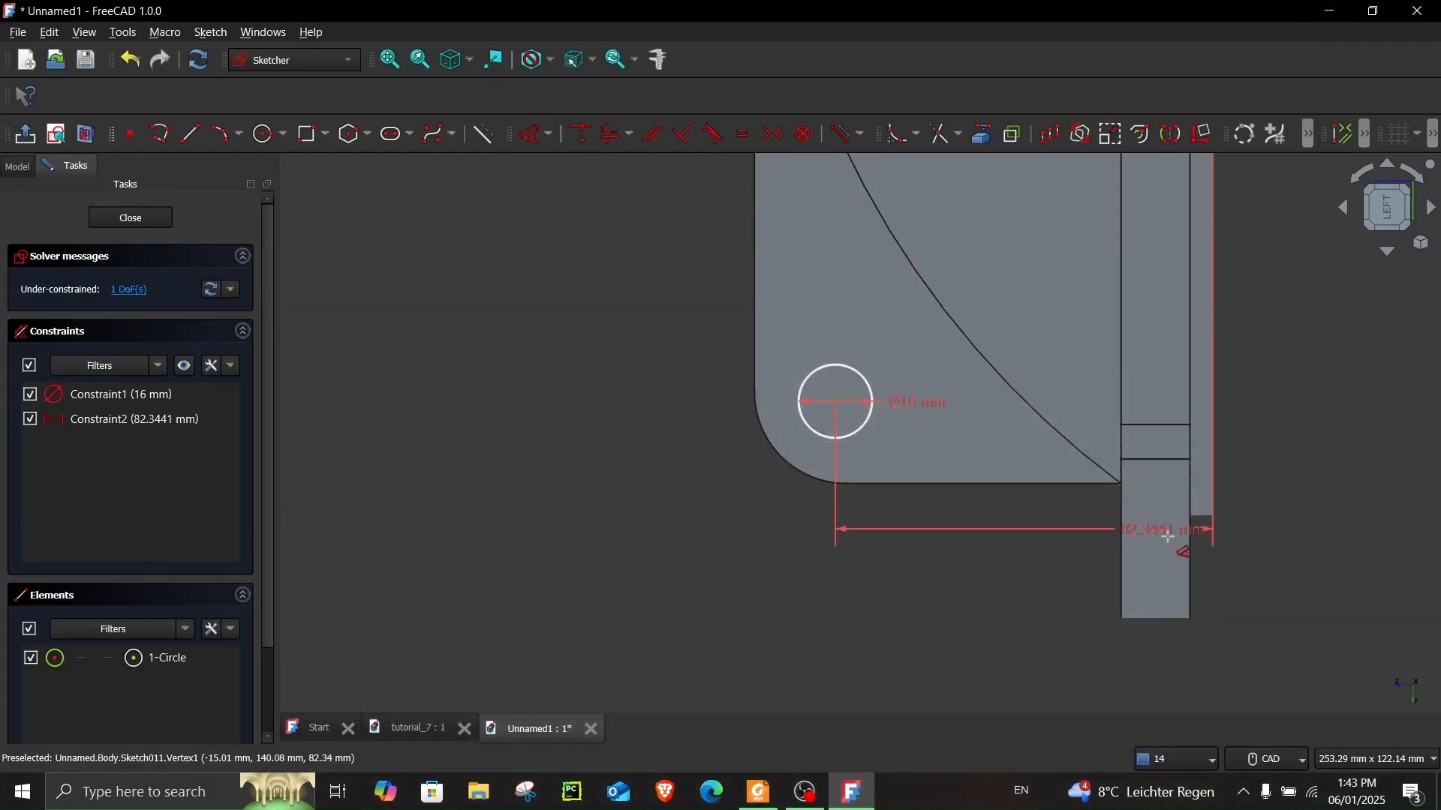
middle_drag(1001, 598, 947, 627)
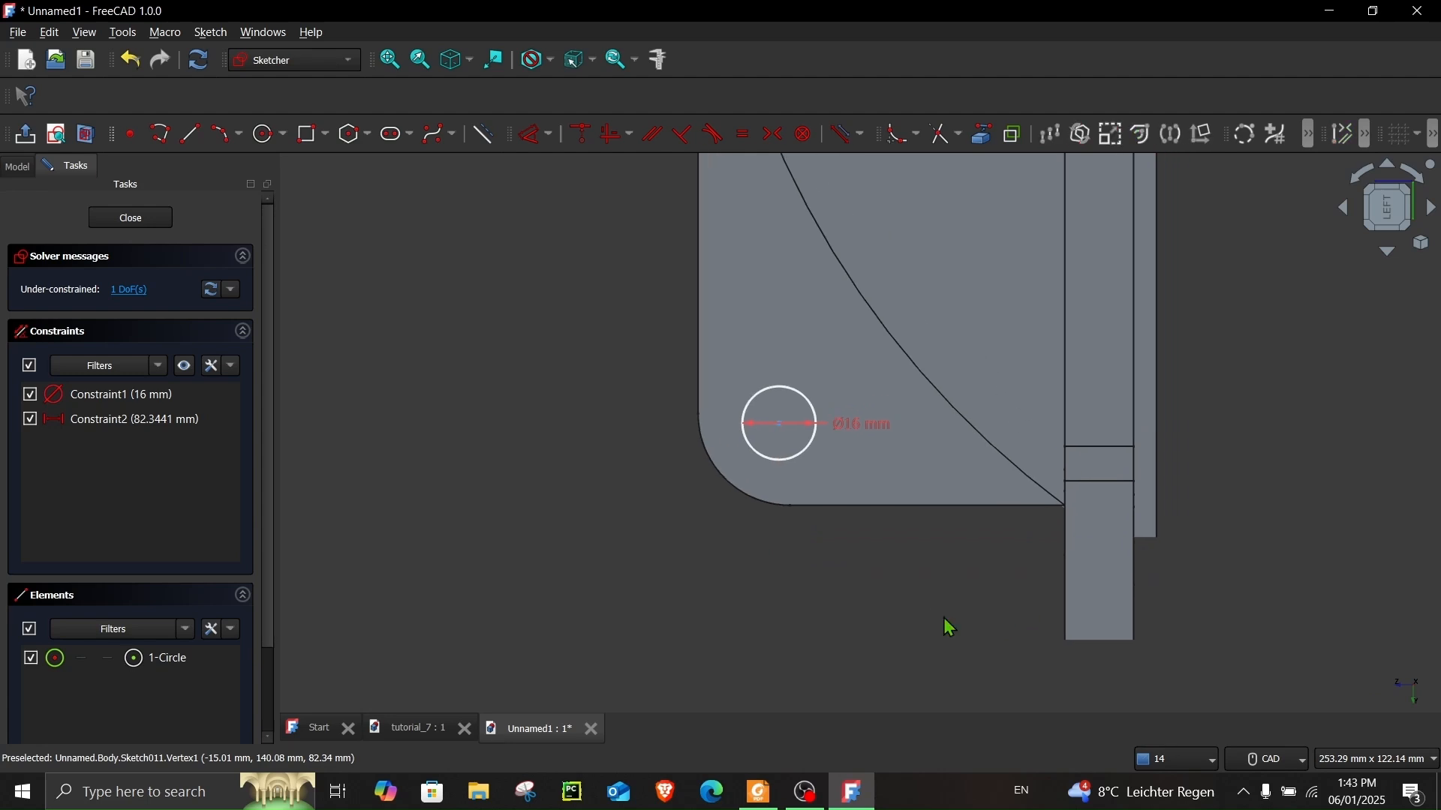
key(ctrl+z)
- Project the flange's base edge and the central boss's edge on the horizontal axis as external geometry, and switch to section view
click(982, 138)
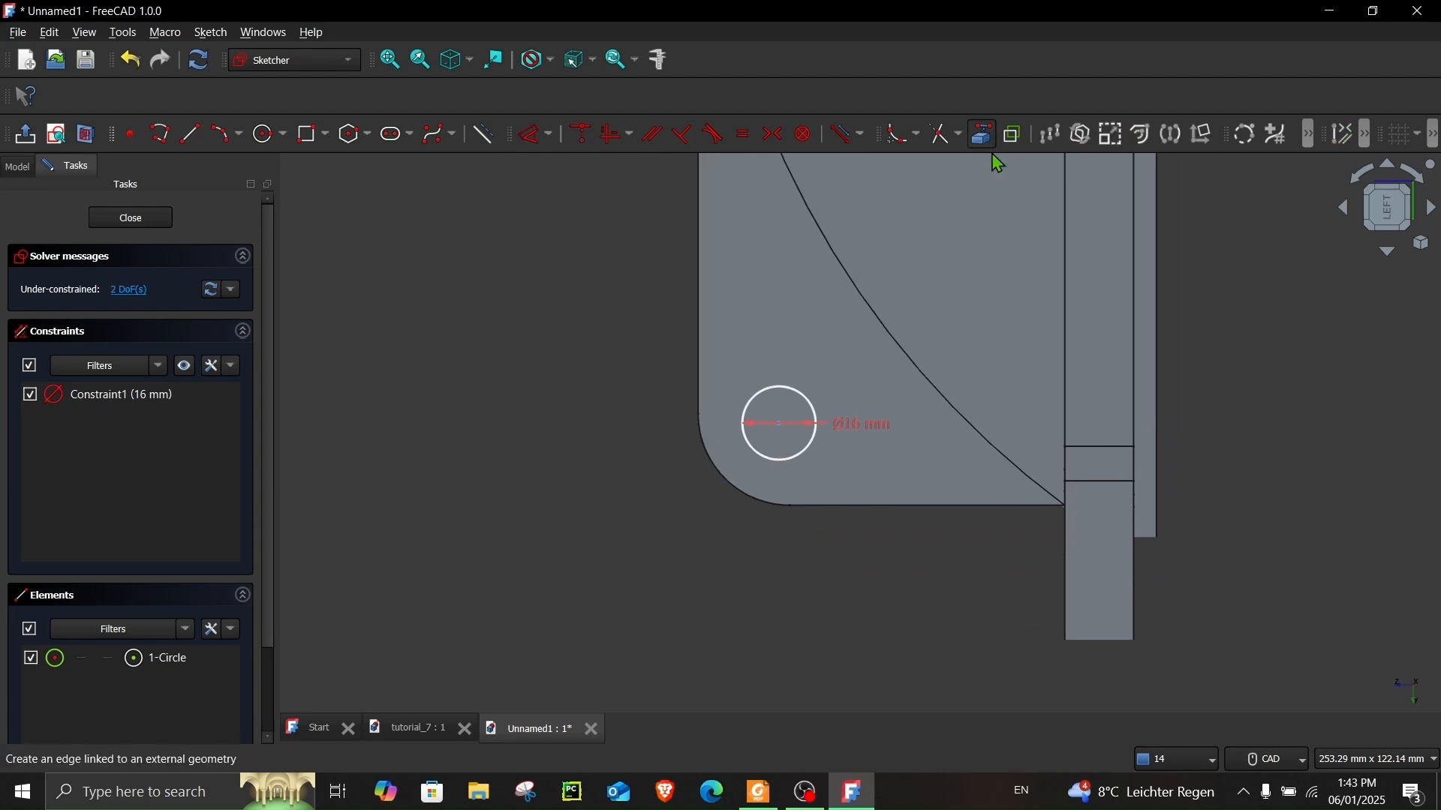
click(1146, 597)
middle_drag(1148, 360, 1143, 563)
scroll(1142, 563, down, 2)
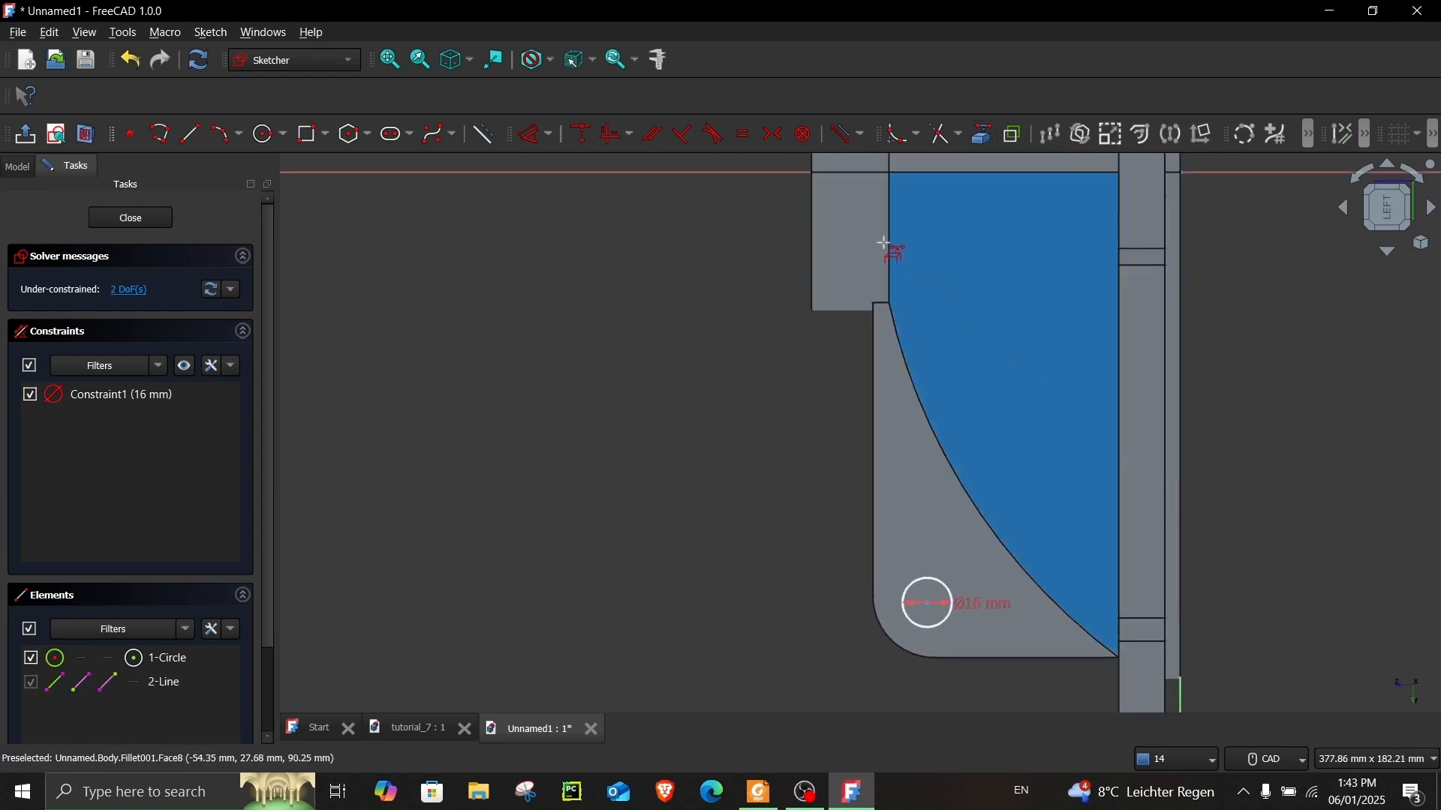
click(837, 175)
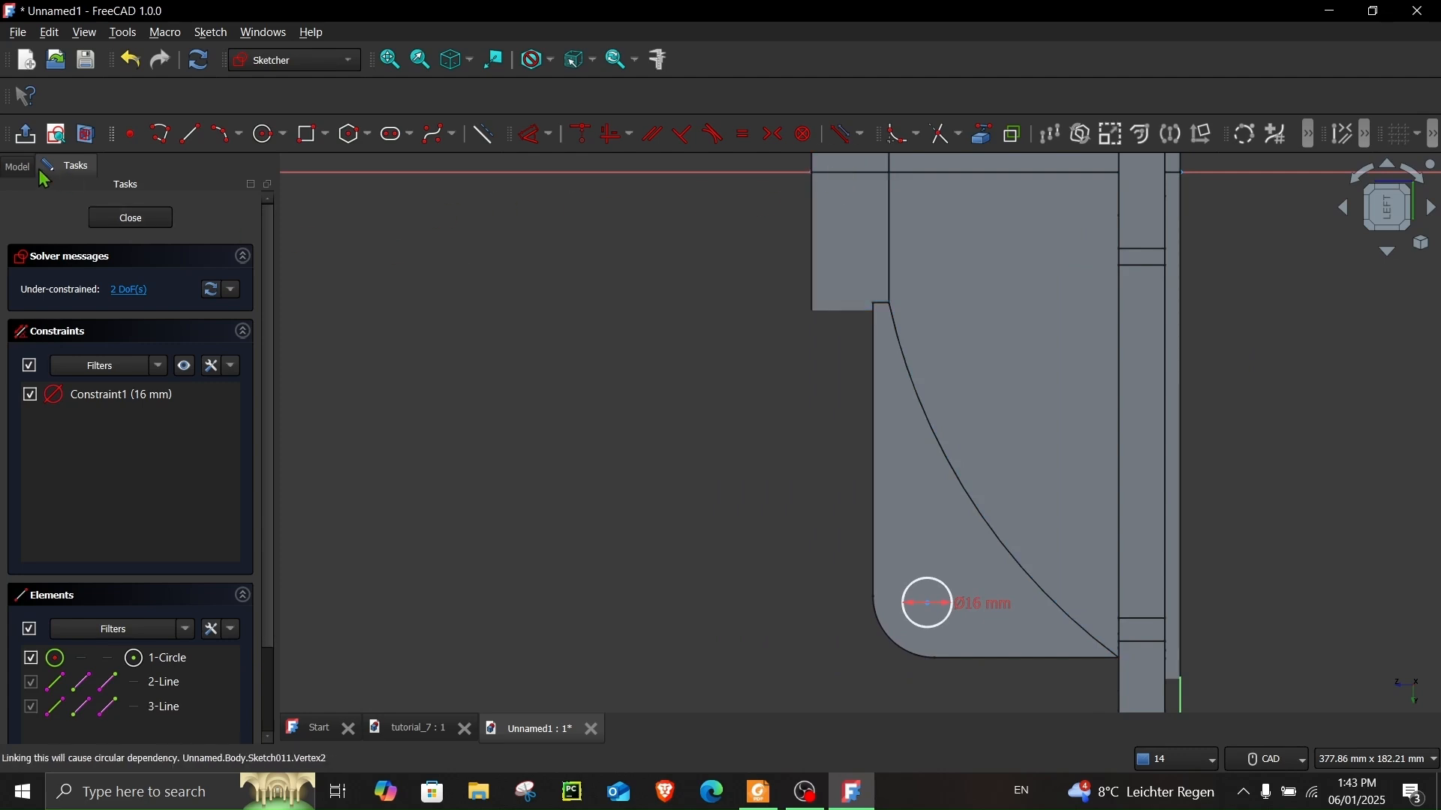
click(85, 134)
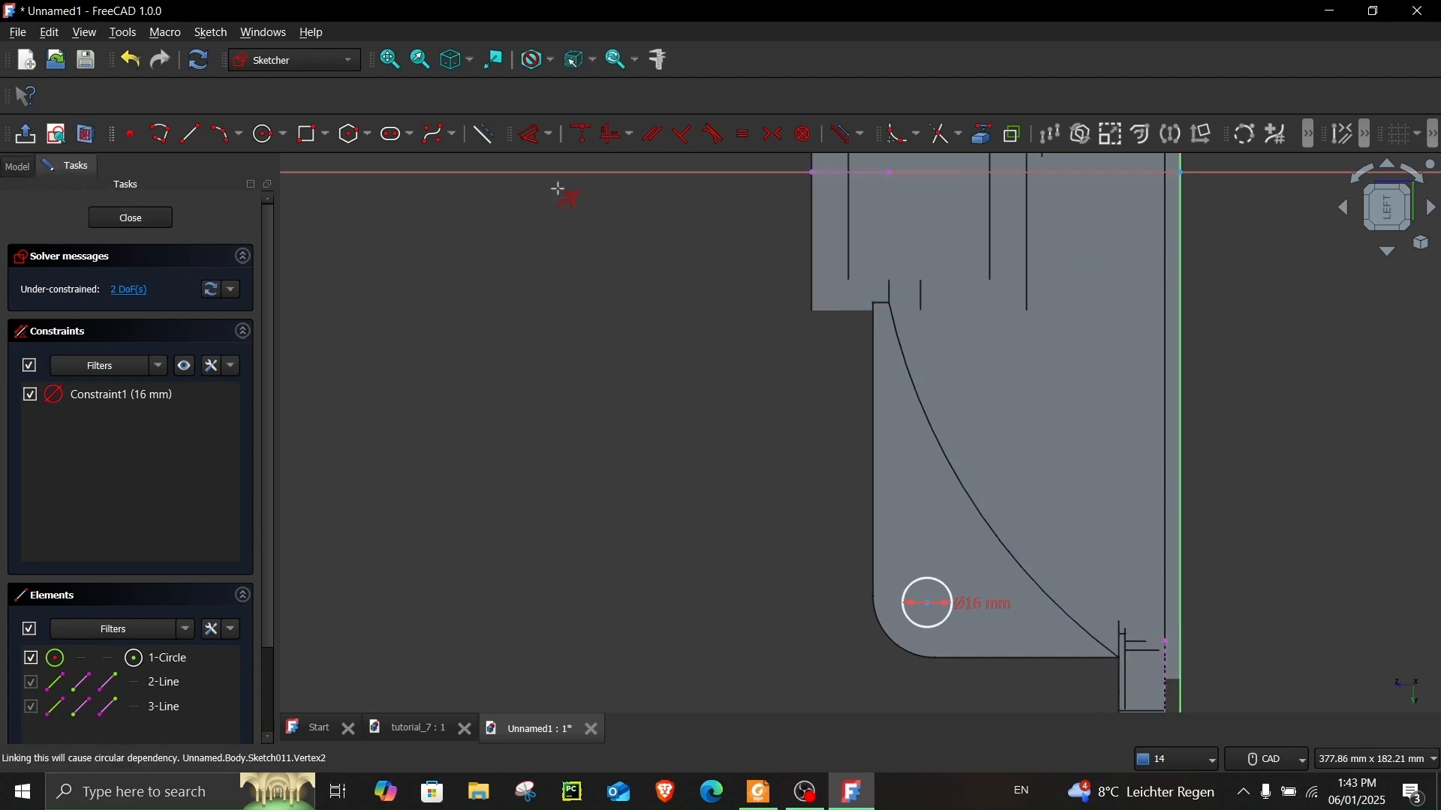
middle_drag(578, 405, 565, 341)
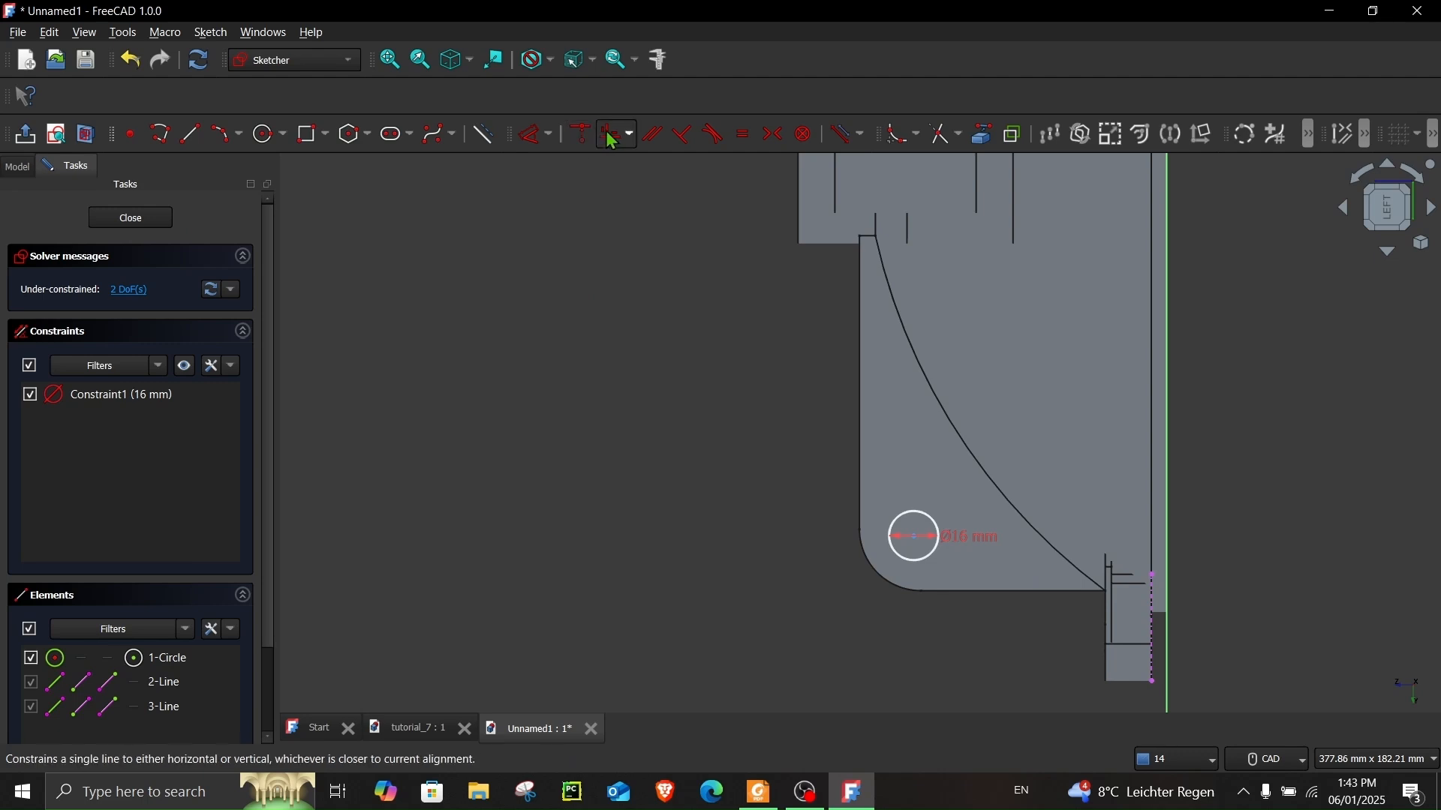
- Dimension the horizontal distance between the circle's centre and the projected flange base edge as 75 mm
click(539, 139)
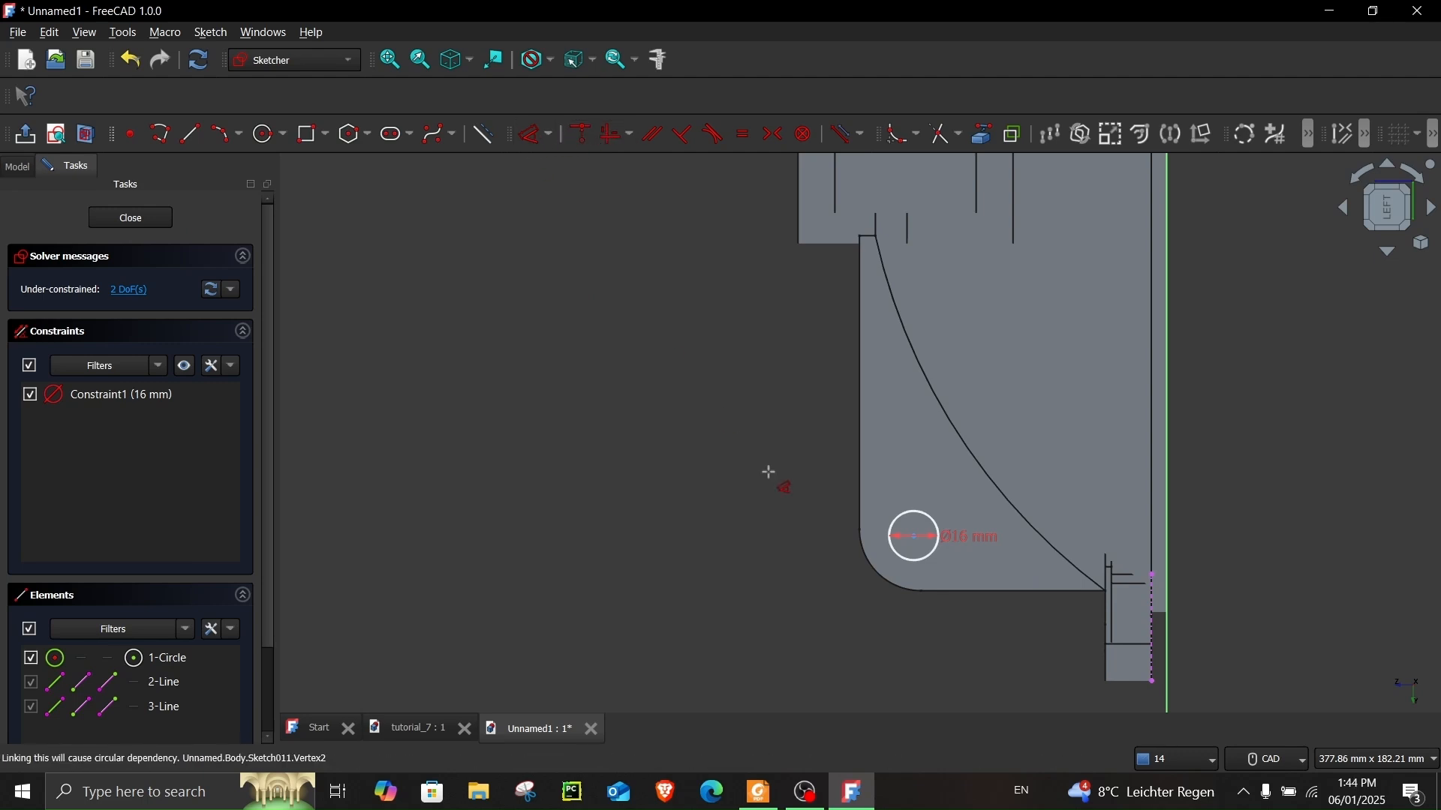
click(913, 535)
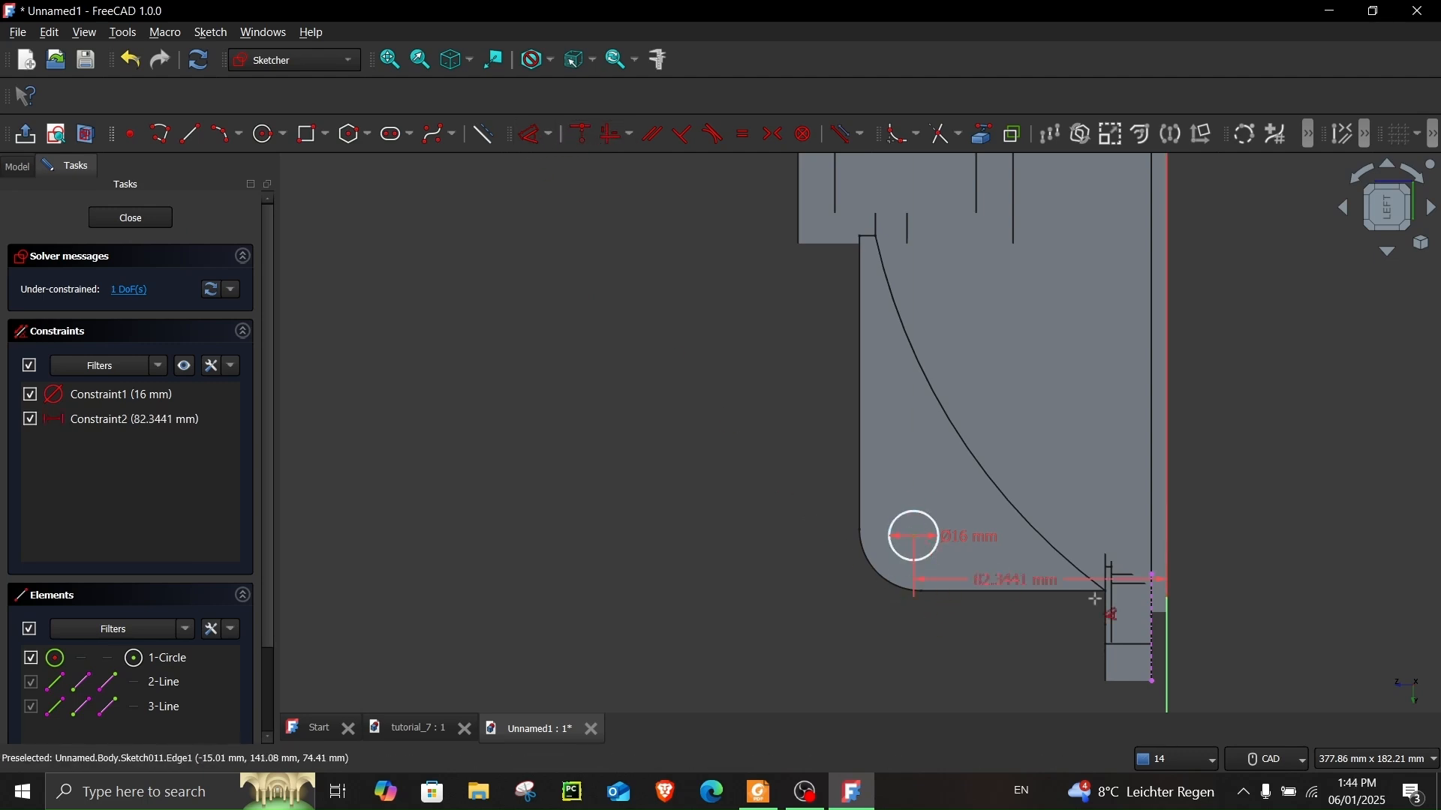
click(1154, 650)
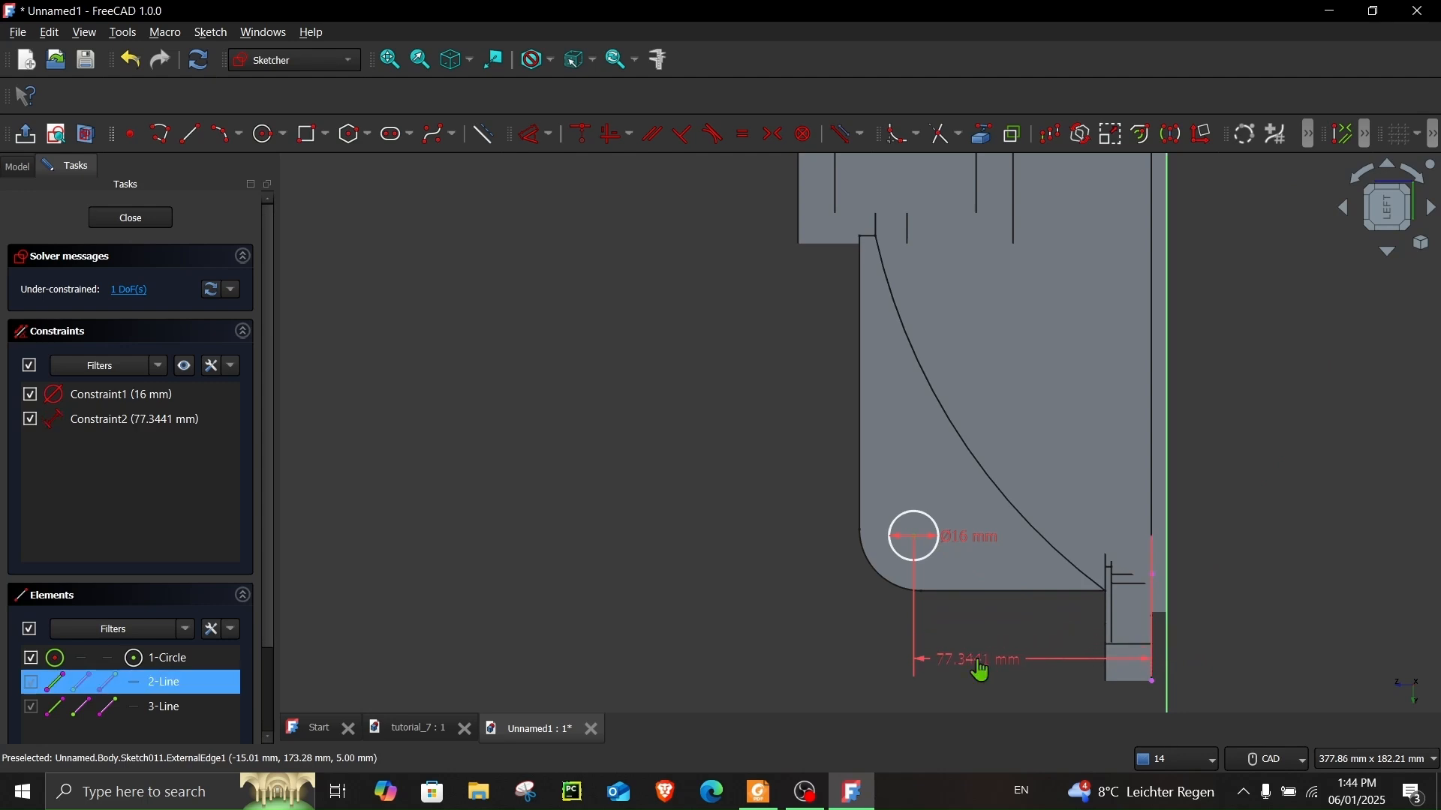
click(977, 659)
text(75)
key(Return)
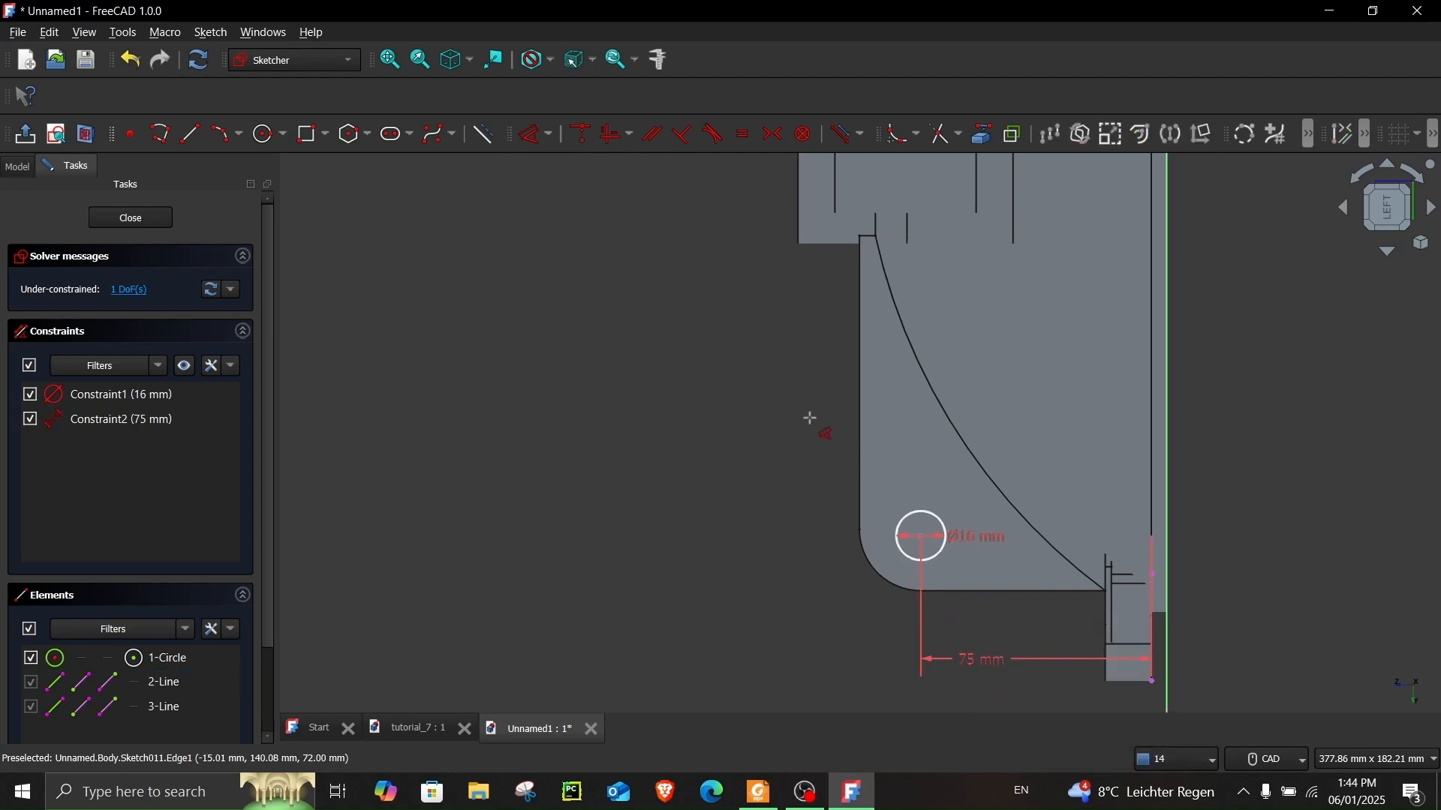
- Dimension the circle's centre 137.5 mm vertically from the horizontal axis and close the sketch
scroll(826, 487, down, 3)
click(875, 624)
click(839, 336)
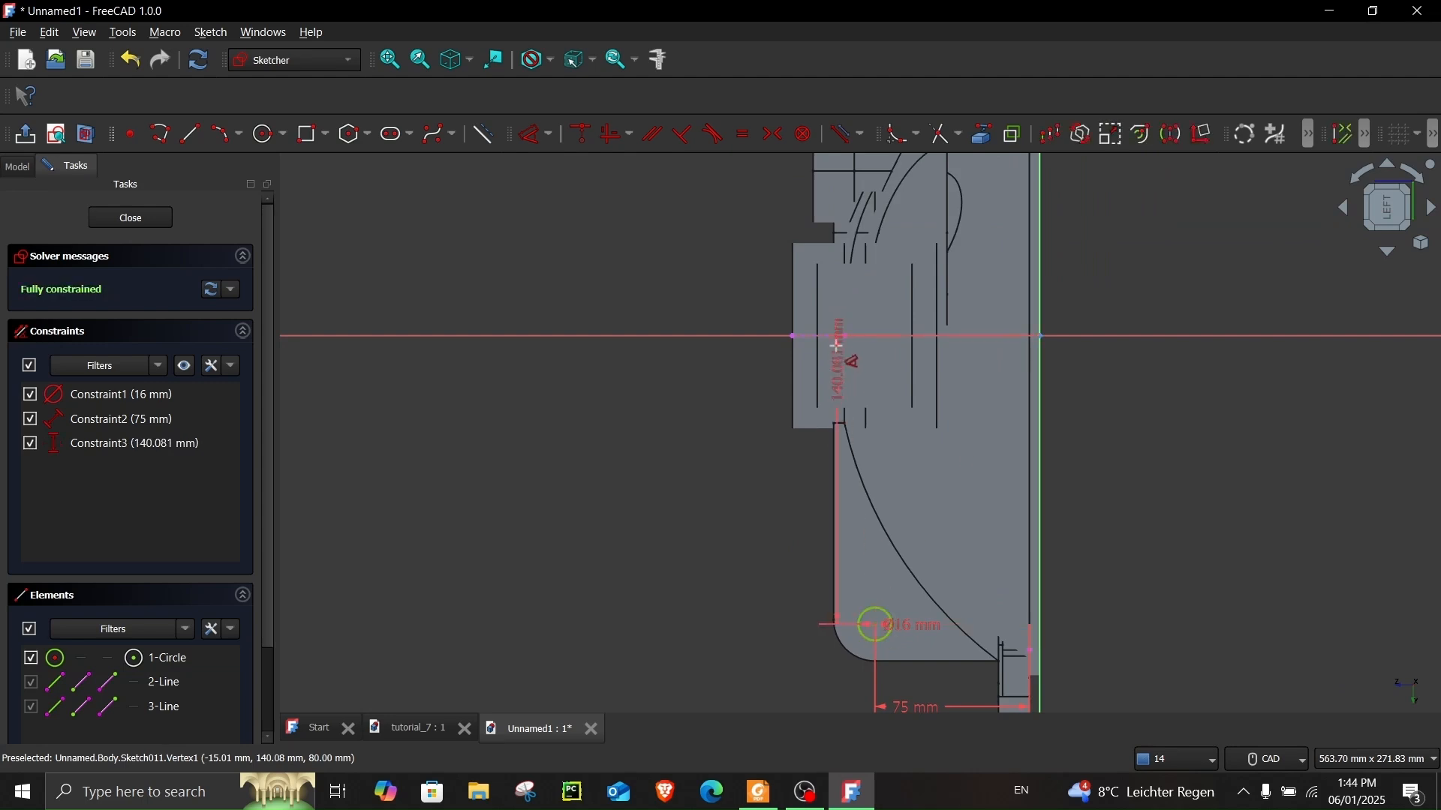
click(748, 440)
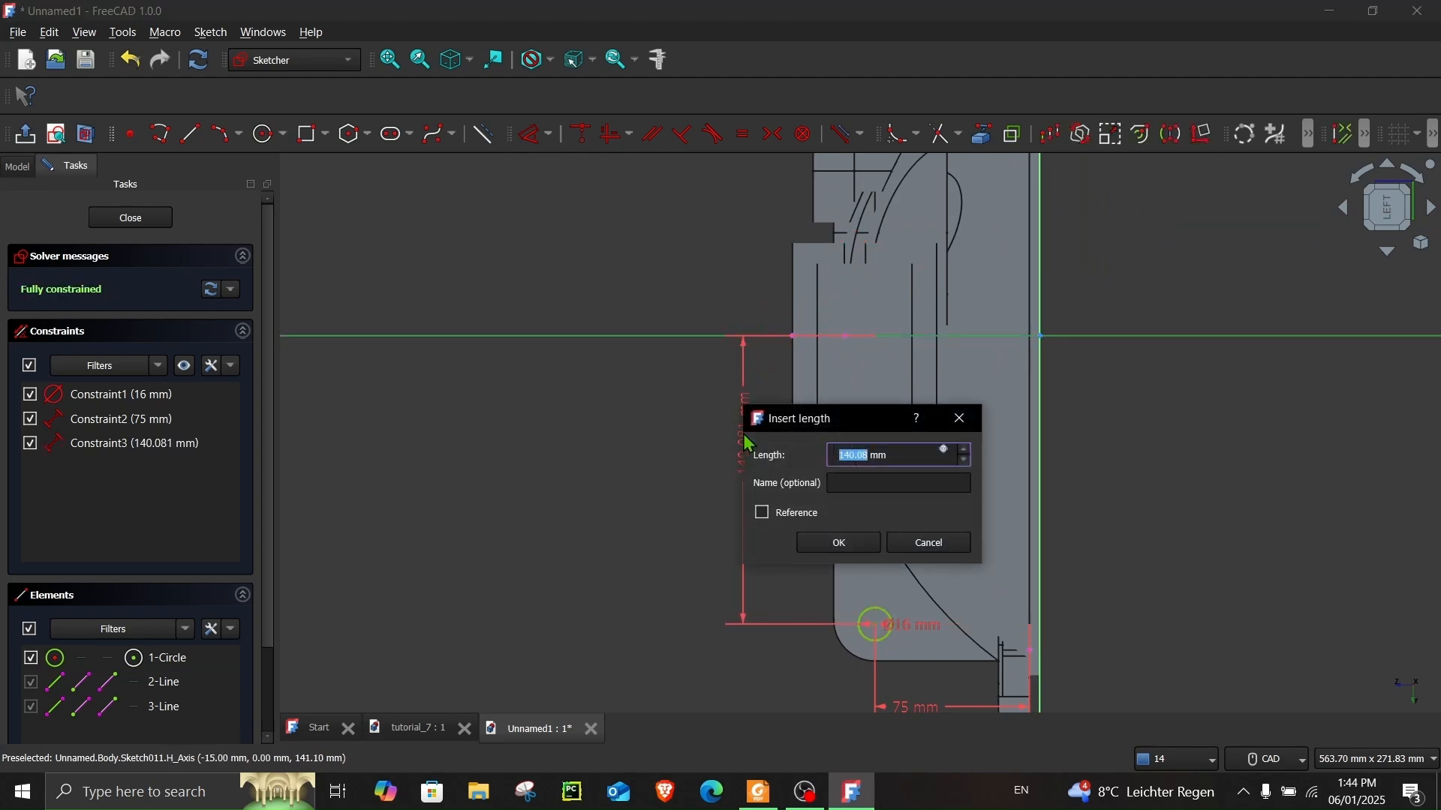
text(137)
key(Return)
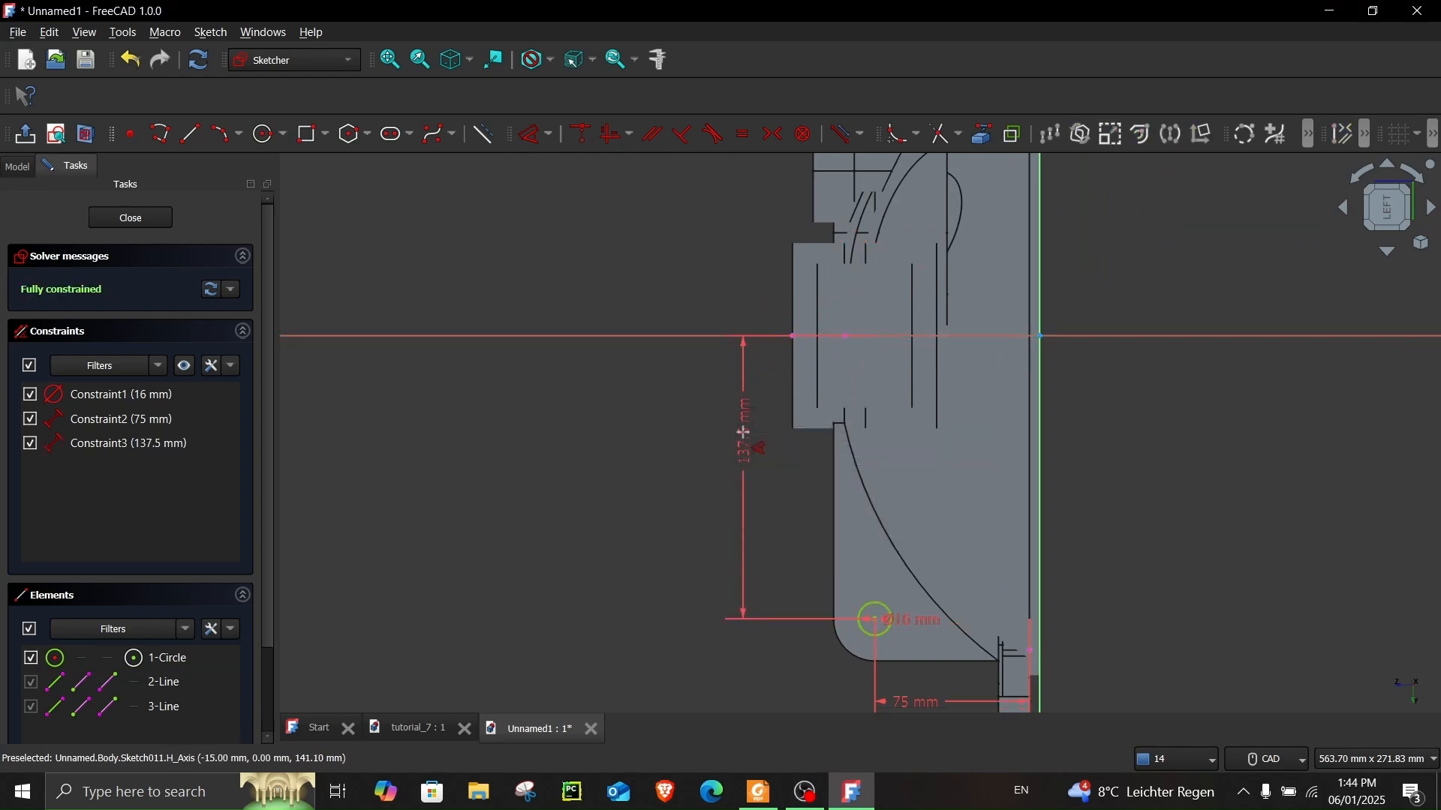
click(131, 224)
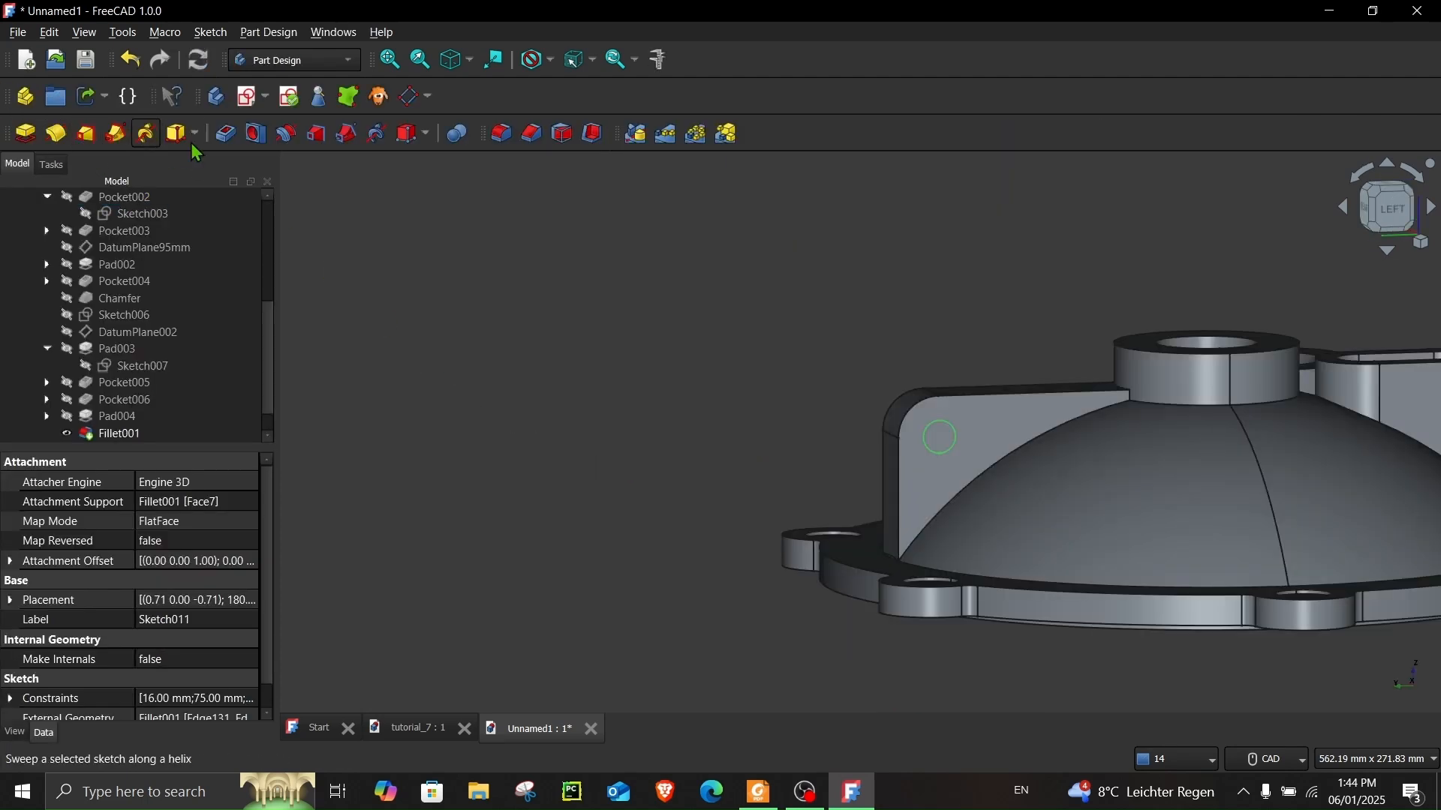
- Pocket the 16 mm circle through all to cut the rib's cross hole
click(226, 135)
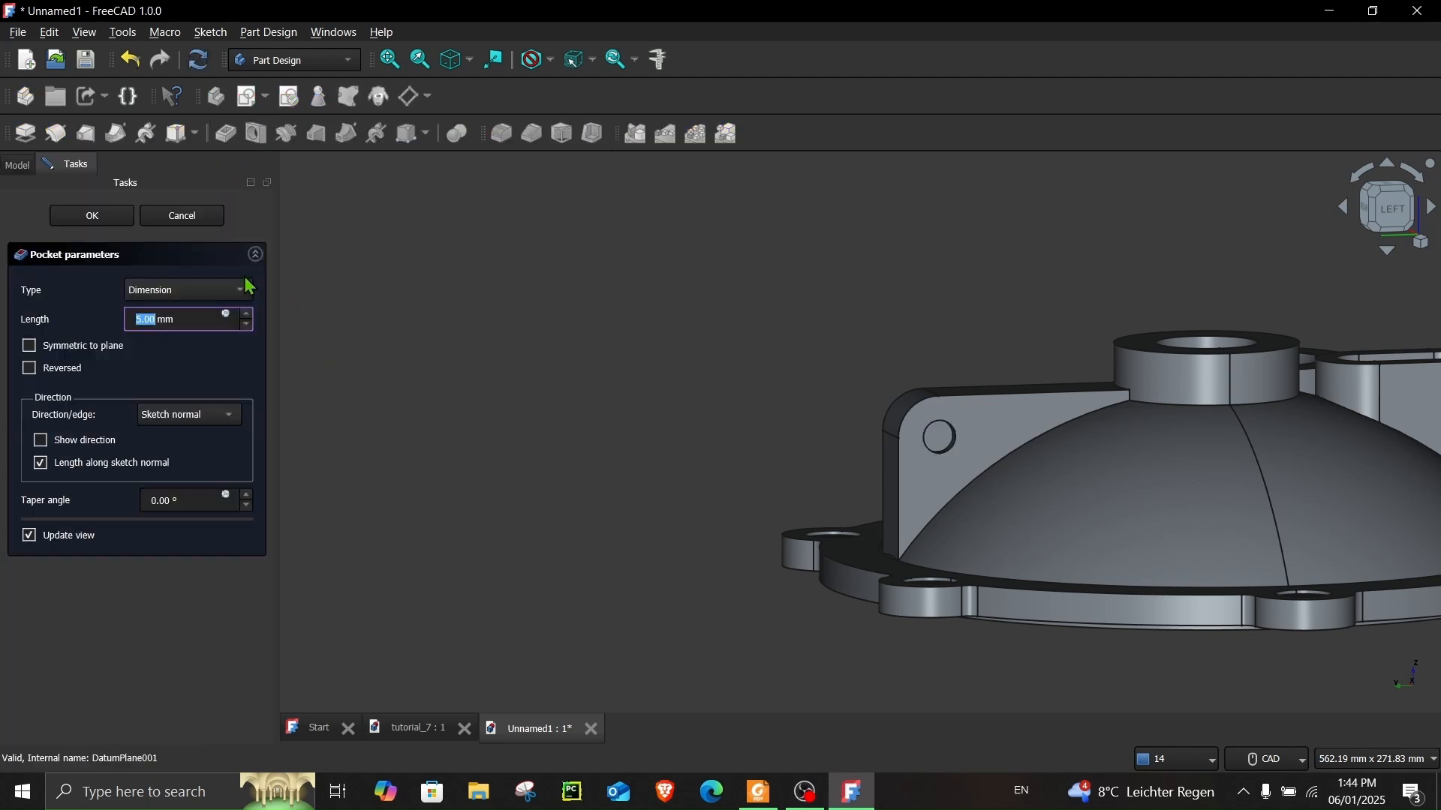
click(166, 291)
click(188, 311)
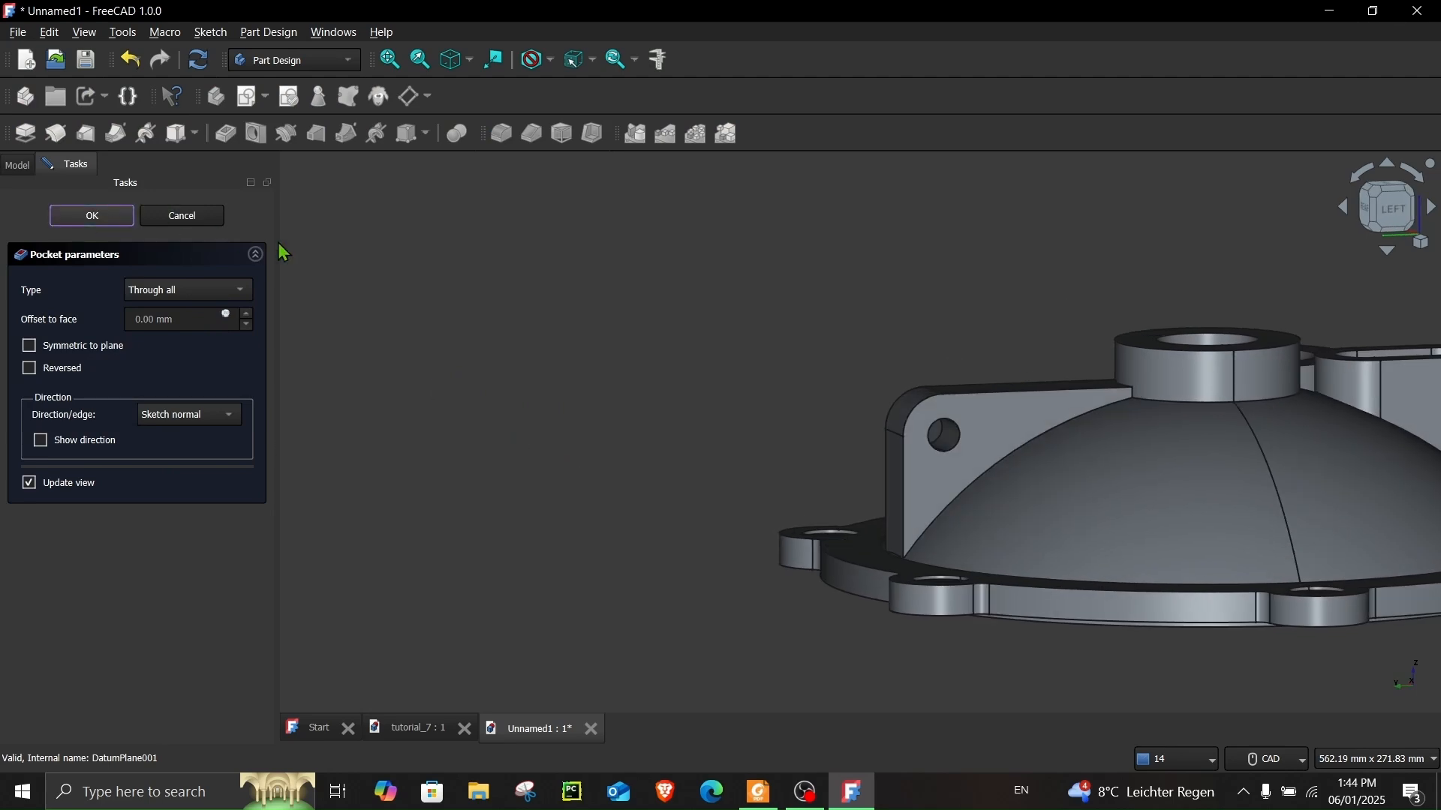
middle_drag(556, 317, 473, 366)
- Consult the Tutorial 7 drawing's front view and Section A-A for the size and position of the rib's threaded hole
click(758, 791)
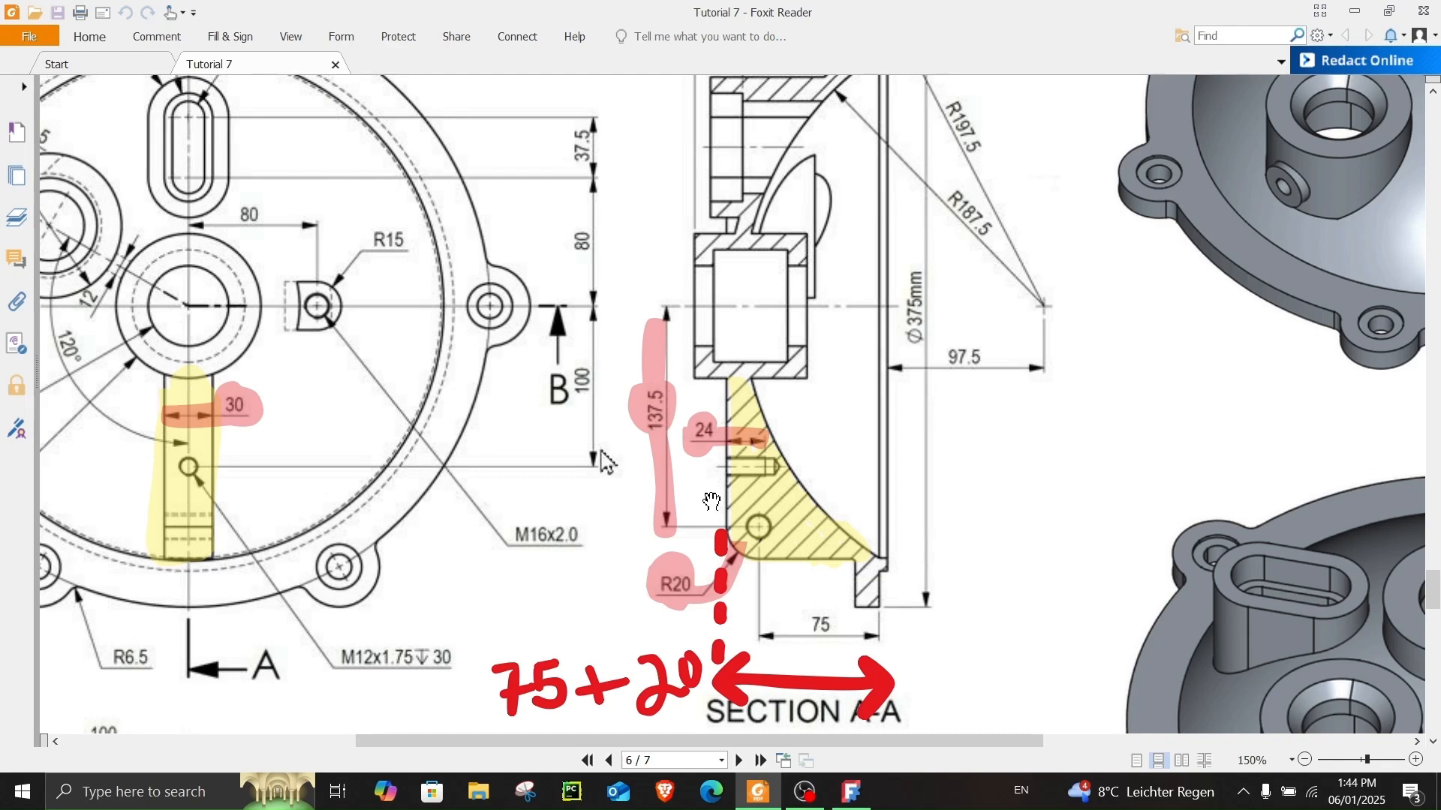
ctrl+scroll(712, 500, down, 2)
ctrl+scroll(691, 473, up, 2)
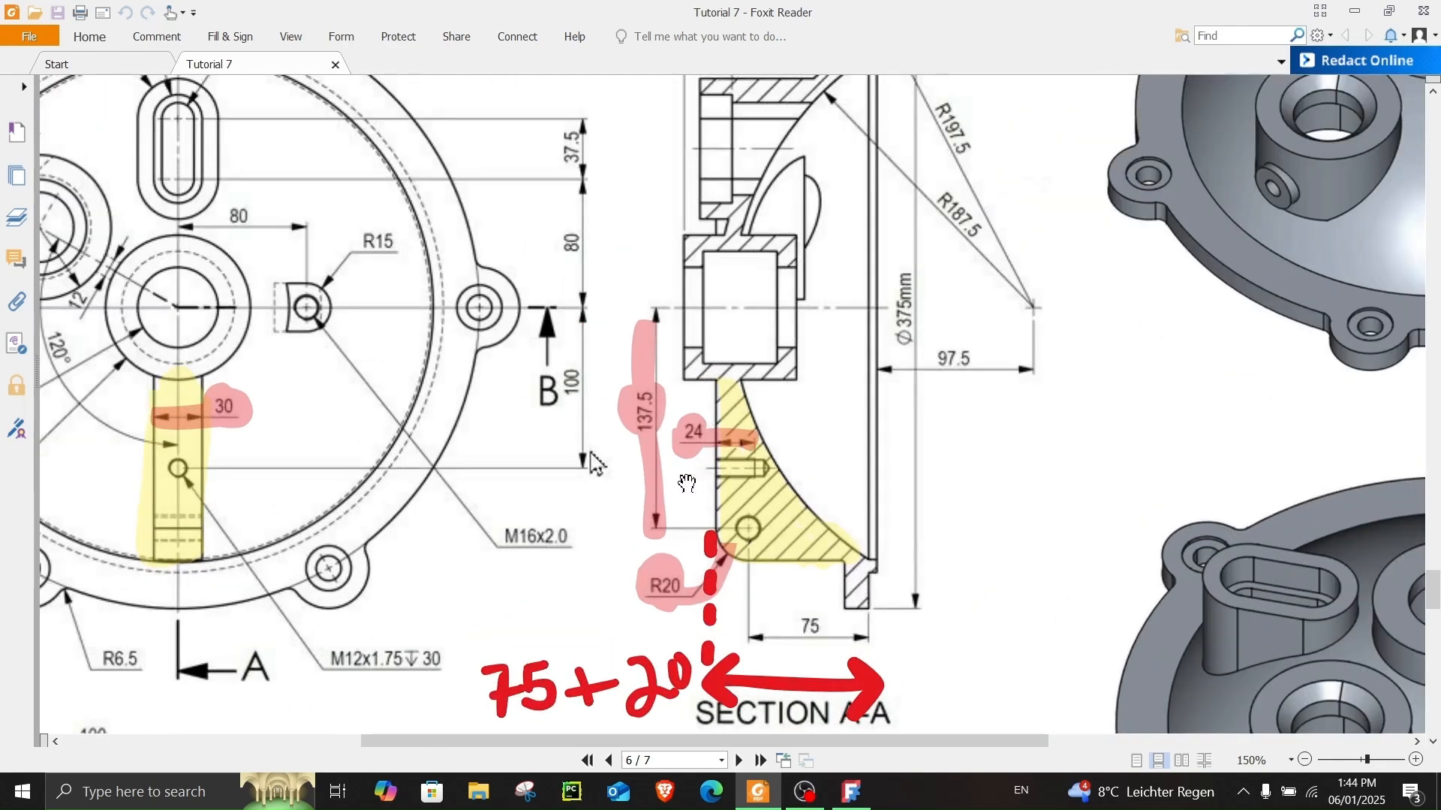
scroll(694, 484, down, 1)
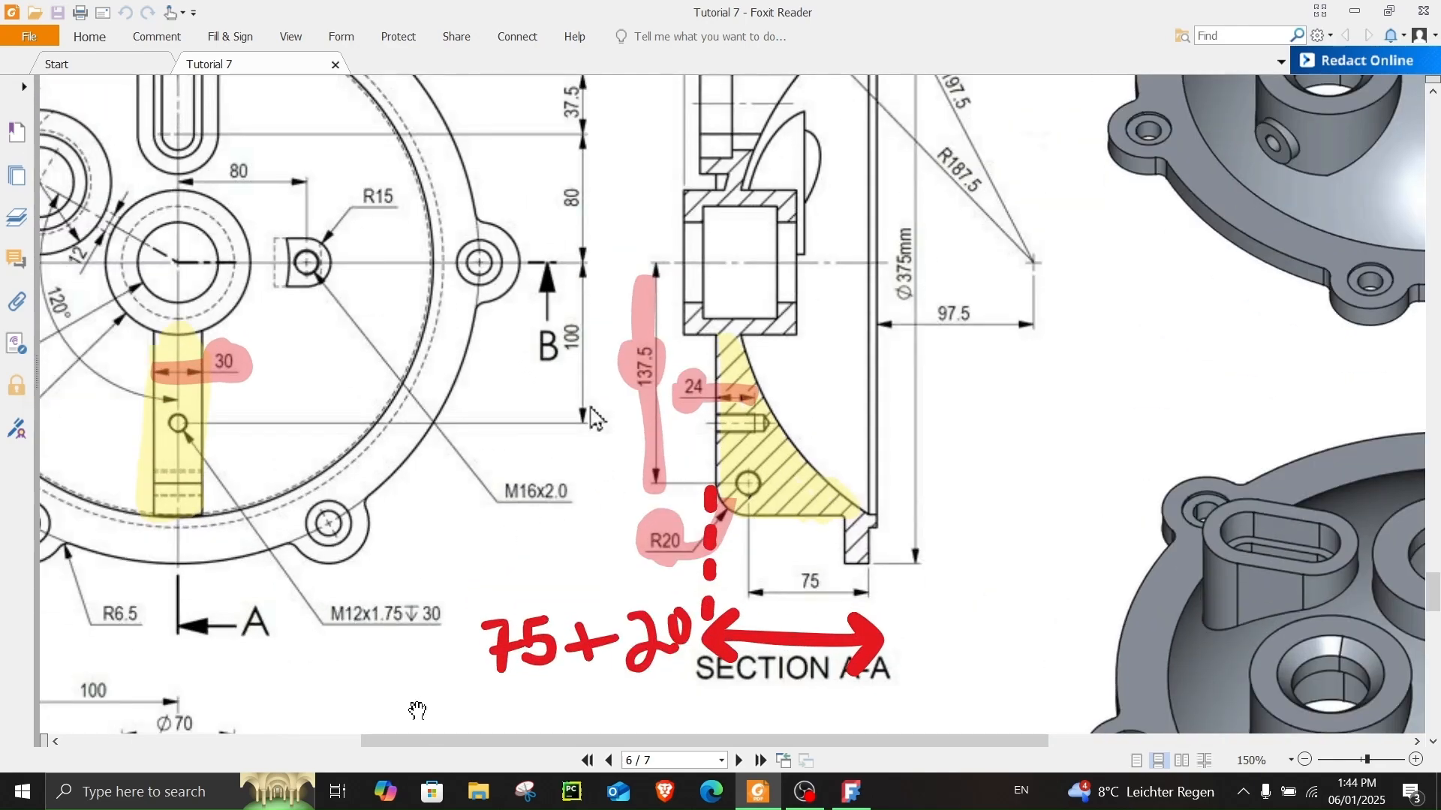
drag(411, 743, 277, 749)
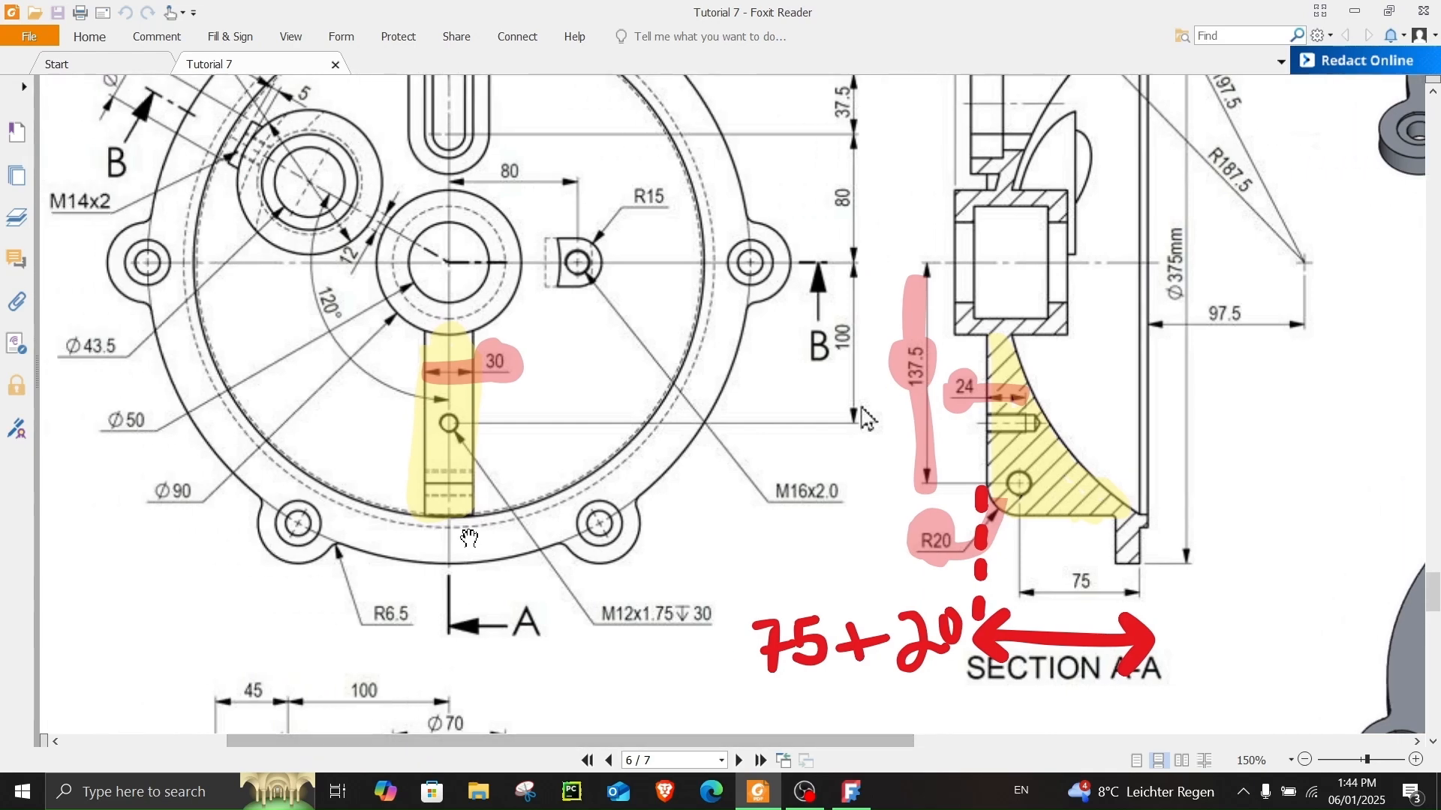
scroll(519, 484, up, 2)
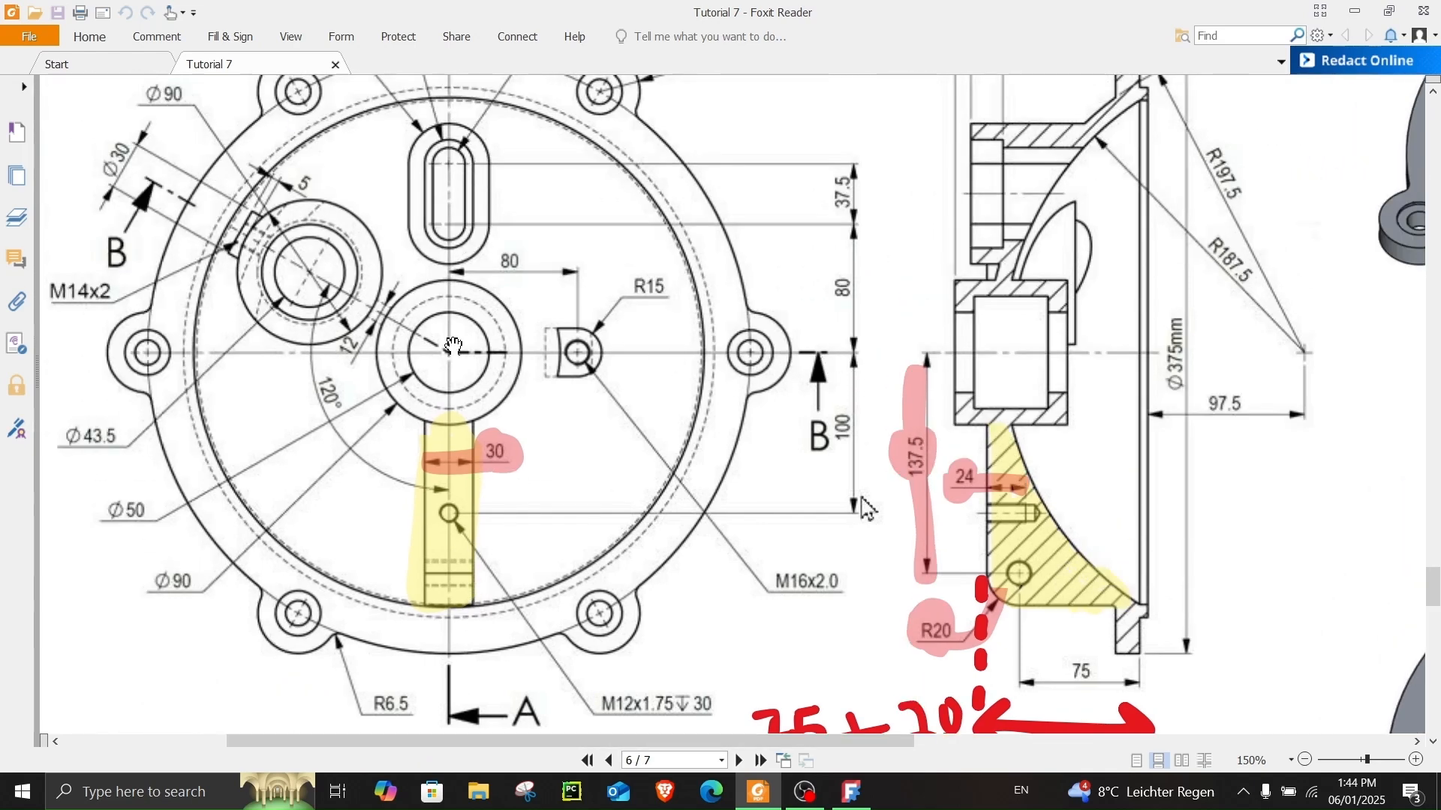
scroll(510, 523, down, 1)
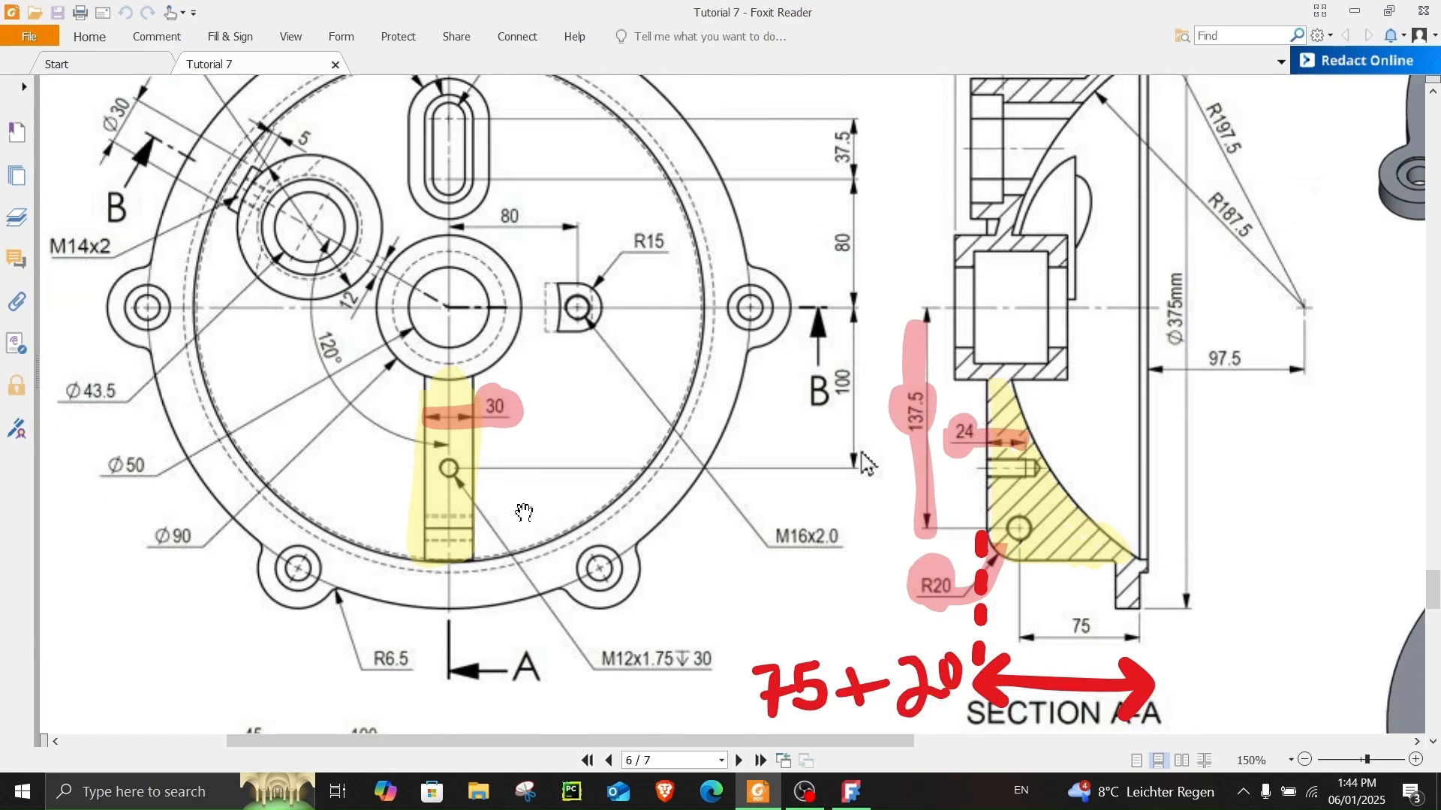
click(1355, 11)
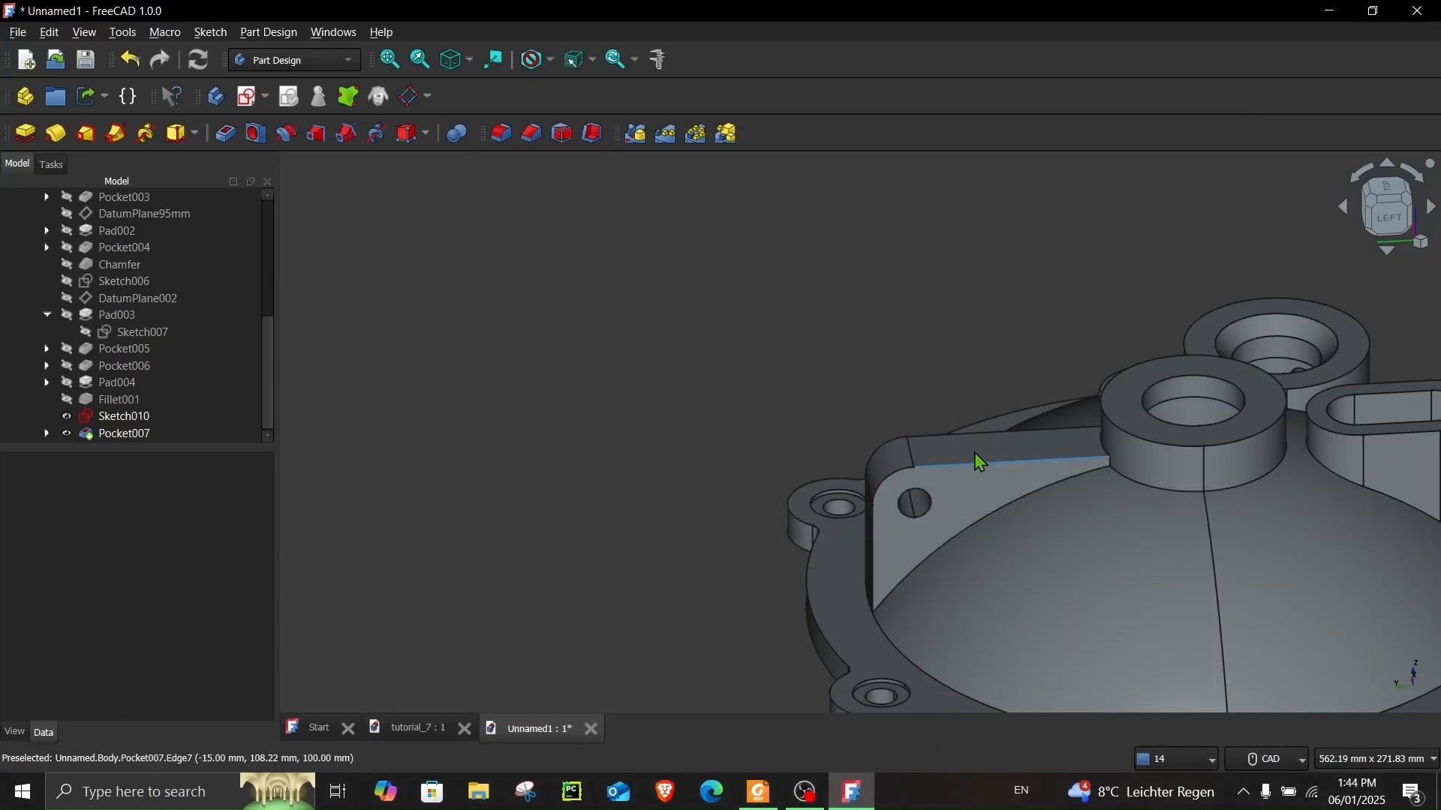
- Start a sketch on the rib's top face and draw a circle about 17 mm in diameter centred on the vertical axis
click(971, 450)
click(250, 96)
click(264, 133)
click(839, 381)
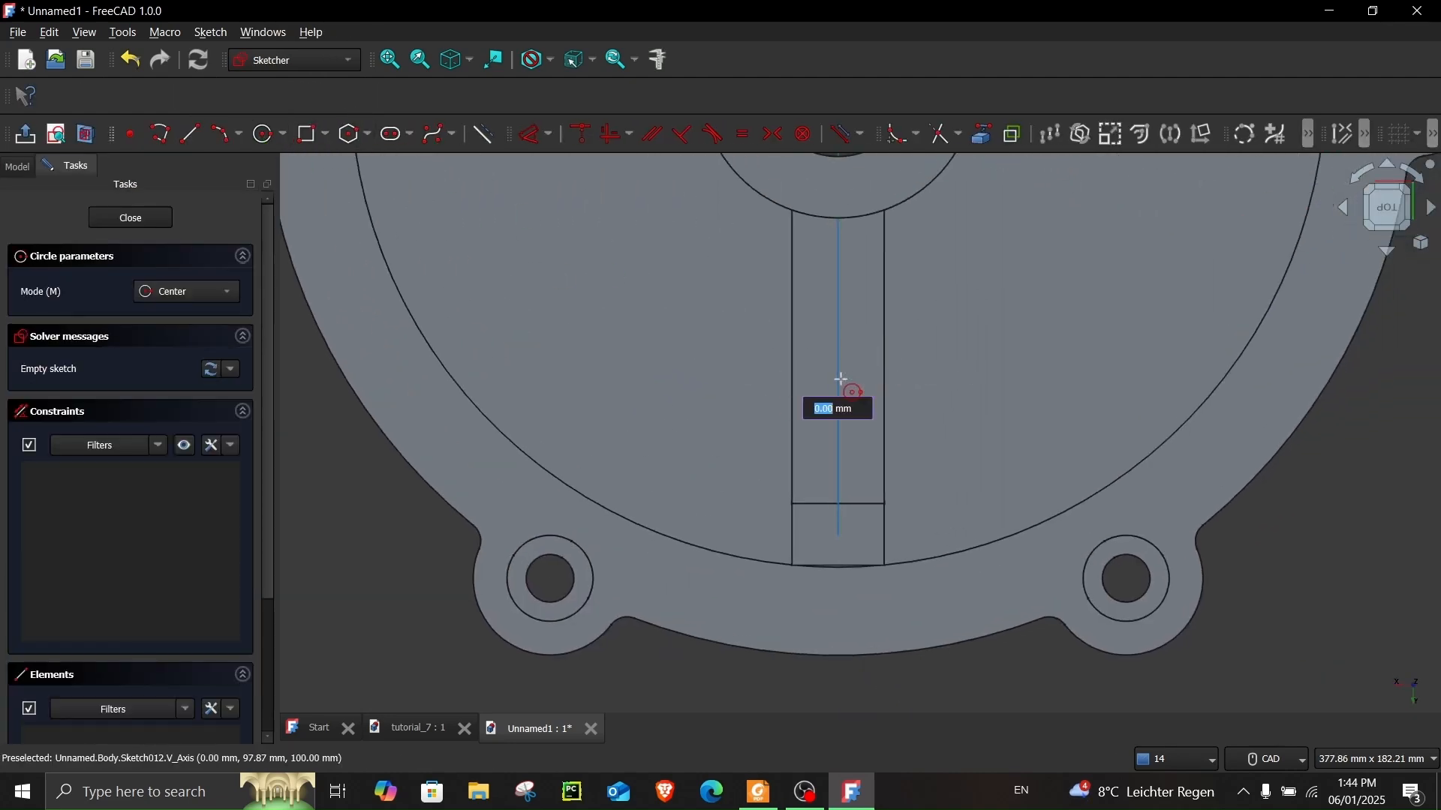
click(858, 400)
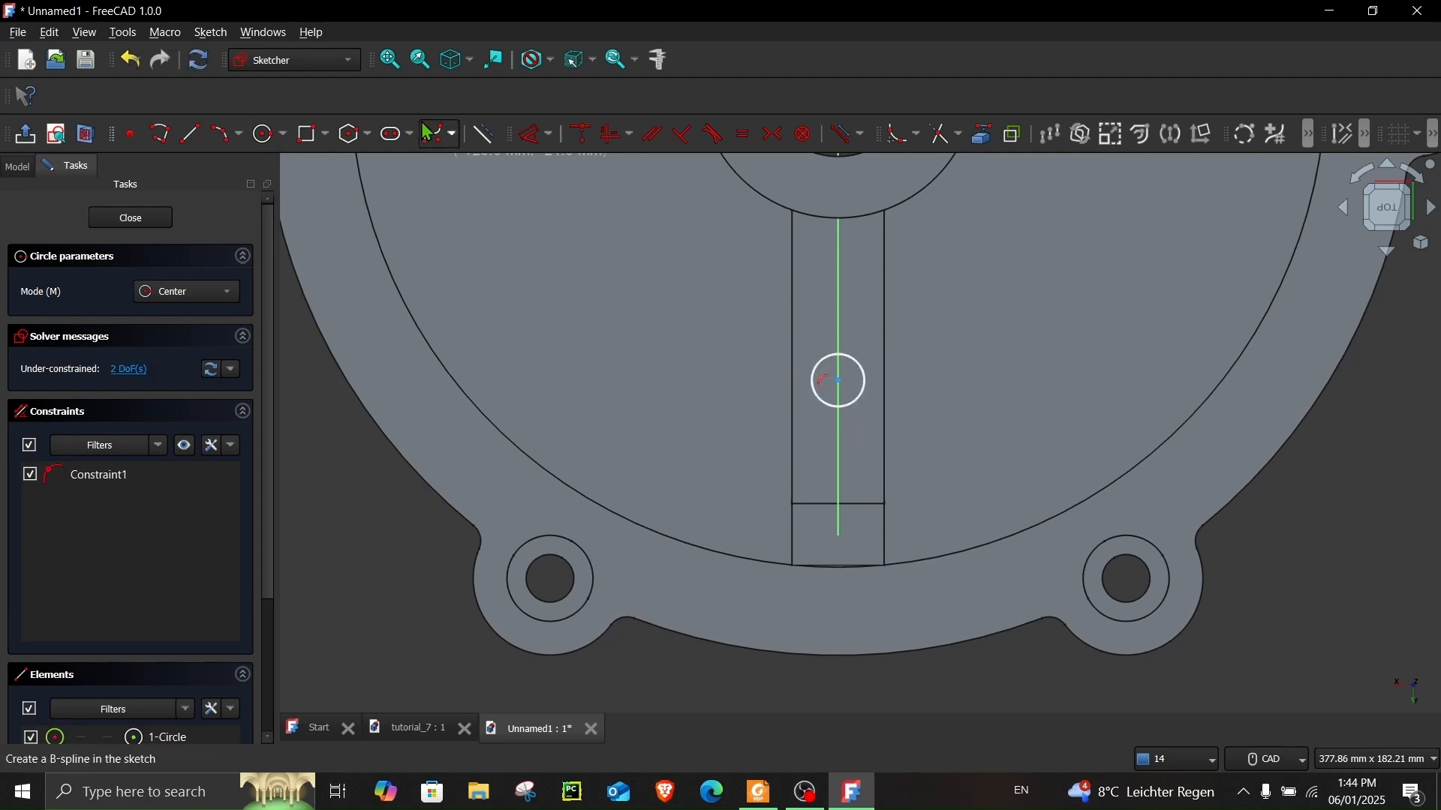
- Dimension the diameter of the circle on the rib's top face as 12 mm
click(535, 134)
click(856, 409)
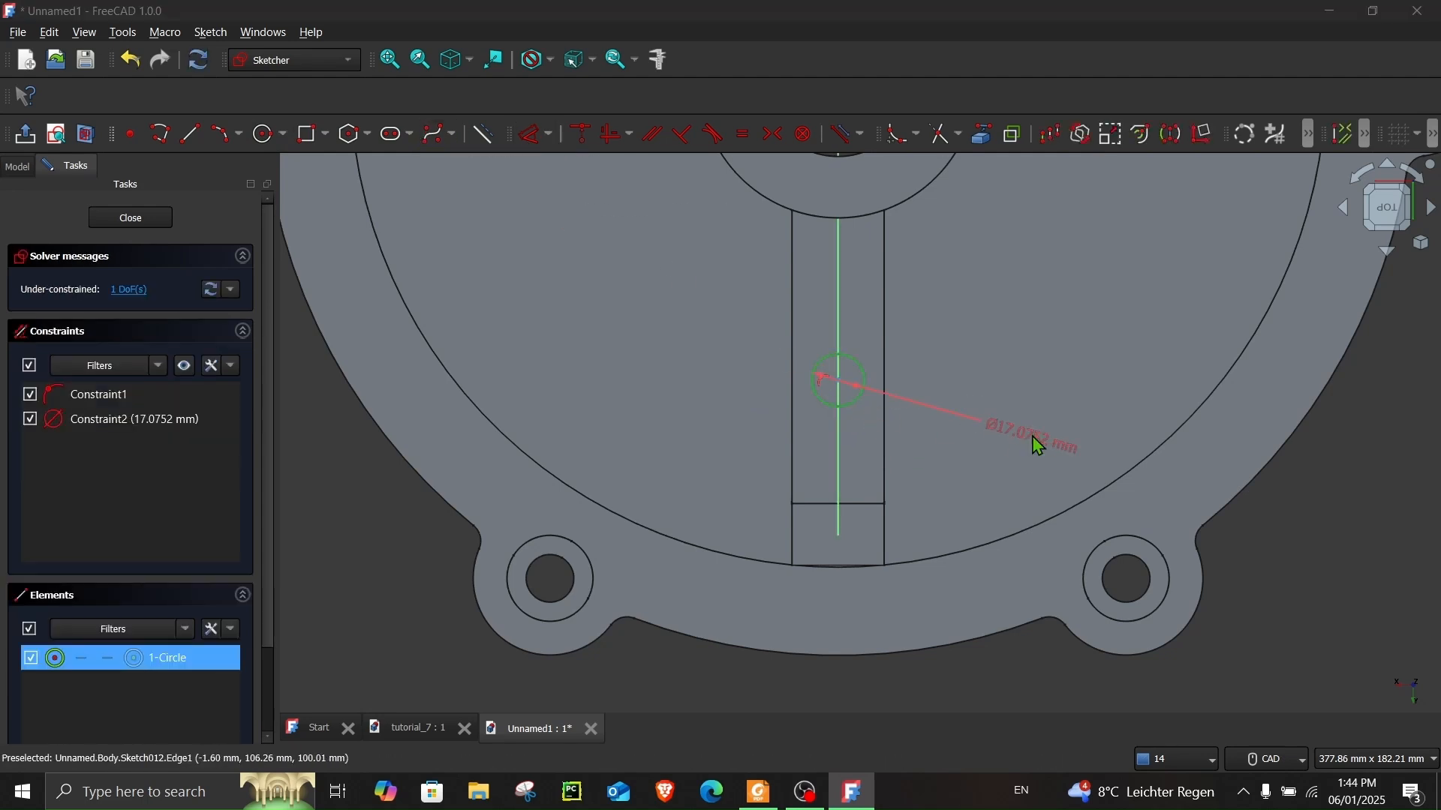
click(1032, 435)
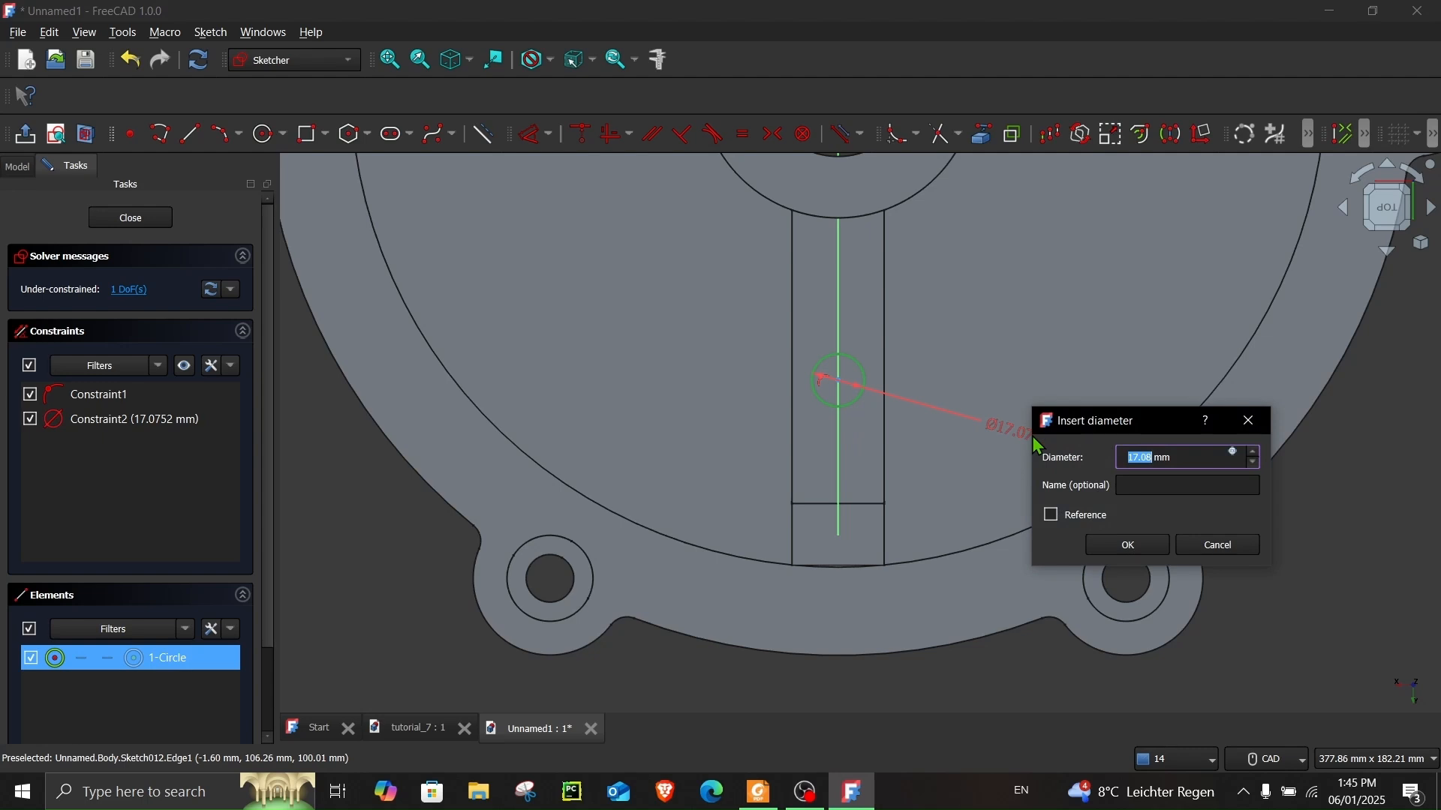
text(12)
key(Return)
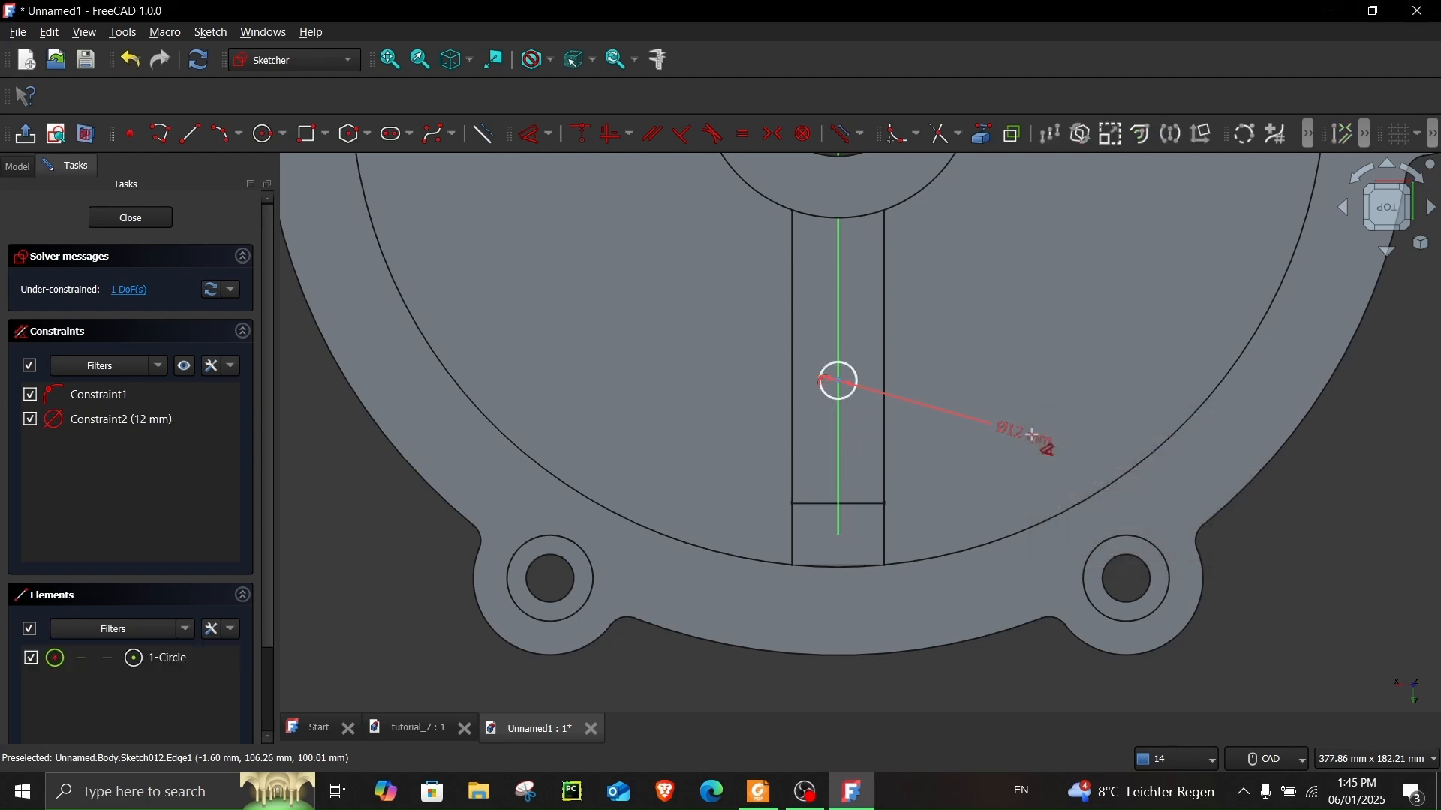
- Dimension the 12 mm circle's centre 100 mm from the horizontal axis and close the sketch
middle_drag(932, 277, 912, 450)
click(818, 553)
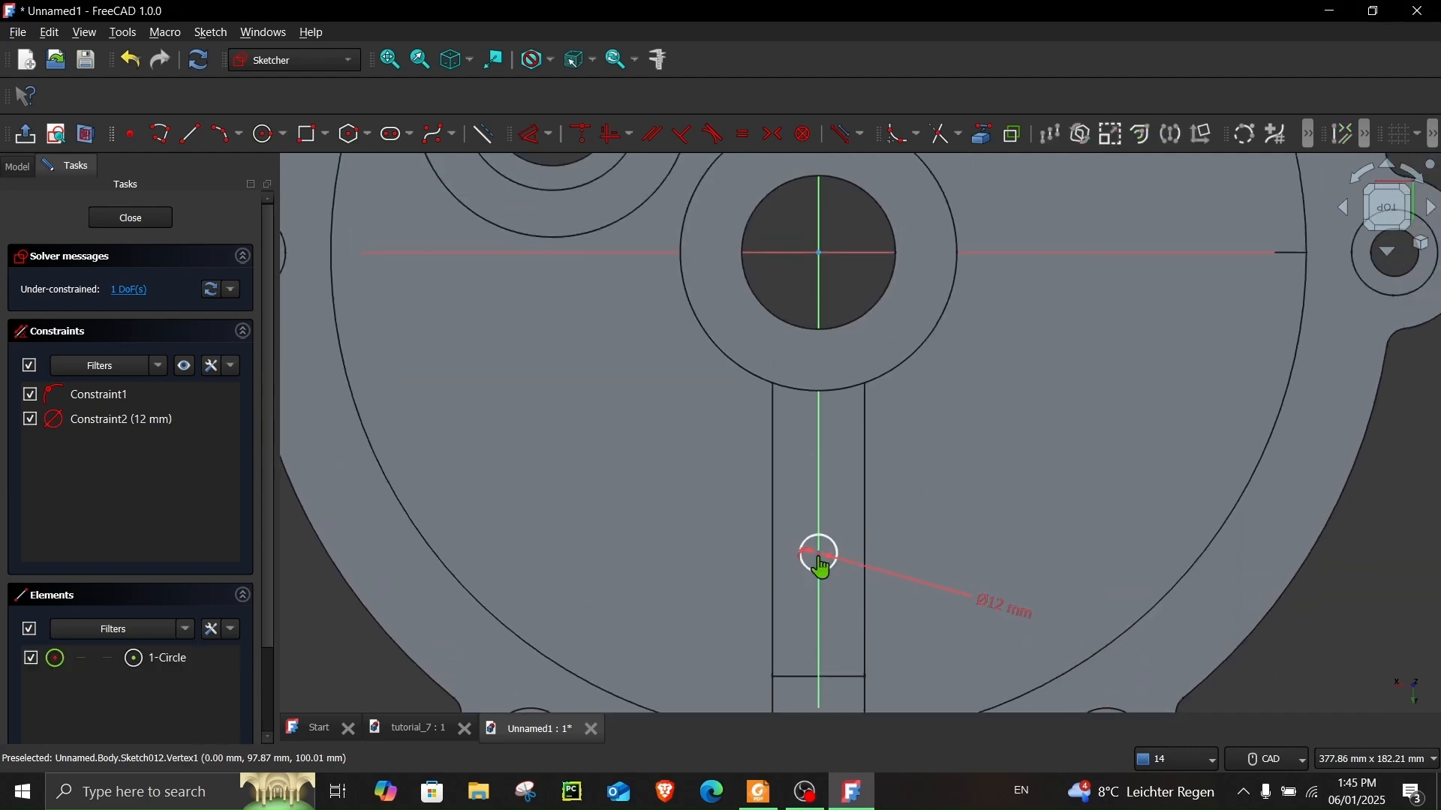
click(1031, 369)
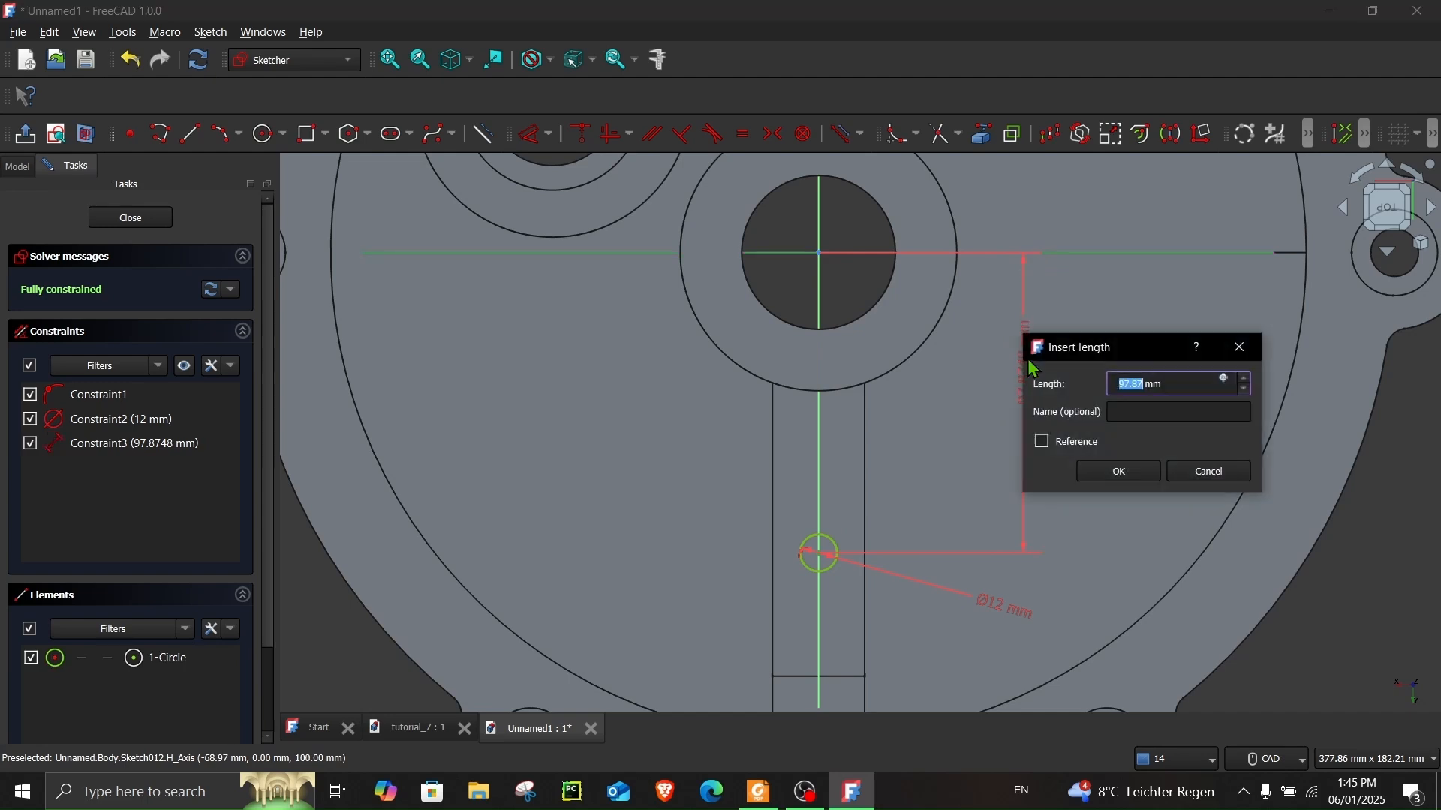
text(100)
key(Return)
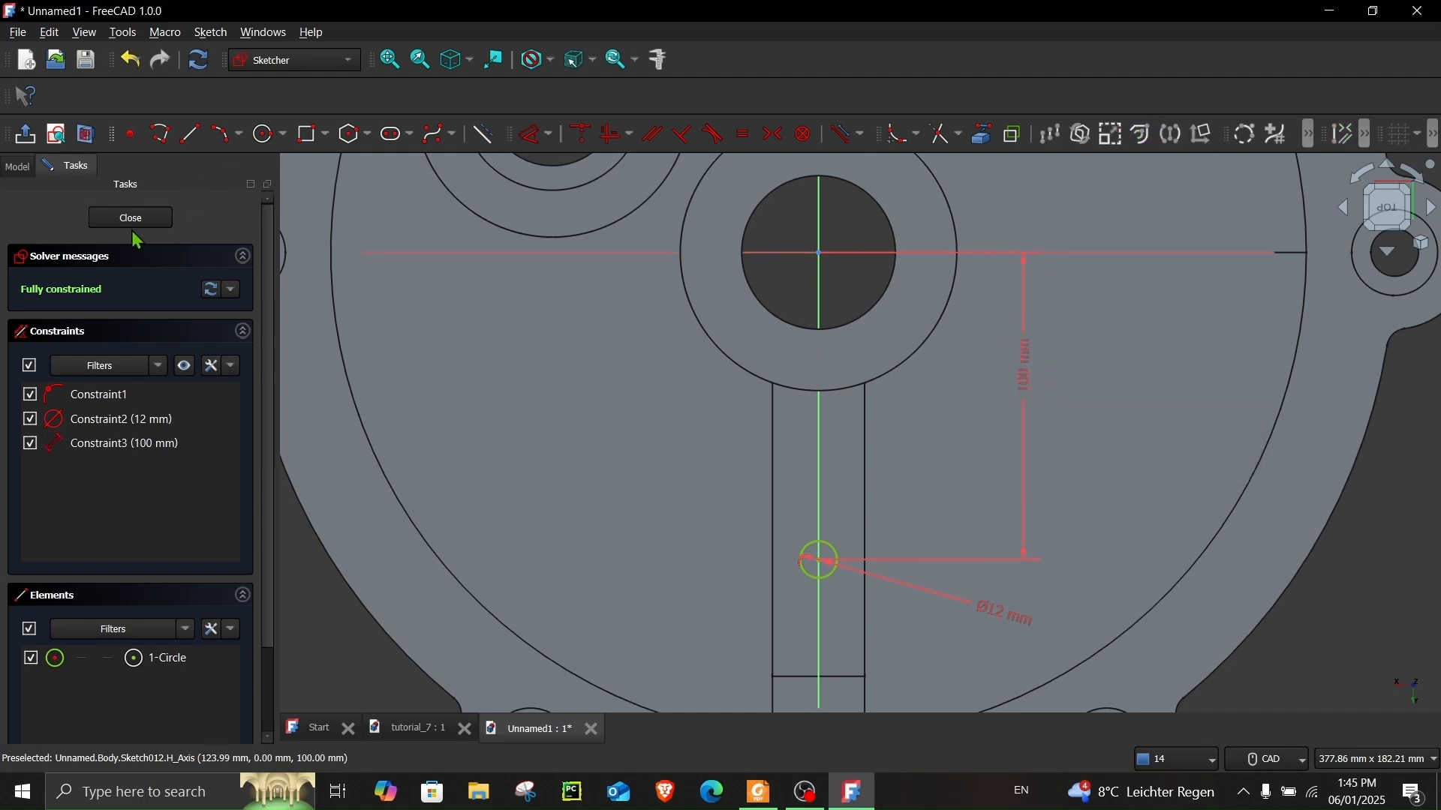
key(Escape)
- Examine the threaded hole's callout and depth in Section A-A of the Tutorial 7 drawing, and return to the FreeCAD model
click(758, 792)
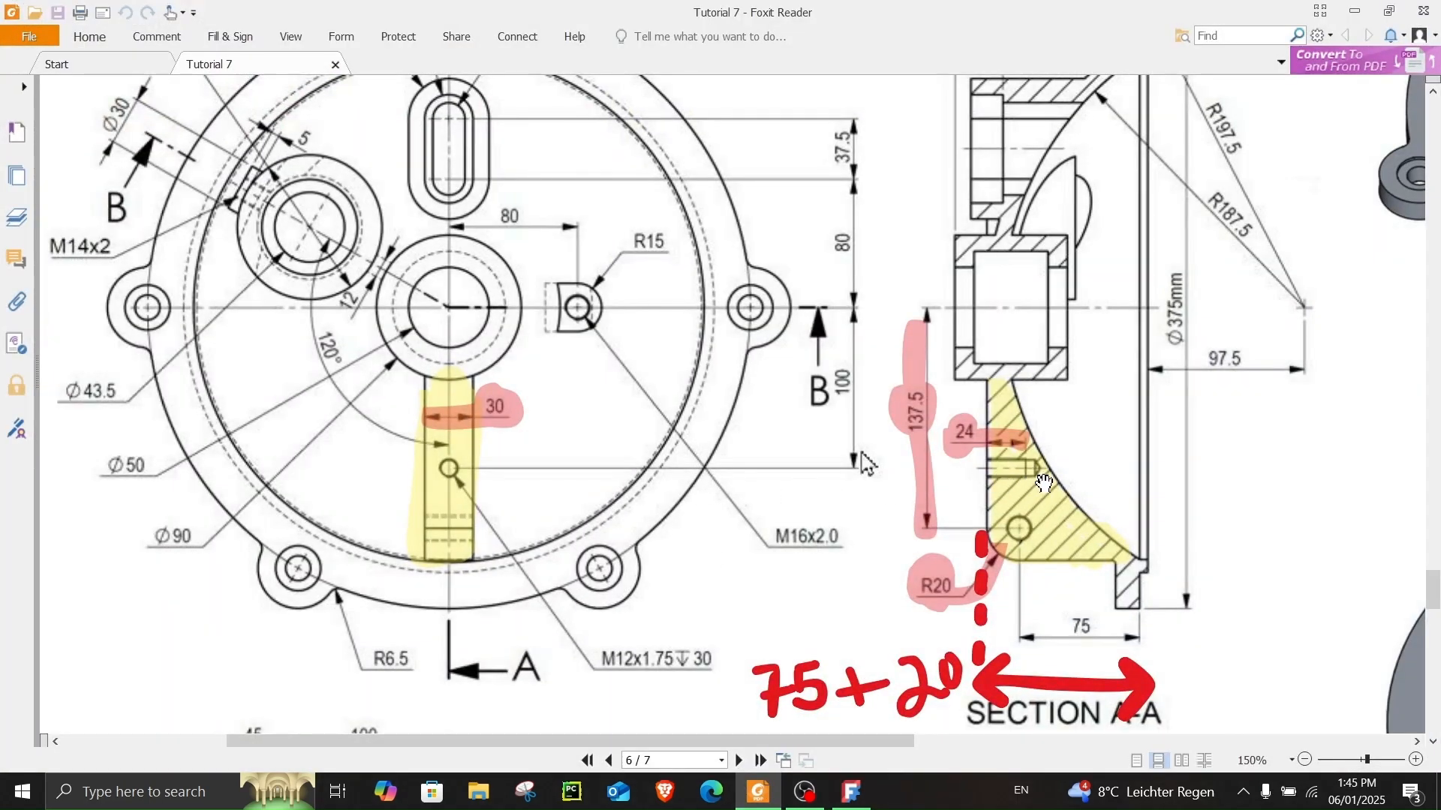
ctrl+scroll(1044, 483, up, 5)
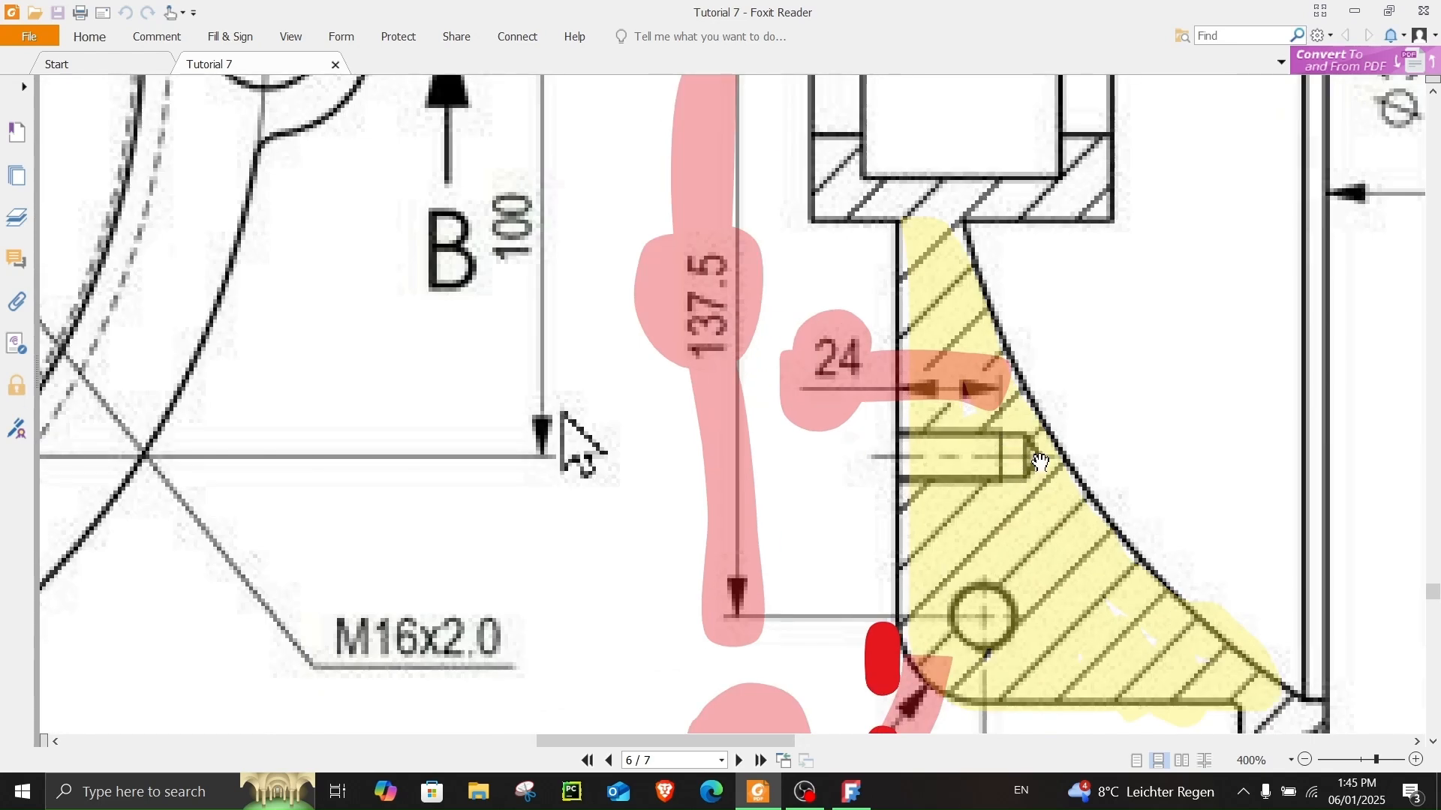
ctrl+scroll(1021, 469, down, 3)
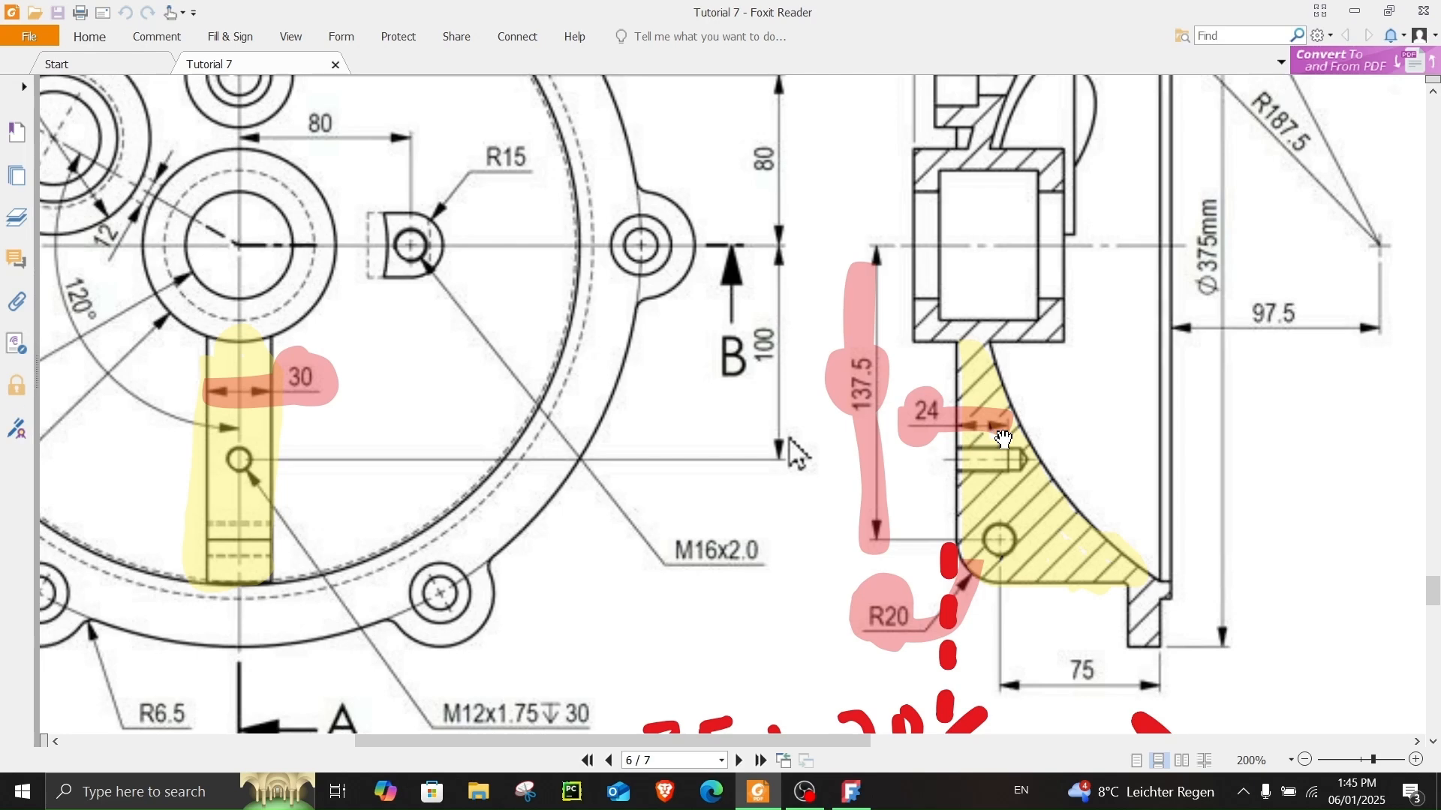
scroll(976, 435, down, 1)
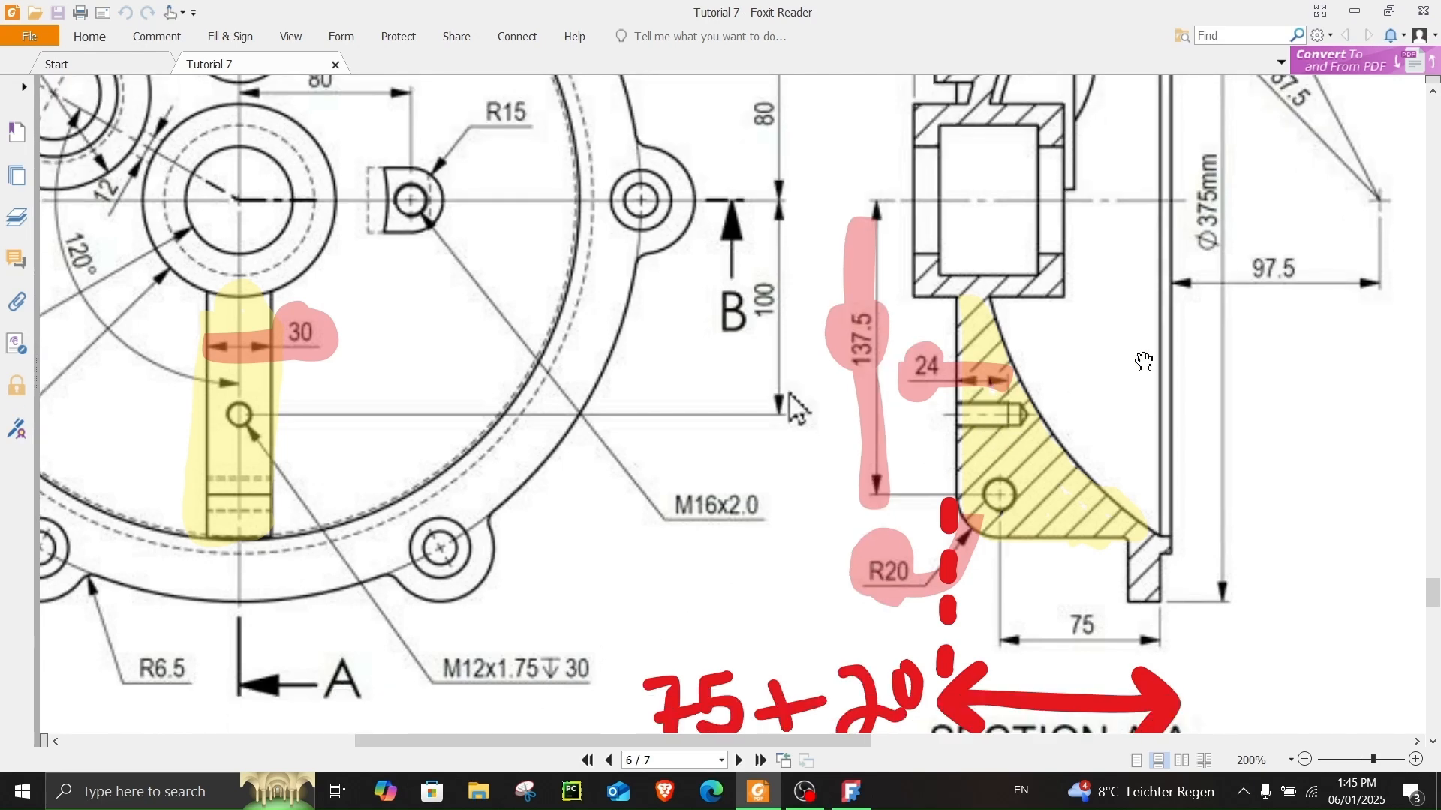
click(1353, 11)
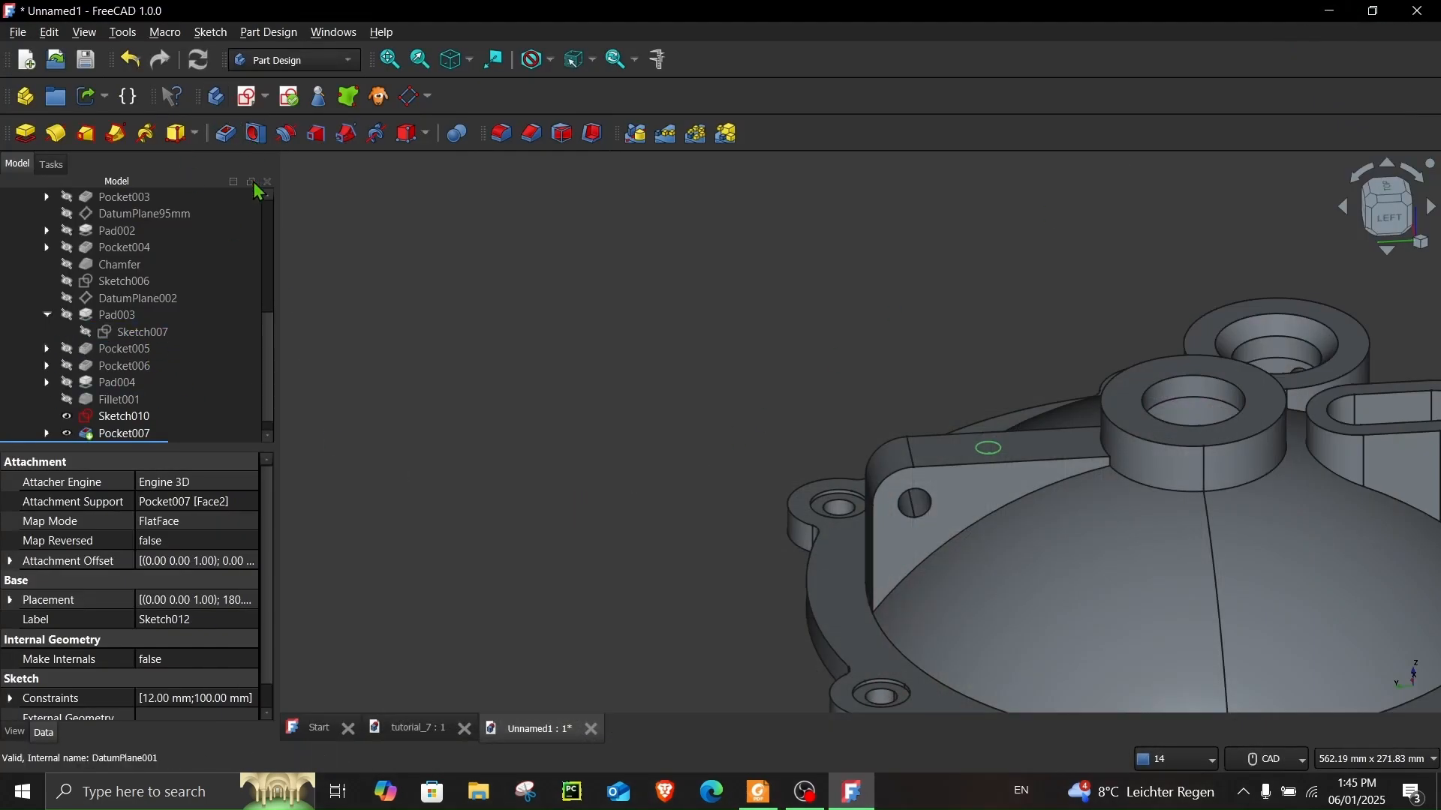
- Create a hole from the 12 mm circle's sketch on the rib, using the ISO metric fine profile in size M12x1.5
drag(268, 373, 267, 413)
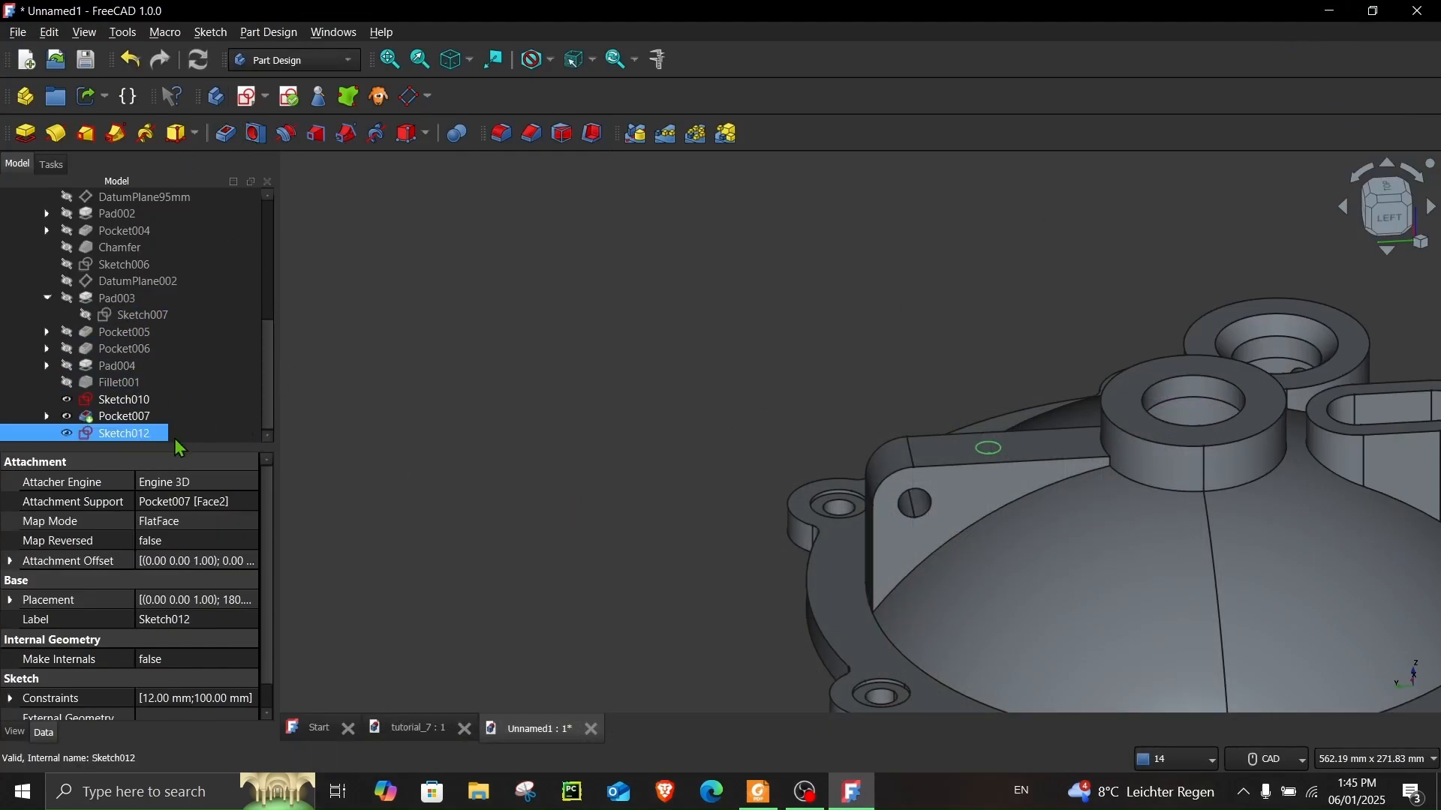
click(256, 134)
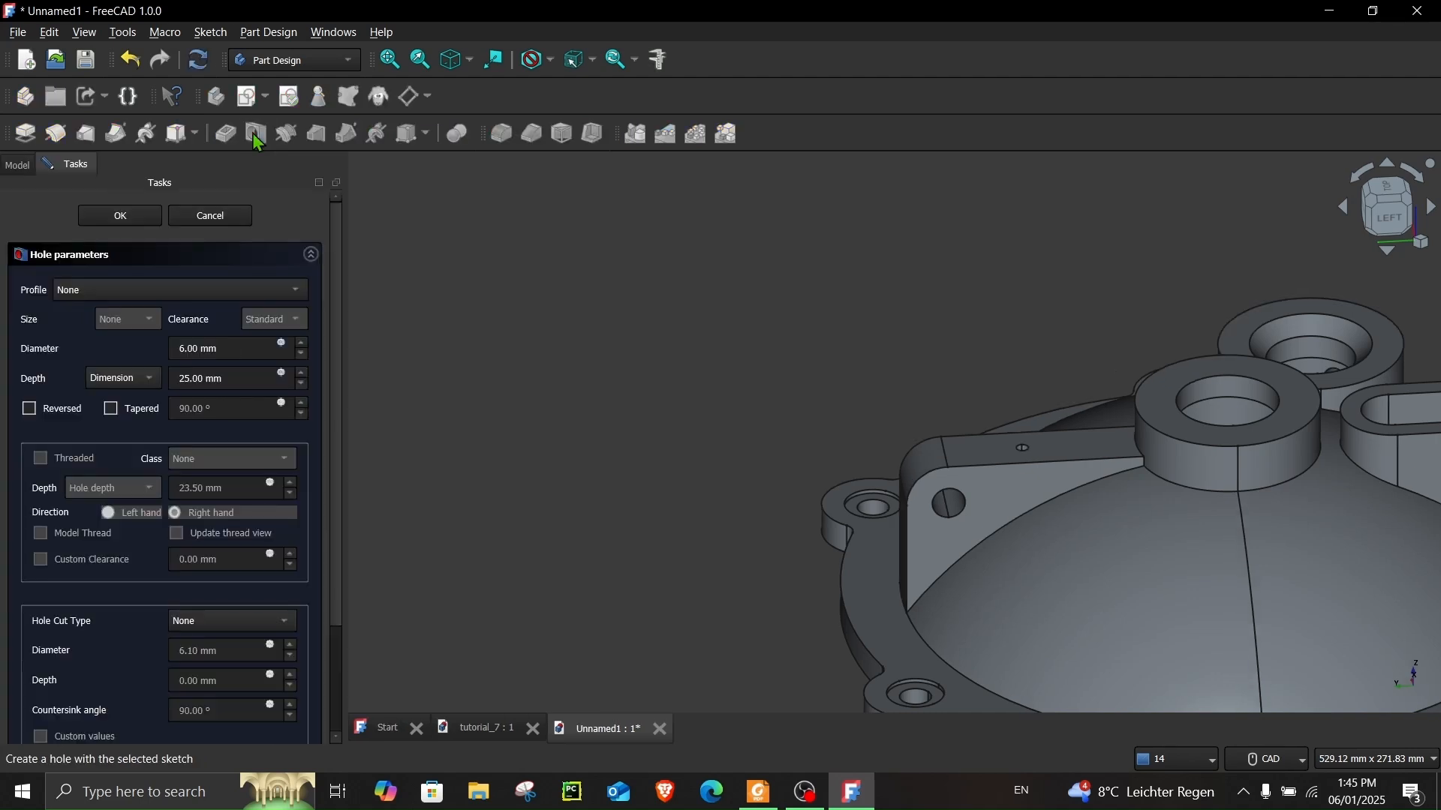
click(242, 347)
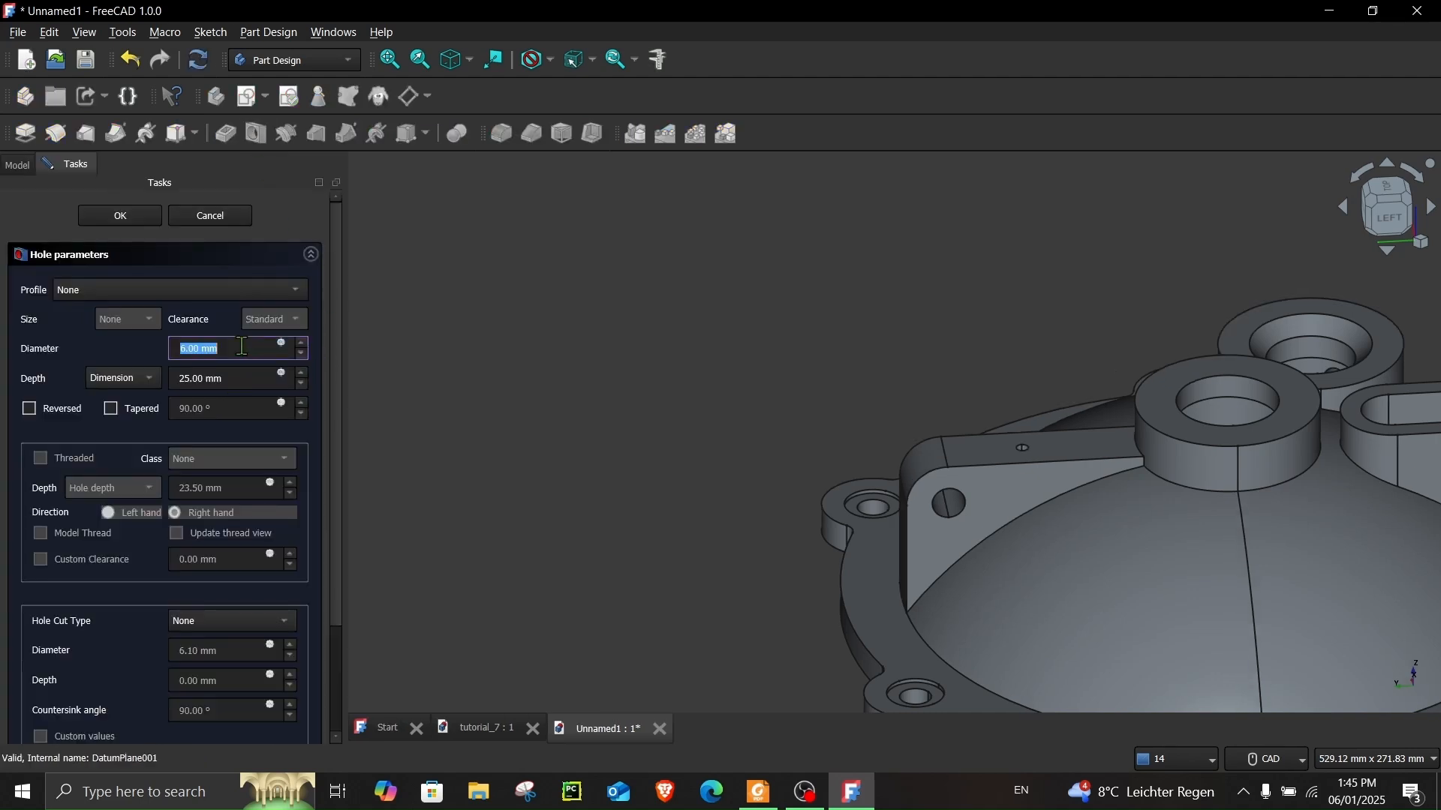
click(108, 290)
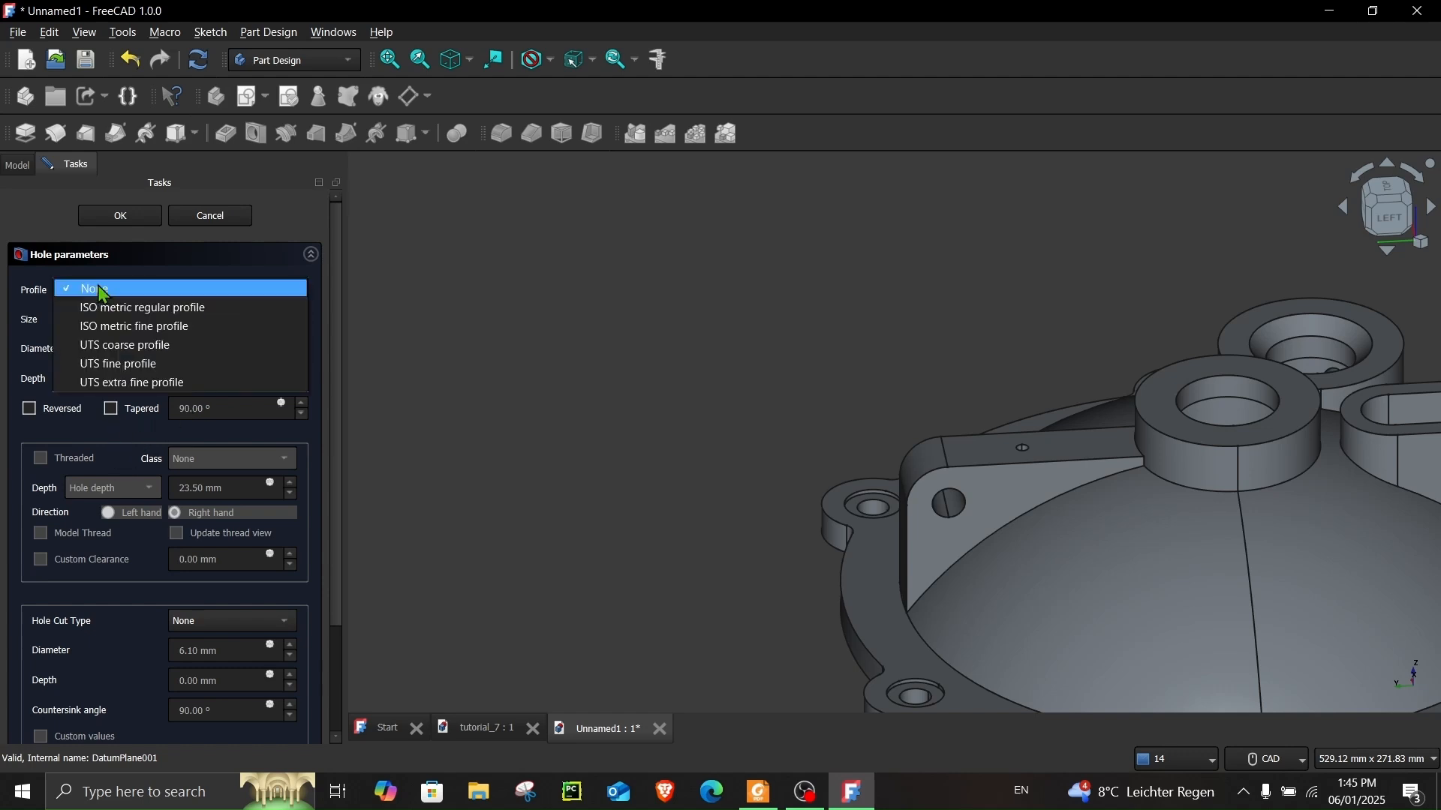
click(139, 333)
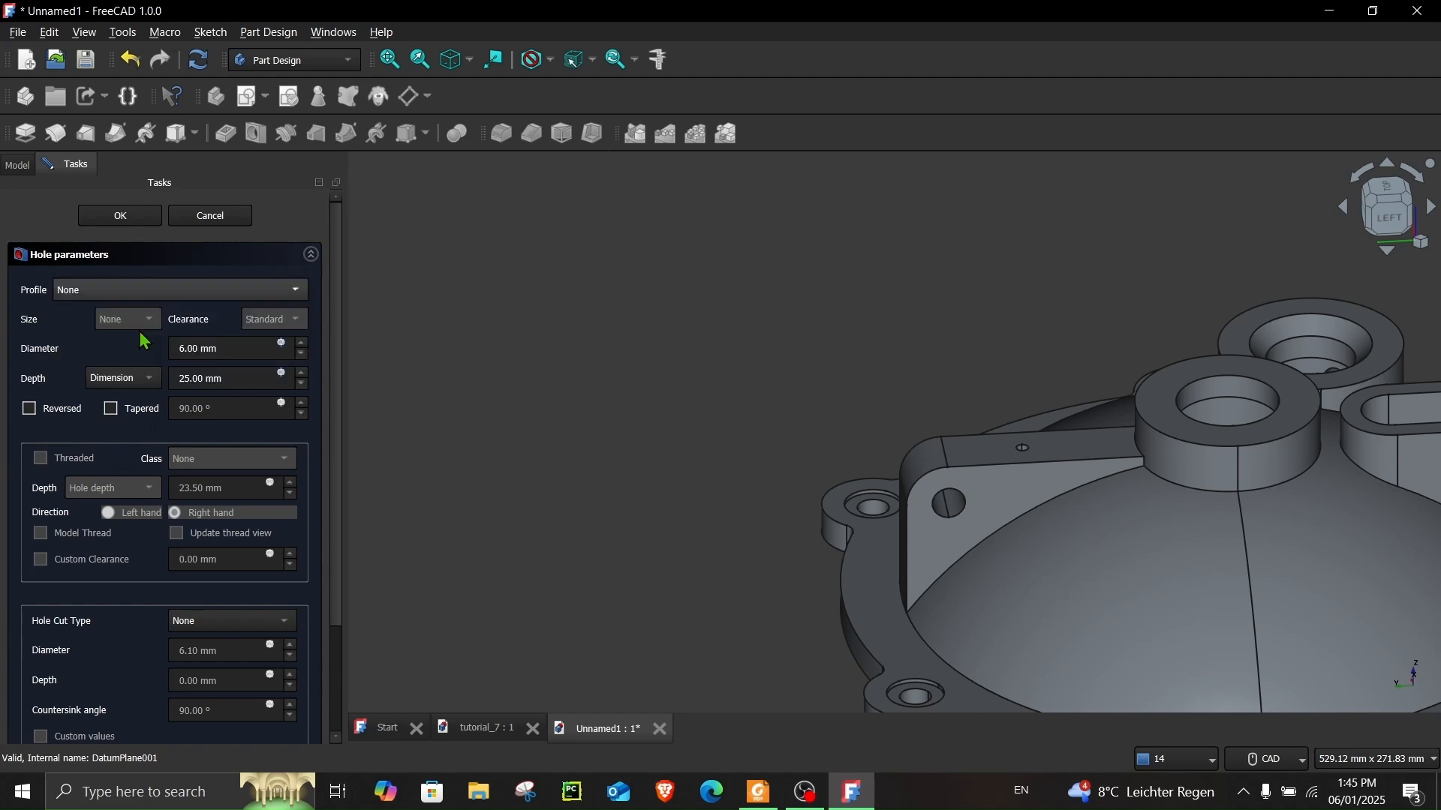
click(132, 321)
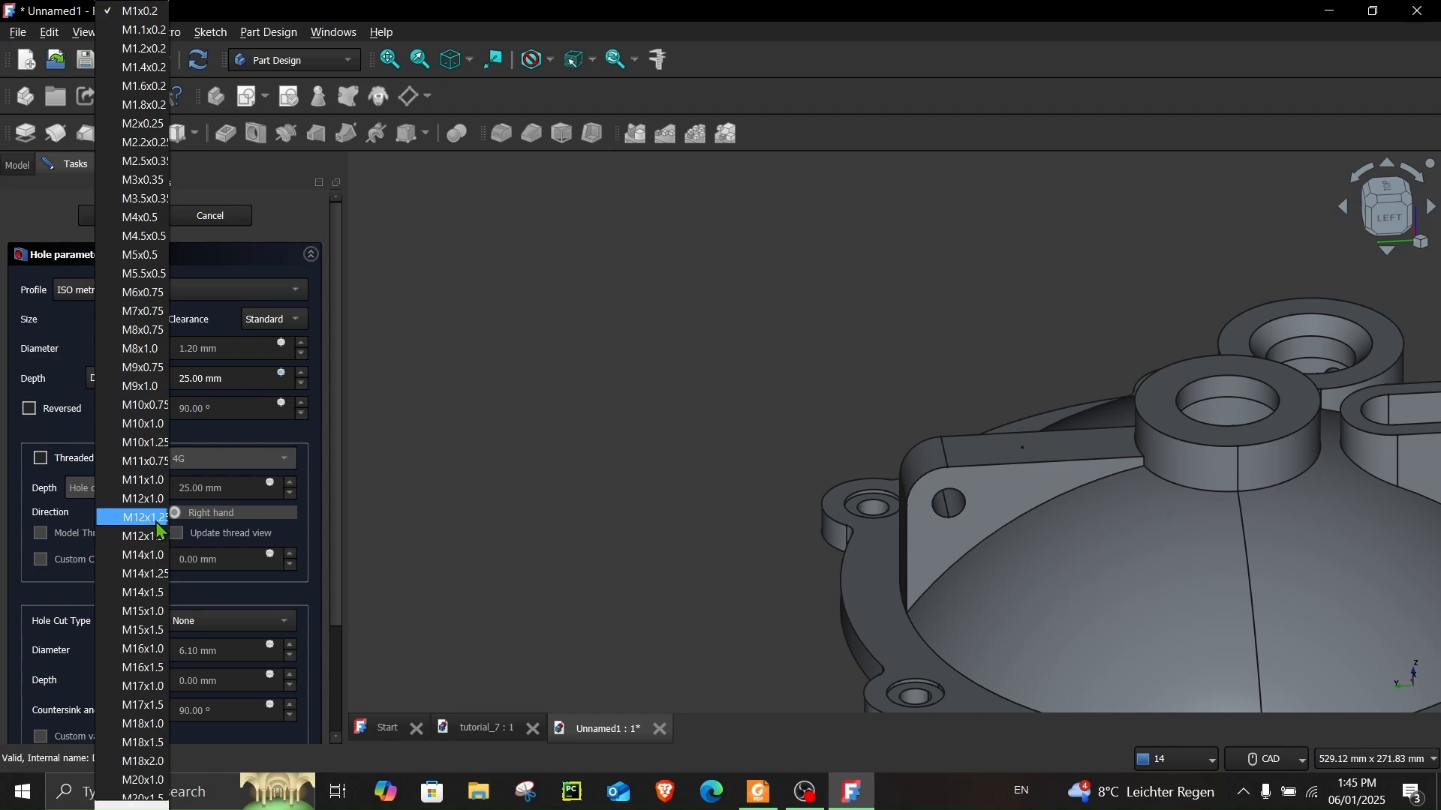
key(Escape)
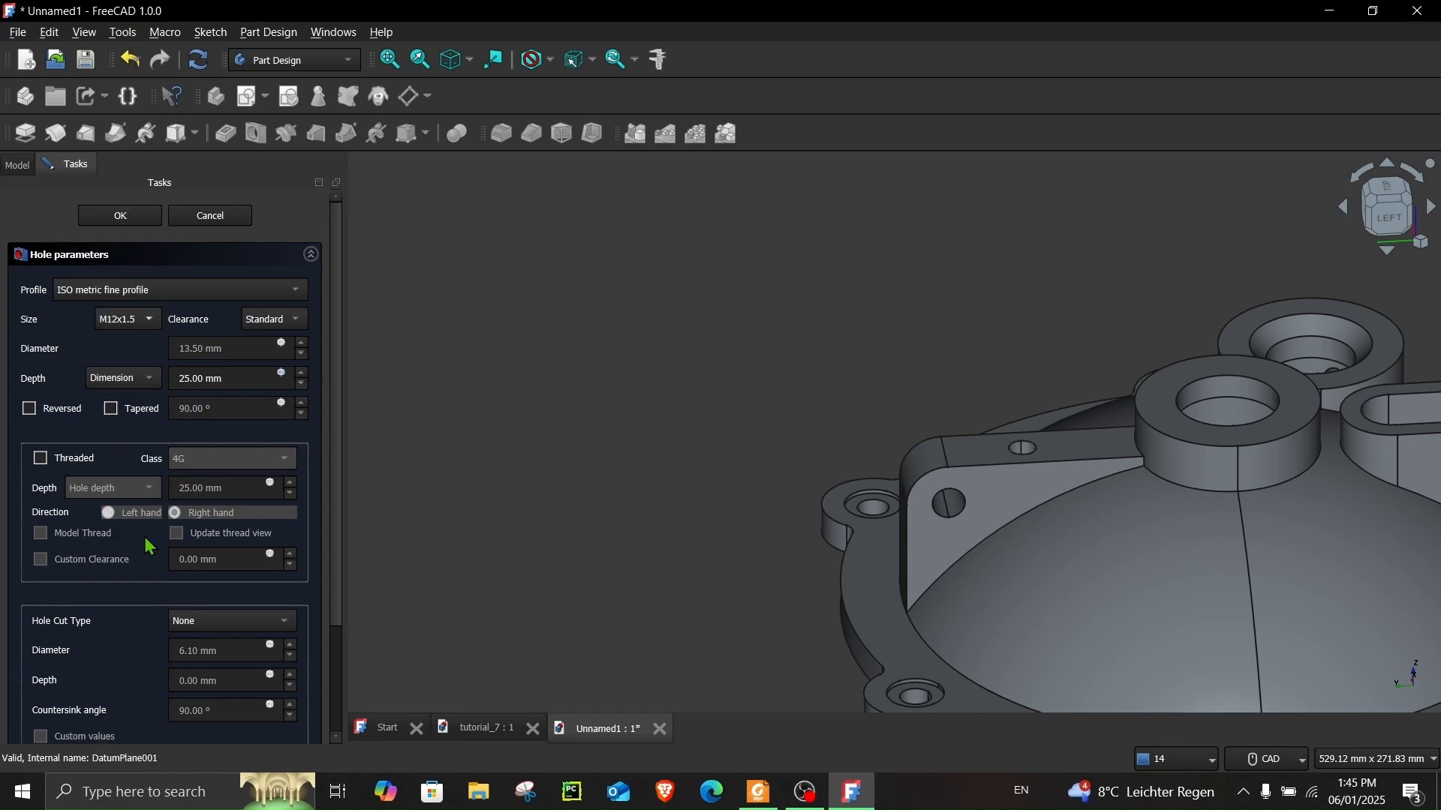
- Set the rib hole's depth to 30 mm and finish the hole
drag(337, 386, 336, 410)
double_click(241, 346)
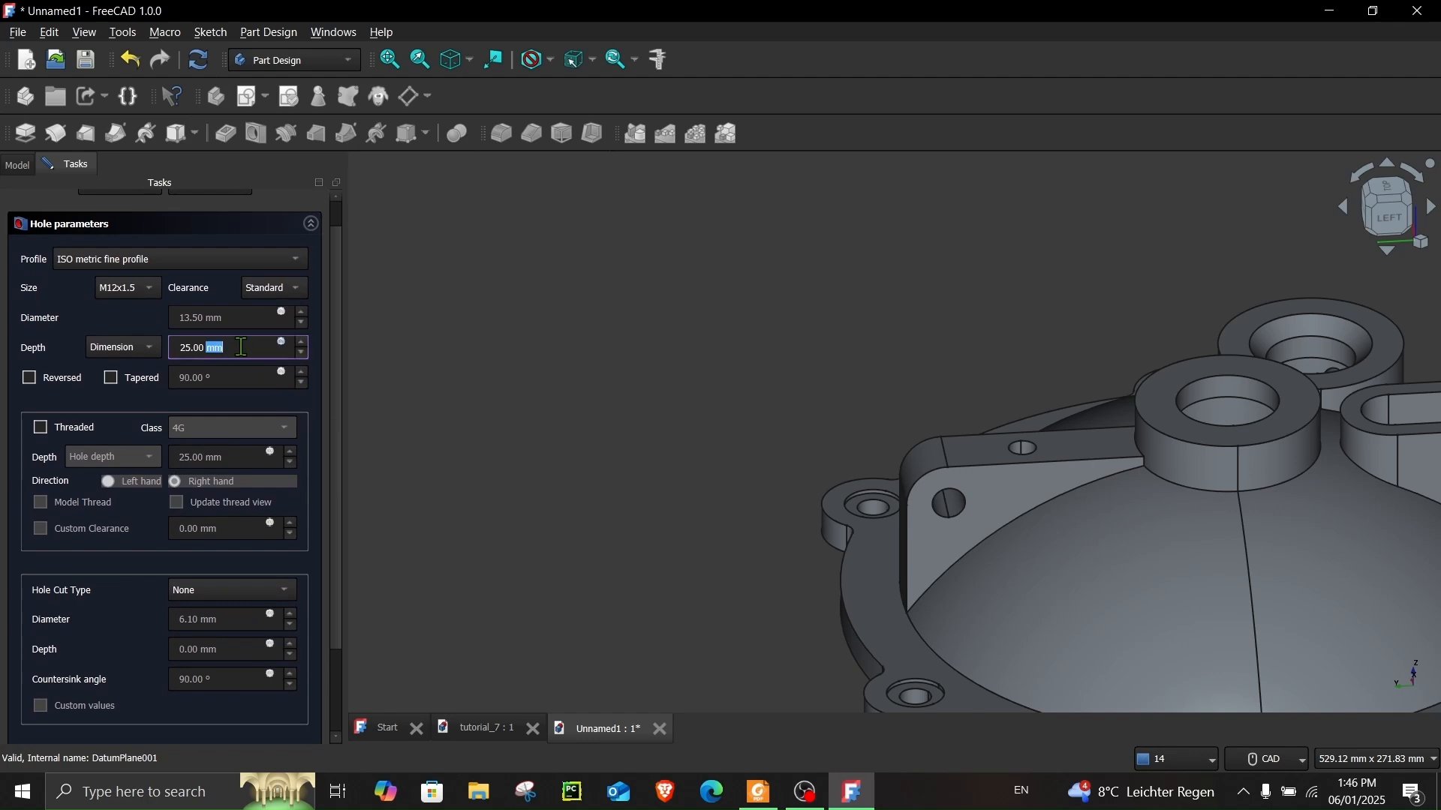
text(30)
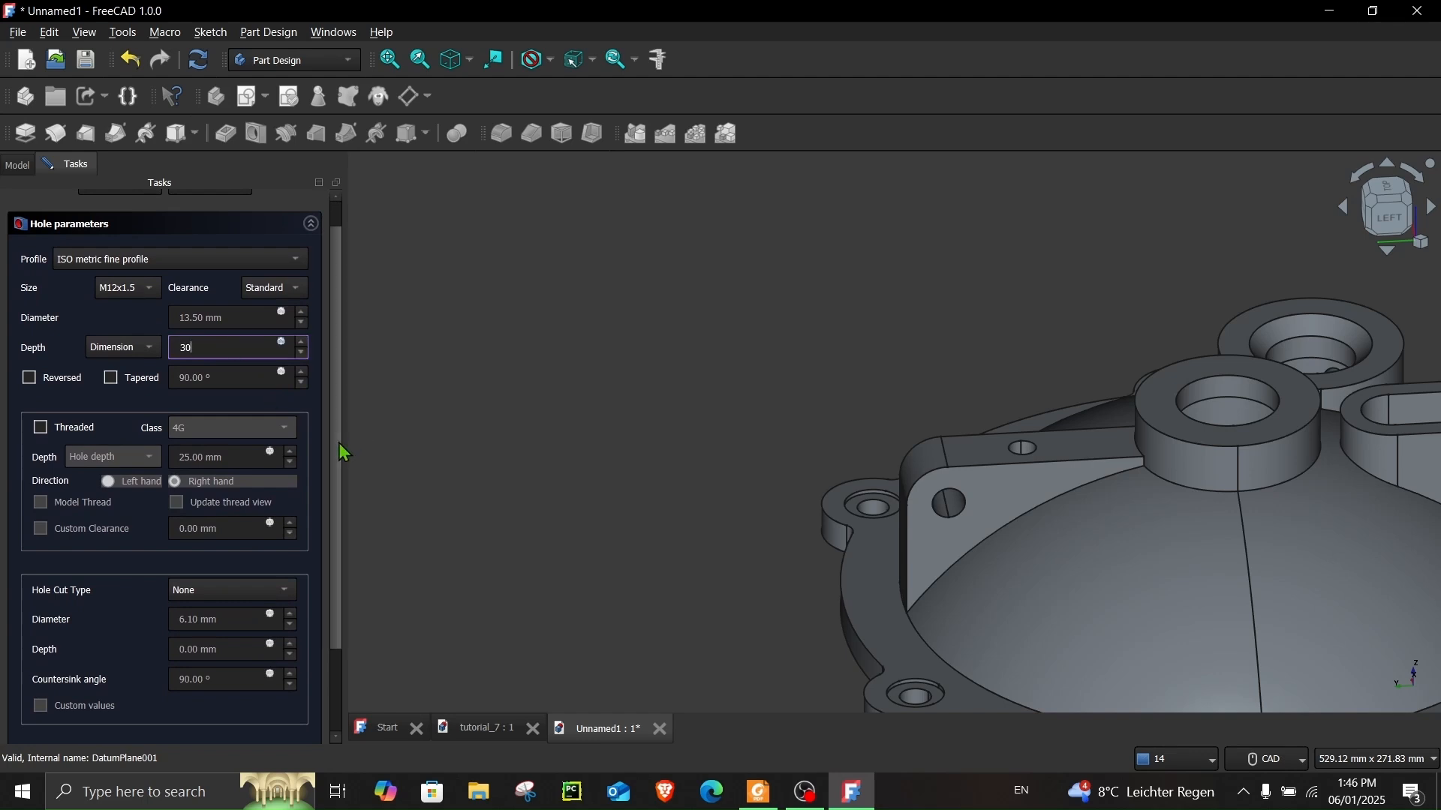
scroll(335, 518, down, 2)
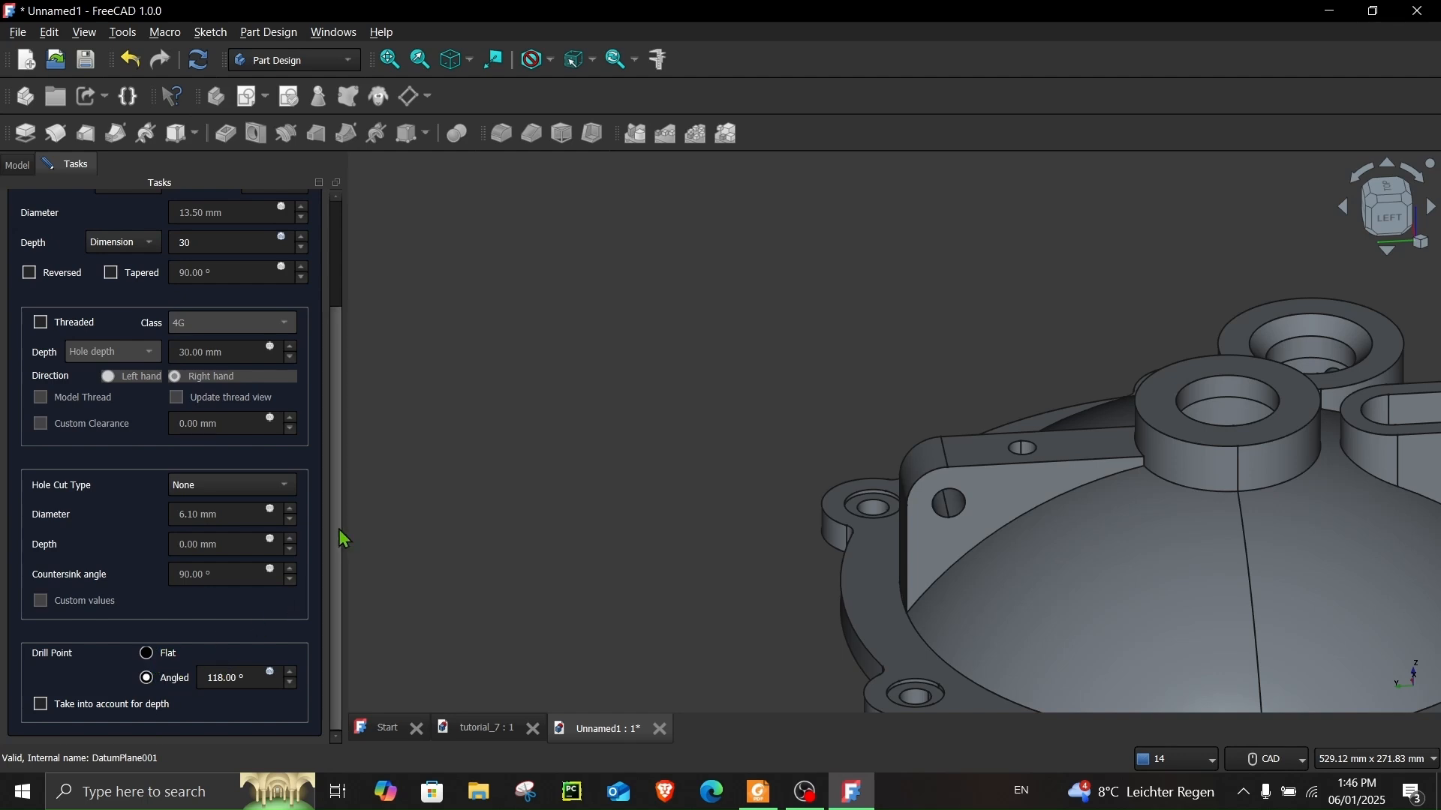
scroll(336, 514, up, 1)
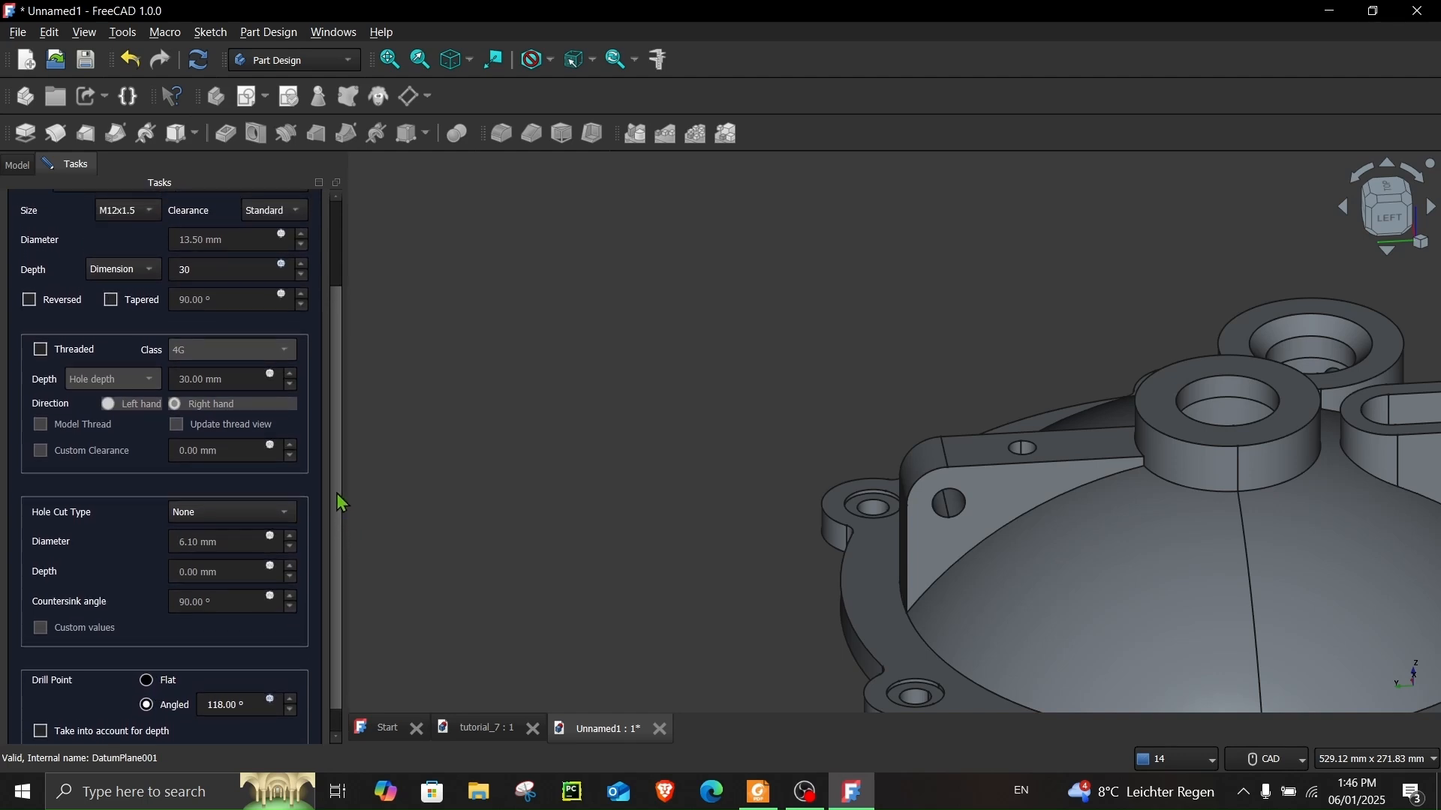
scroll(336, 493, up, 4)
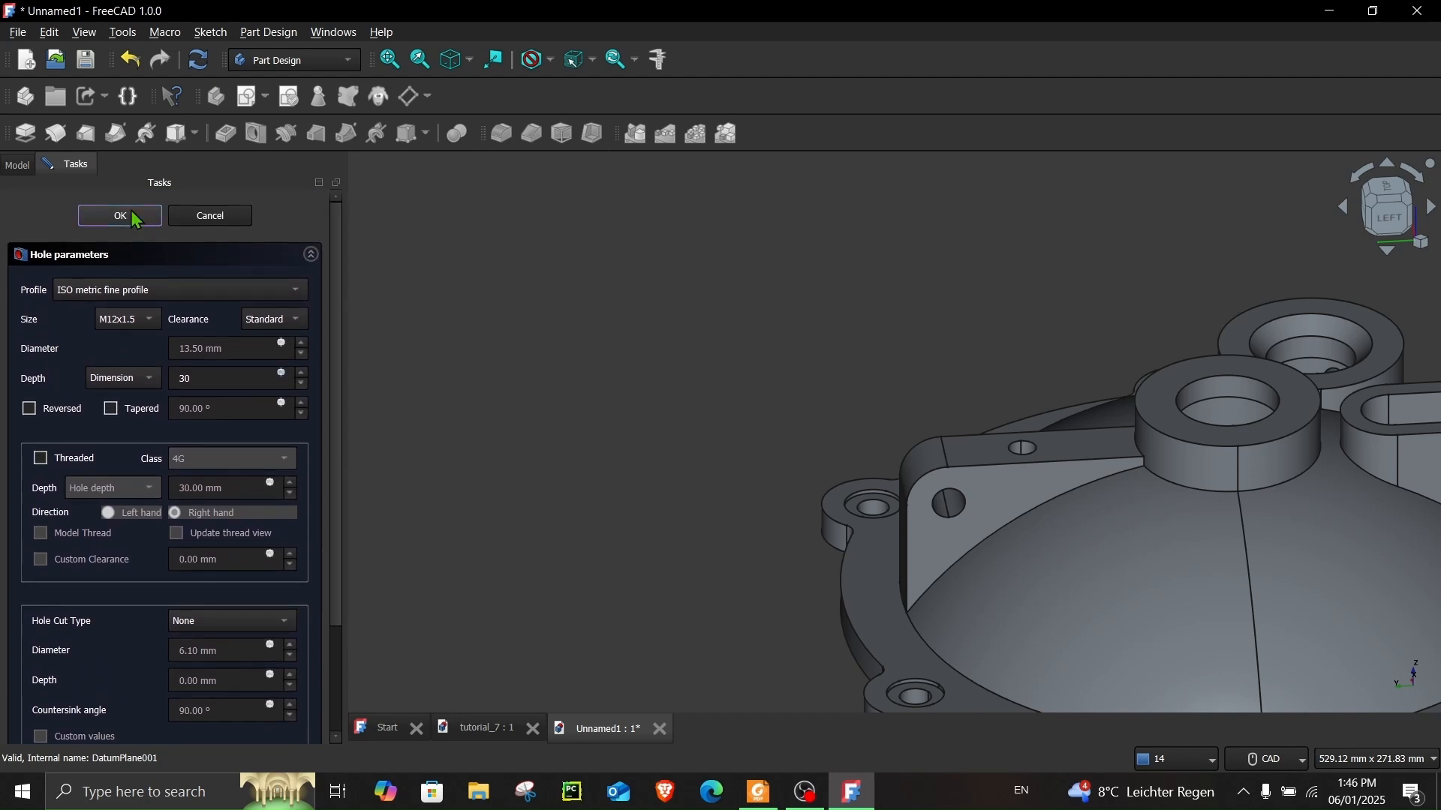
click(120, 216)
mouse_move(626, 482)
middle_down()
mouse_move(678, 525)
mouse_move(742, 508)
mouse_move(652, 495)
middle_up()
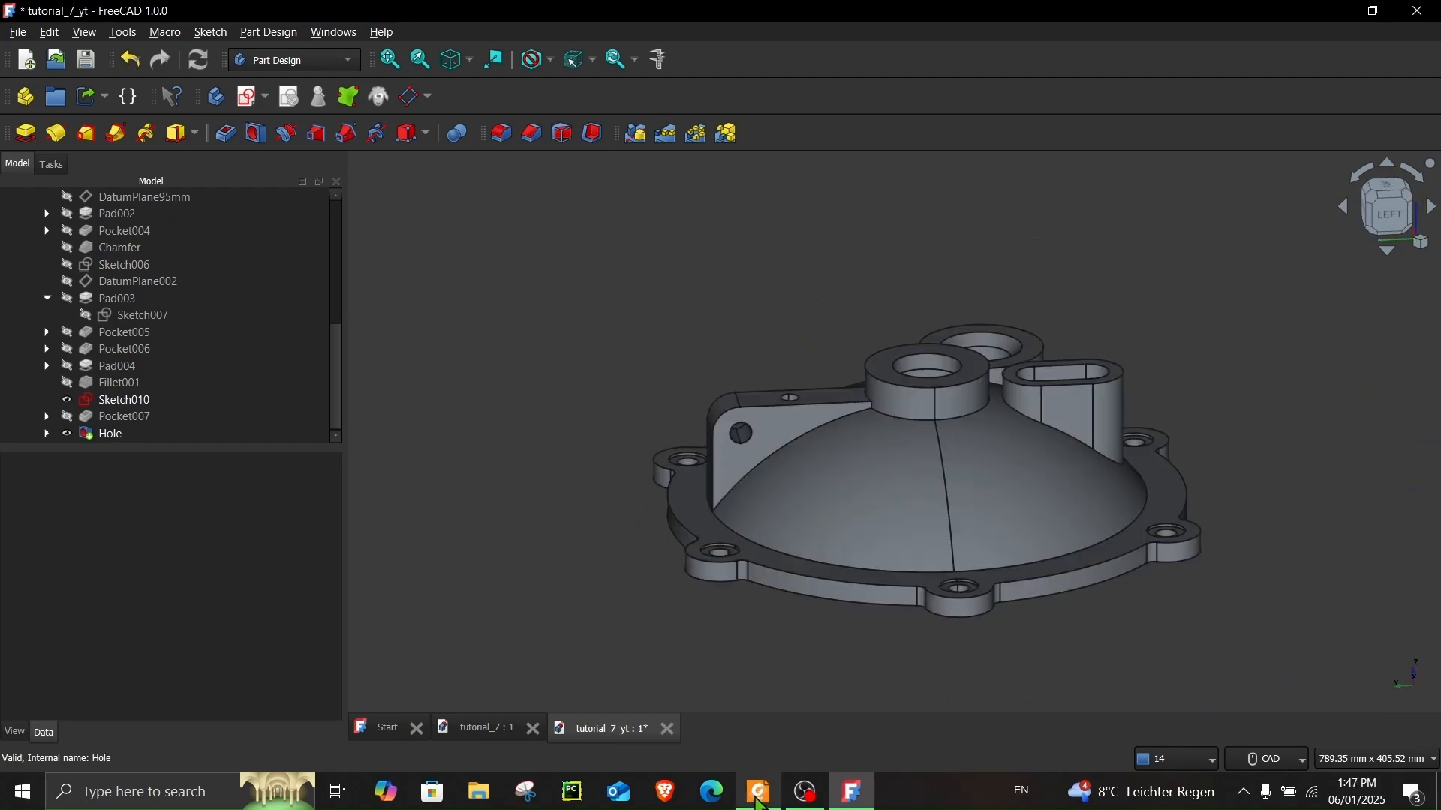
- Switch to the Tutorial 7 drawing, examine the Step 6 threaded boss in the top view and Section B-B, and return to FreeCAD
click(758, 792)
scroll(470, 462, down, 3)
ctrl+scroll(470, 462, down, 2)
scroll(470, 463, down, 5)
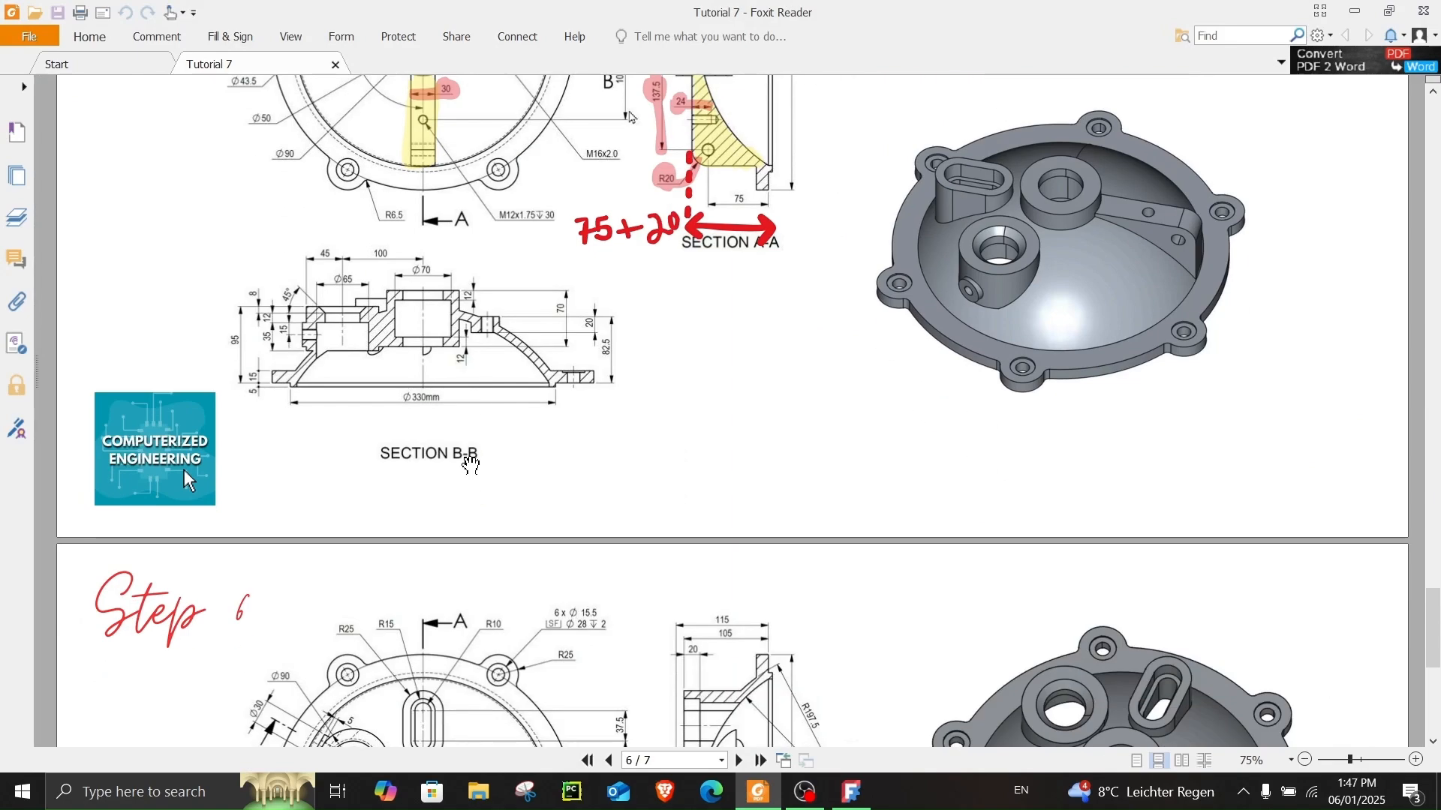
scroll(468, 455, down, 4)
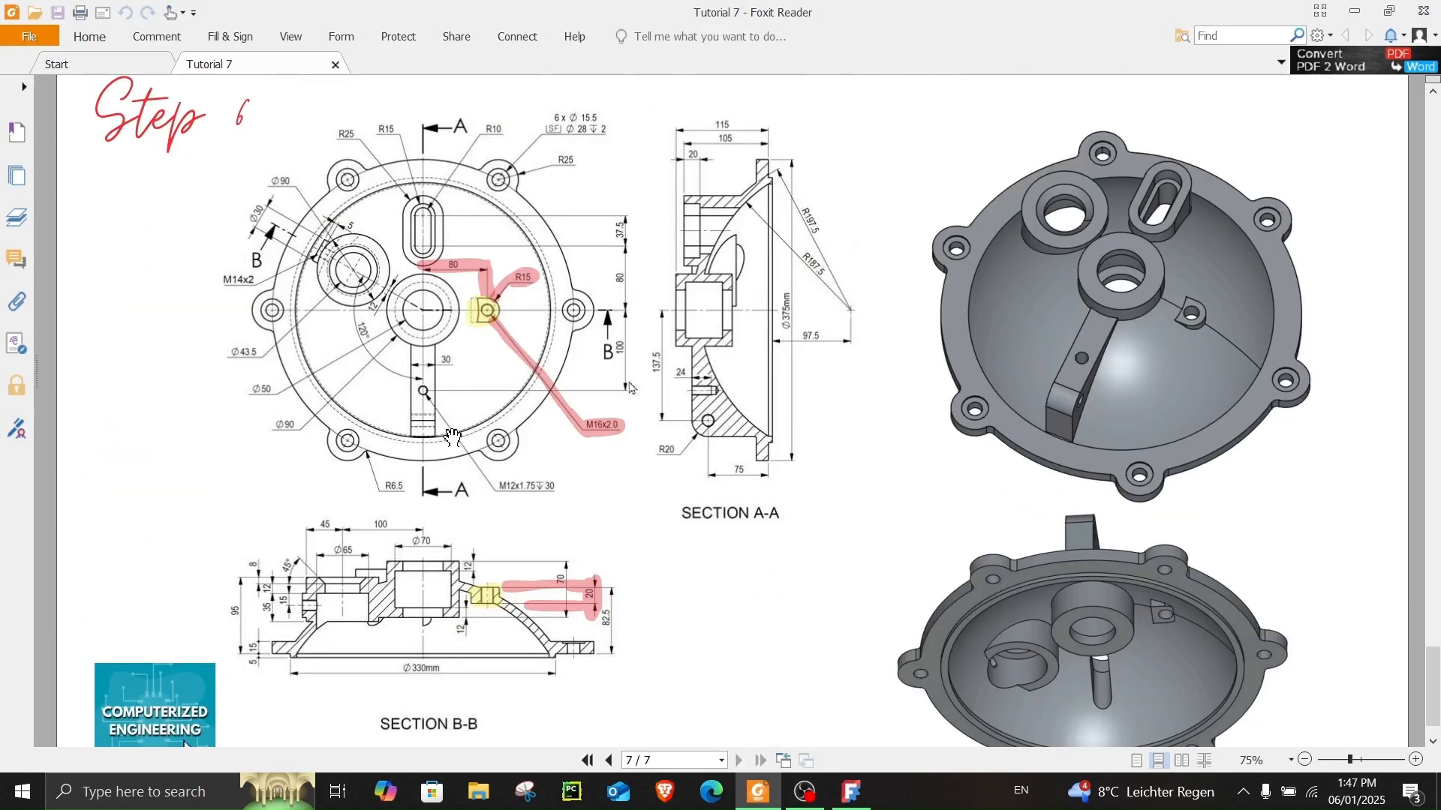
ctrl+scroll(461, 353, up, 2)
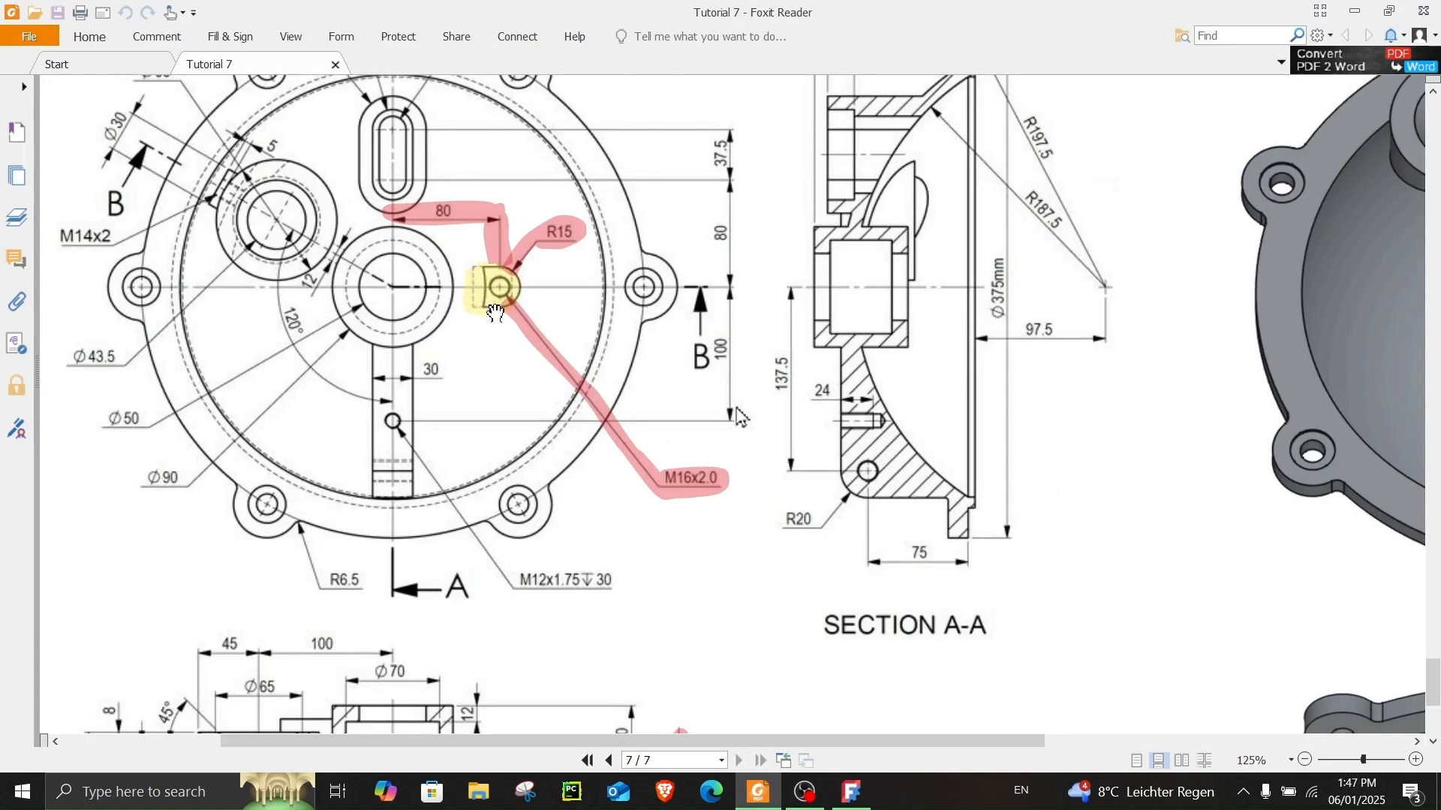
scroll(501, 390, down, 2)
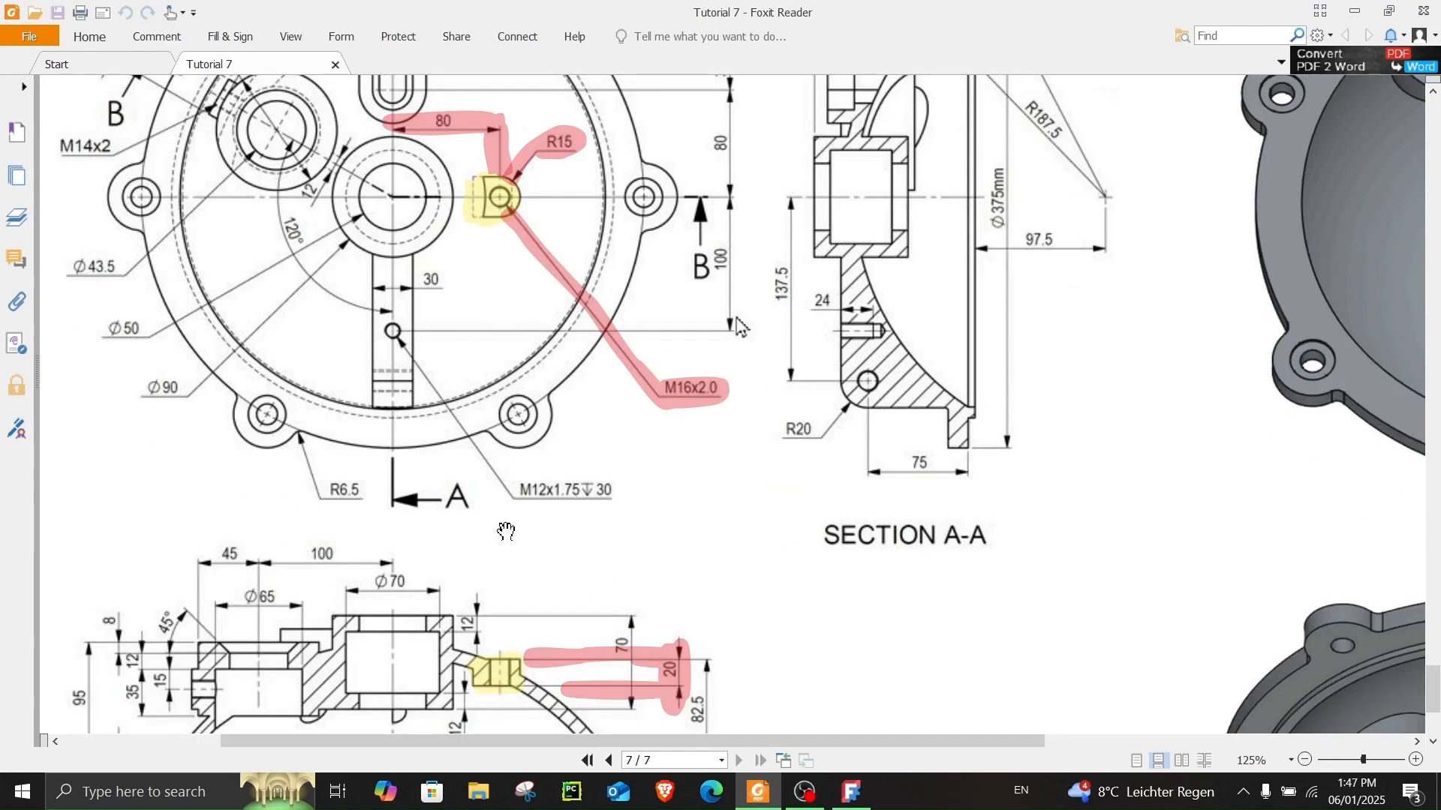
scroll(506, 523, down, 2)
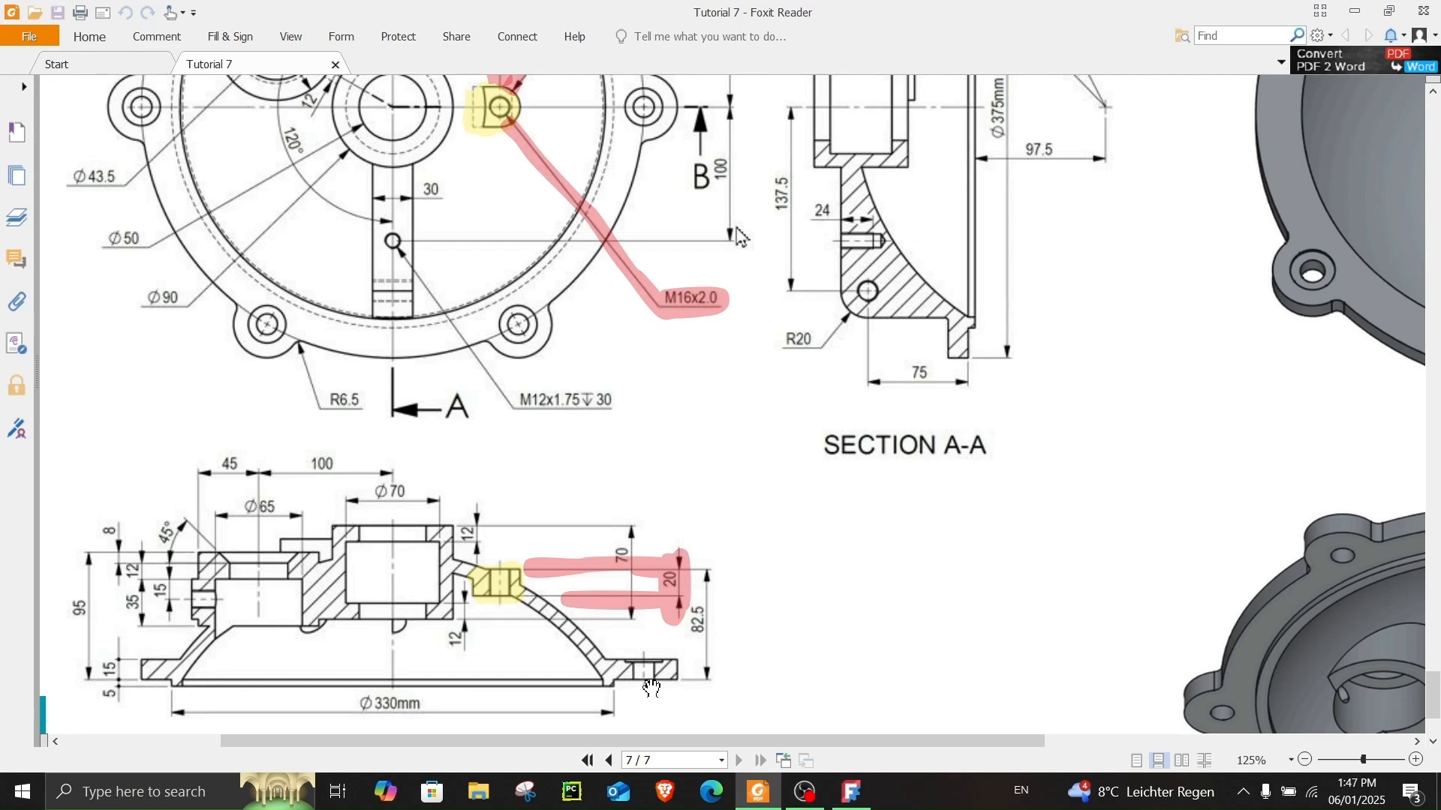
click(853, 797)
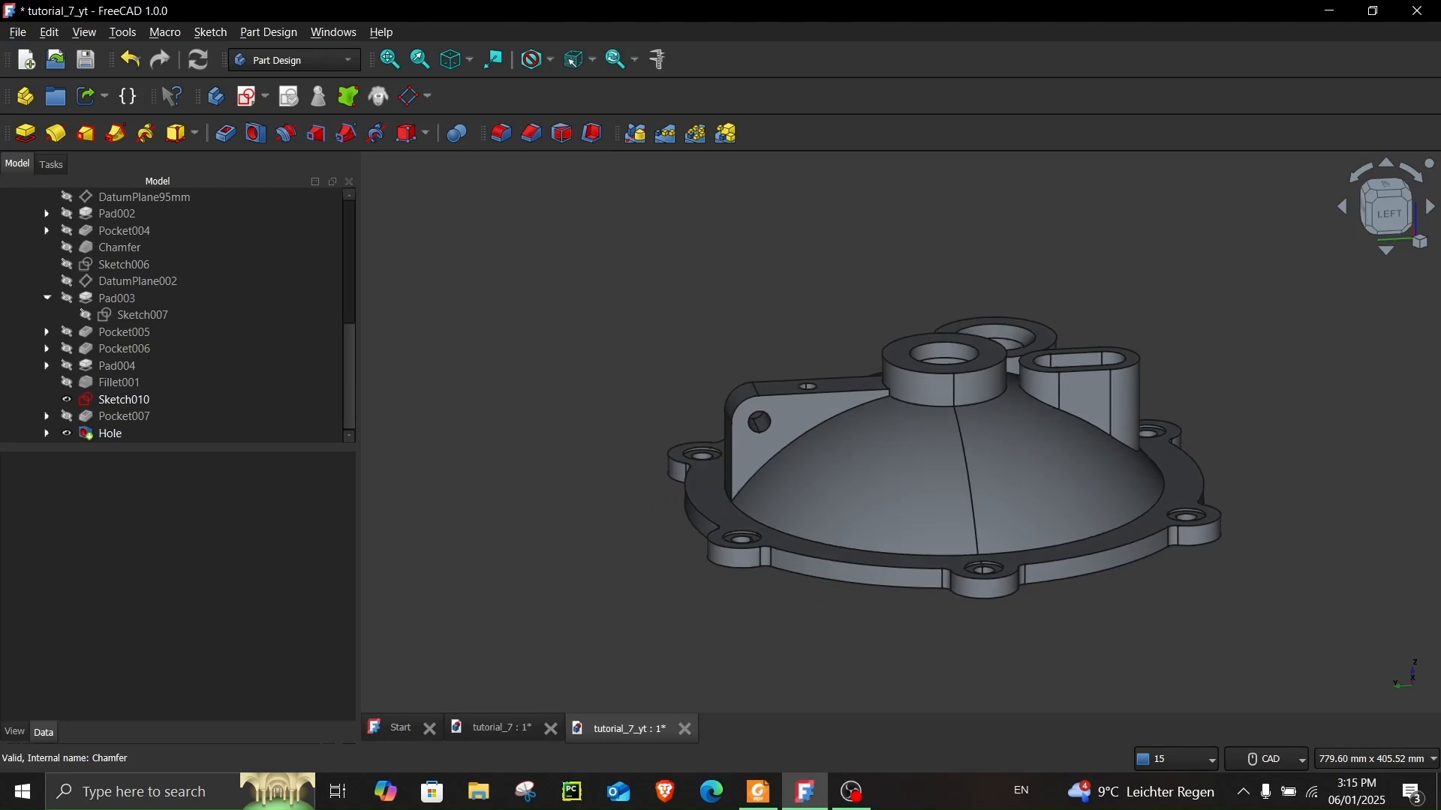
- Create a datum plane attached to the flange's underside face, offset 82.5 mm in the z-direction with its sides flipped
click(411, 105)
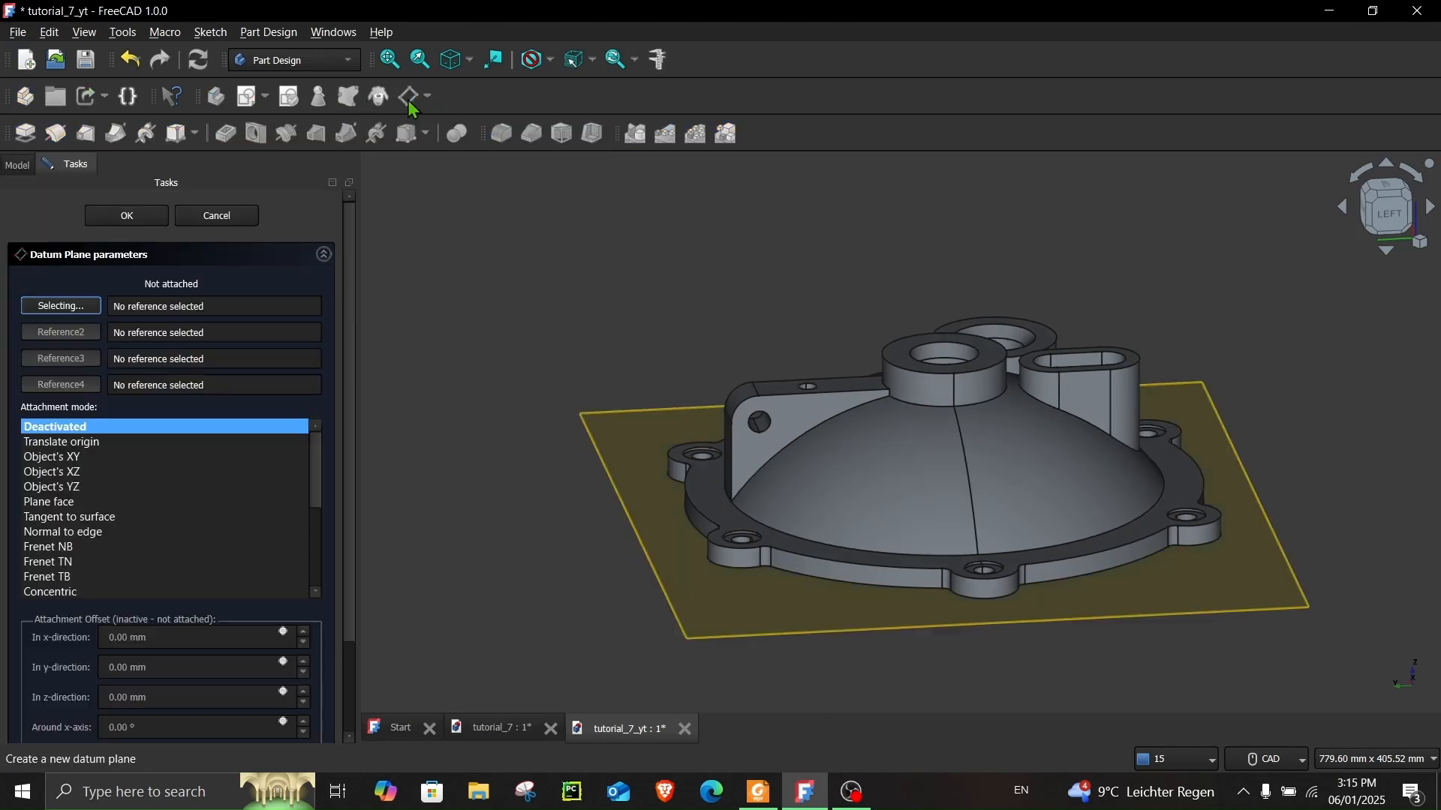
middle_drag(584, 559, 579, 431)
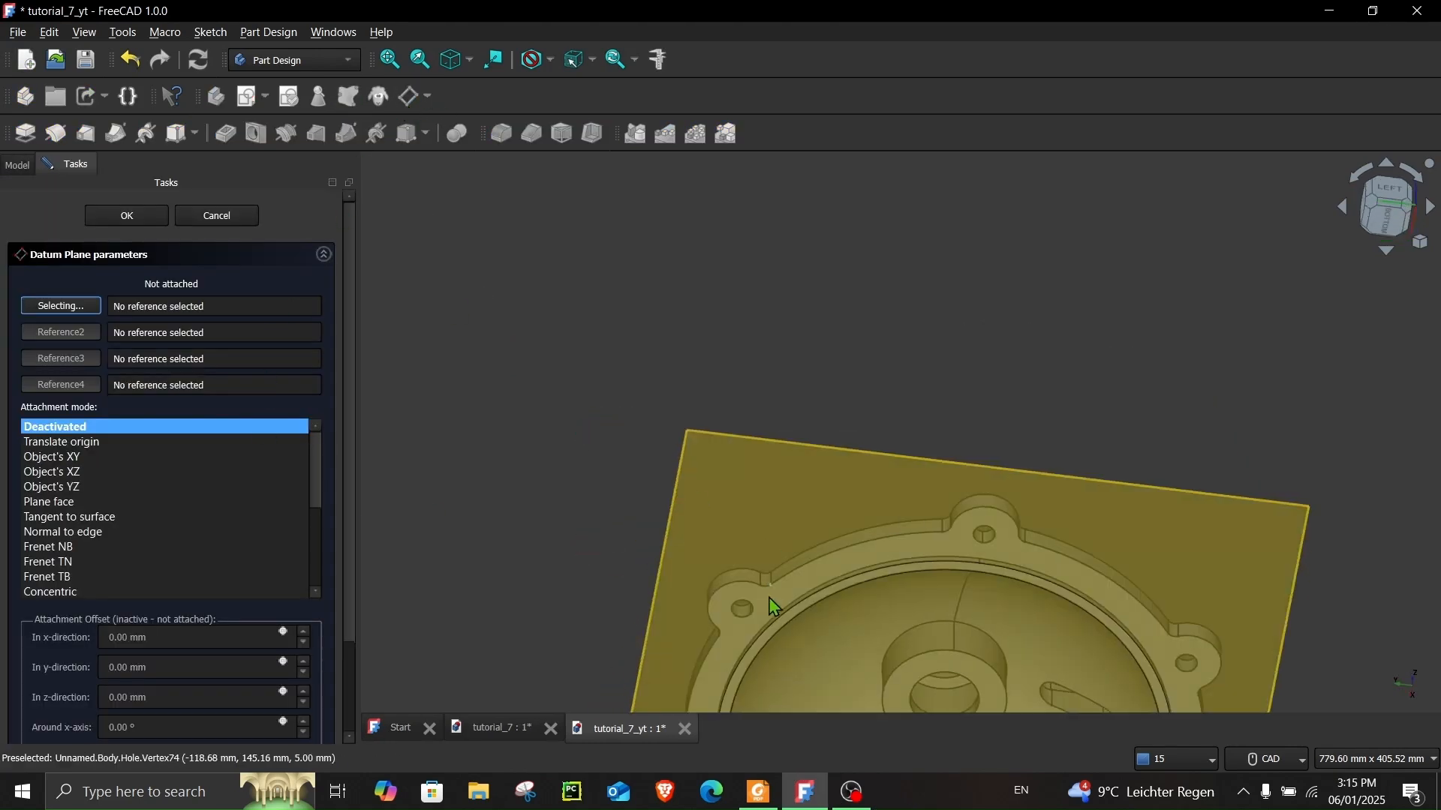
click(768, 594)
scroll(181, 693, down, 1)
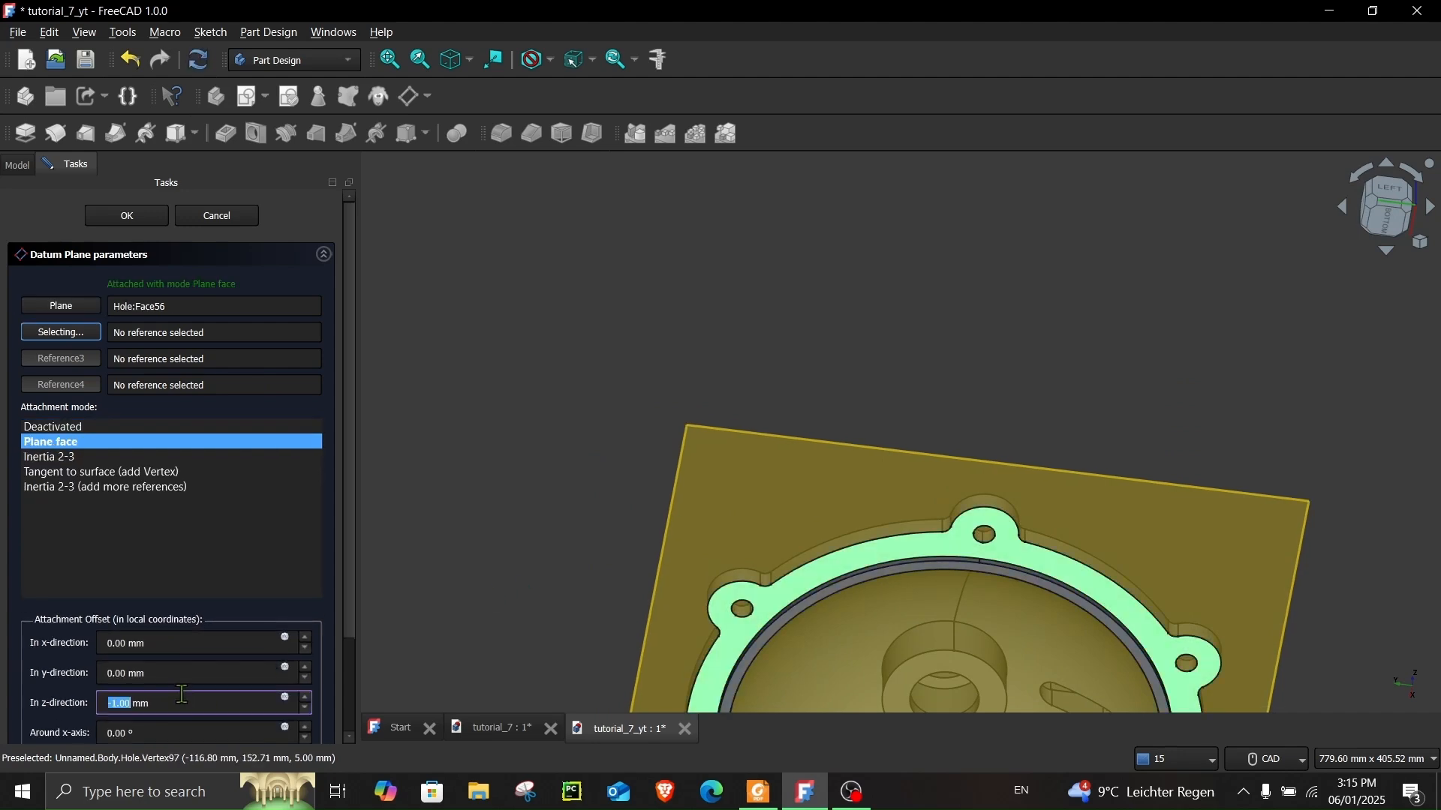
double_click(175, 706)
text(82.5)
drag(358, 593, 355, 694)
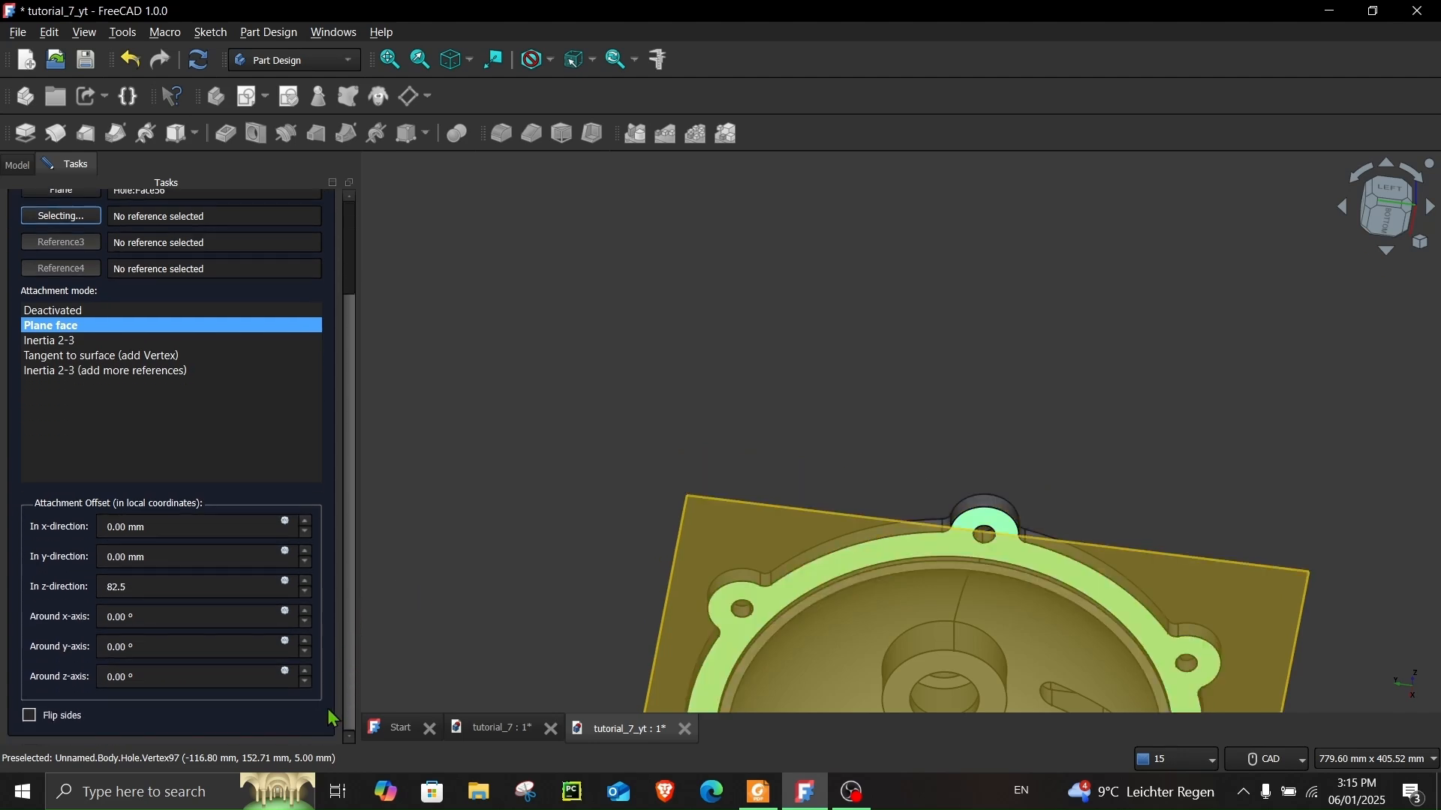
click(31, 718)
middle_drag(485, 508, 444, 666)
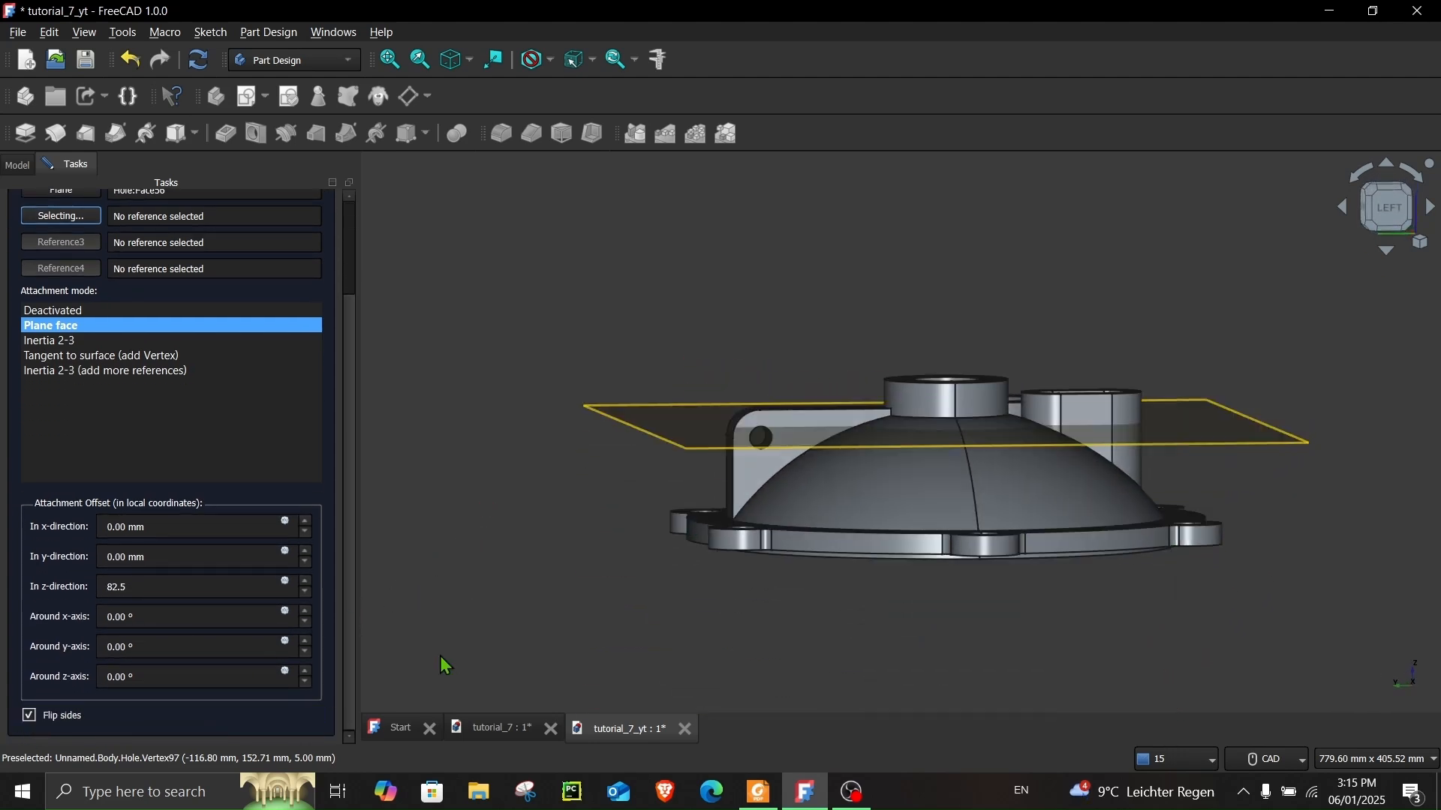
drag(353, 373, 354, 244)
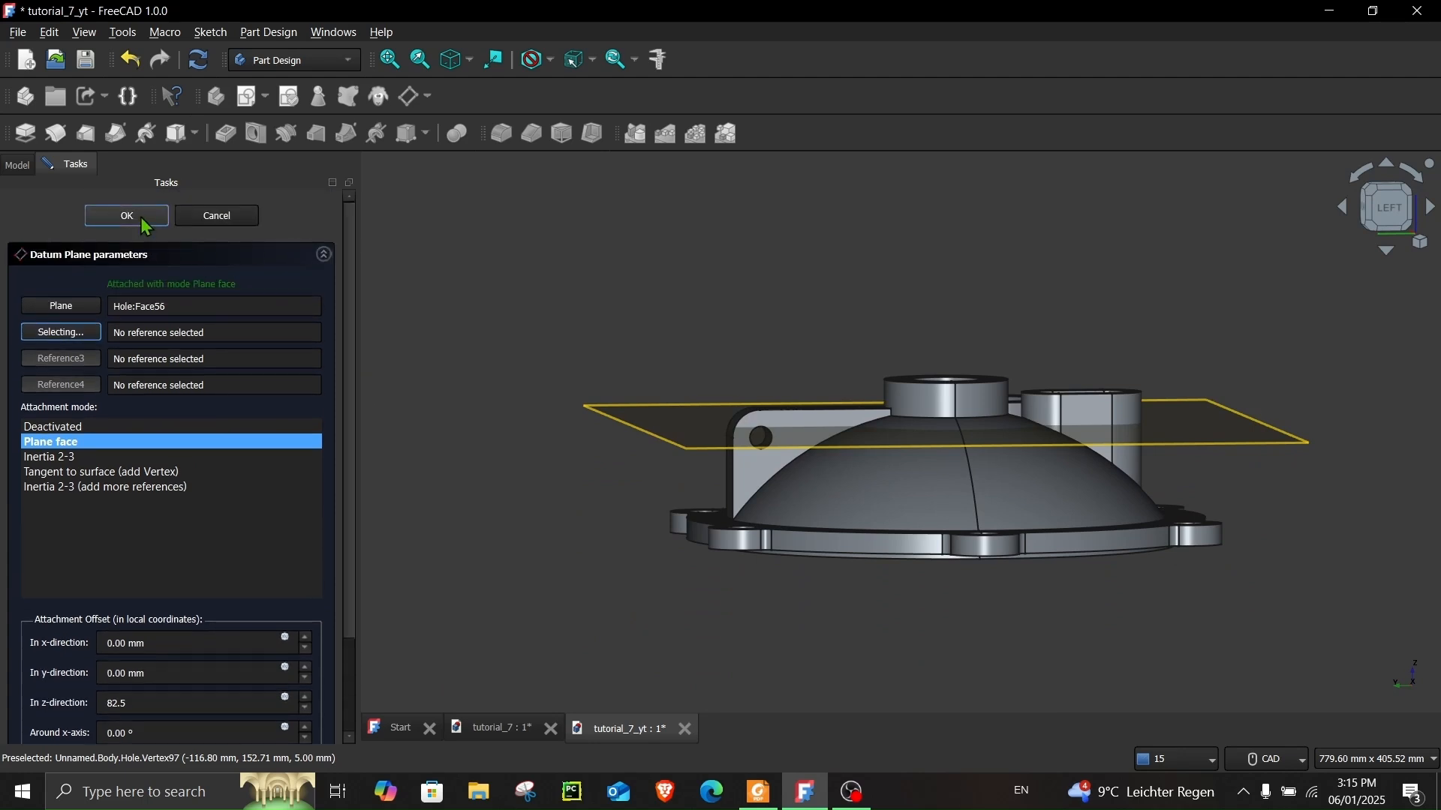
- Start a sketch on the new datum plane and draw two concentric circles about 41.5 and 22 mm in diameter, centred on the horizontal axis
middle_drag(511, 380, 486, 439)
click(1236, 399)
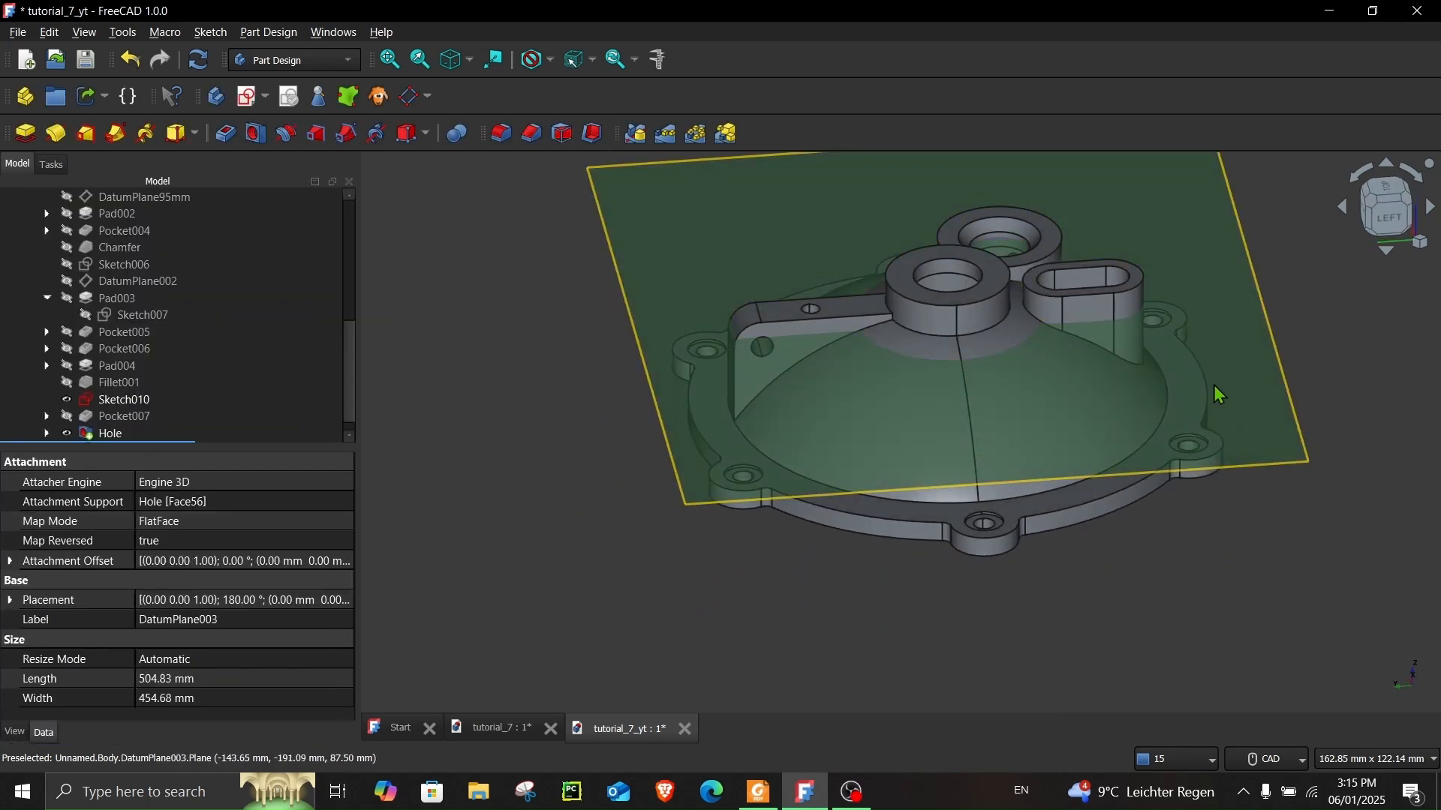
click(246, 102)
scroll(782, 379, up, 5)
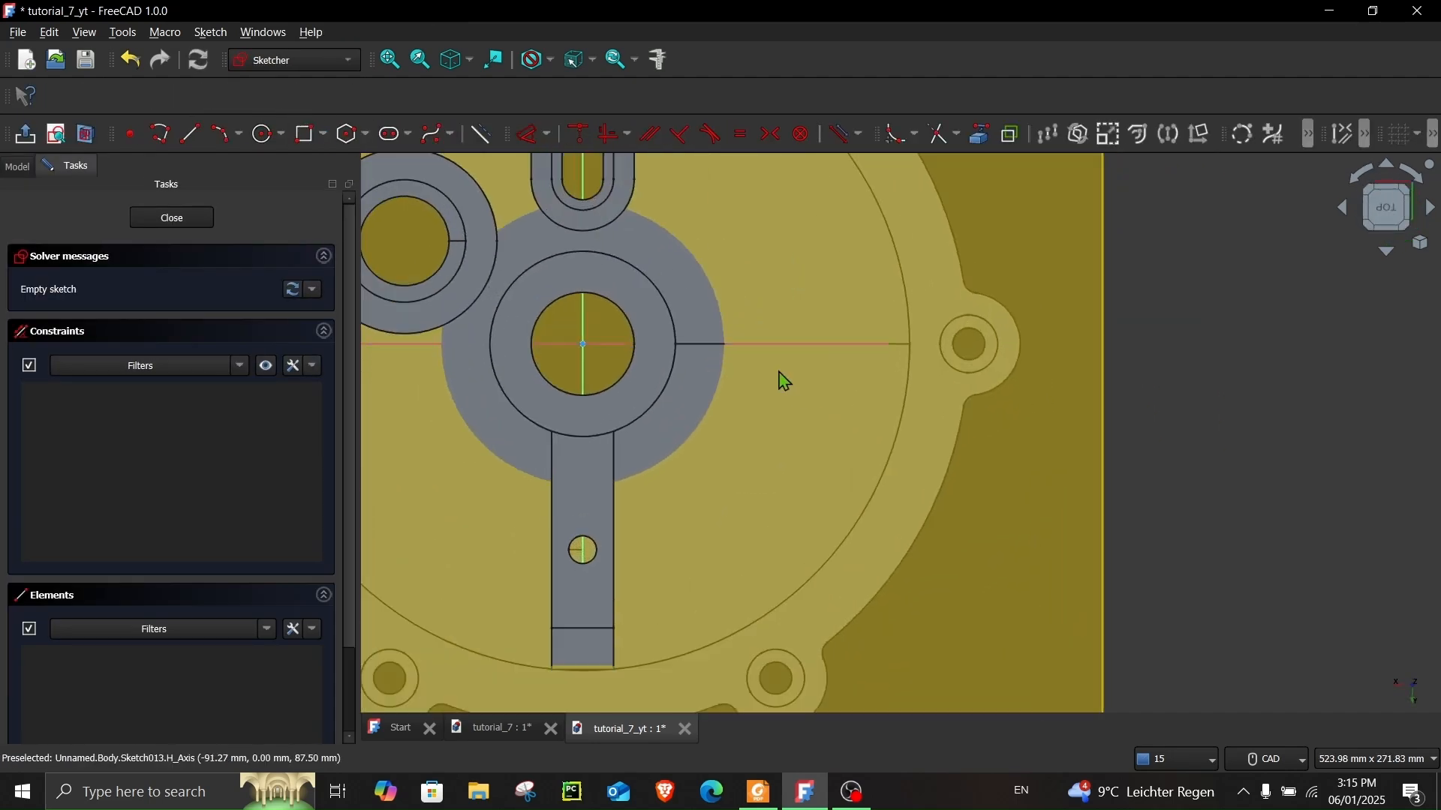
click(264, 133)
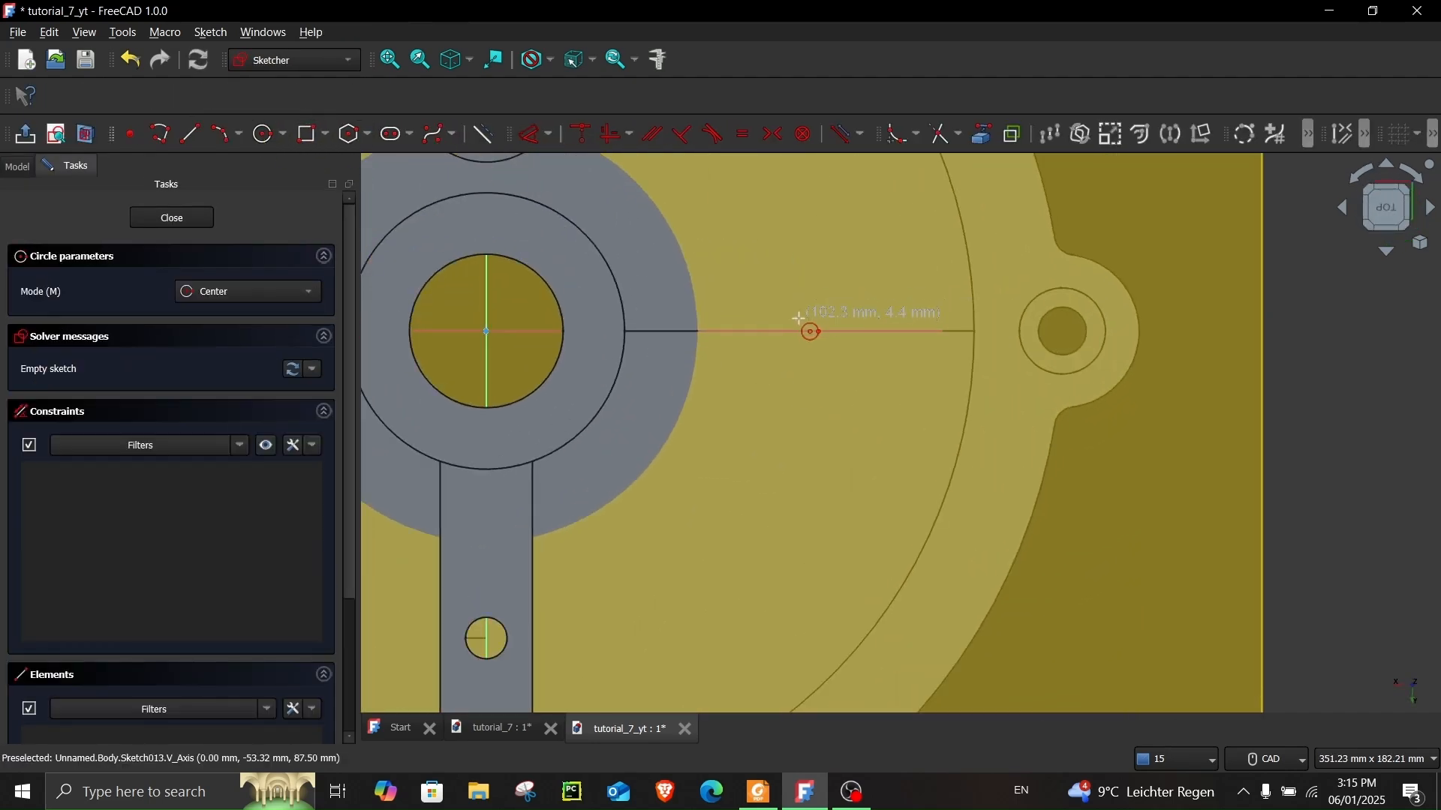
click(813, 330)
click(853, 376)
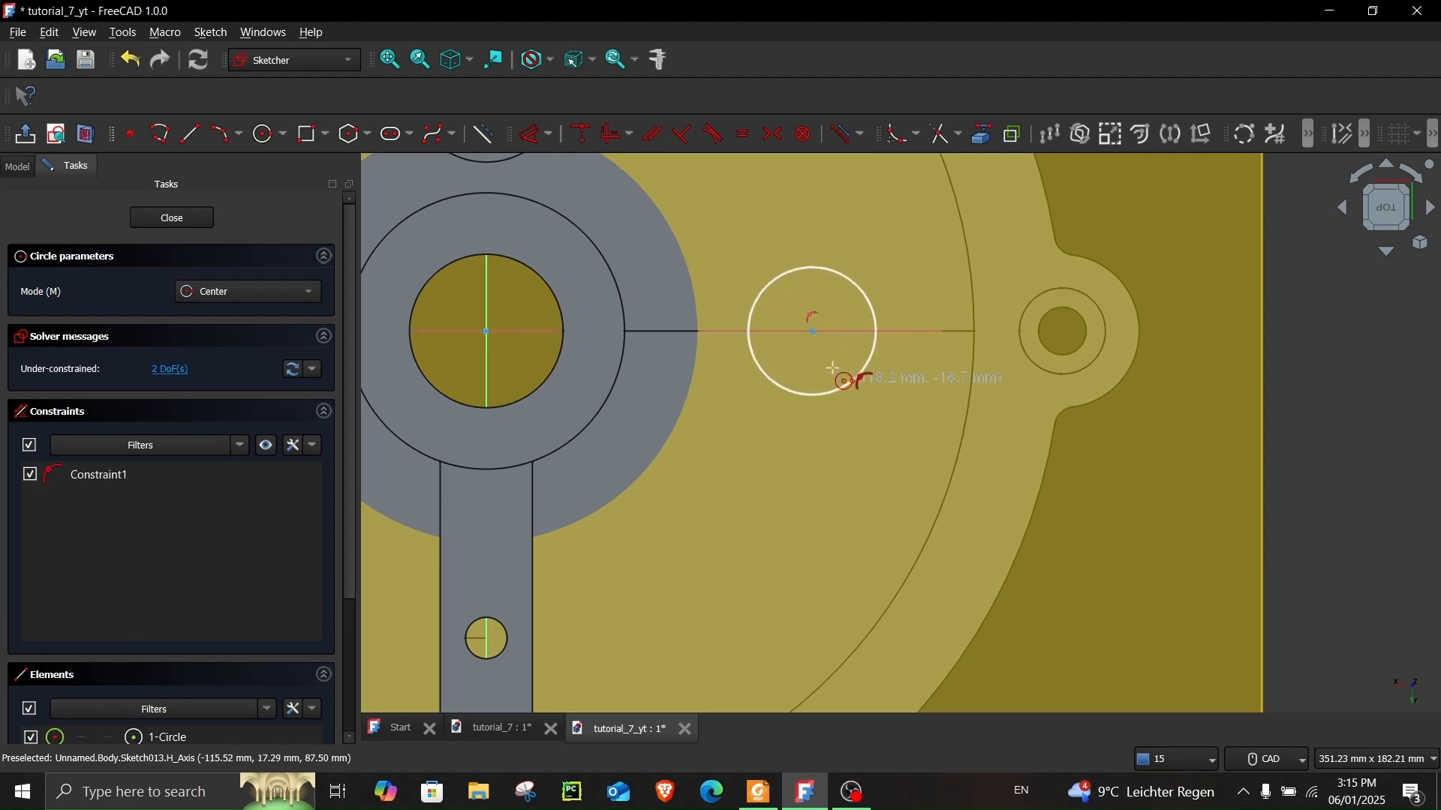
click(813, 330)
click(832, 358)
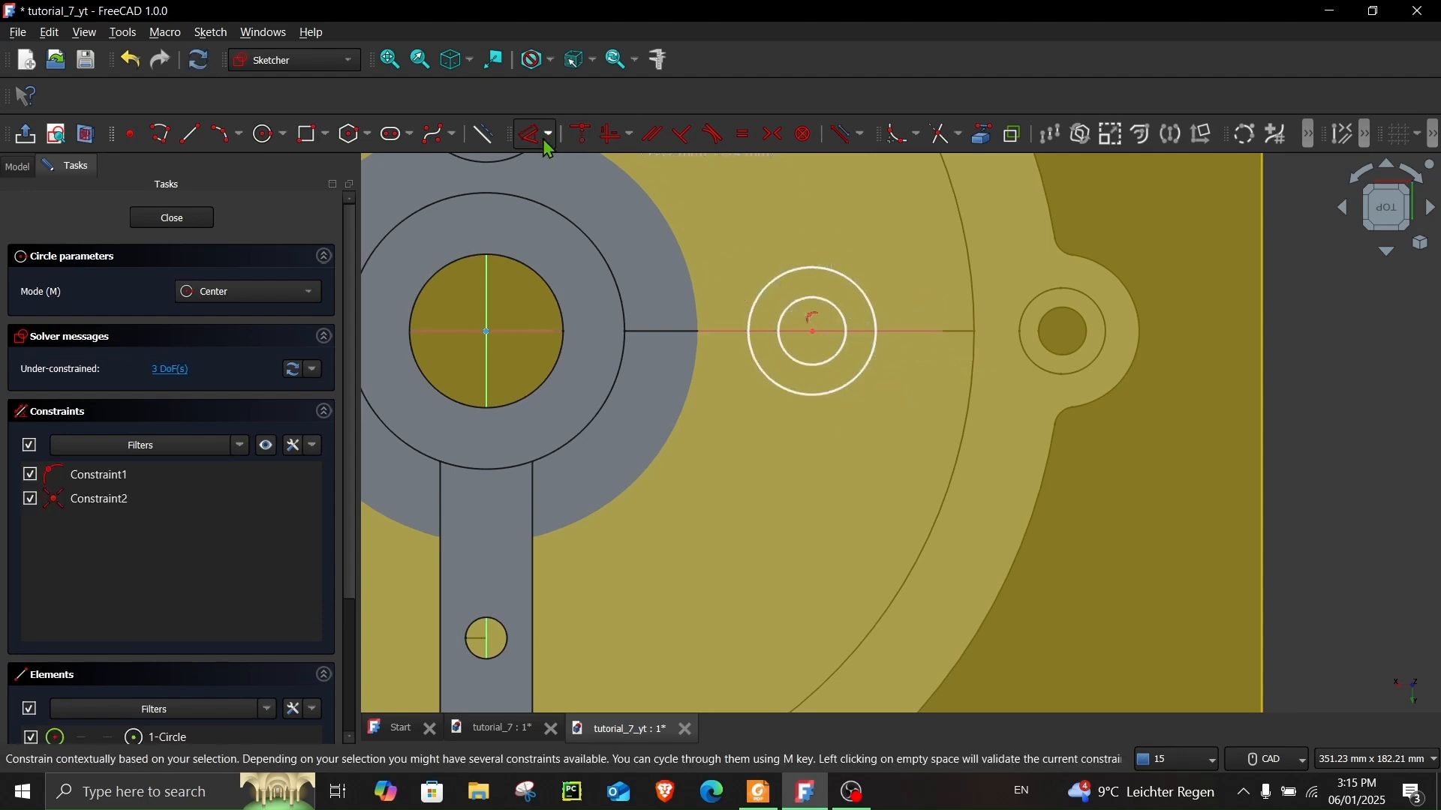
- Dimension the outer circle's diameter as 30 mm and the inner circle's diameter as 16 mm
key(Escape)
click(863, 299)
key(d)
click(906, 258)
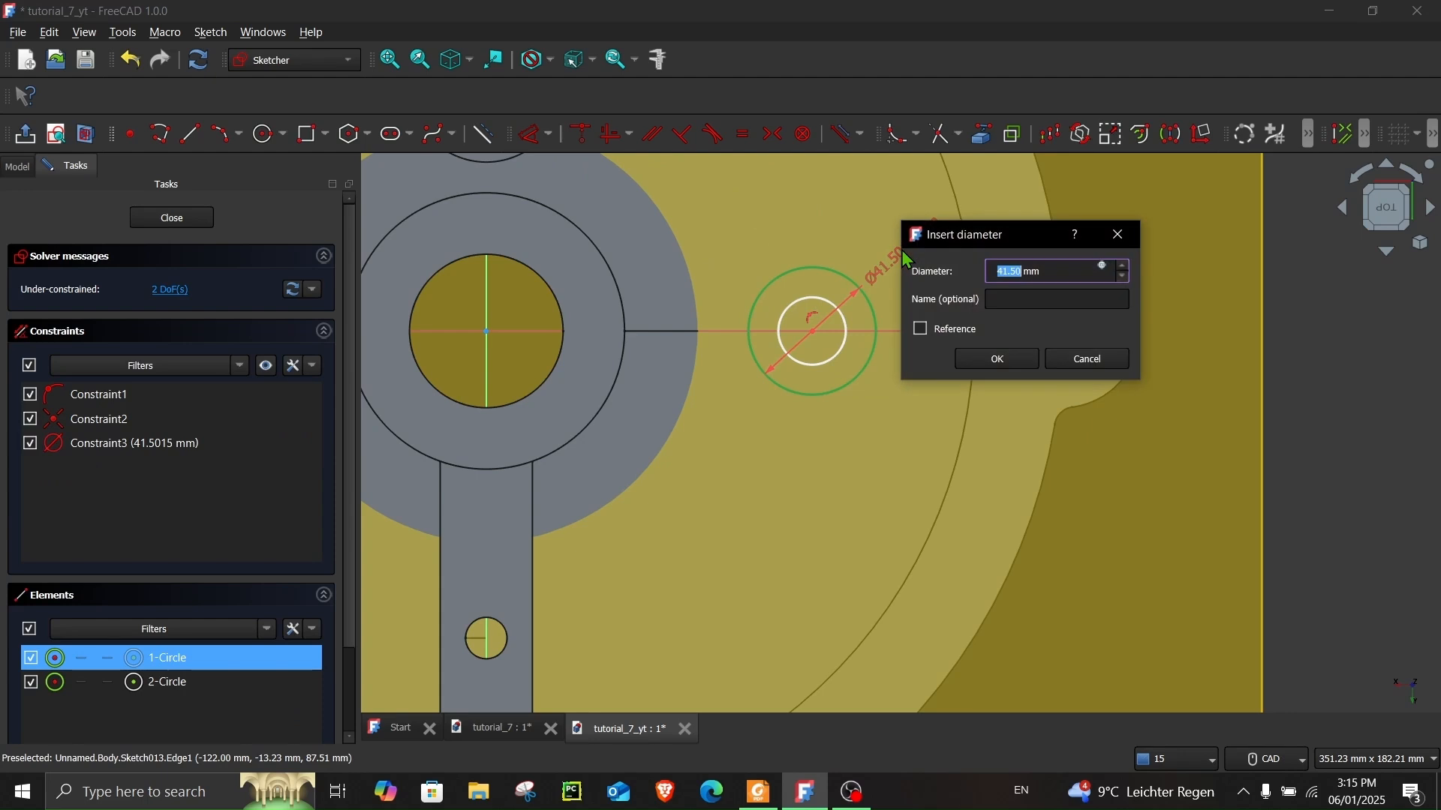
key(Return)
click(836, 355)
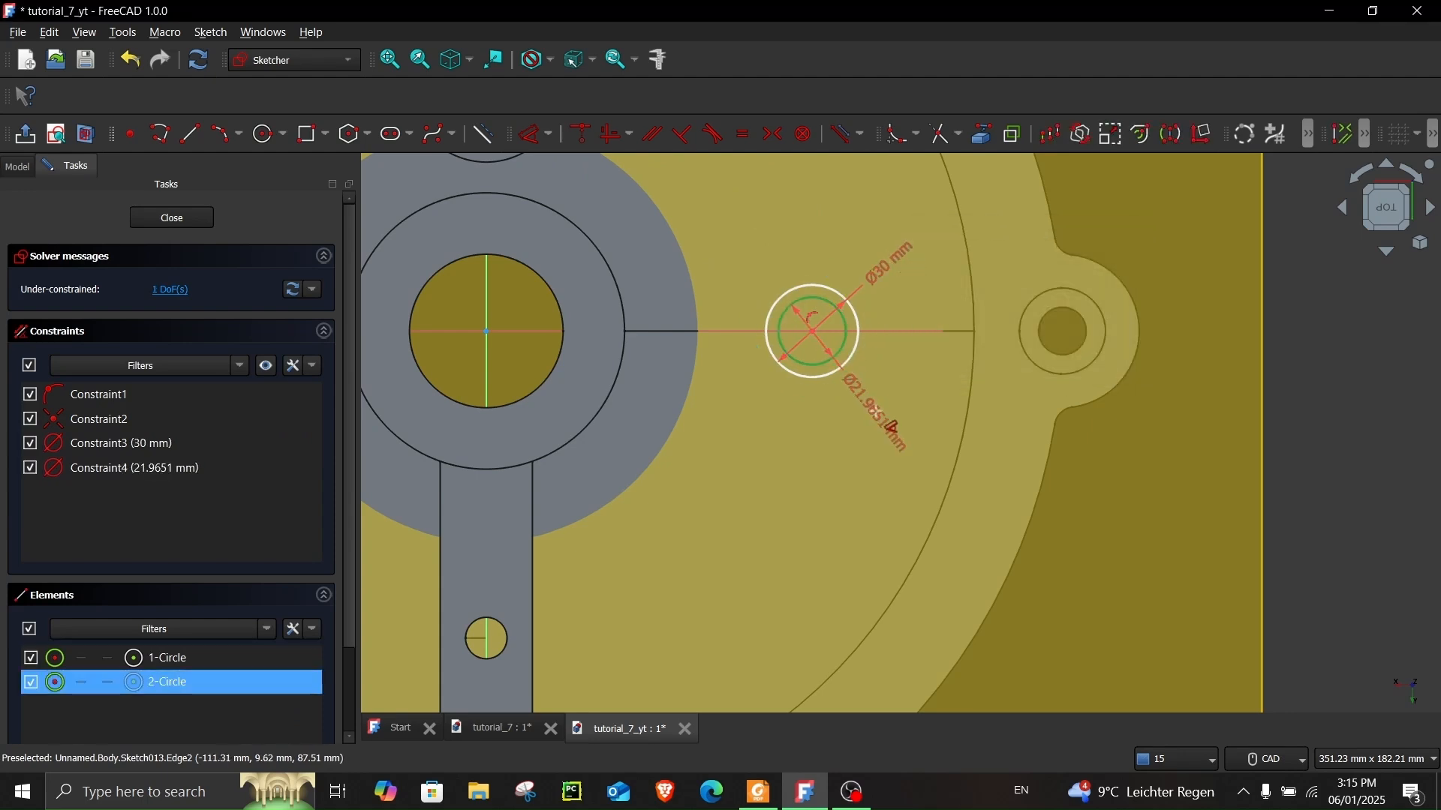
click(880, 417)
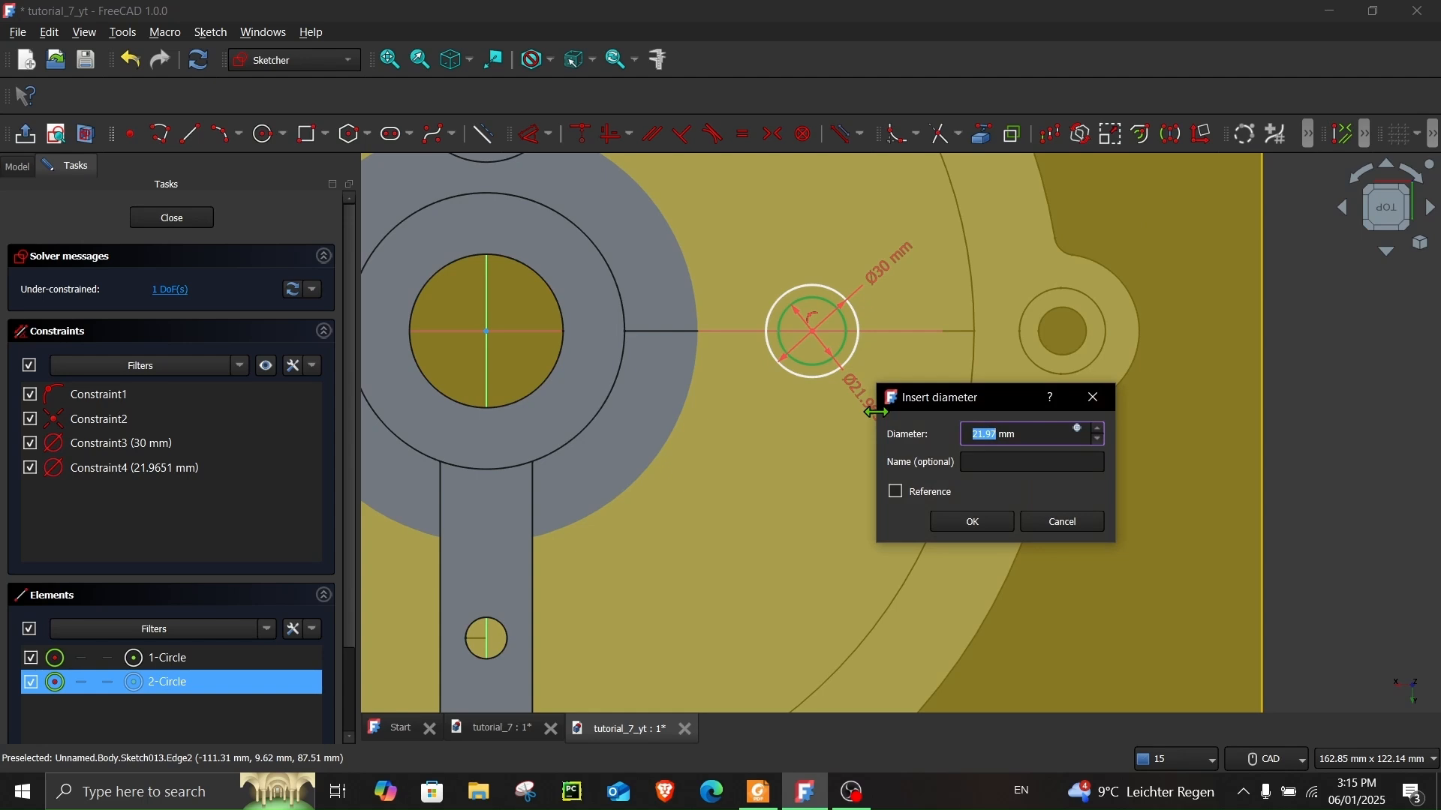
key(Return)
- Check the boss position on the Tutorial 7 drawing and dimension the circles' centre 80 mm horizontally from the origin
scroll(674, 292, up, 2)
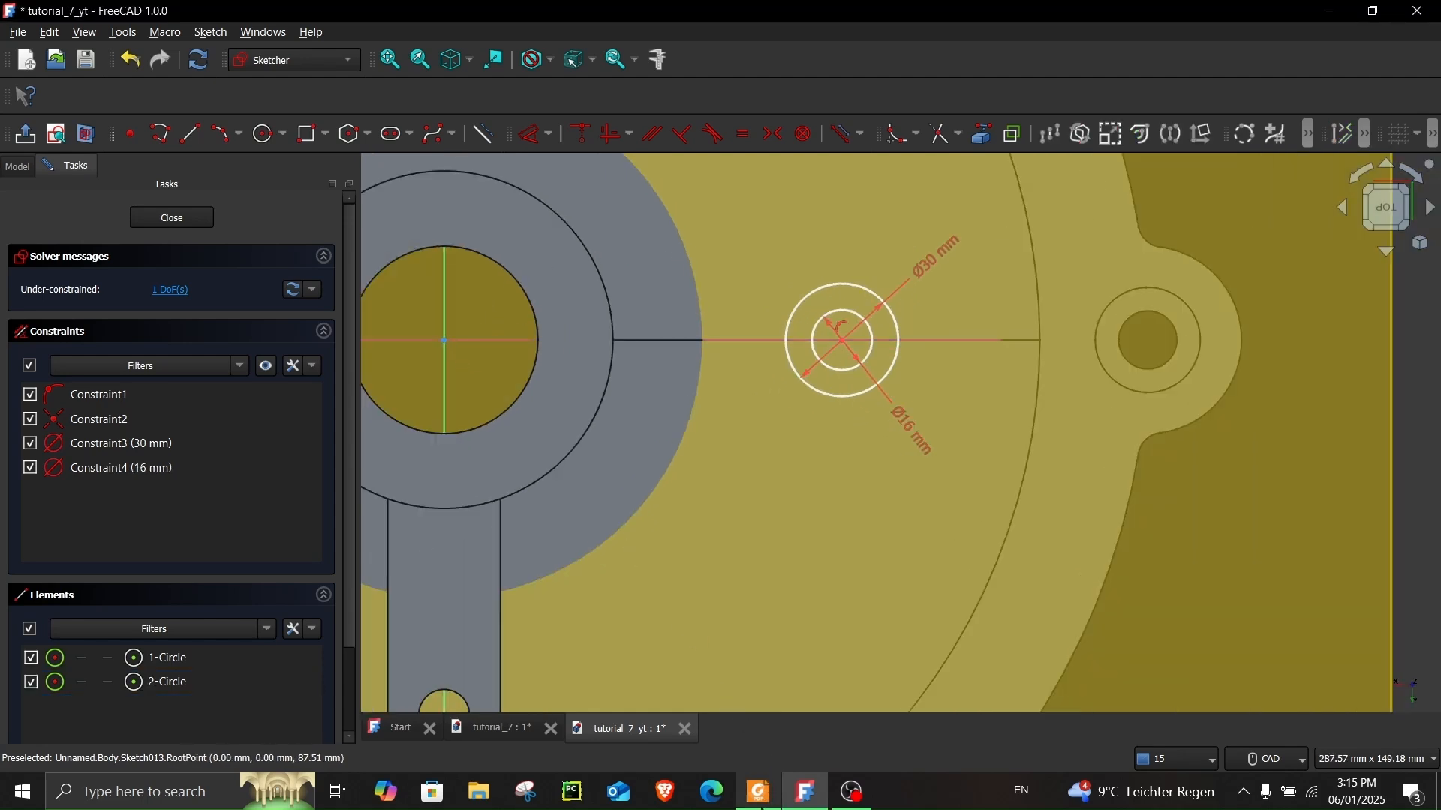
click(758, 792)
ctrl+scroll(448, 328, up, 3)
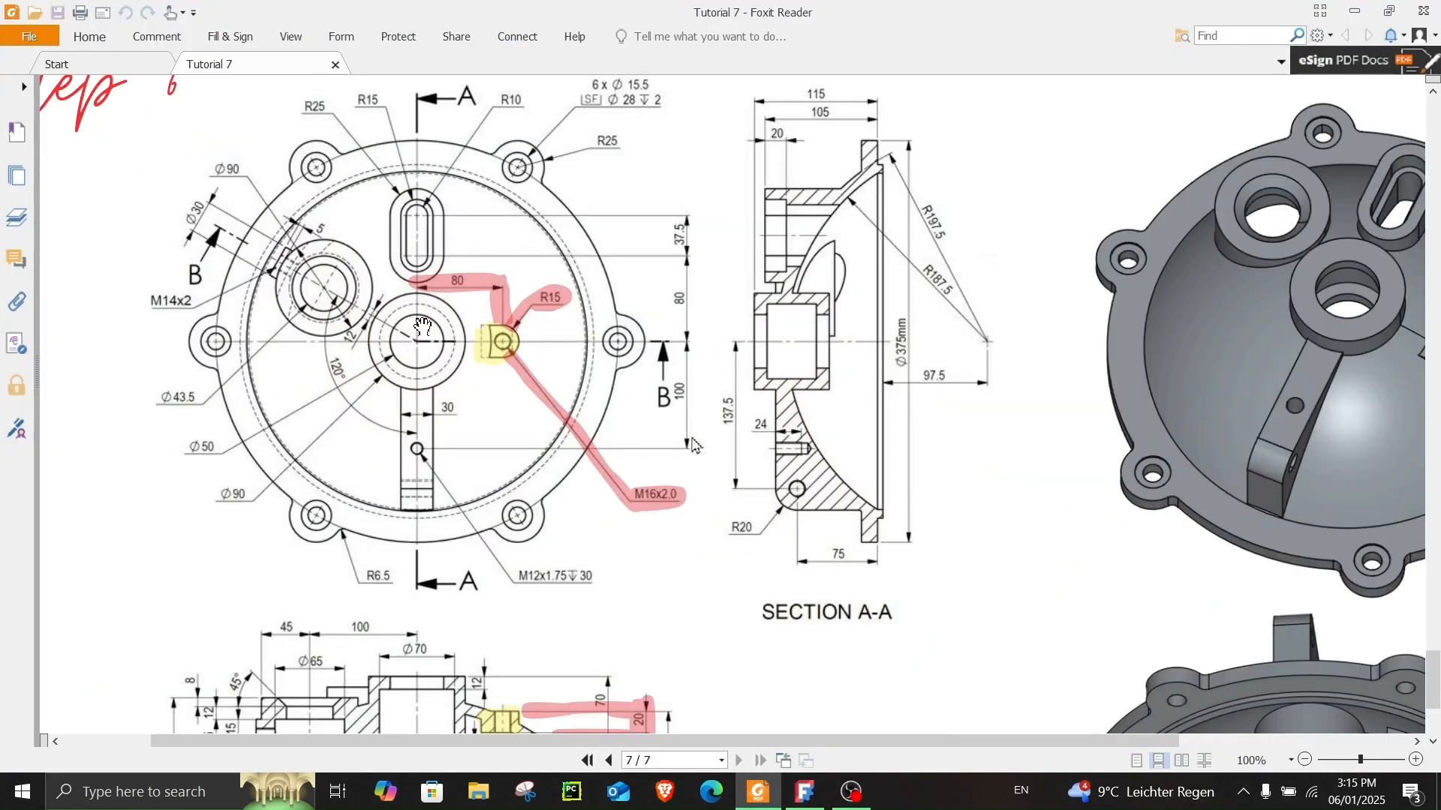
click(1352, 12)
click(440, 310)
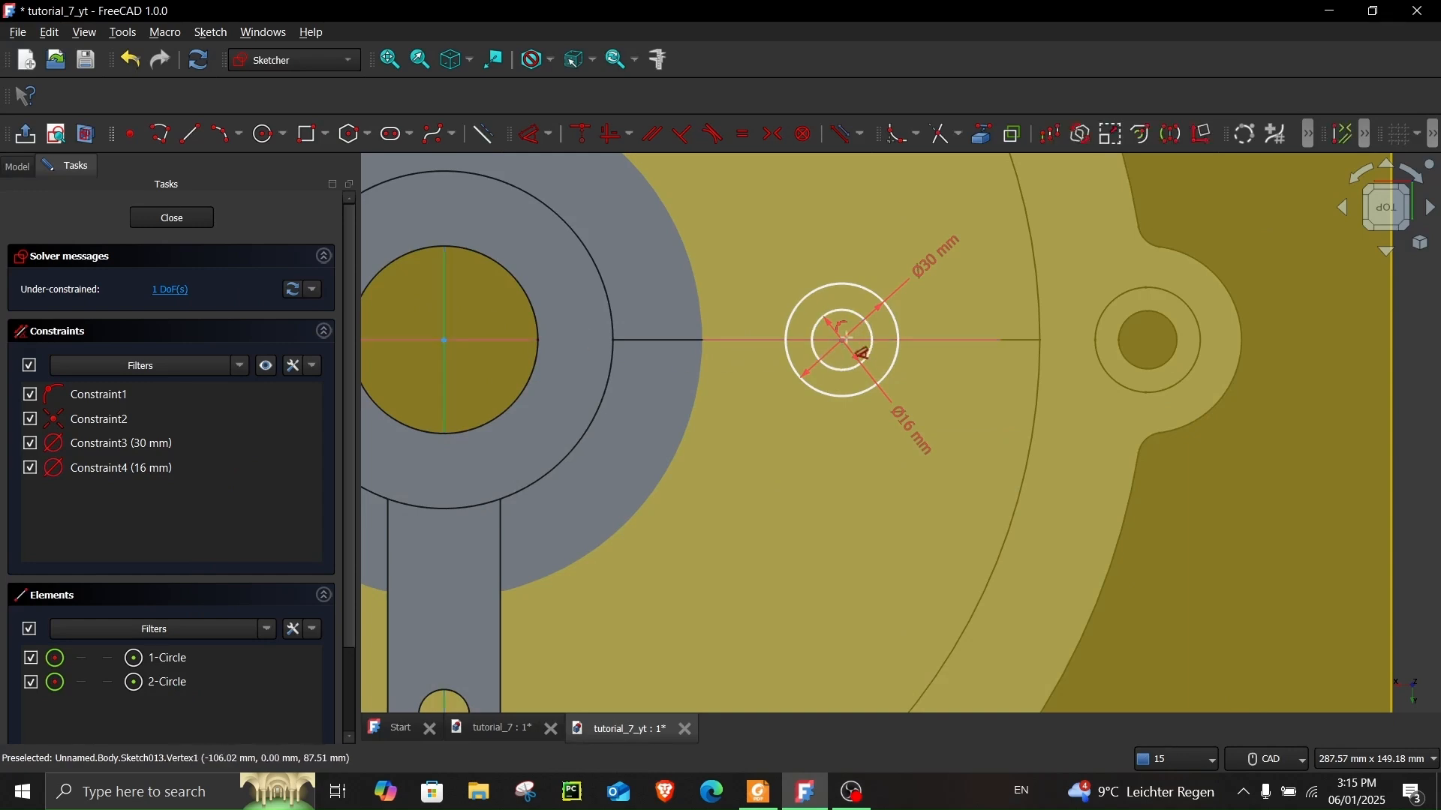
click(842, 340)
click(726, 247)
text(8)
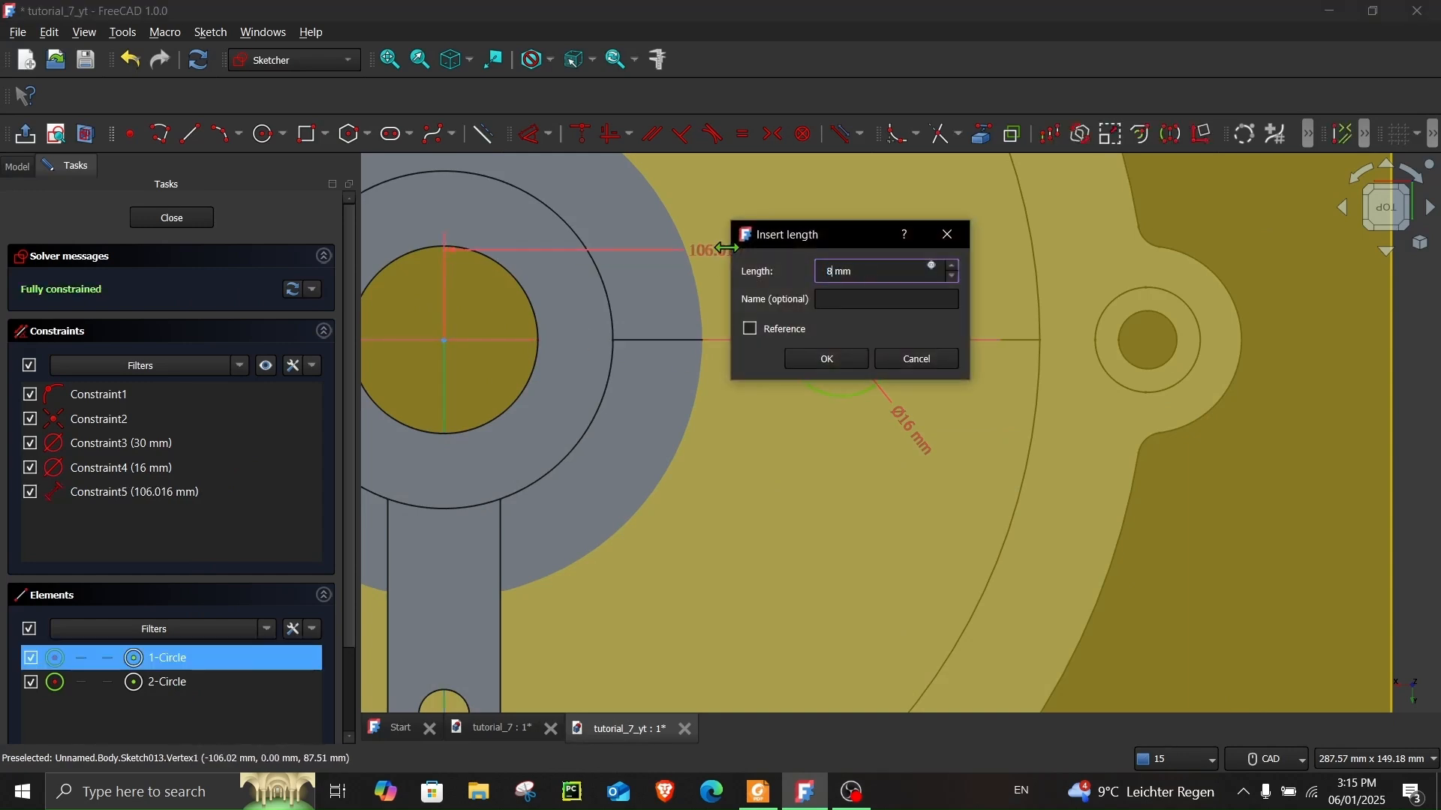
text(0)
key(Return)
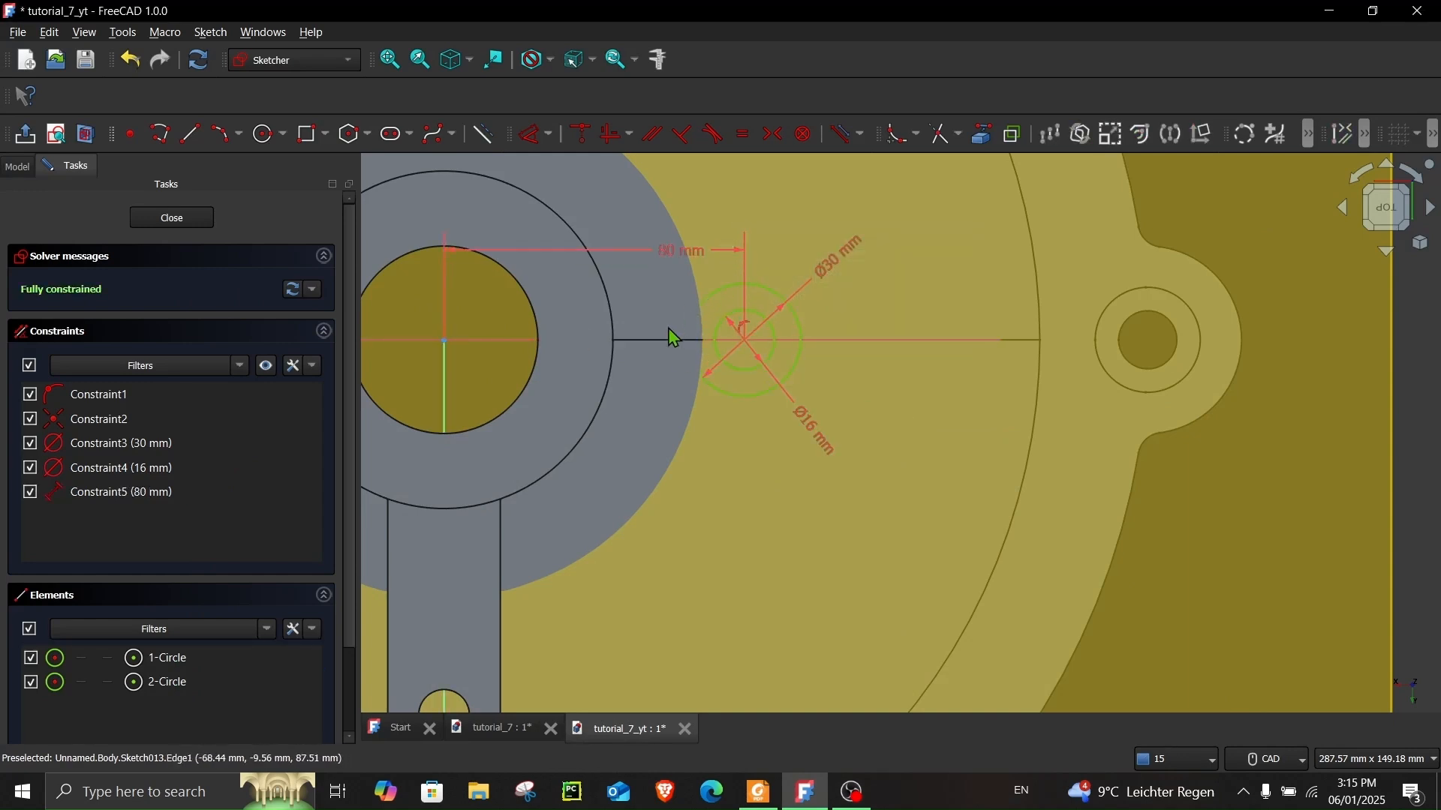
- Section the view at the sketch plane and hide the datum plane covering the sketch
click(88, 135)
scroll(645, 314, up, 3)
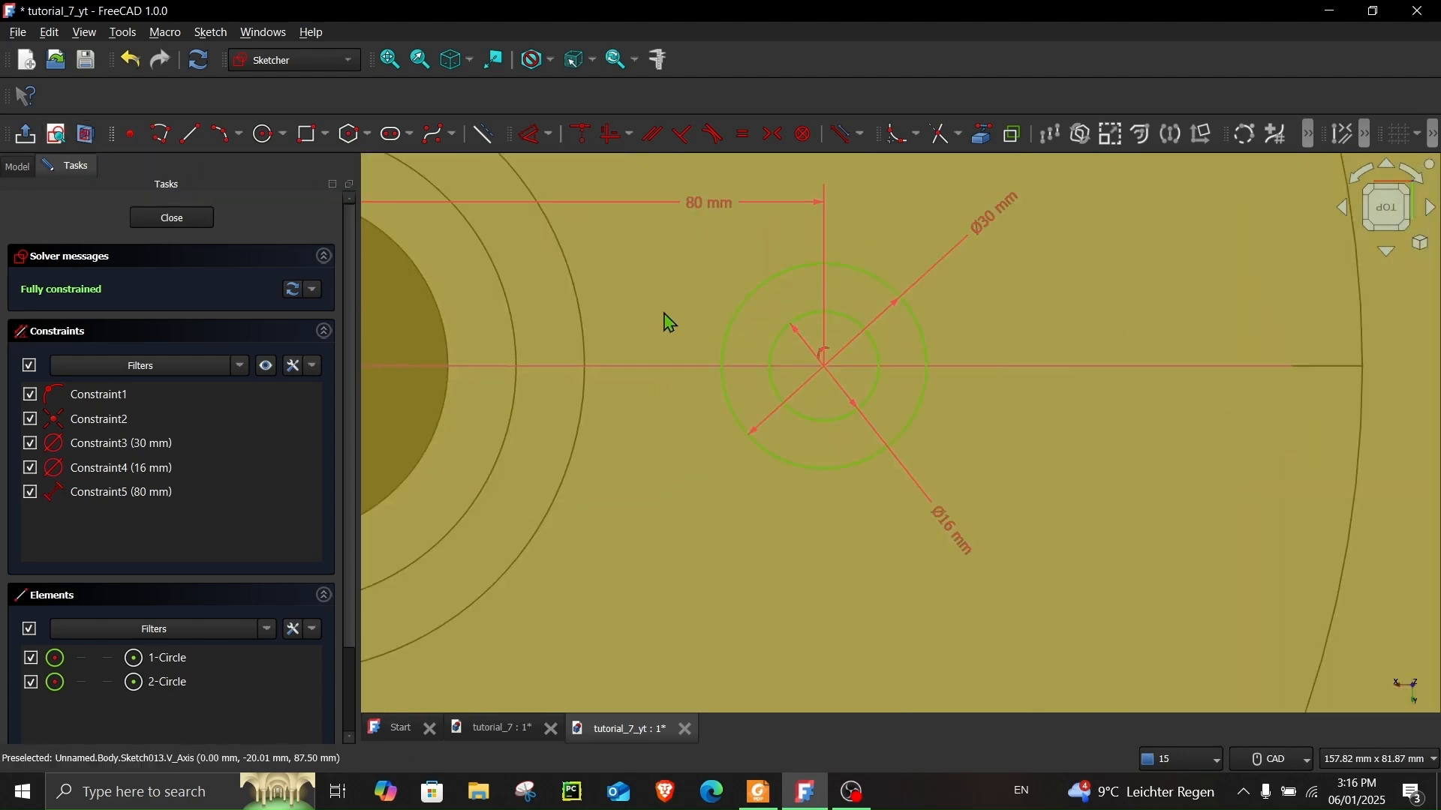
click(190, 135)
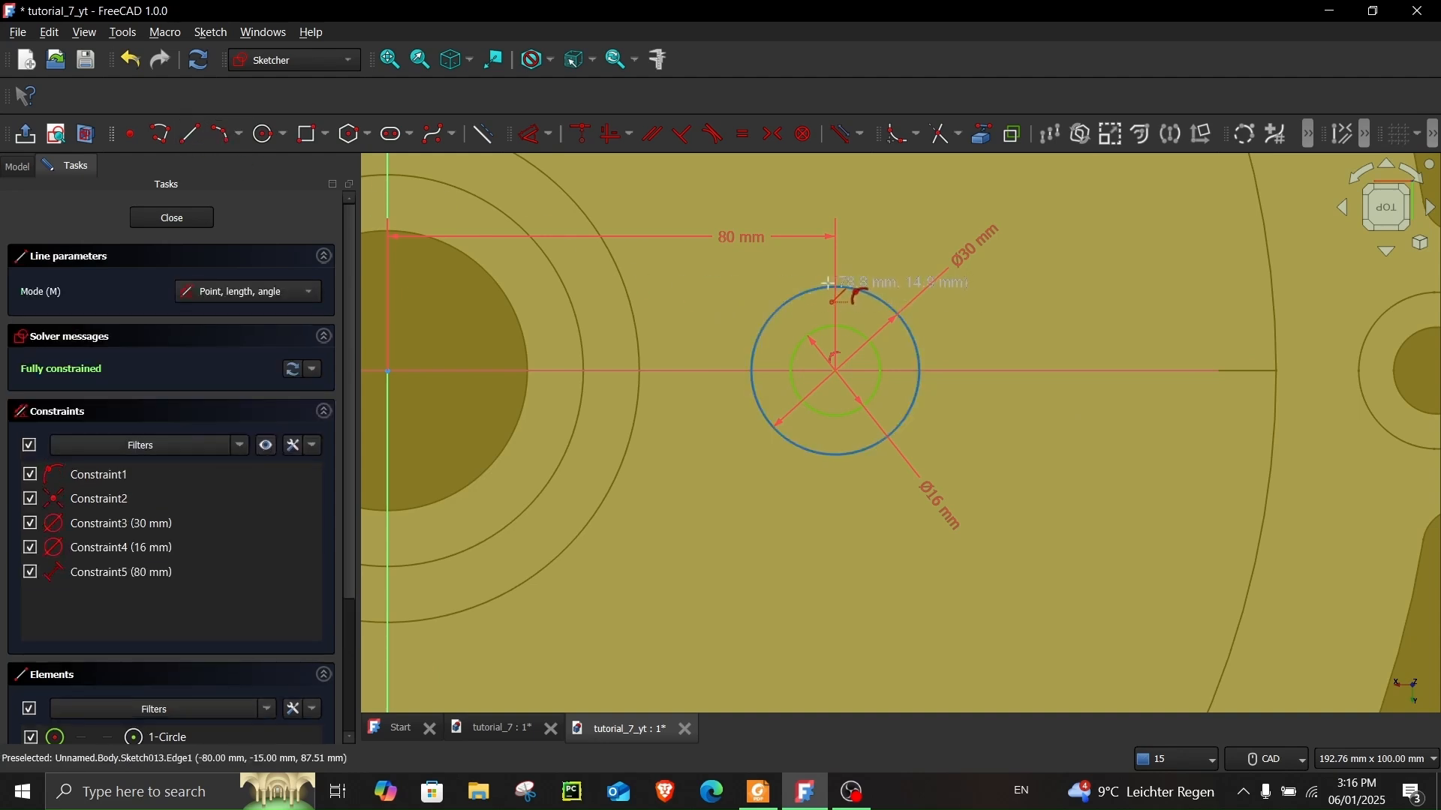
key(Escape)
click(17, 166)
click(114, 436)
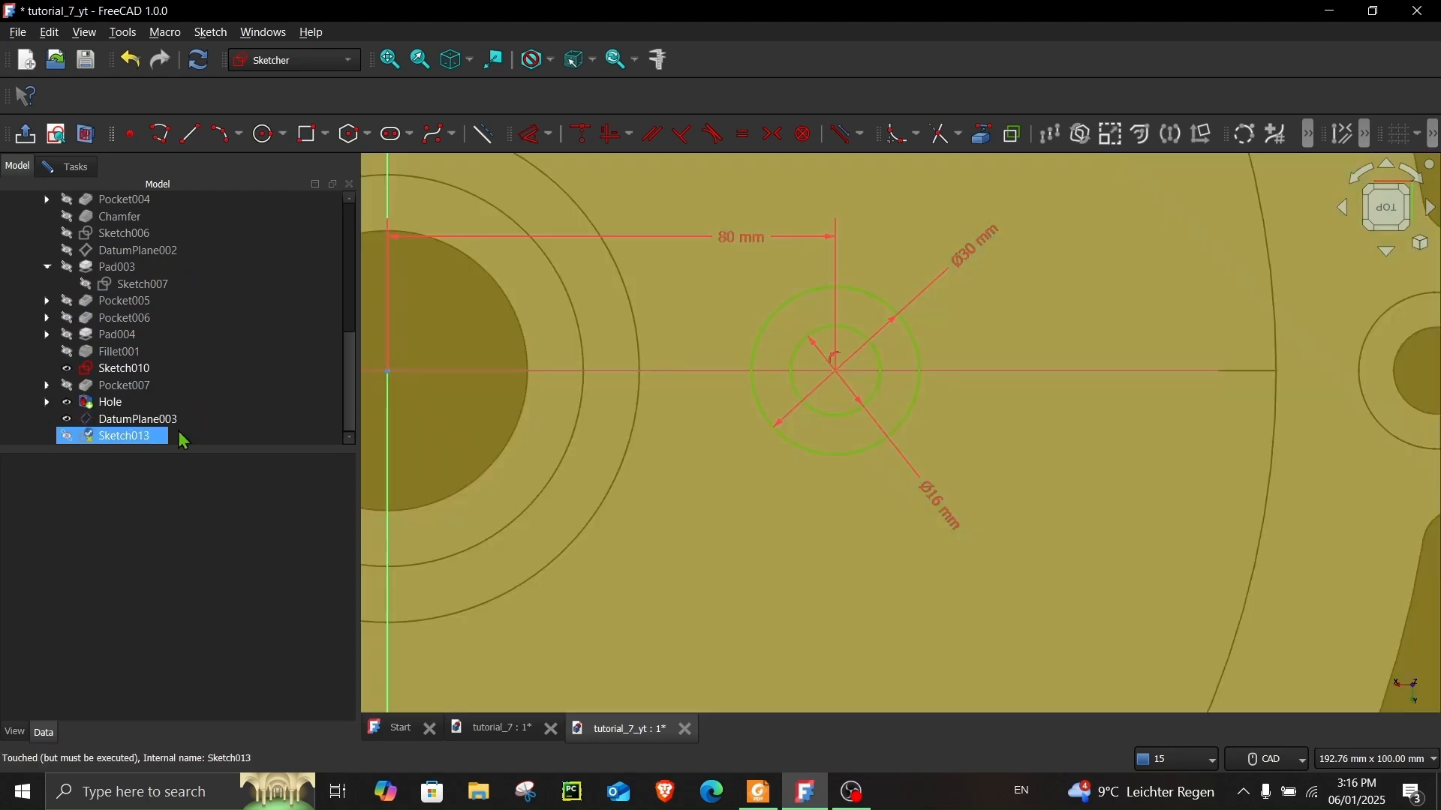
click(88, 428)
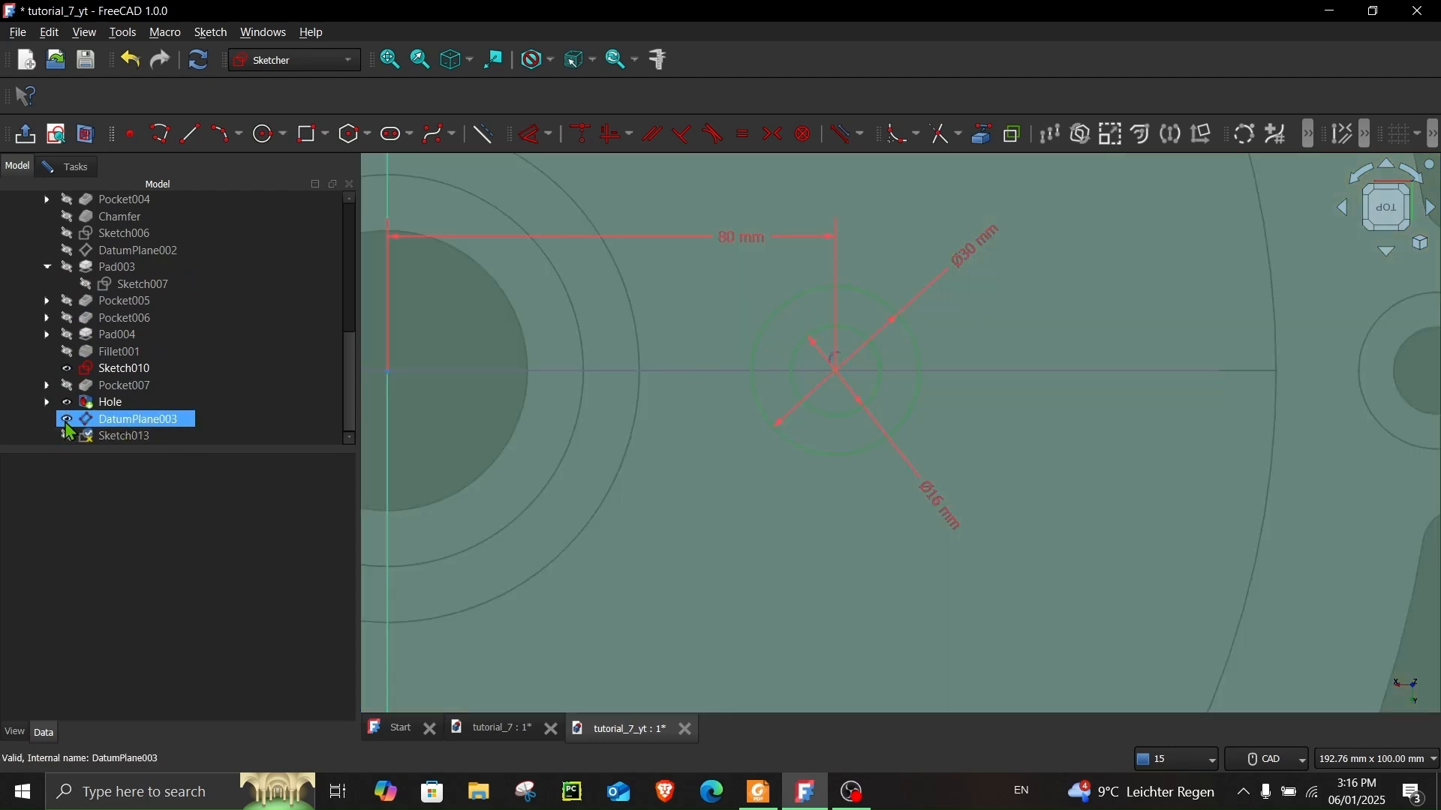
click(67, 420)
click(74, 166)
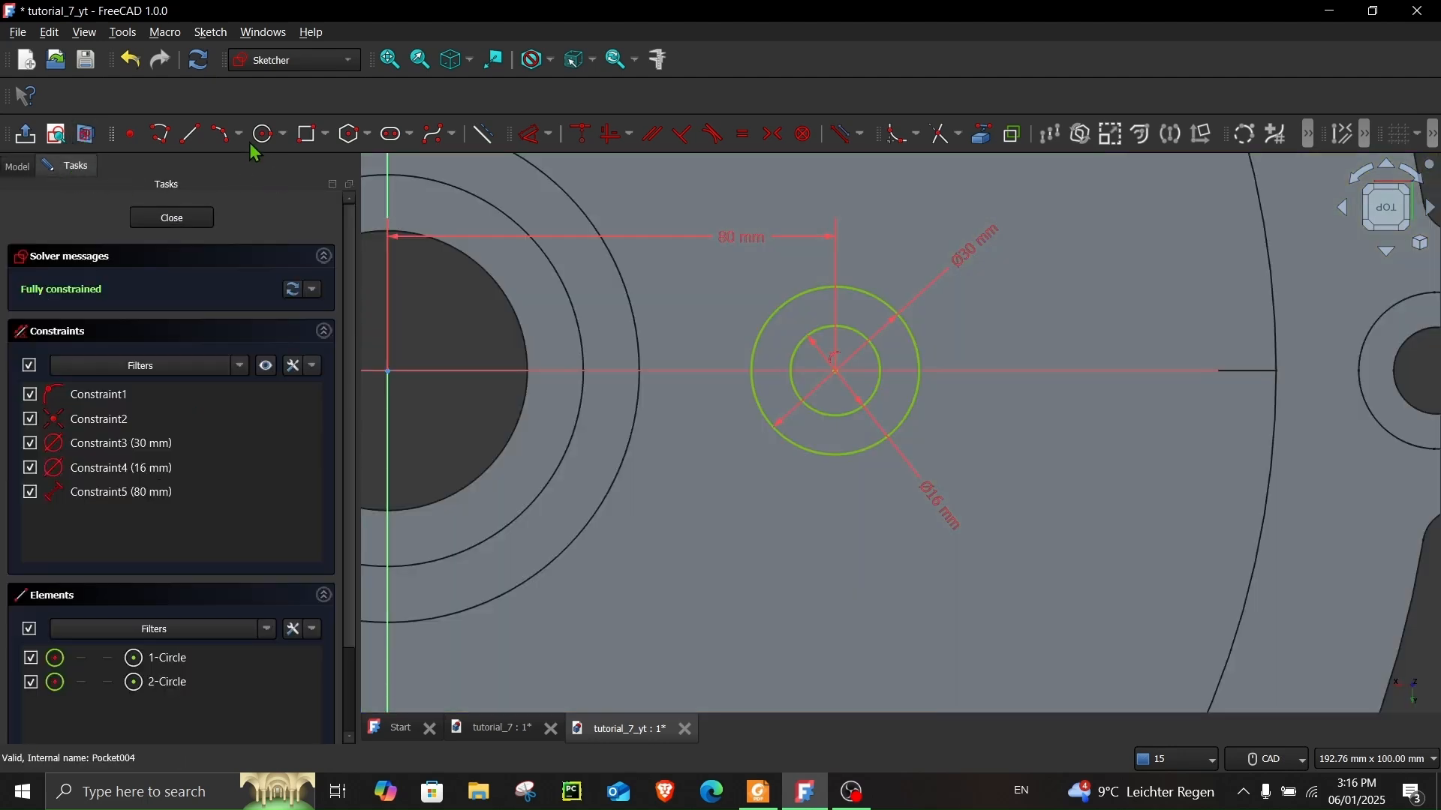
- Sketch a rectangle about 28 by 30 mm from the outer circle's topmost point towards the central hub, spanning the circle's height
click(305, 135)
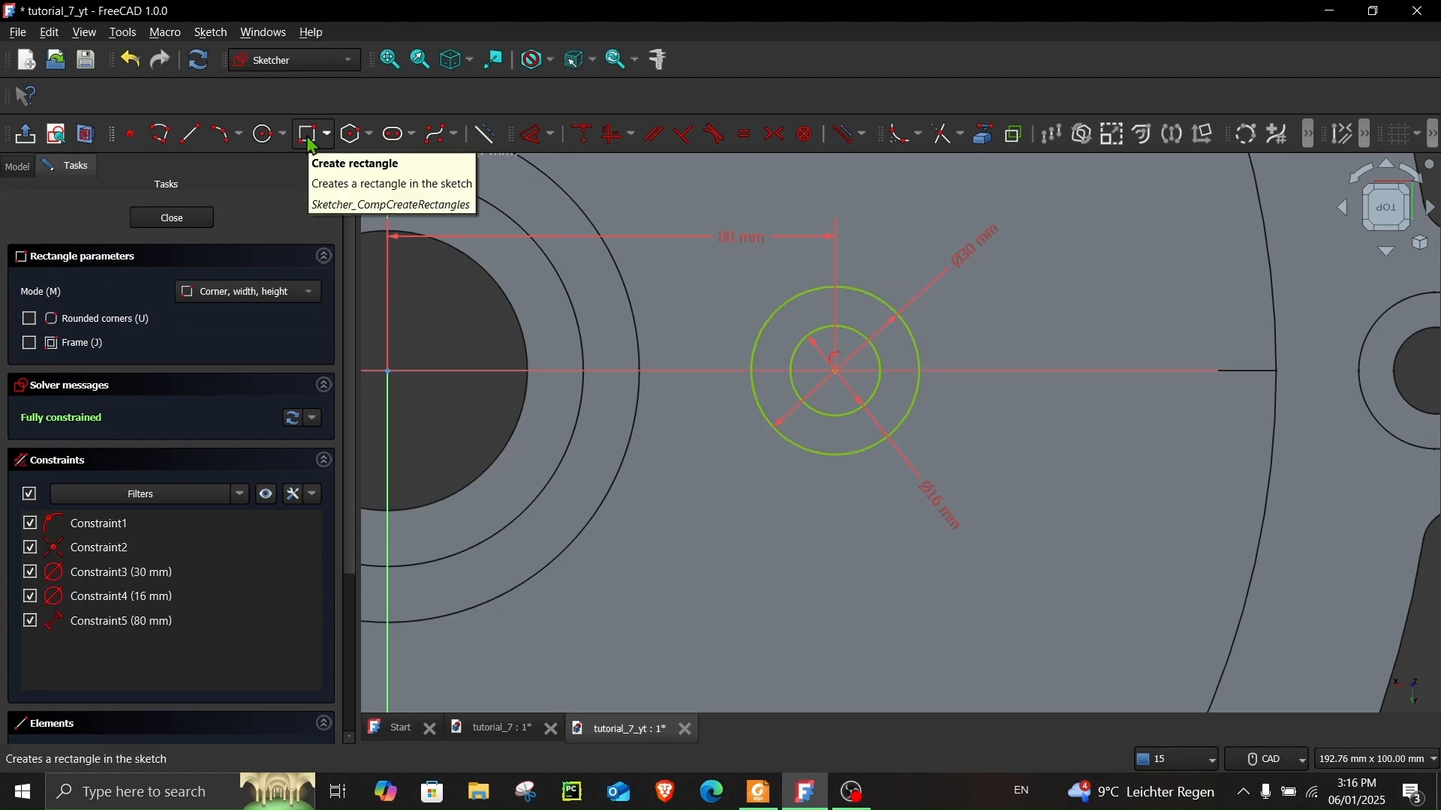
click(838, 287)
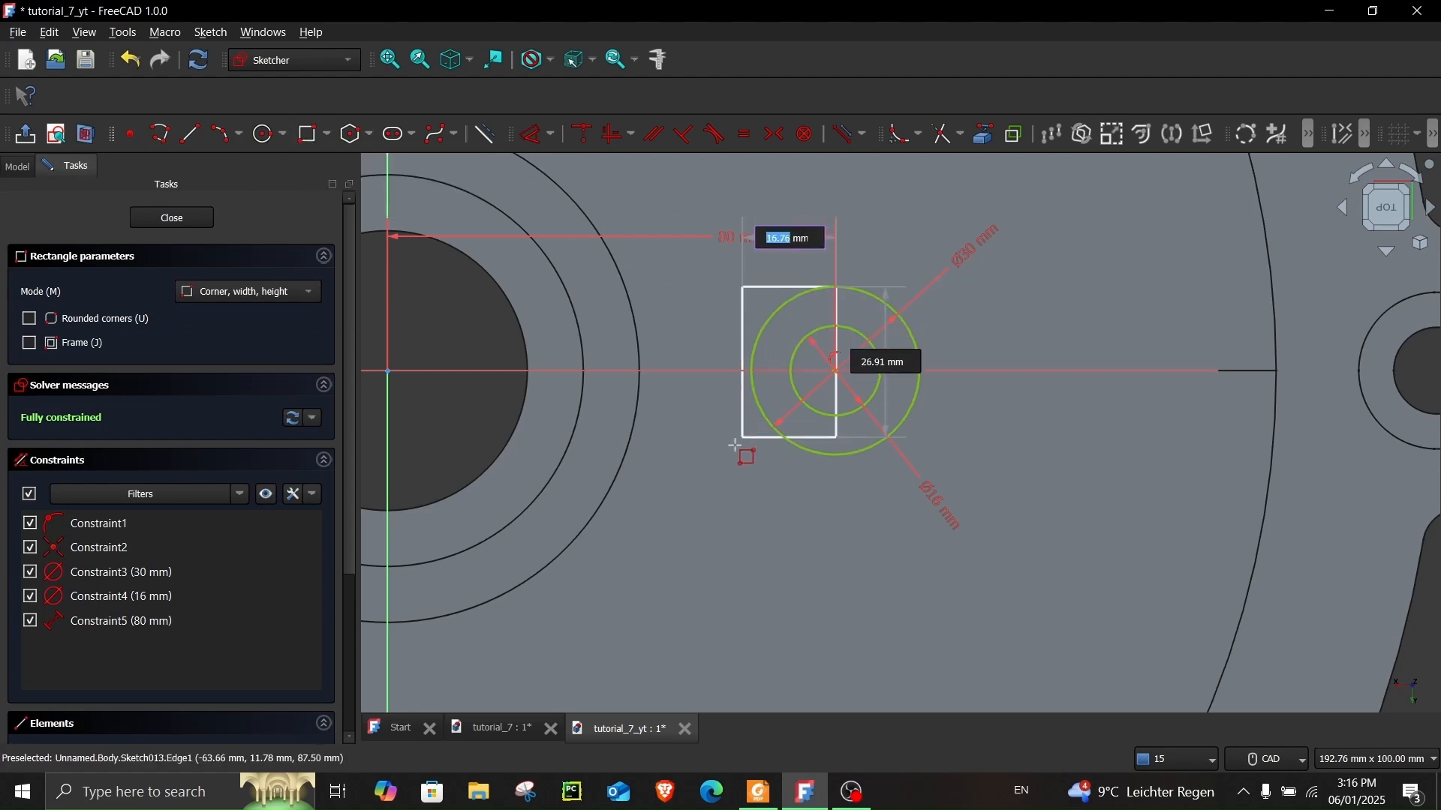
click(678, 457)
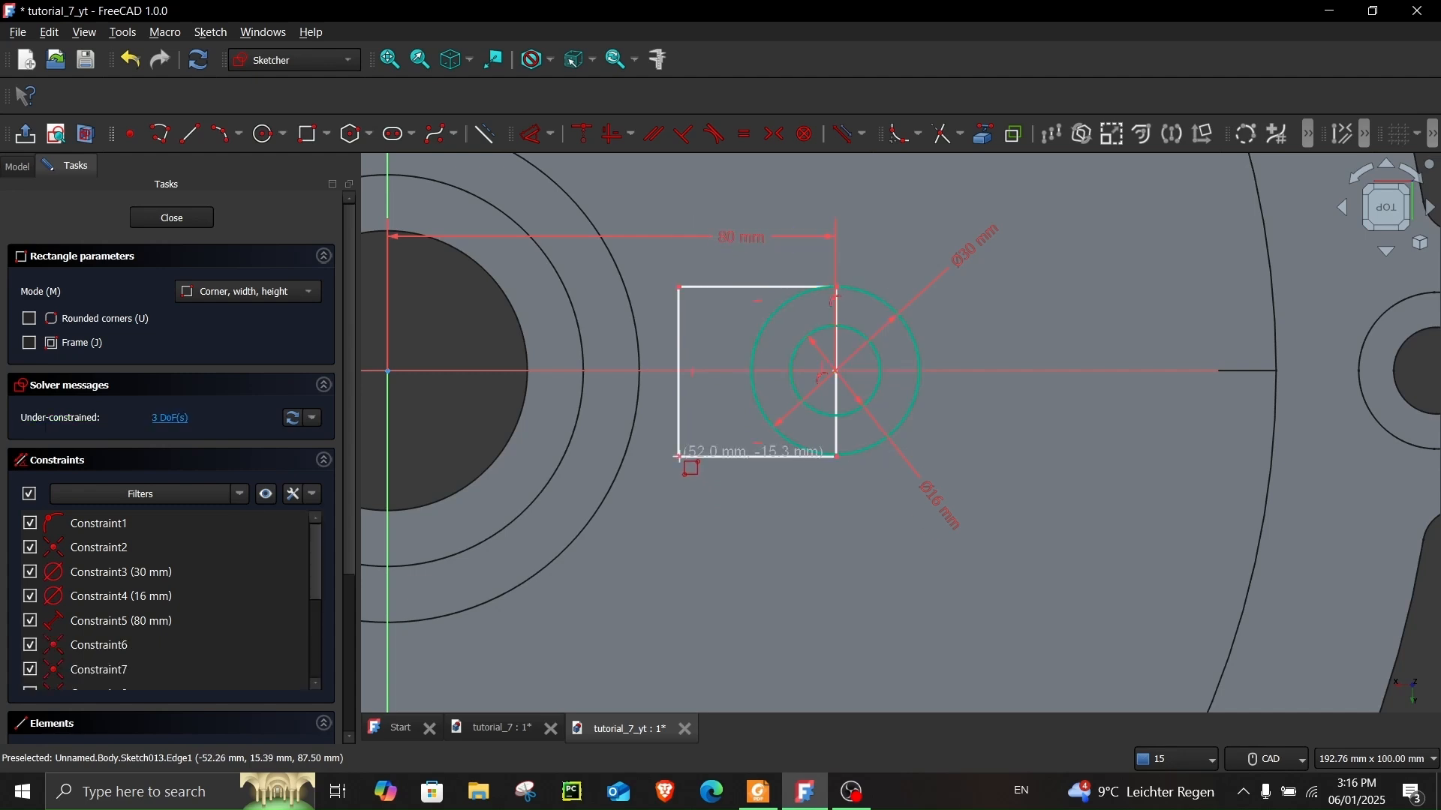
- Constrain the rectangle's lower corner onto the outer circle and its vertical edge through the circle's centre
scroll(844, 338, up, 5)
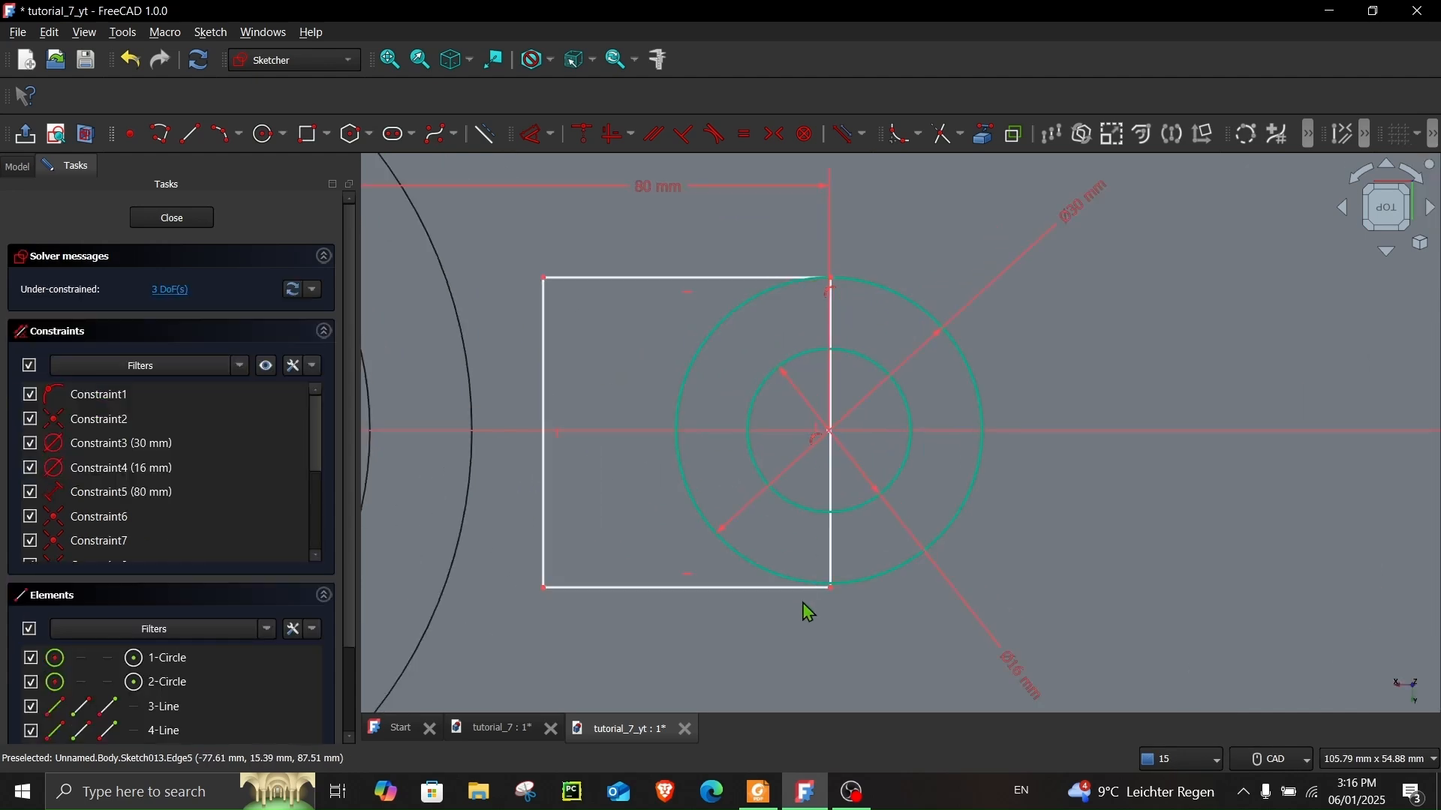
click(789, 580)
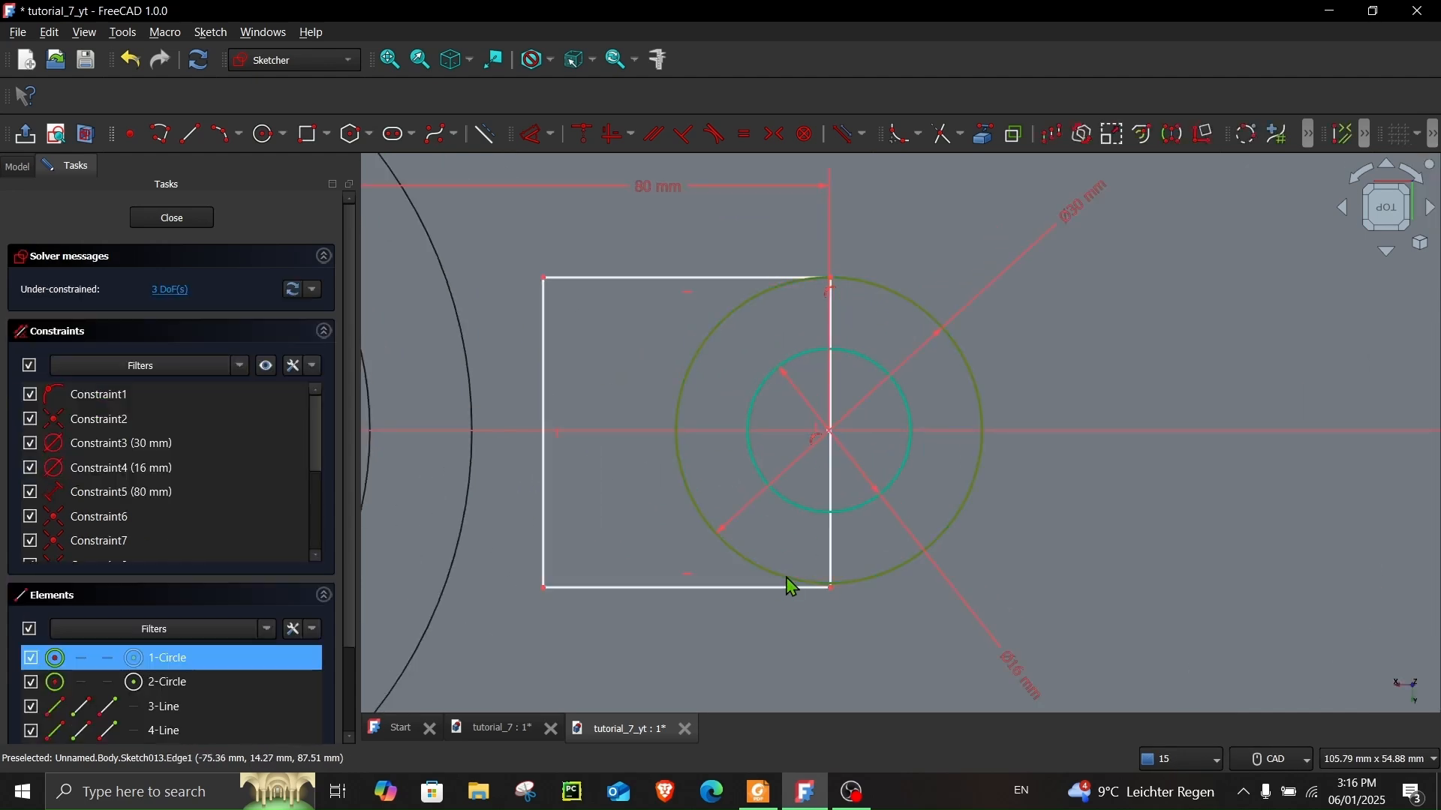
click(830, 592)
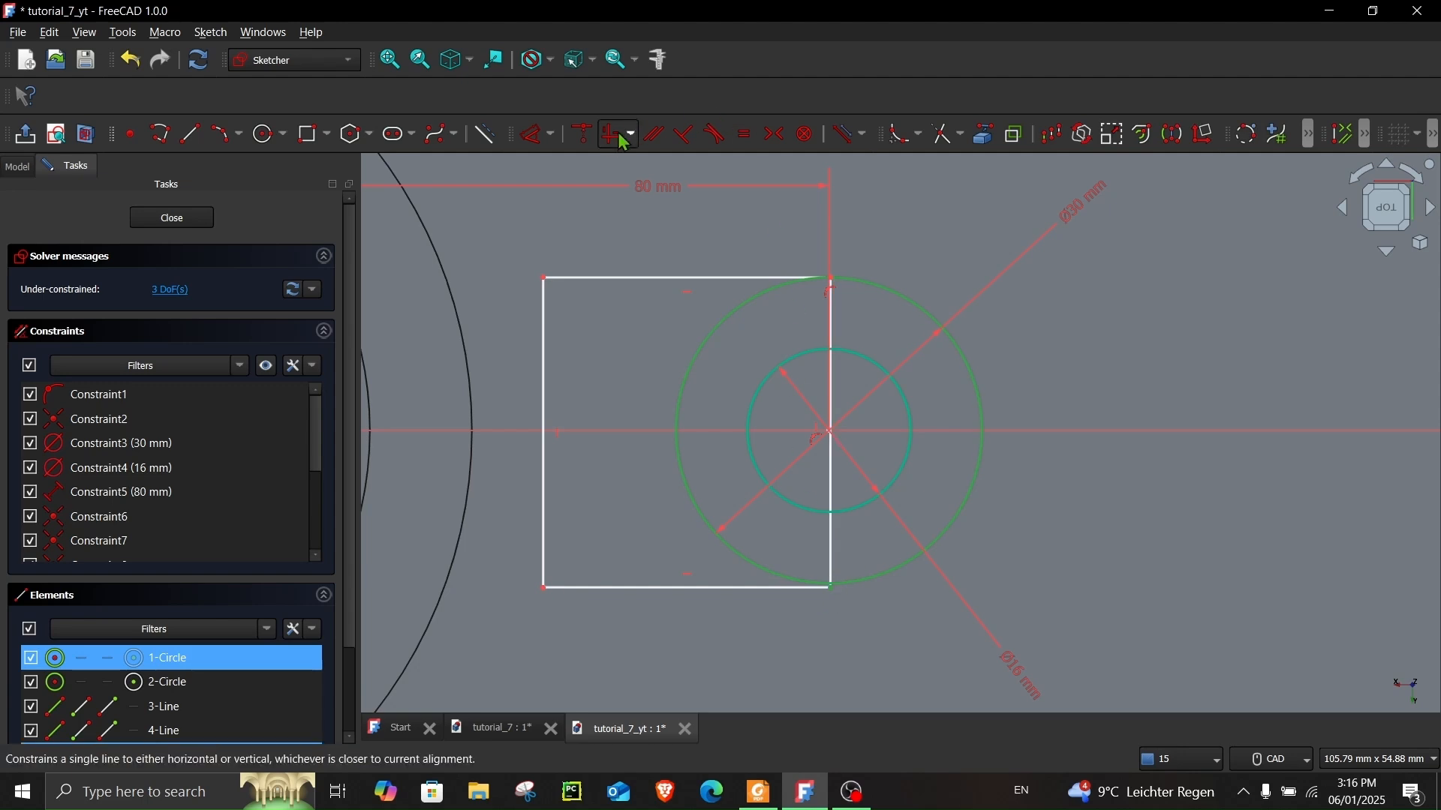
click(592, 138)
drag(826, 289, 797, 298)
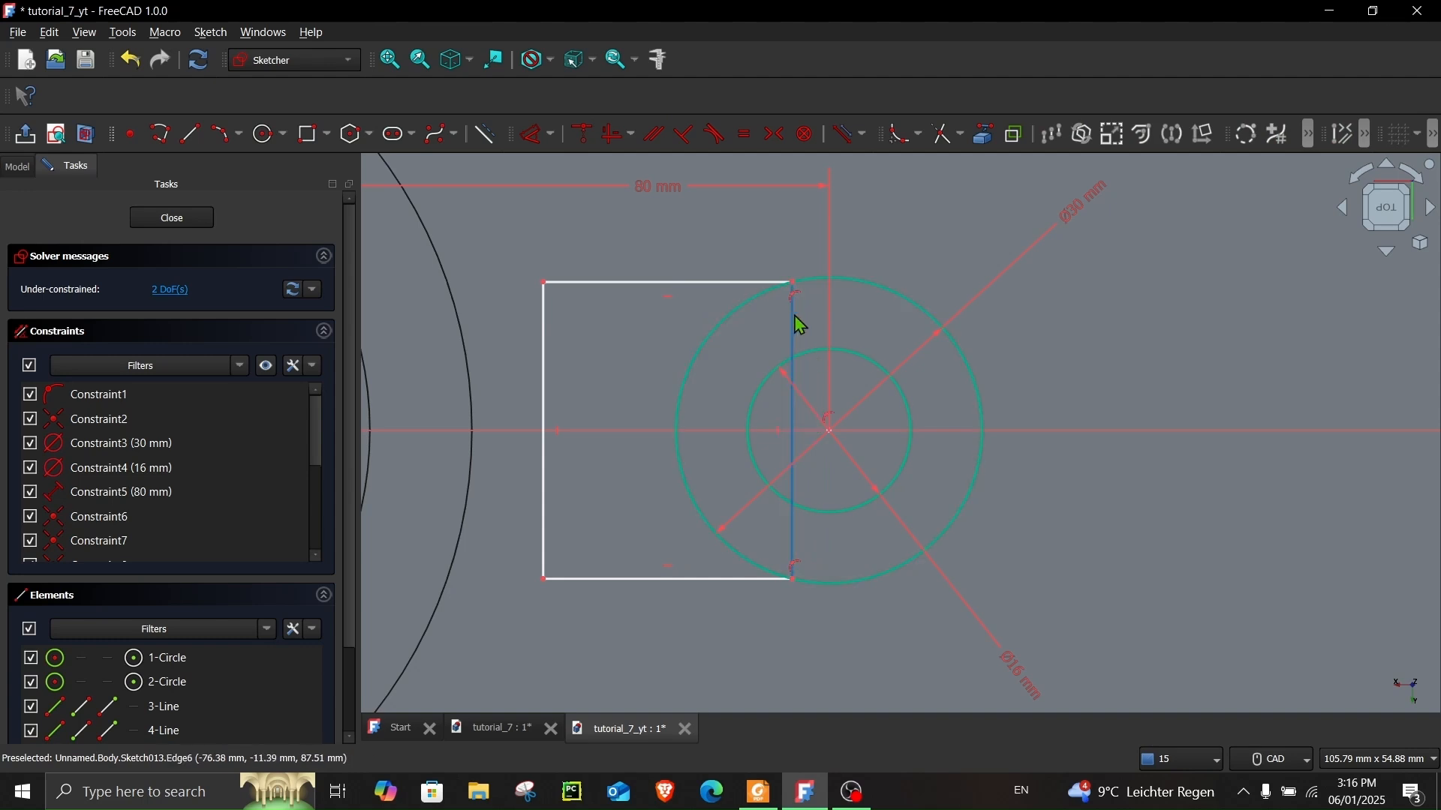
click(830, 433)
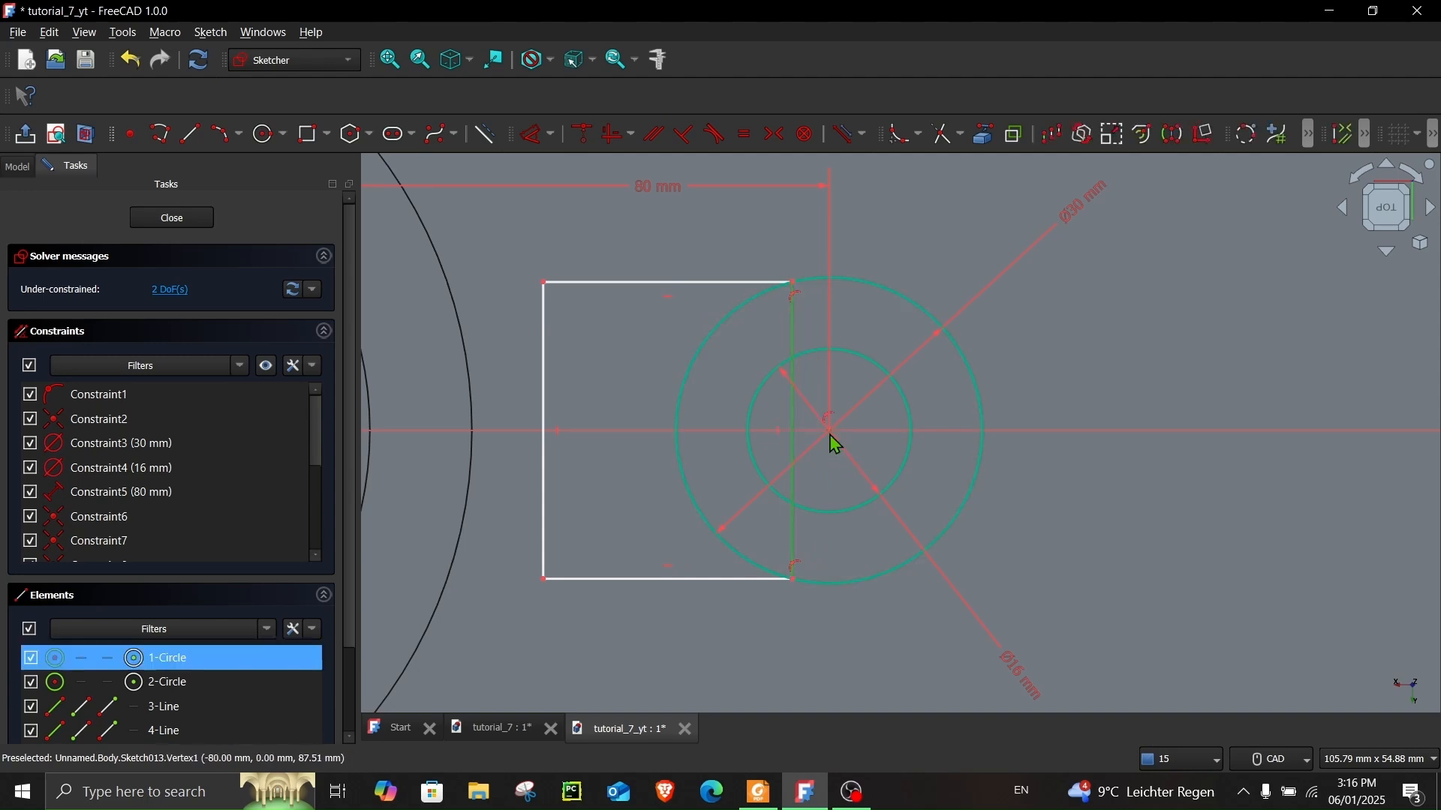
click(580, 136)
mouse_move(543, 279)
mouse_down()
mouse_move(578, 282)
mouse_move(556, 281)
mouse_up()
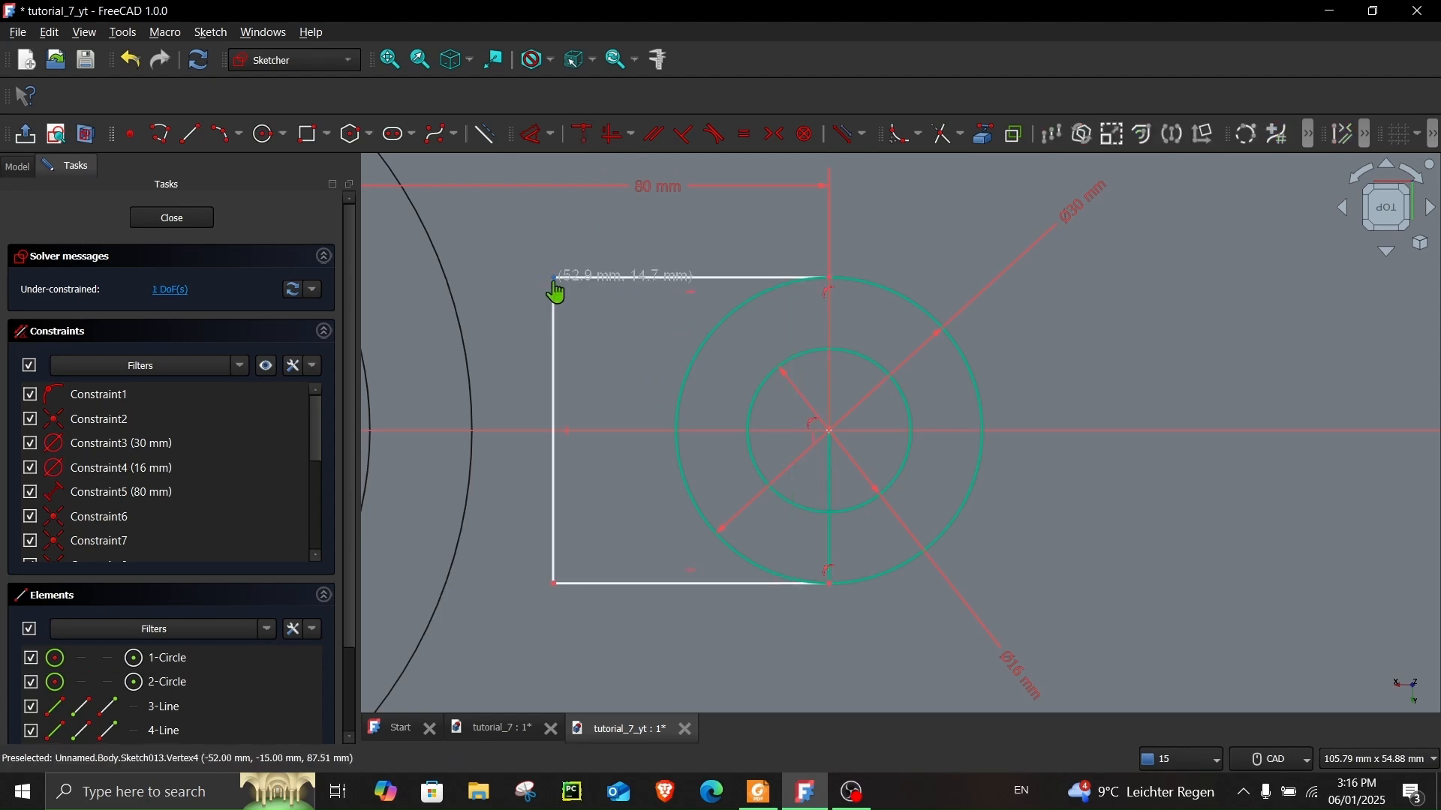
- Trim away the rectangle's edge through the circles and the outer circle's inner half to leave a D-shaped outline
scroll(598, 251, down, 1)
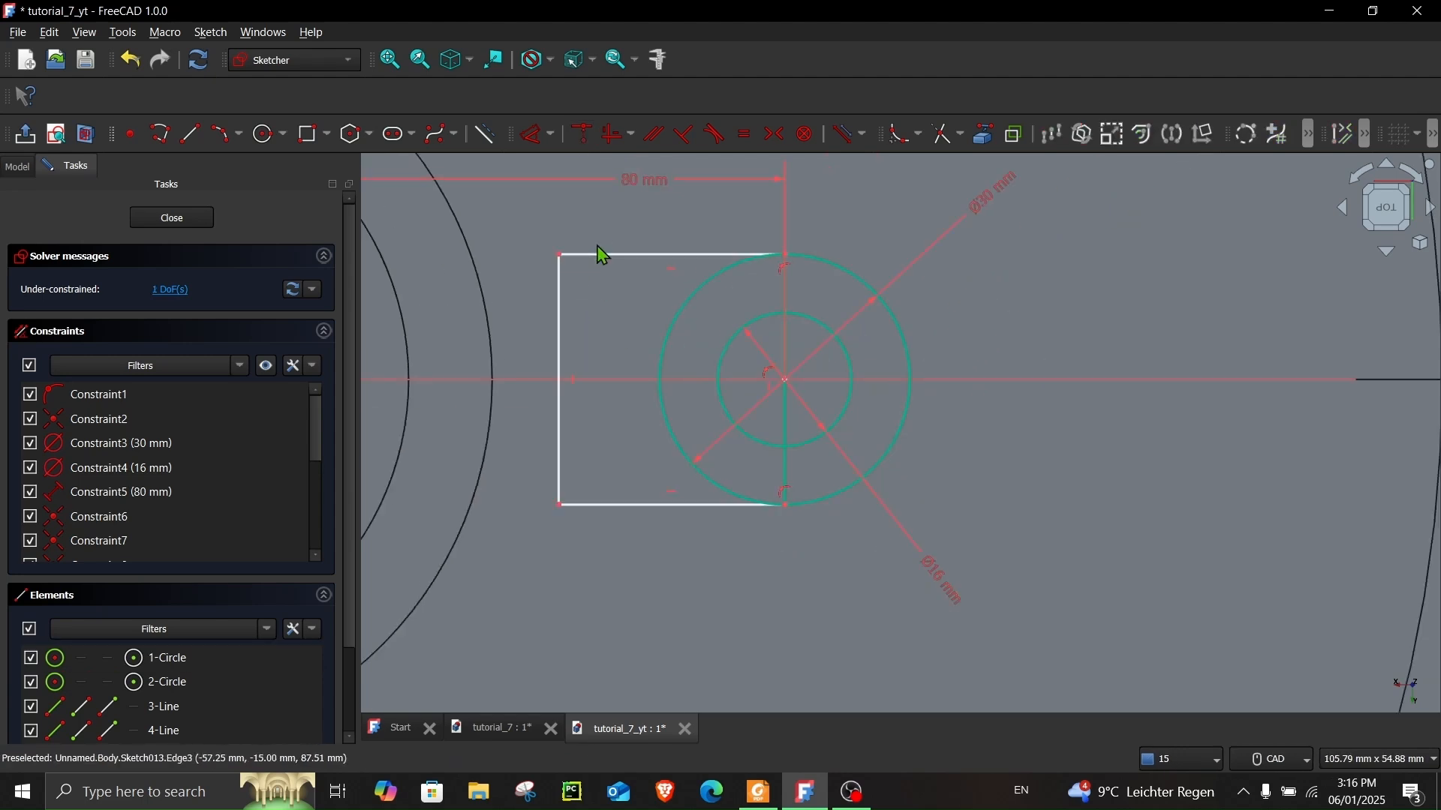
click(946, 139)
scroll(782, 252, up, 2)
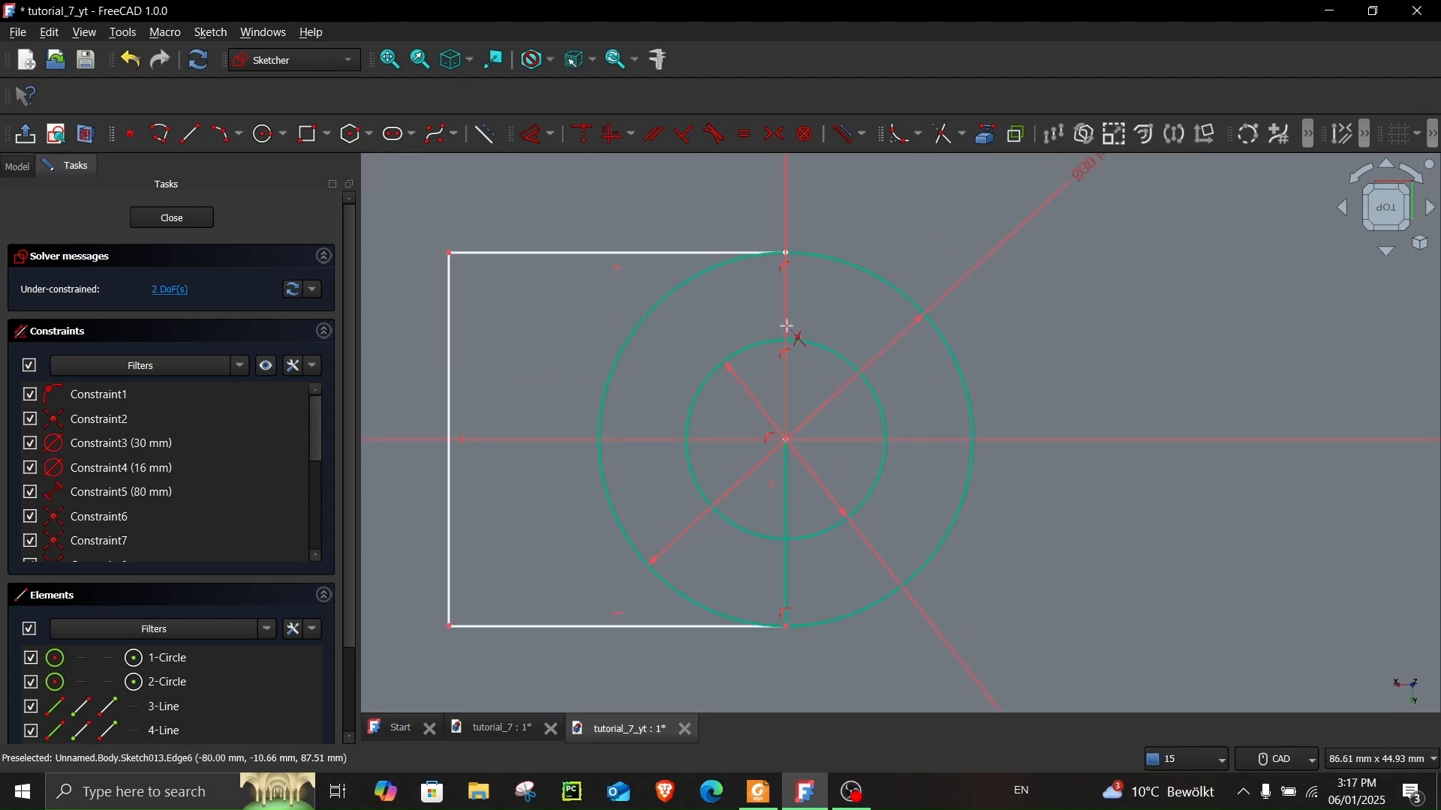
click(787, 487)
click(786, 582)
click(691, 605)
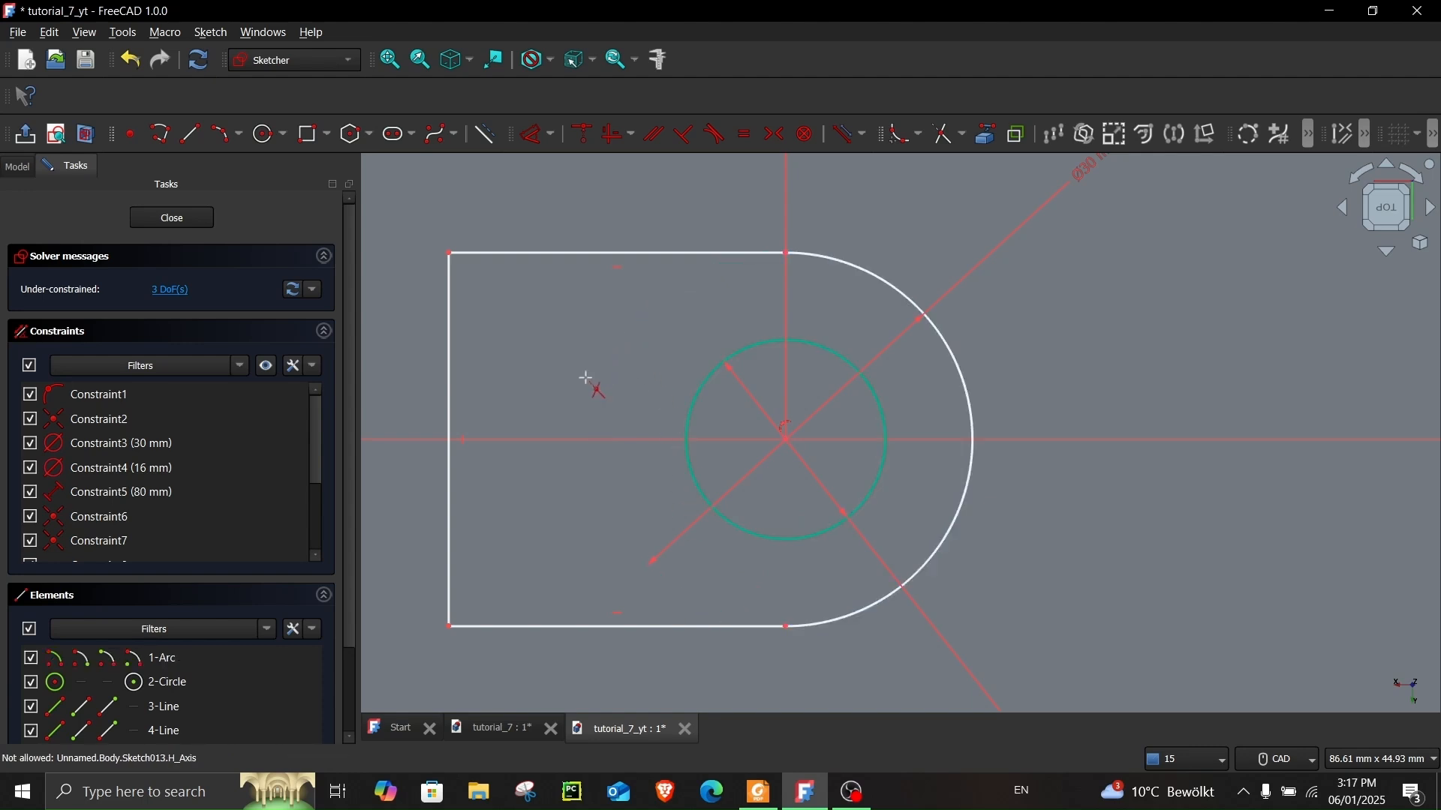
- Dimension the upper horizontal line of the D-shaped outline as 15 mm
scroll(592, 388, down, 2)
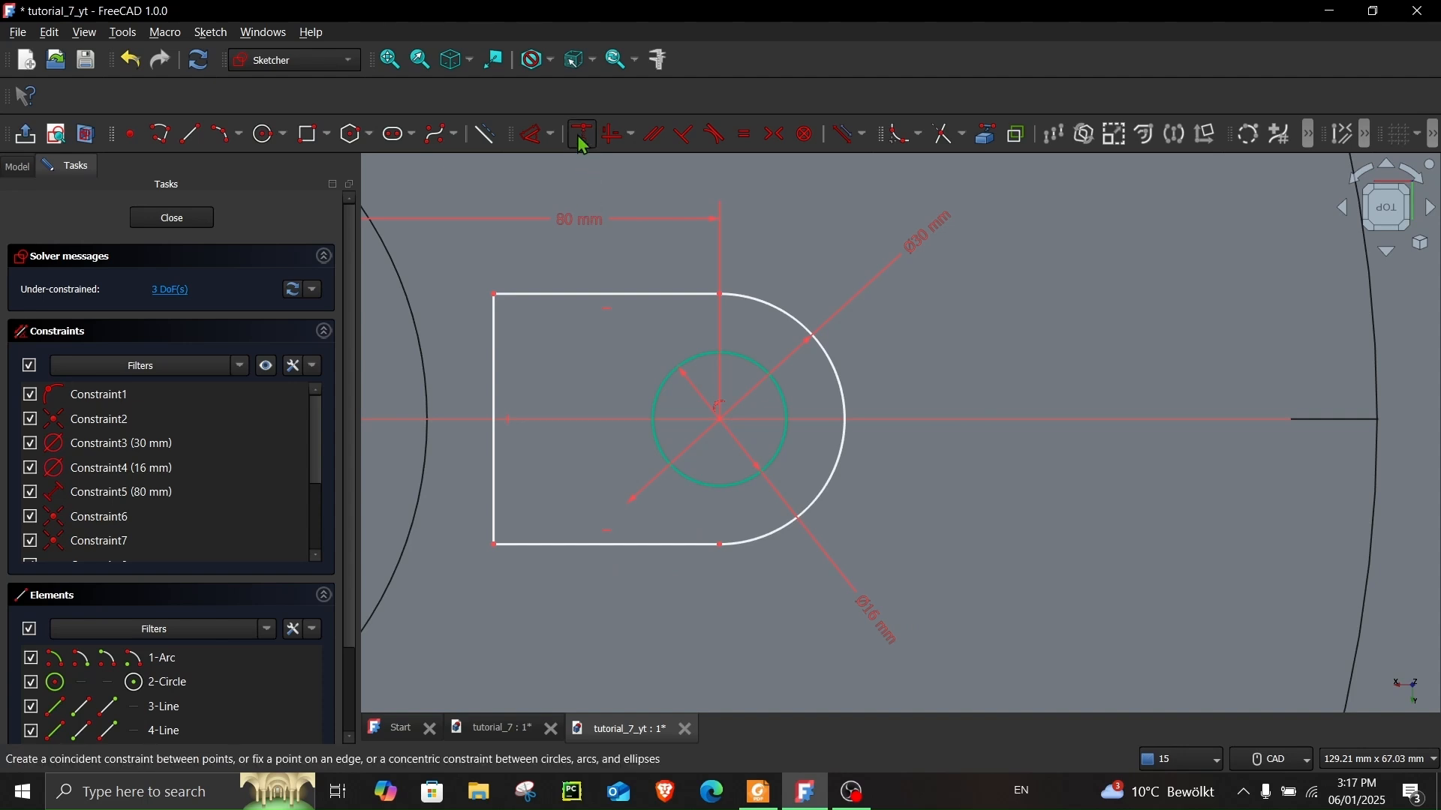
click(533, 148)
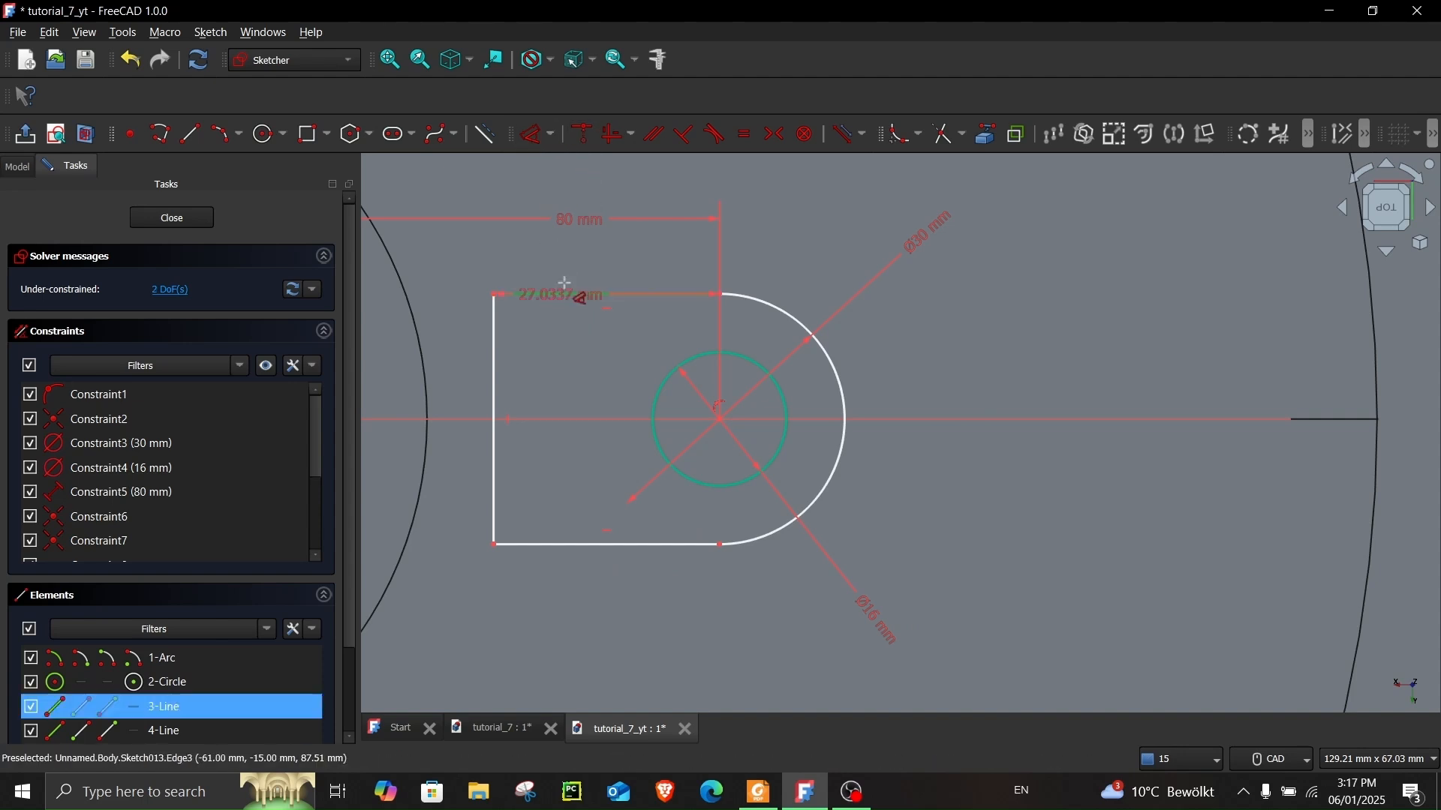
click(561, 293)
click(580, 250)
text(15)
key(Return)
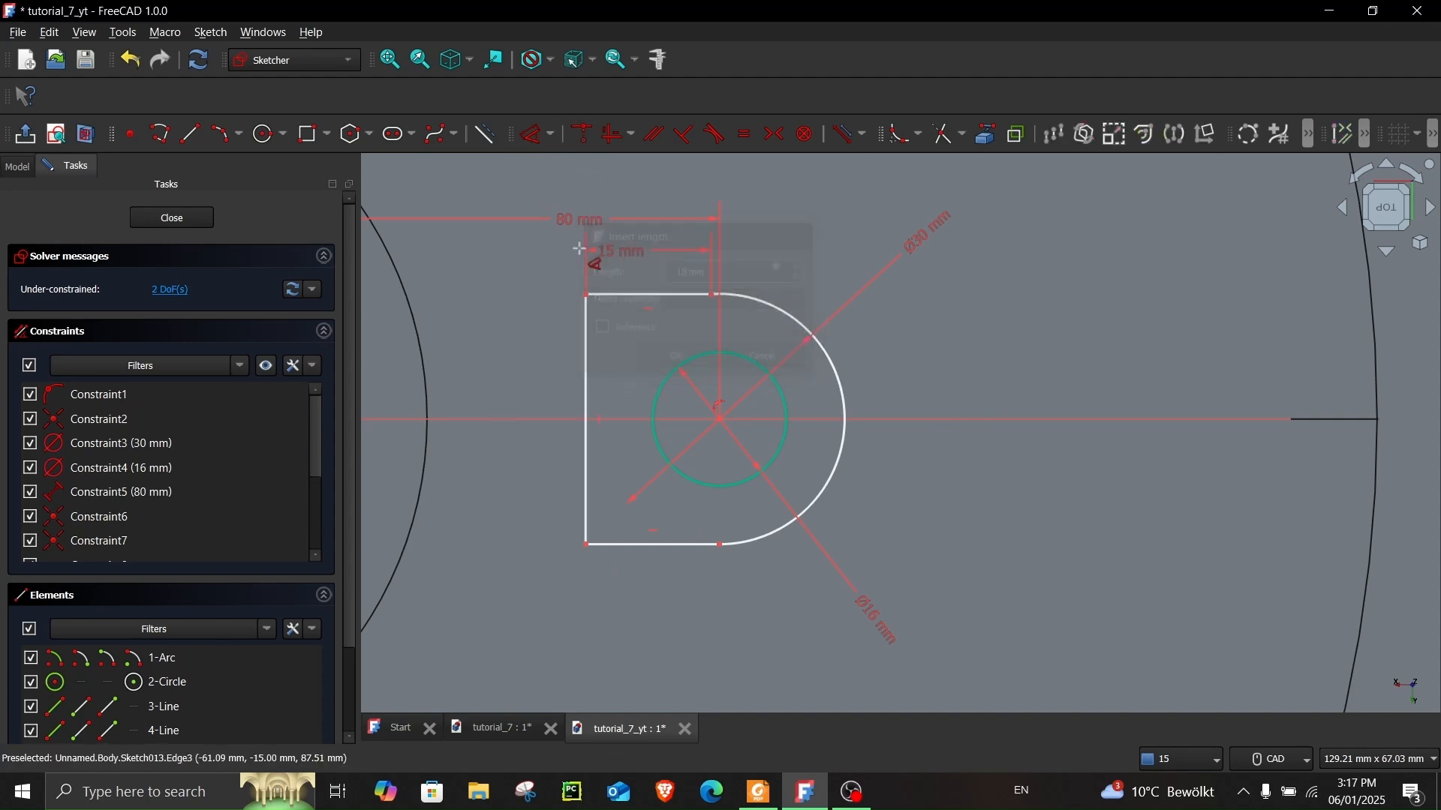
- Make the upper and lower horizontal lines of the outline tangent to the arc
drag(592, 306, 566, 341)
scroll(589, 315, up, 3)
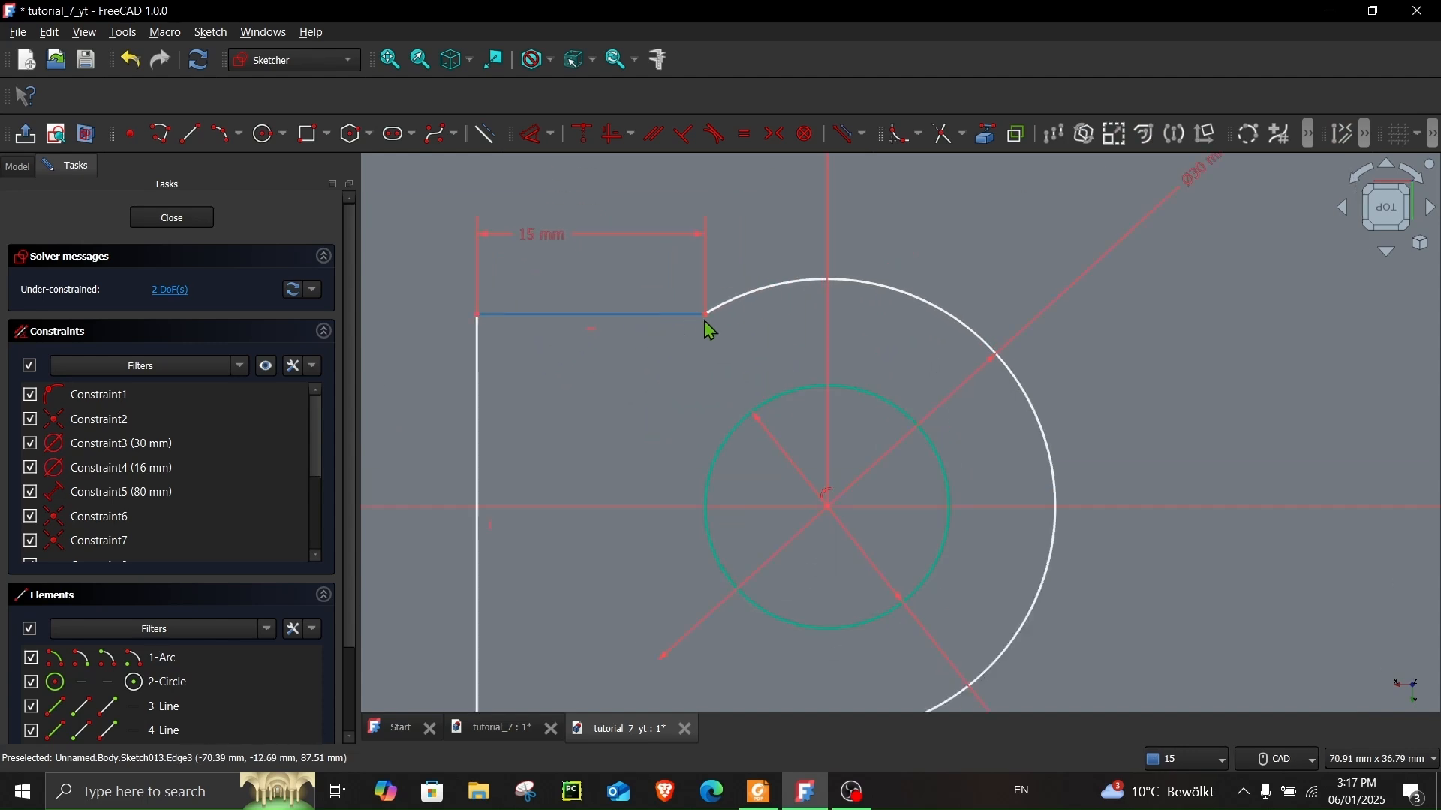
click(737, 304)
click(678, 315)
click(708, 138)
scroll(835, 574, down, 2)
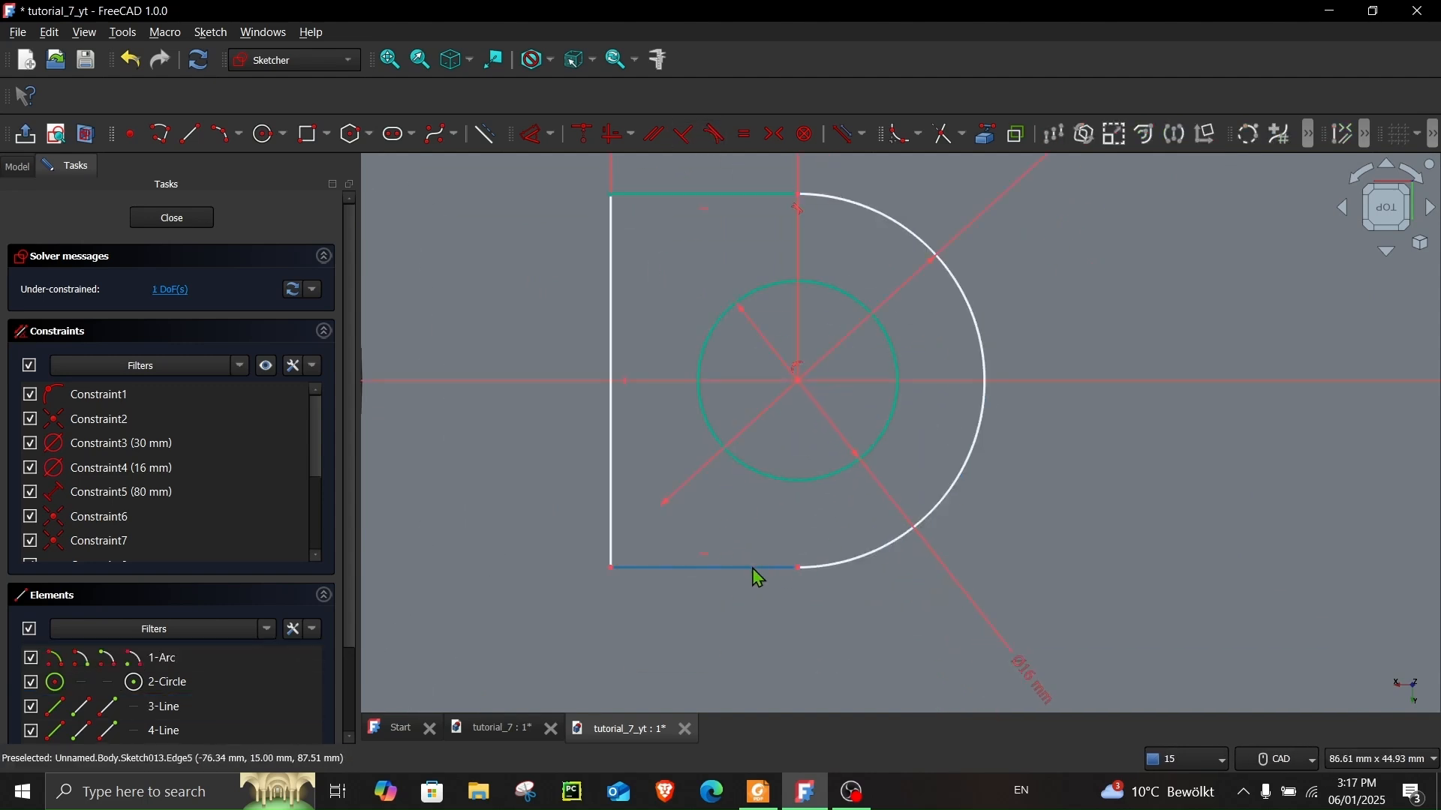
click(757, 578)
click(813, 566)
click(716, 135)
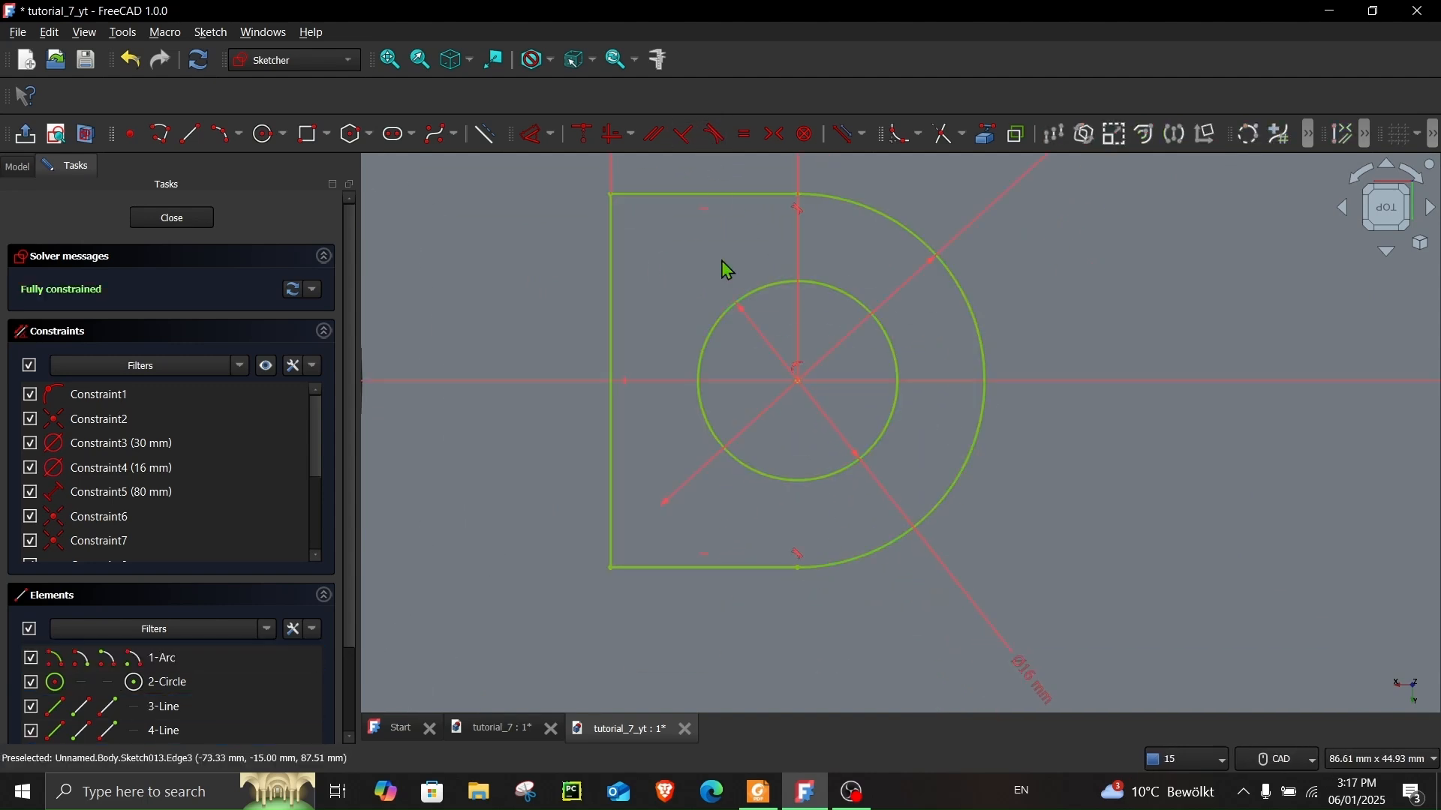
- Reposition the 15 mm and 80 mm dimensions to sit lower within the boss outline
scroll(717, 345, down, 2)
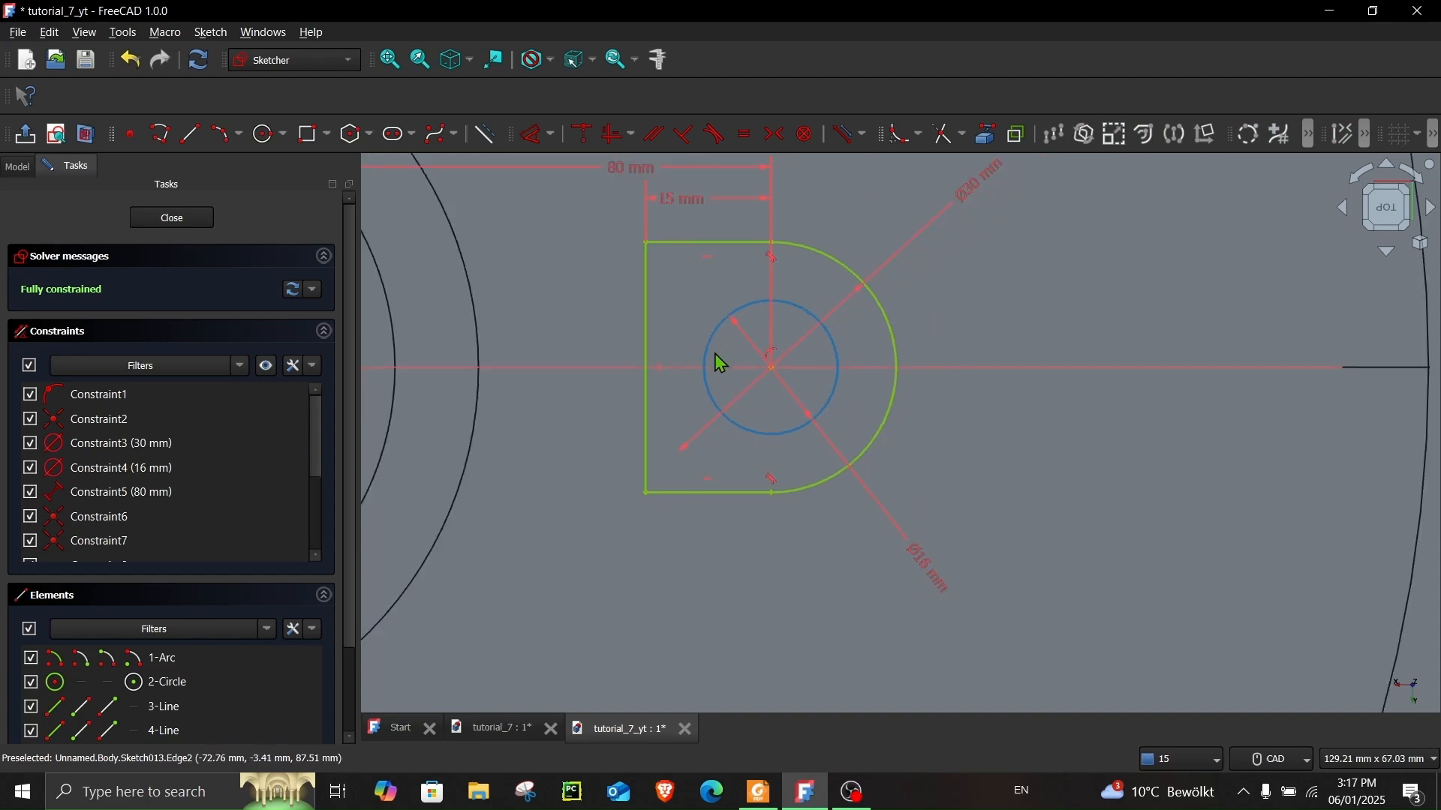
drag(683, 200, 695, 426)
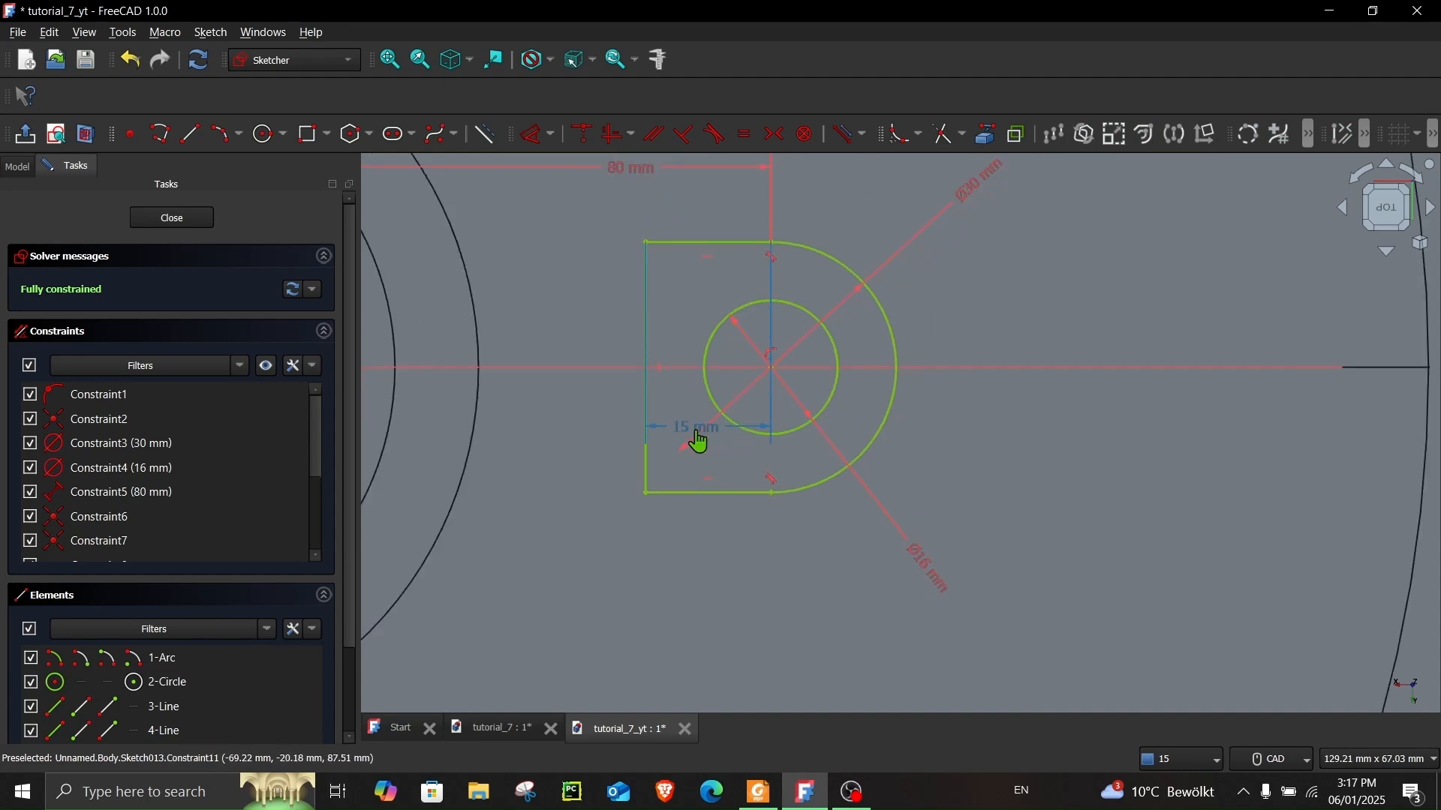
drag(654, 169, 665, 486)
- Finish the D-shaped boss sketch and check the boss thickness in the Tutorial 7 drawing in Foxit Reader
mouse_move(942, 479)
middle_down()
mouse_move(936, 441)
mouse_move(470, 338)
middle_up()
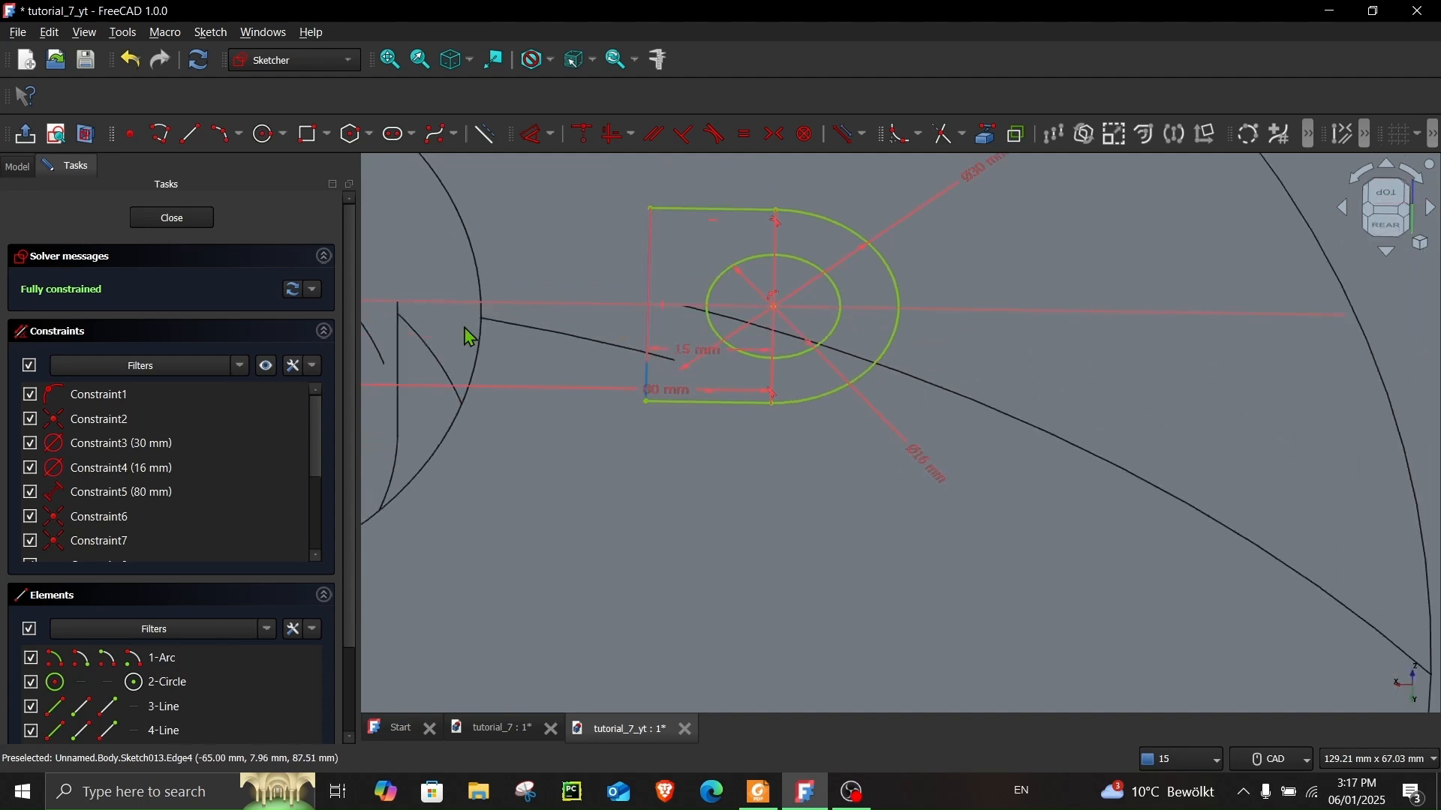
click(193, 226)
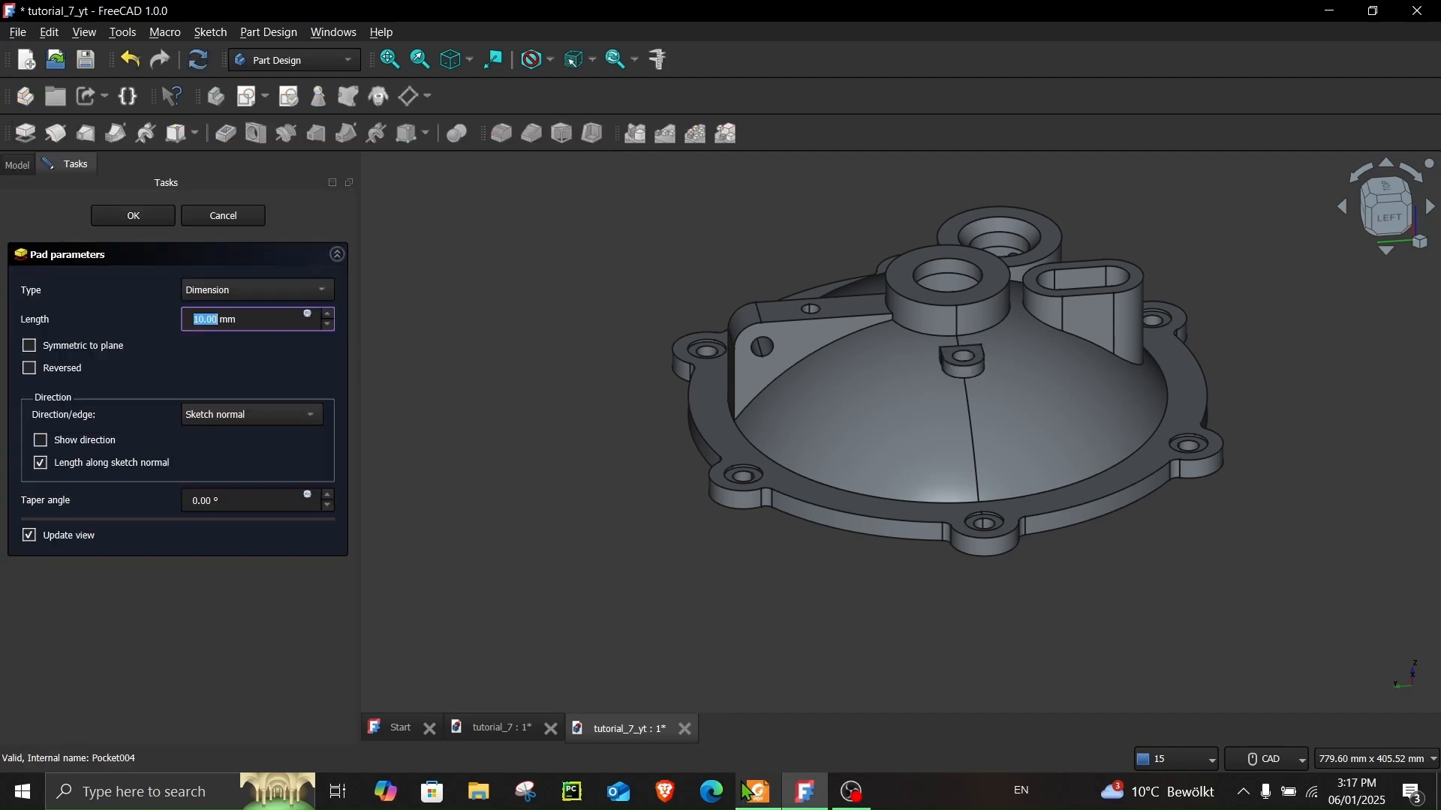
click(757, 791)
scroll(586, 526, down, 5)
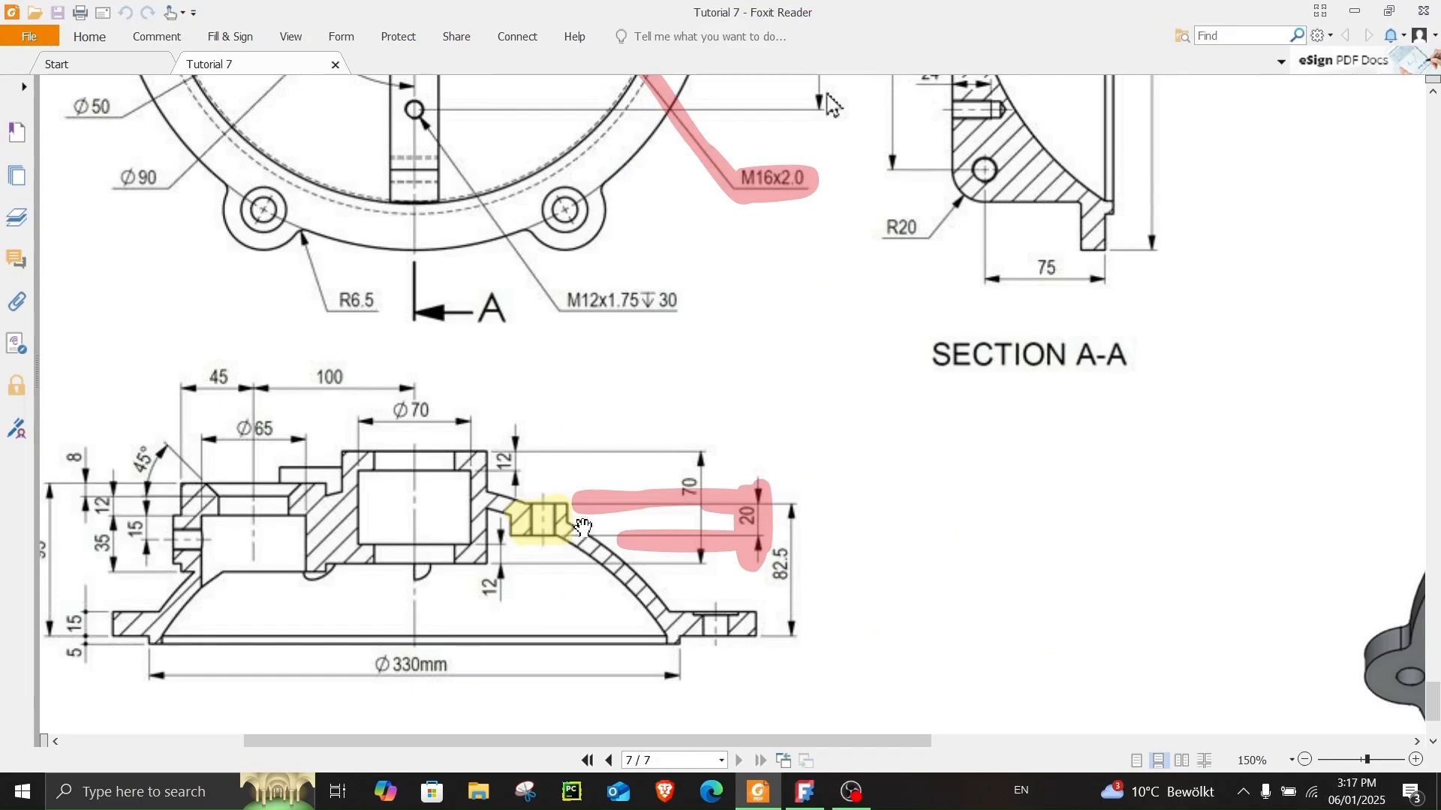
key(alt+Tab)
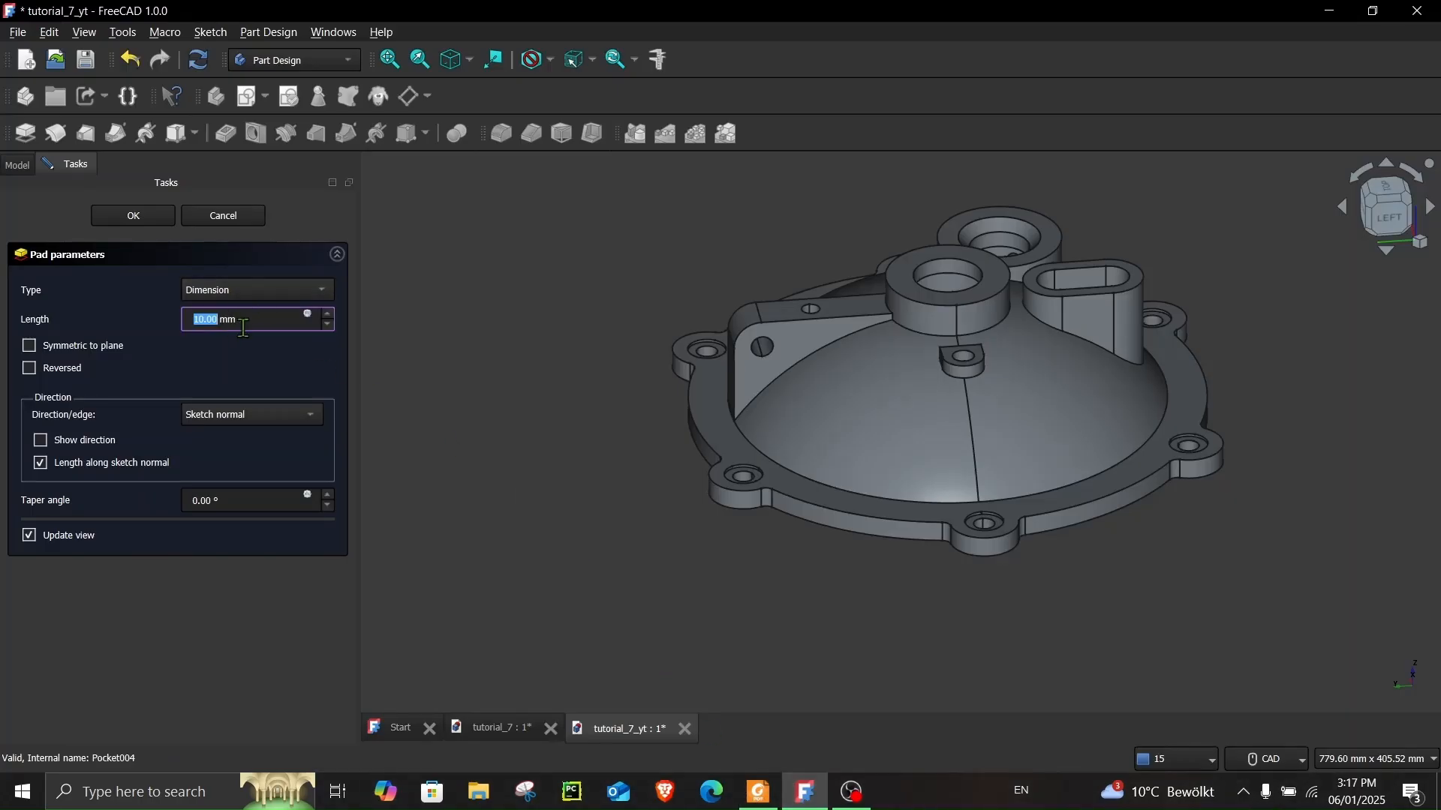
- Pad the D-shaped boss outline 20 mm in the reversed direction, down into the dome
click(50, 370)
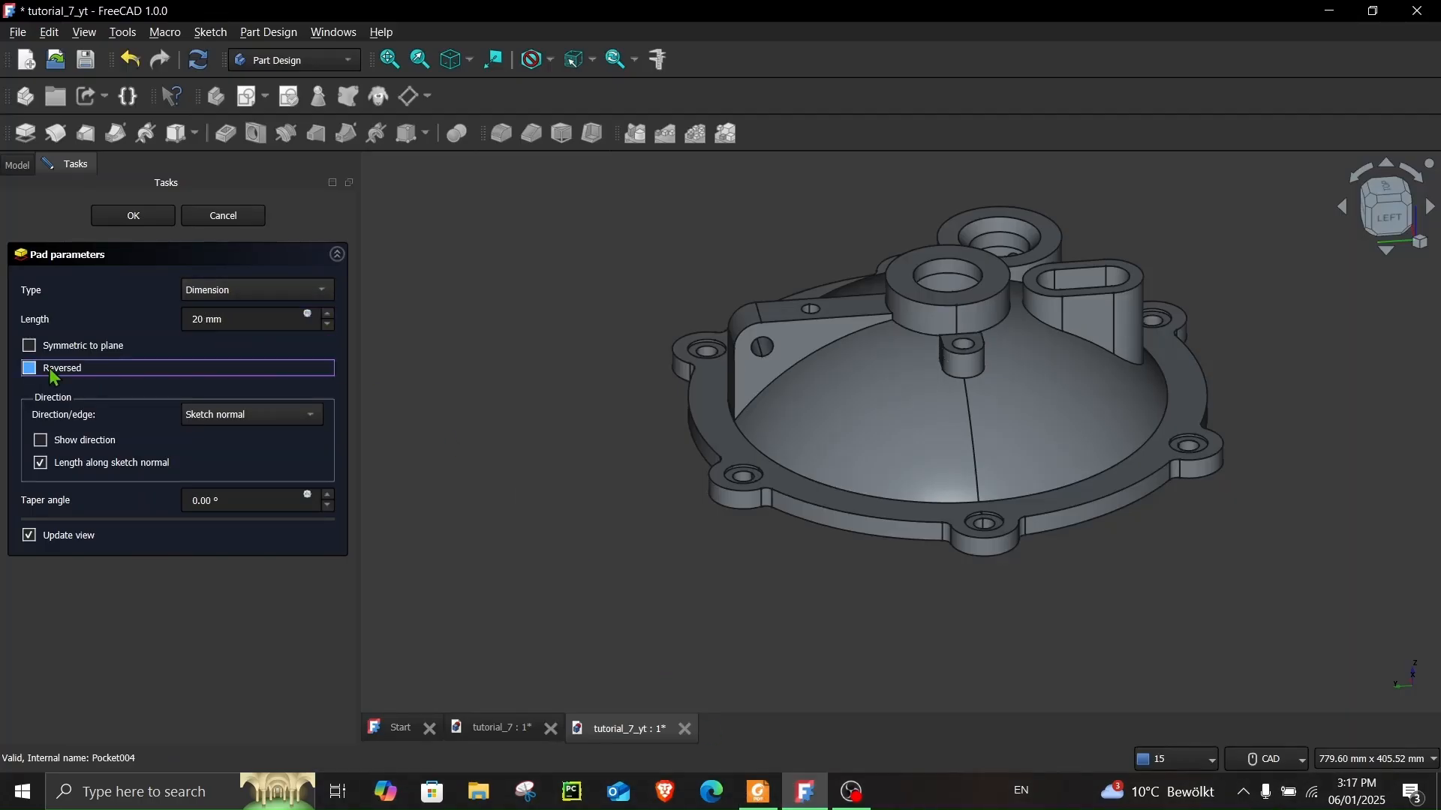
click(49, 369)
click(49, 368)
middle_drag(733, 473, 946, 382)
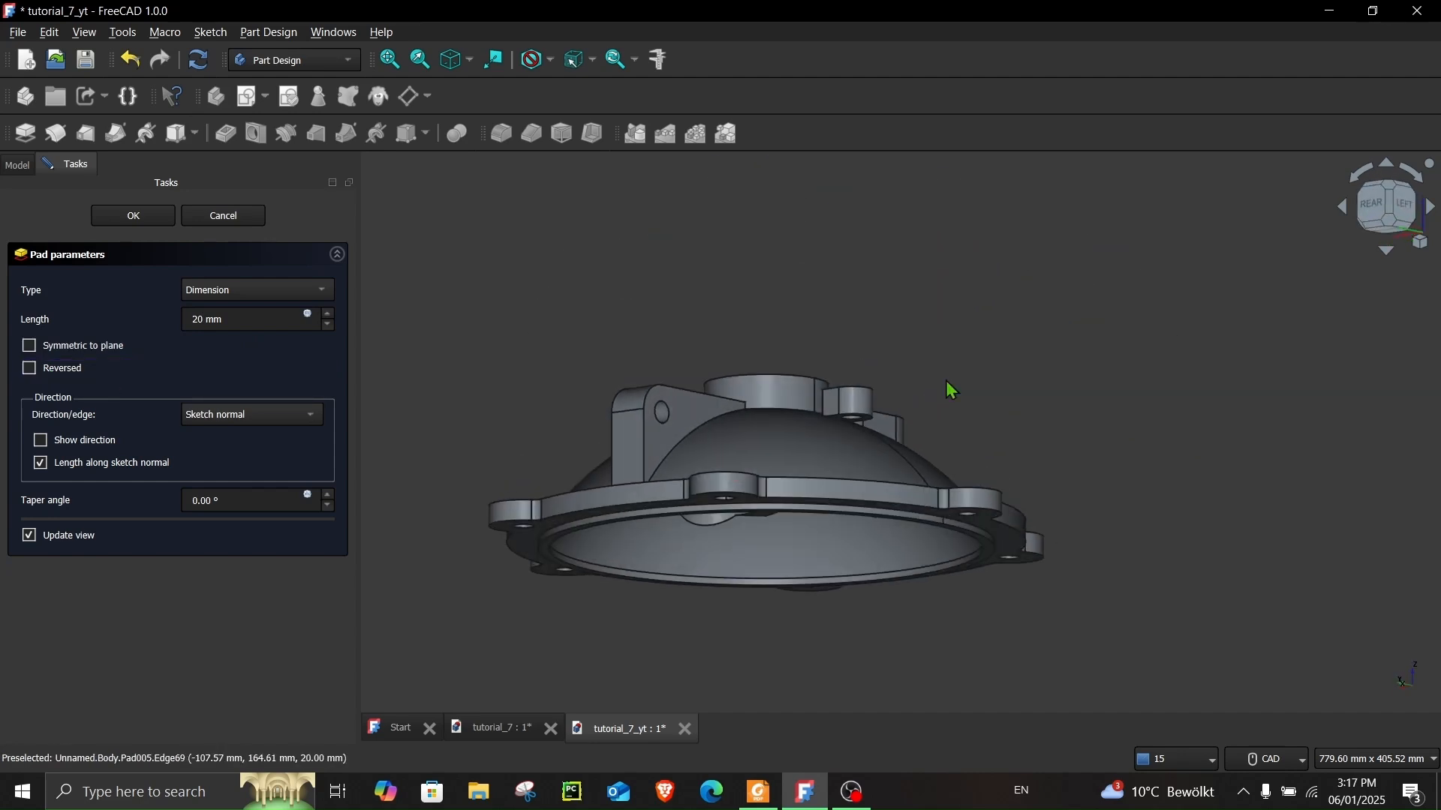
click(37, 373)
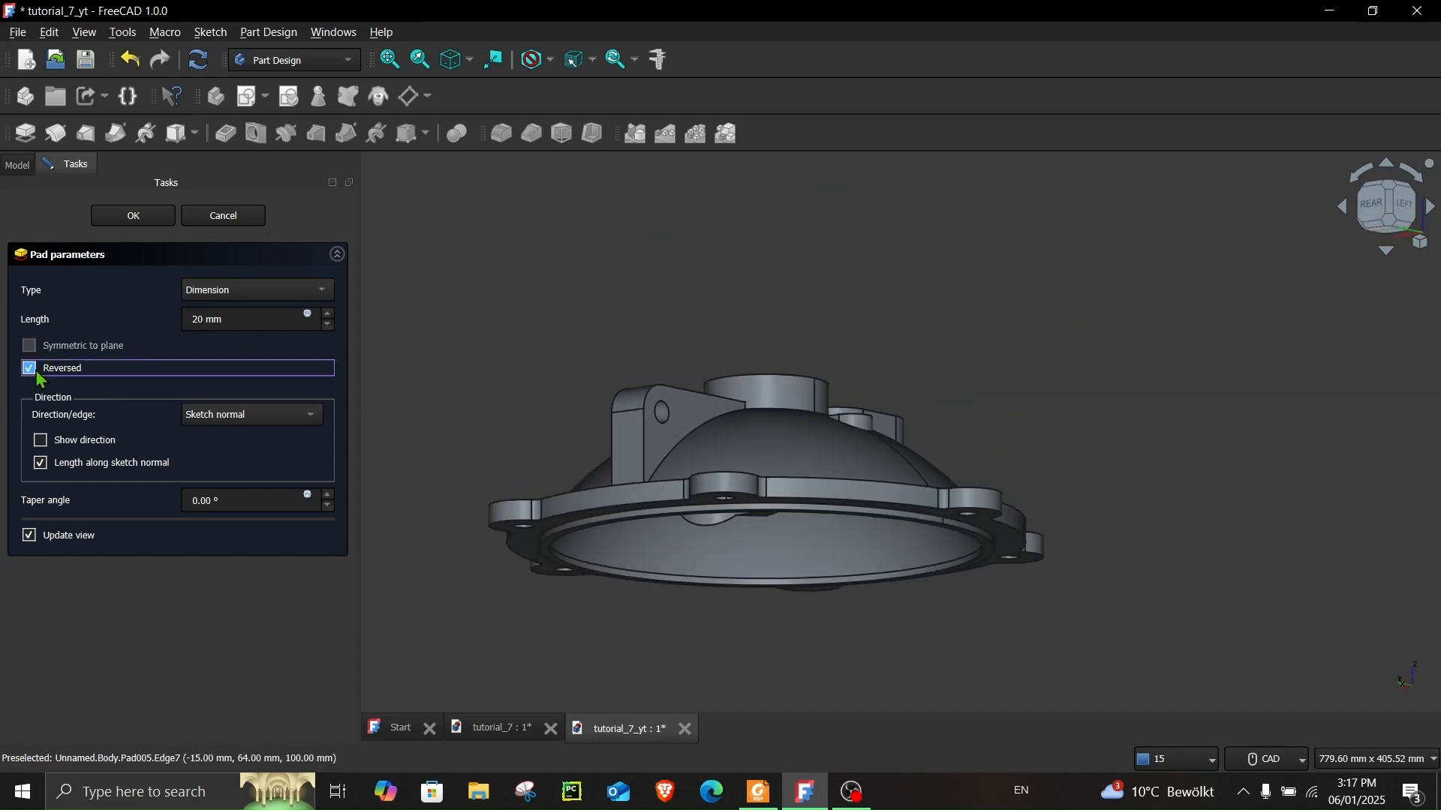
middle_drag(843, 505, 891, 544)
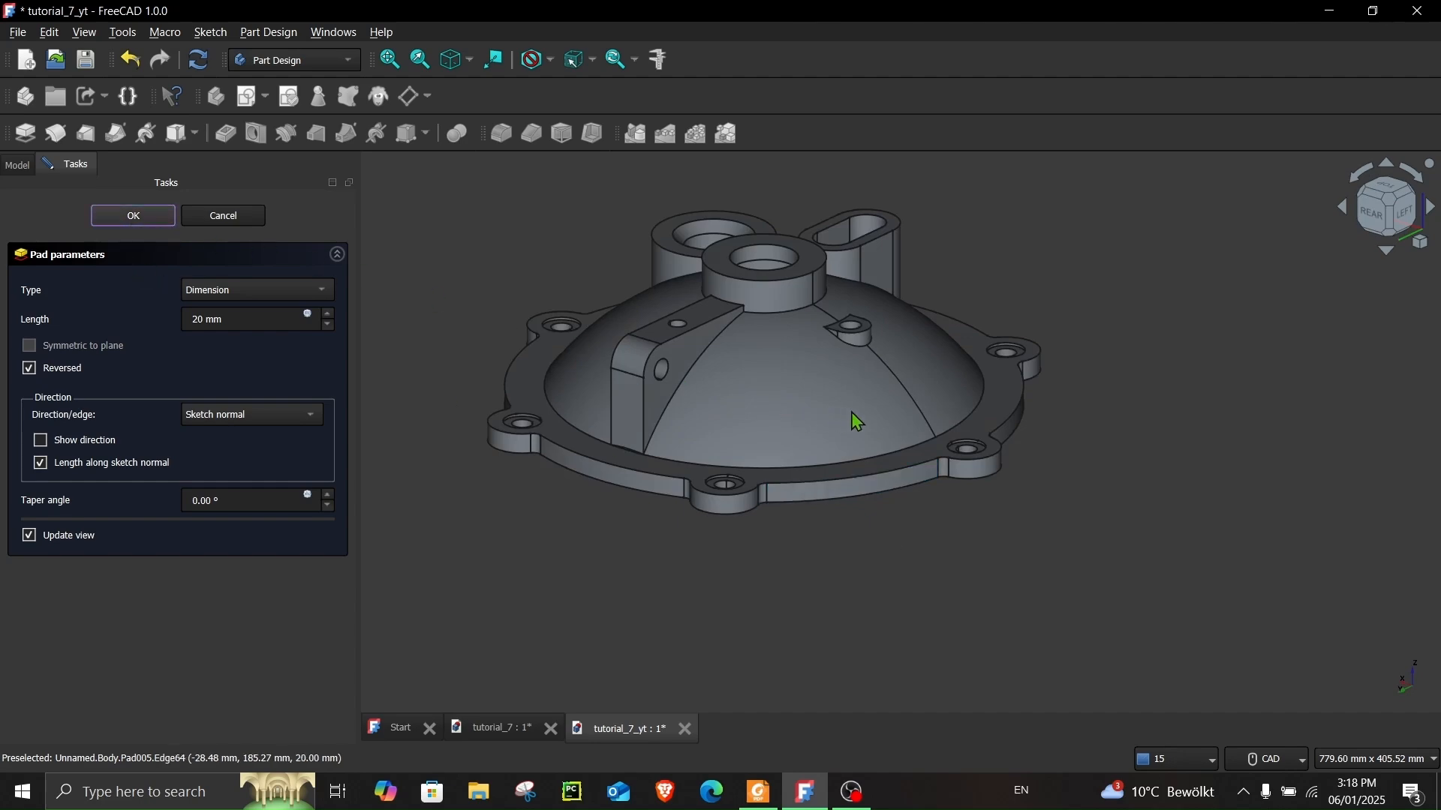
key(Return)
- Examine the new boss on the dome and the cover's interior using an X clipping plane at zero offset, seen from the left
scroll(860, 409, up, 3)
middle_drag(861, 402, 930, 507)
scroll(884, 510, down, 2)
middle_drag(772, 515, 656, 473)
scroll(891, 498, down, 2)
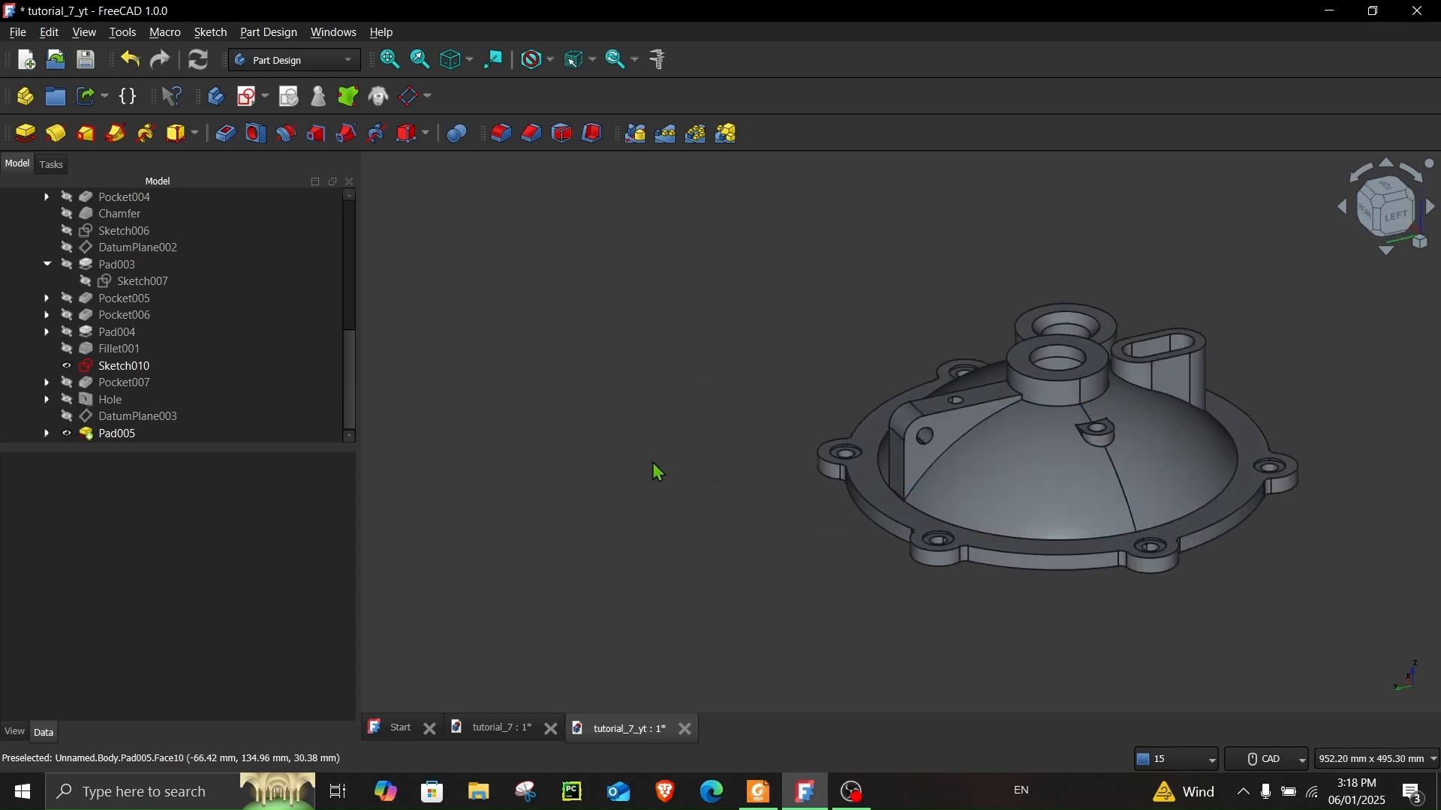
click(49, 32)
mouse_move(82, 41)
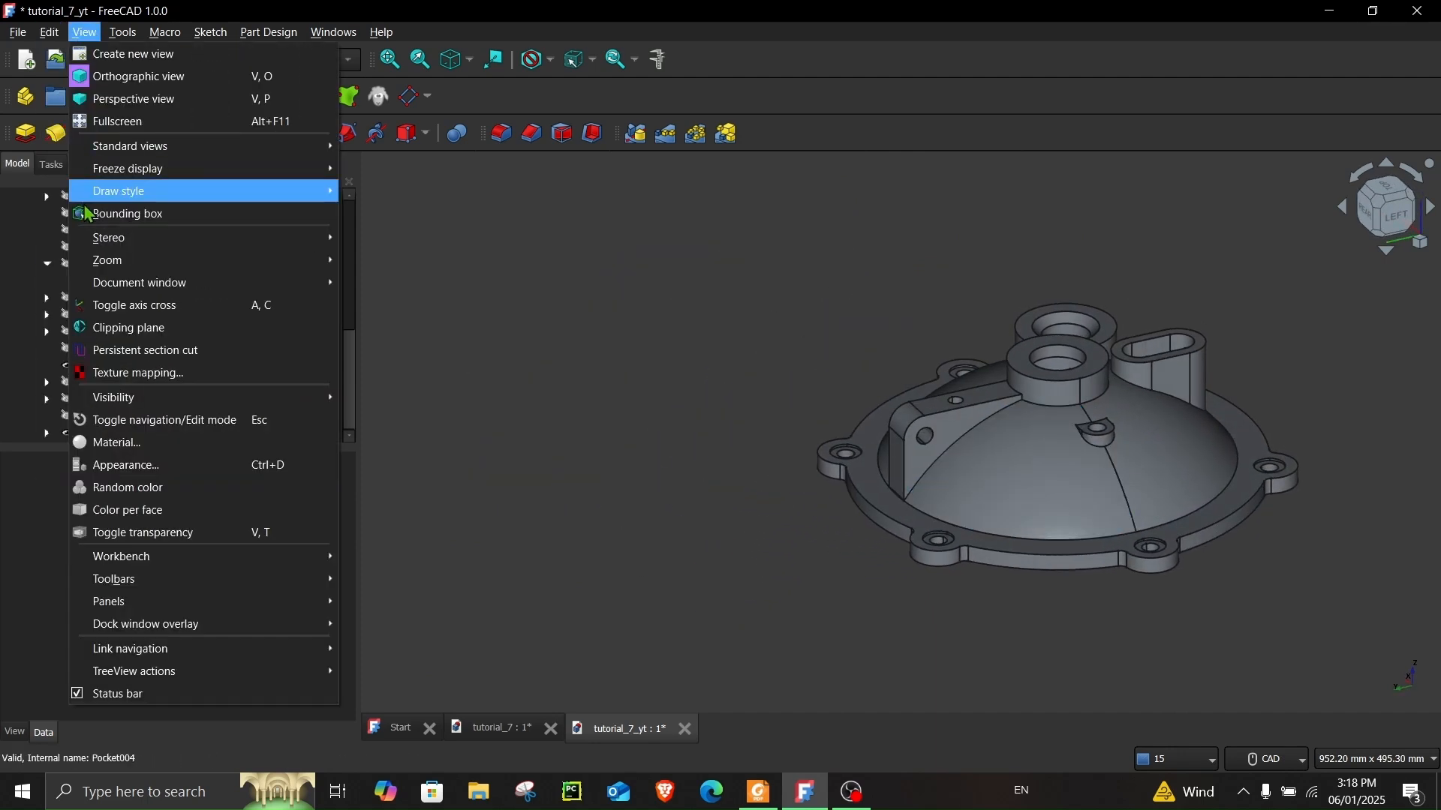
click(116, 331)
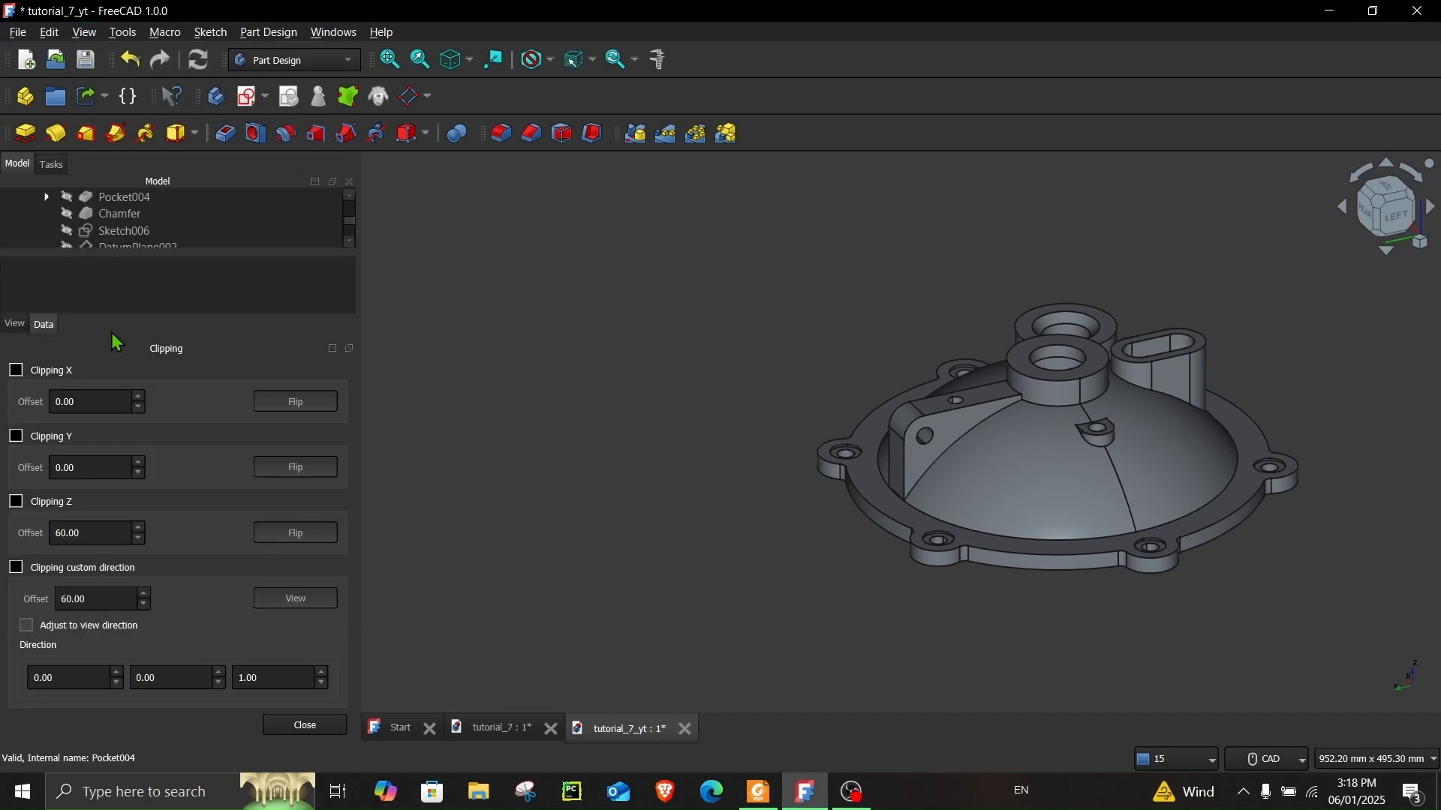
click(15, 370)
middle_drag(1182, 570, 1107, 491)
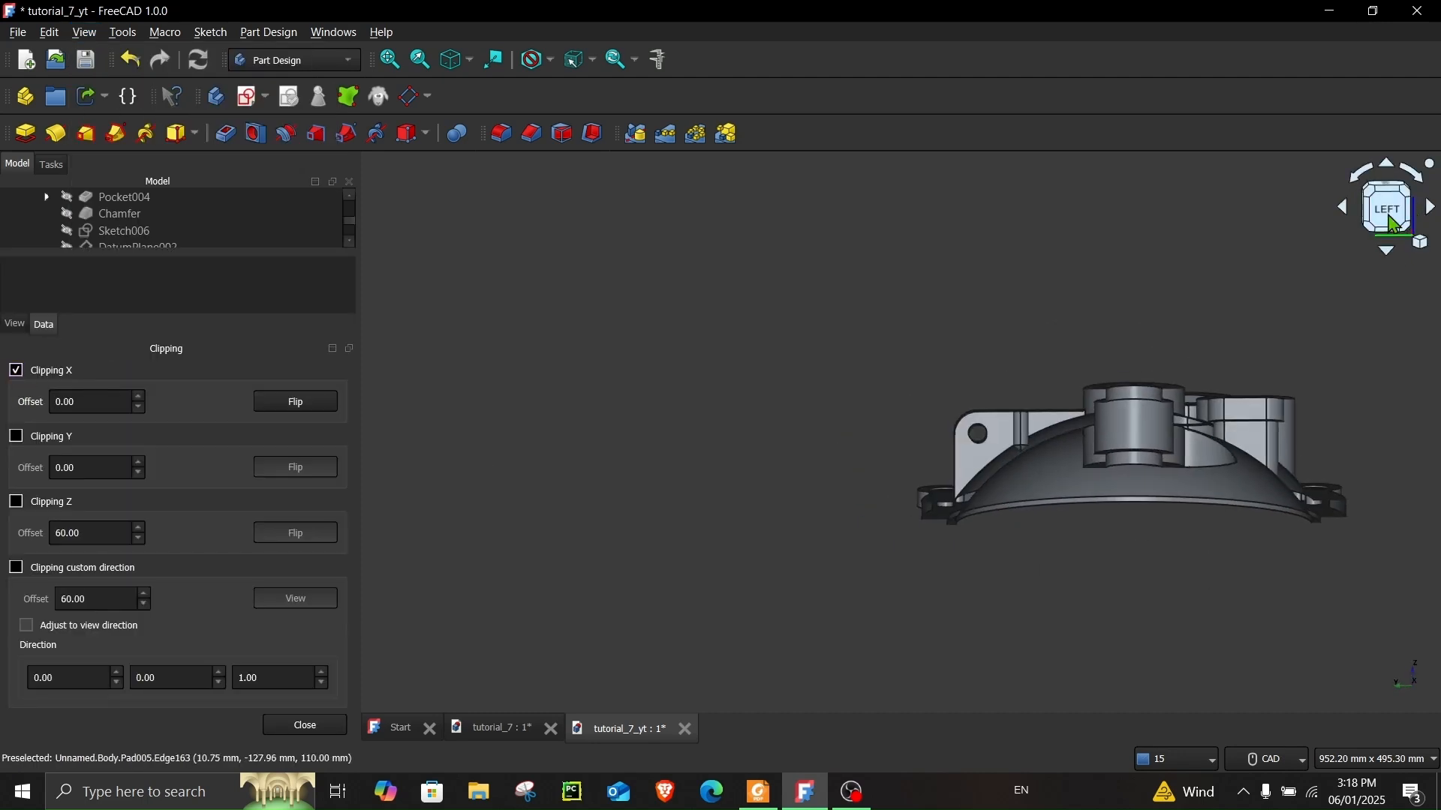
click(1393, 223)
scroll(1125, 498, up, 5)
middle_drag(844, 490, 916, 508)
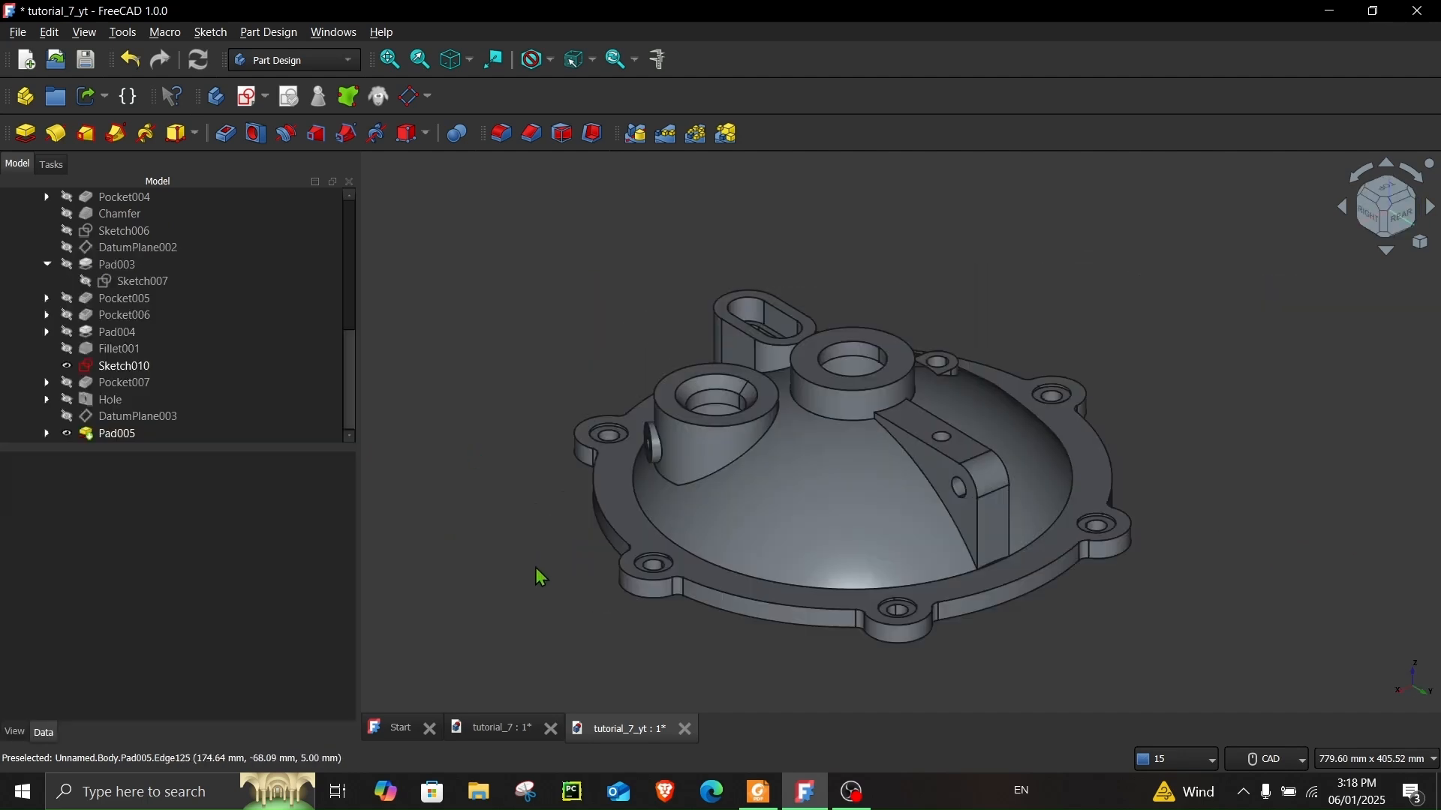